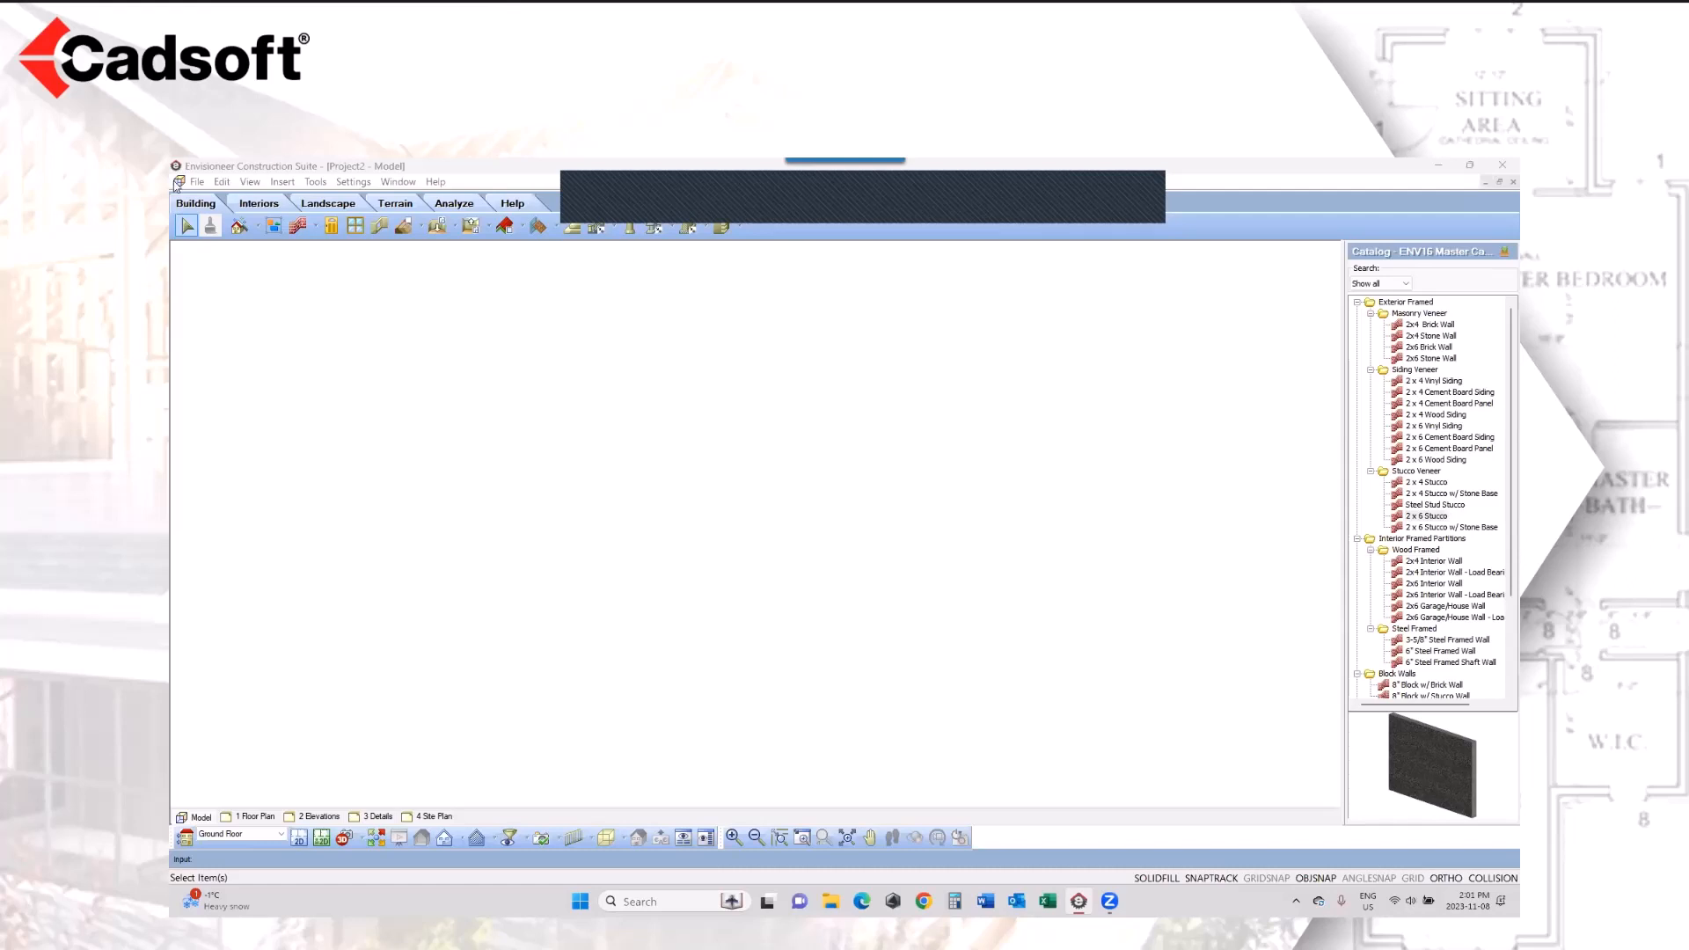
Step: Start a PDF import and open Presentation Plan for Estimates.pdf from the Desktop folder
{"action": "left_click", "coordinate": [201, 182]}
{"action": "left_click", "coordinate": [201, 182]}
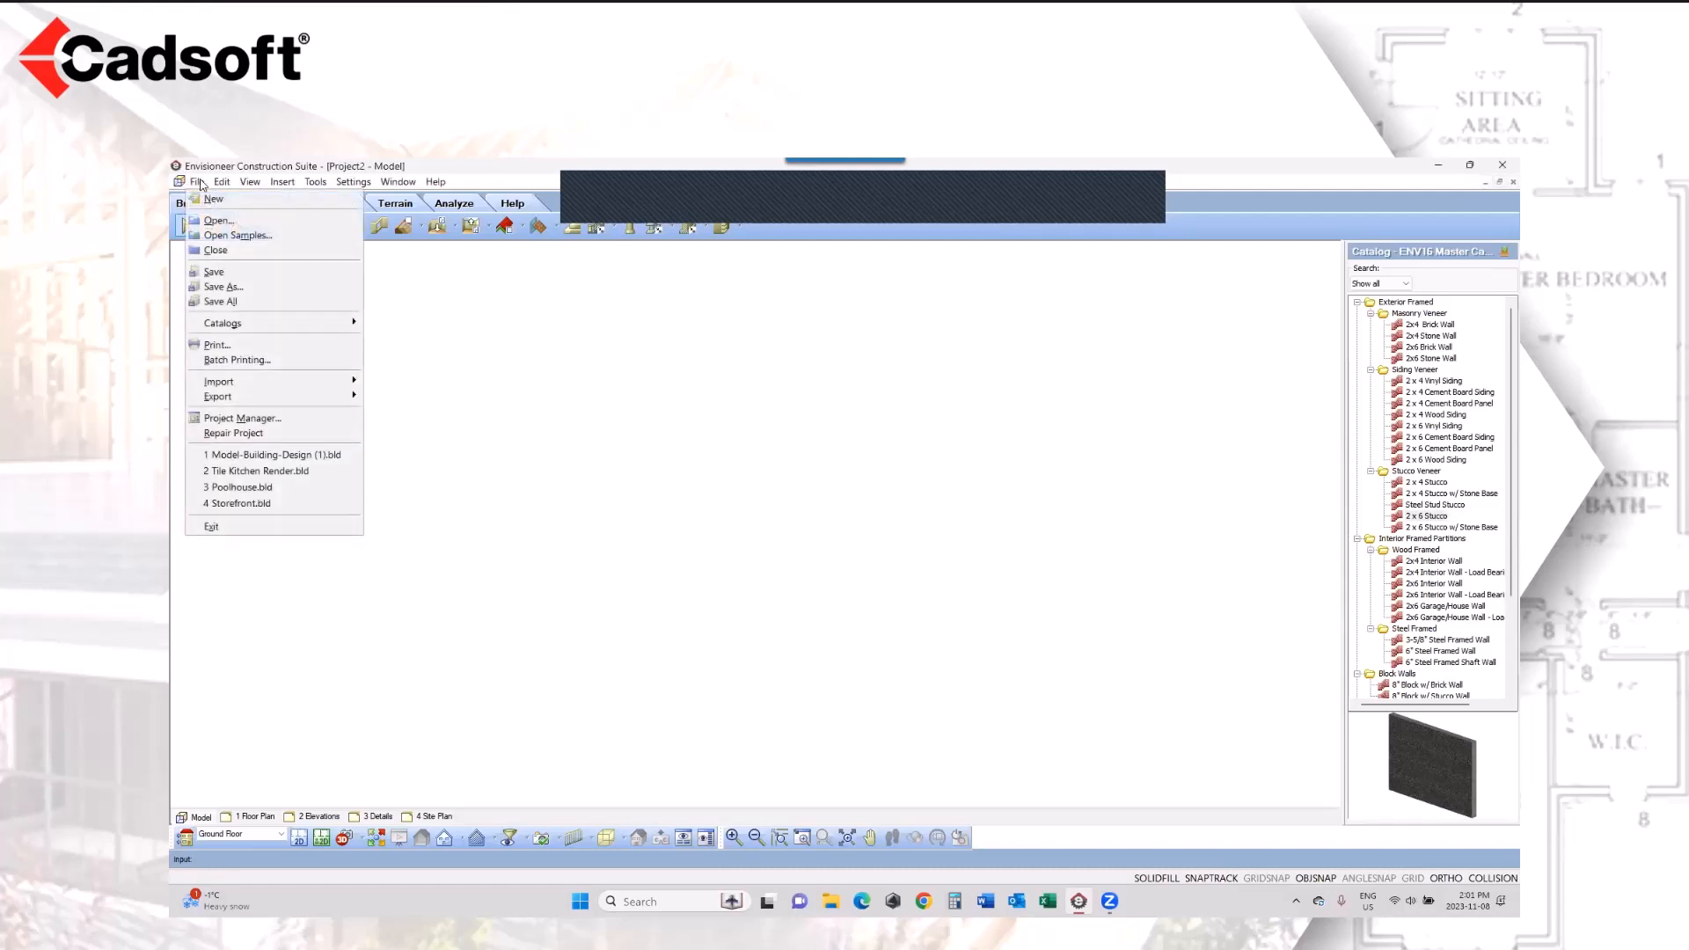
{"action": "mouse_move", "coordinate": [271, 384]}
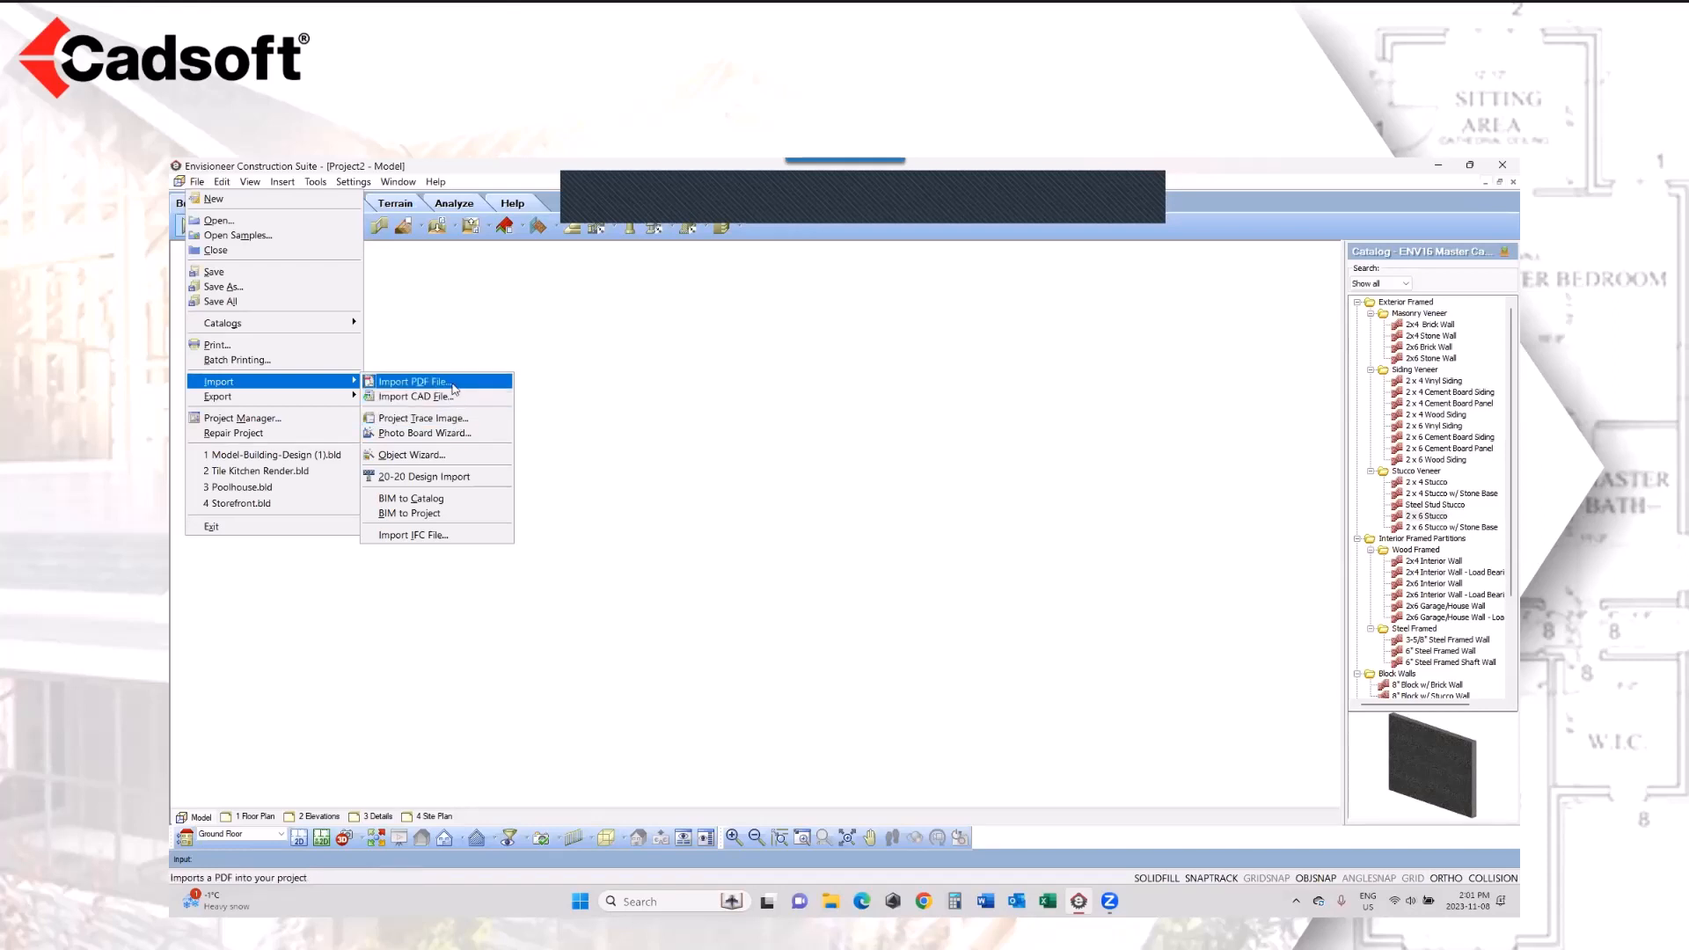
{"action": "left_click", "coordinate": [450, 384]}
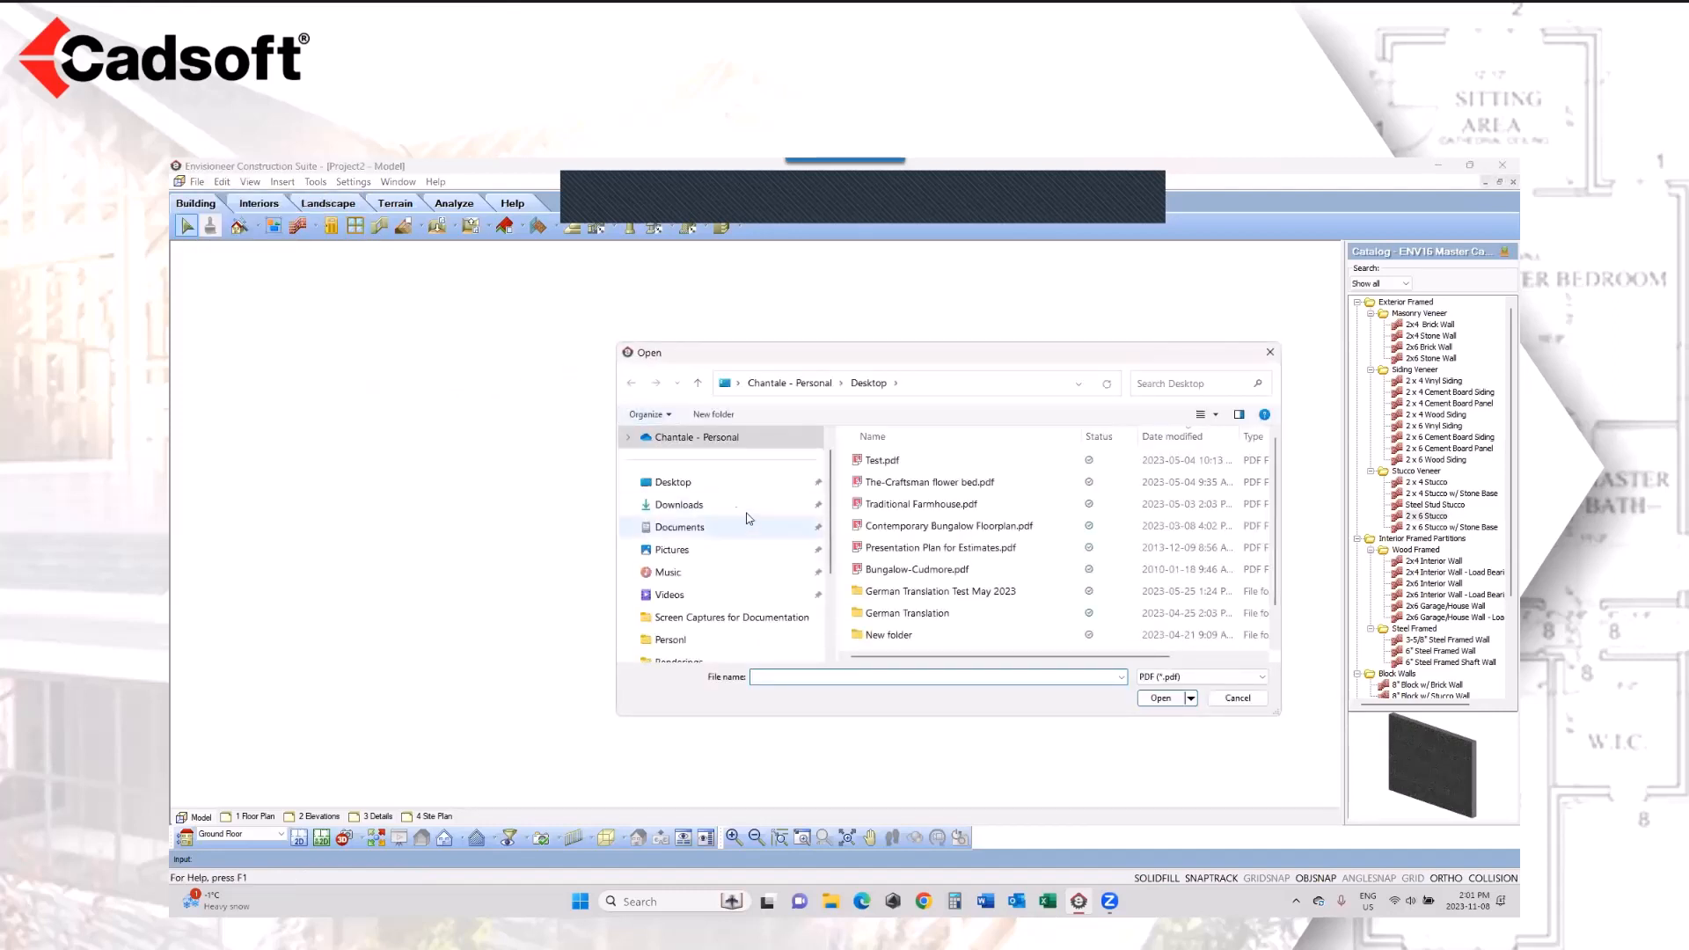
{"action": "left_click", "coordinate": [700, 482]}
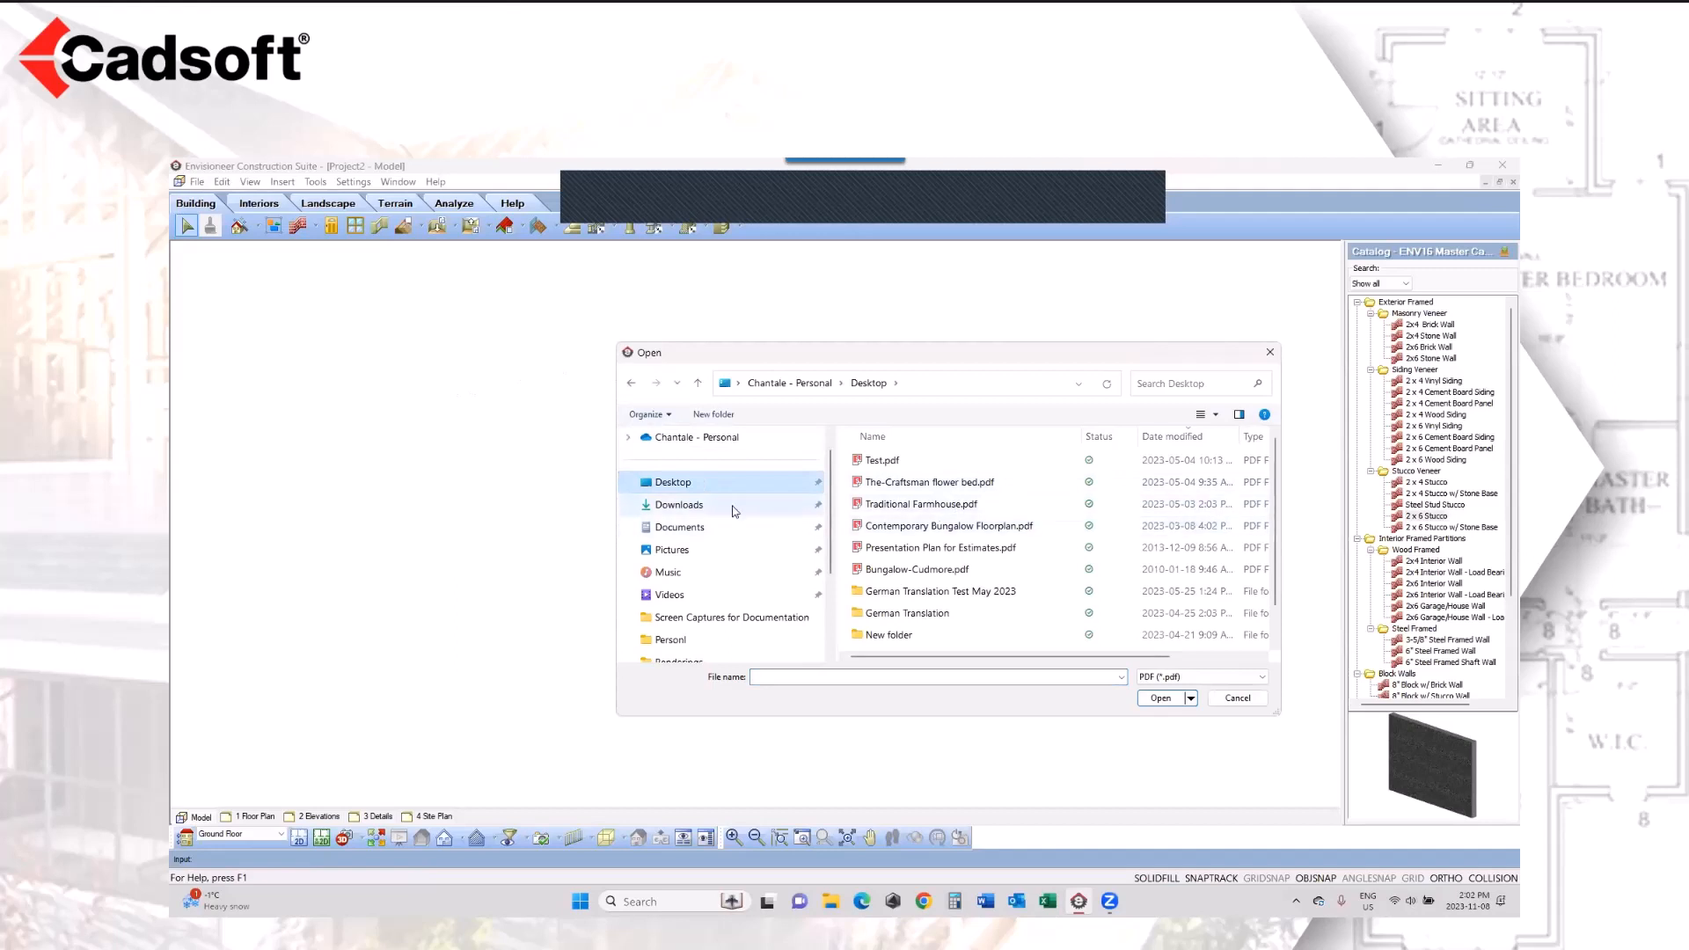
{"action": "left_click", "coordinate": [940, 548]}
{"action": "left_click", "coordinate": [1161, 698]}
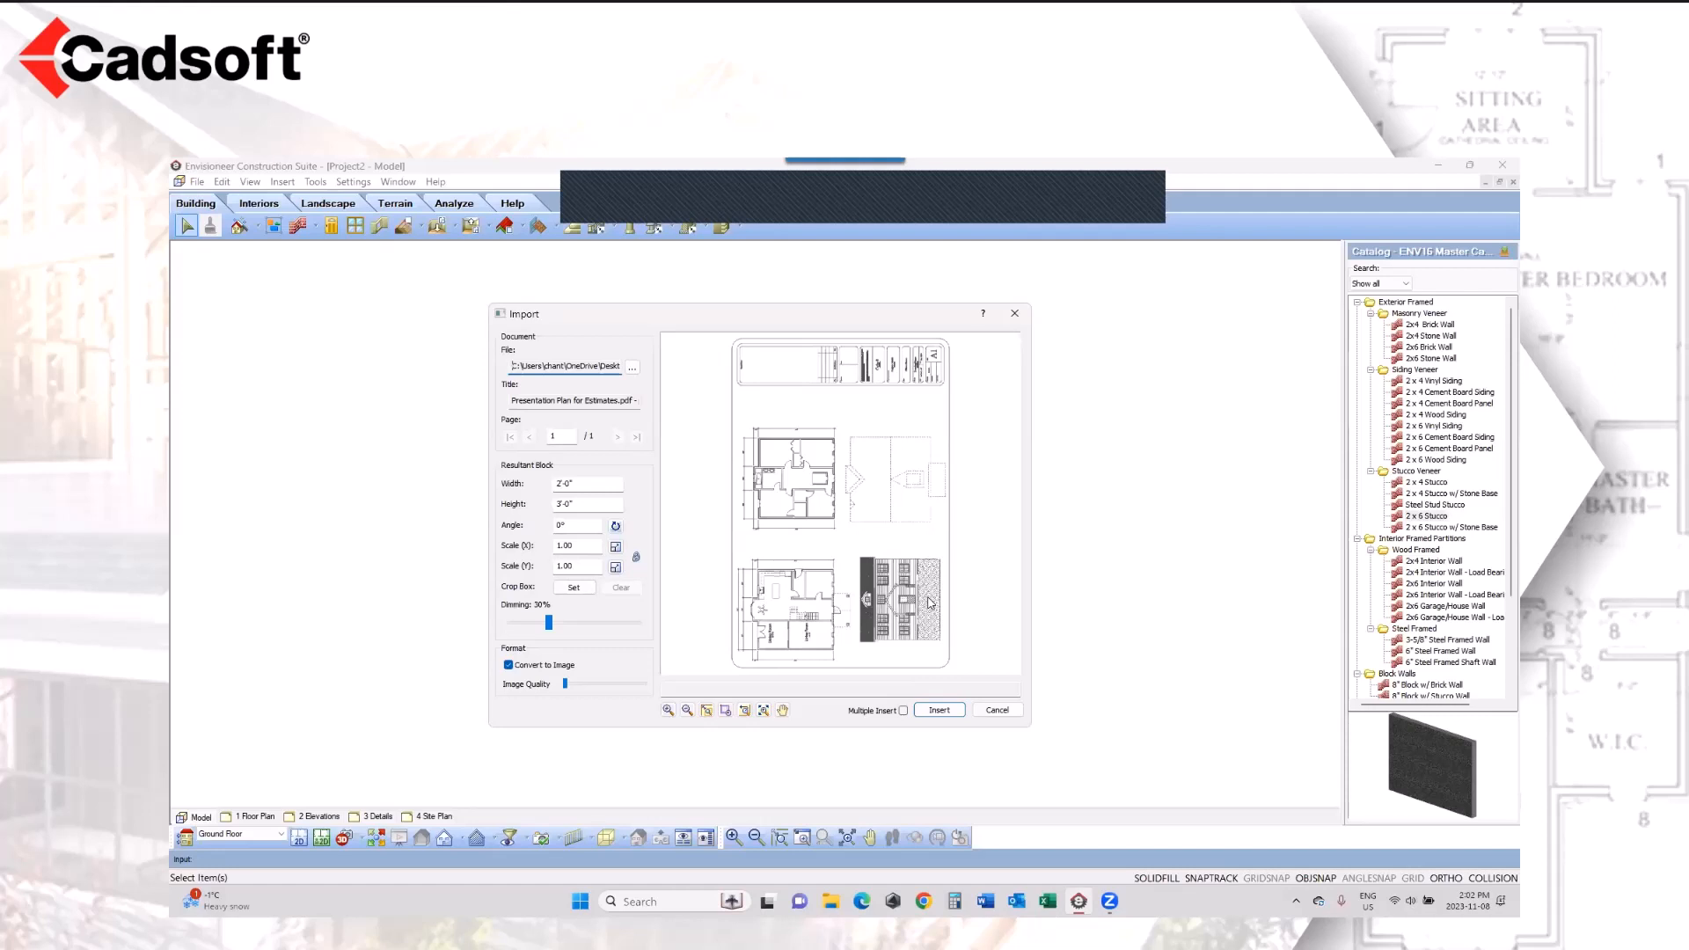
Step: Set the imported plan's rotation angle to 270°
{"action": "left_click", "coordinate": [568, 525]}
{"action": "type", "text": "27"}
{"action": "left_click", "coordinate": [583, 546]}
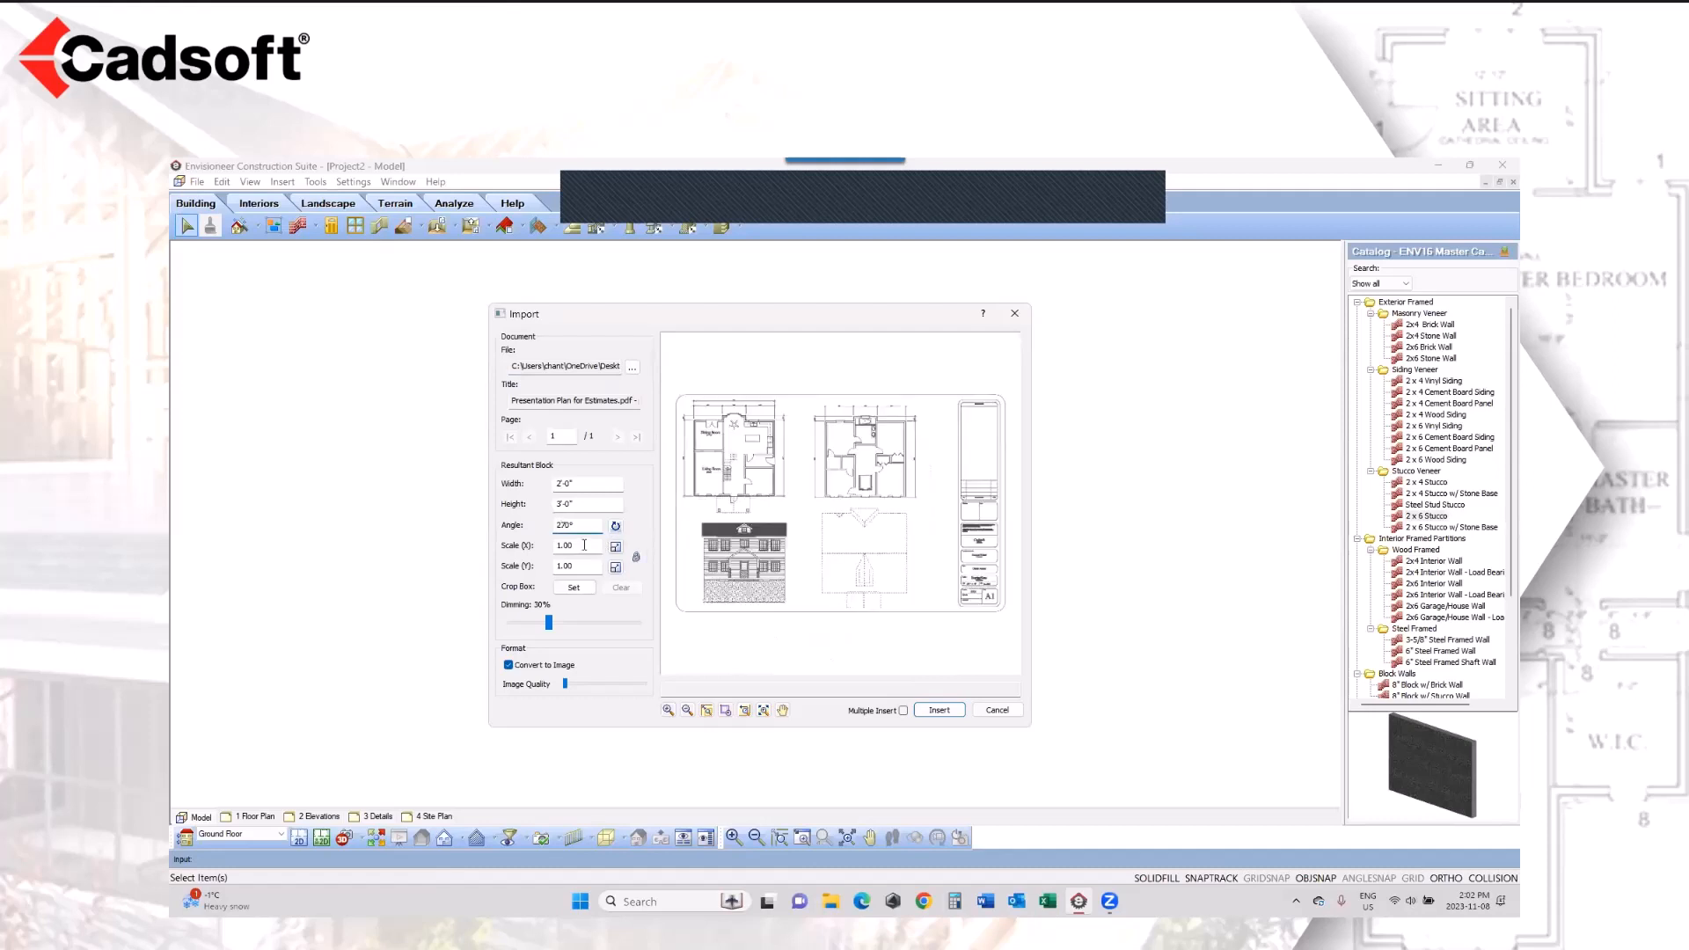
{"action": "left_click", "coordinate": [583, 526]}
Step: Turn off Convert to Image for the imported plan, checking the line detail in the preview before and after
{"action": "left_click", "coordinate": [725, 711]}
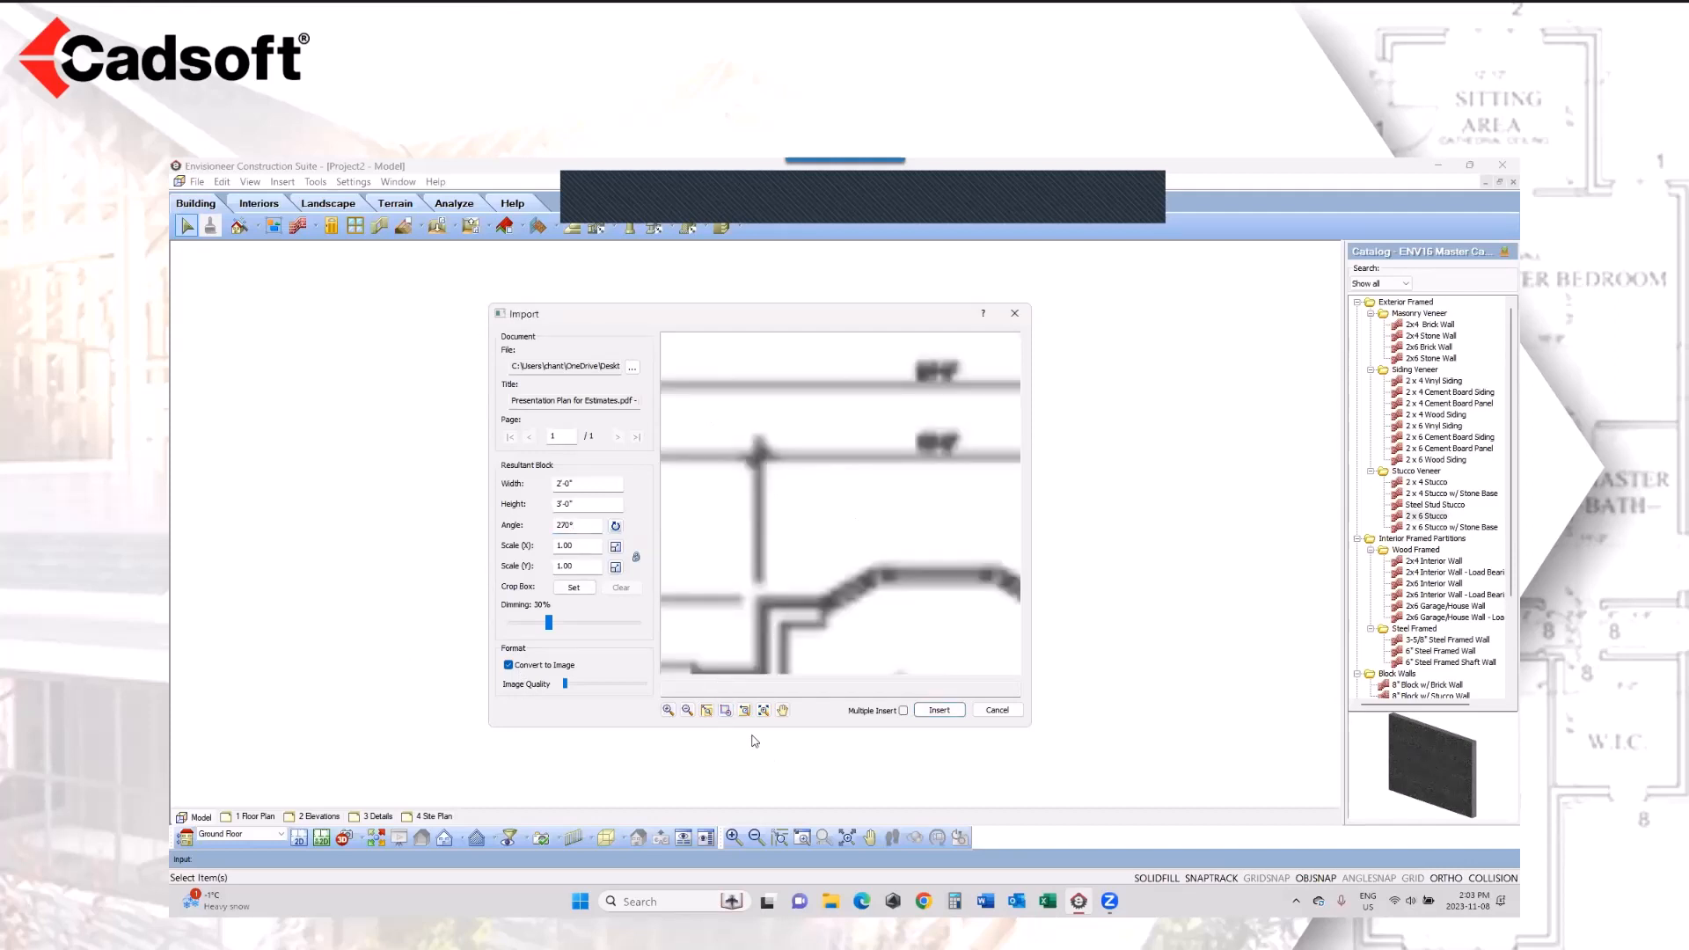
{"action": "left_click", "coordinate": [725, 710]}
{"action": "left_click_drag", "start_coordinate": [821, 426], "coordinate": [737, 485]}
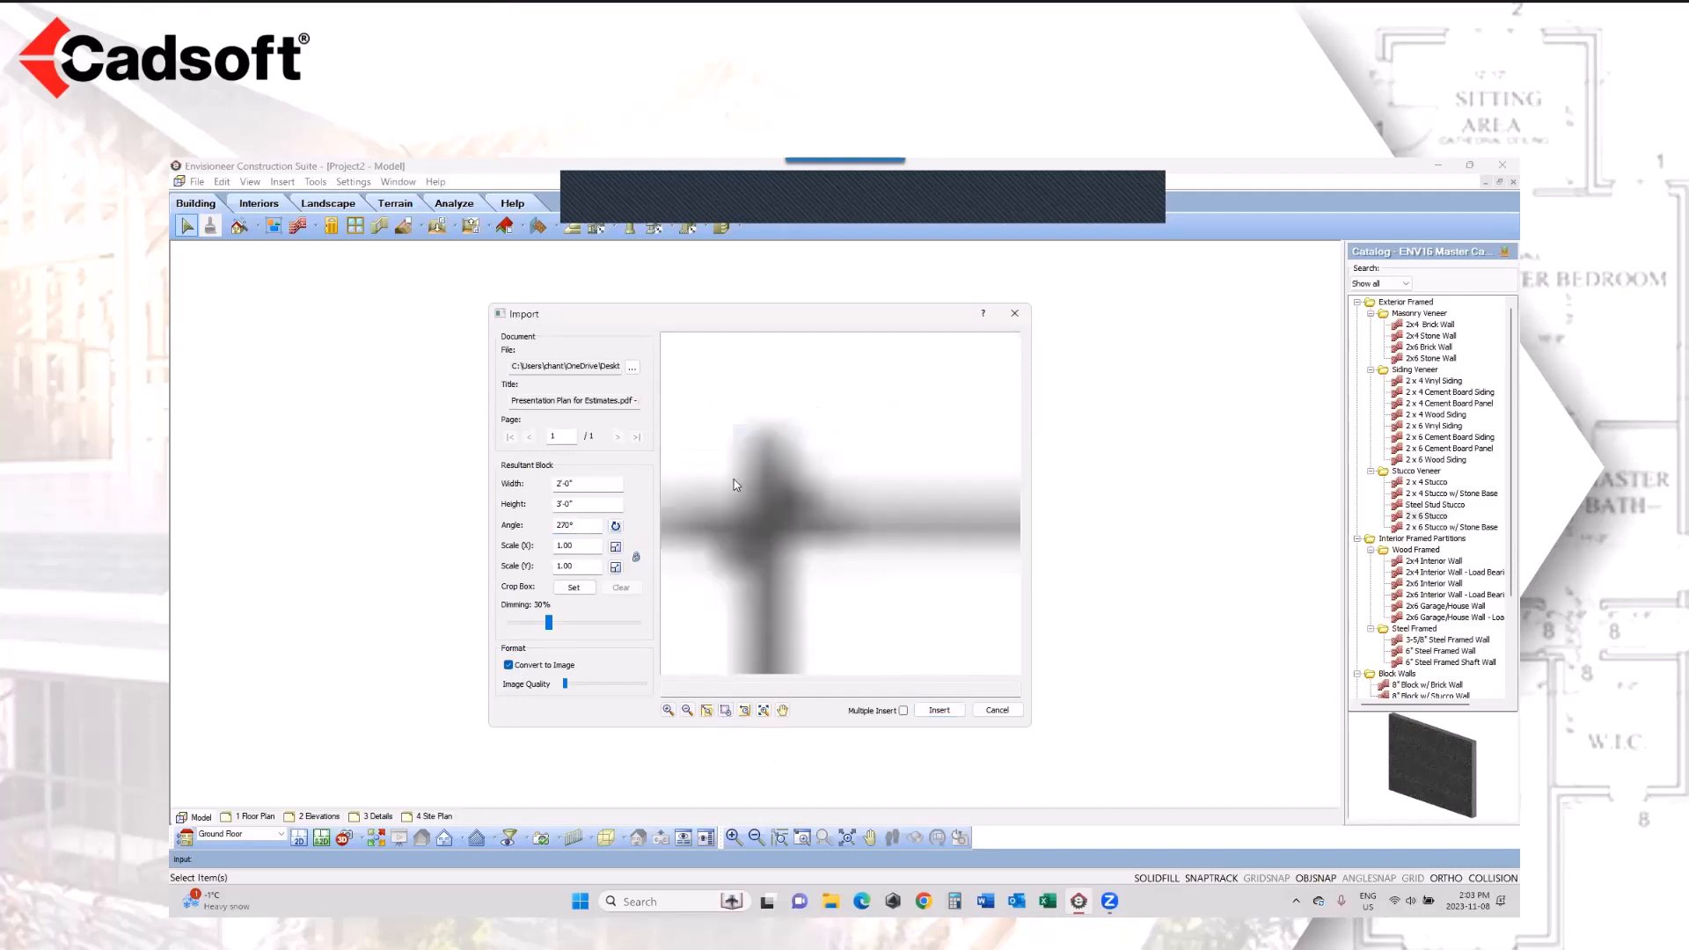
{"action": "left_click", "coordinate": [764, 710]}
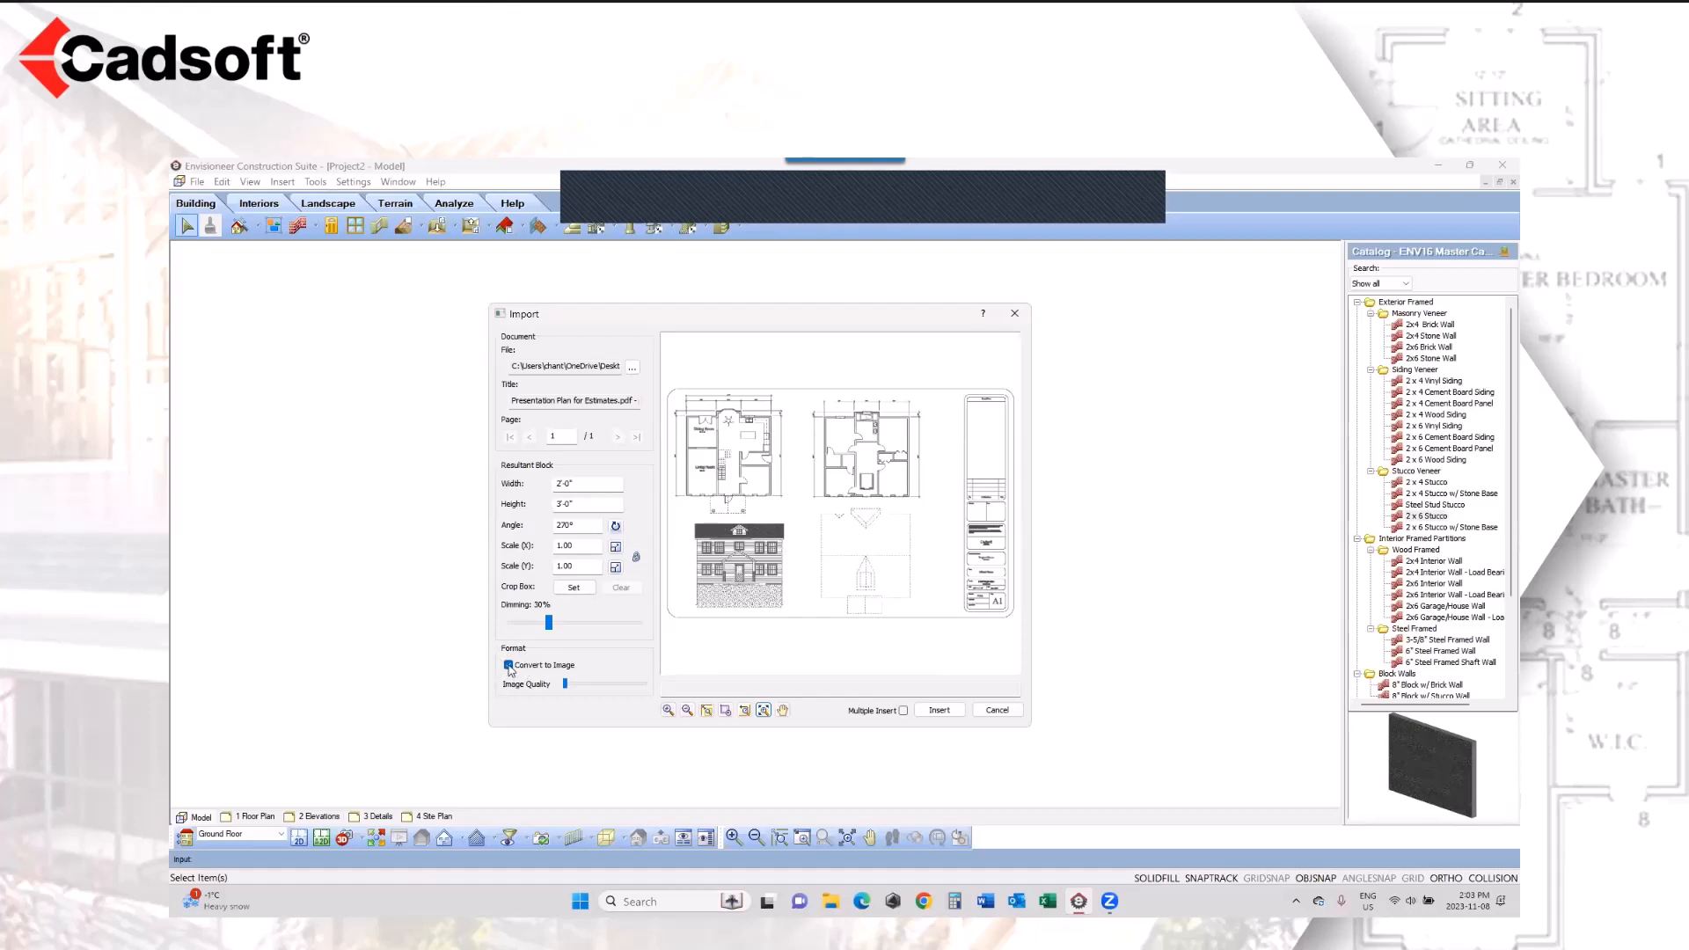
{"action": "left_click", "coordinate": [572, 665]}
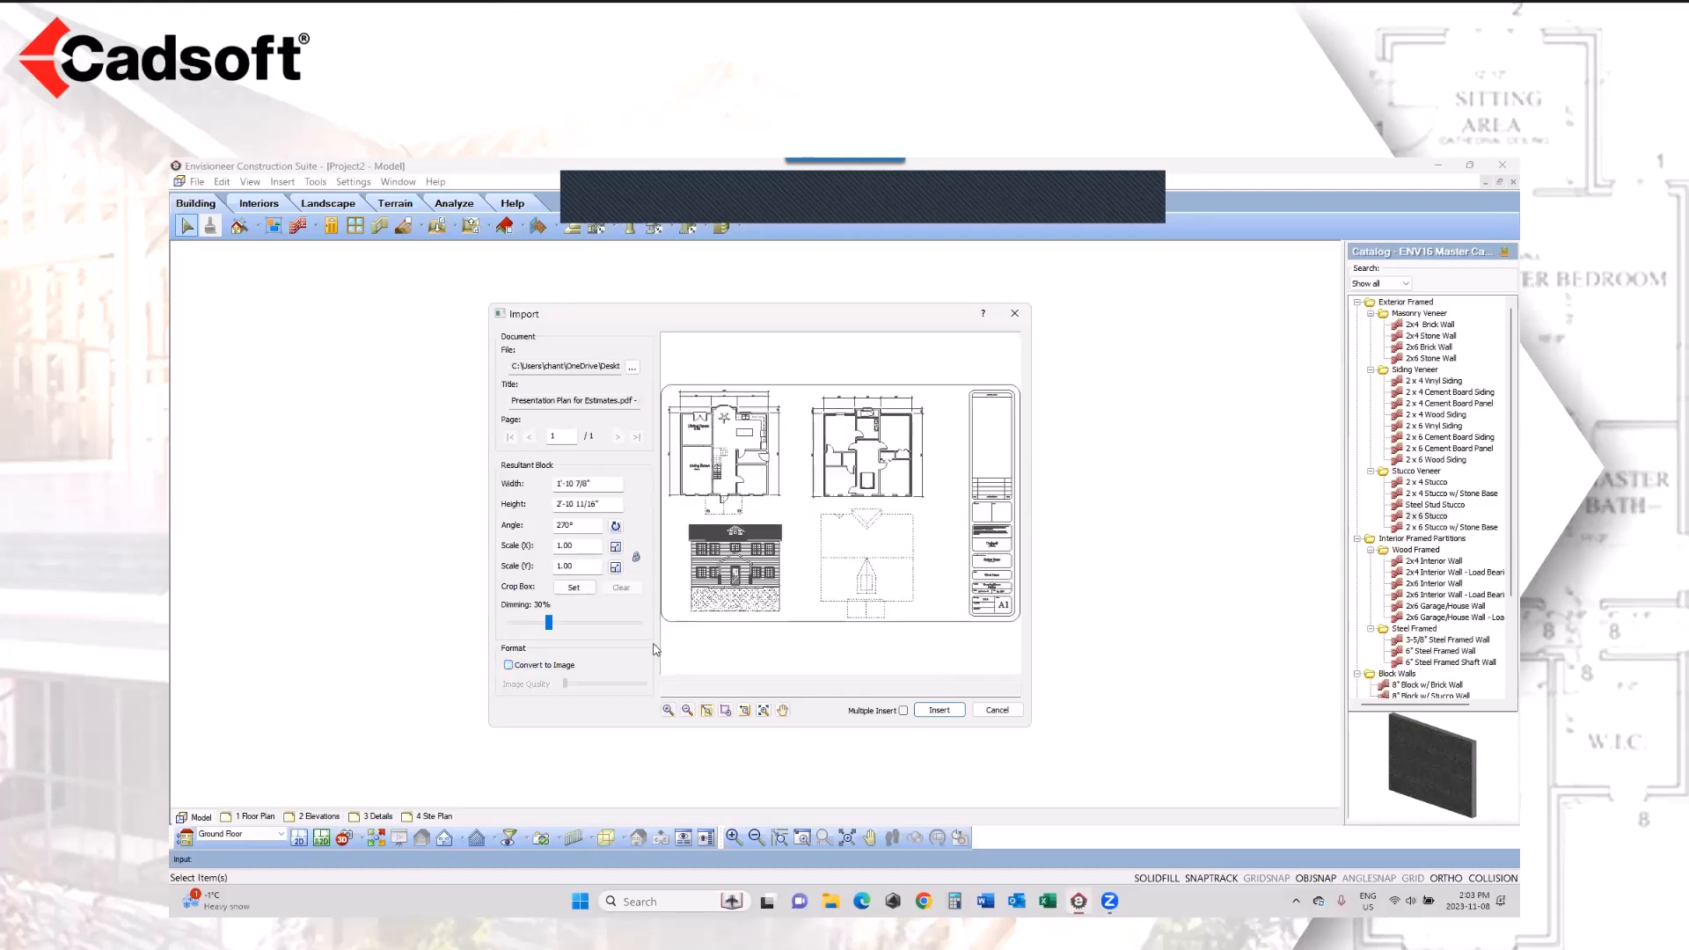
{"action": "left_click", "coordinate": [725, 710]}
{"action": "left_click_drag", "start_coordinate": [729, 401], "coordinate": [706, 413]}
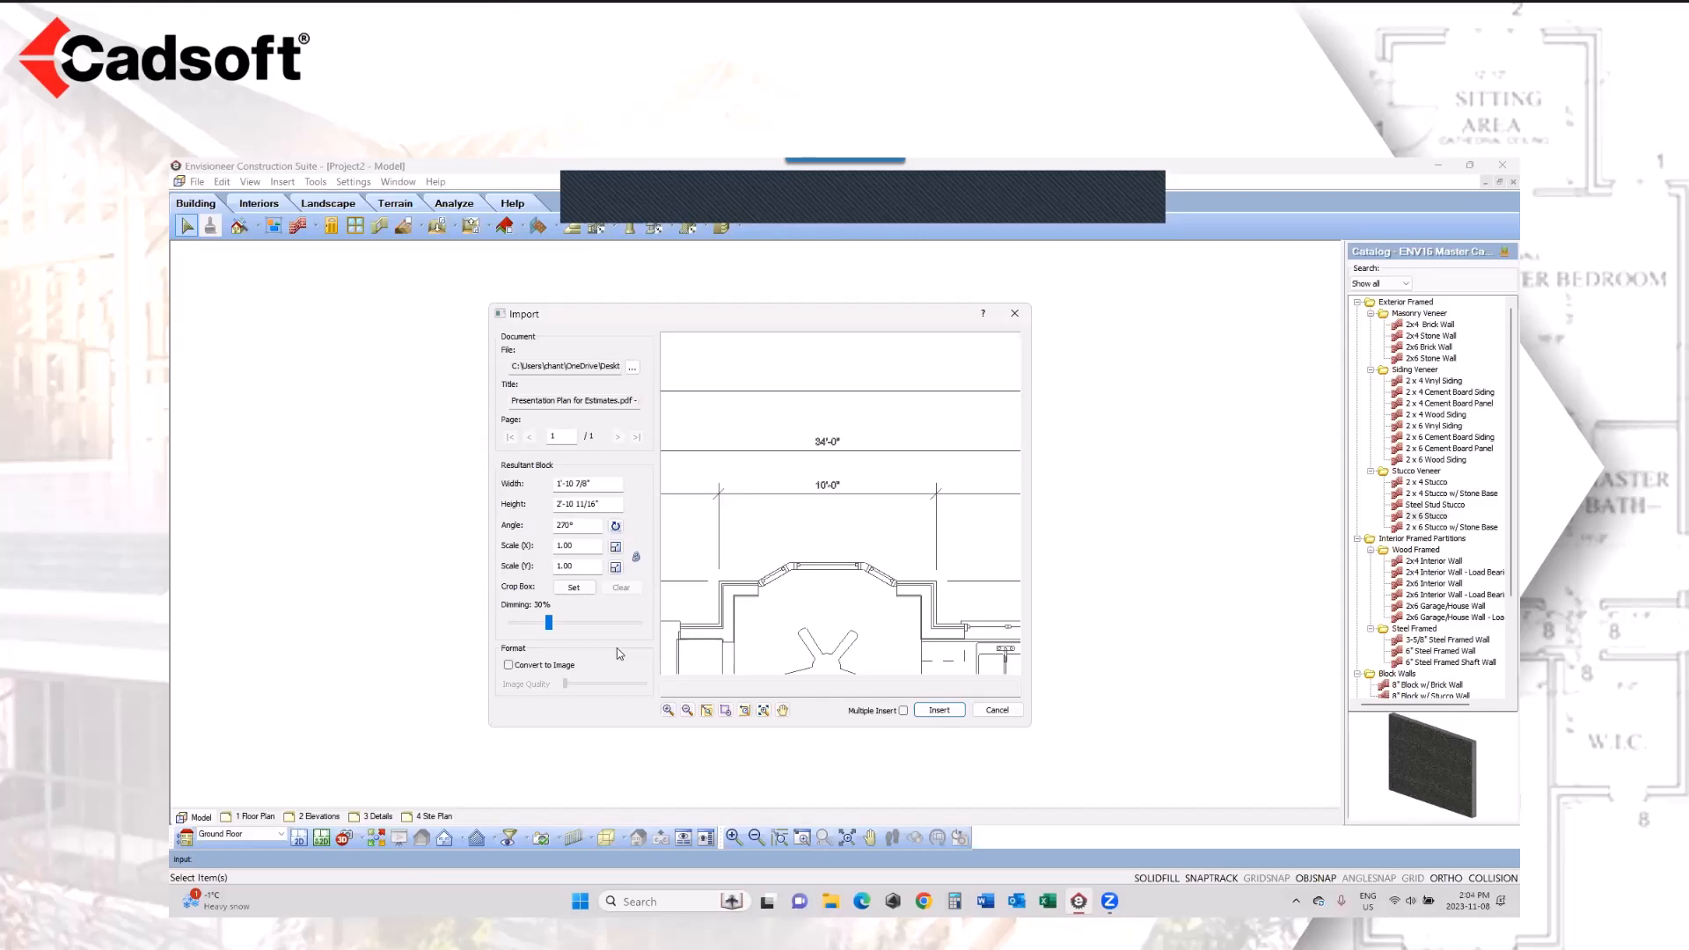
Step: Scale the plan by reference, picking both ends of the 10'-0" dimension above the bay and setting the new distance to 10'
{"action": "left_click", "coordinate": [581, 547]}
{"action": "left_click", "coordinate": [615, 548]}
{"action": "left_click", "coordinate": [719, 484]}
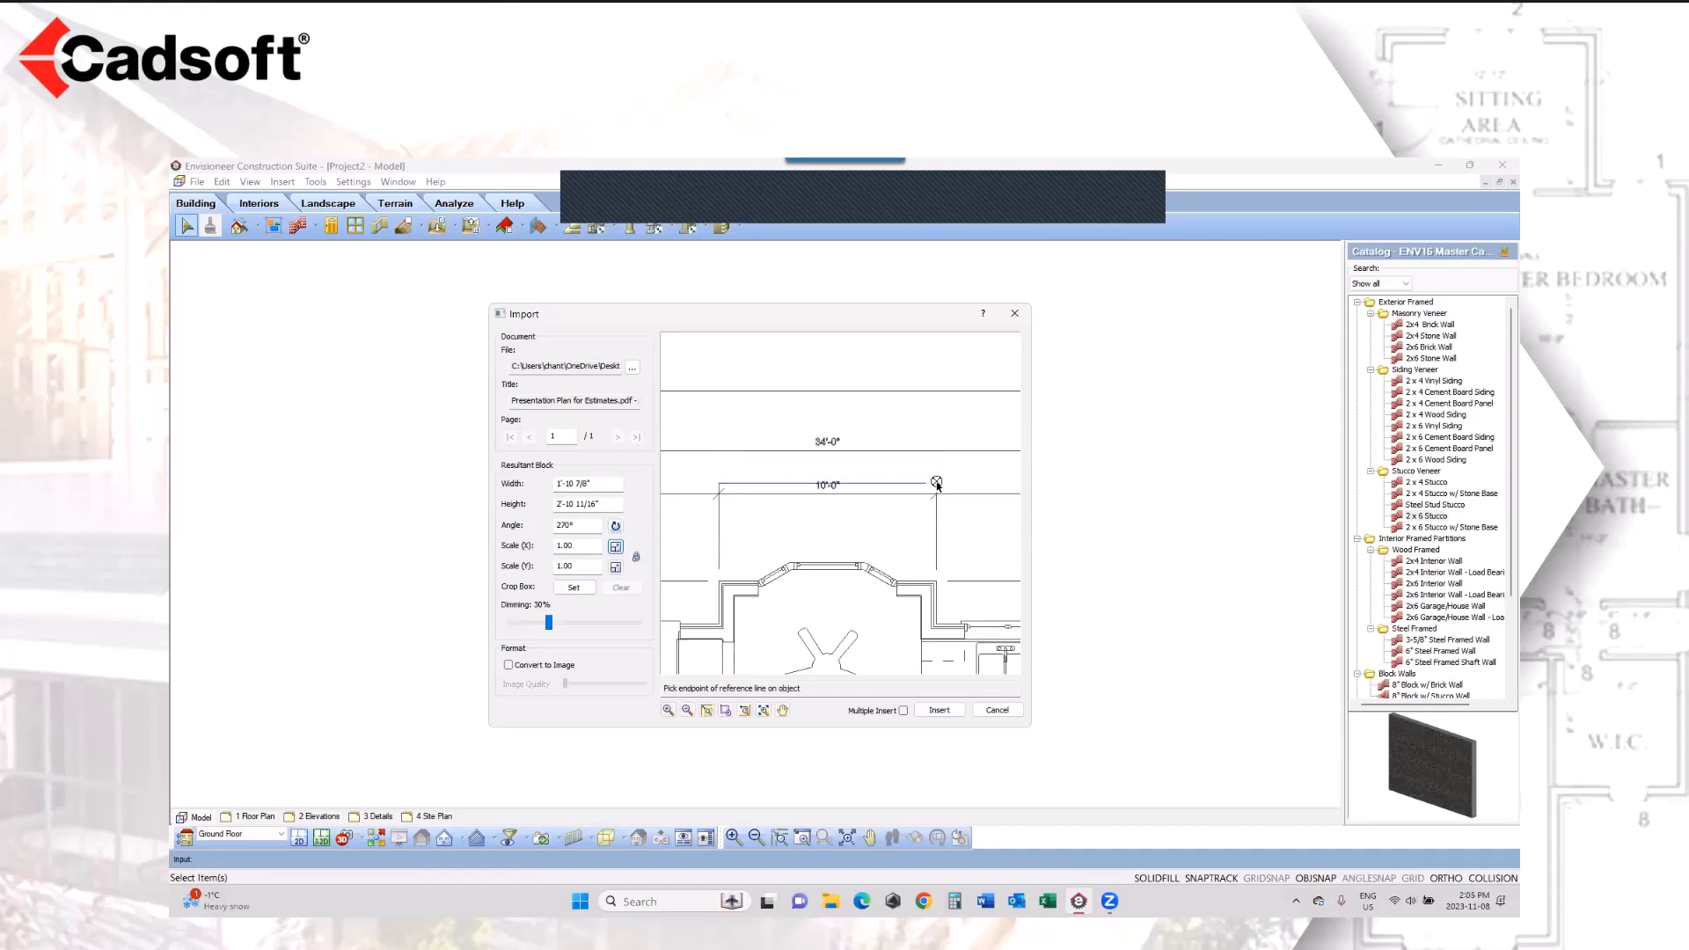
{"action": "left_click", "coordinate": [937, 484]}
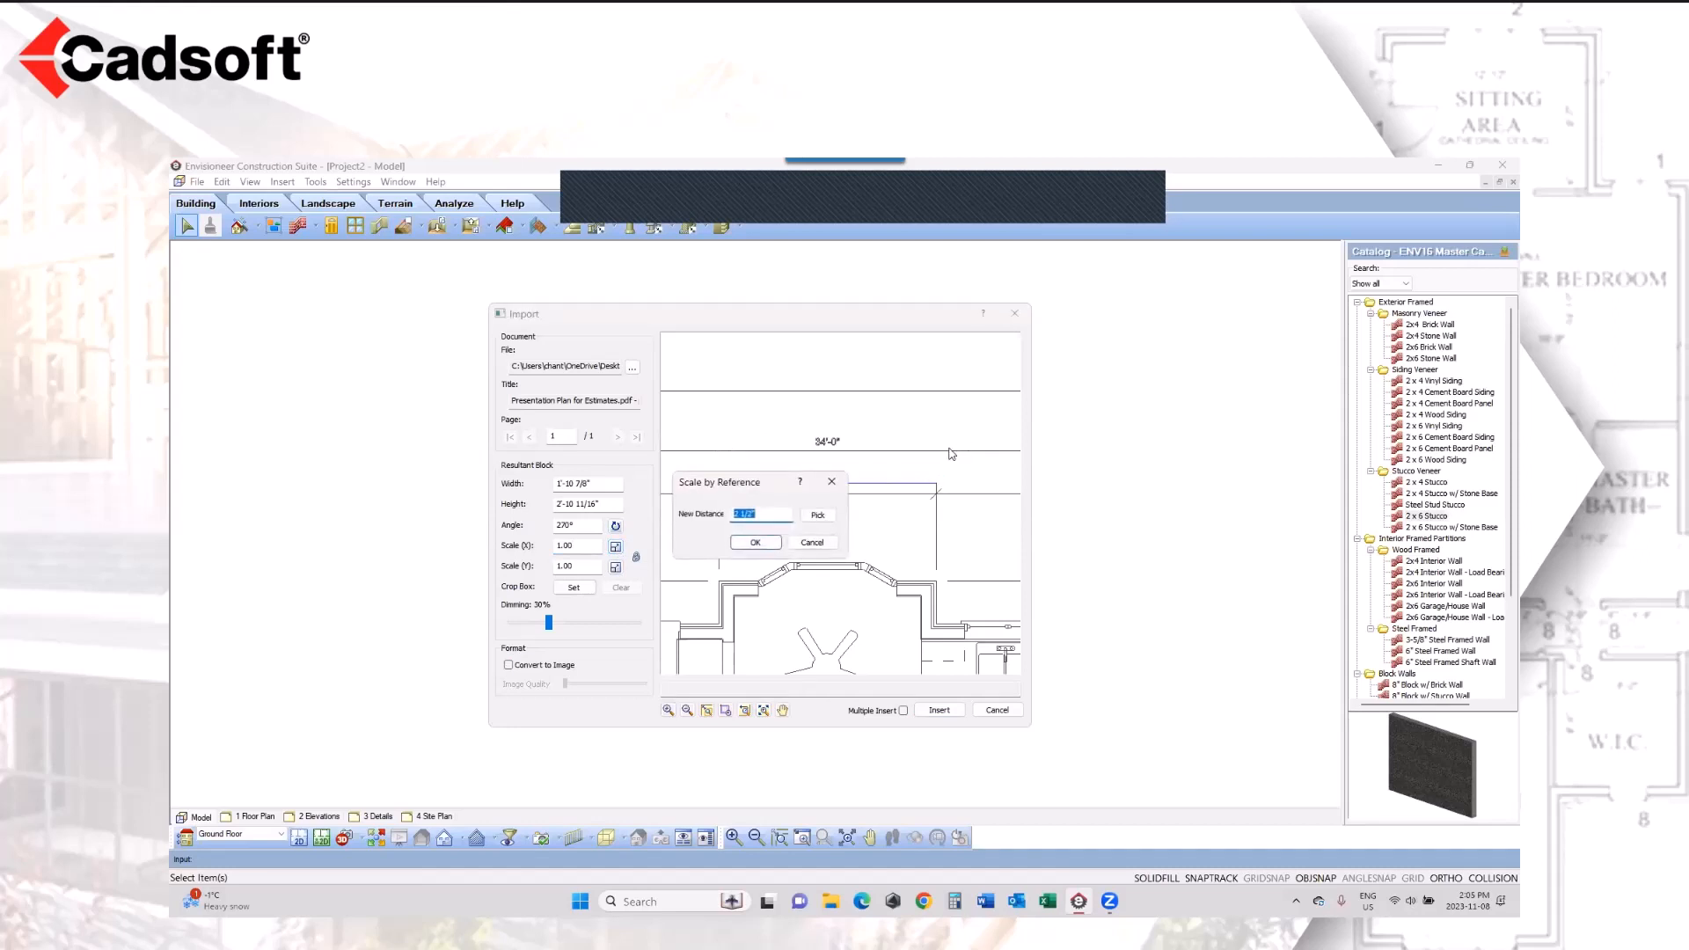
{"action": "type", "text": "10"}
{"action": "left_click_drag", "start_coordinate": [776, 481], "coordinate": [783, 525]}
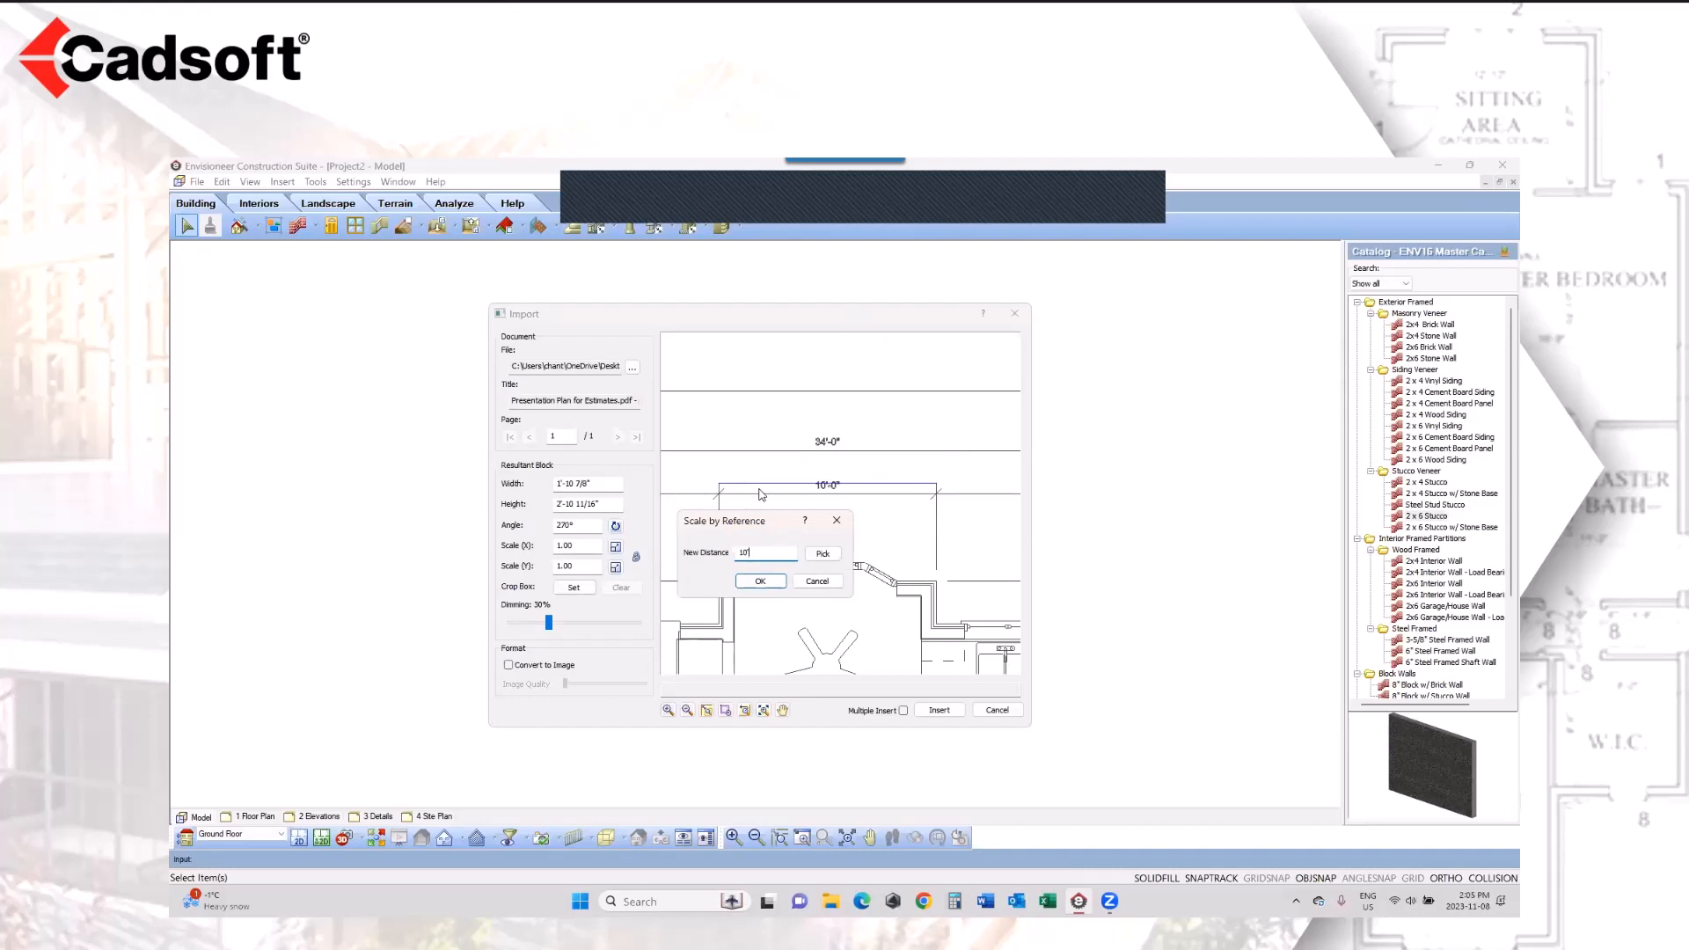
{"action": "left_click", "coordinate": [759, 583]}
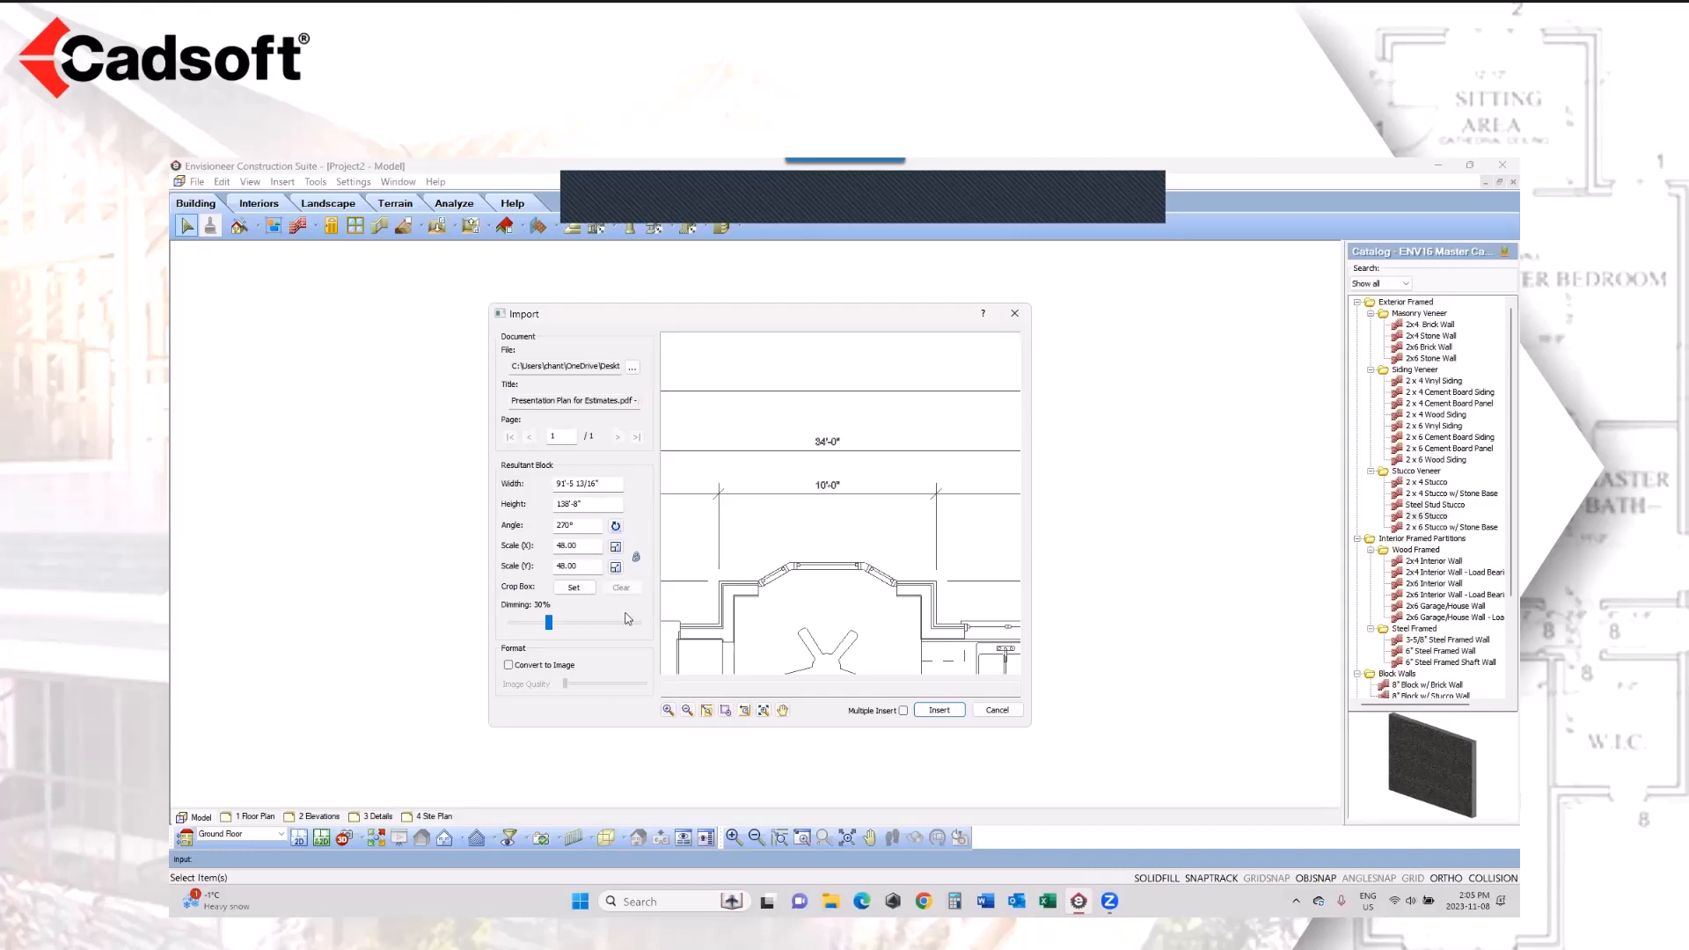
Step: Crop the import to the floor plan containing the Dining Room and Living Room, and set the dimming to 50%
{"action": "left_click", "coordinate": [744, 711]}
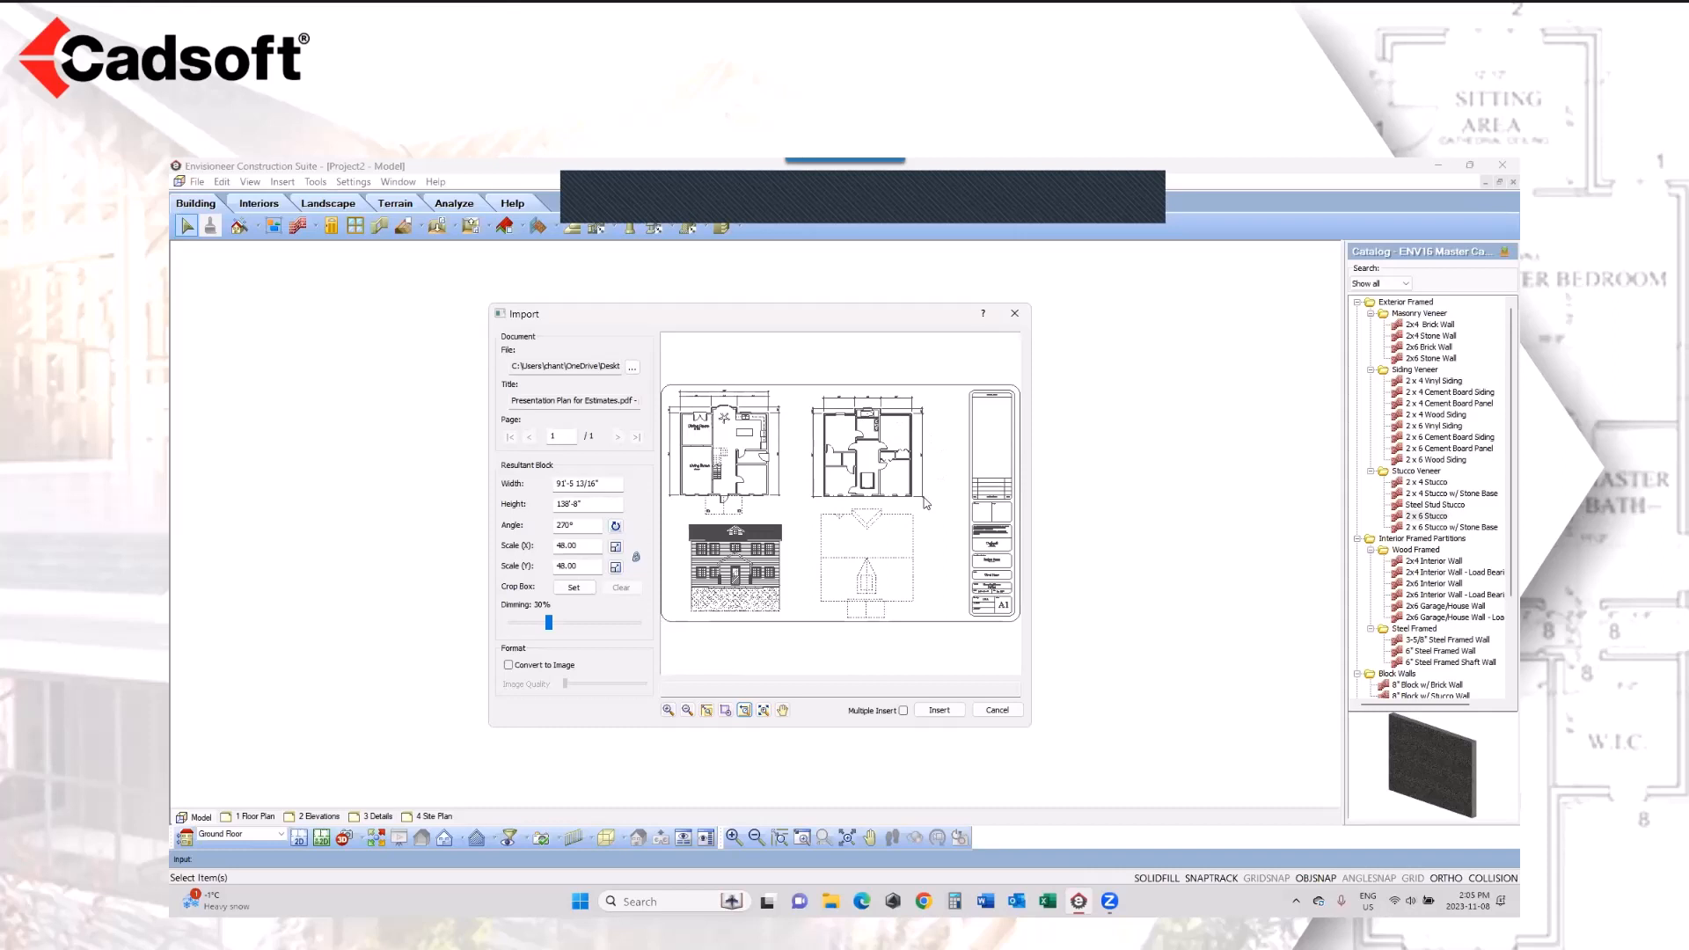
{"action": "left_click", "coordinate": [574, 587]}
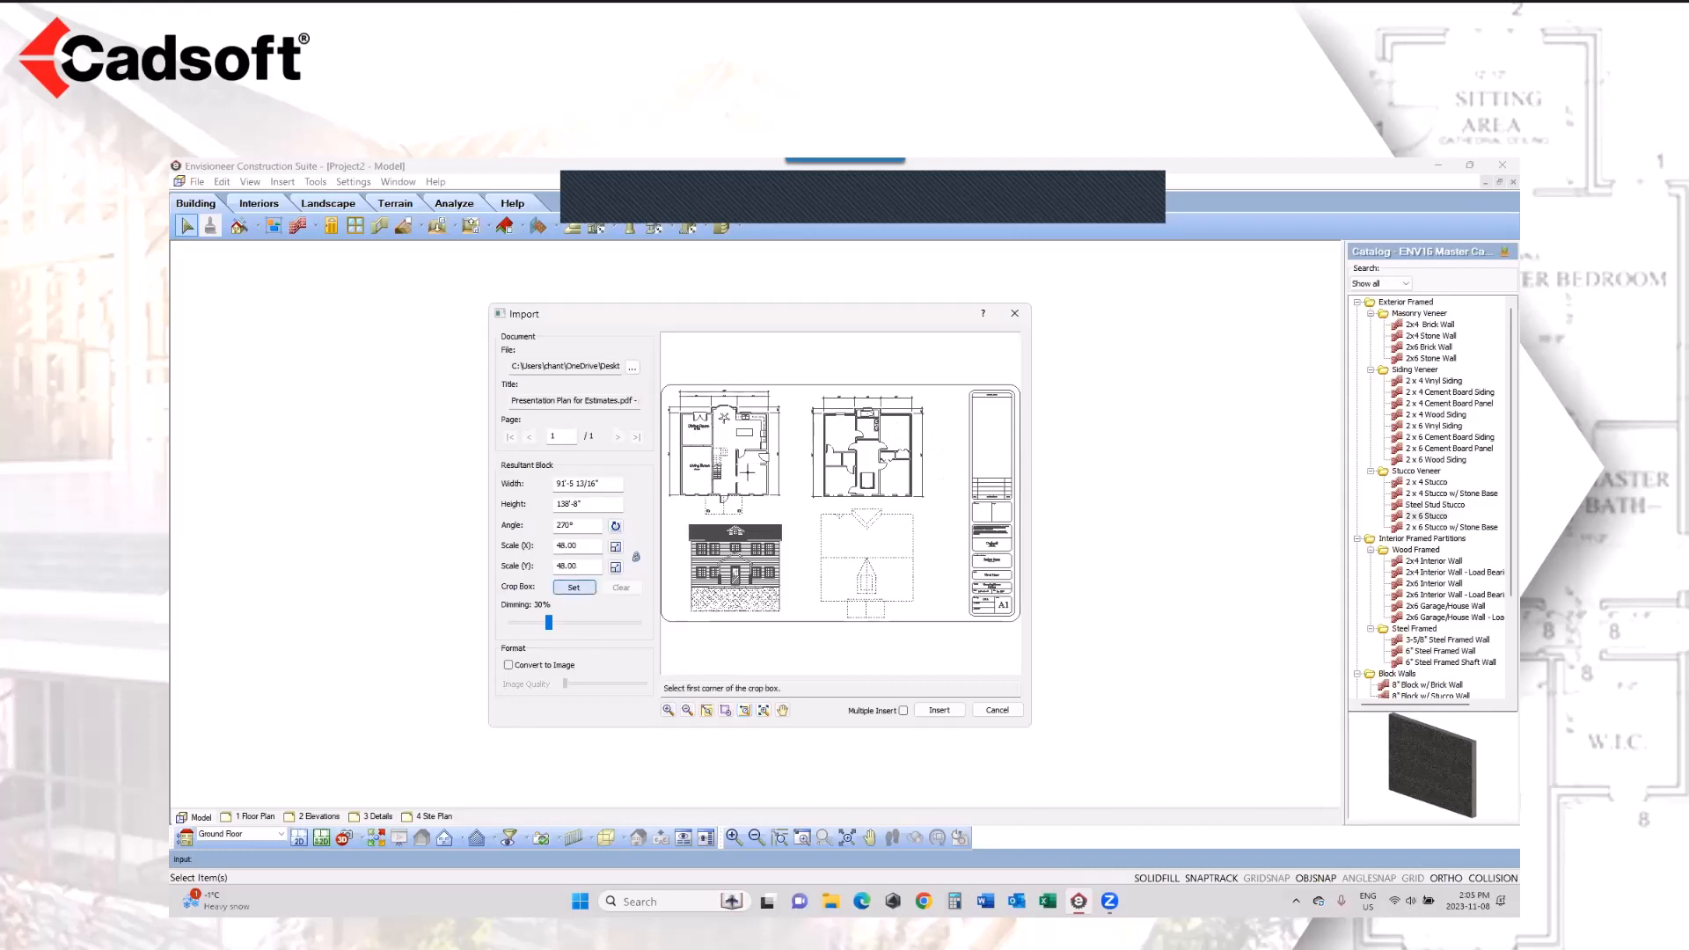
{"action": "left_click", "coordinate": [770, 400]}
{"action": "left_click", "coordinate": [677, 515]}
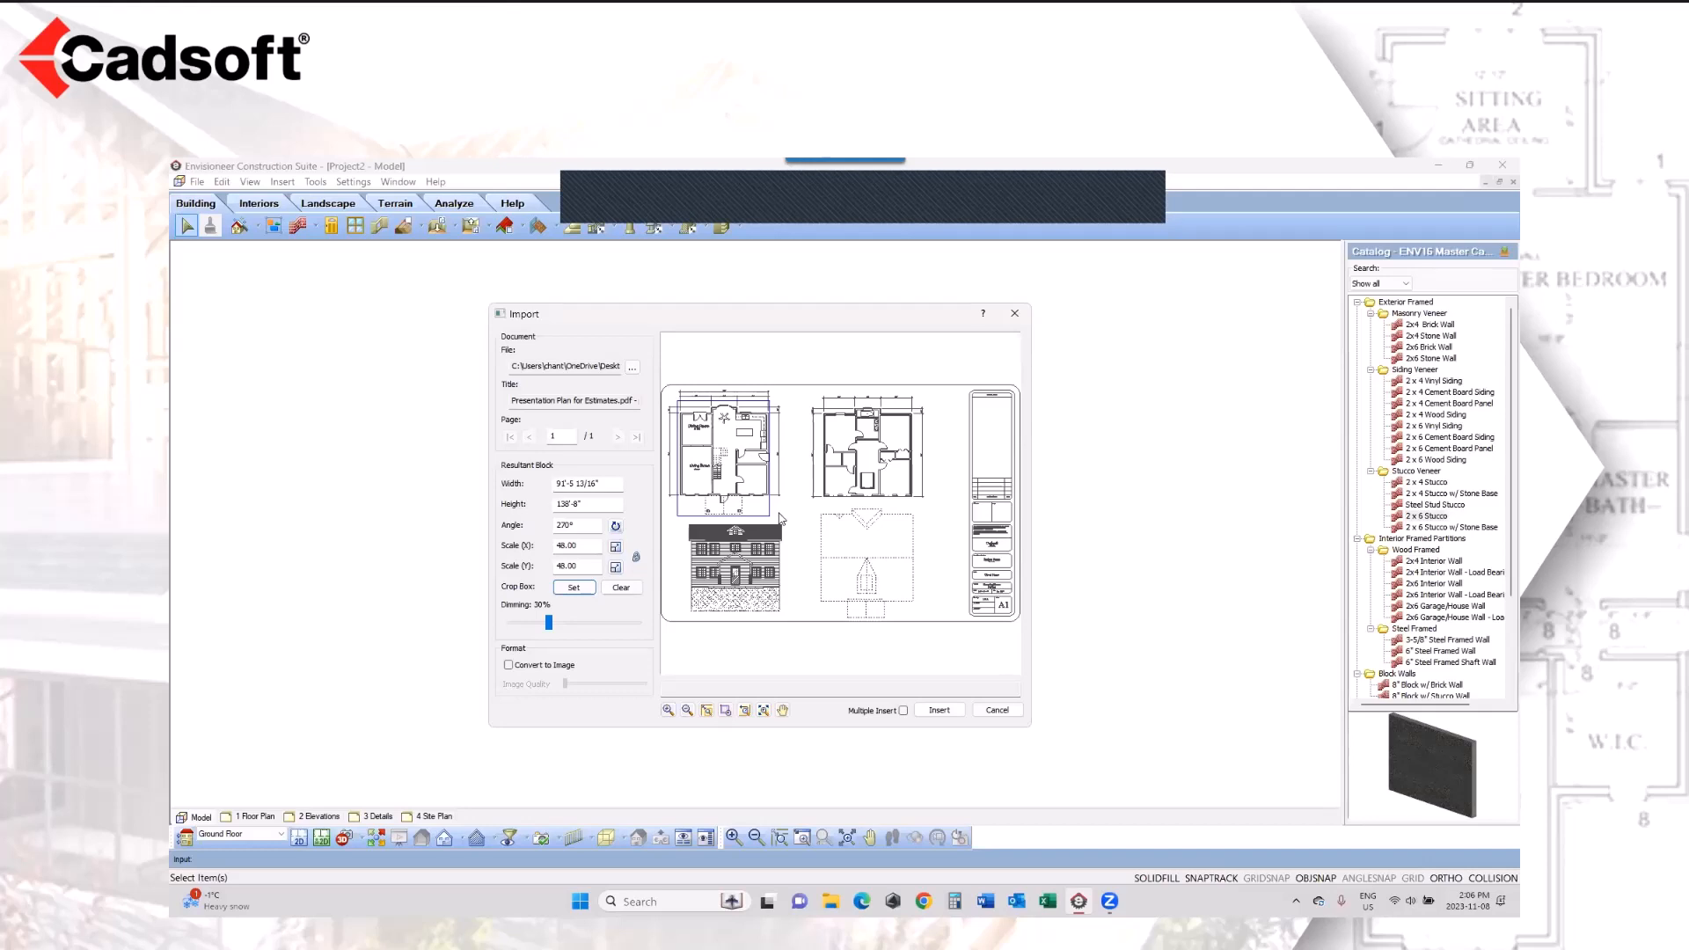
{"action": "left_click", "coordinate": [572, 624]}
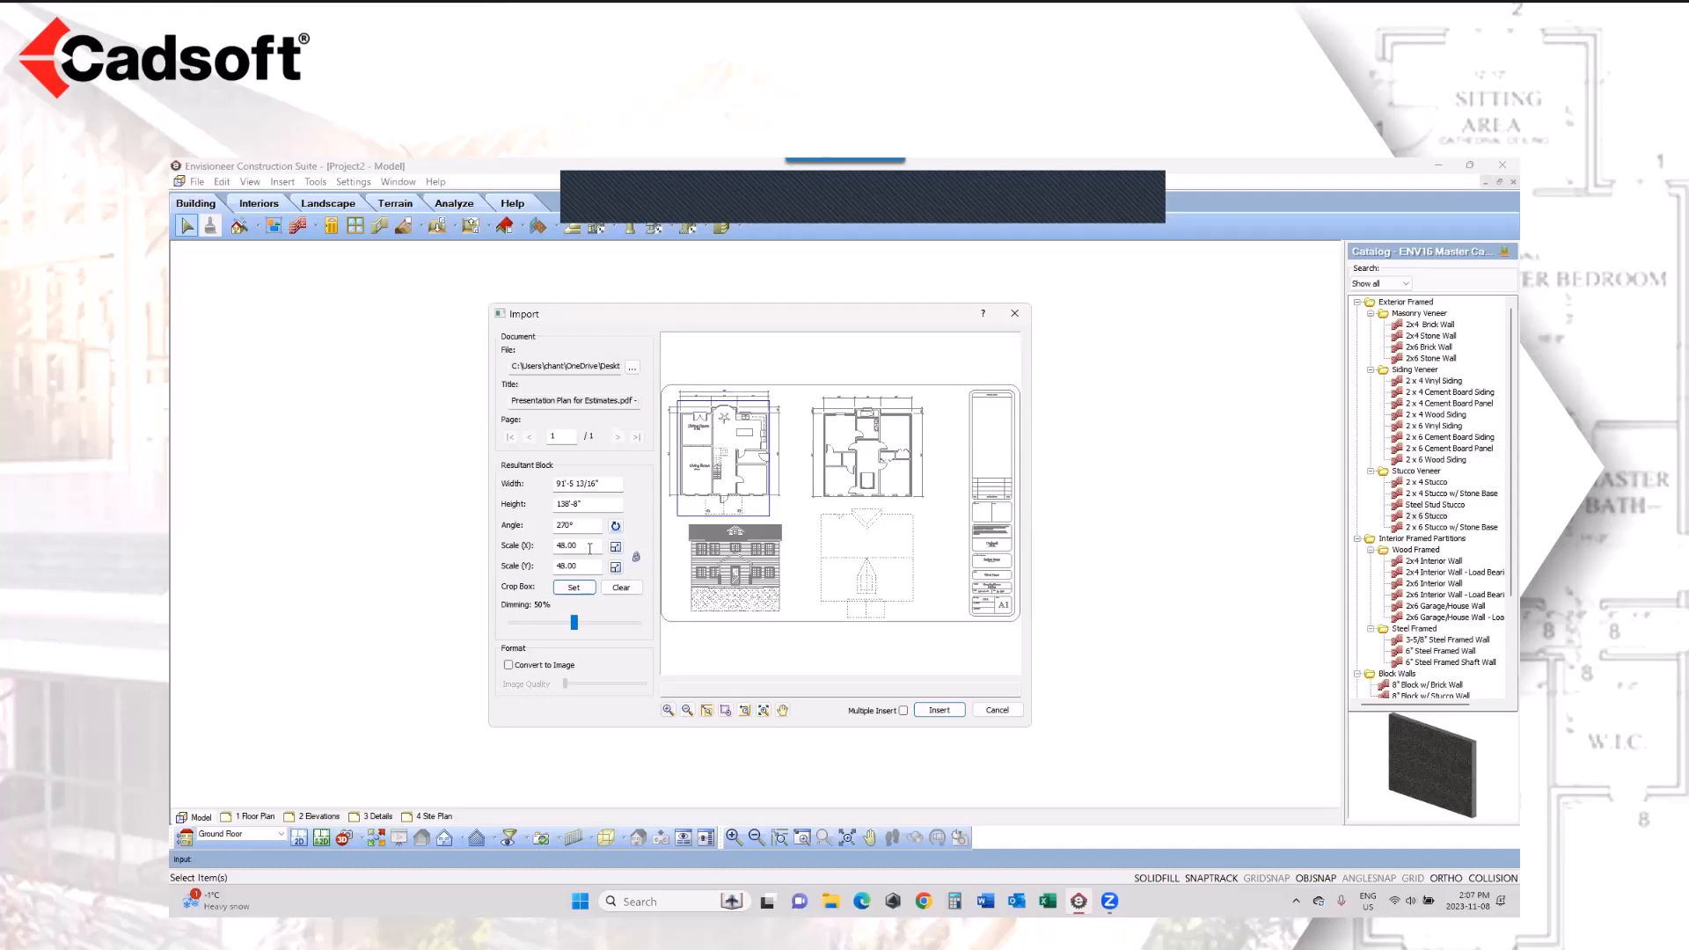
Step: Insert the cropped floor plan near the middle of the Ground Floor drawing area
{"action": "left_click", "coordinate": [939, 710]}
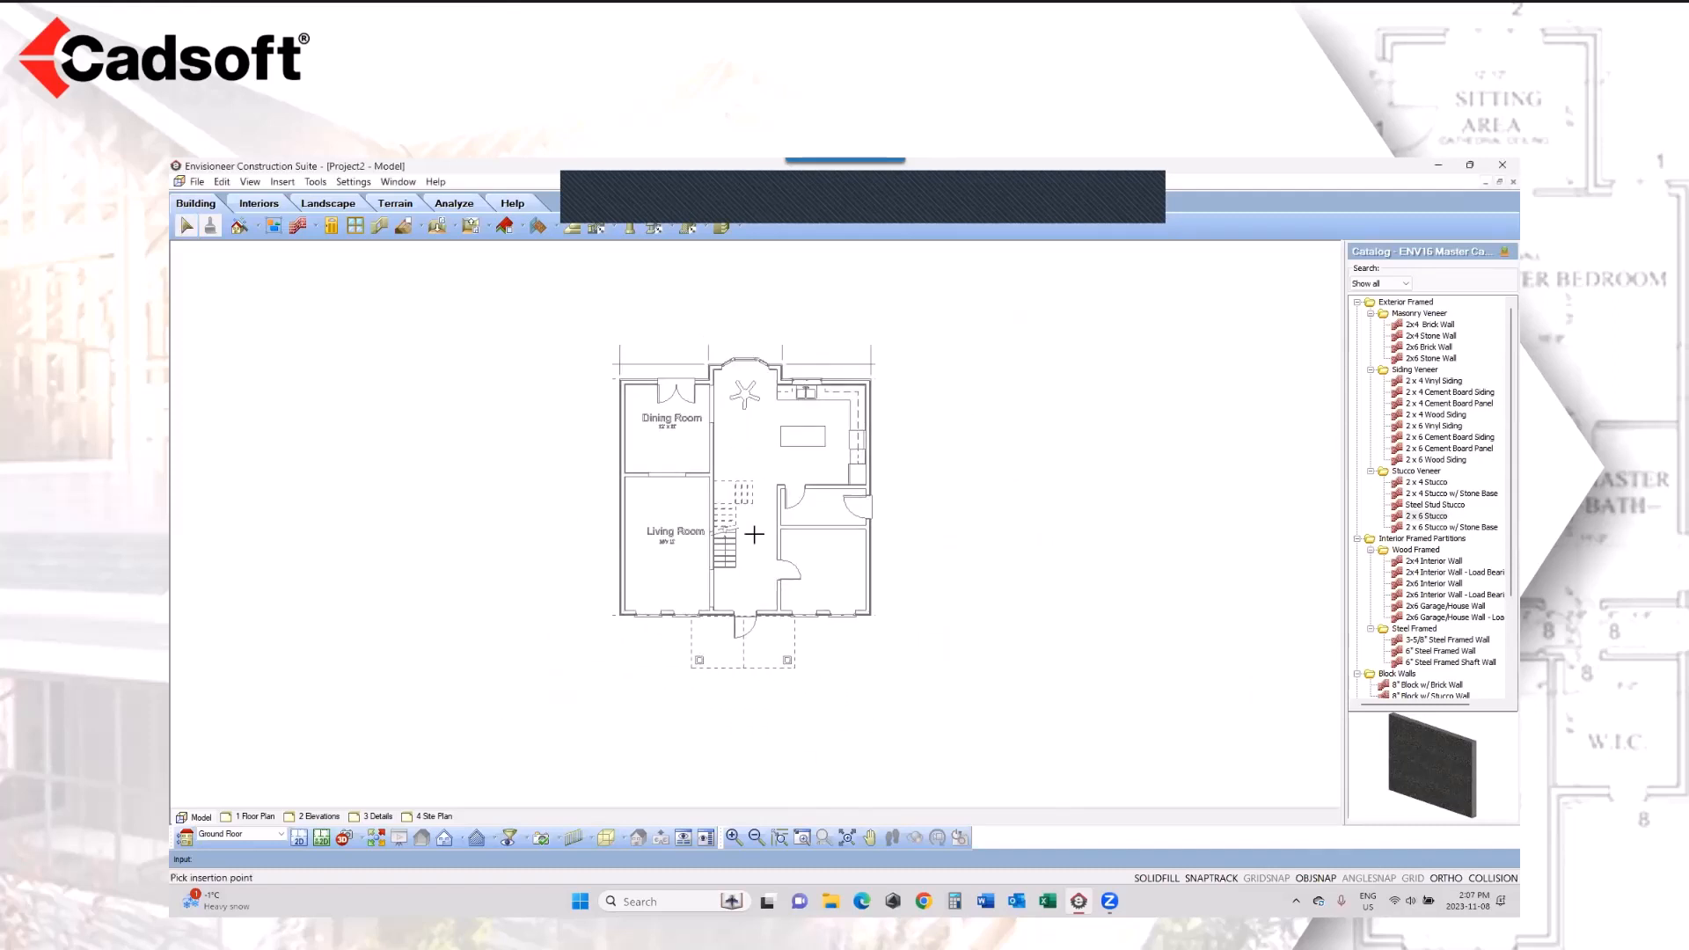
{"action": "left_click", "coordinate": [746, 546]}
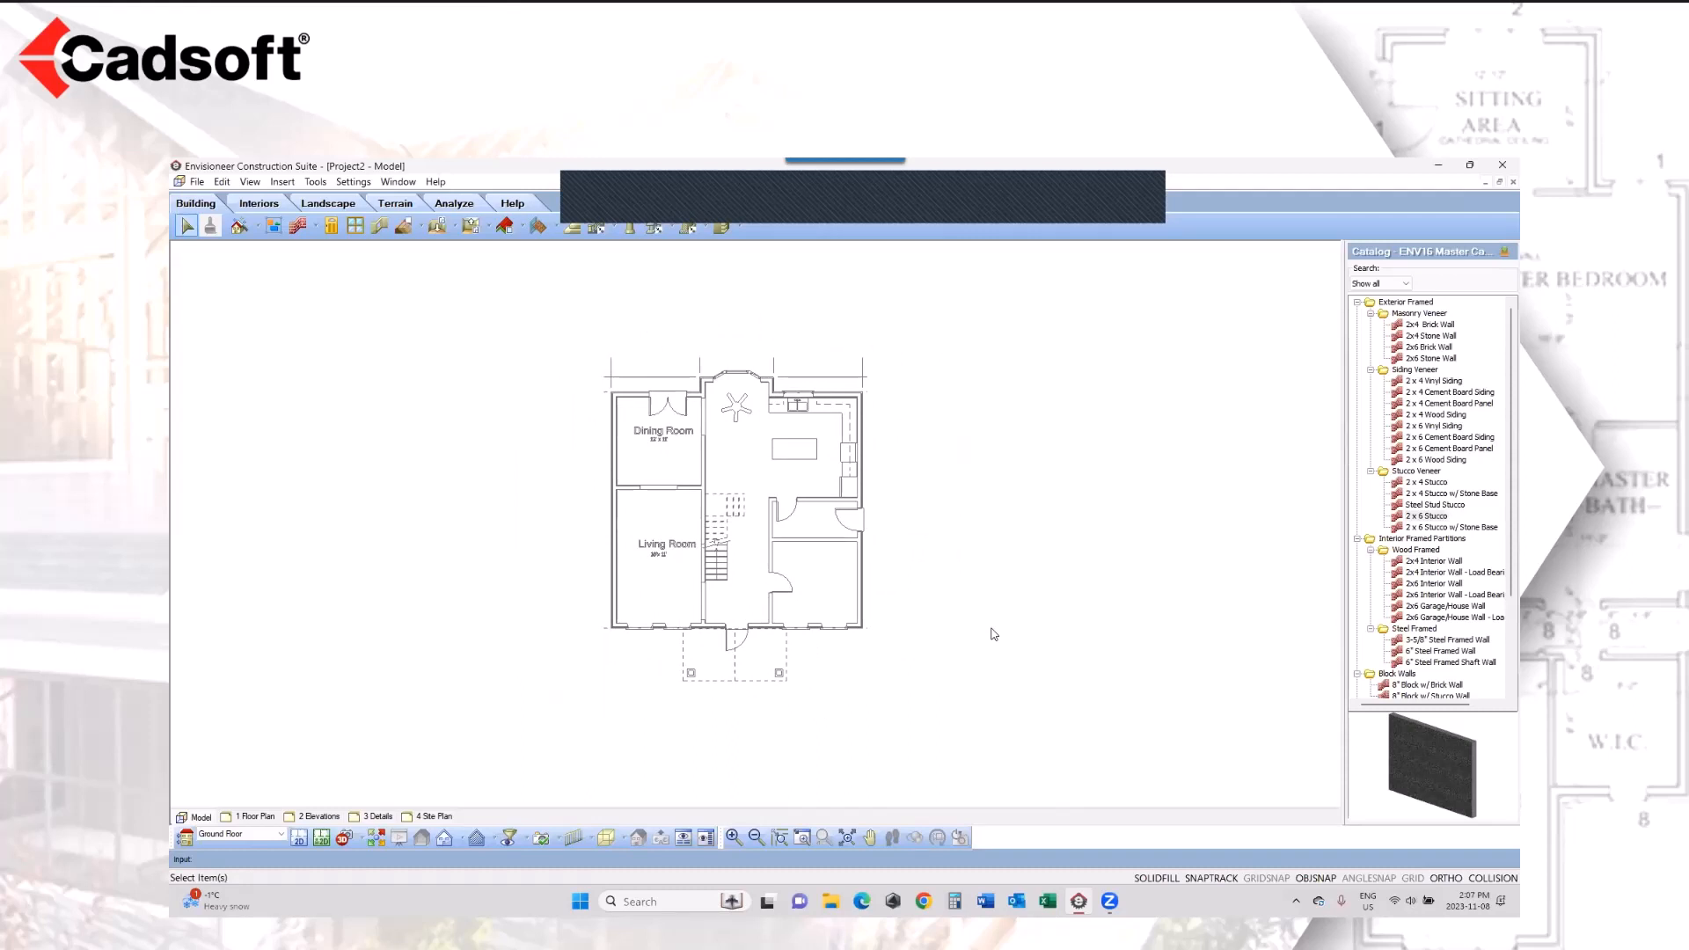
{"action": "left_click", "coordinate": [802, 837]}
{"action": "left_click_drag", "start_coordinate": [915, 346], "coordinate": [580, 721]}
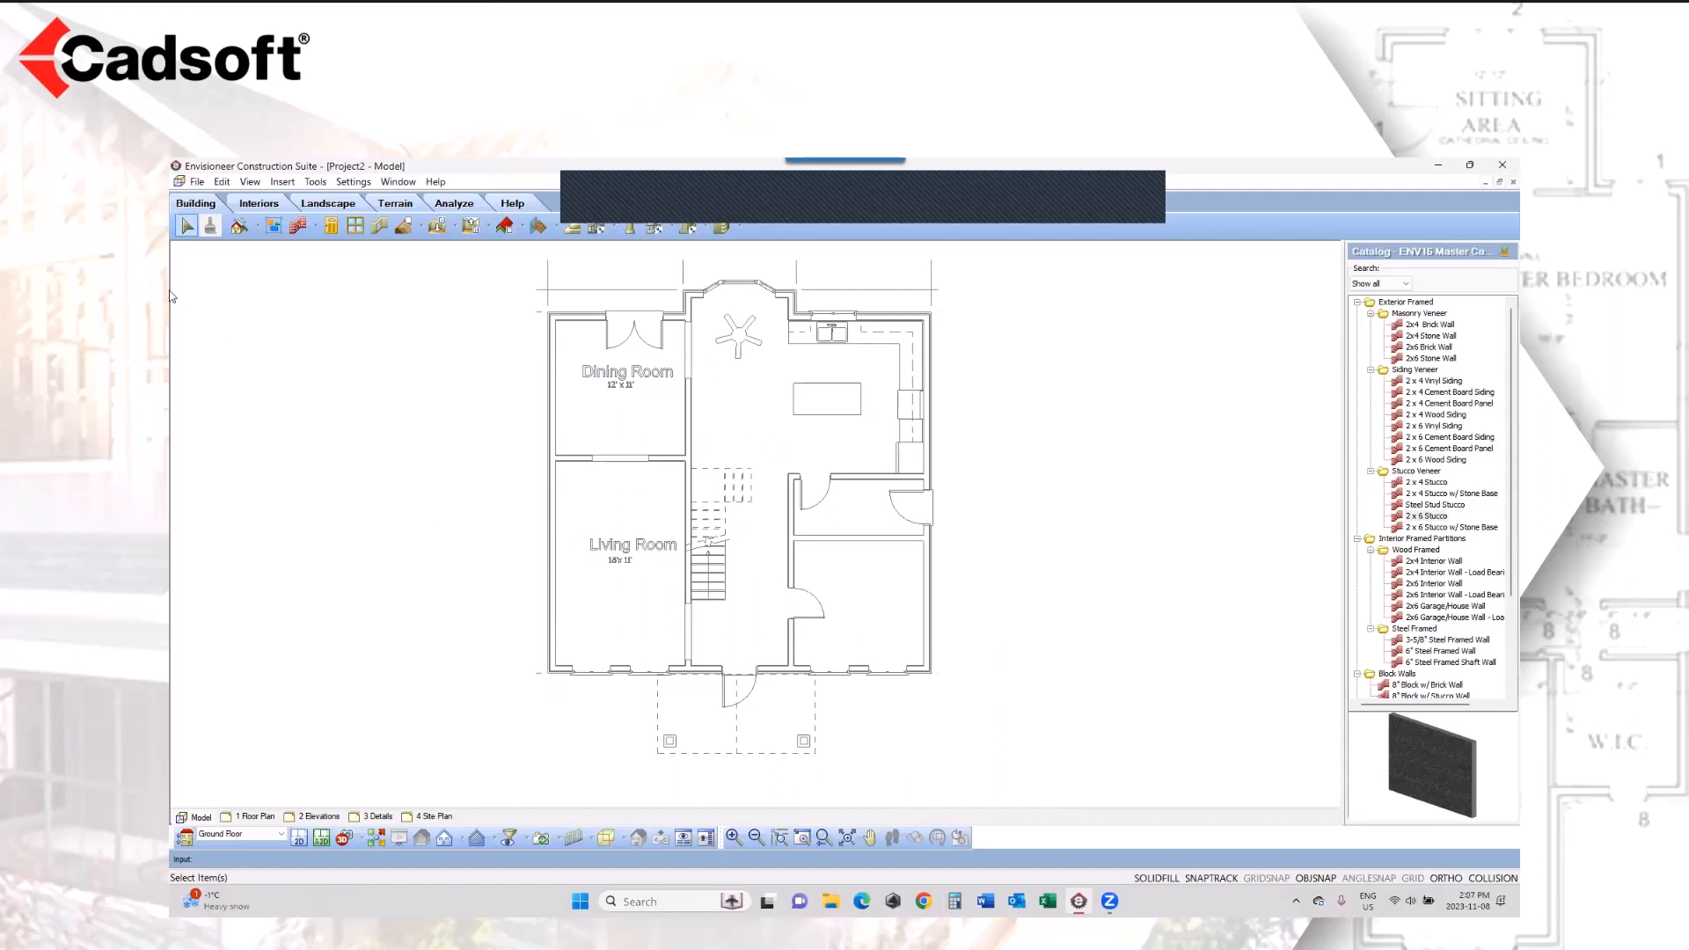
Step: Begin a 2 x 6 Cement Board Siding wall at the outermost lower-left exterior corner of the Living Room
{"action": "left_click", "coordinate": [298, 229]}
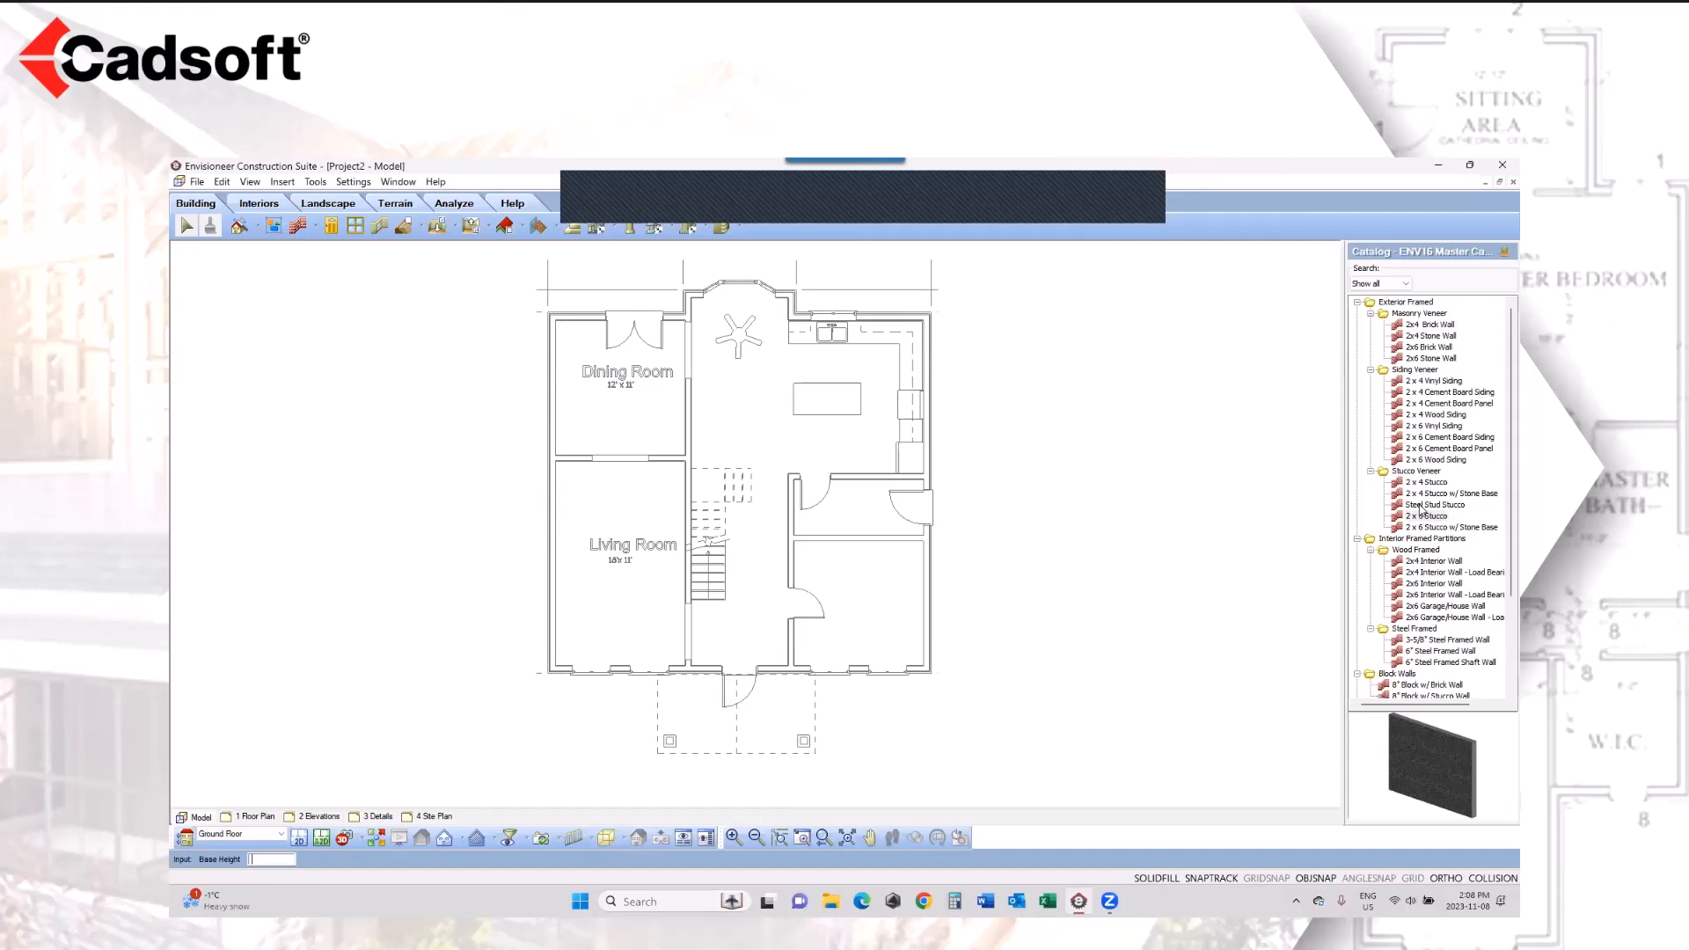
{"action": "left_click", "coordinate": [1434, 439]}
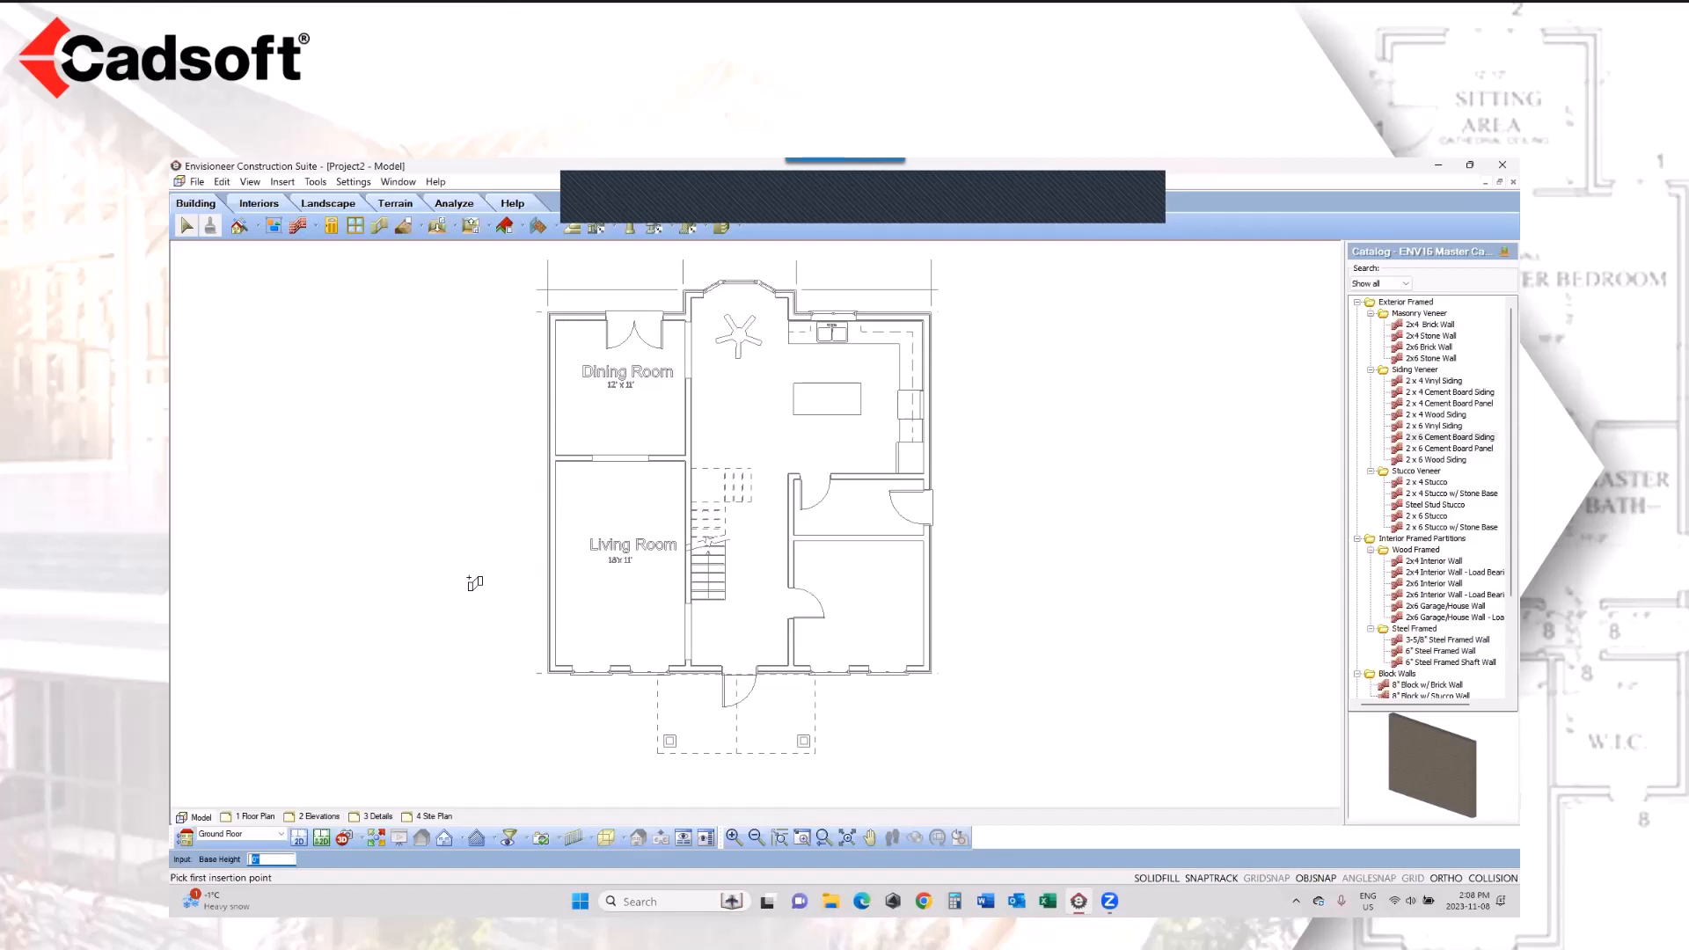
{"action": "right_click", "coordinate": [473, 584]}
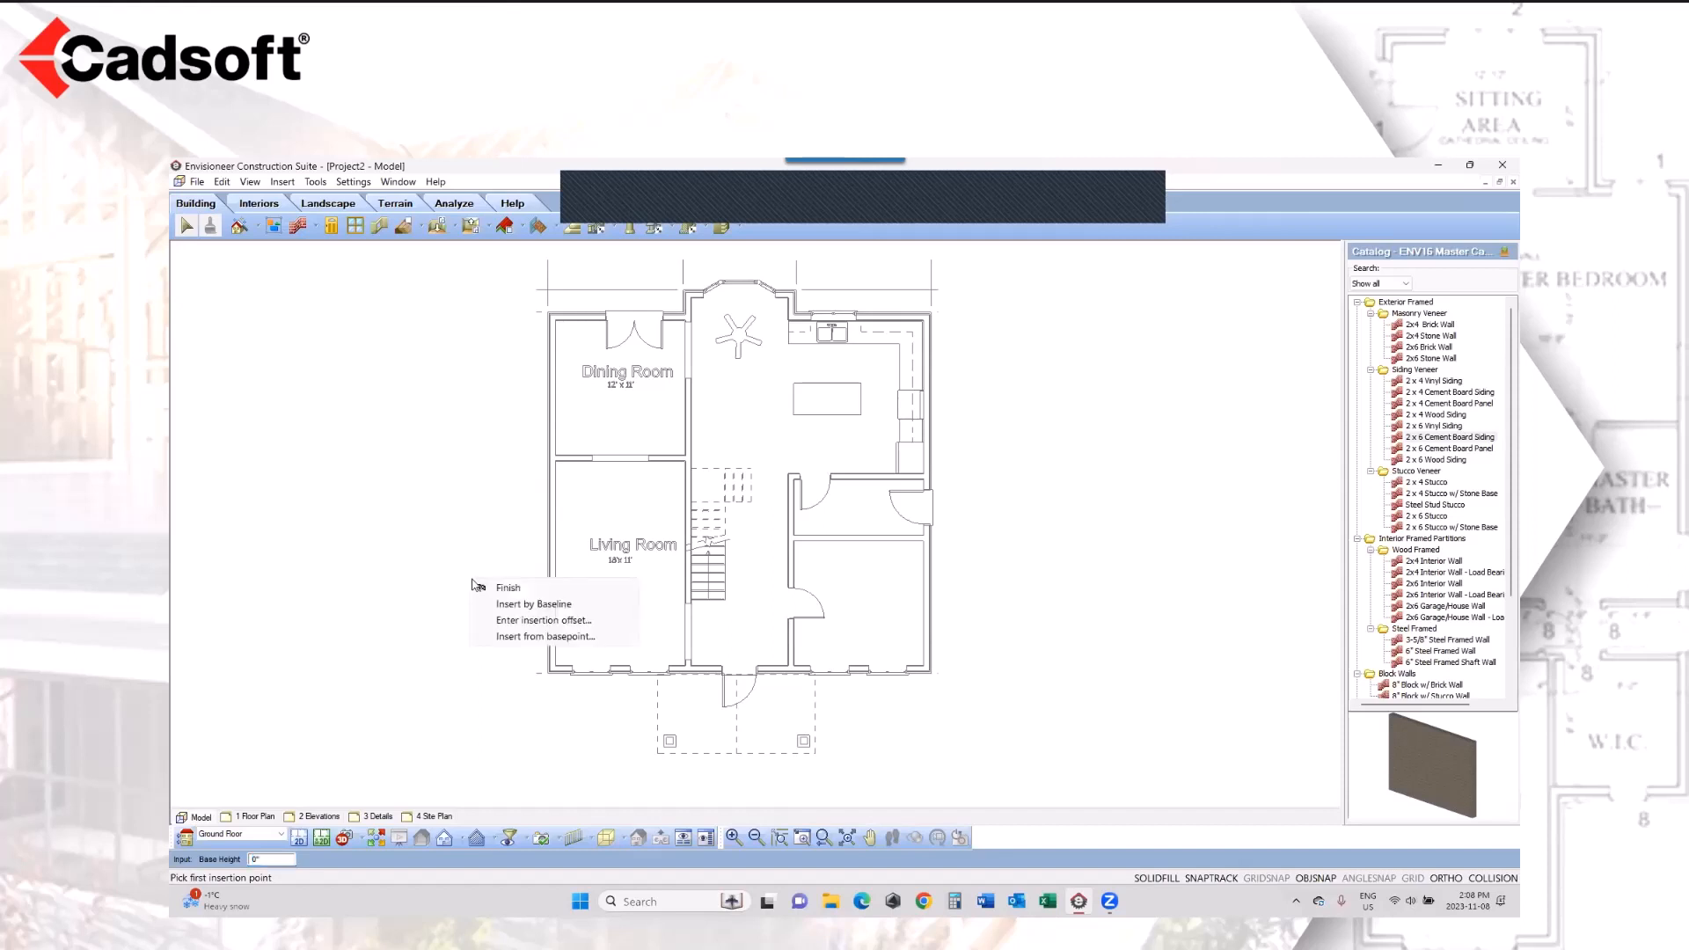
{"action": "left_click", "coordinate": [508, 588]}
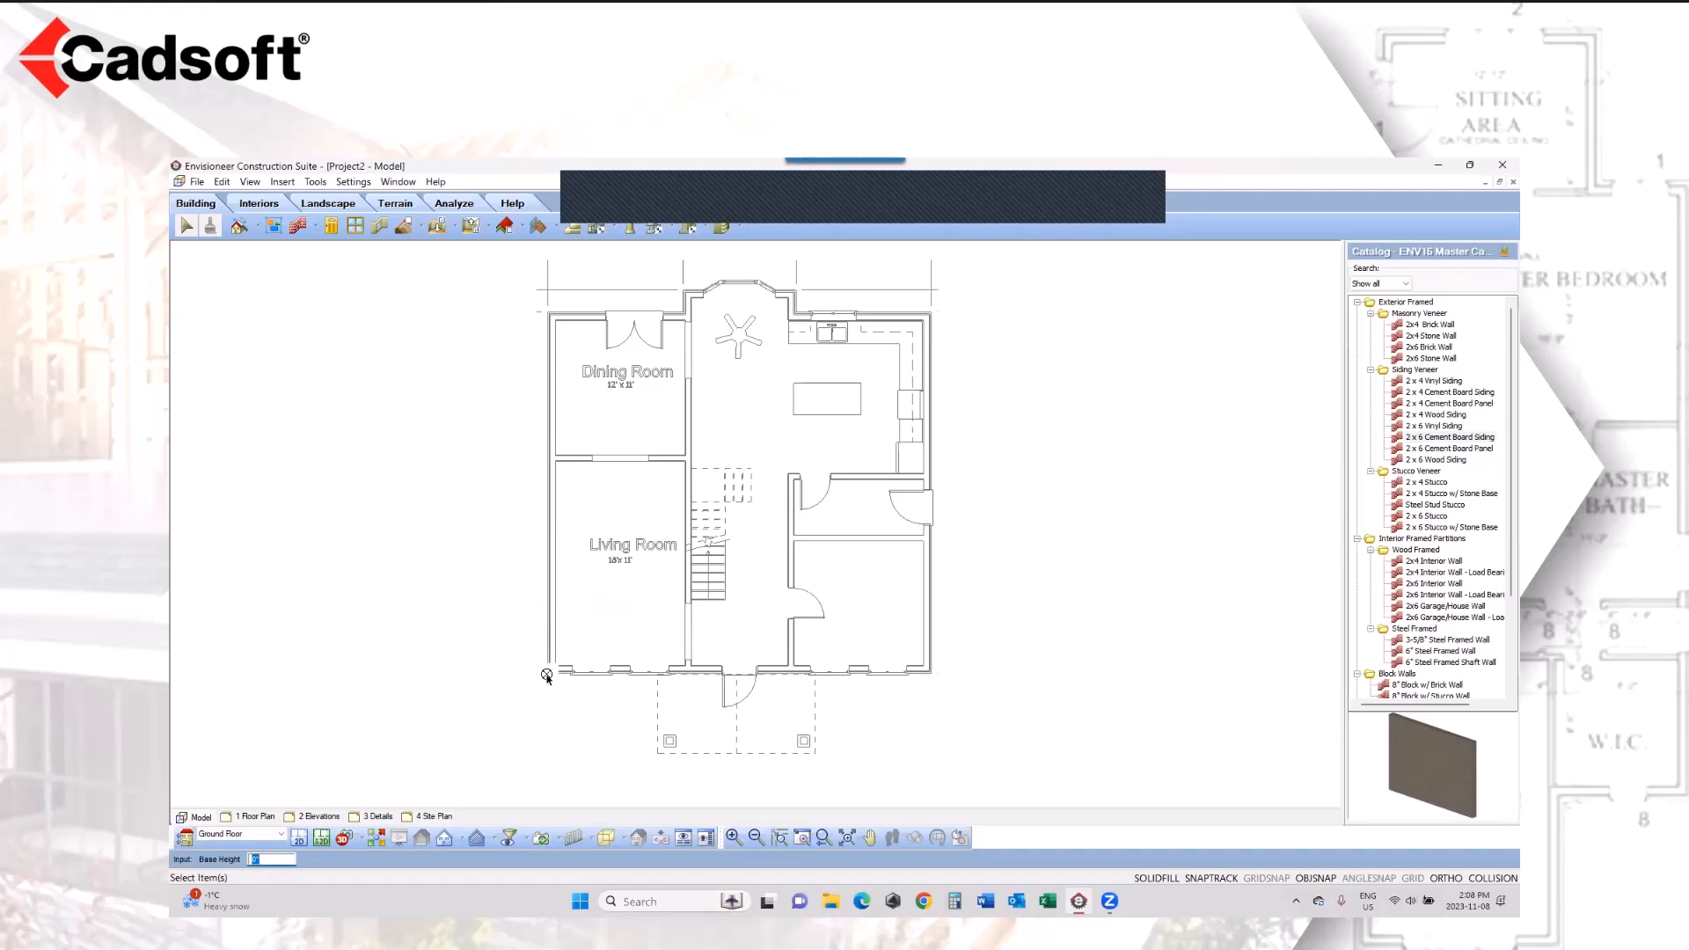
{"action": "left_click", "coordinate": [798, 840]}
{"action": "left_click_drag", "start_coordinate": [592, 646], "coordinate": [528, 702]}
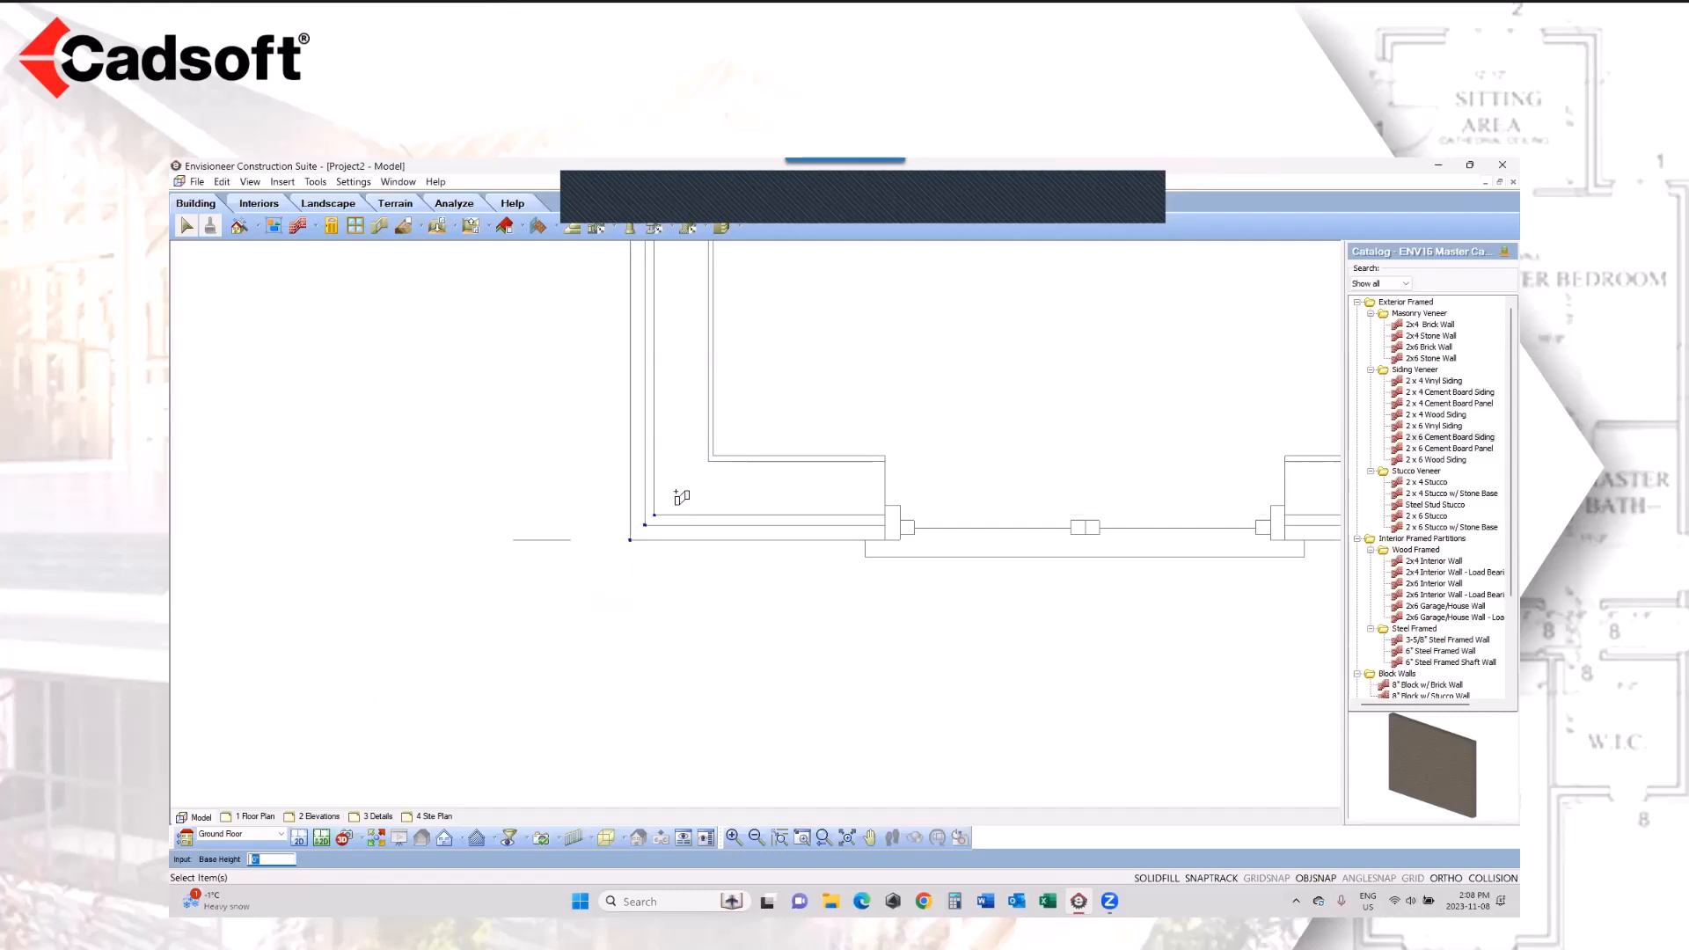
{"action": "left_click", "coordinate": [710, 463]}
{"action": "left_click", "coordinate": [639, 532]}
{"action": "left_click", "coordinate": [630, 542]}
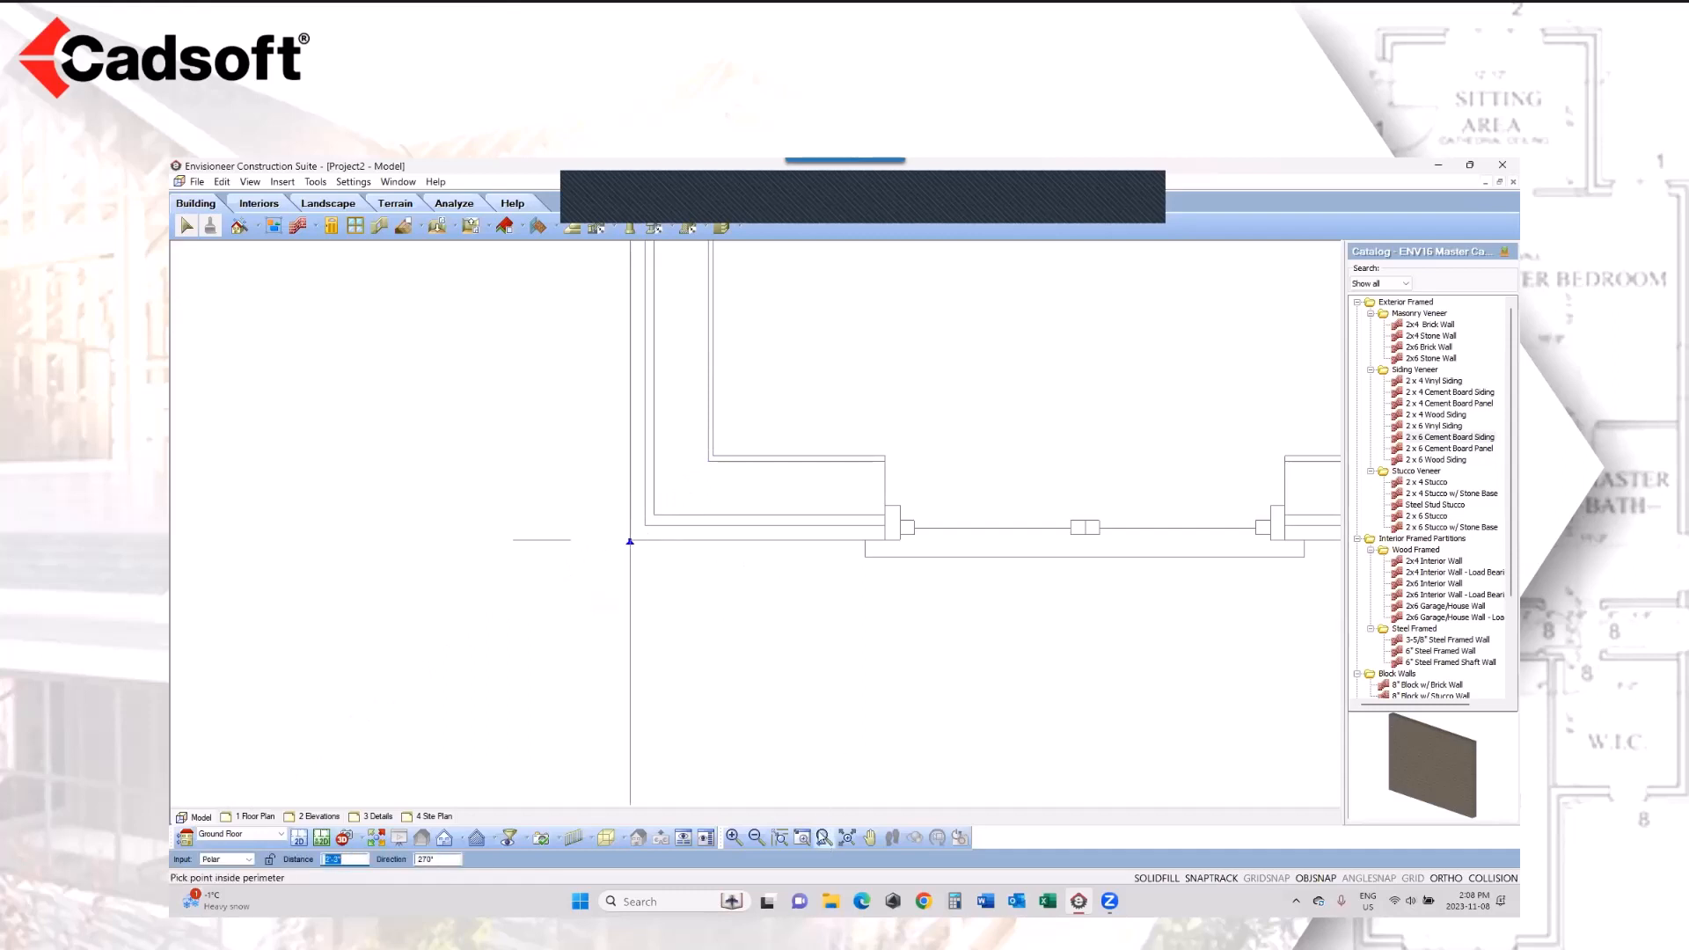
Step: Trace the wall perimeter through the remaining outer corners of the floor plan, running straight across the bay, and finish at the Dining Room's outer corner
{"action": "left_click", "coordinate": [824, 839]}
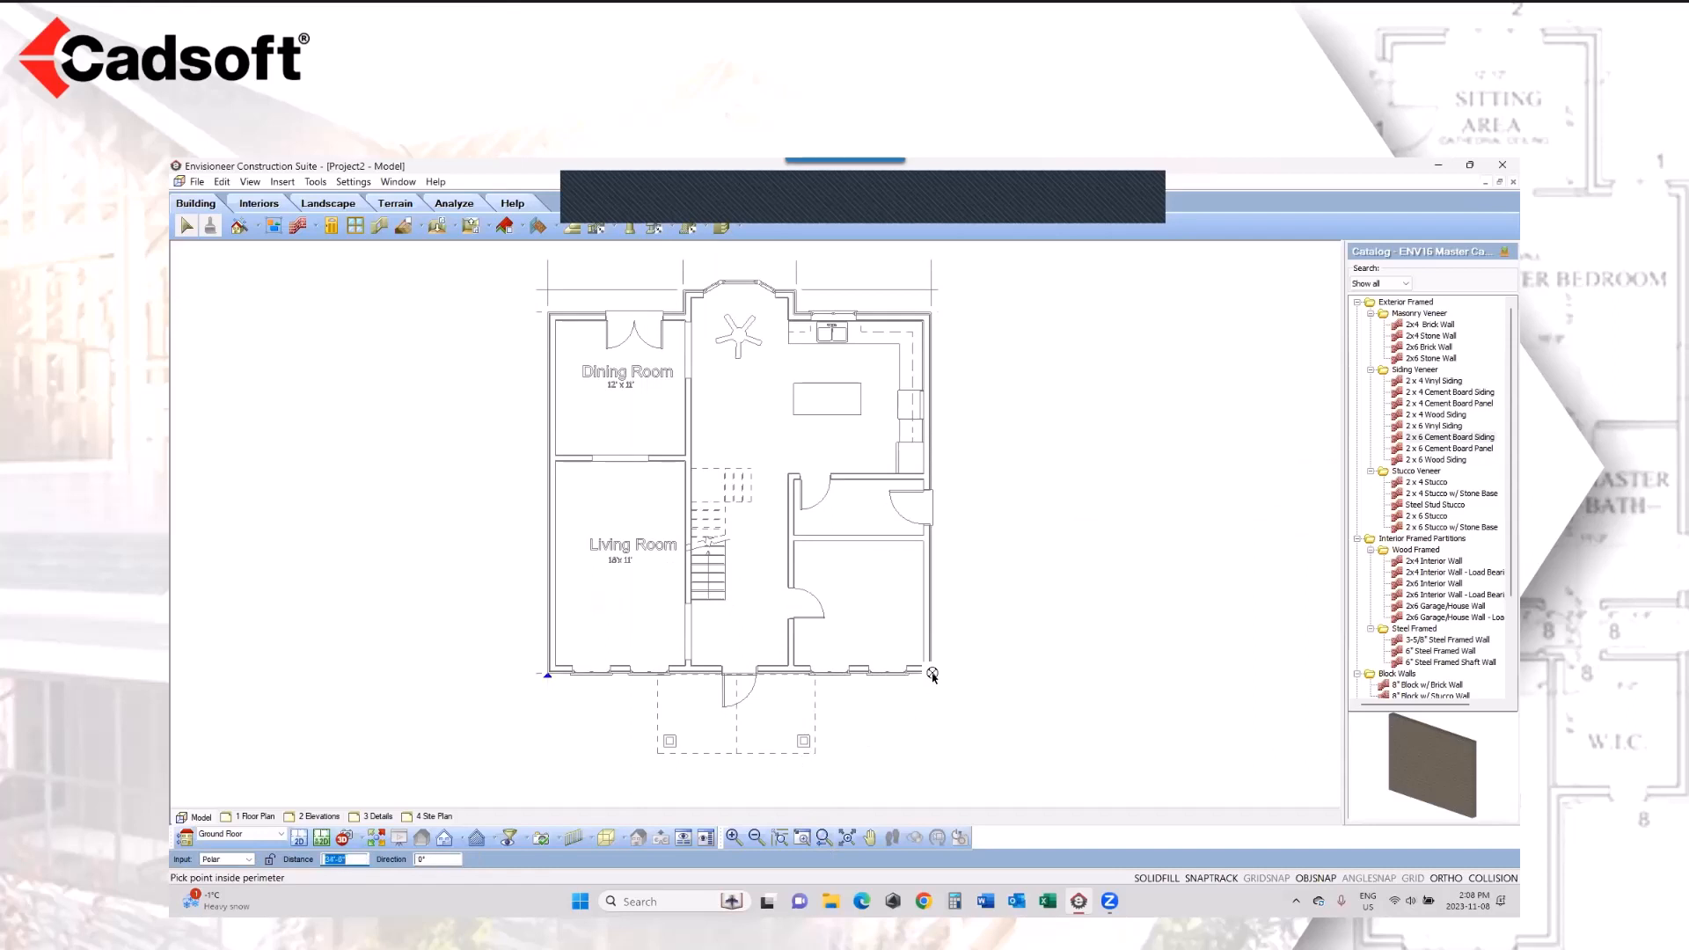
{"action": "left_click", "coordinate": [931, 313]}
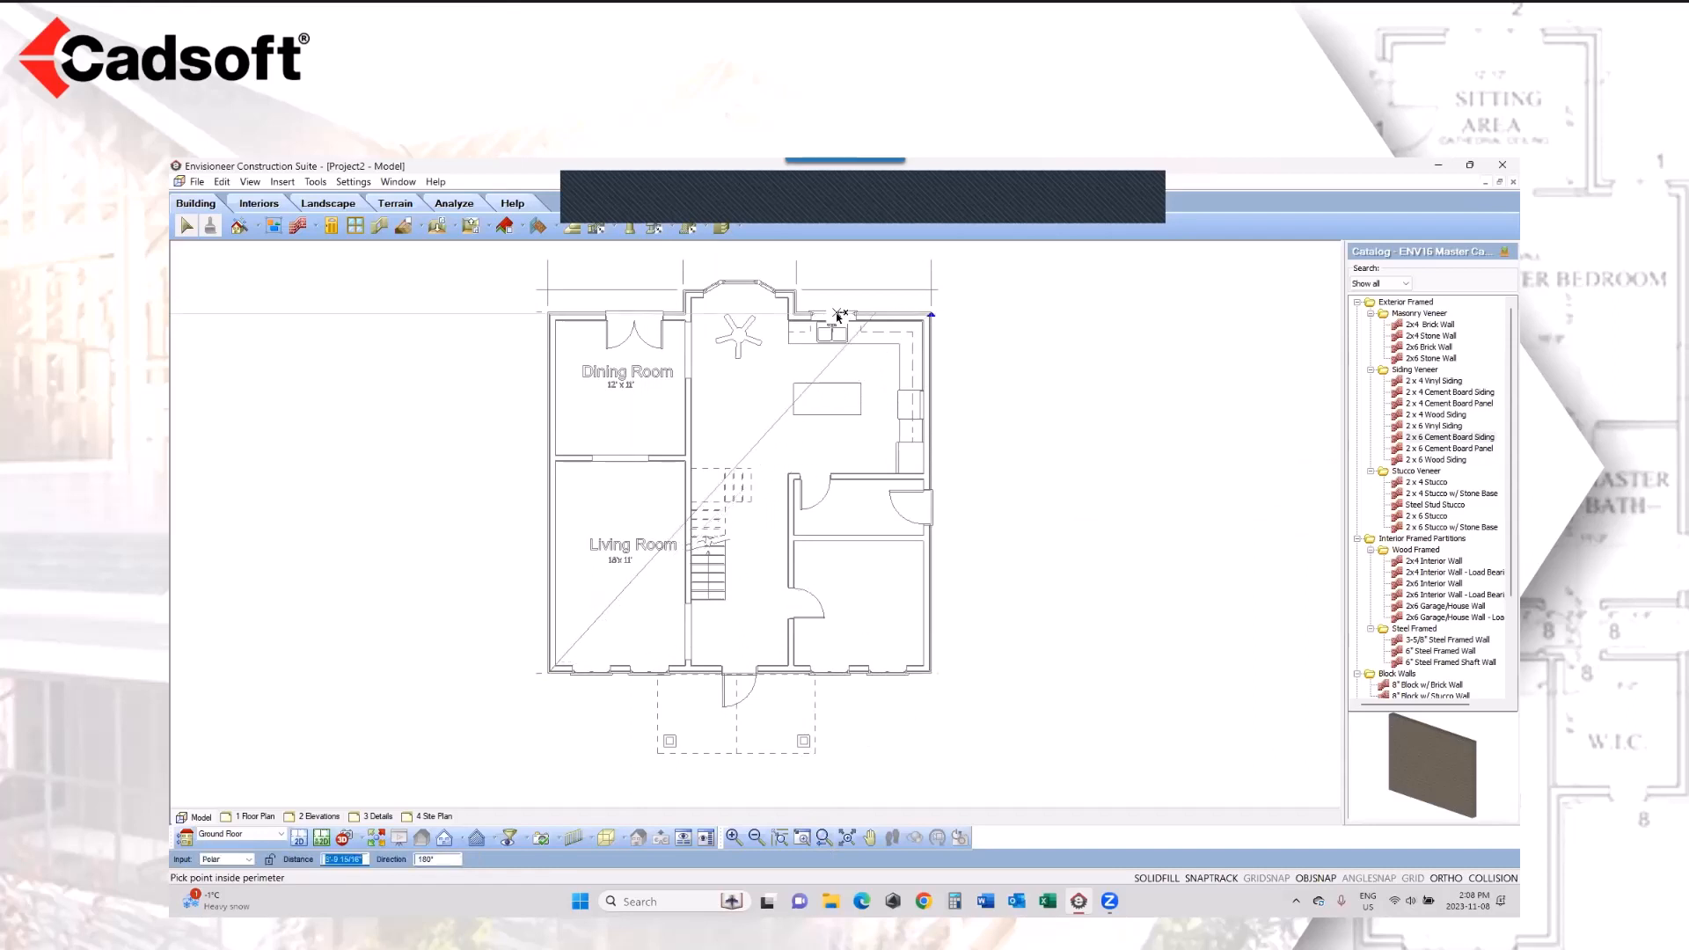
{"action": "left_click", "coordinate": [797, 313]}
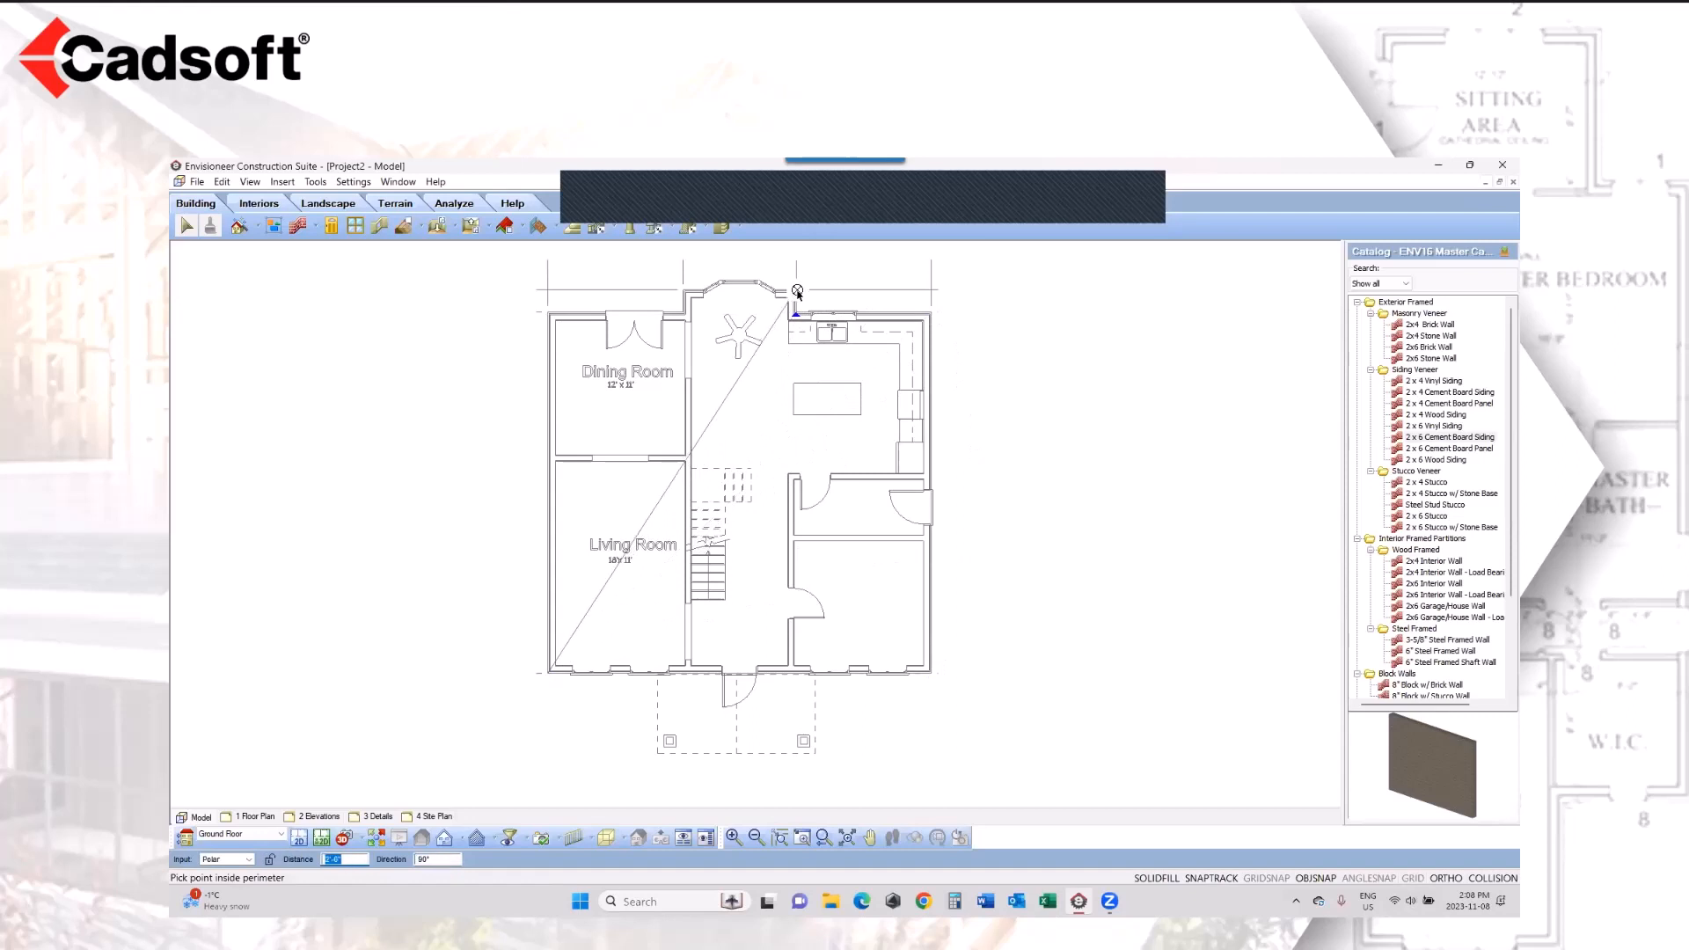
{"action": "left_click", "coordinate": [797, 292]}
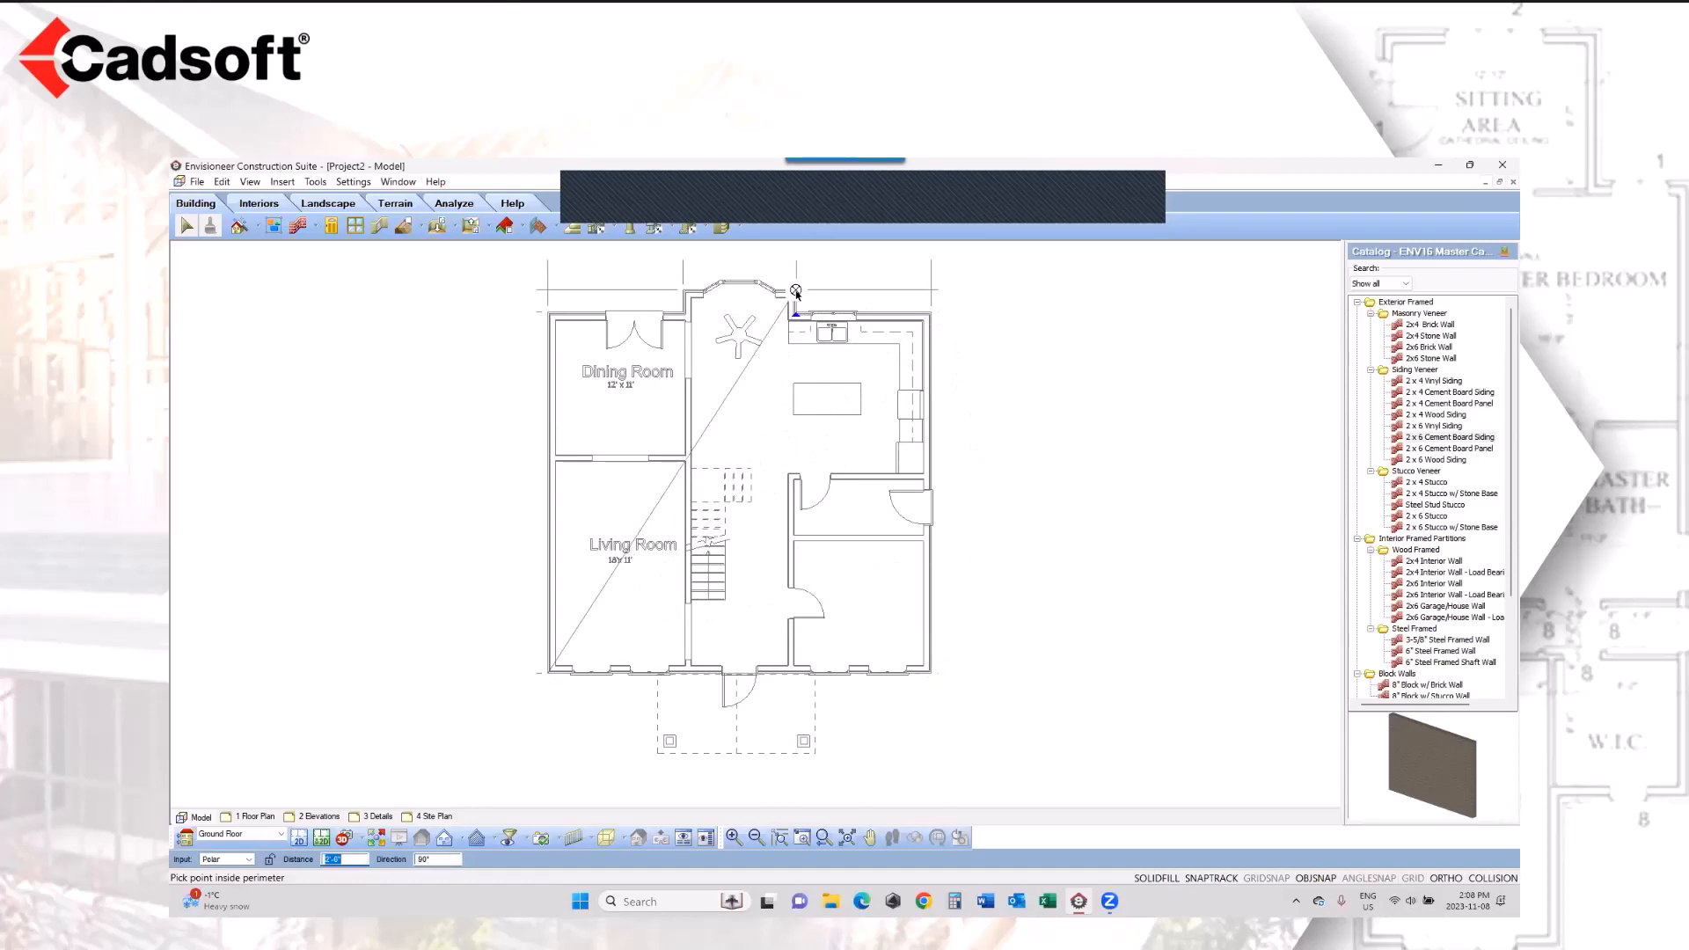
{"action": "left_click", "coordinate": [683, 291]}
{"action": "left_click", "coordinate": [682, 313]}
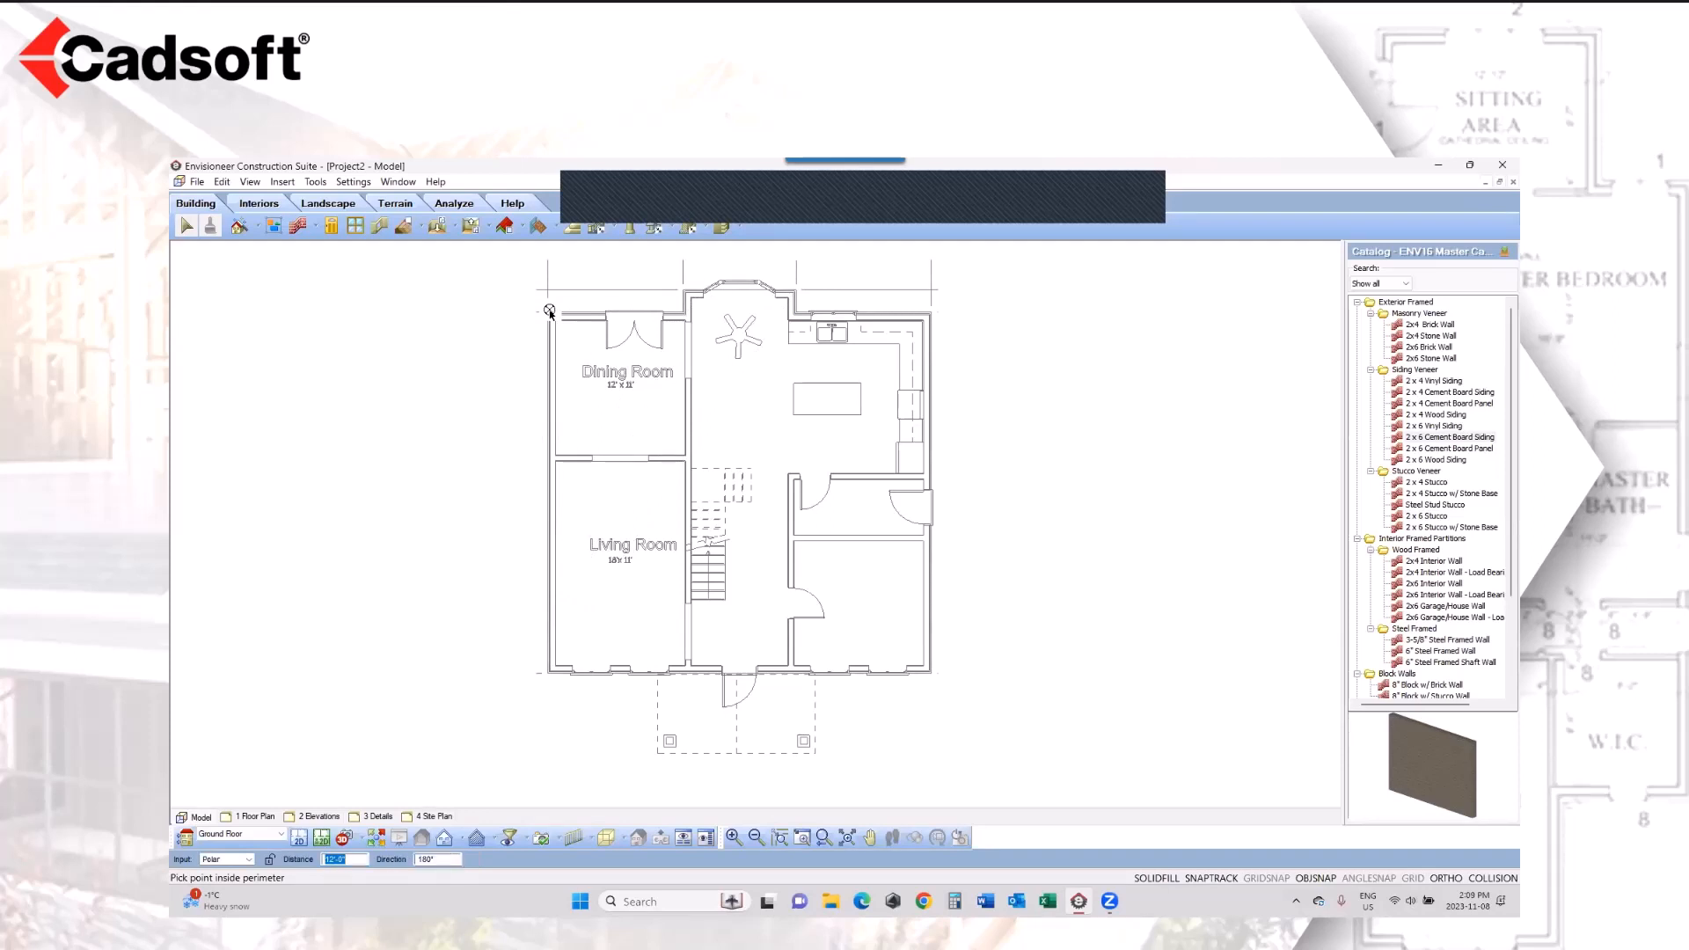
{"action": "right_click", "coordinate": [550, 313]}
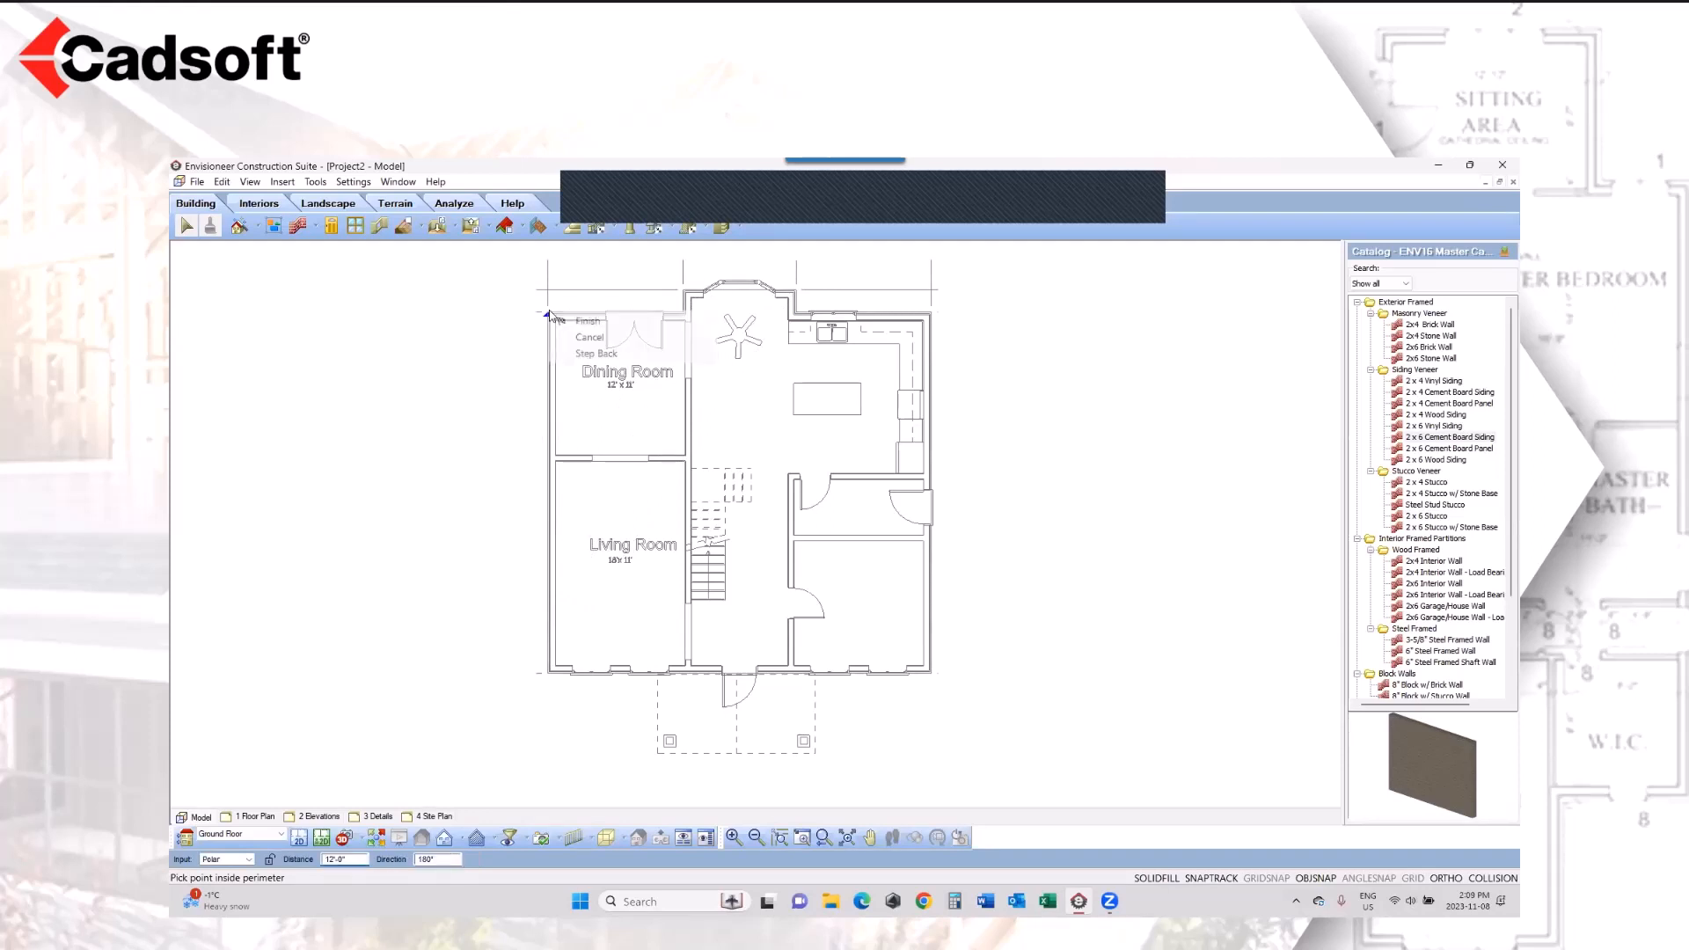
{"action": "left_click", "coordinate": [570, 320]}
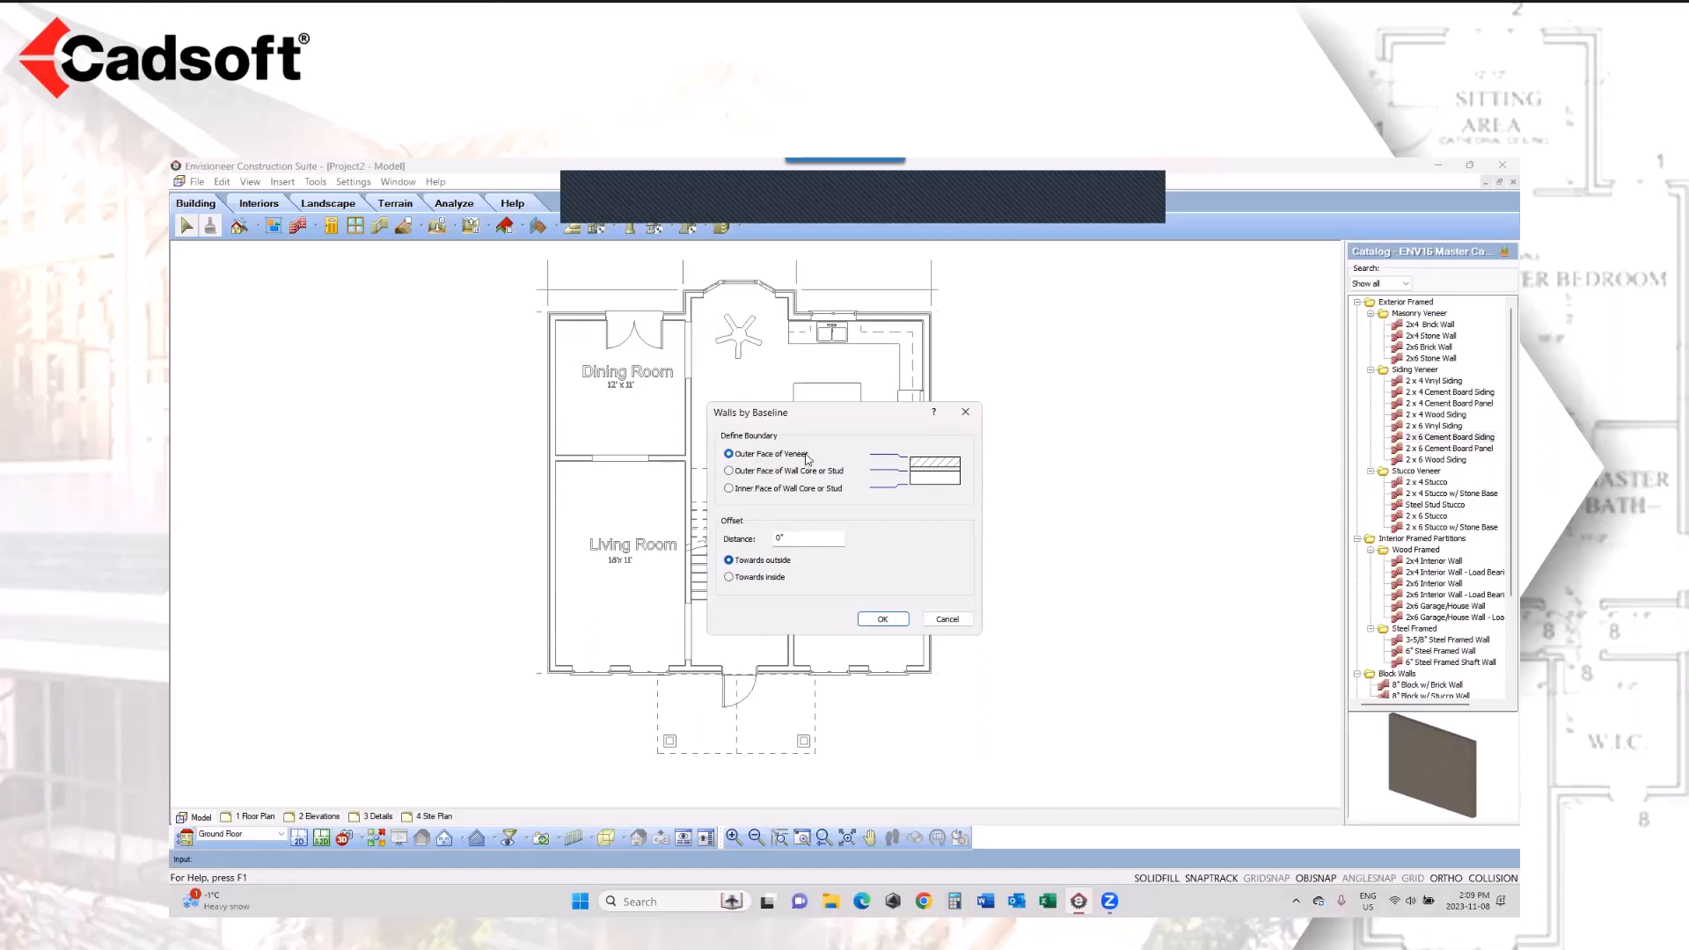
Step: Create the exterior walls with the traced boundary defined as the Outer Face of Veneer
{"action": "left_click", "coordinate": [732, 473]}
{"action": "left_click", "coordinate": [729, 490]}
{"action": "left_click", "coordinate": [728, 454]}
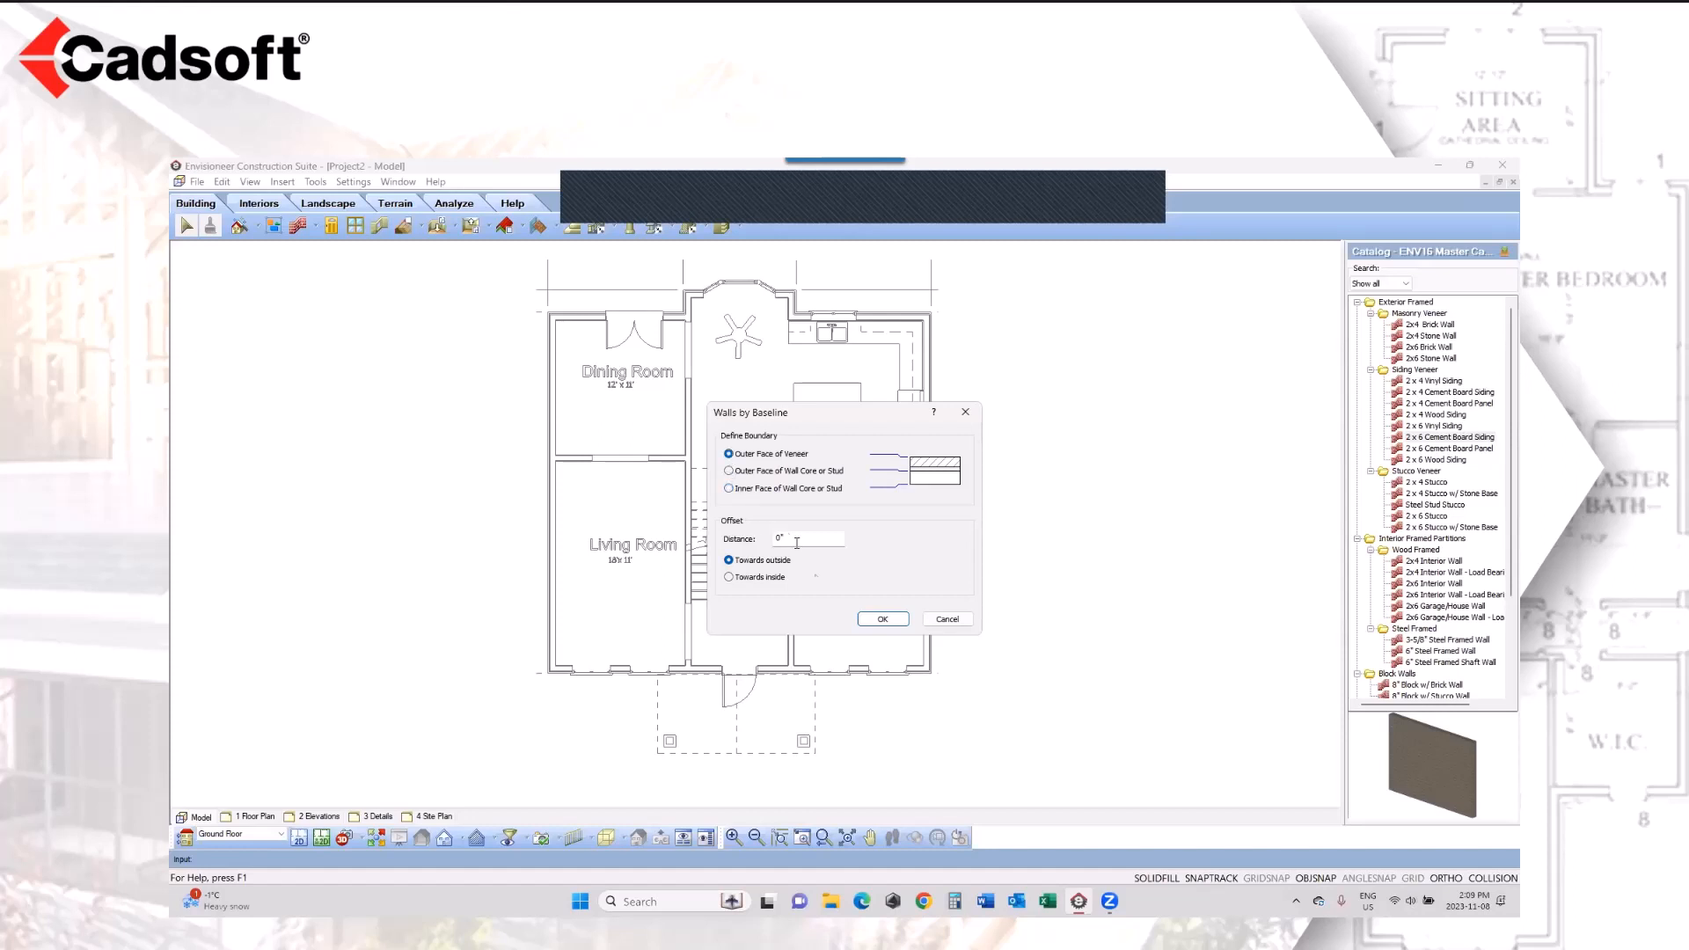
{"action": "left_click", "coordinate": [883, 619]}
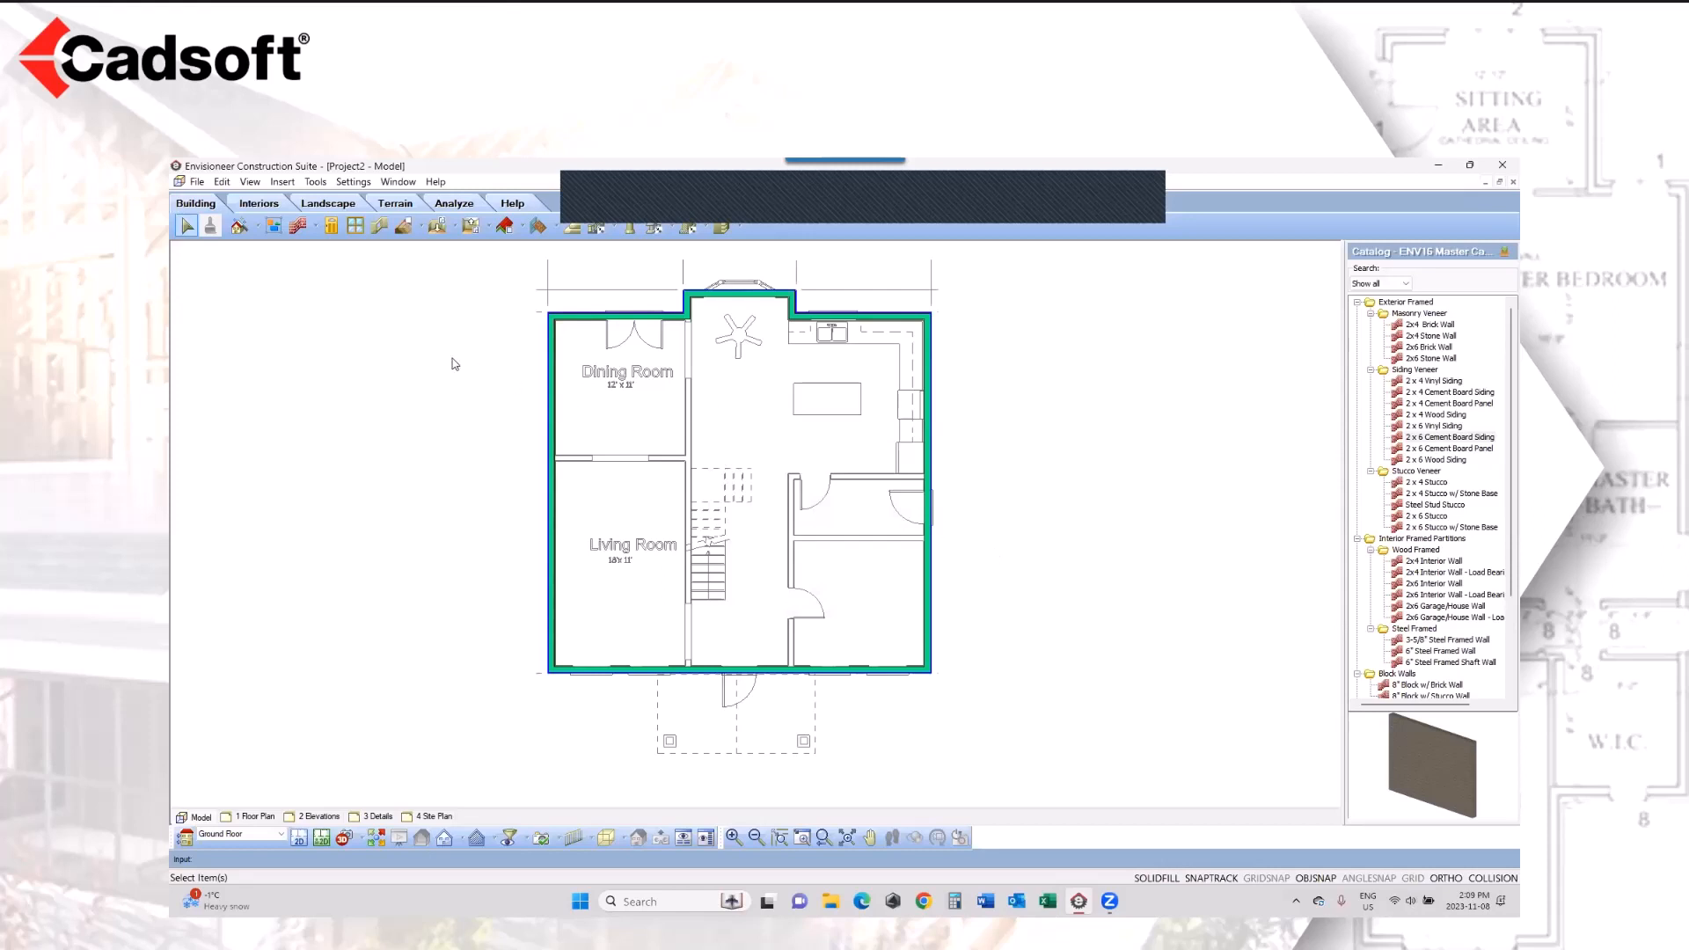
Step: Generate the project estimate with the Quote Generator report form, enlarging the report and narrowing its part code column
{"action": "left_click", "coordinate": [316, 183]}
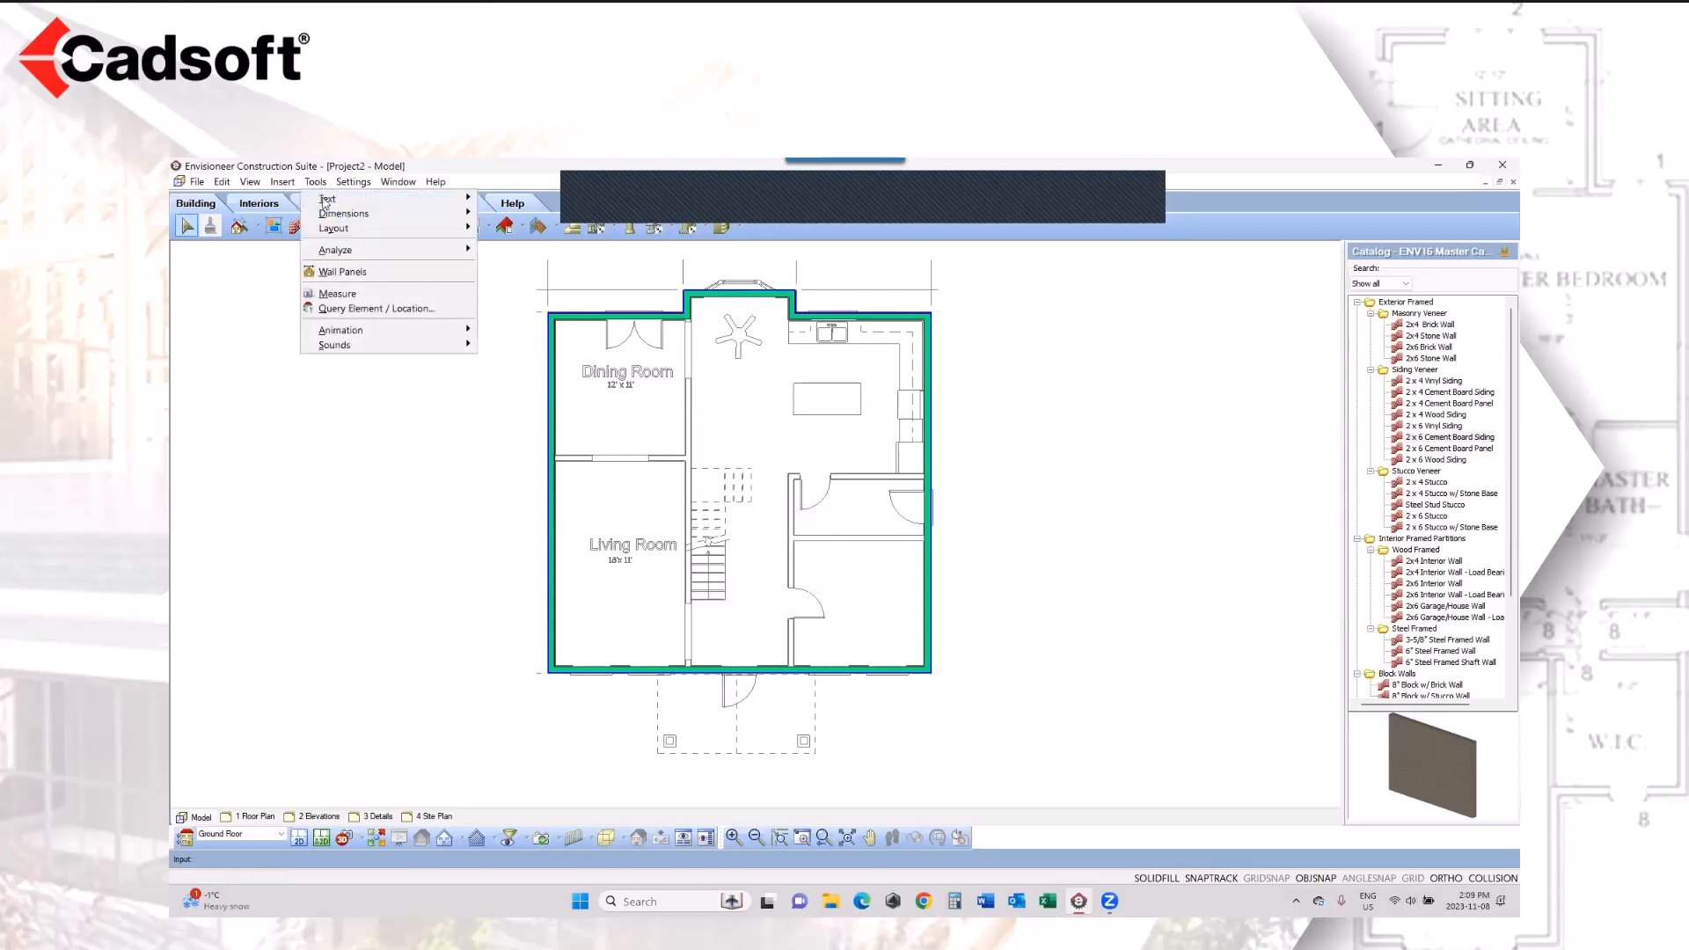
{"action": "mouse_move", "coordinate": [333, 251]}
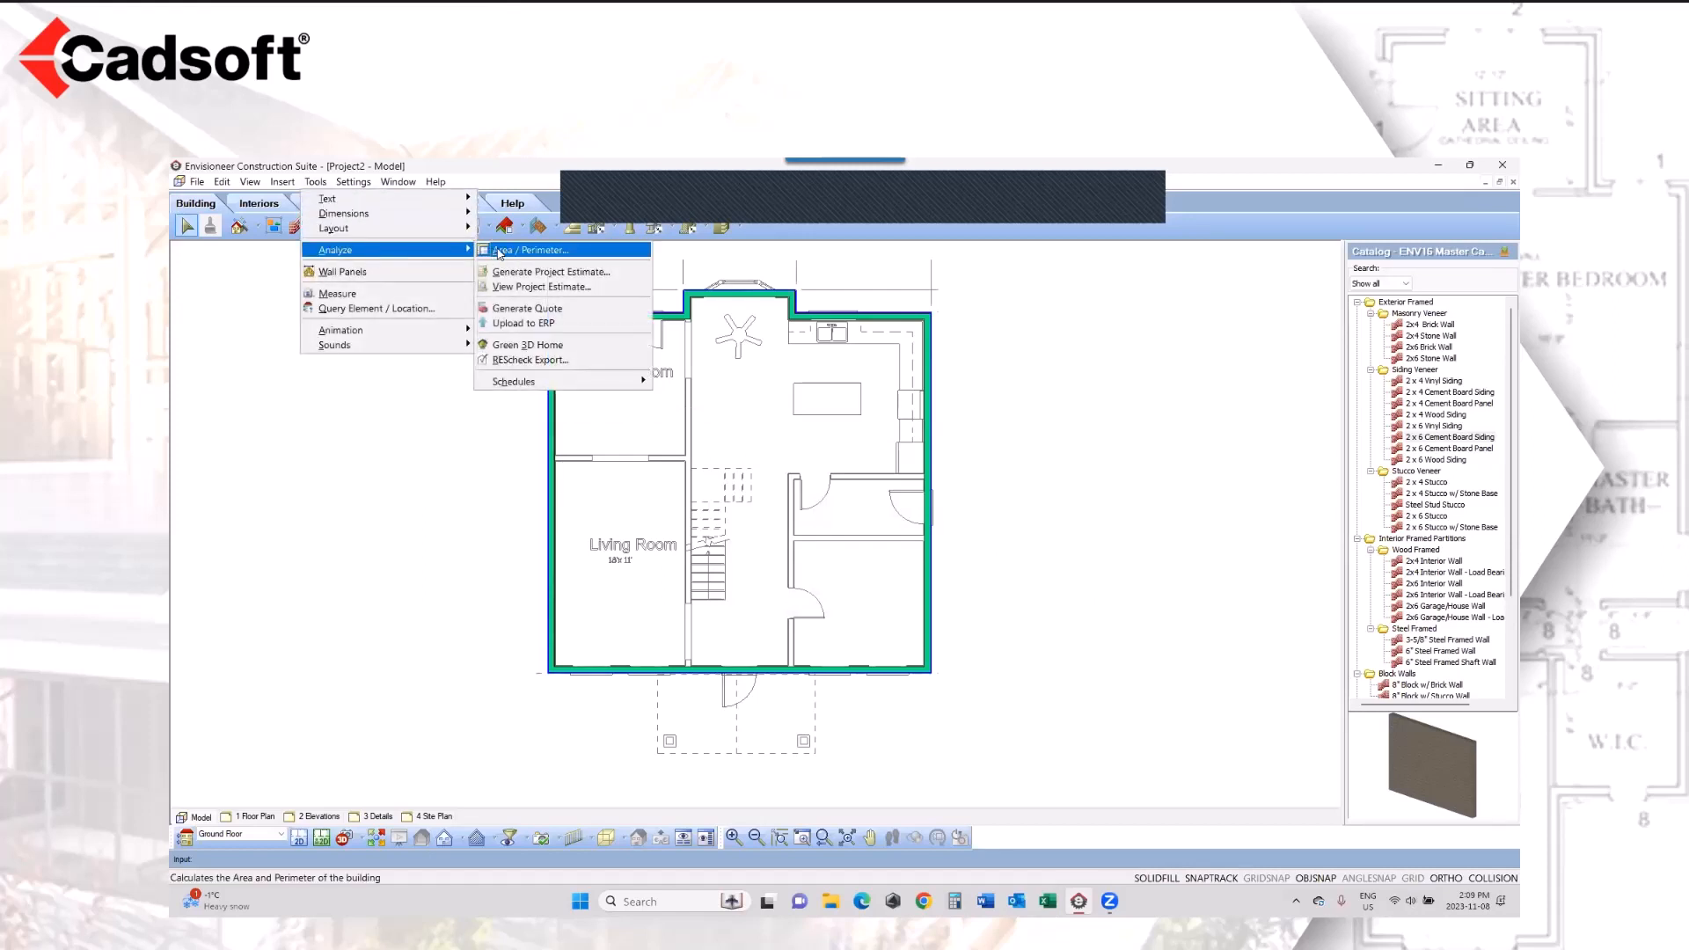
{"action": "left_click", "coordinate": [530, 273]}
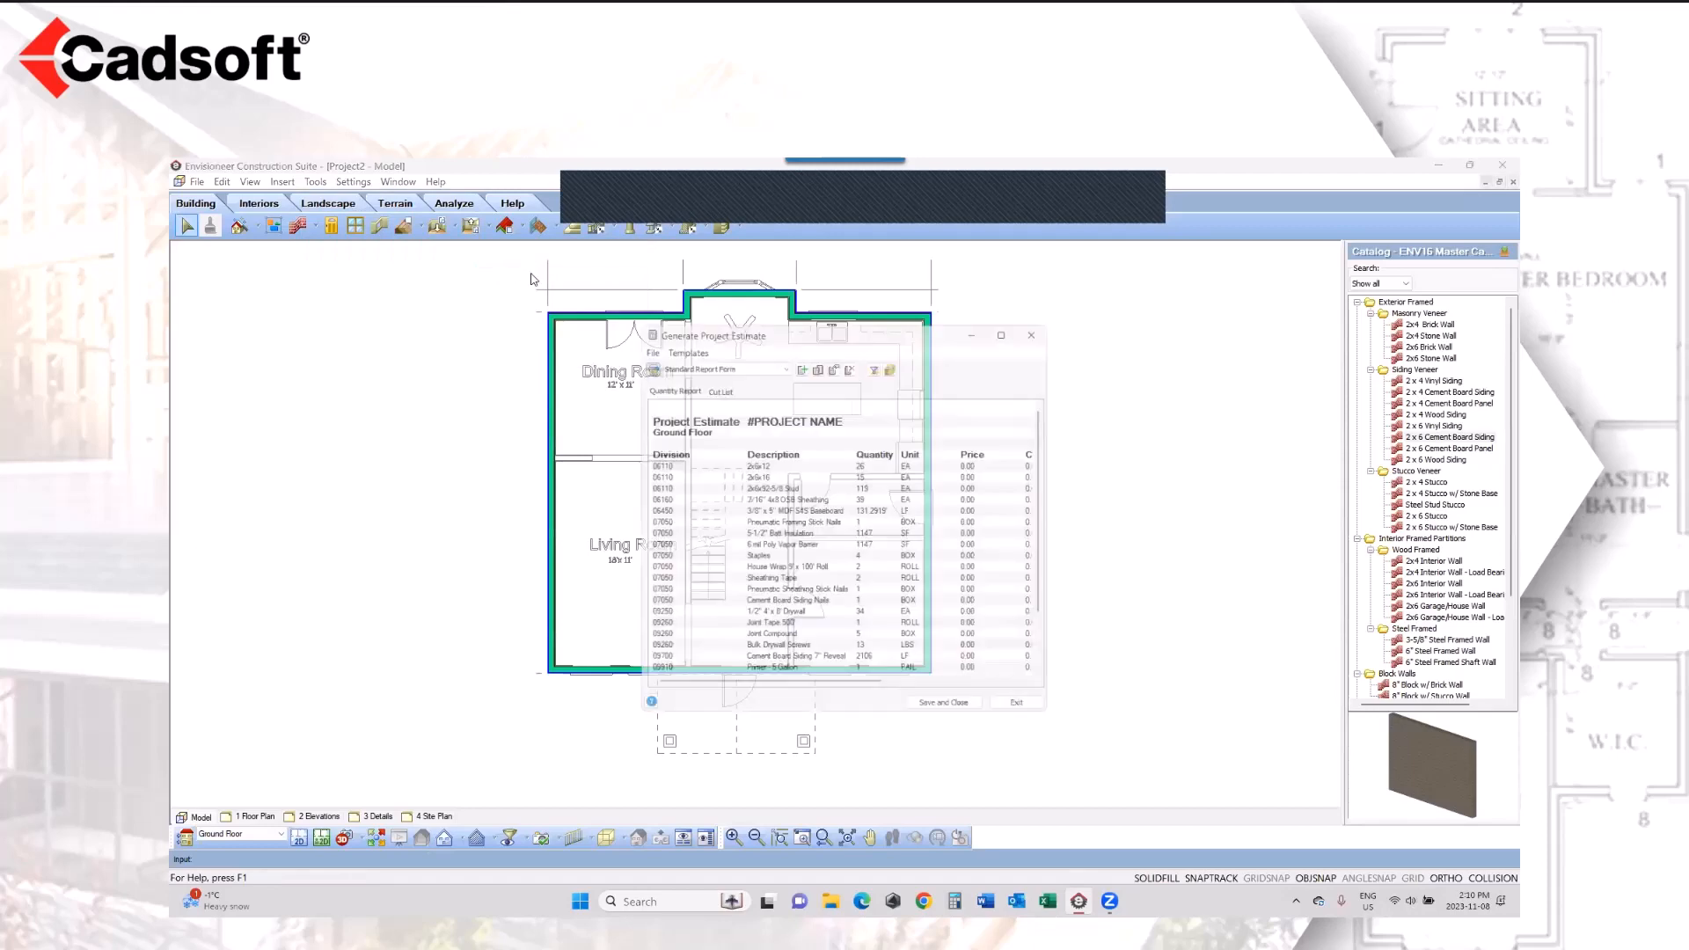
{"action": "left_click", "coordinate": [744, 359]}
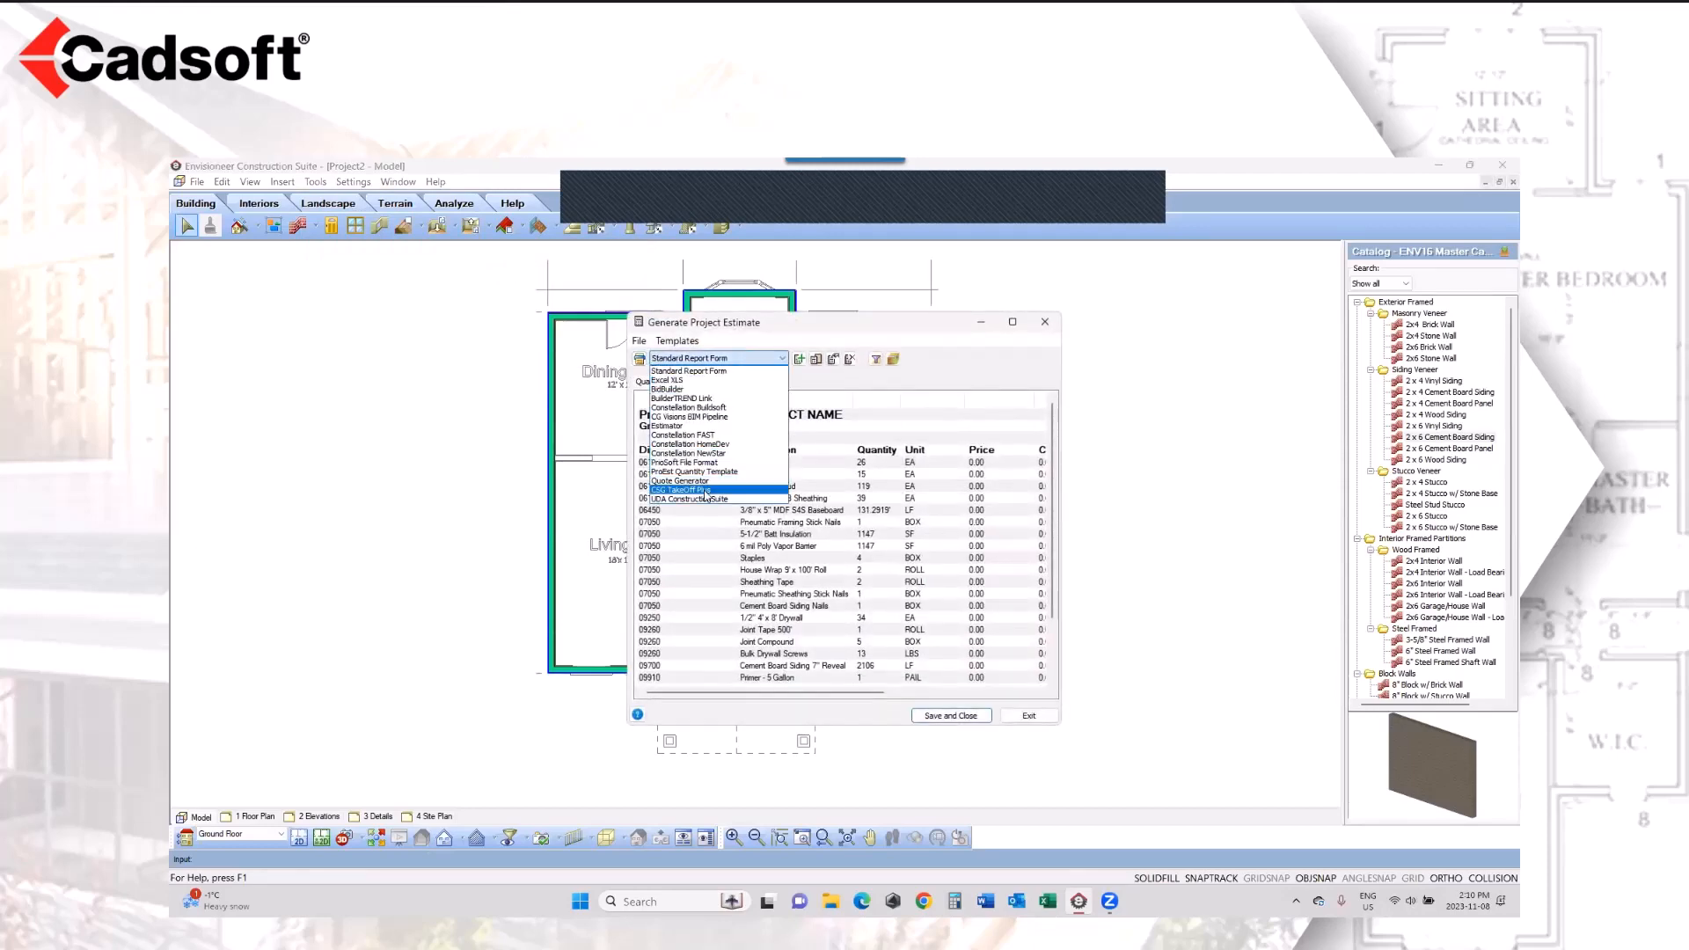
{"action": "left_click", "coordinate": [695, 482]}
{"action": "left_click", "coordinate": [1012, 323]}
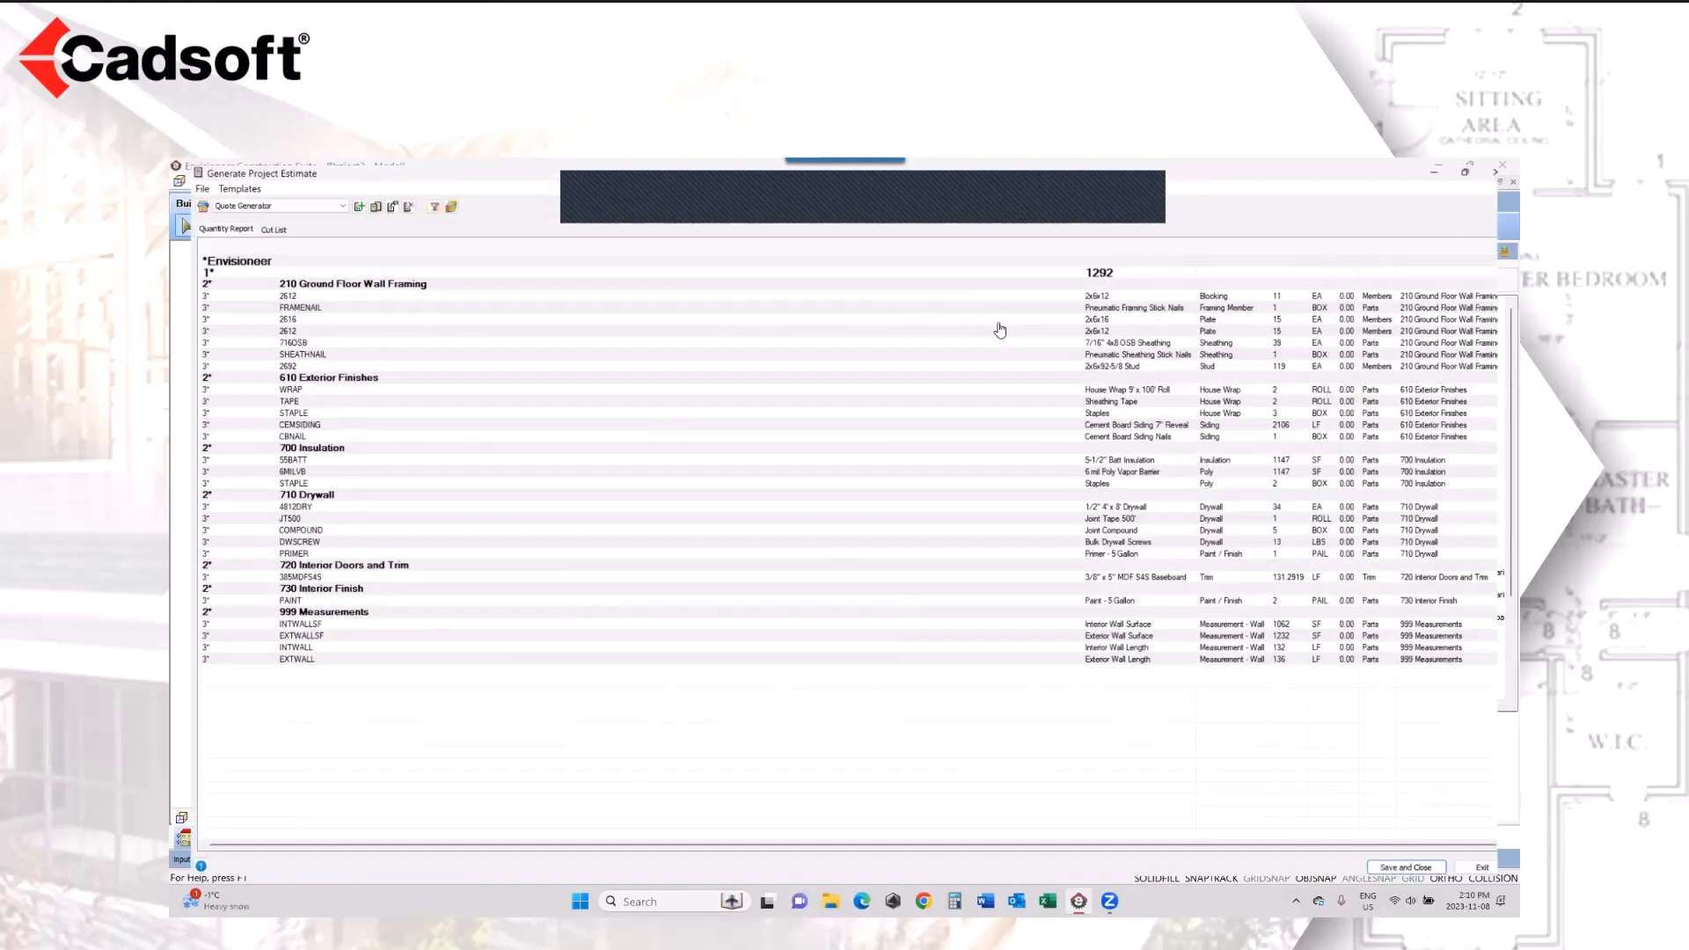
{"action": "left_click_drag", "start_coordinate": [877, 244], "coordinate": [519, 246]}
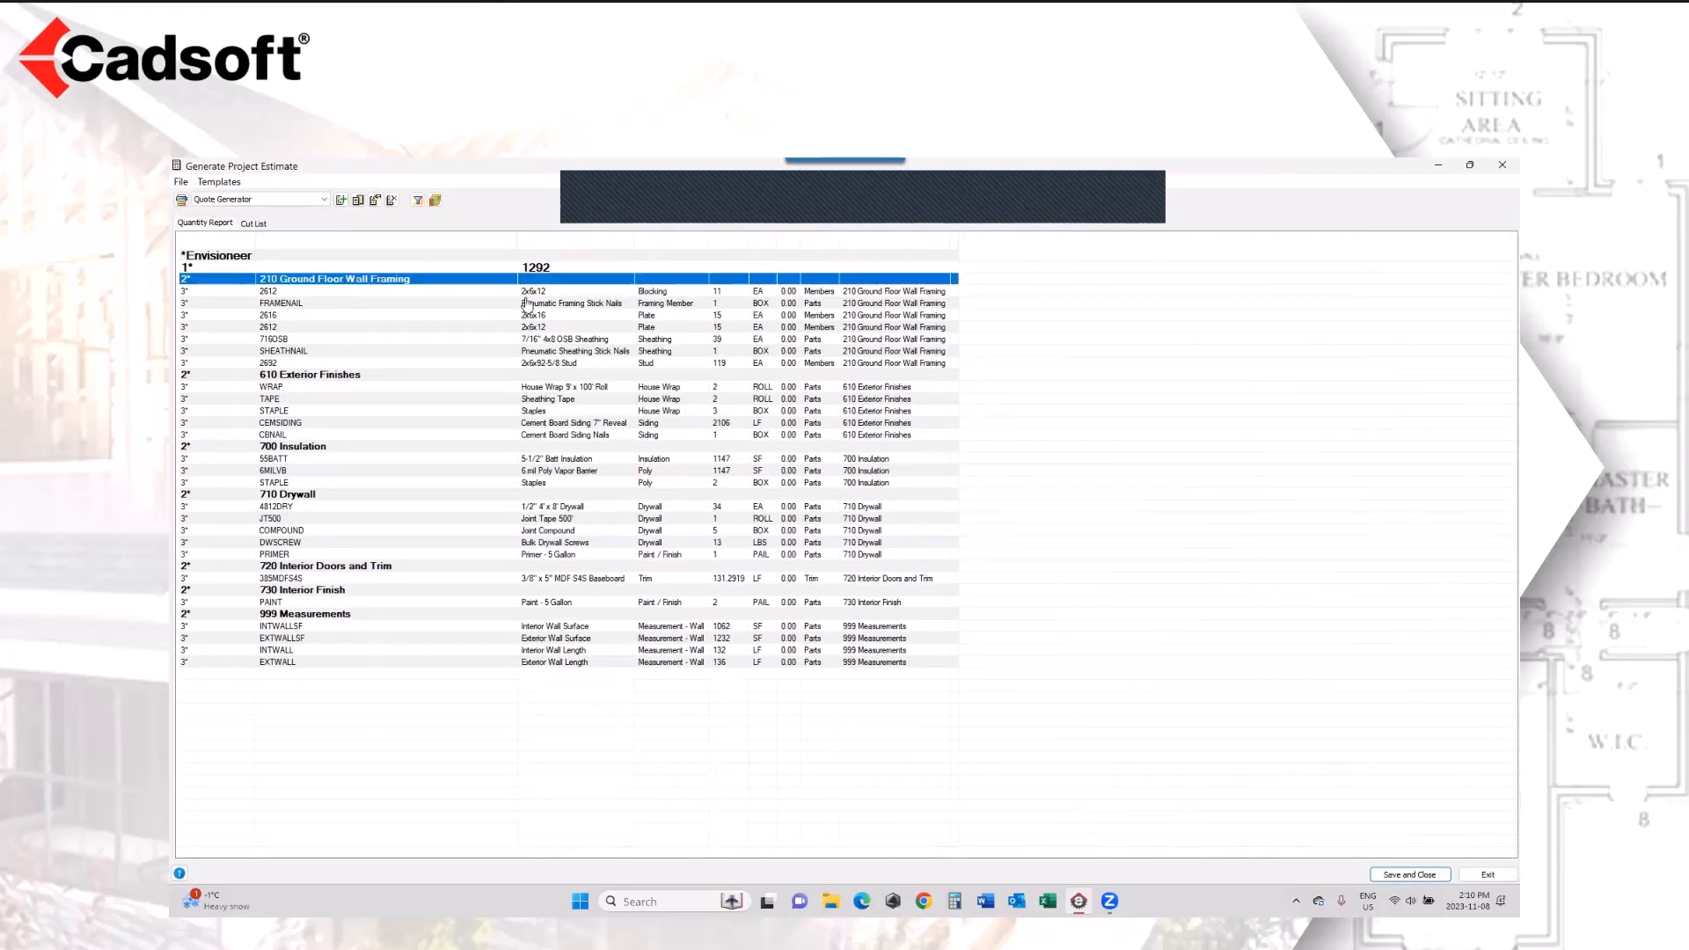
Step: Examine the blocking, nails, plates, sheathing and stud items under 210 Ground Floor Wall Framing
{"action": "left_click", "coordinate": [559, 294]}
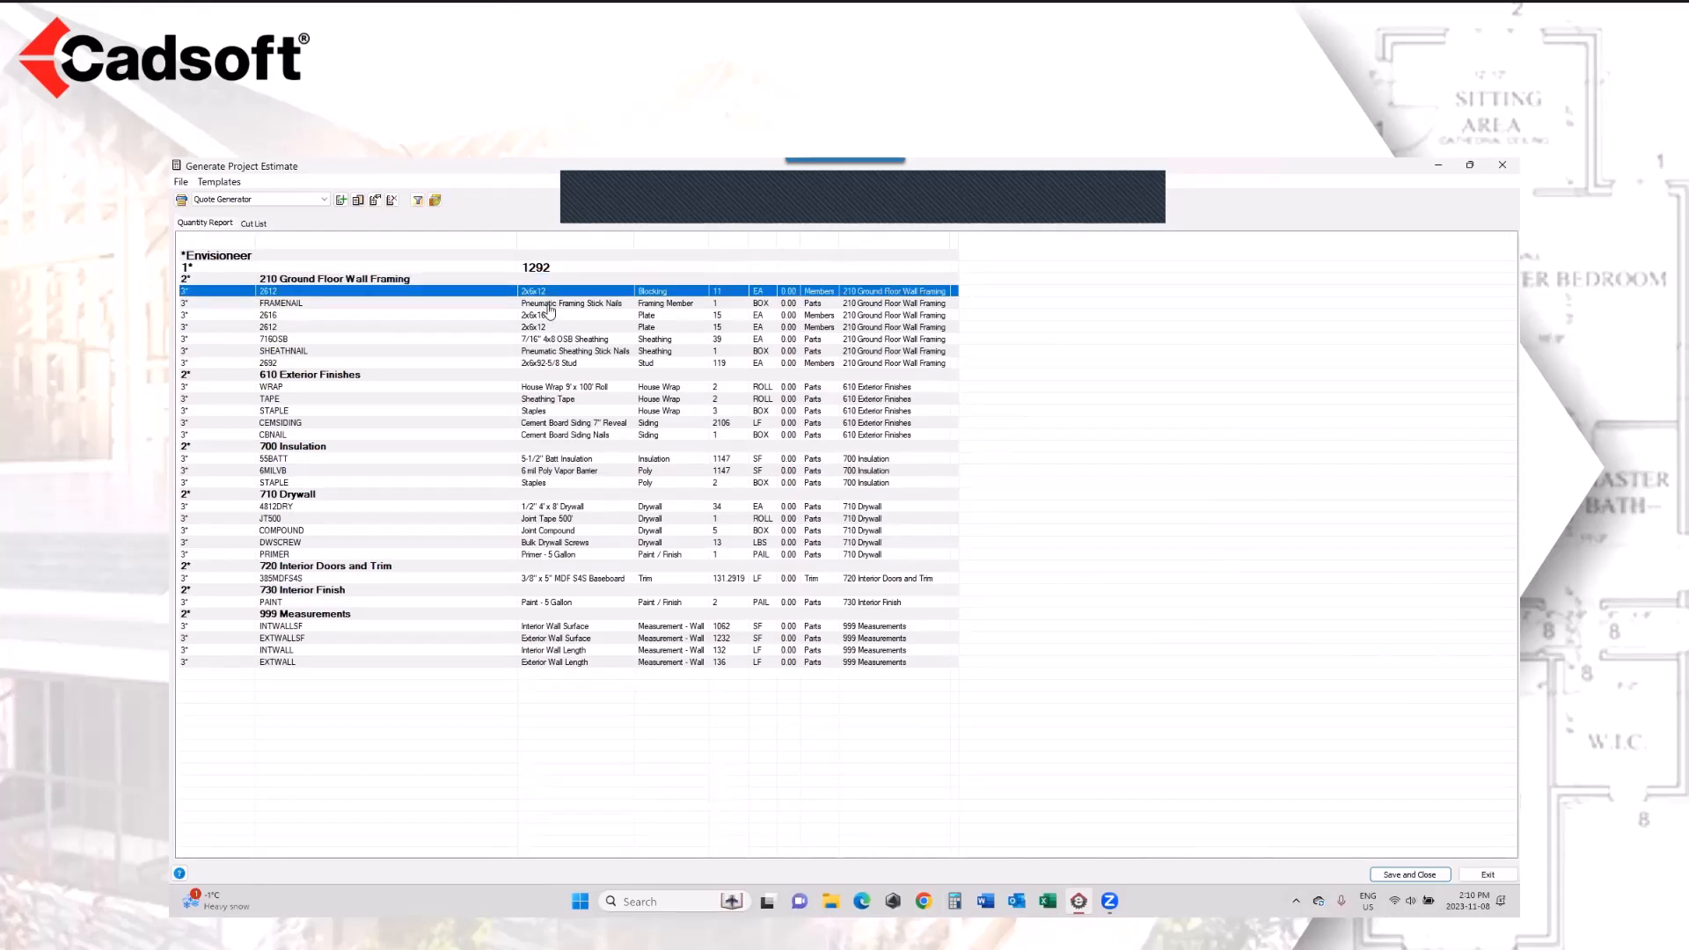
{"action": "left_click", "coordinate": [551, 305]}
{"action": "left_click", "coordinate": [567, 315]}
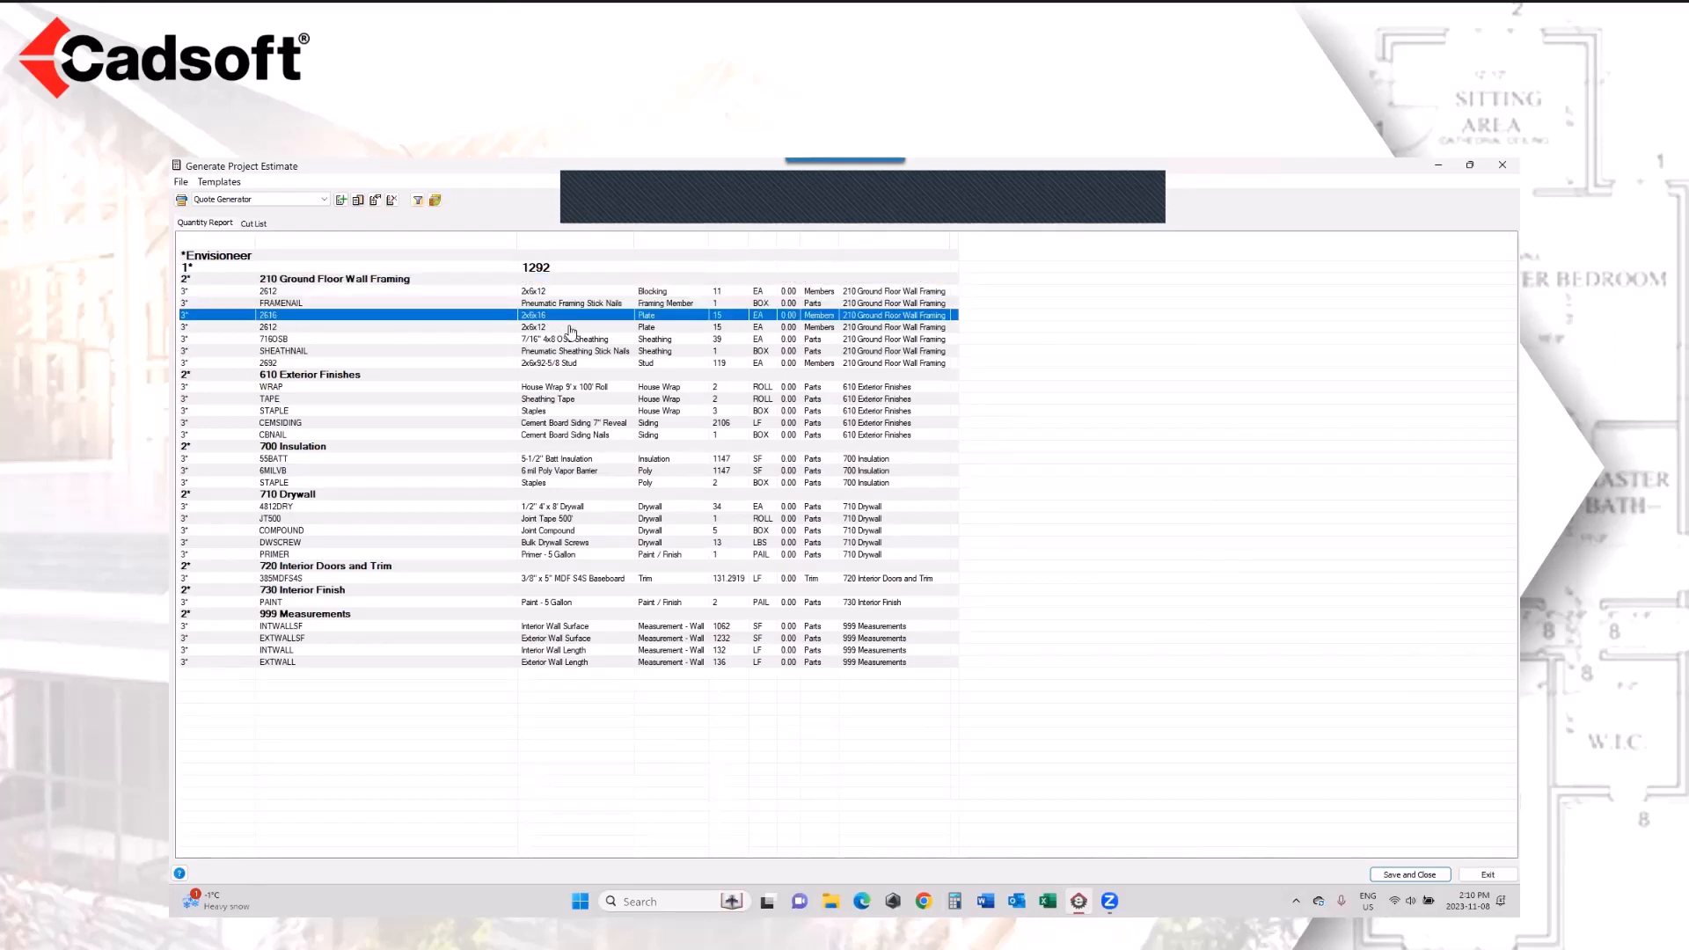
{"action": "left_click", "coordinate": [572, 326]}
{"action": "left_click", "coordinate": [572, 340]}
{"action": "left_click", "coordinate": [574, 352]}
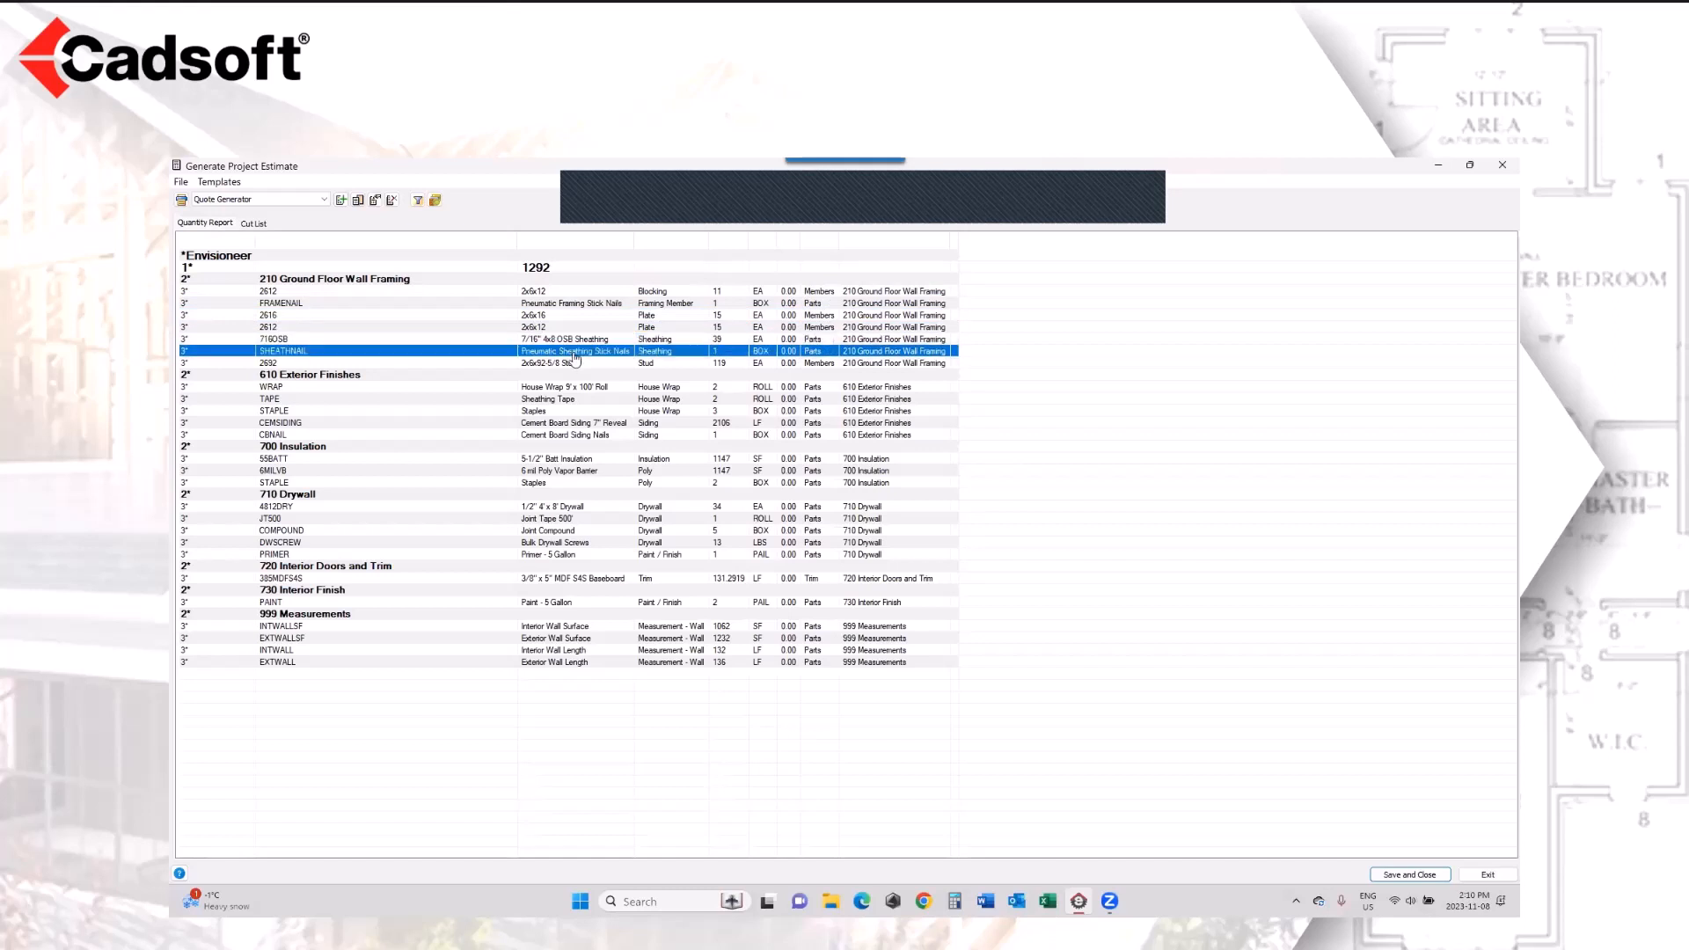
{"action": "left_click", "coordinate": [577, 365]}
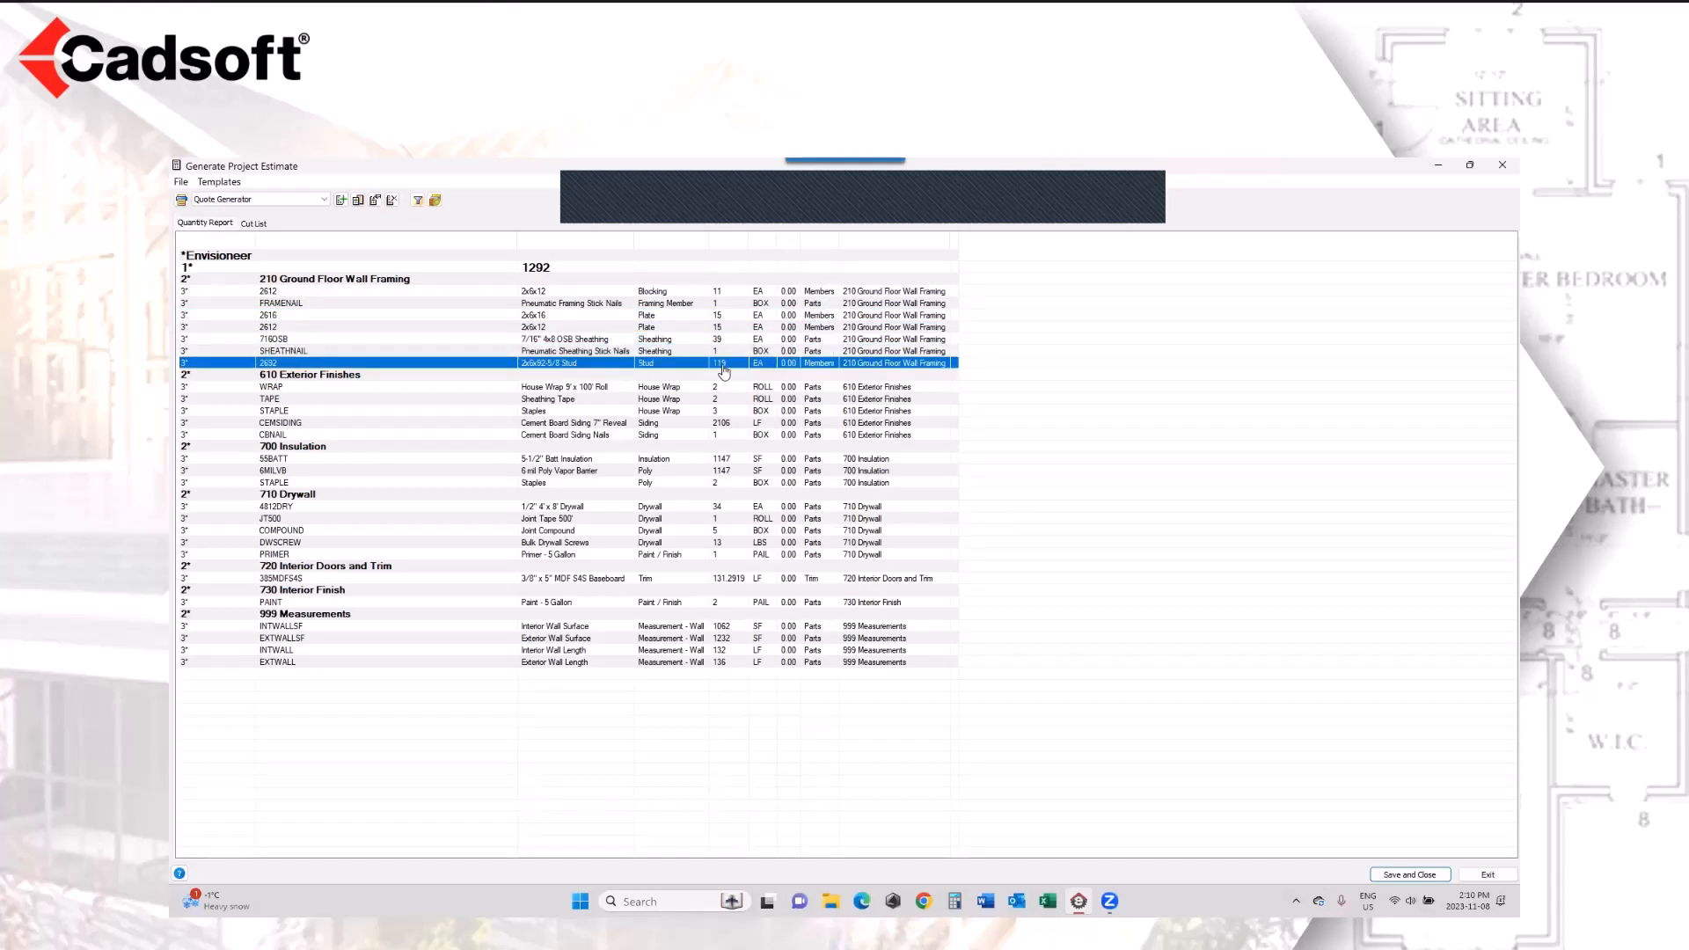
Step: Examine the items listed under 610 Exterior Finishes and 700 Insulation in the estimate
{"action": "left_click", "coordinate": [613, 388]}
{"action": "left_click", "coordinate": [592, 399]}
{"action": "left_click", "coordinate": [580, 412]}
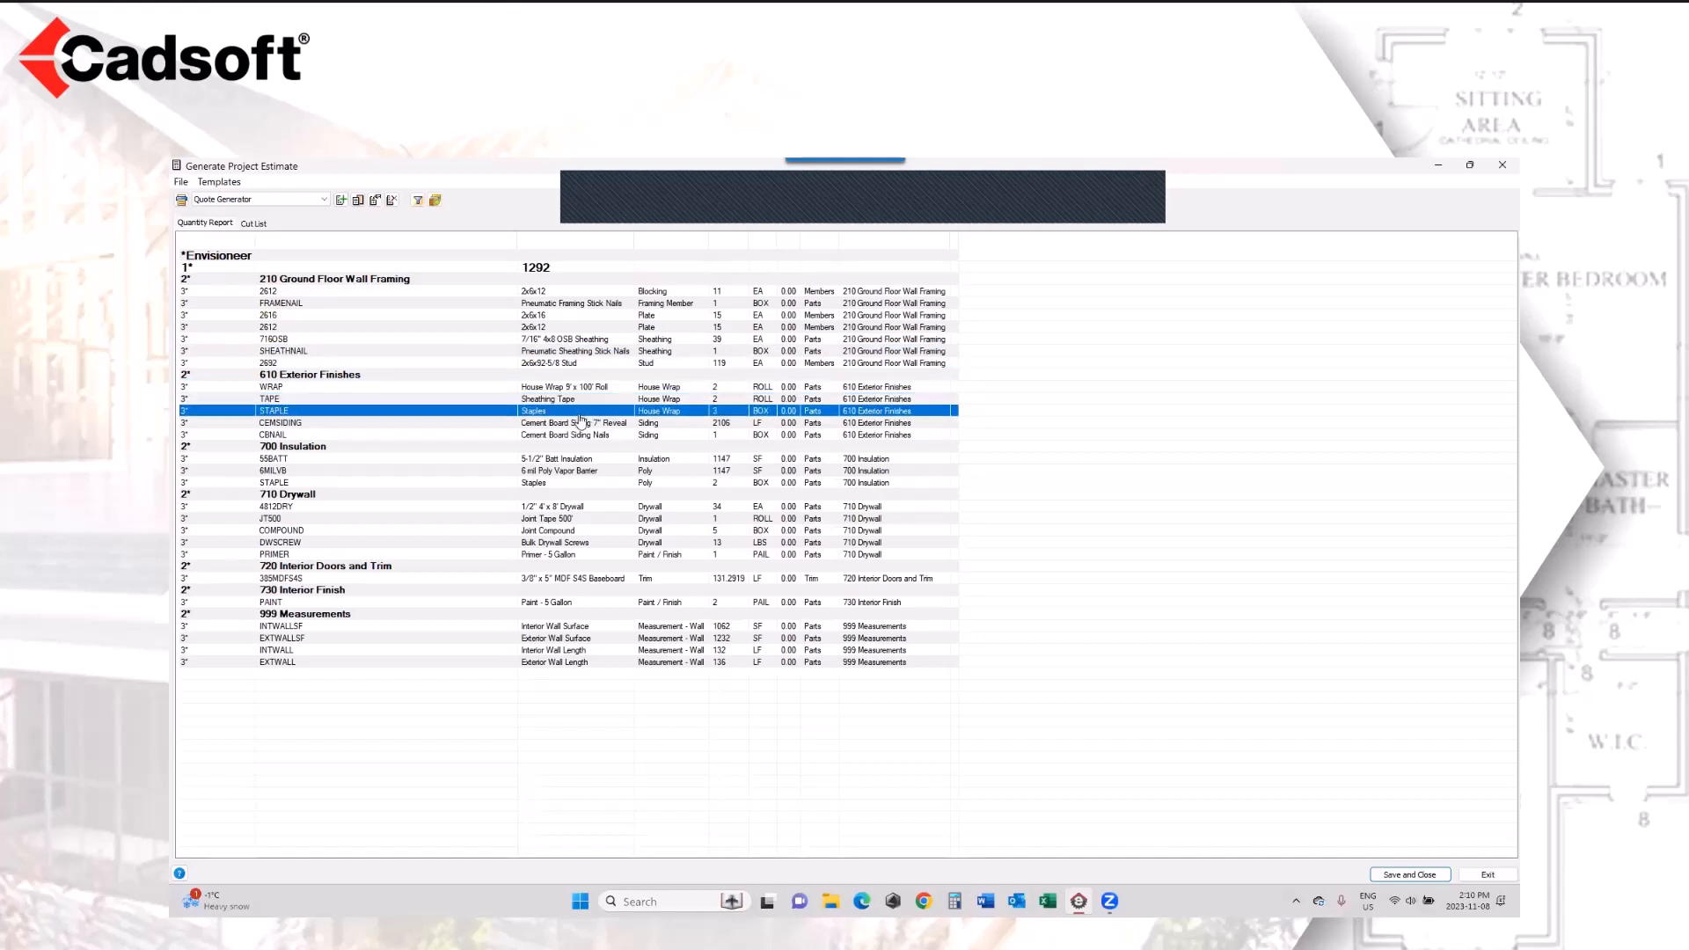
{"action": "left_click", "coordinate": [604, 424]}
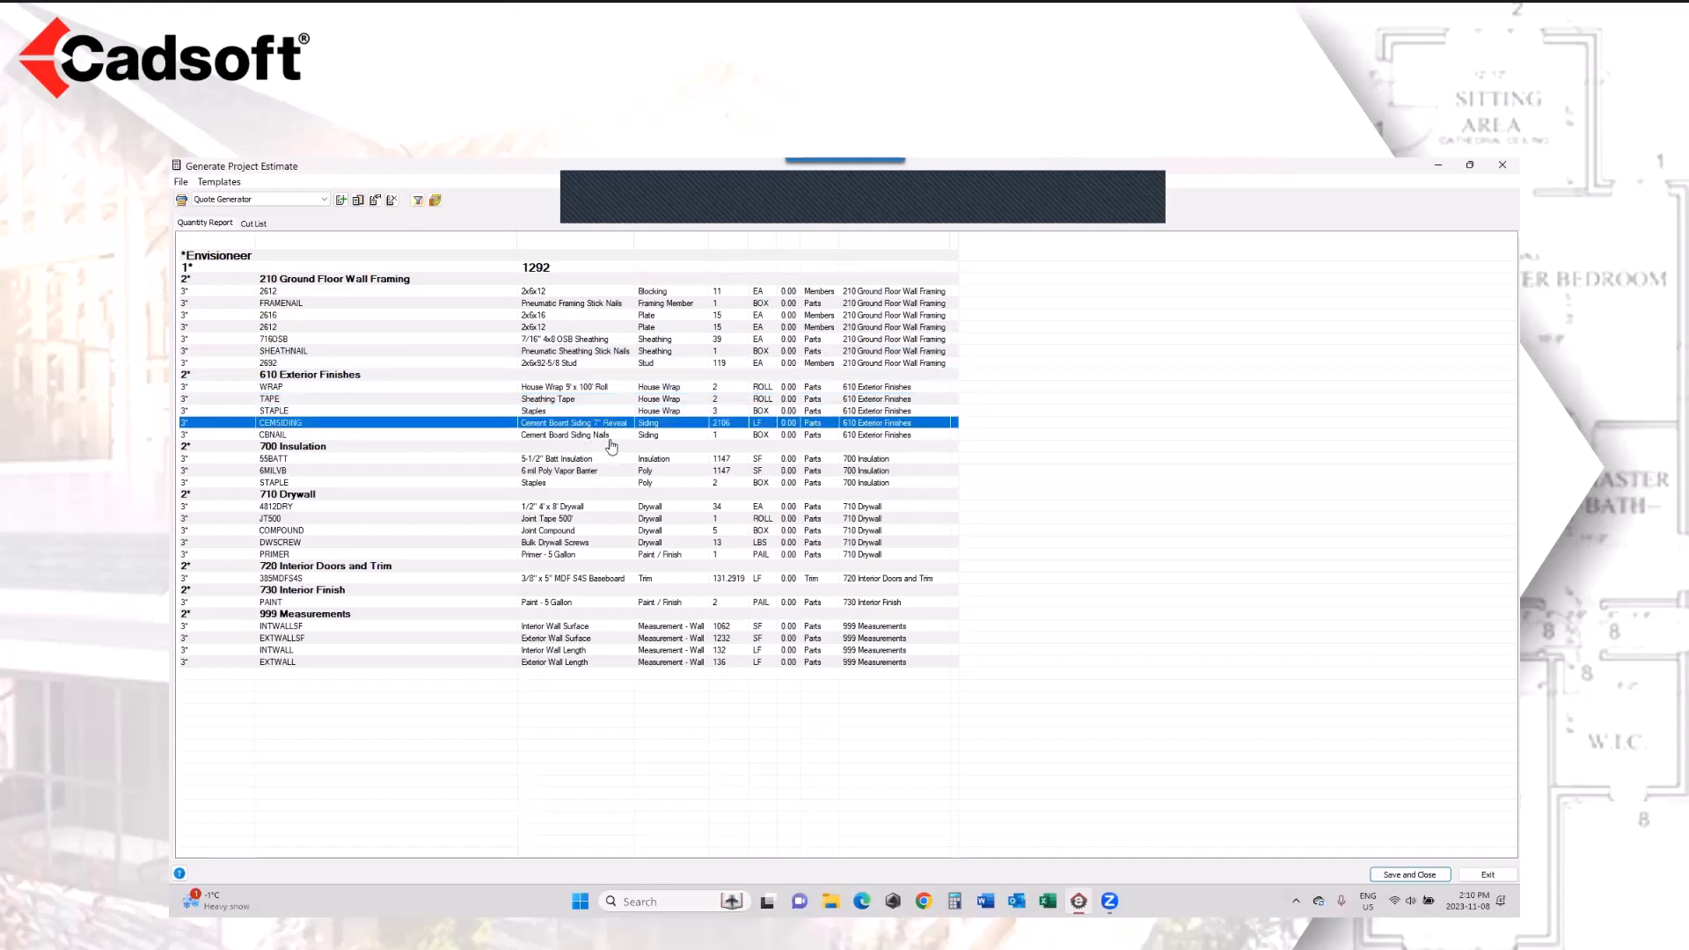
{"action": "left_click", "coordinate": [615, 435]}
{"action": "left_click", "coordinate": [609, 460]}
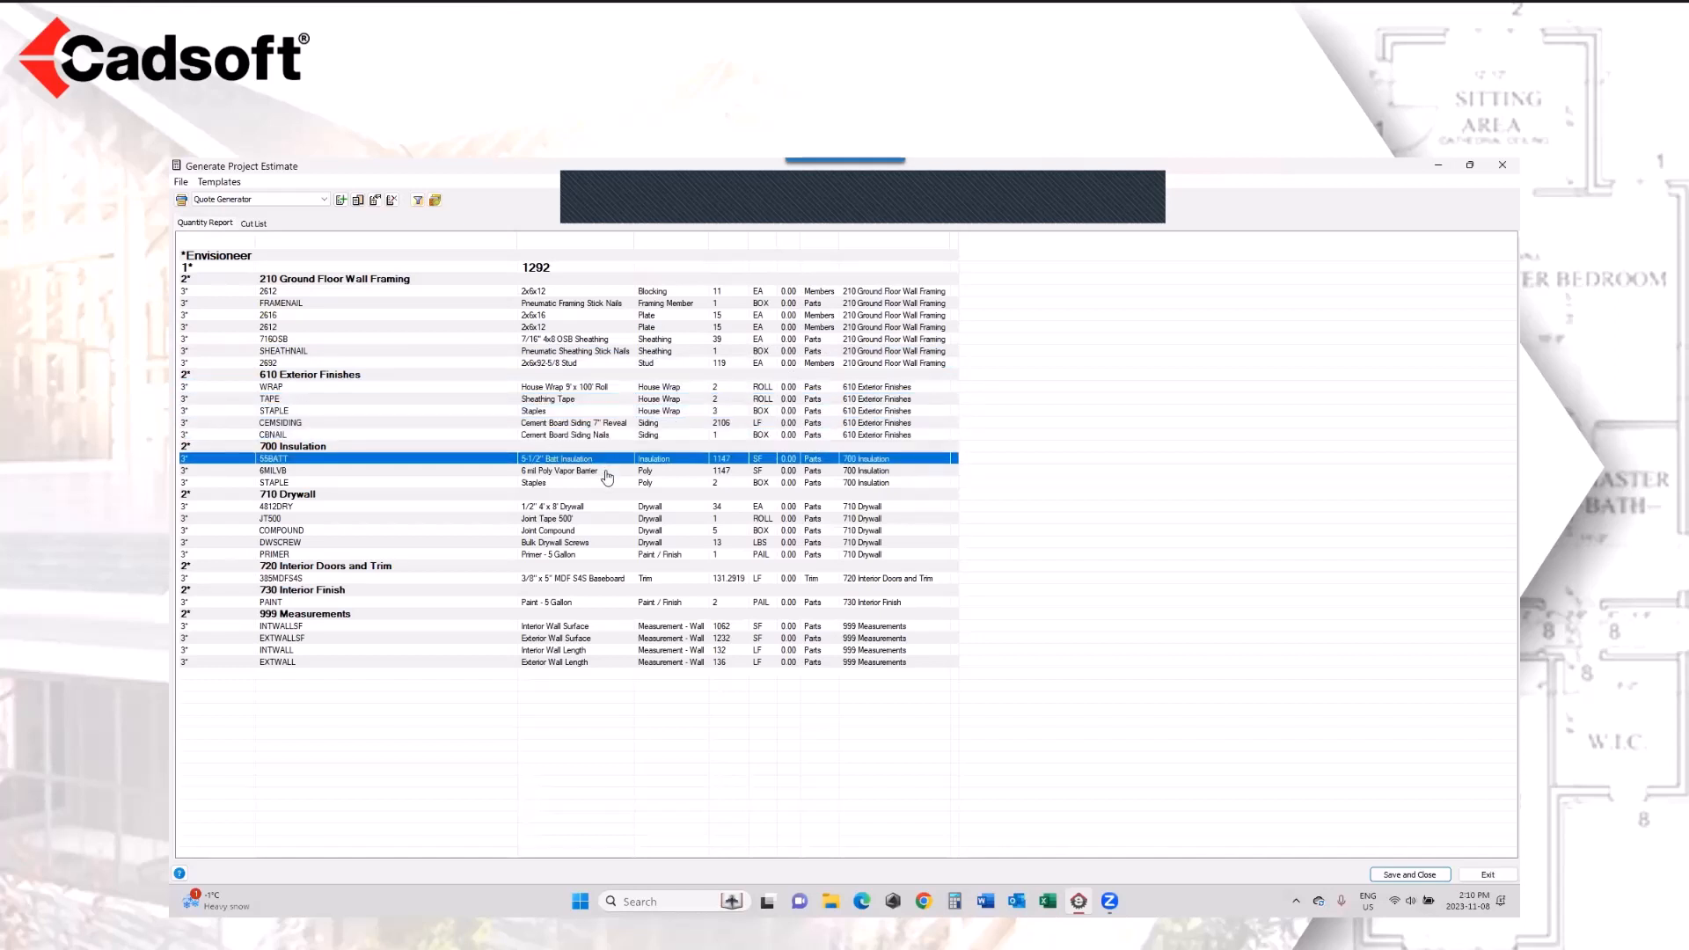
{"action": "left_click", "coordinate": [596, 473]}
{"action": "left_click", "coordinate": [596, 483]}
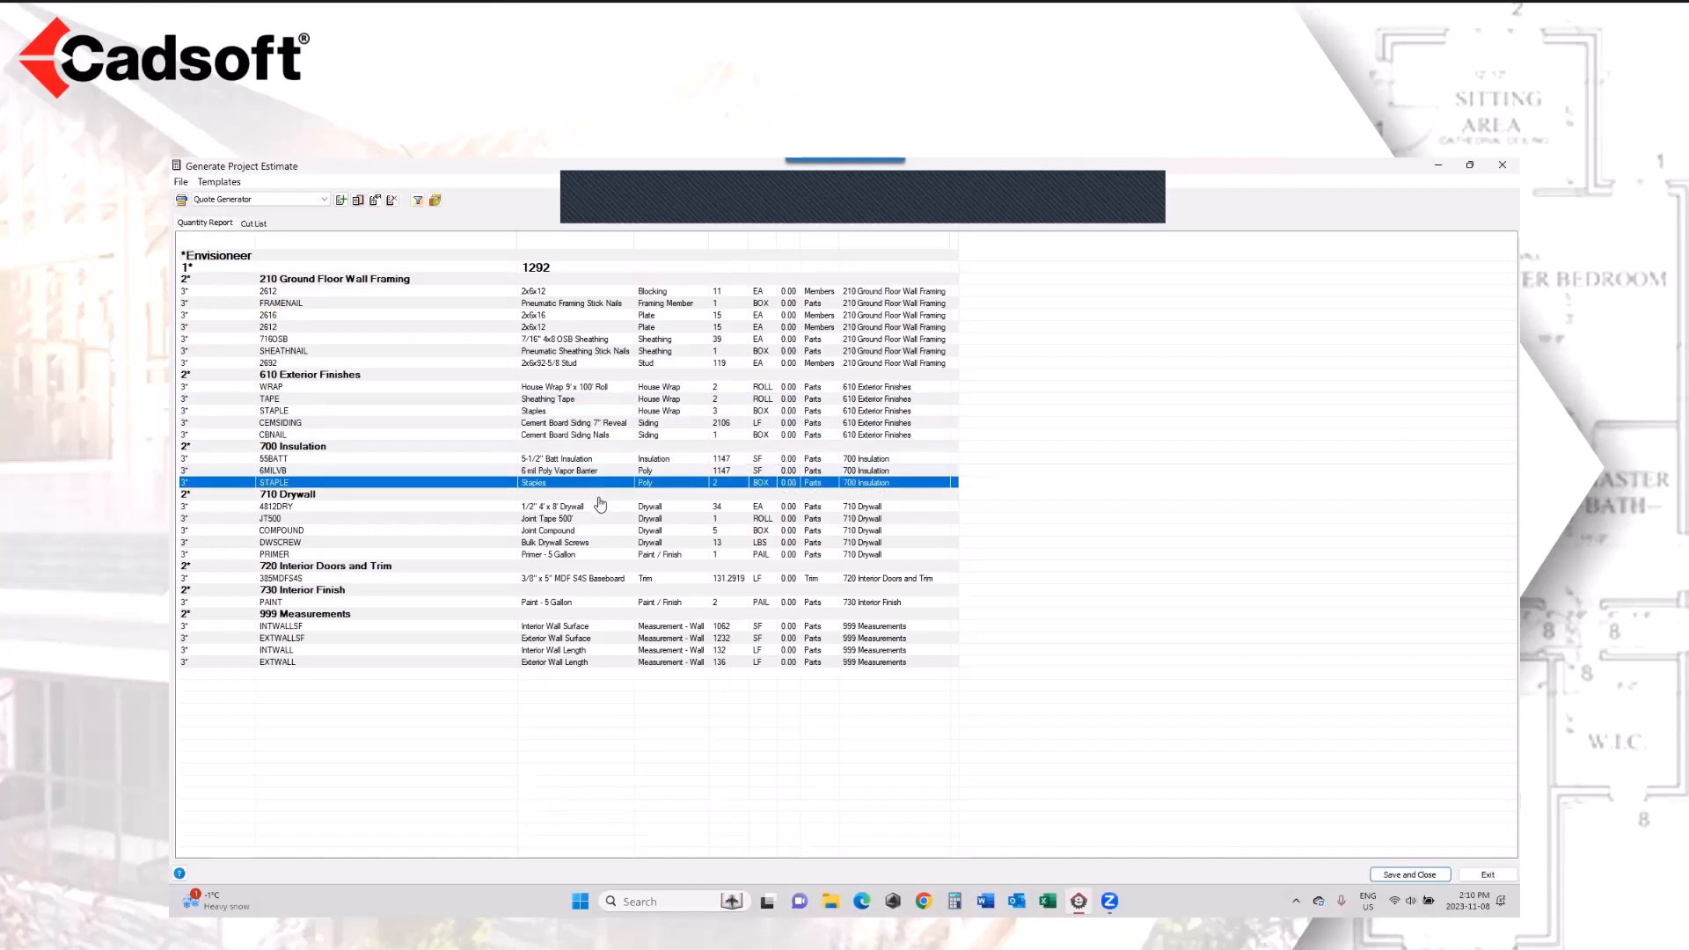
Step: Examine the drywall, baseboard trim and paint items in the estimate, and close the report
{"action": "left_click", "coordinate": [593, 508]}
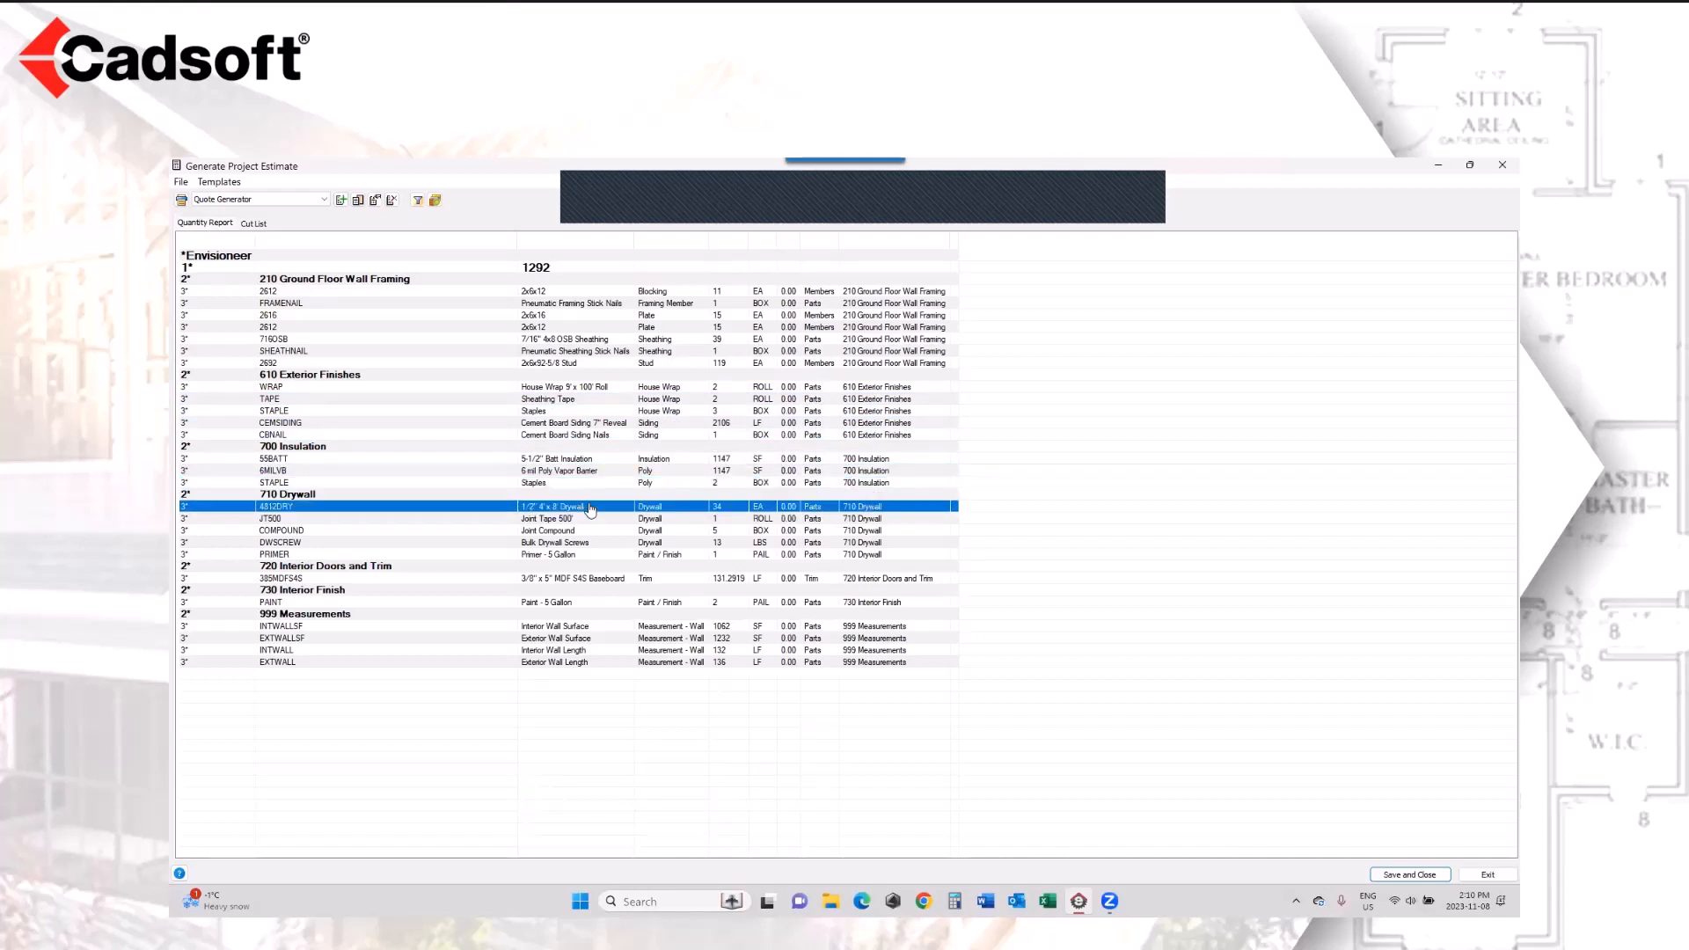
{"action": "left_click", "coordinate": [590, 519]}
{"action": "left_click", "coordinate": [595, 532]}
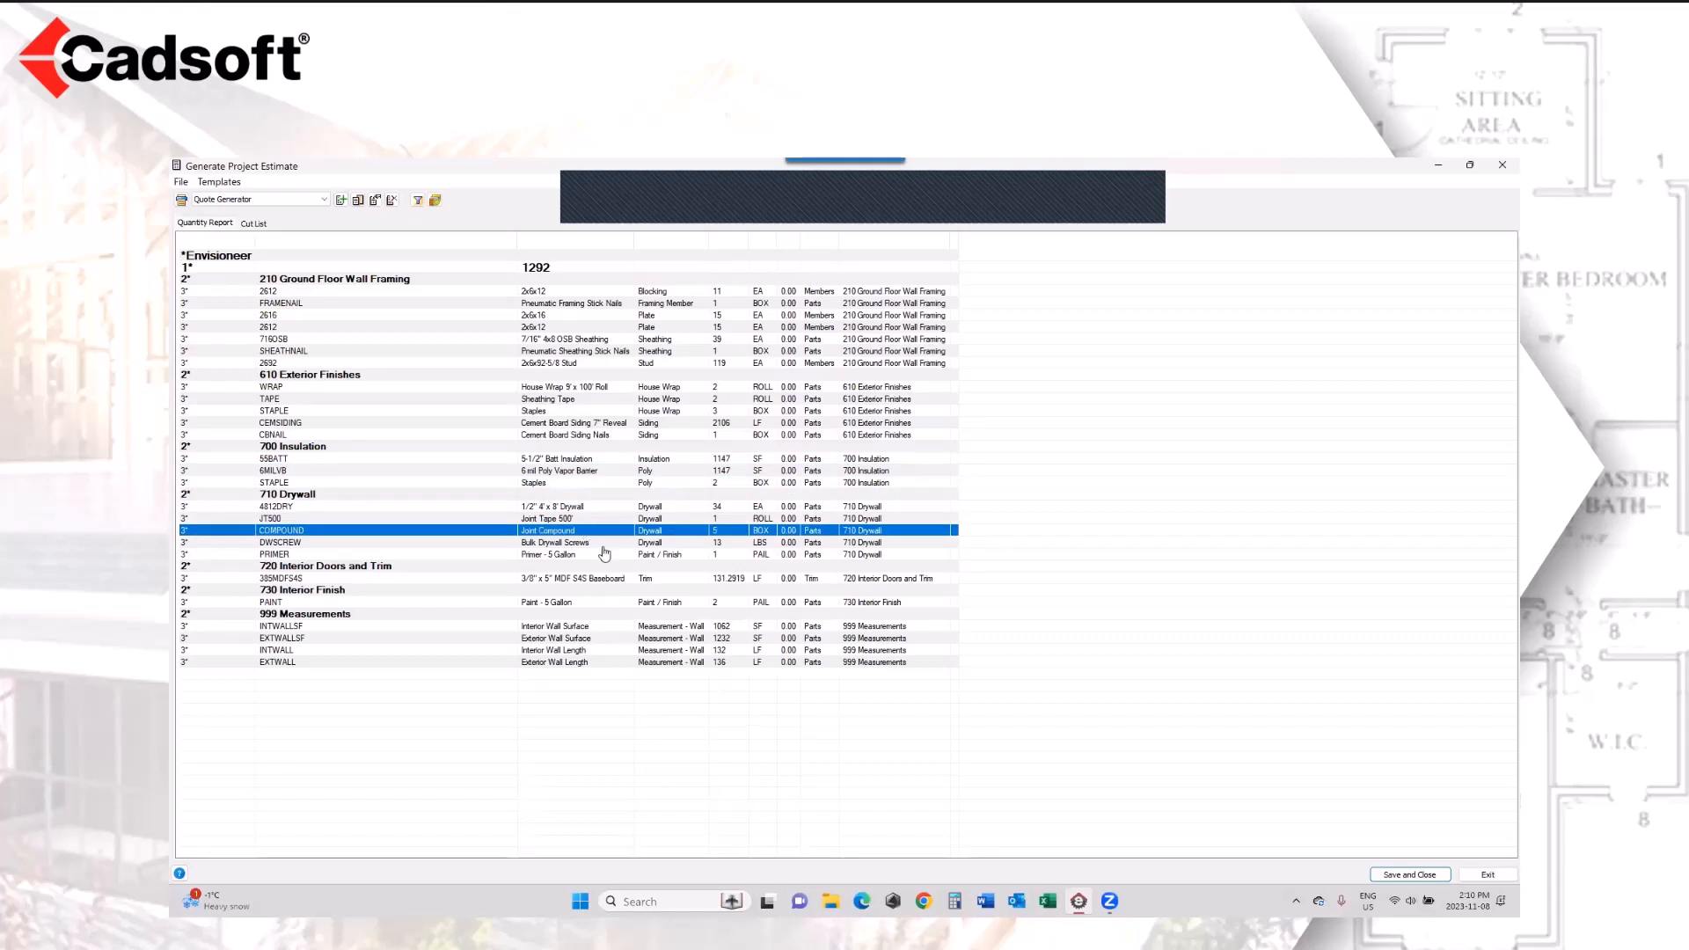
{"action": "left_click", "coordinate": [602, 543]}
{"action": "left_click", "coordinate": [602, 555]}
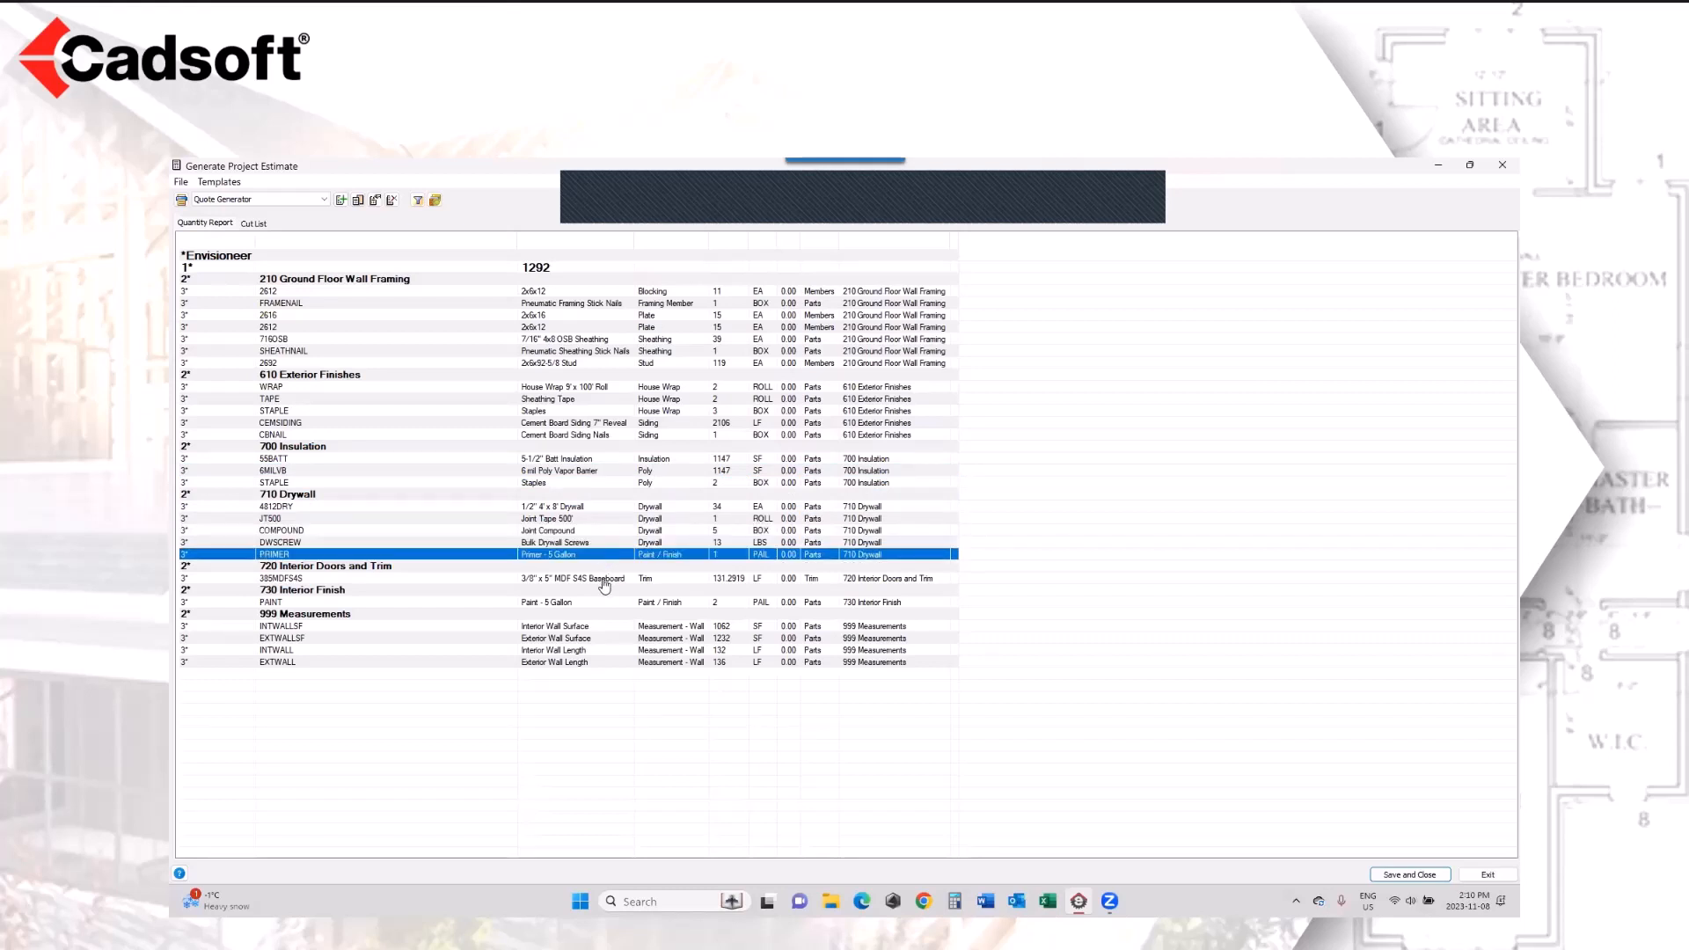
{"action": "left_click", "coordinate": [601, 579]}
{"action": "left_click", "coordinate": [591, 604]}
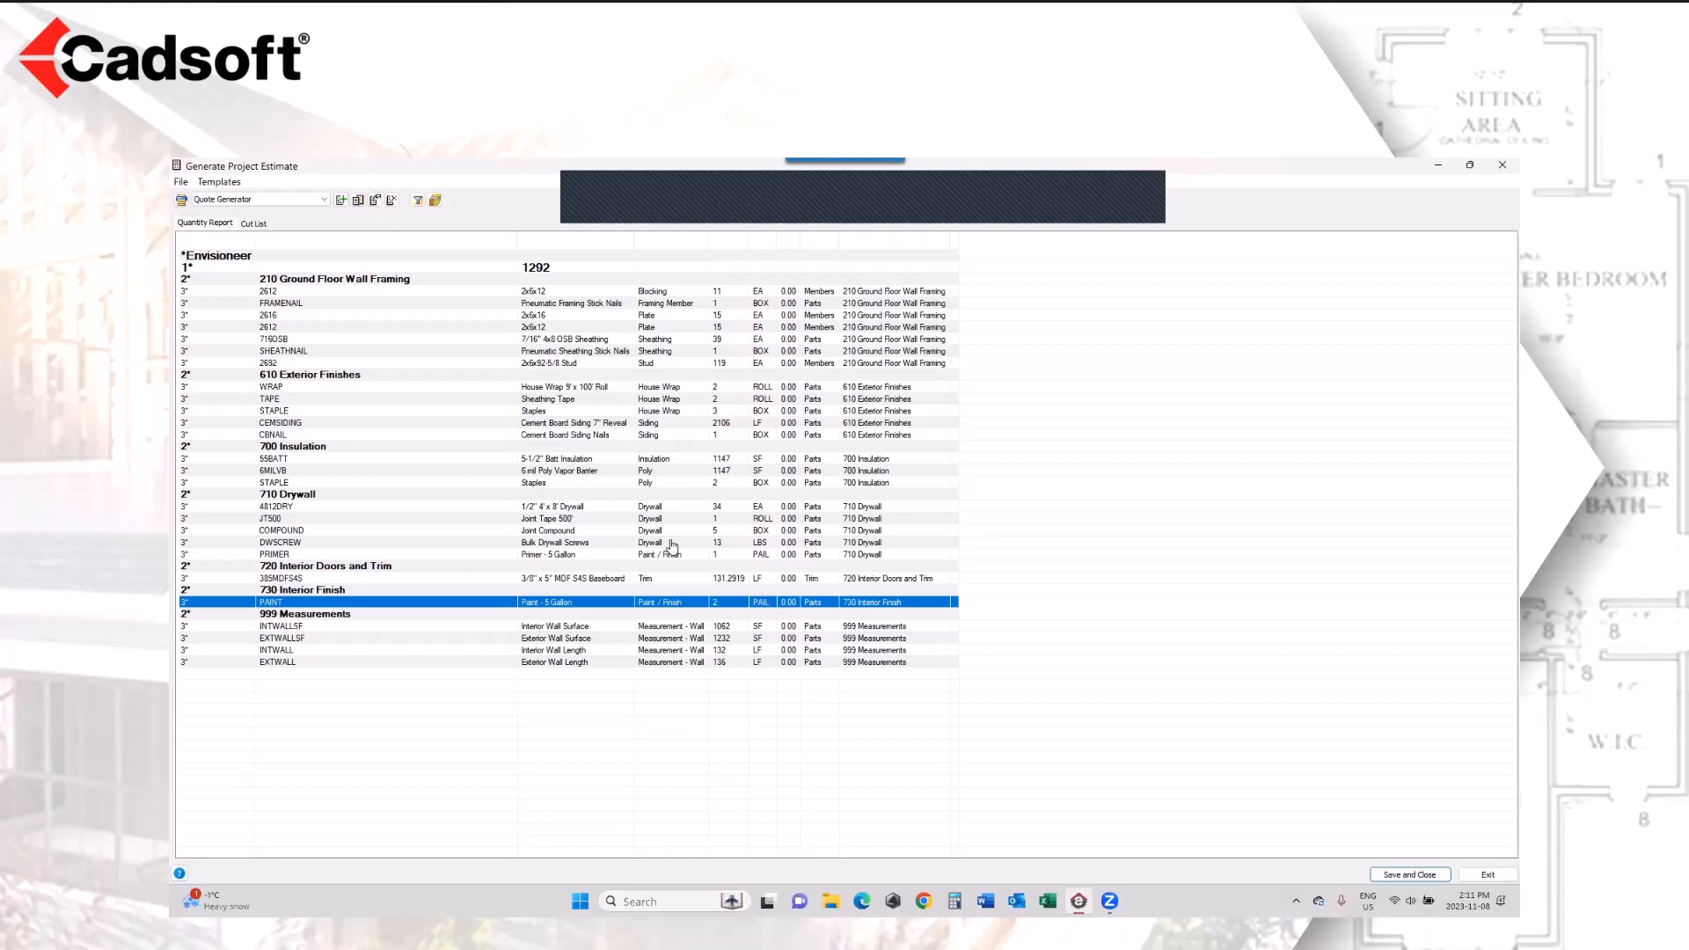
{"action": "left_click", "coordinate": [1503, 165]}
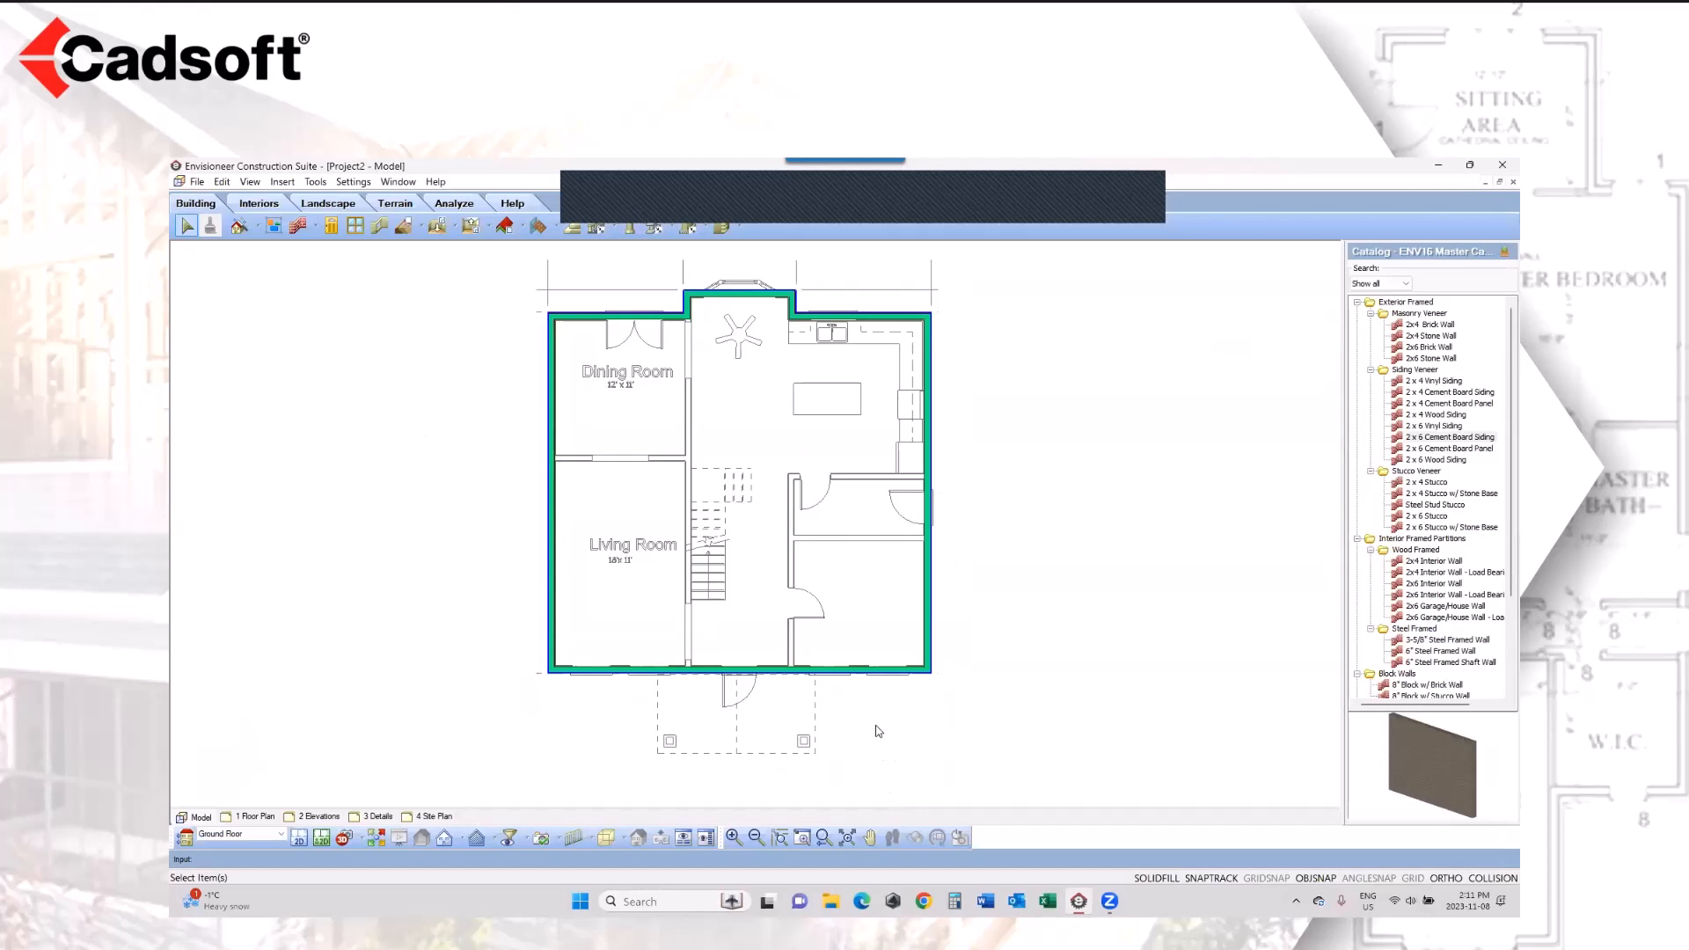
Step: Open the properties of the exterior wall along the front entrance and examine the siding and sheathing items in its quantity assemblies
{"action": "left_click", "coordinate": [836, 672]}
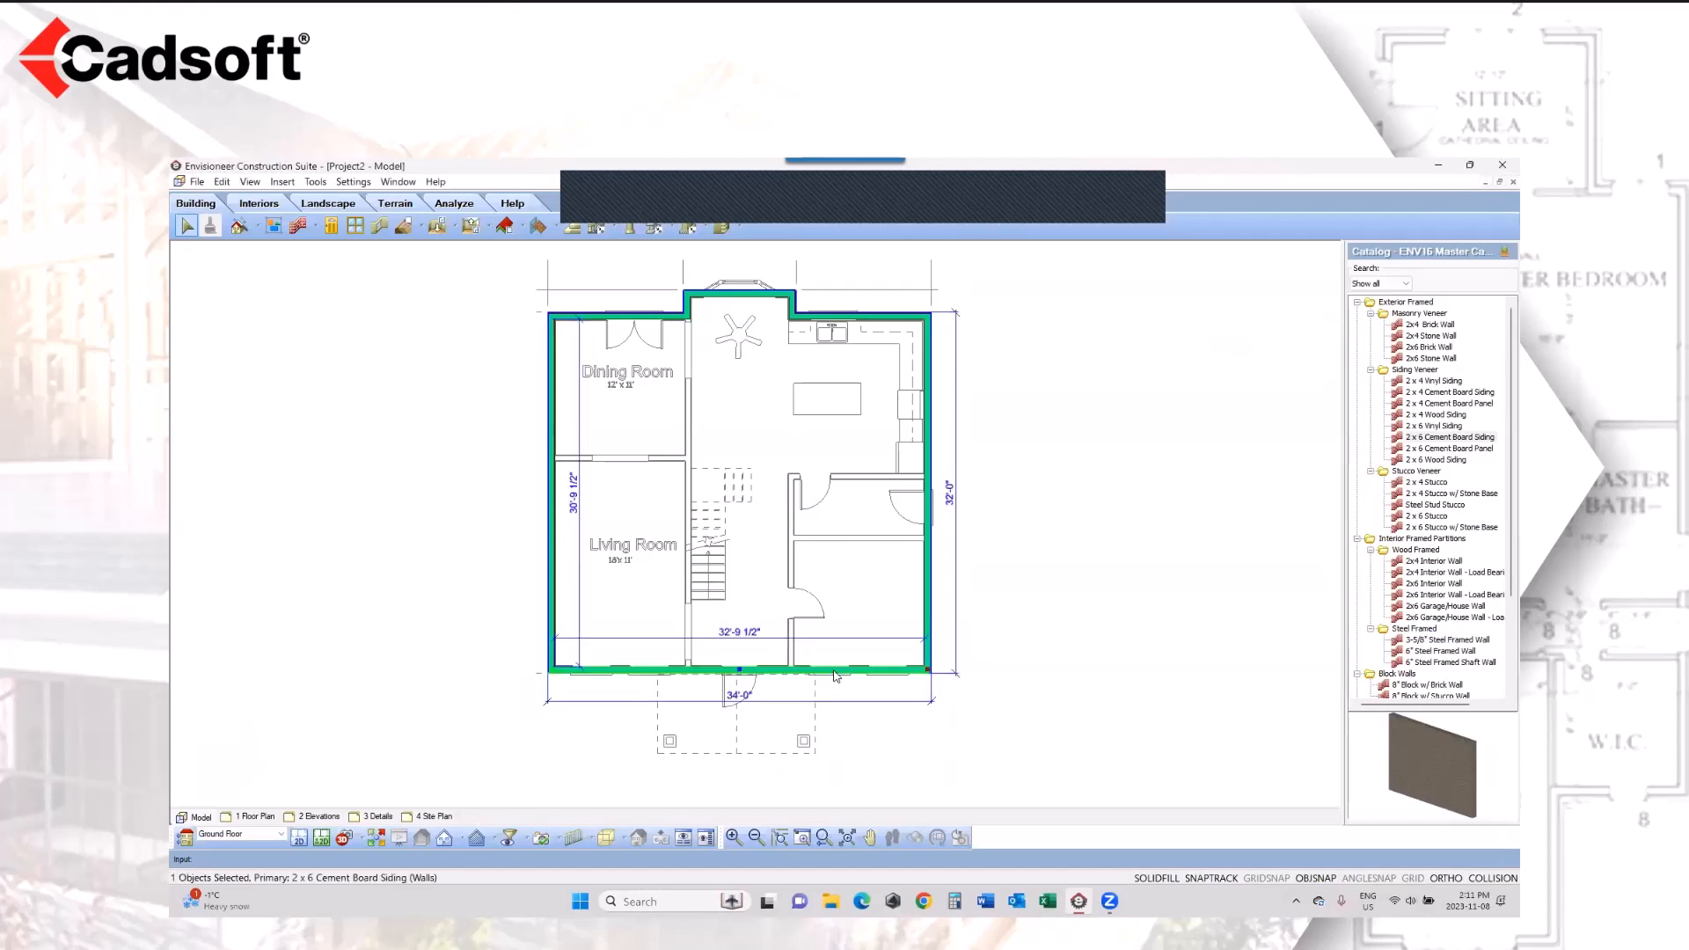
{"action": "right_click", "coordinate": [836, 672]}
{"action": "left_click", "coordinate": [912, 339]}
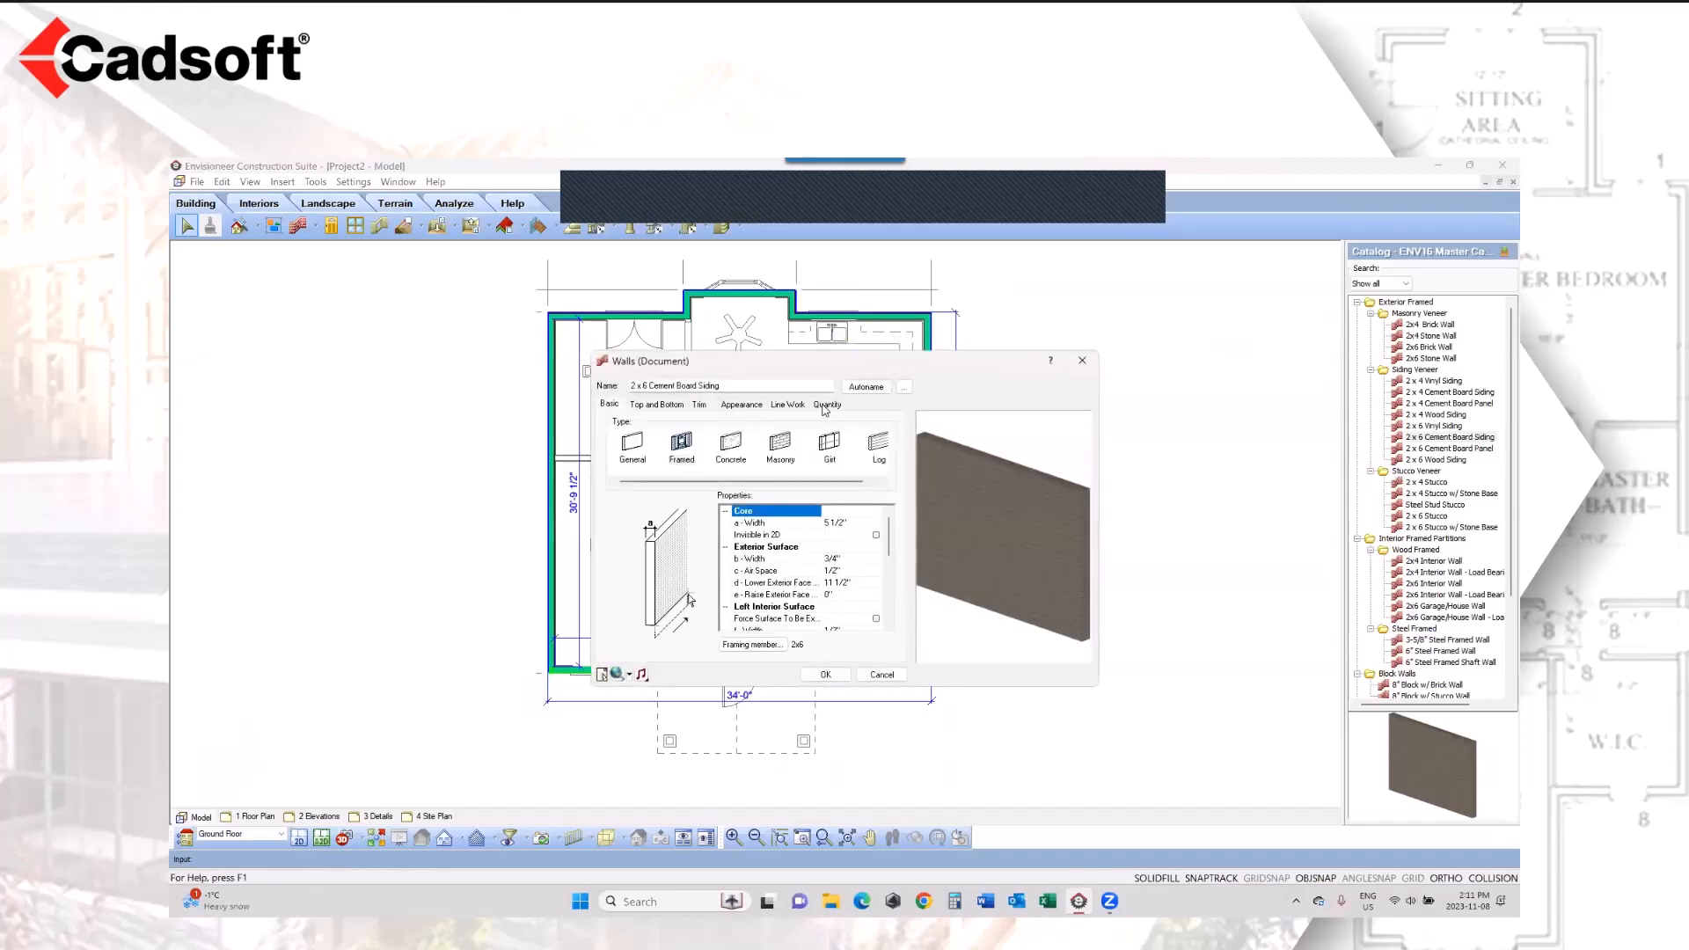
{"action": "left_click", "coordinate": [826, 405]}
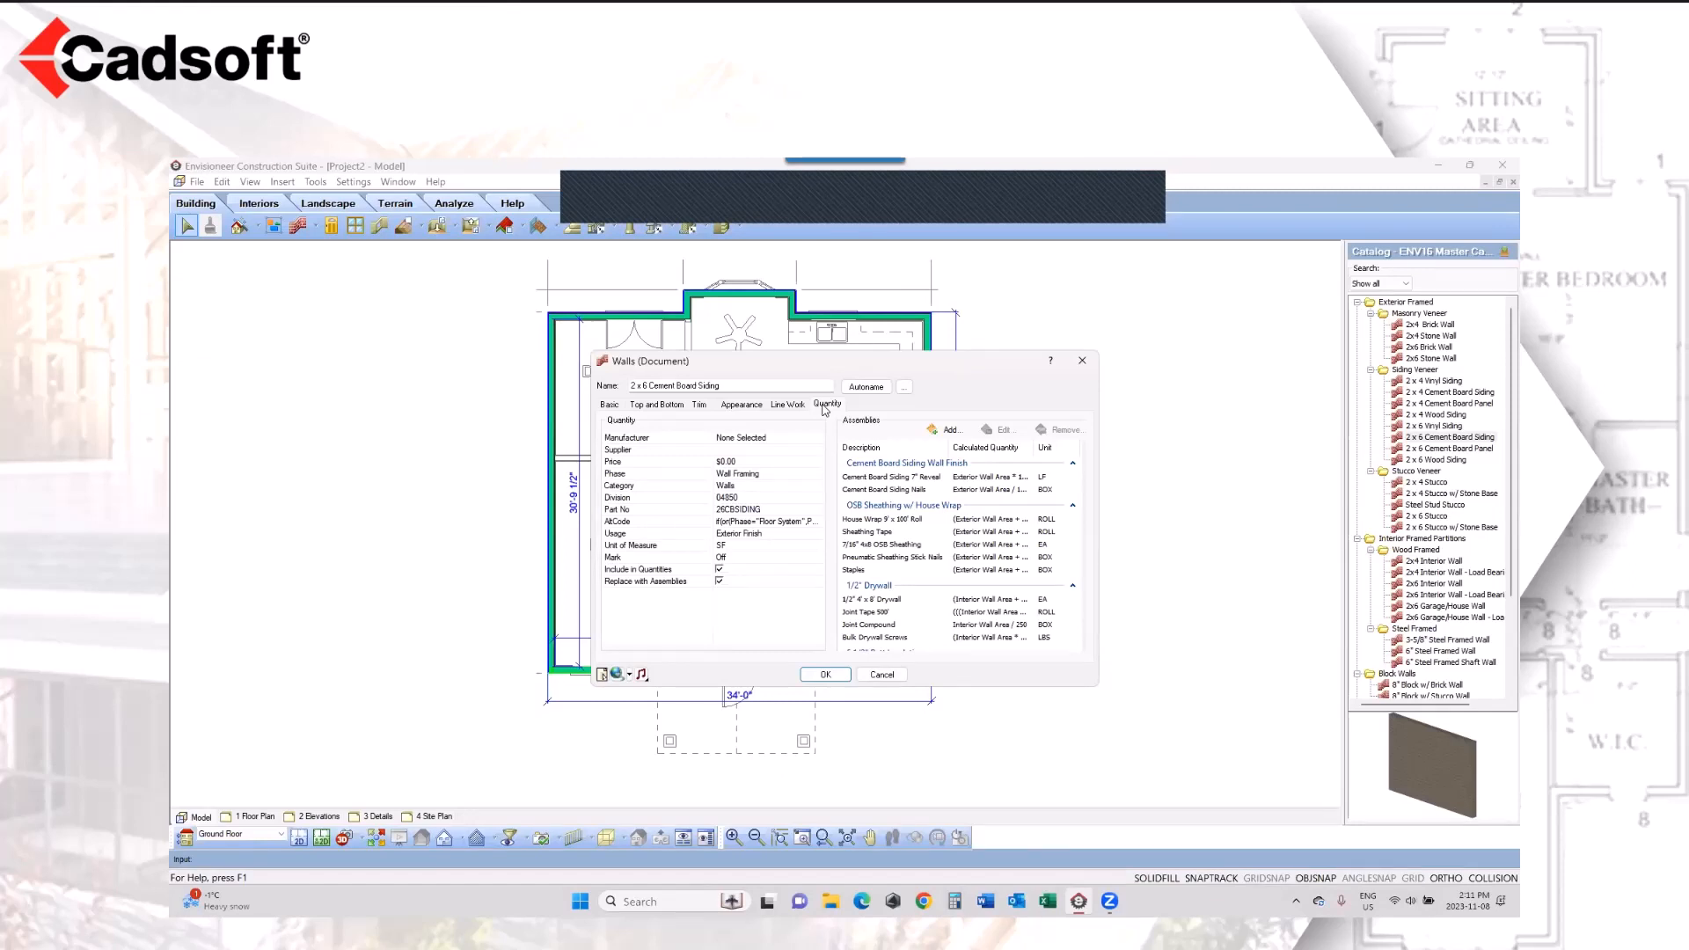
{"action": "left_click", "coordinate": [906, 478]}
{"action": "left_click", "coordinate": [906, 489]}
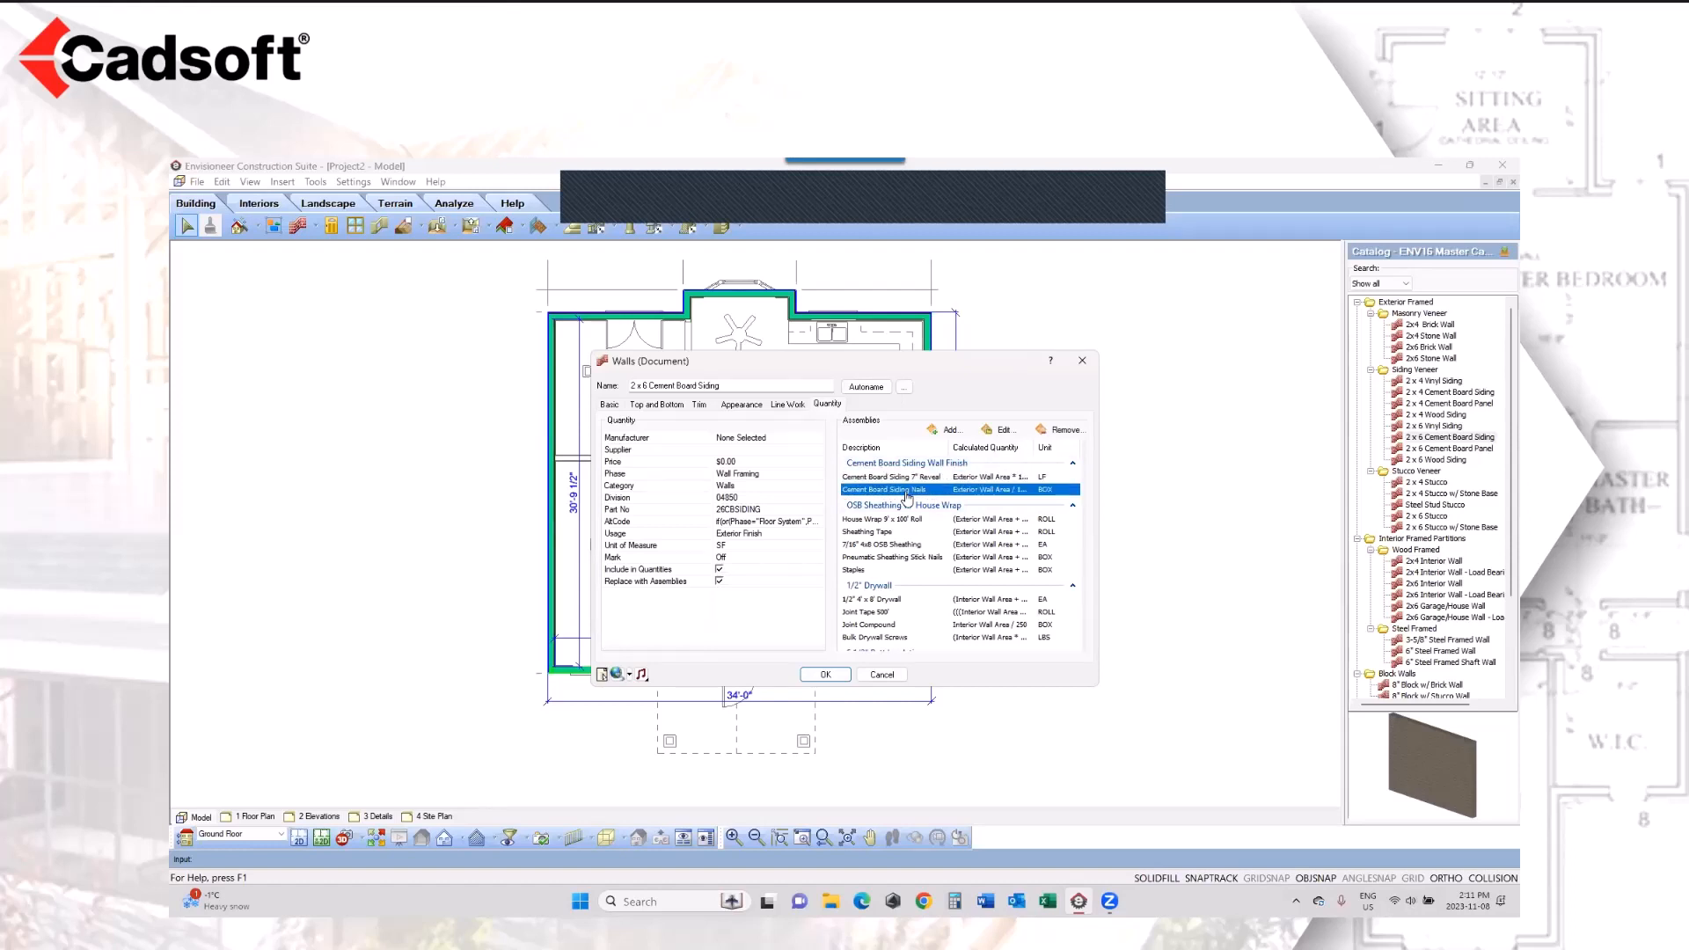
{"action": "left_click", "coordinate": [898, 520]}
{"action": "left_click", "coordinate": [880, 531]}
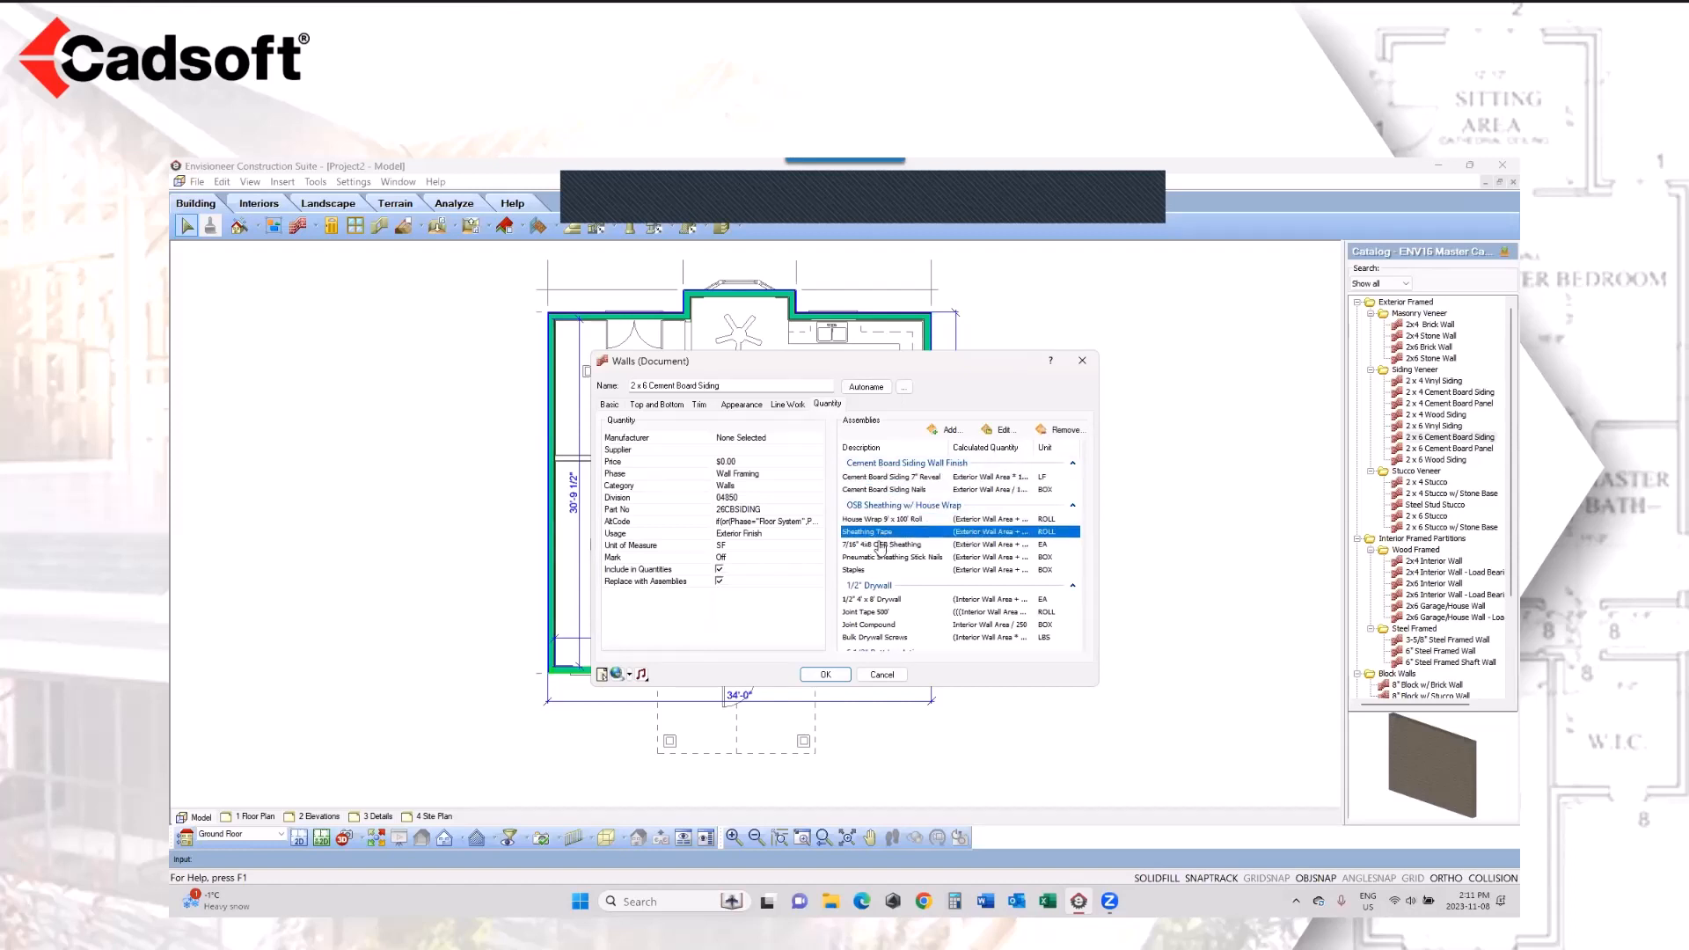
{"action": "left_click", "coordinate": [877, 546]}
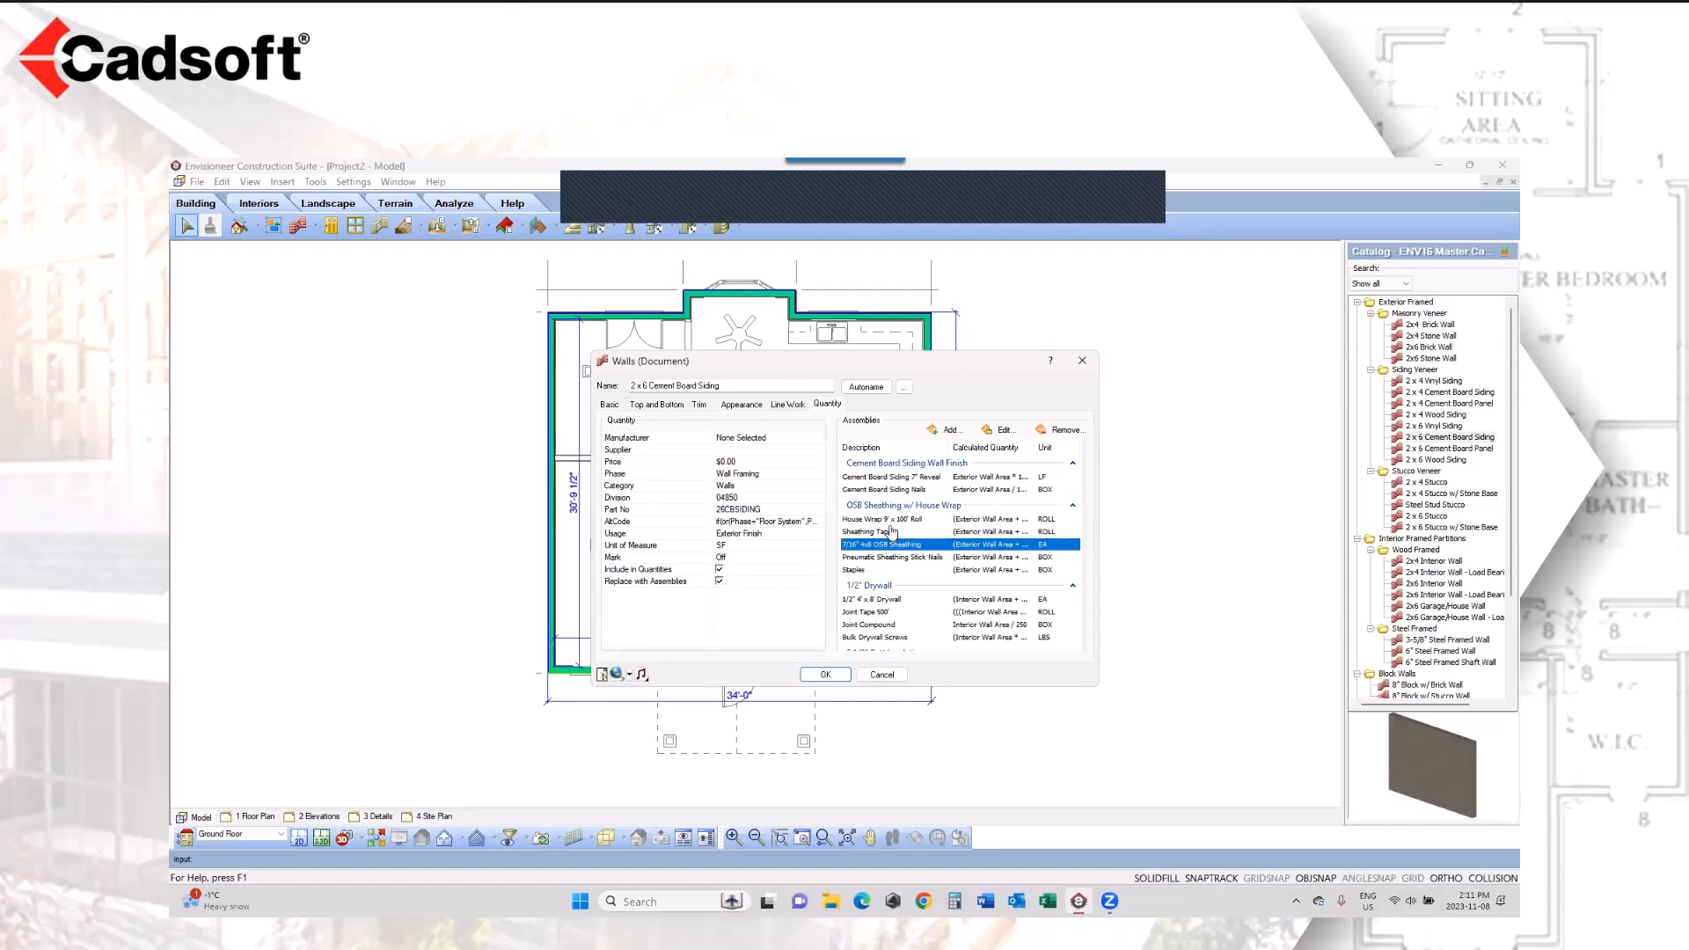
Step: Open the OSB Sheathing w/ House Wrap assembly of the wall for editing
{"action": "left_click", "coordinate": [890, 519]}
{"action": "left_click", "coordinate": [1005, 430]}
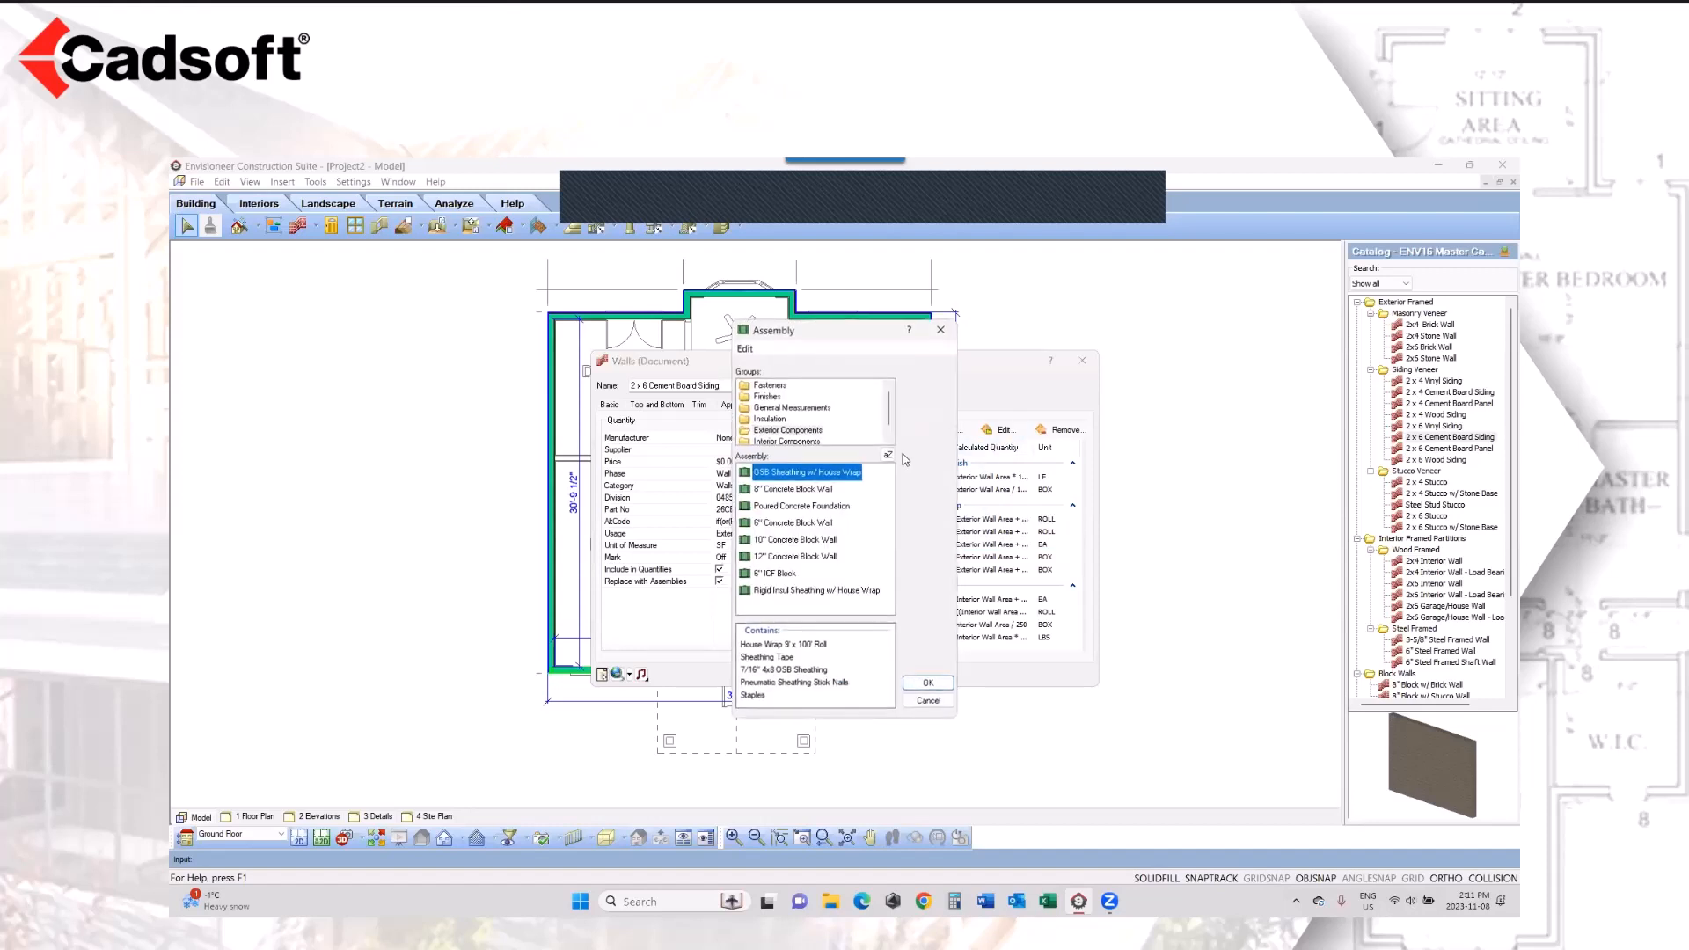
{"action": "double_click", "coordinate": [792, 475]}
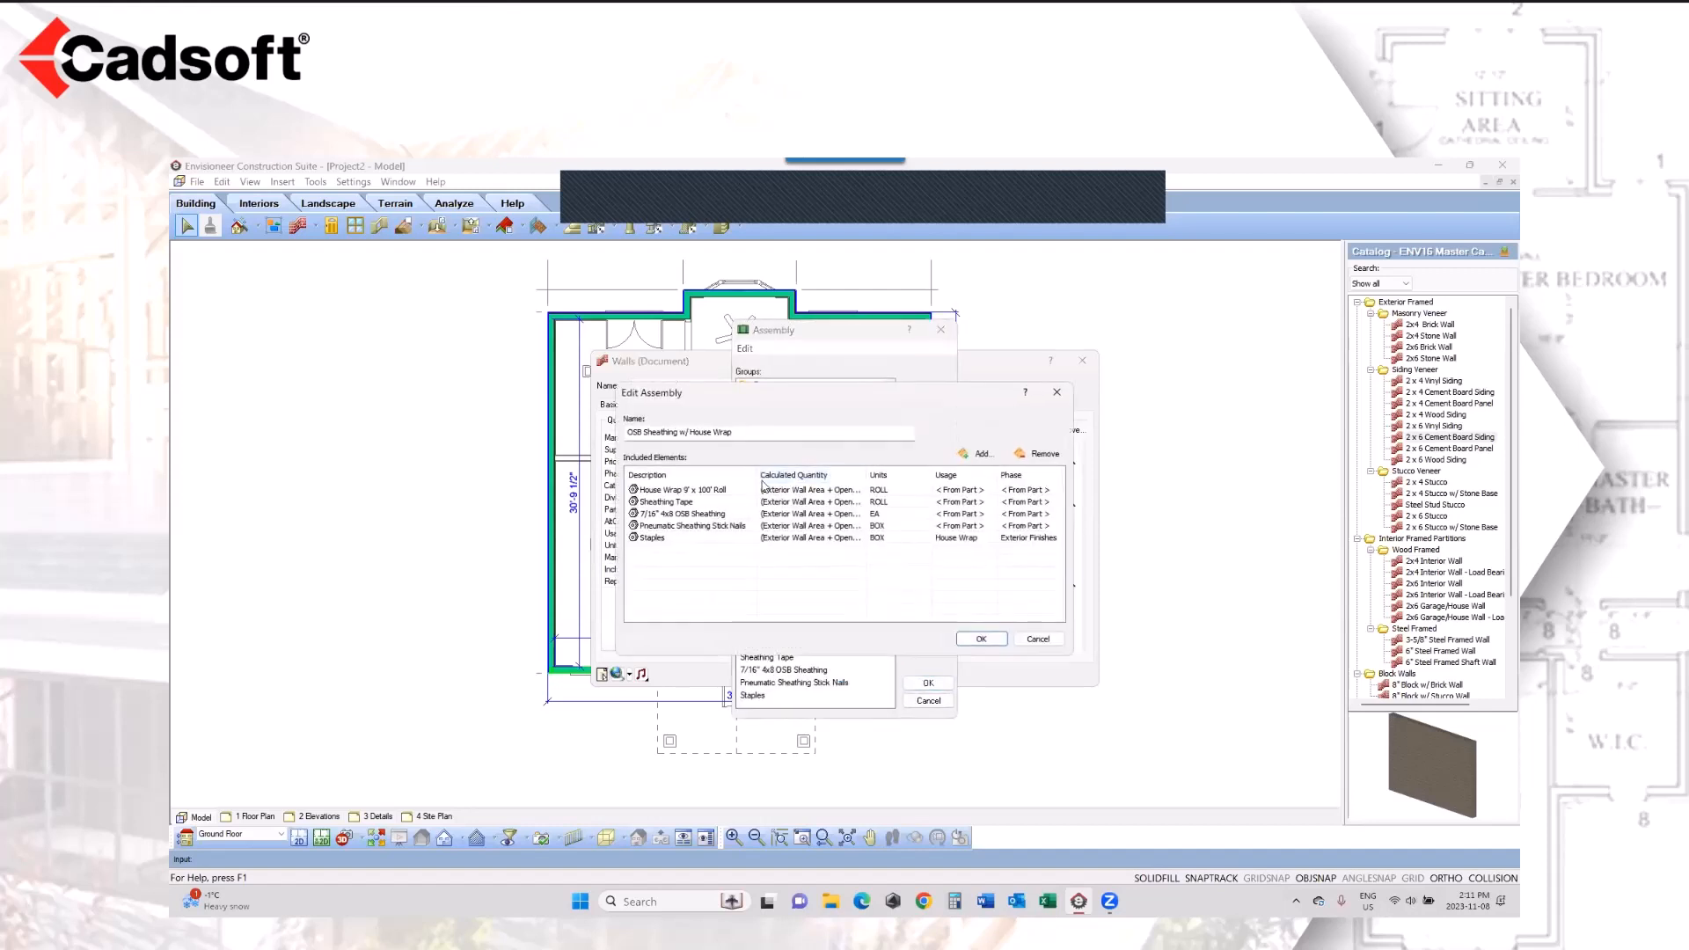
Step: Widen the description and calculated quantity columns to read the full formulas of the OSB Sheathing w/ House Wrap items
{"action": "left_click_drag", "start_coordinate": [757, 476], "coordinate": [796, 475]}
{"action": "left_click", "coordinate": [867, 489]}
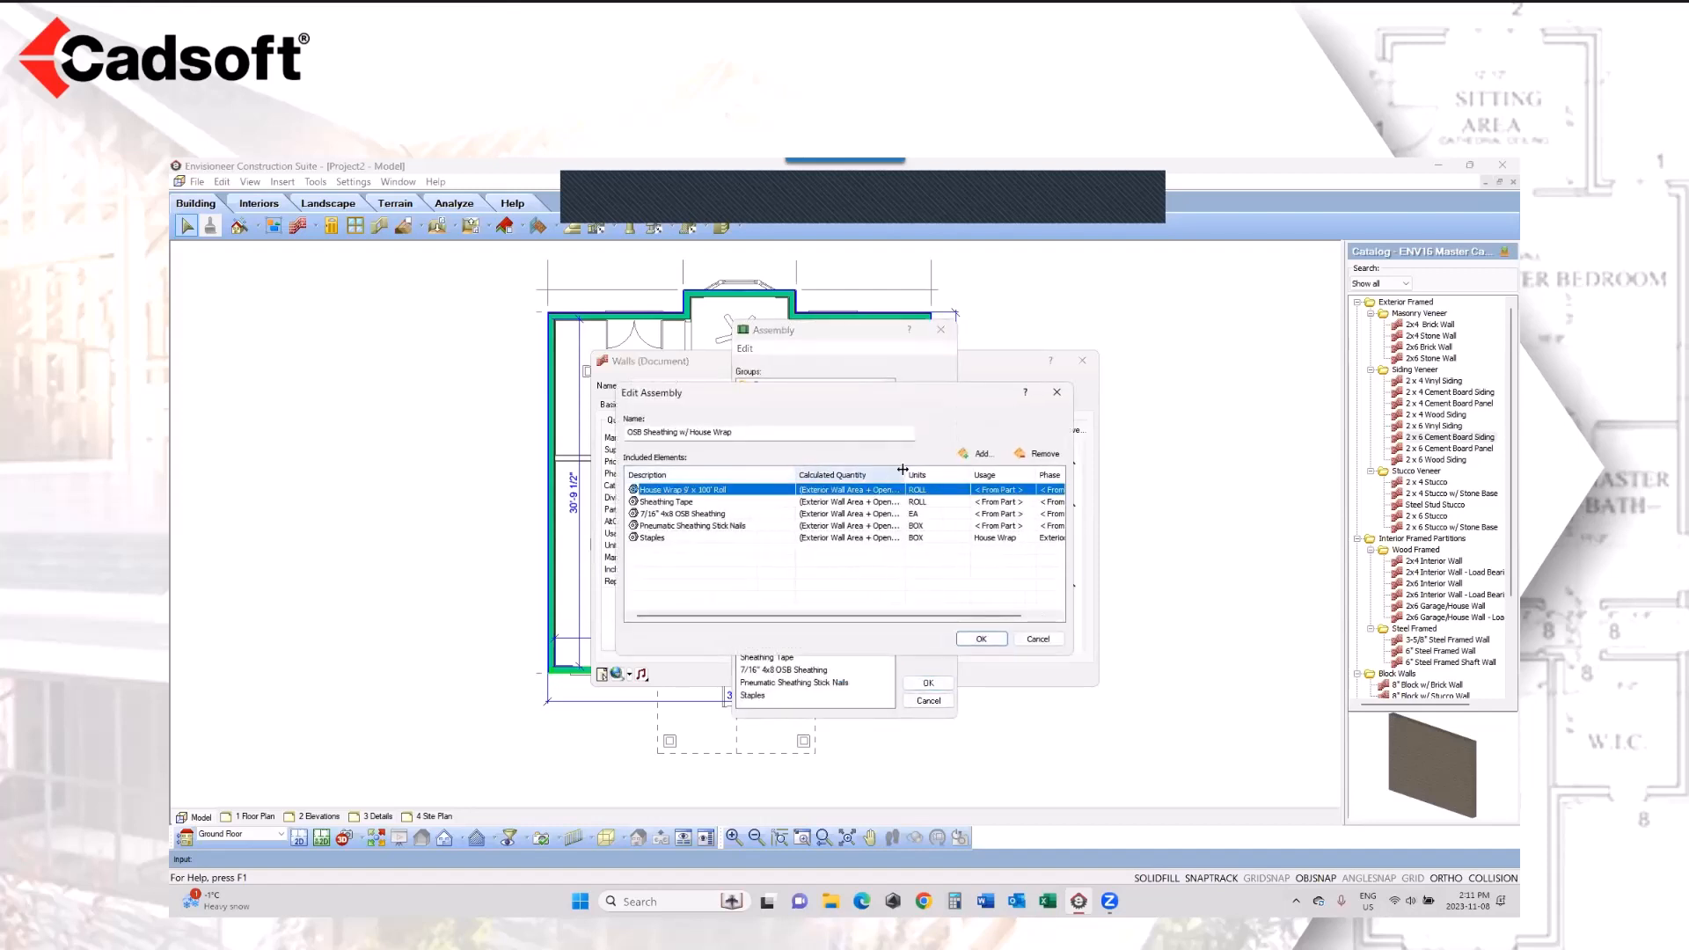
{"action": "left_click_drag", "start_coordinate": [906, 473], "coordinate": [977, 475]}
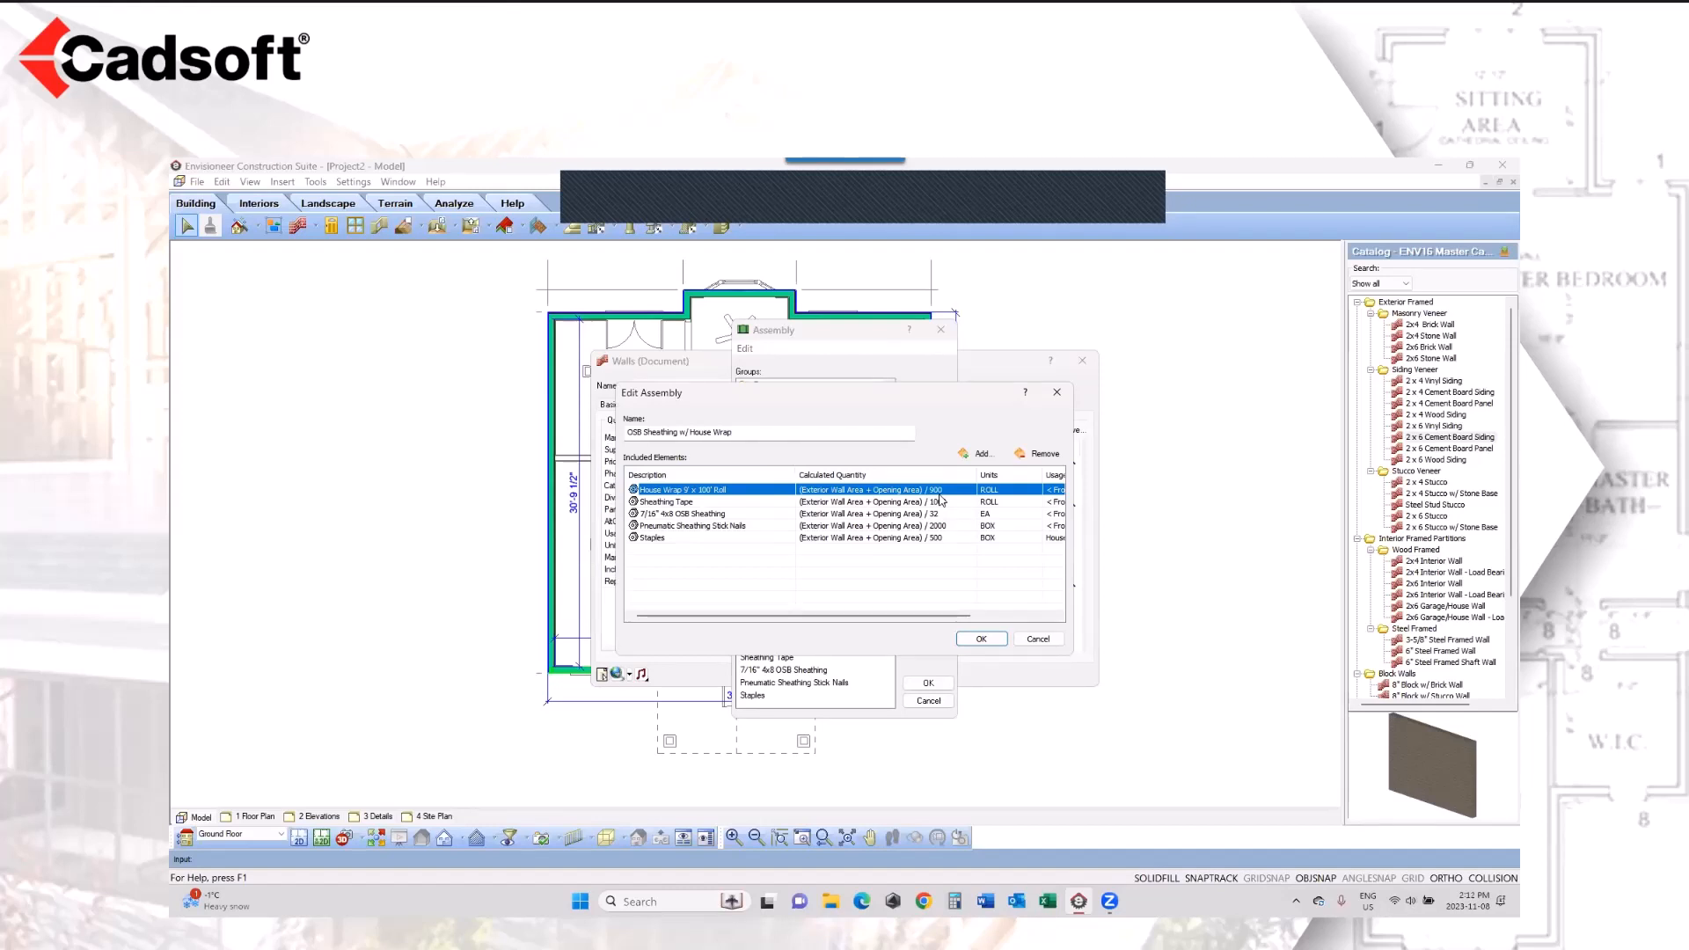
Step: Examine the catalog properties of the Staples part, including its part number, and close the assembly without changes
{"action": "left_click", "coordinate": [677, 538]}
{"action": "left_click", "coordinate": [787, 538]}
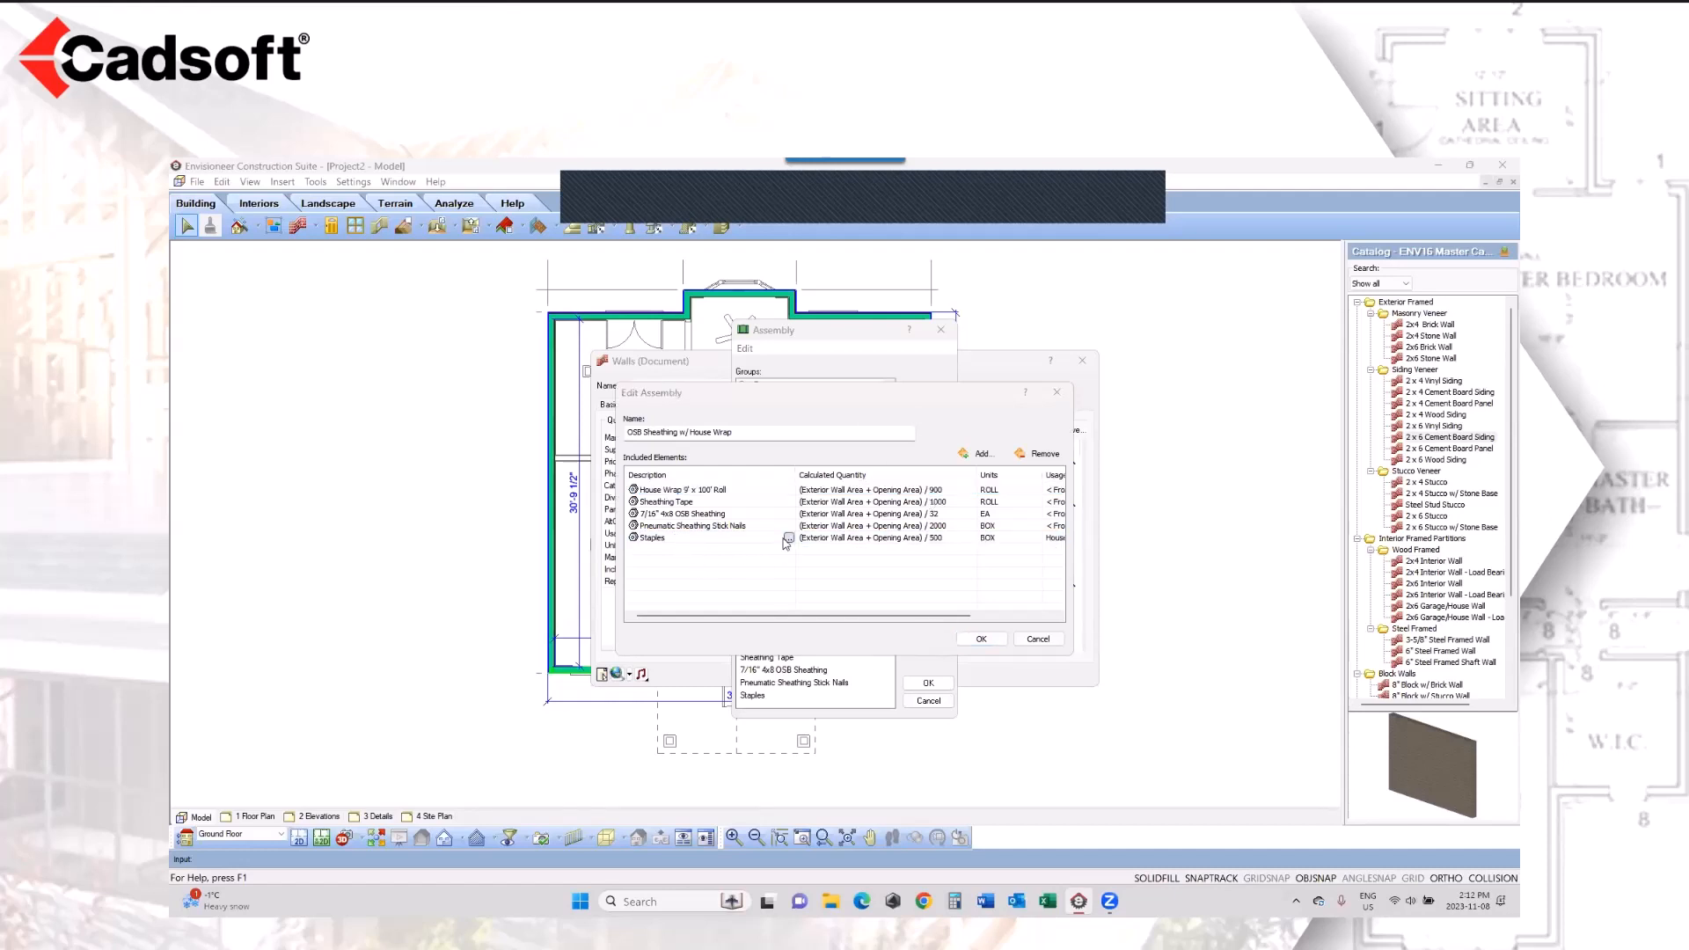
{"action": "double_click", "coordinate": [813, 398]}
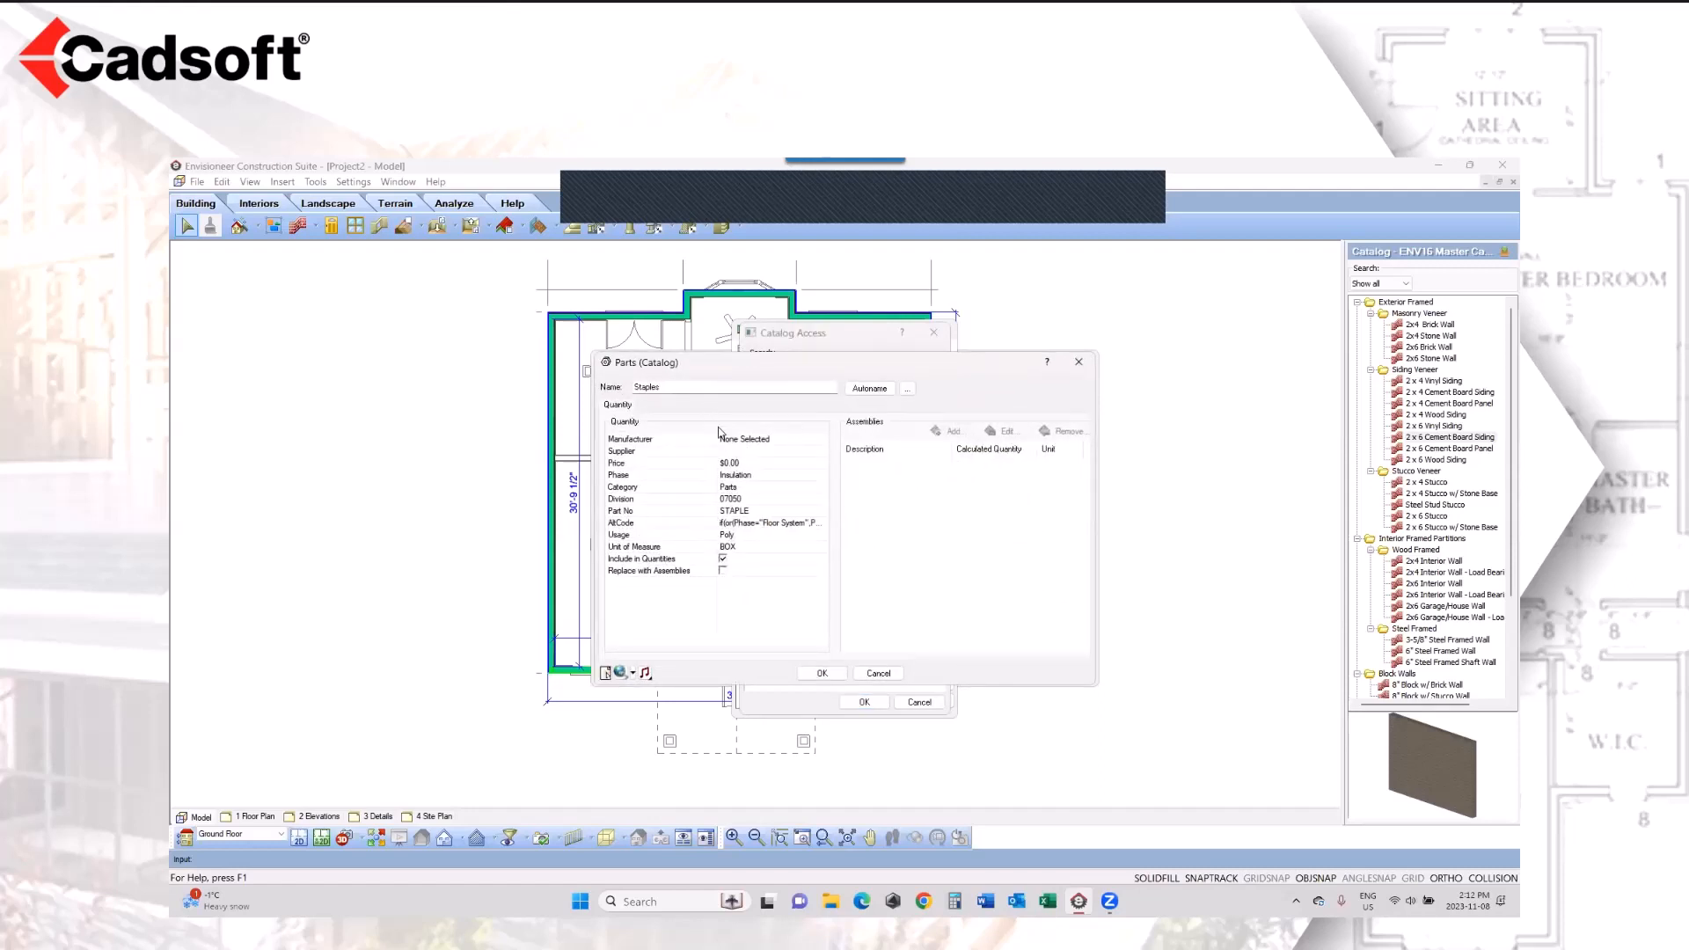
{"action": "left_click", "coordinate": [757, 510]}
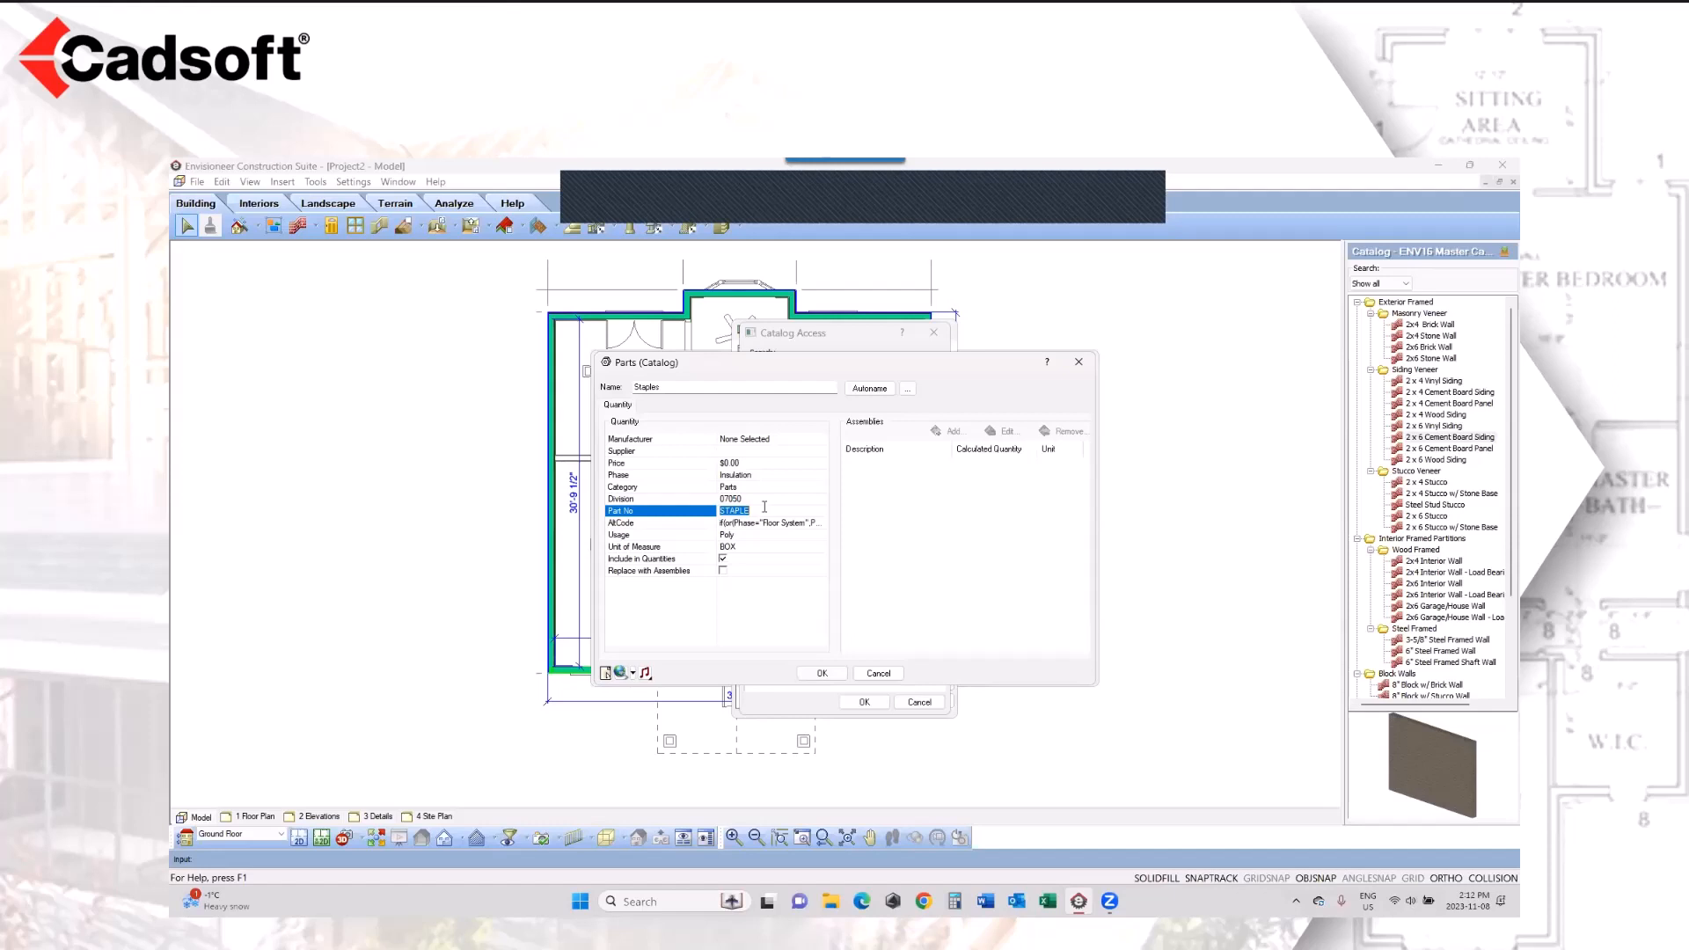
{"action": "left_click", "coordinate": [883, 676]}
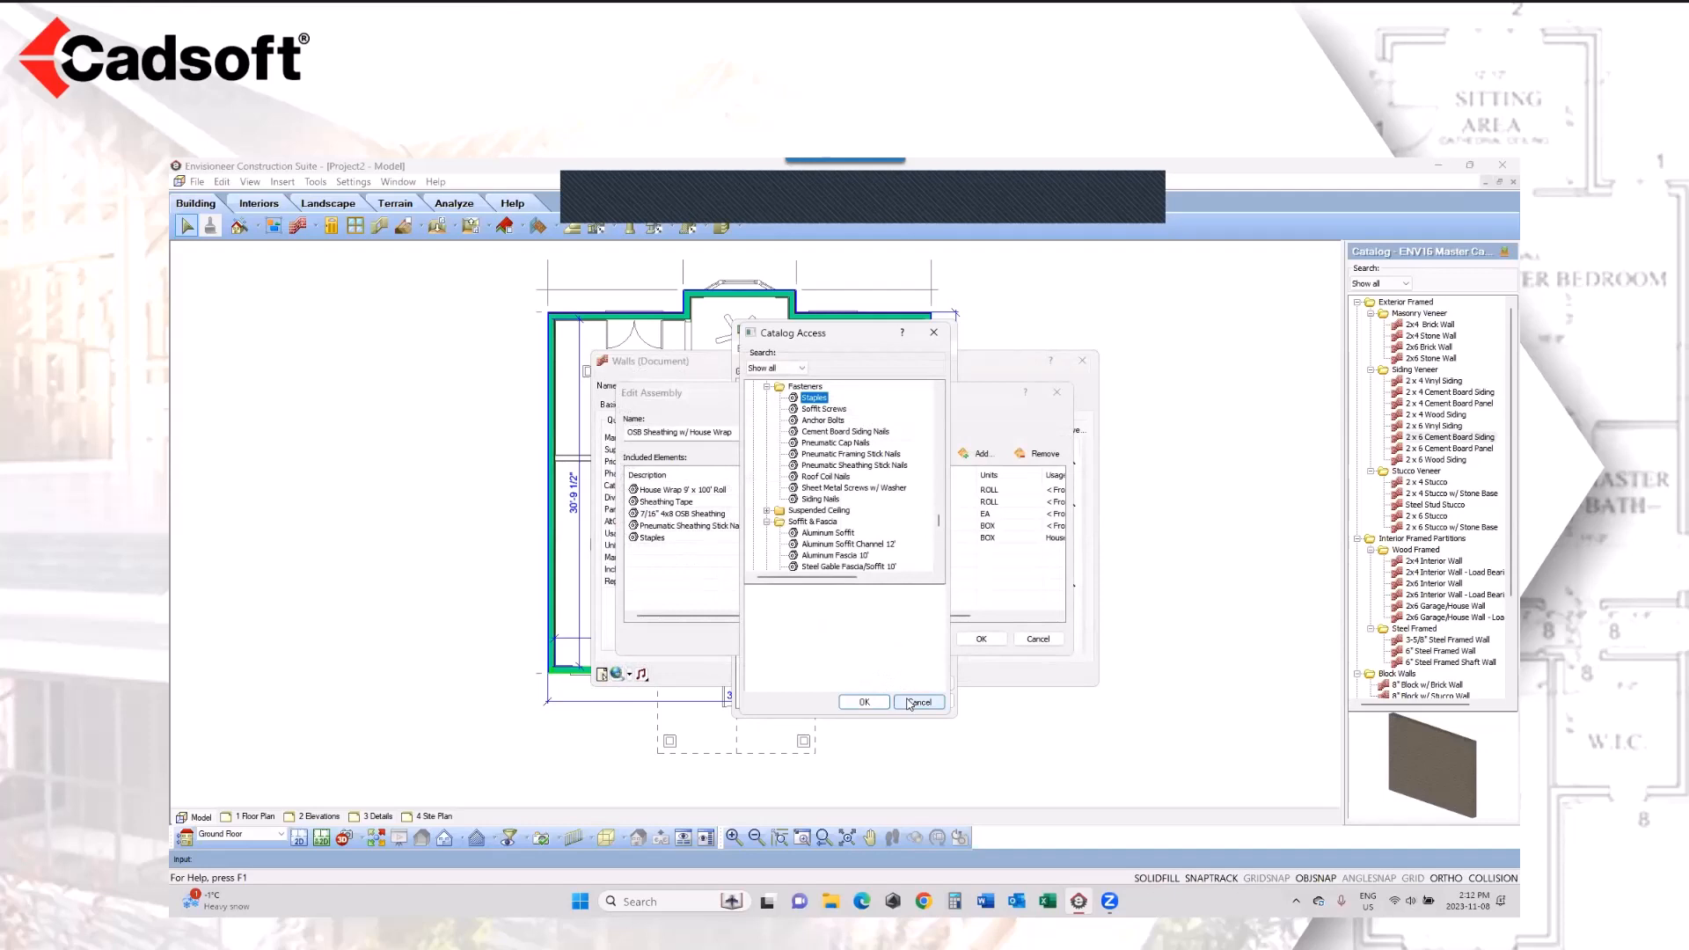
{"action": "left_click", "coordinate": [912, 702]}
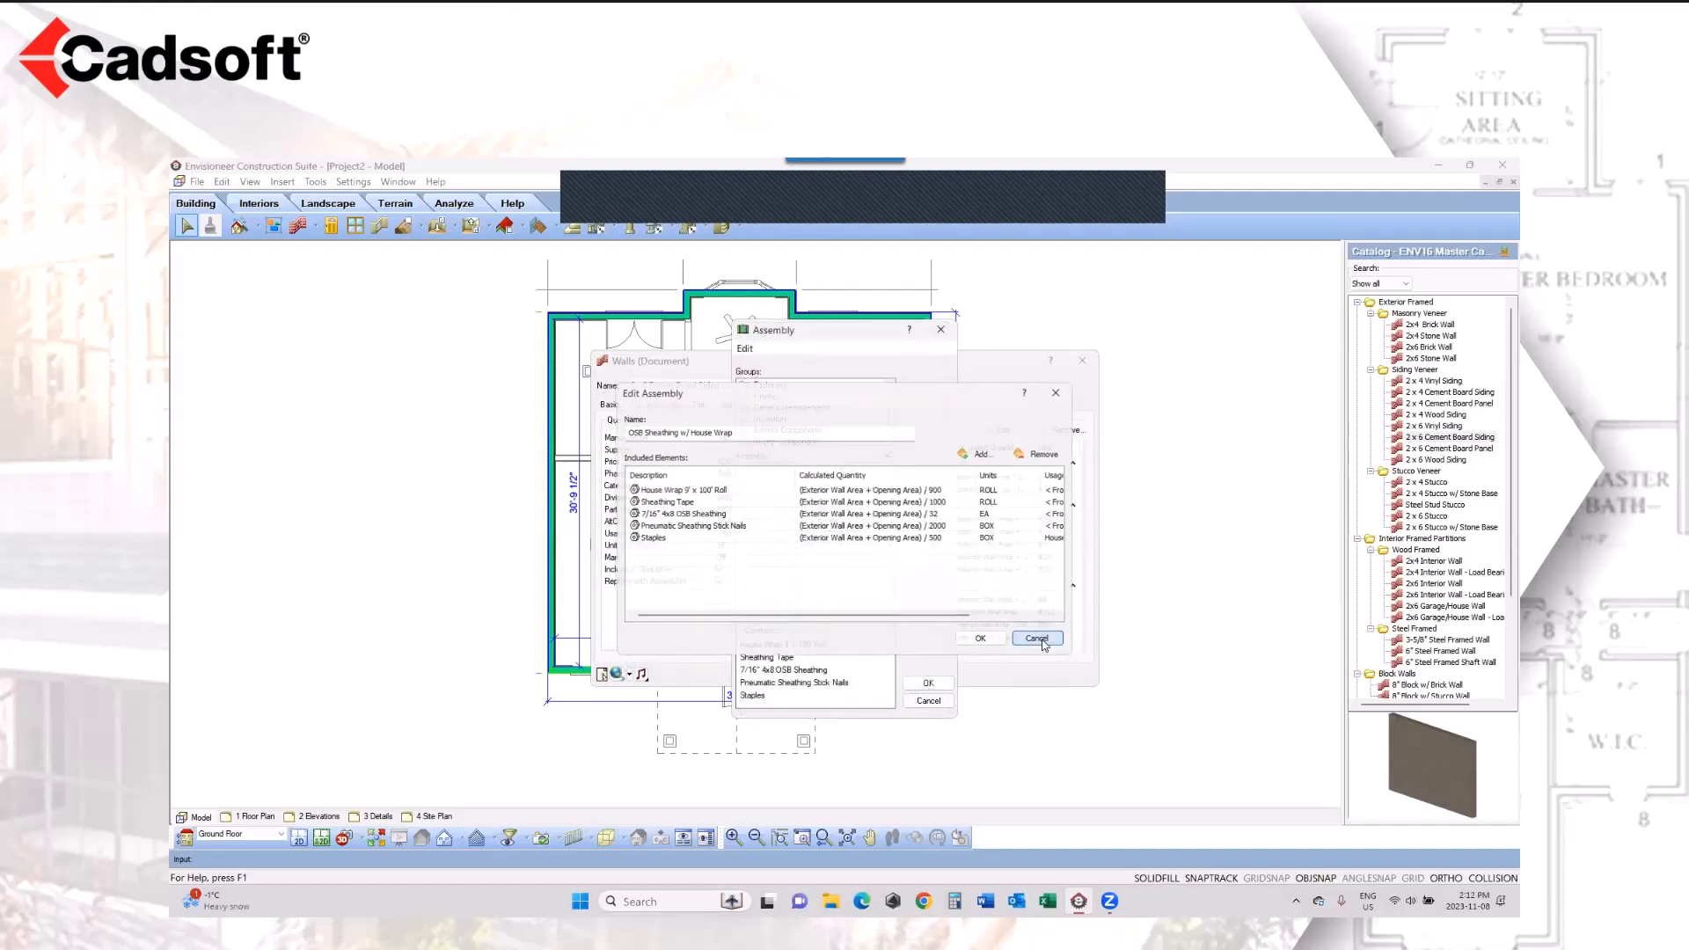
{"action": "left_click", "coordinate": [1039, 639]}
{"action": "left_click", "coordinate": [929, 701]}
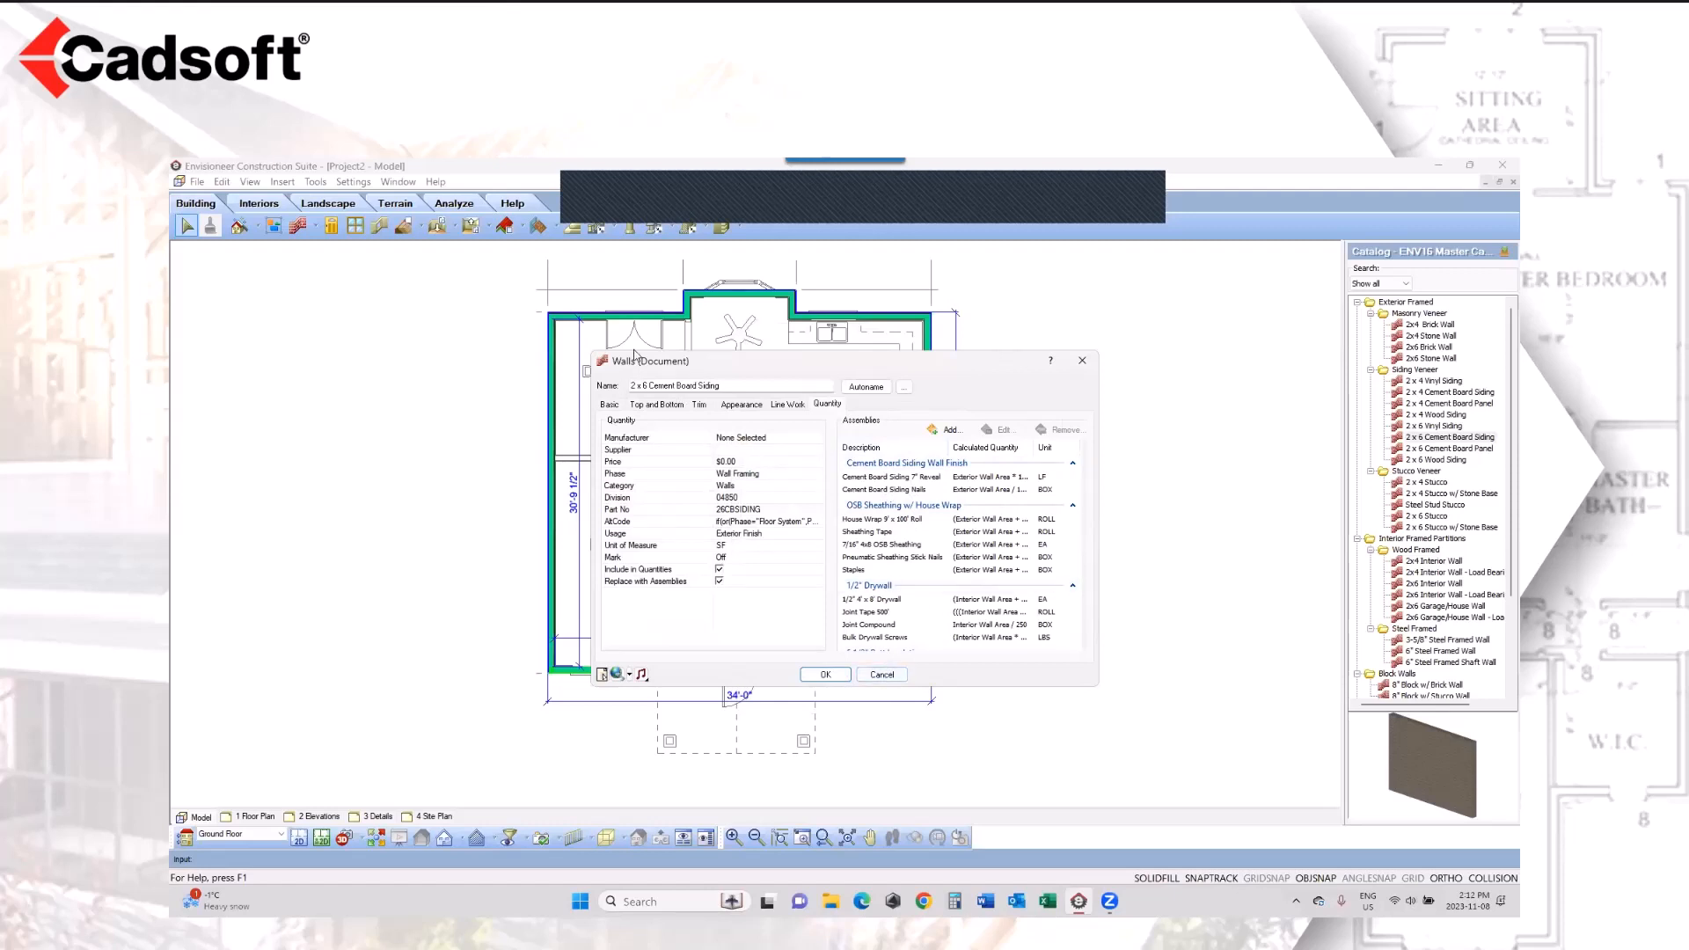
Step: Open the wall's 2x6 framing member from the catalog and display its purchased items
{"action": "left_click", "coordinate": [609, 405]}
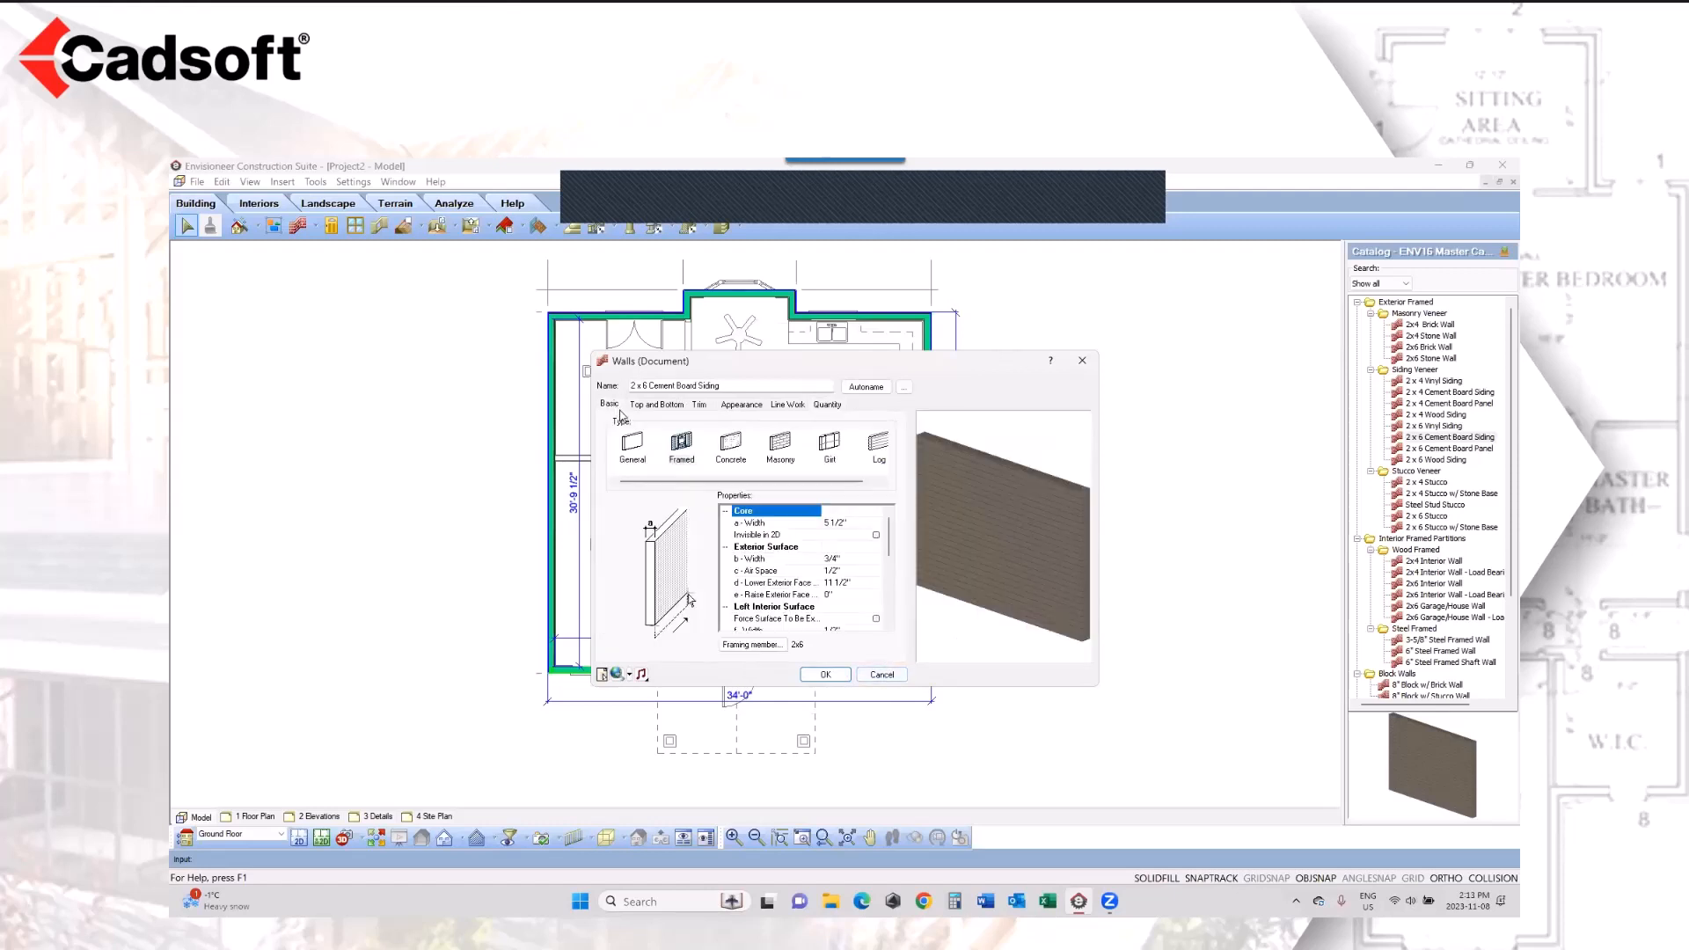
{"action": "left_click", "coordinate": [752, 645]}
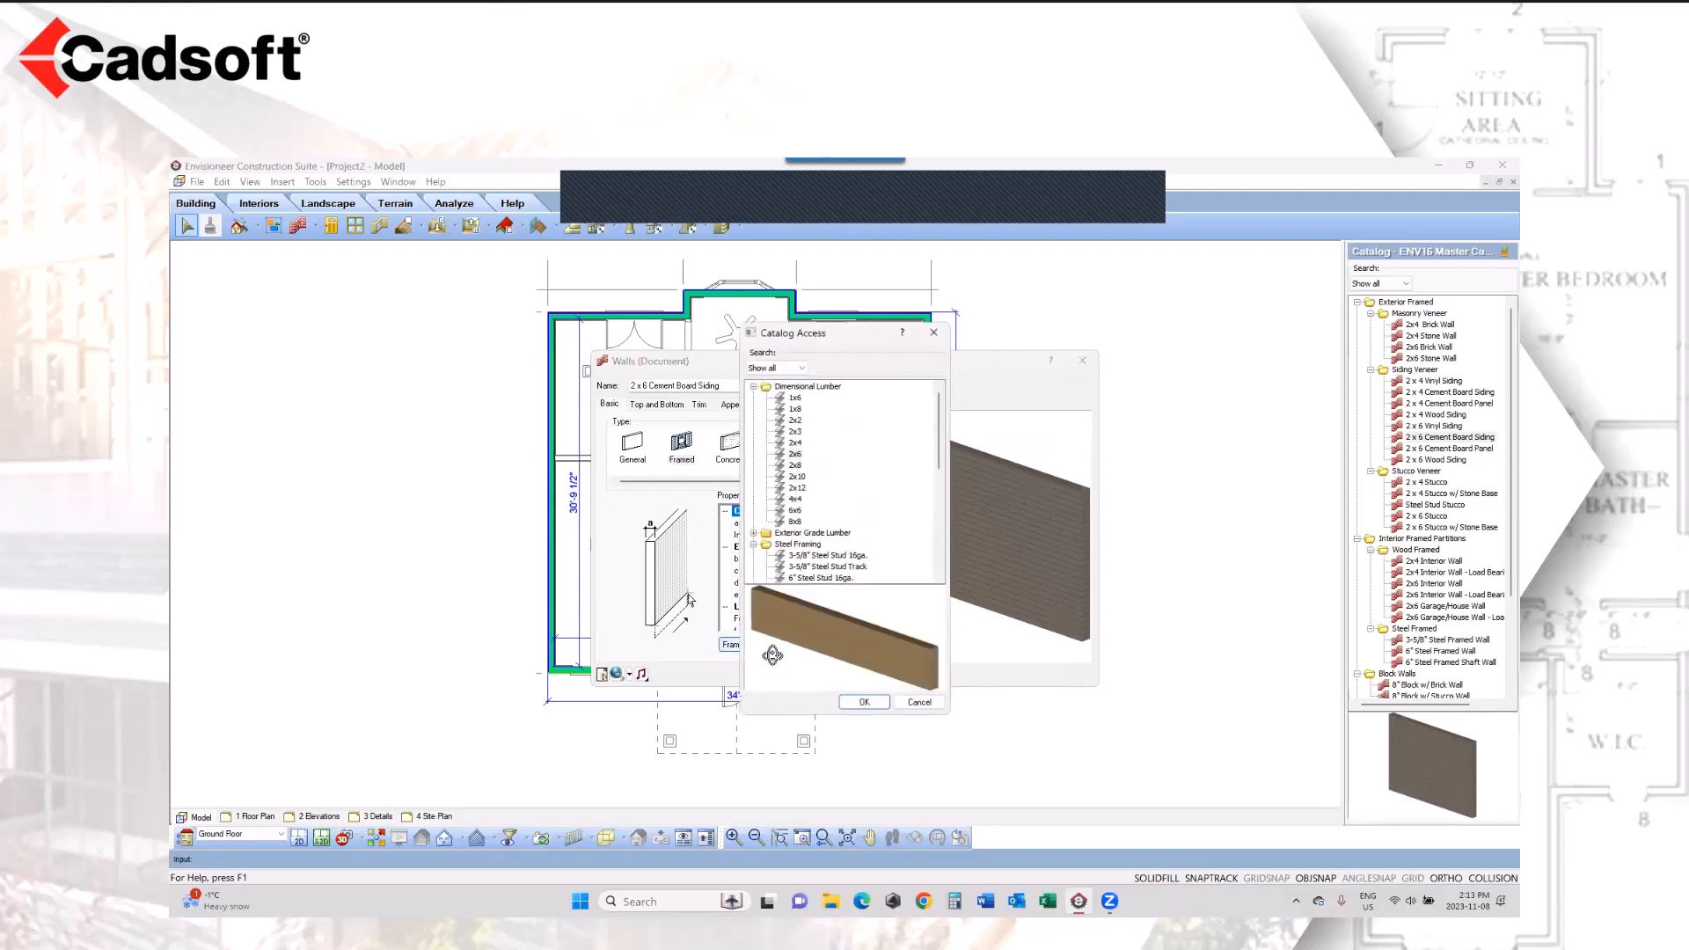
{"action": "double_click", "coordinate": [795, 454]}
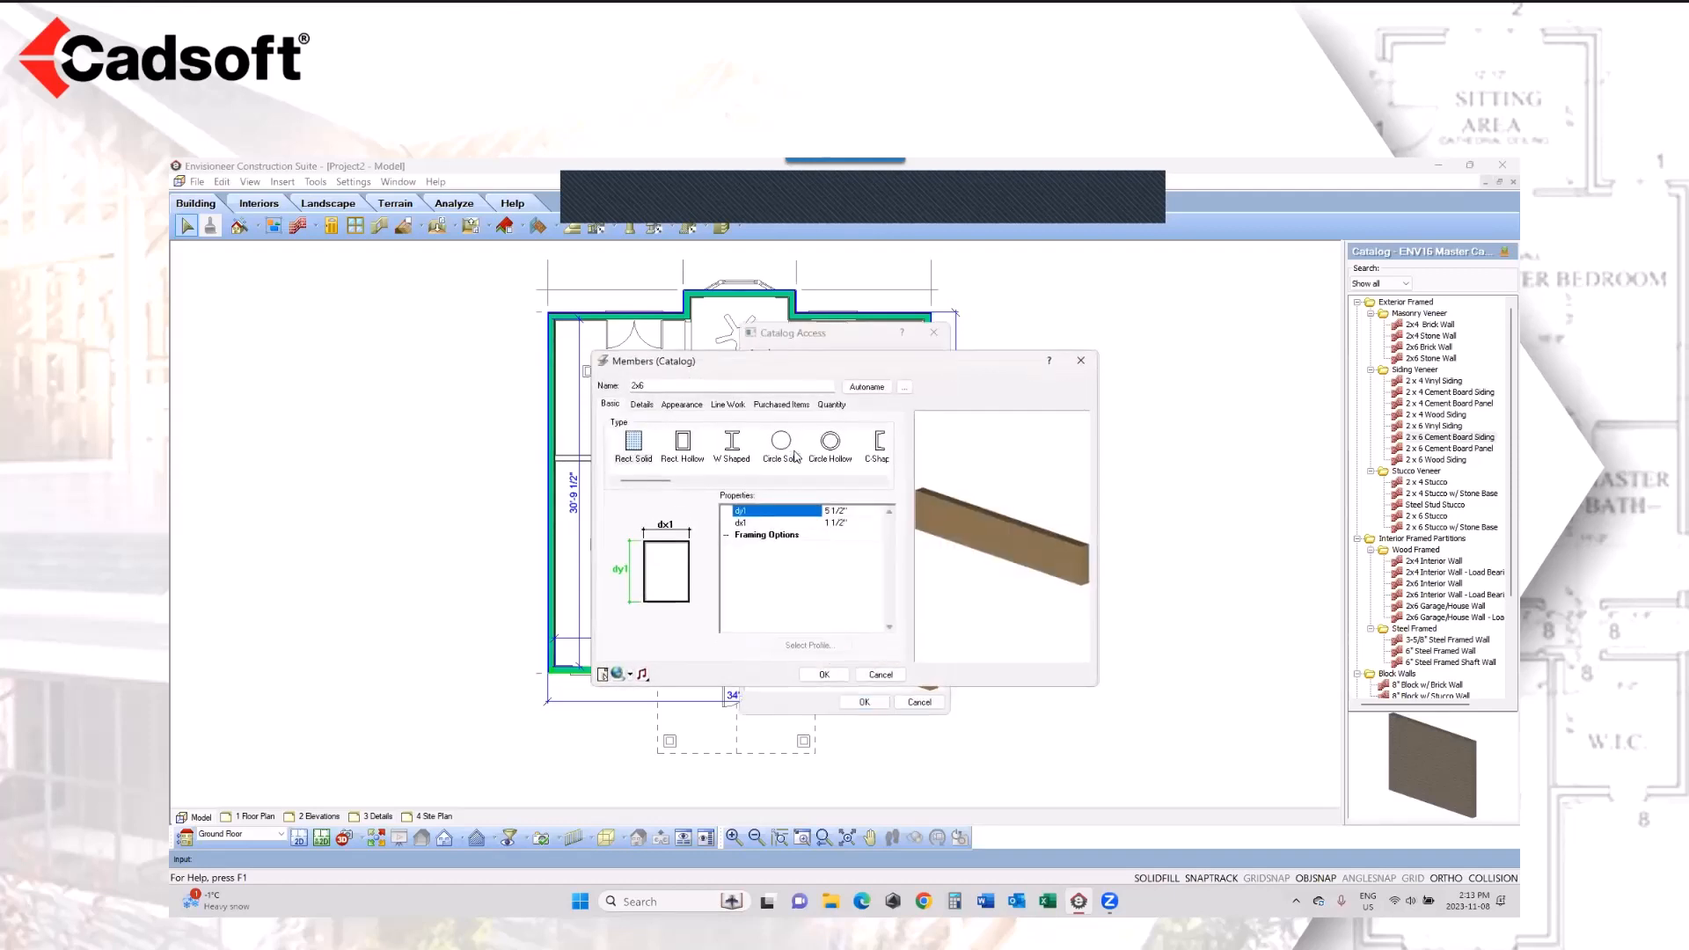
{"action": "left_click", "coordinate": [781, 403]}
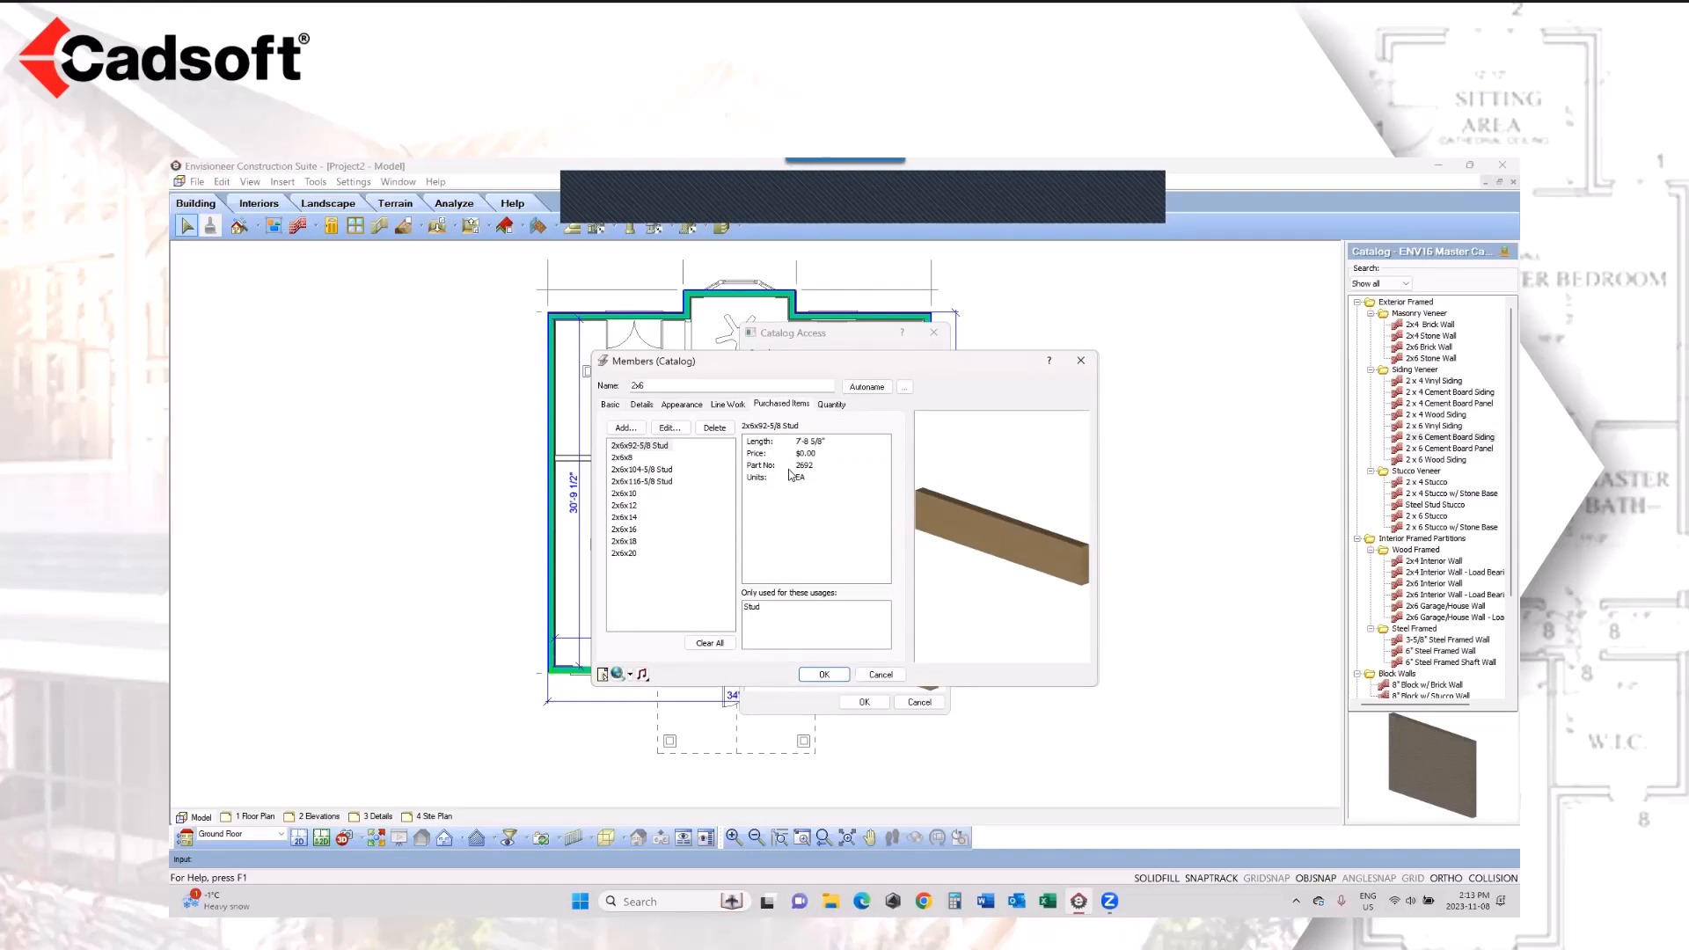
Step: Examine the purchased 2x6 stud and lumber lengths such as 2x6x12, 2x6x14 and 2x6x16, and close the wall properties without changes
{"action": "left_click", "coordinate": [641, 445]}
{"action": "left_click", "coordinate": [635, 507]}
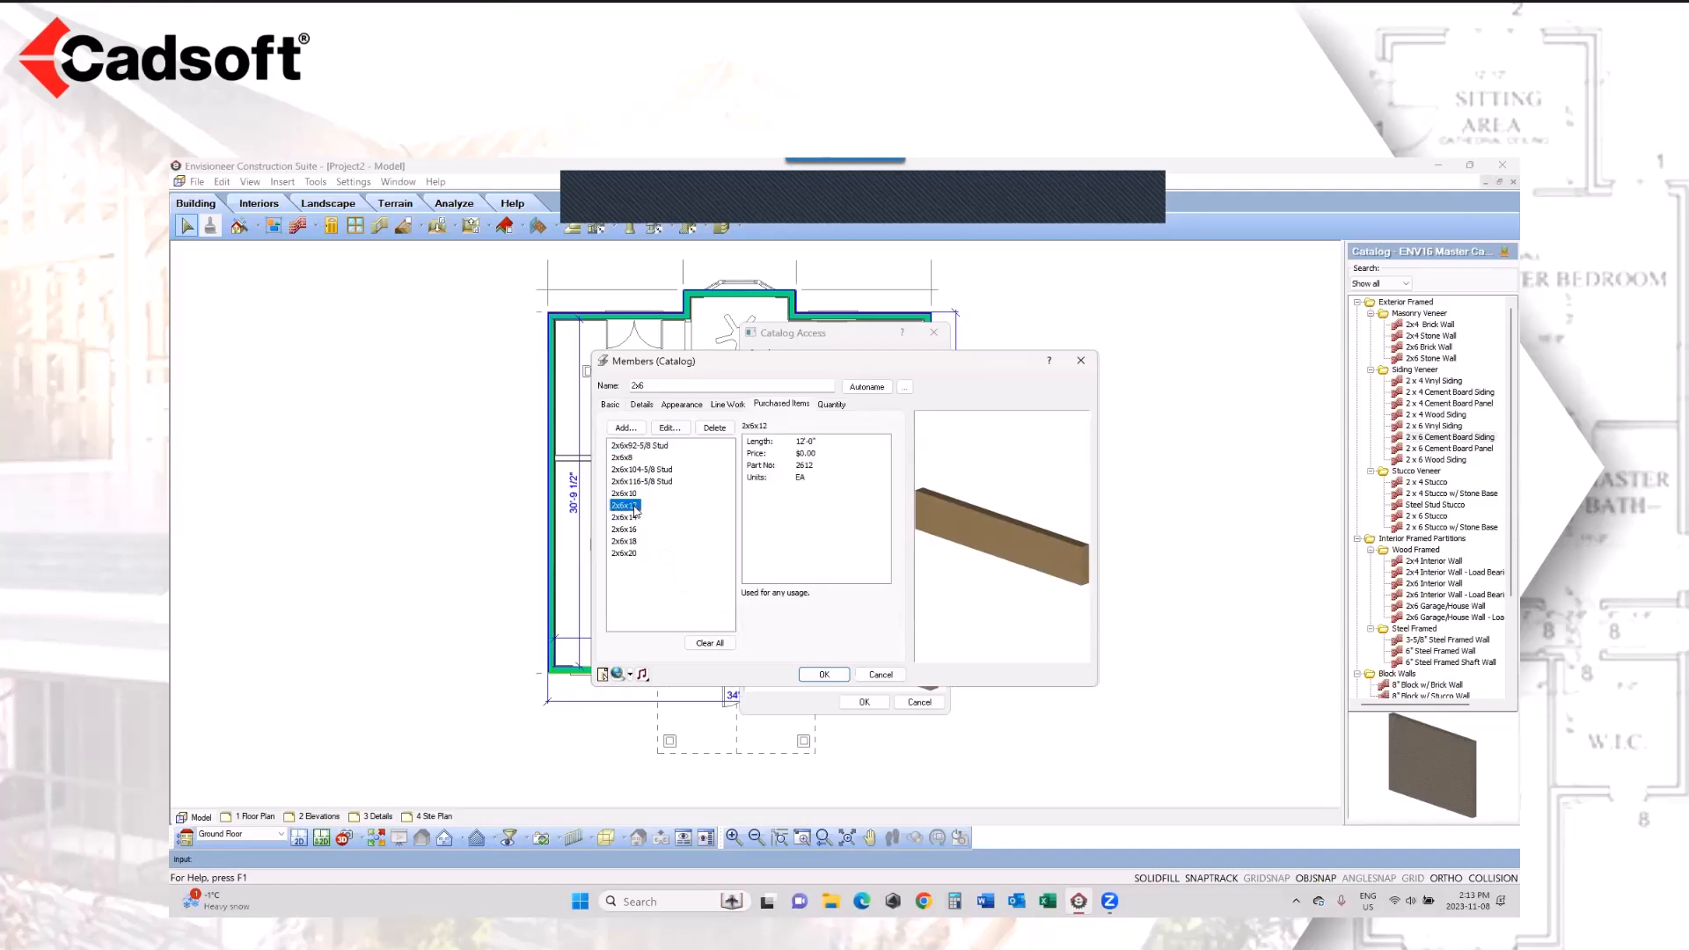
{"action": "left_click", "coordinate": [636, 519]}
{"action": "left_click", "coordinate": [635, 528]}
{"action": "left_click", "coordinate": [636, 517]}
{"action": "left_click", "coordinate": [641, 530]}
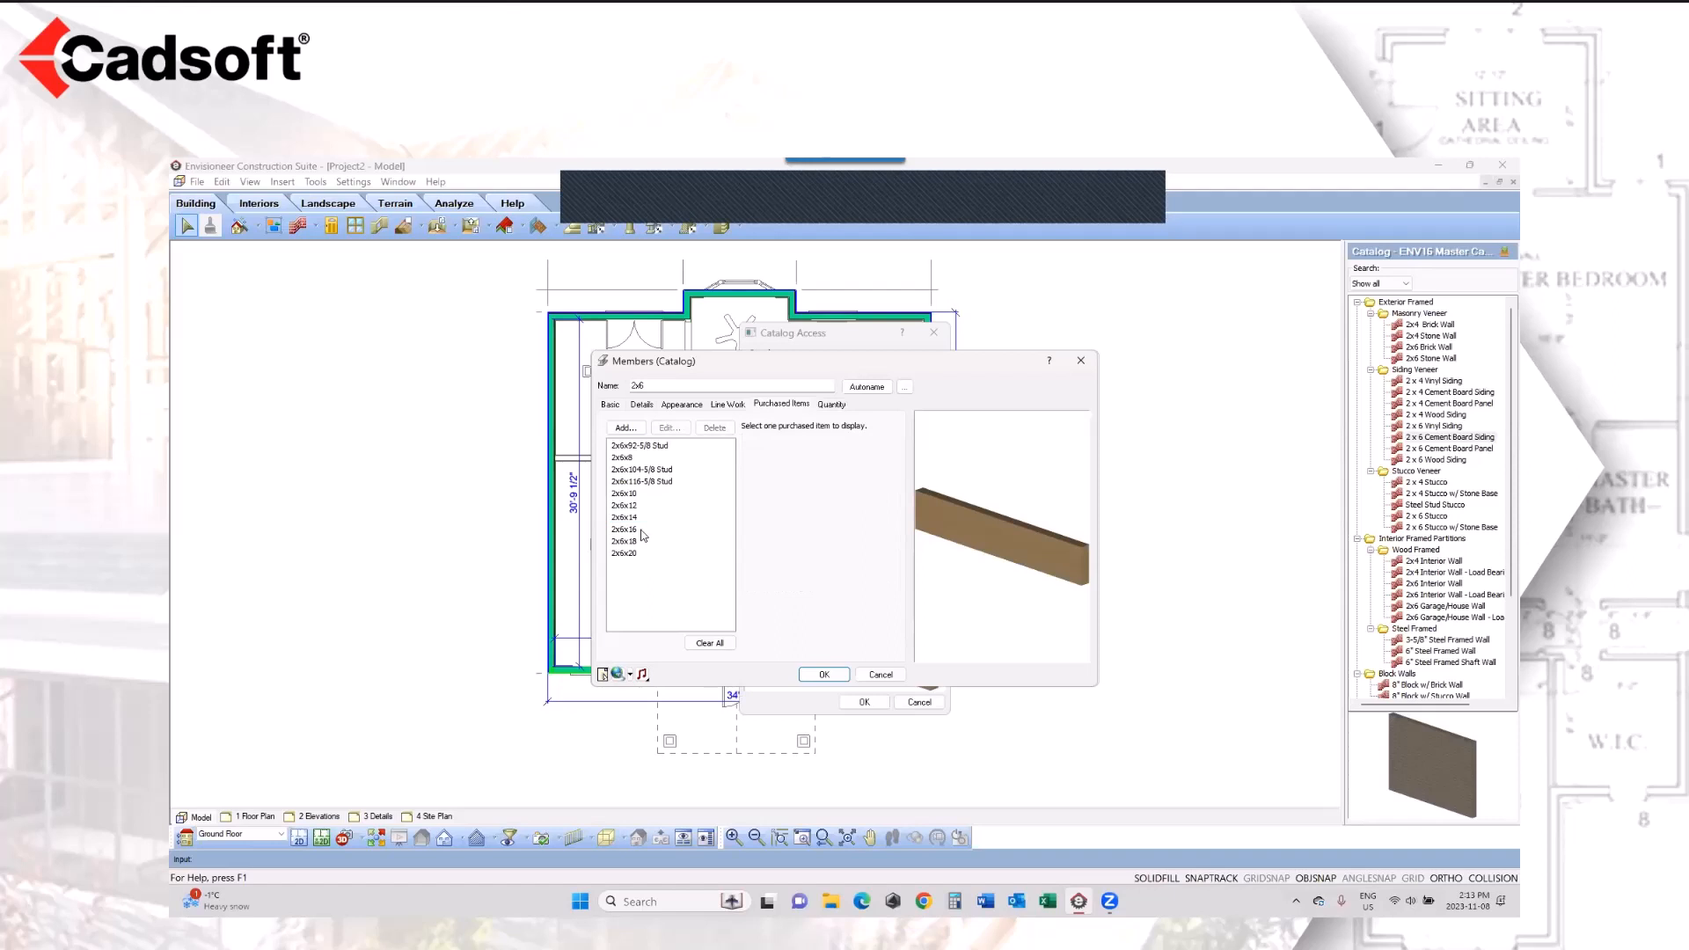
{"action": "left_click", "coordinate": [627, 506]}
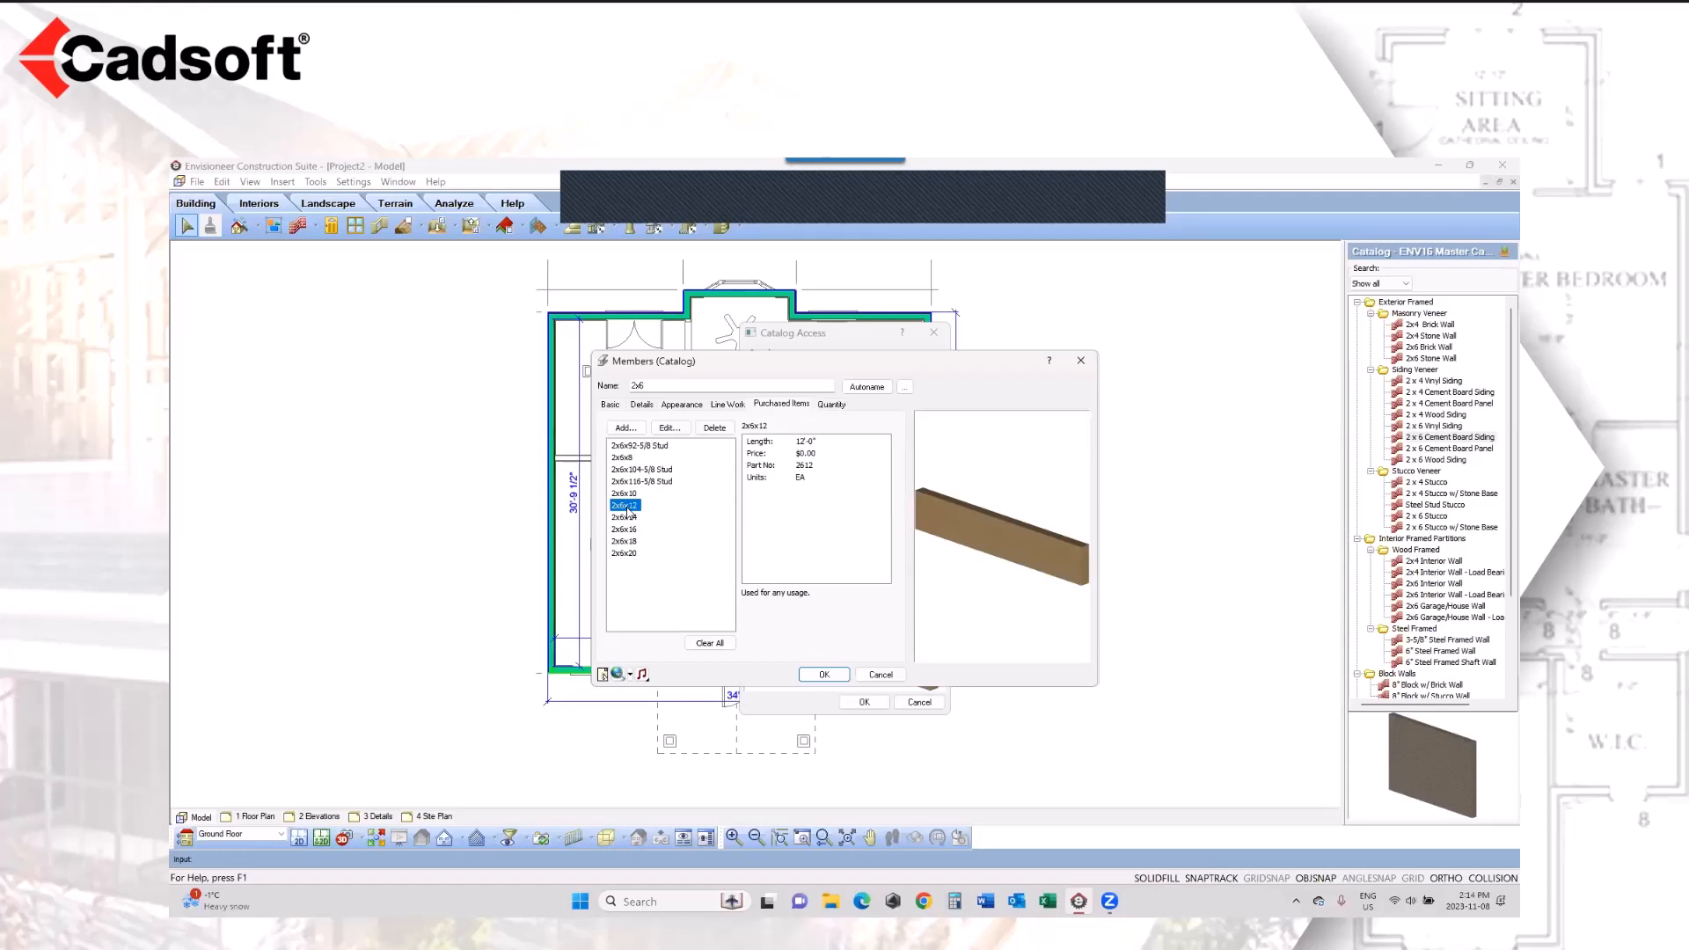
{"action": "left_click", "coordinate": [882, 674]}
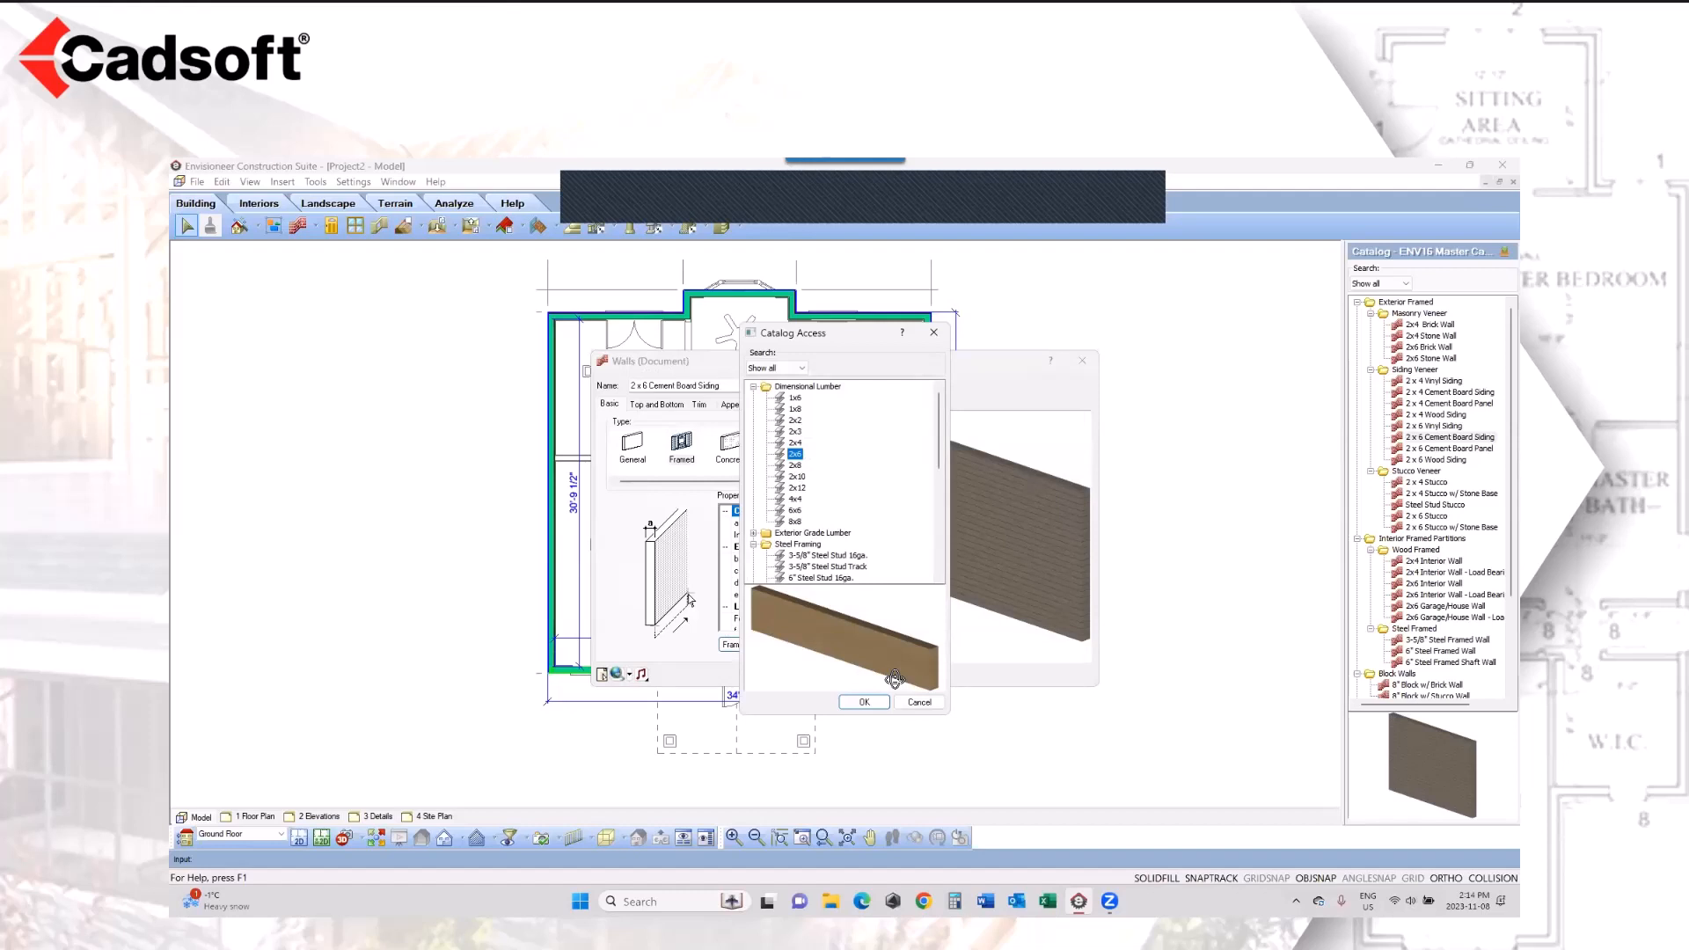
{"action": "left_click", "coordinate": [920, 701]}
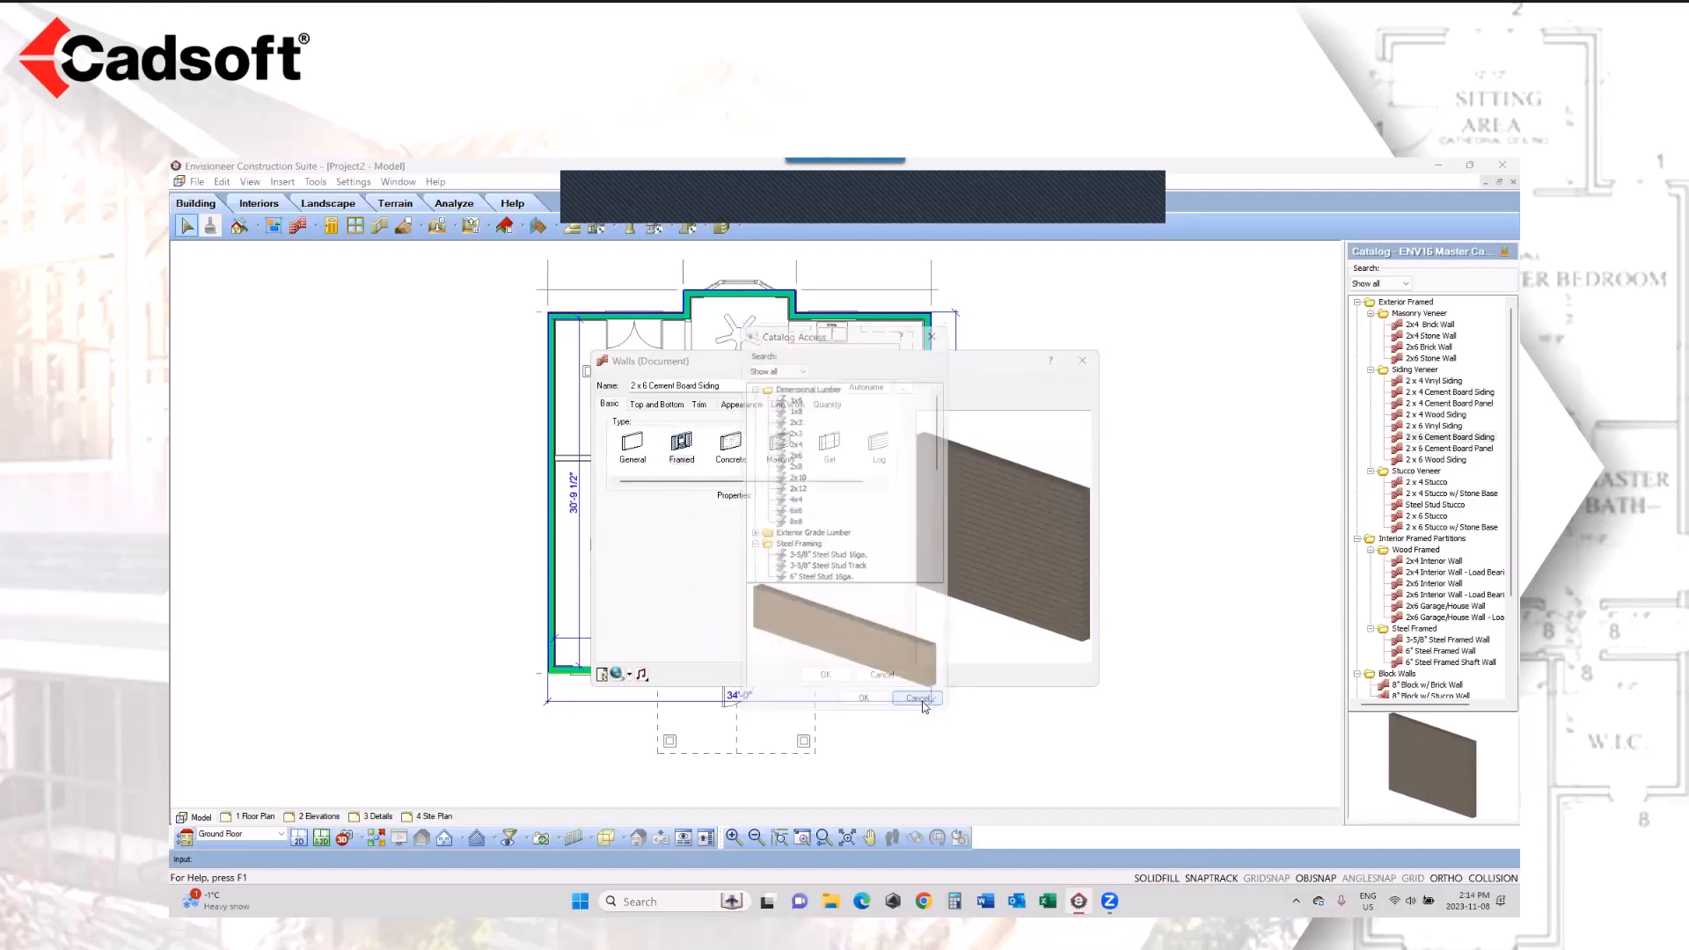
{"action": "left_click", "coordinate": [882, 668]}
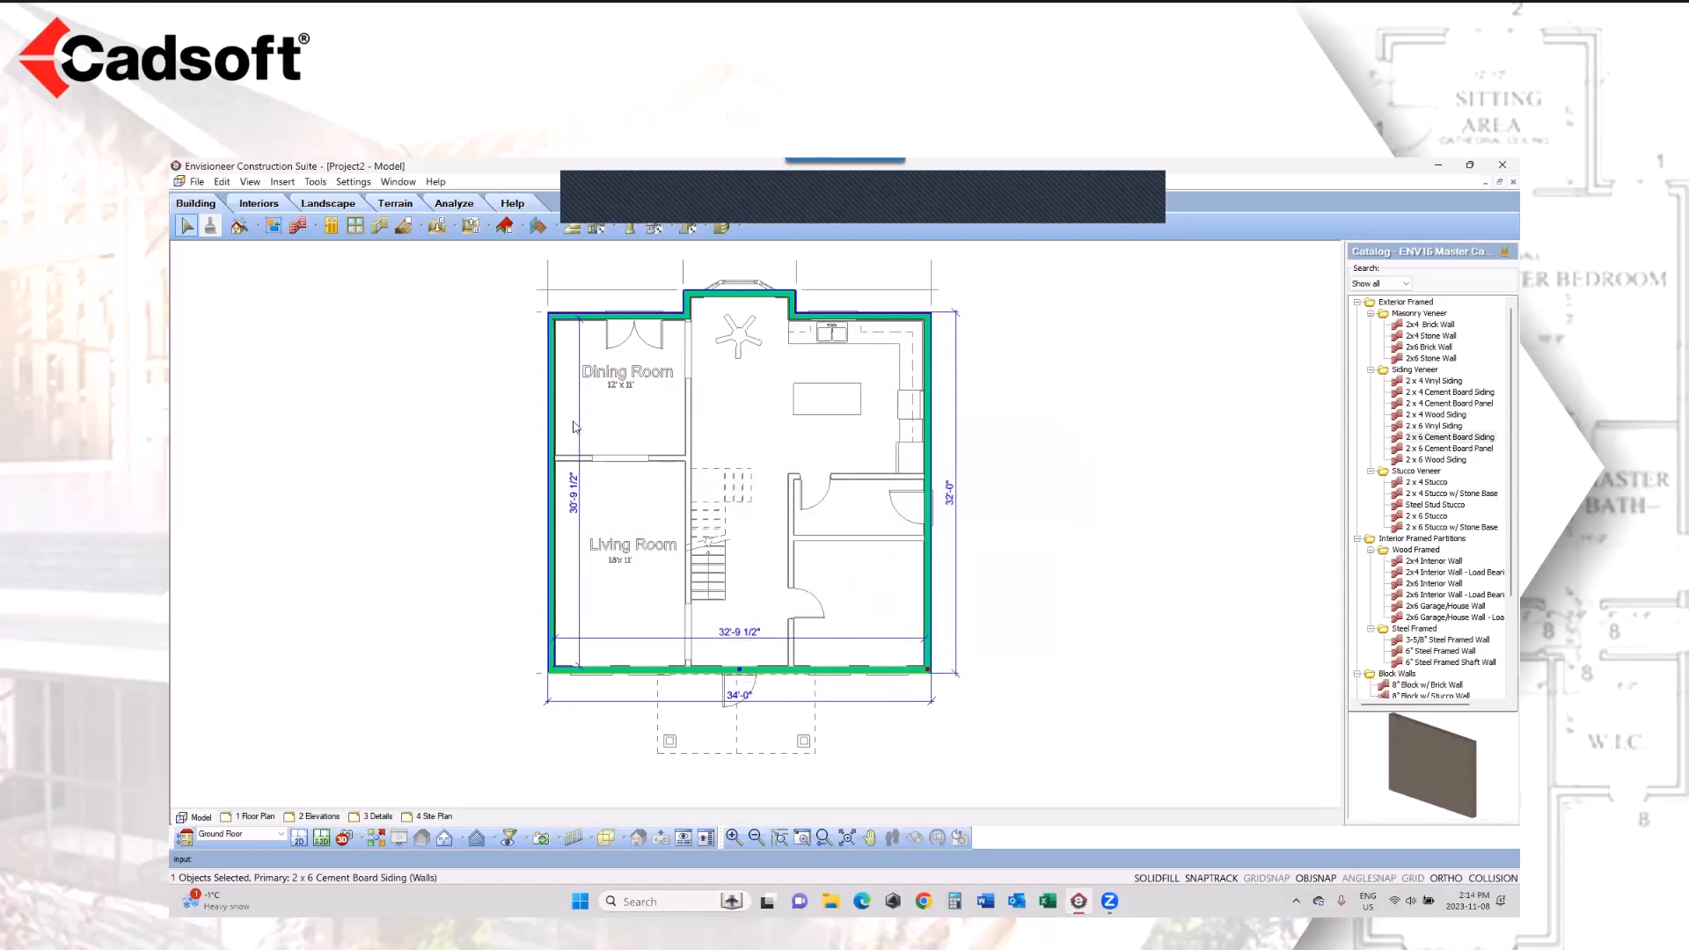
Step: Open the wall infill library from the Ground Floor's framing options in the building locations
{"action": "left_click", "coordinate": [354, 182]}
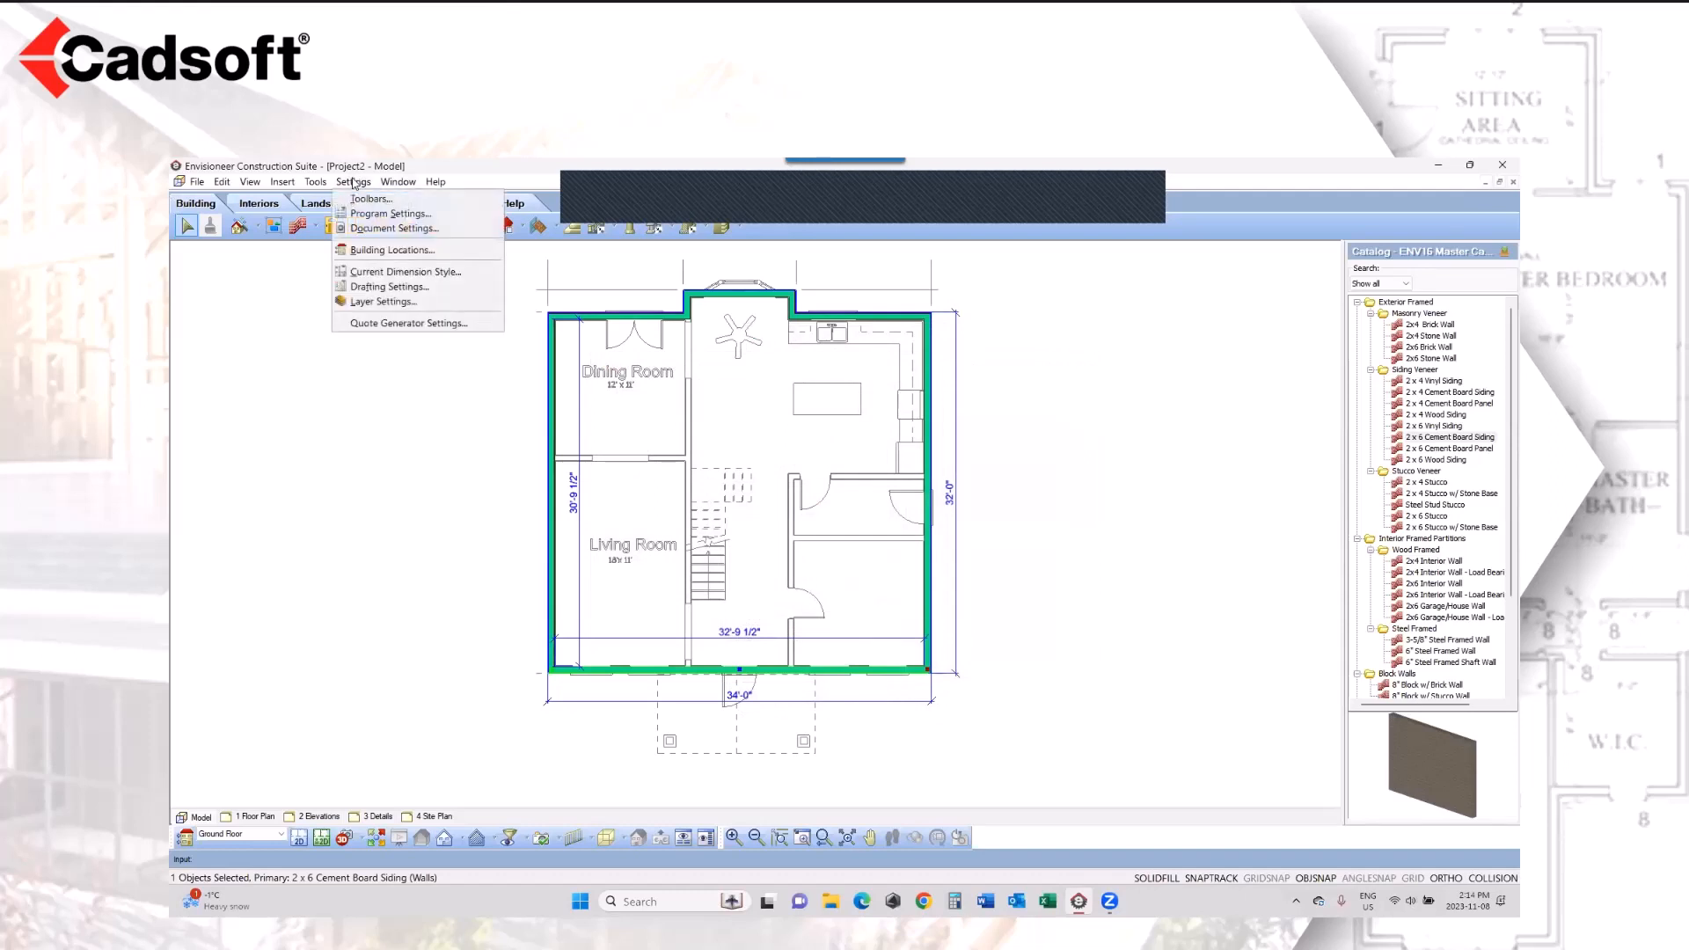
{"action": "left_click", "coordinate": [366, 250]}
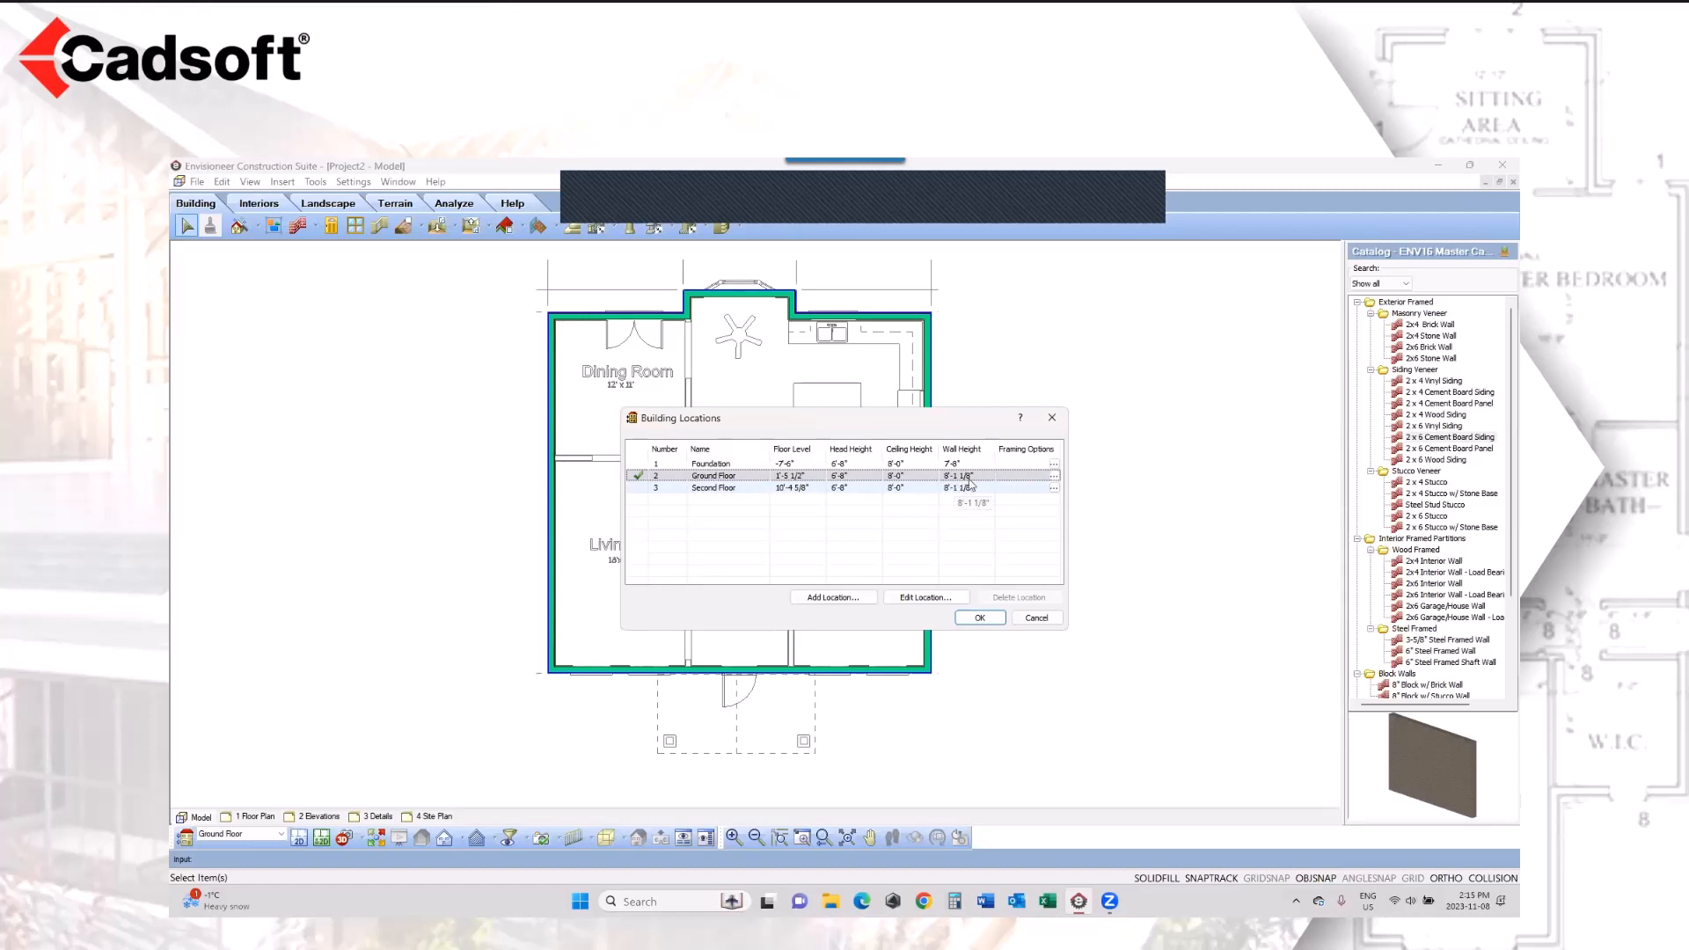
{"action": "left_click", "coordinate": [1054, 476]}
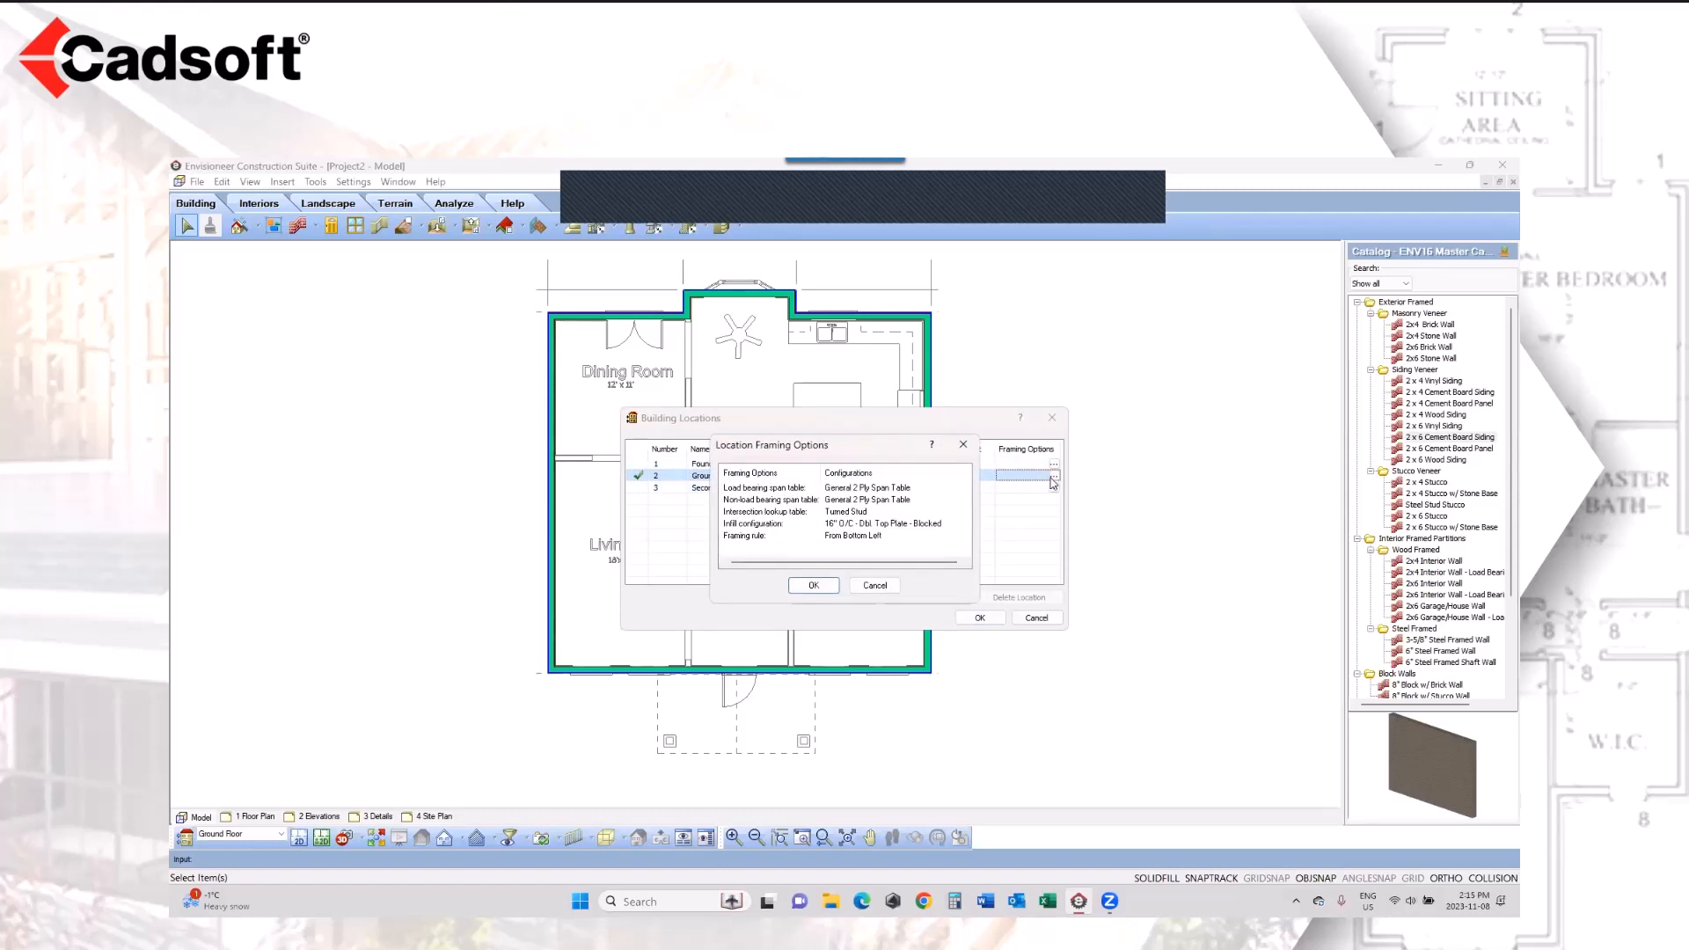
{"action": "double_click", "coordinate": [860, 524]}
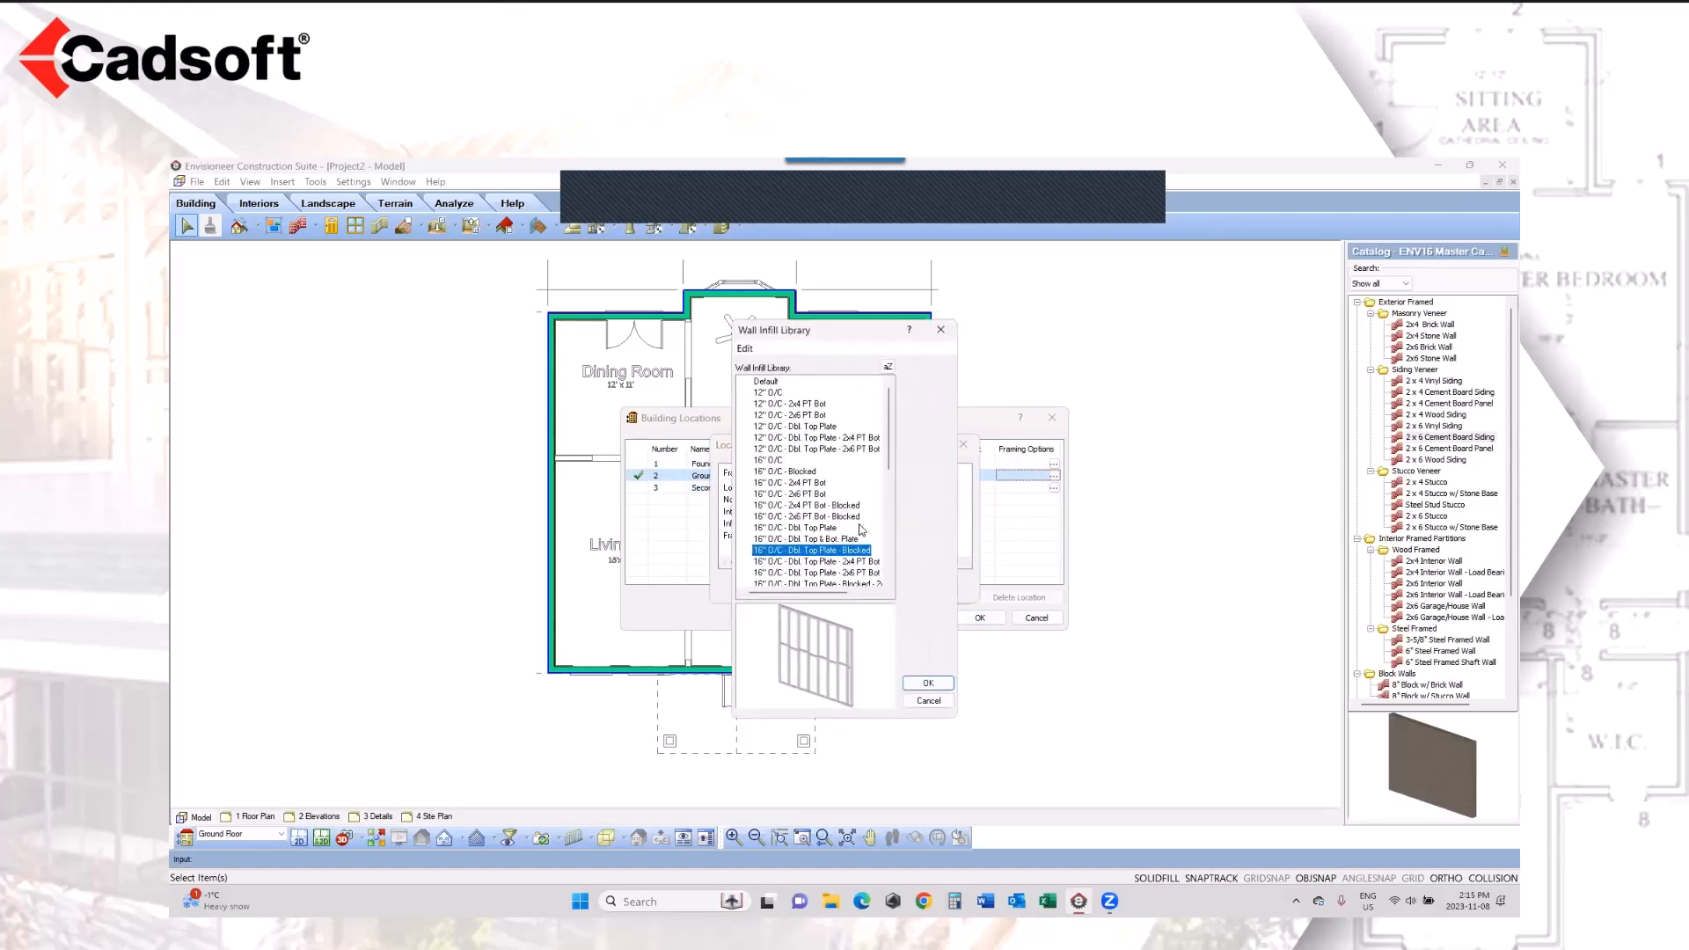
Step: Compare the 16" O/C - Dbl. Top Plate infill with its Blocked version, and close the building locations without changes
{"action": "left_click_drag", "start_coordinate": [818, 665], "coordinate": [820, 667]}
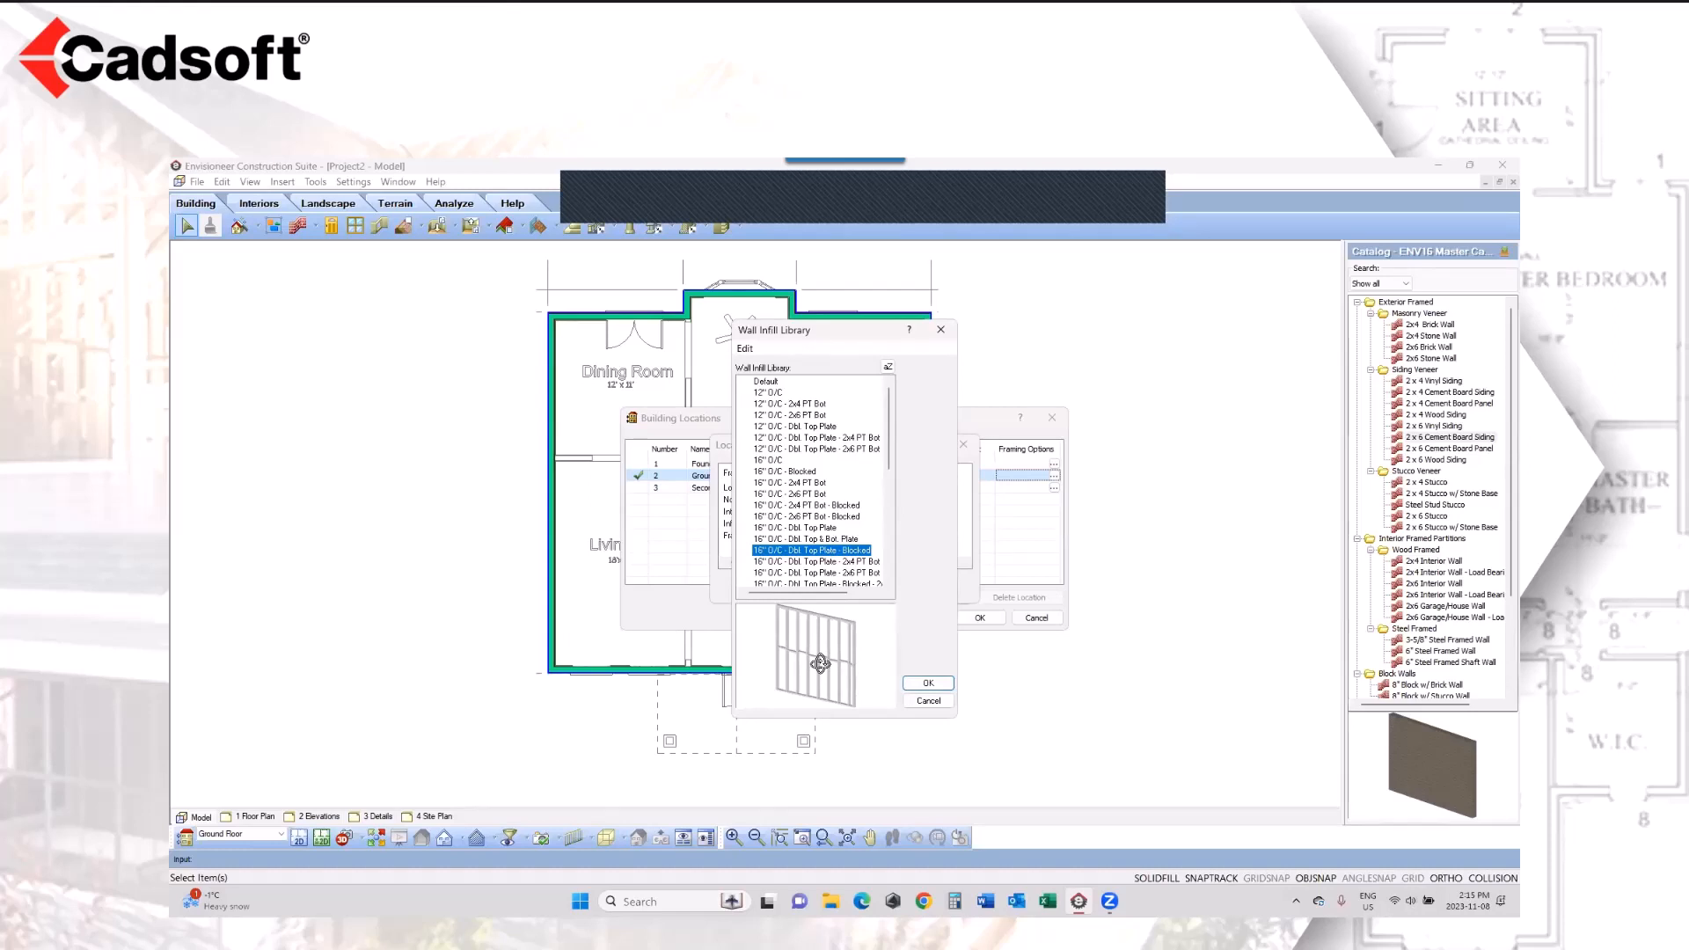
{"action": "left_click", "coordinate": [818, 528]}
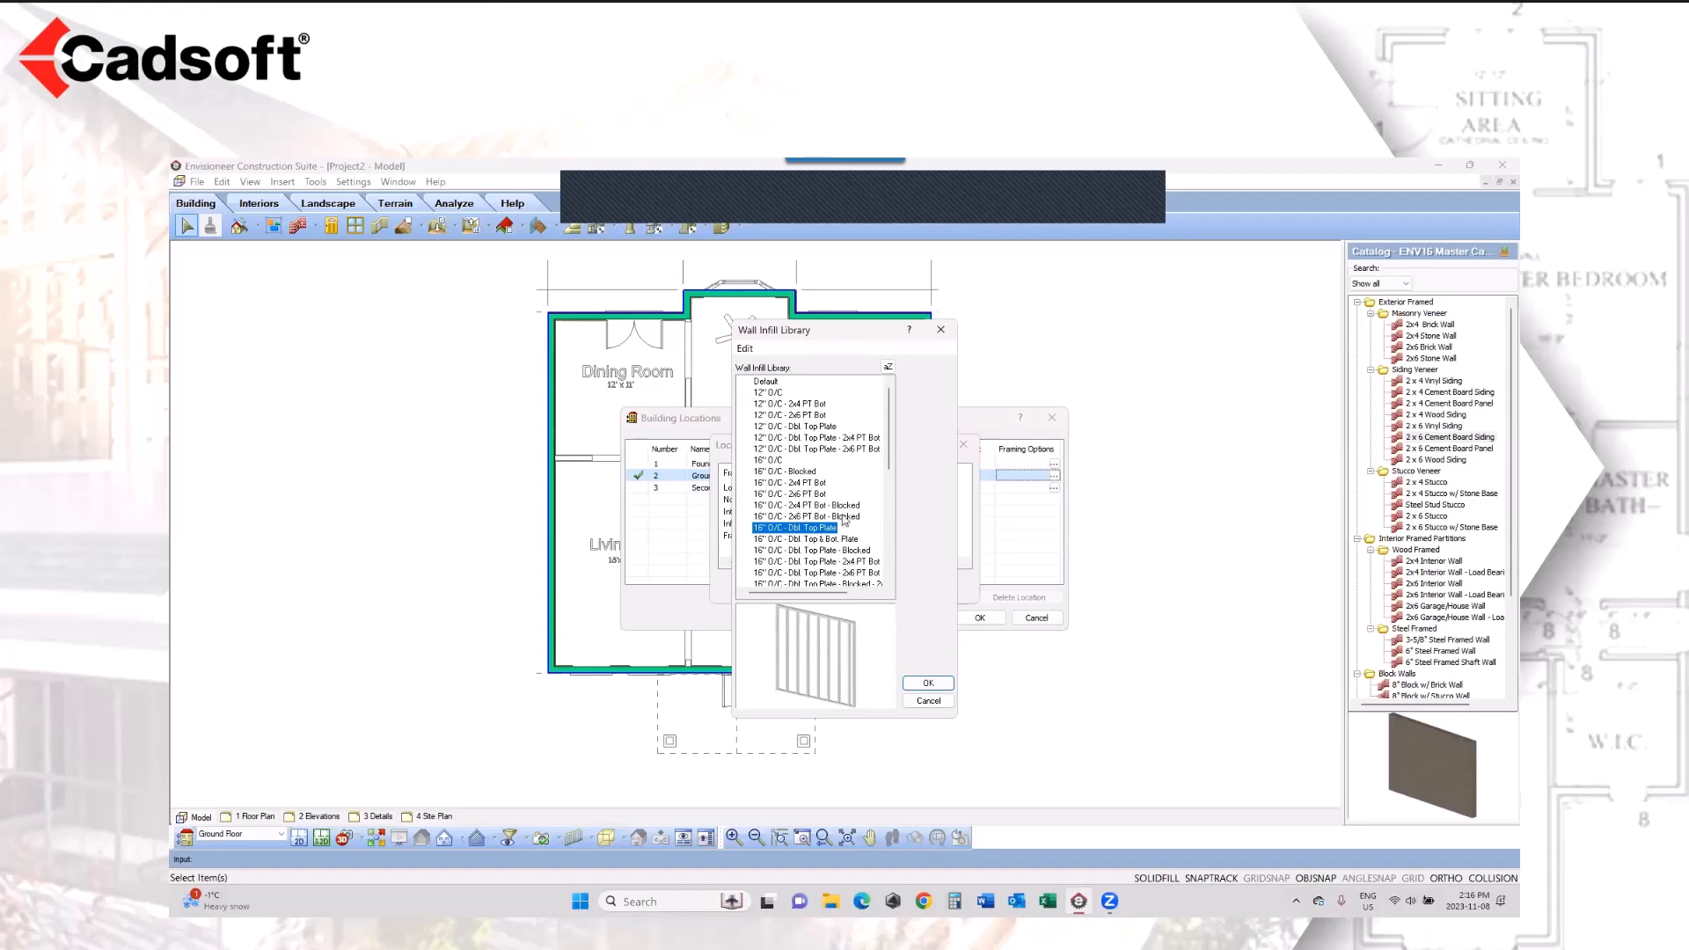
{"action": "left_click", "coordinate": [844, 553]}
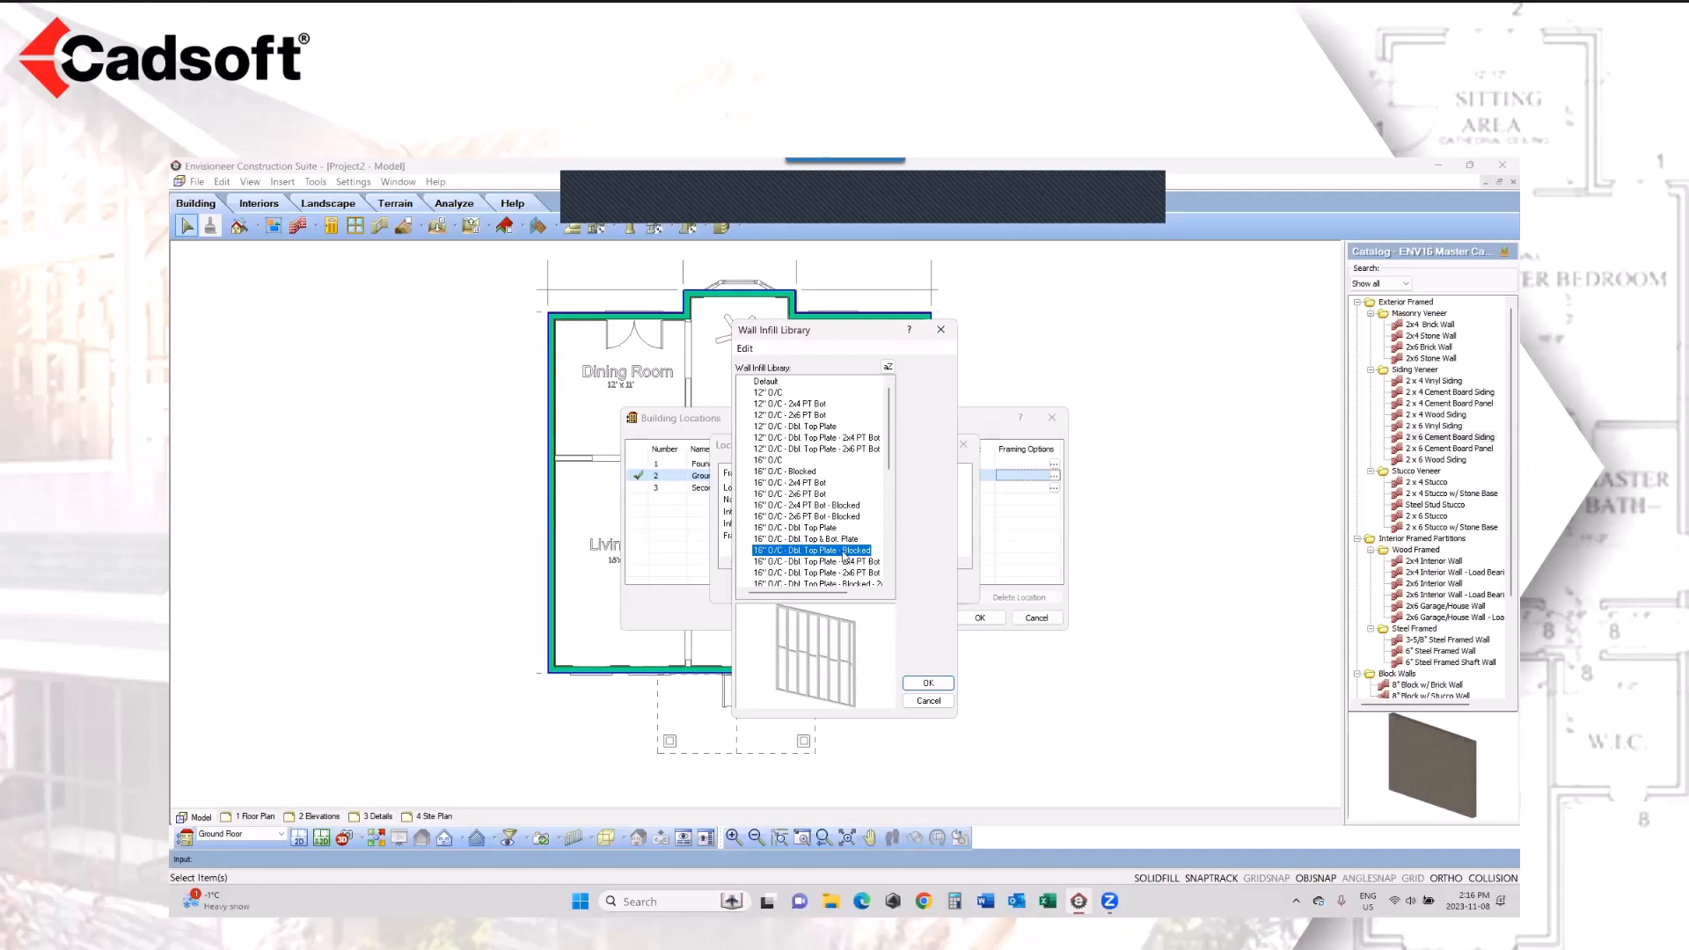
{"action": "left_click", "coordinate": [928, 683]}
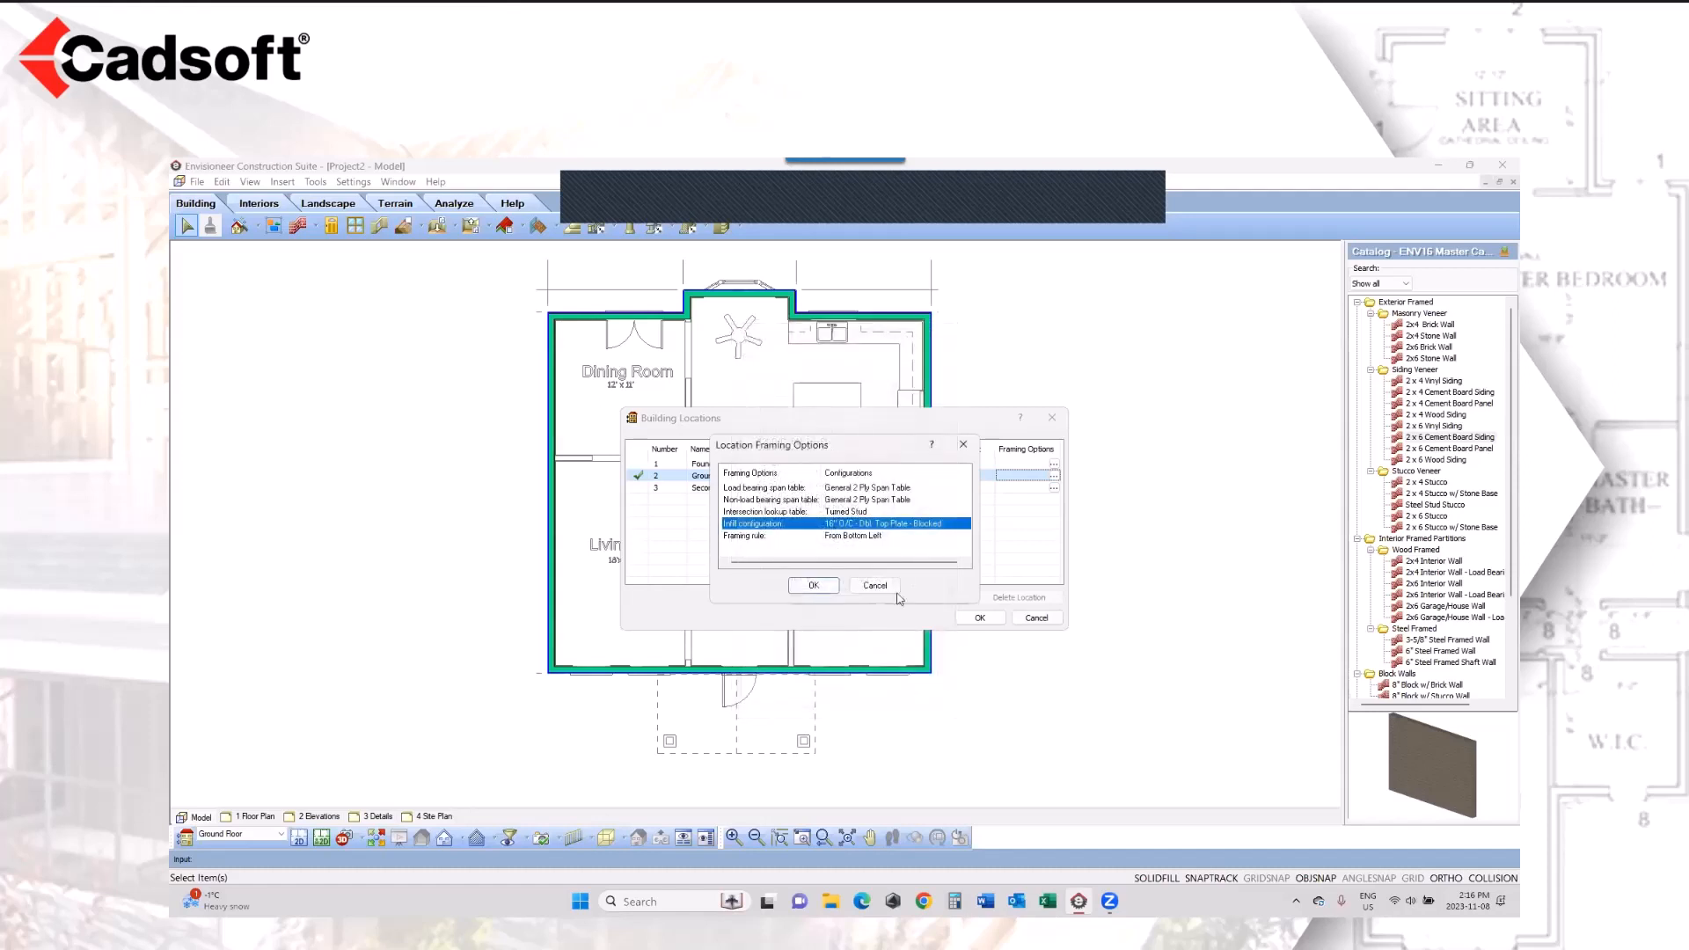
{"action": "left_click", "coordinate": [890, 584]}
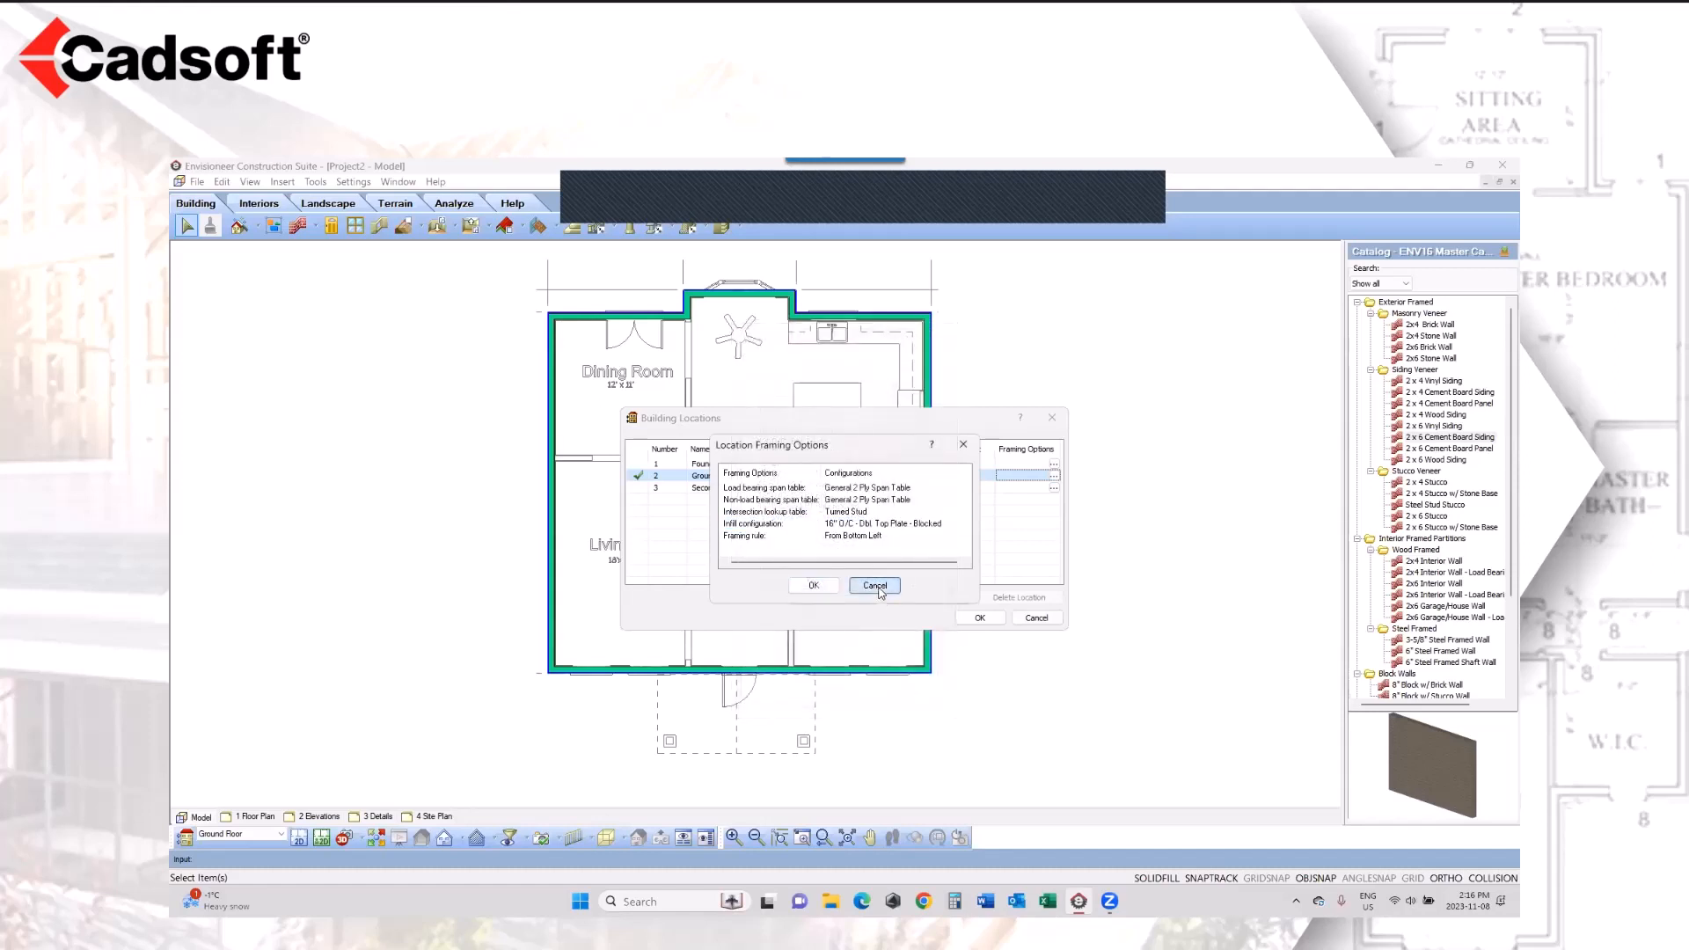
{"action": "left_click", "coordinate": [1035, 618]}
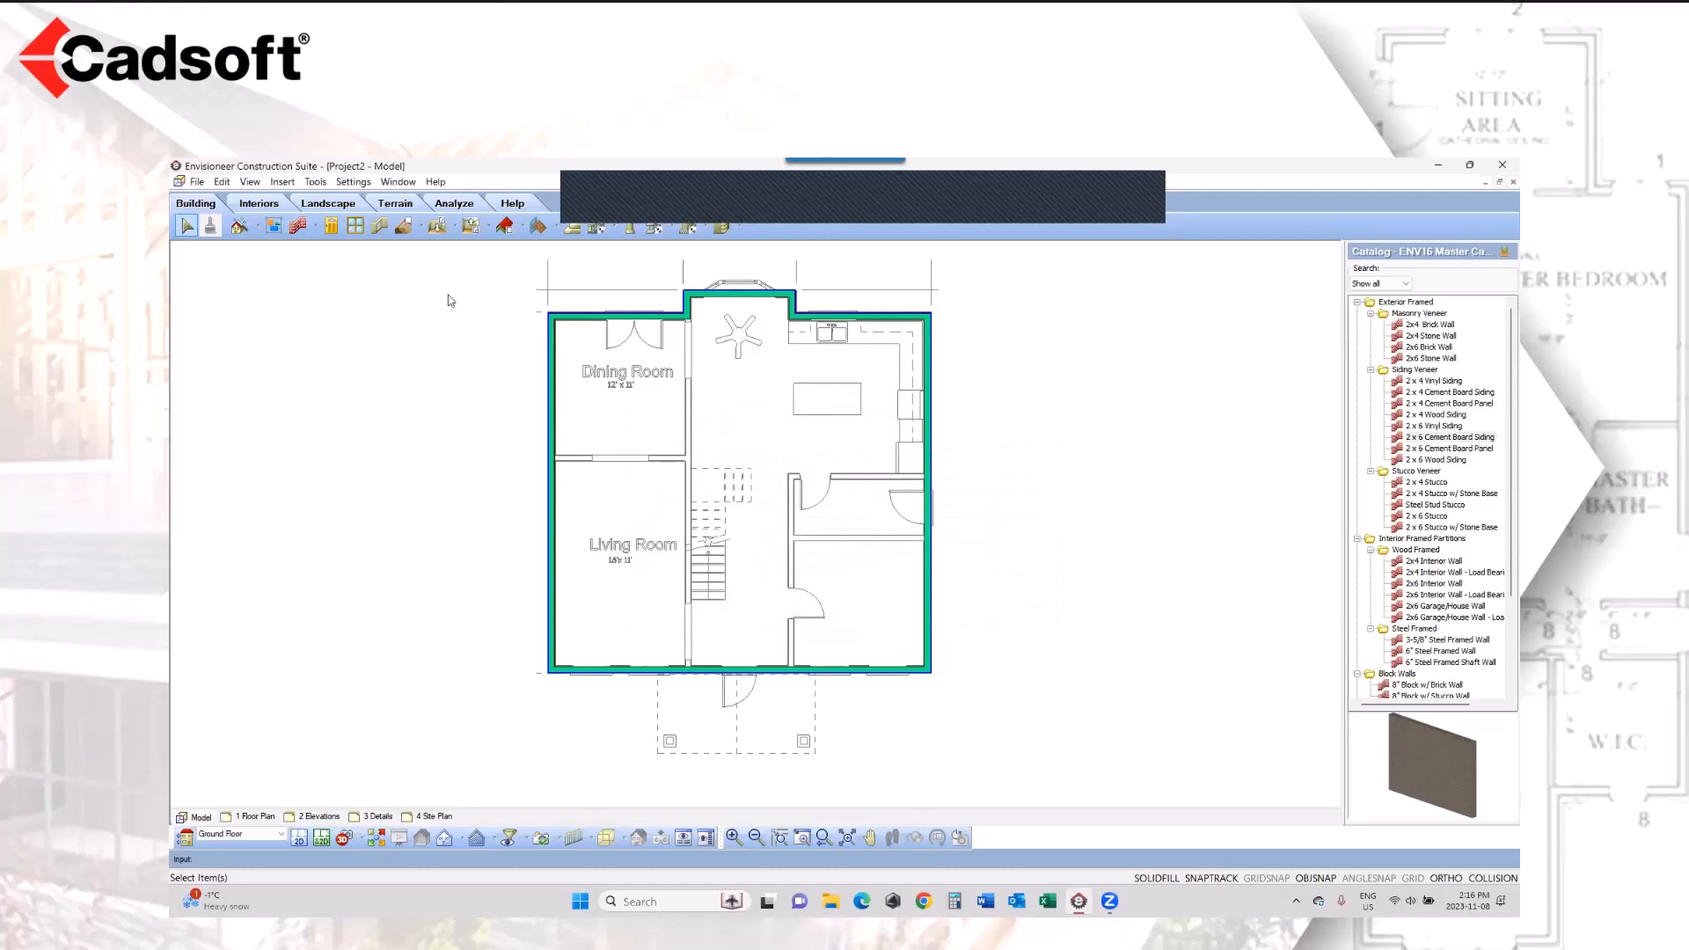
Step: Insert a 36" Steel Door - 2x4 Wall in the front exterior wall at the traced entrance door
{"action": "left_click", "coordinate": [330, 231]}
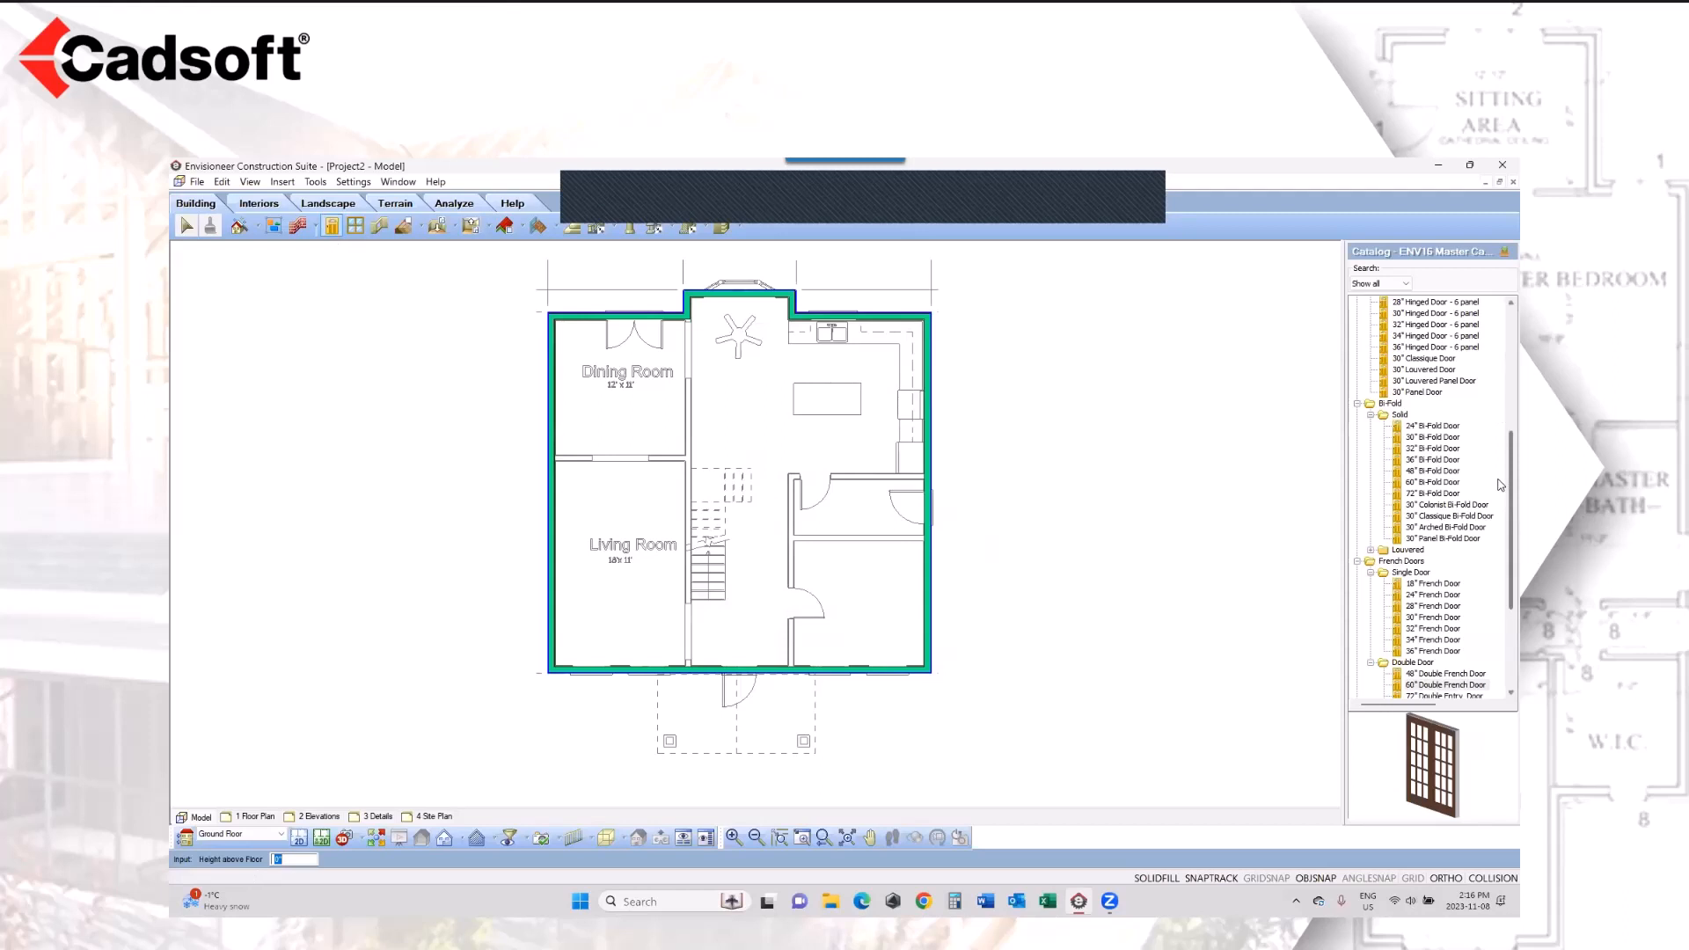
{"action": "scroll", "coordinate": [1501, 485], "scroll_direction": "up", "scroll_amount": 2}
{"action": "scroll", "coordinate": [1496, 440], "scroll_direction": "up", "scroll_amount": 6}
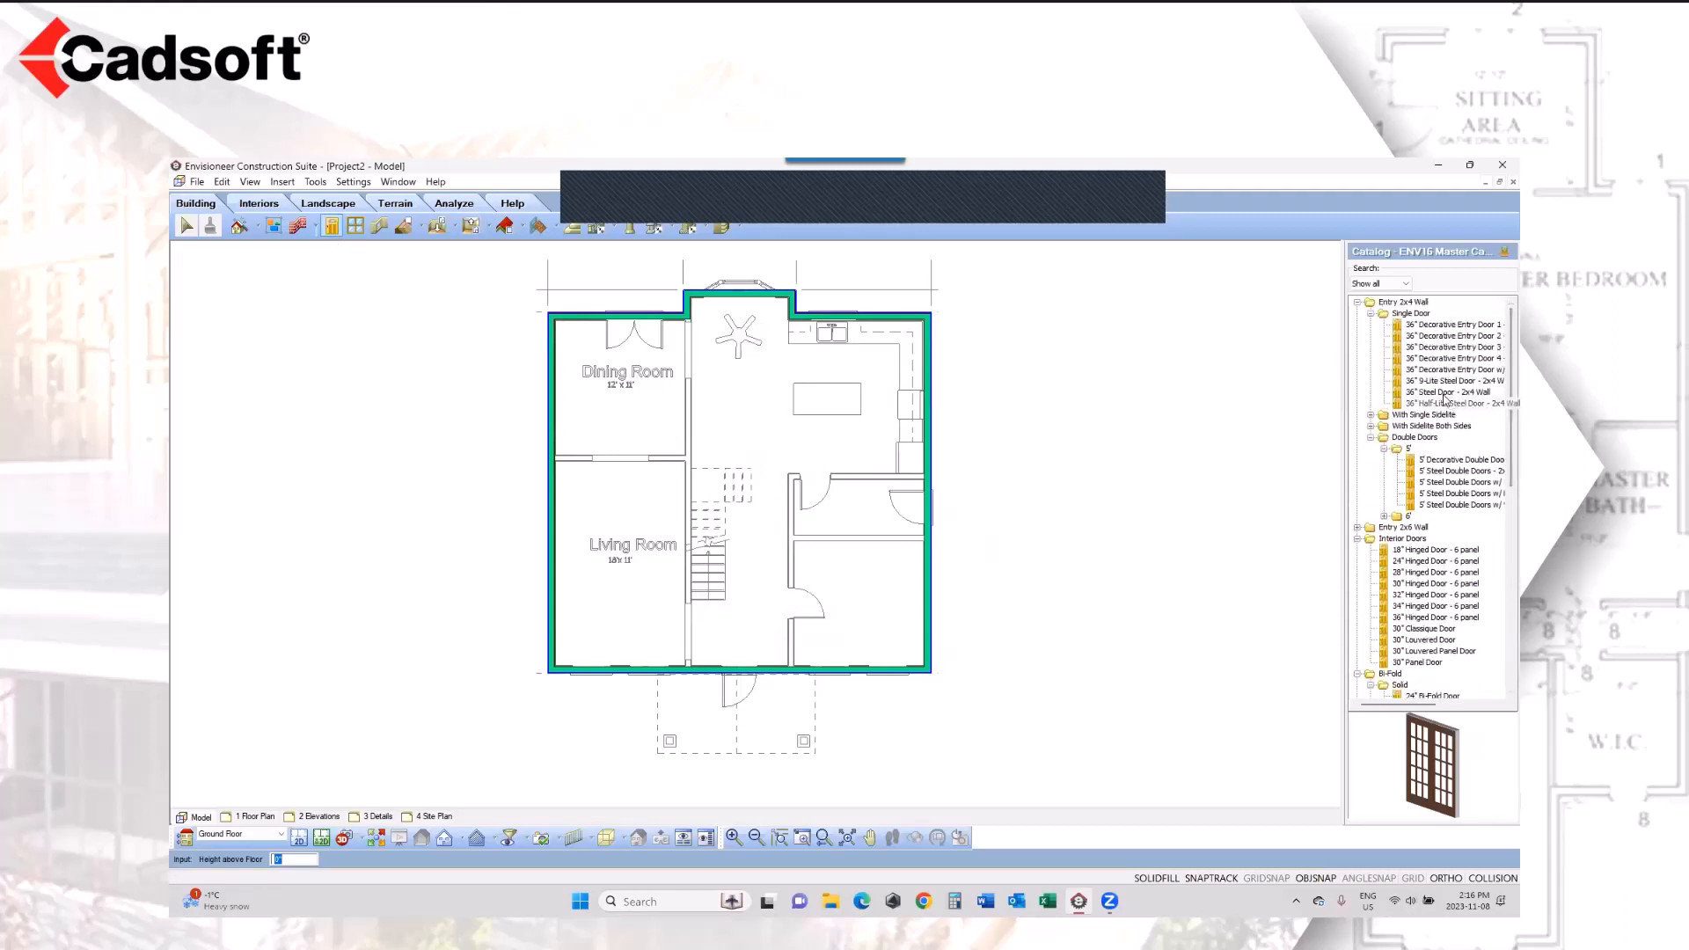
{"action": "left_click", "coordinate": [1448, 392]}
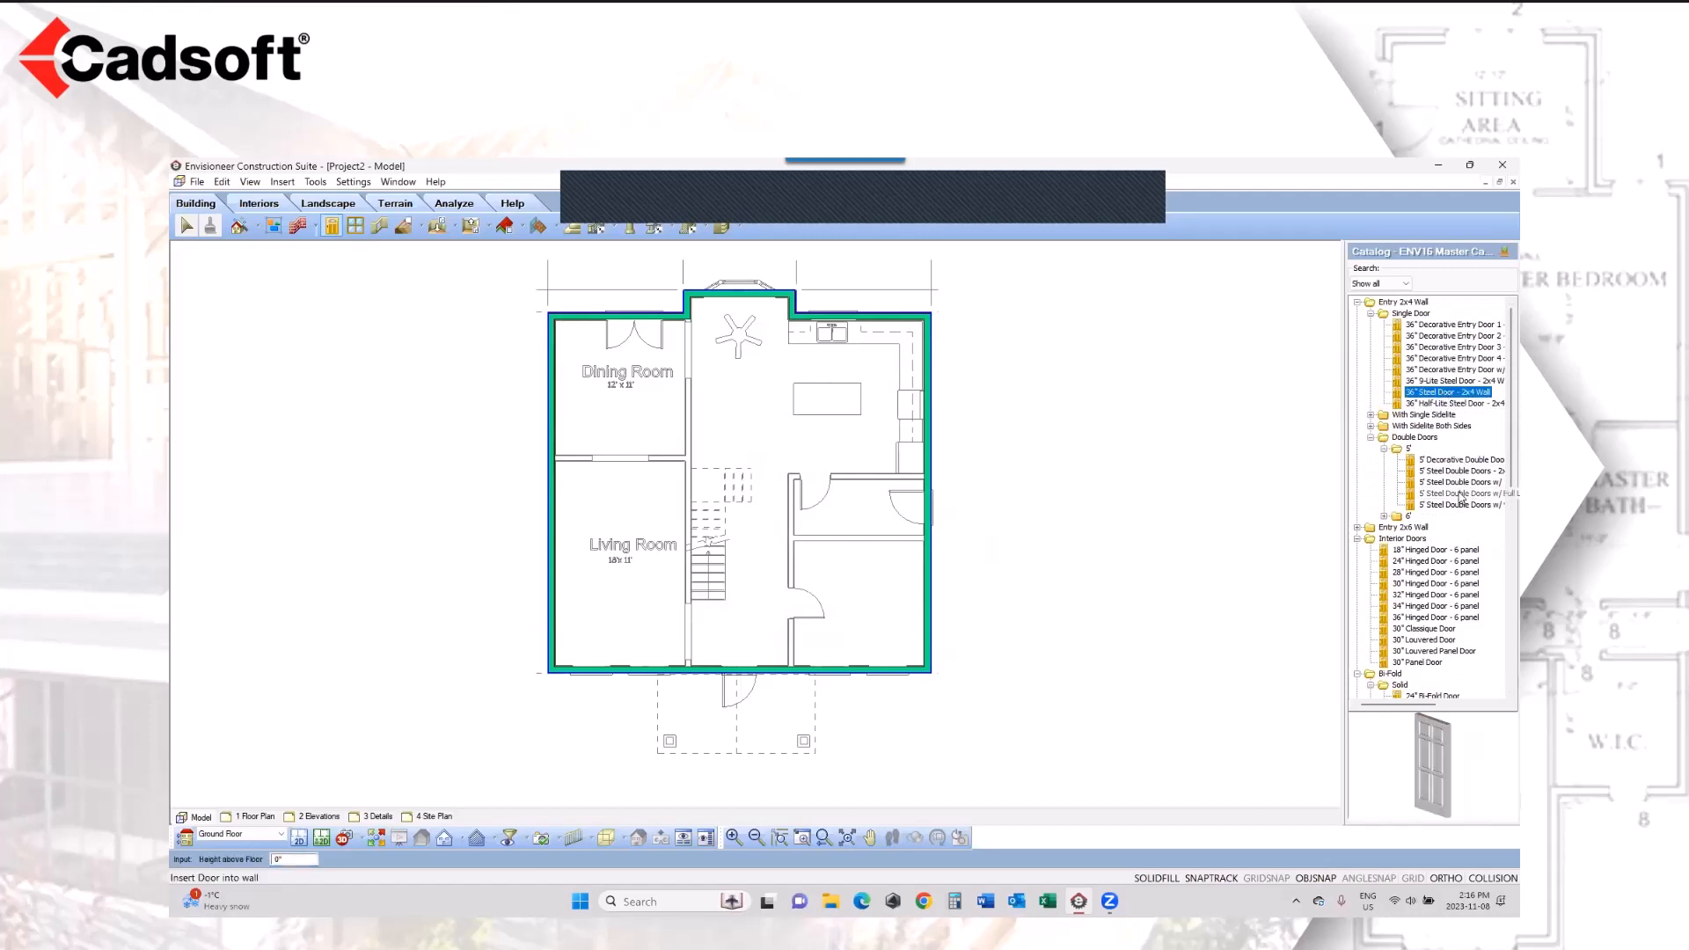
{"action": "left_click", "coordinate": [746, 682]}
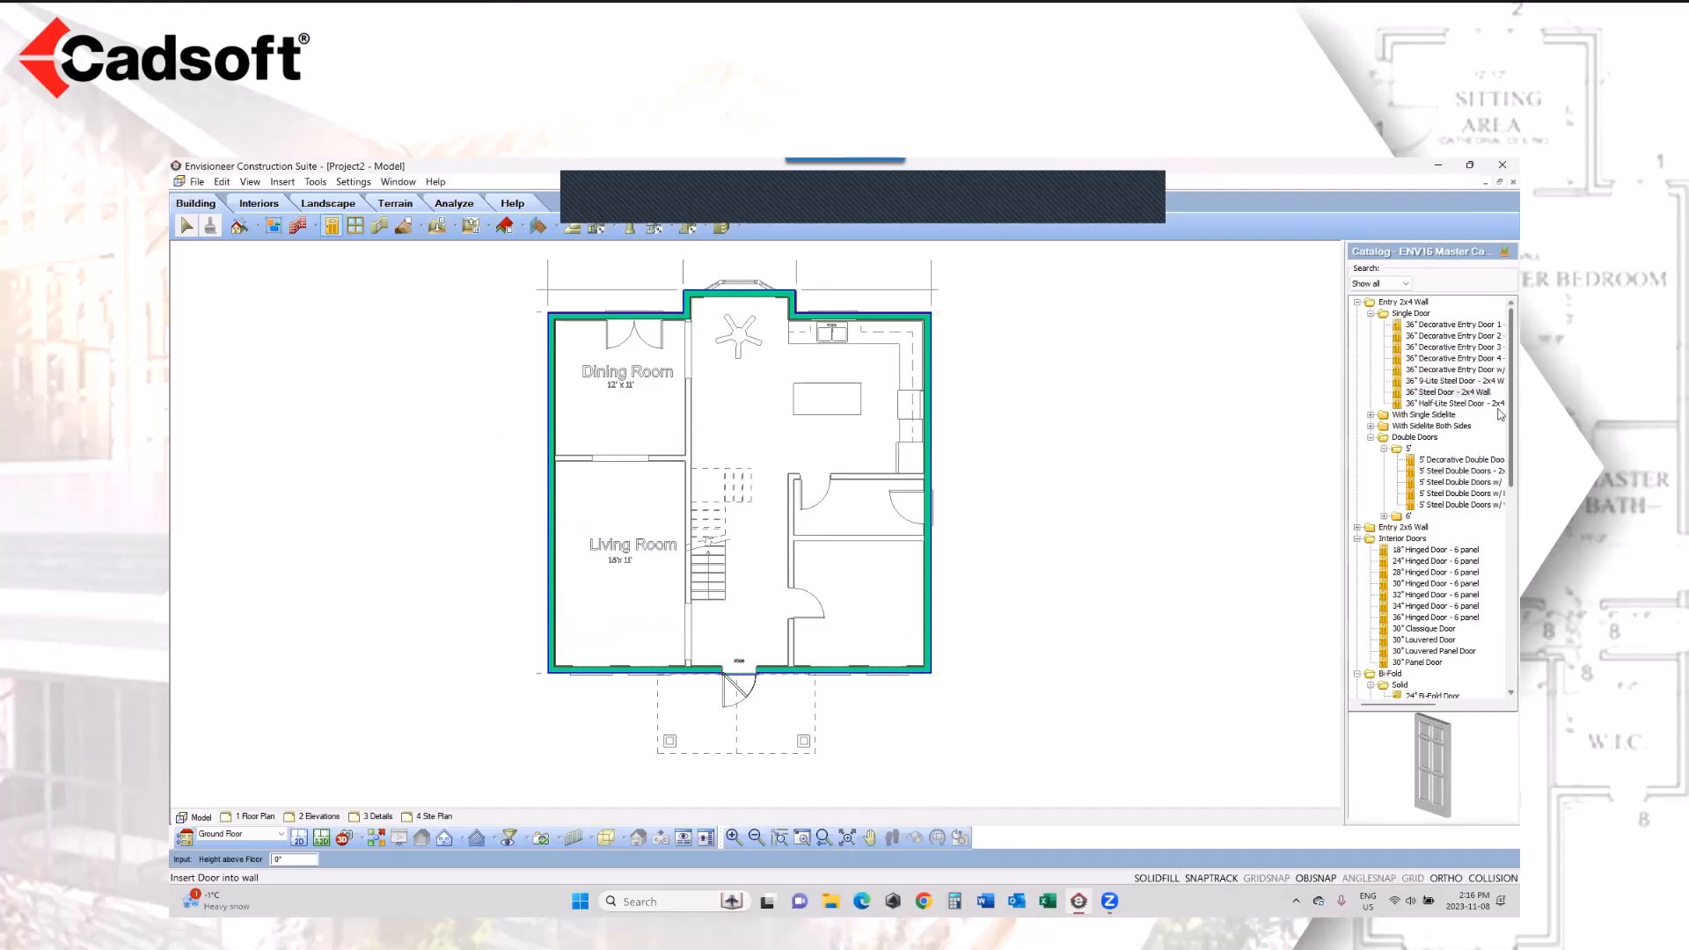
Step: Insert a 60" Double French Door in the Dining Room's exterior wall over the traced double door
{"action": "scroll", "coordinate": [1495, 546], "scroll_direction": "down", "scroll_amount": 10}
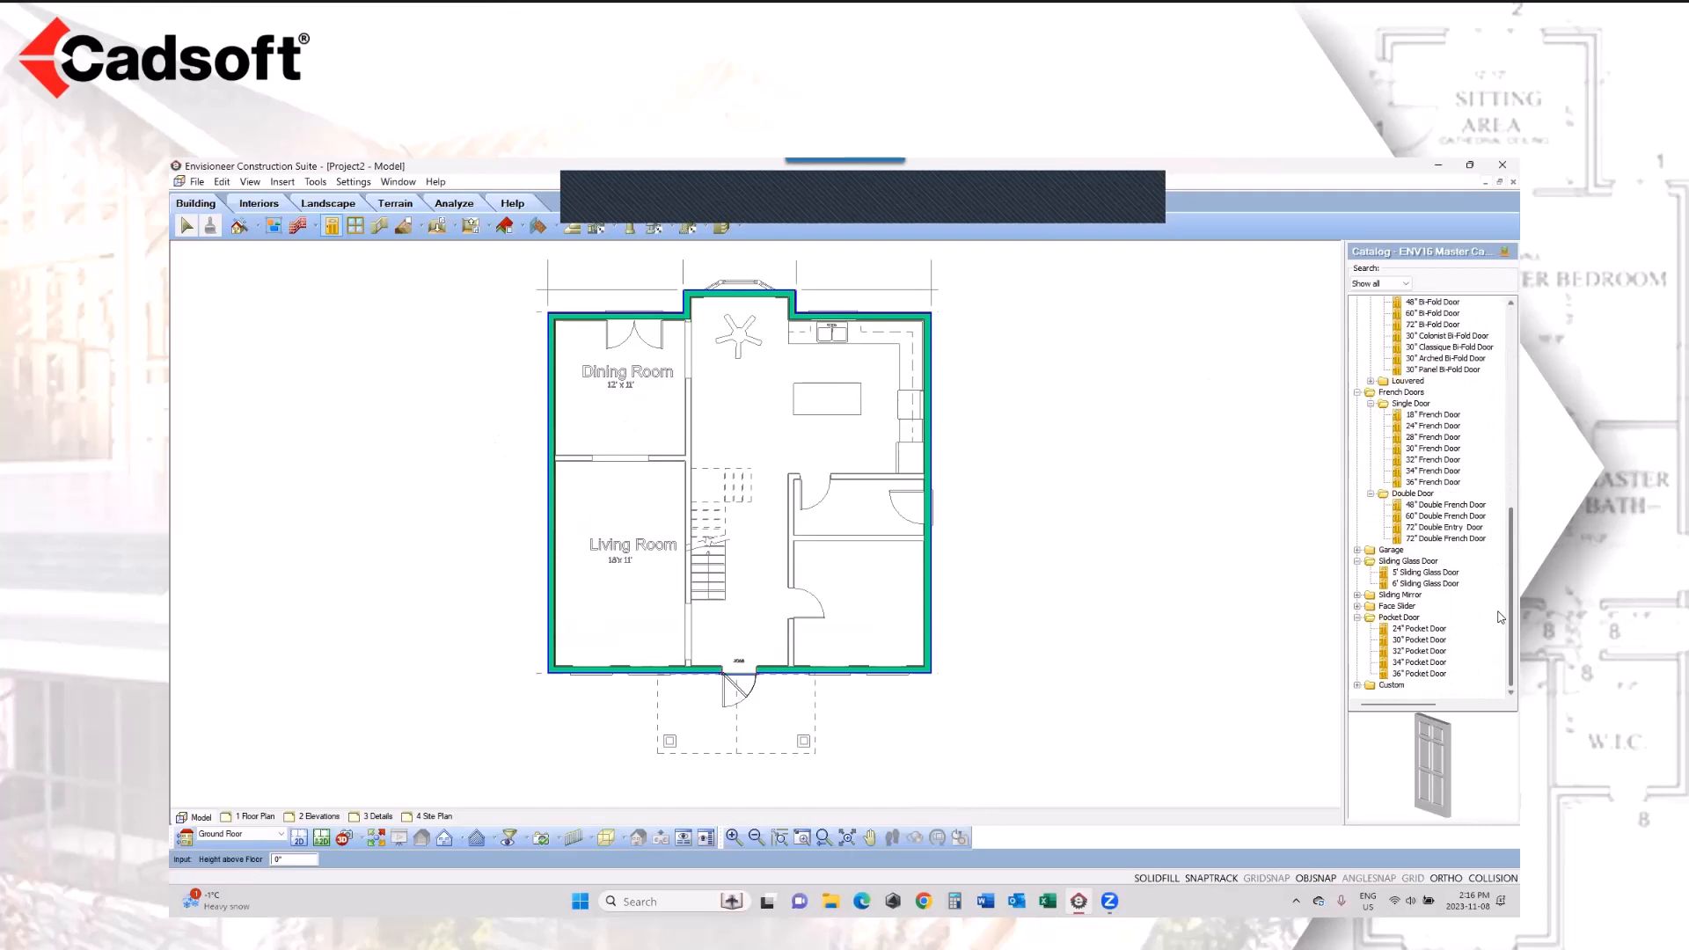
{"action": "left_click", "coordinate": [1446, 516]}
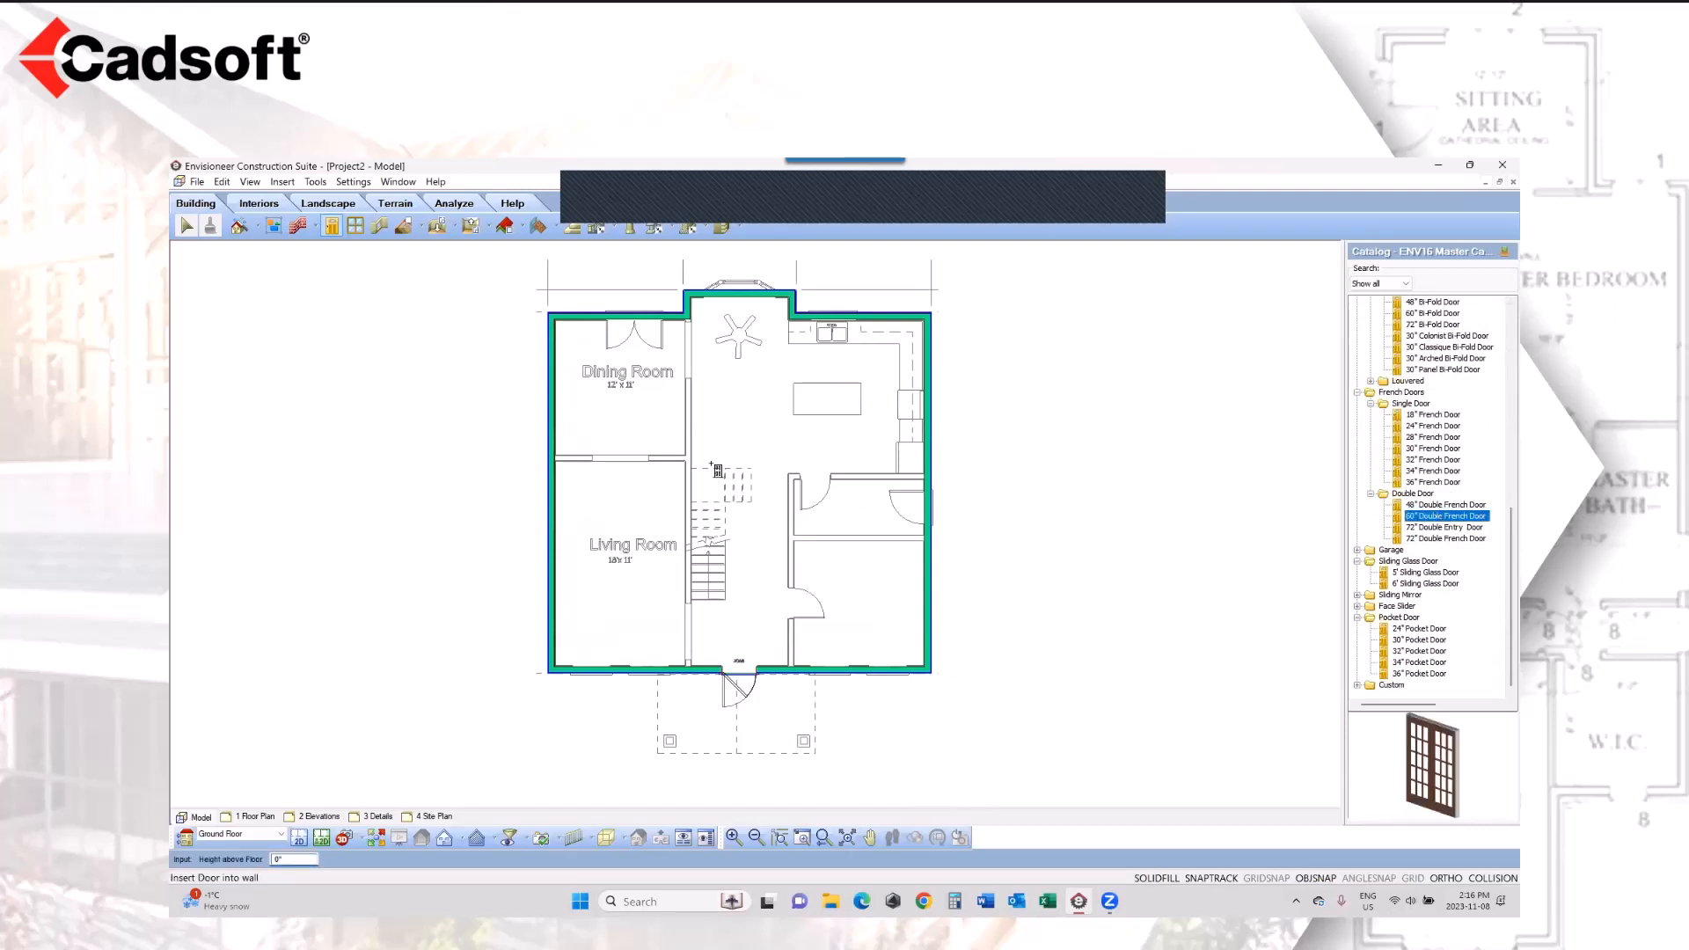
{"action": "left_click", "coordinate": [635, 319]}
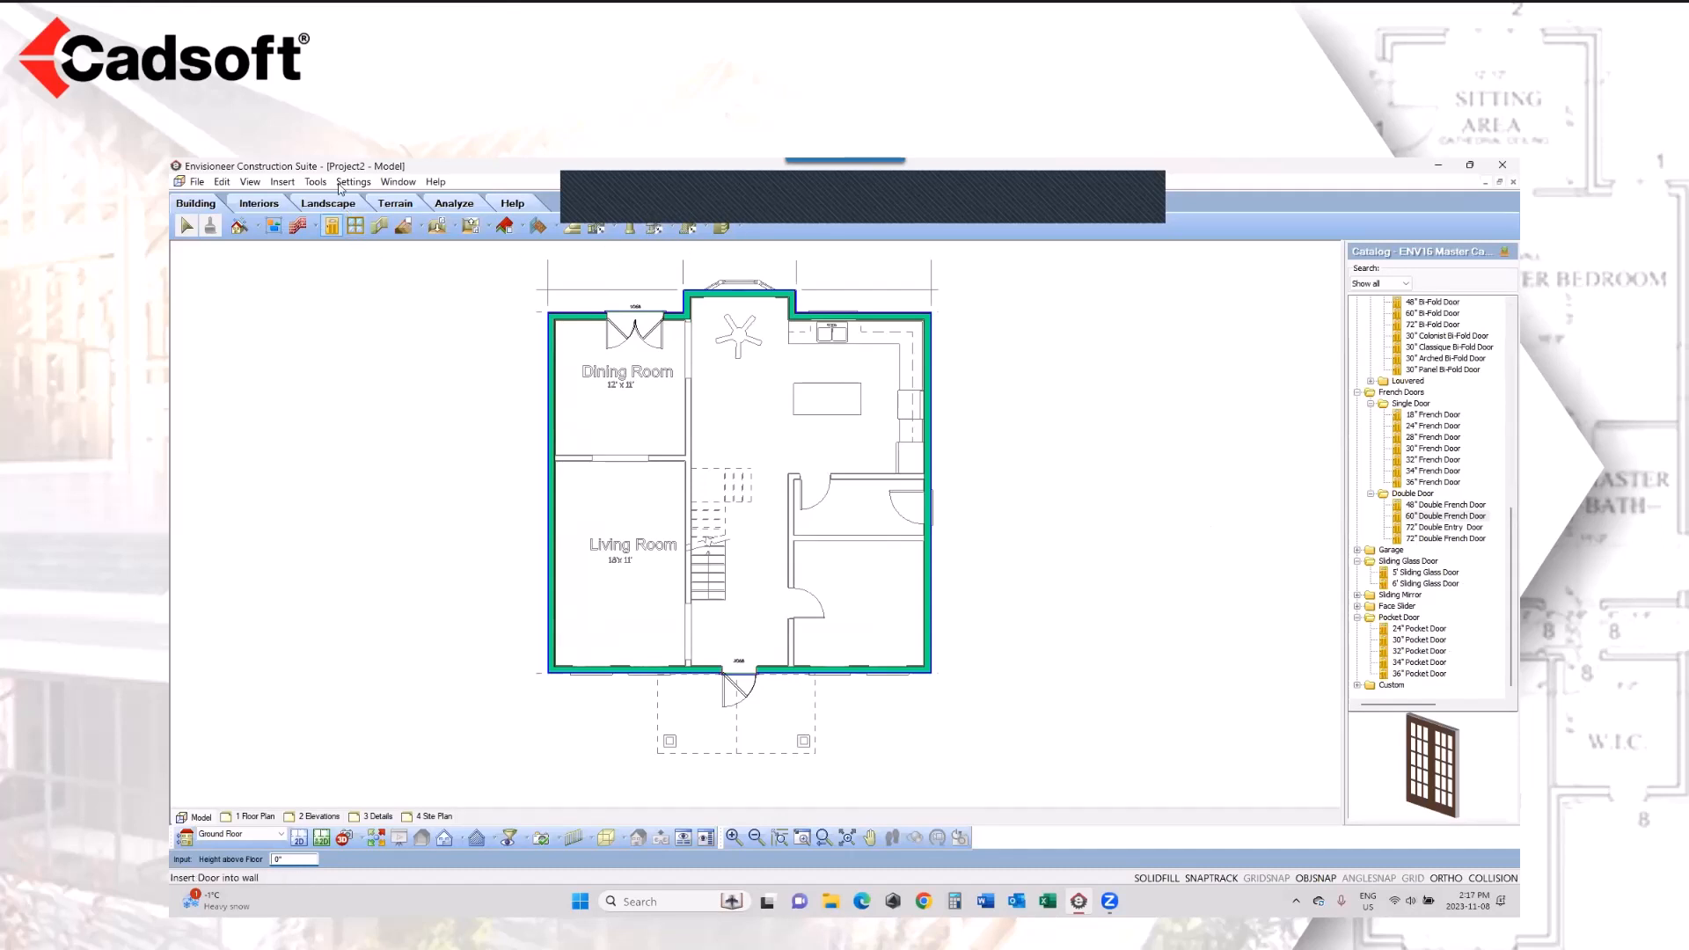
Step: Generate the project estimate, maximize its window, and narrow the part number column so the descriptions sit closer
{"action": "left_click", "coordinate": [316, 182]}
{"action": "mouse_move", "coordinate": [333, 252]}
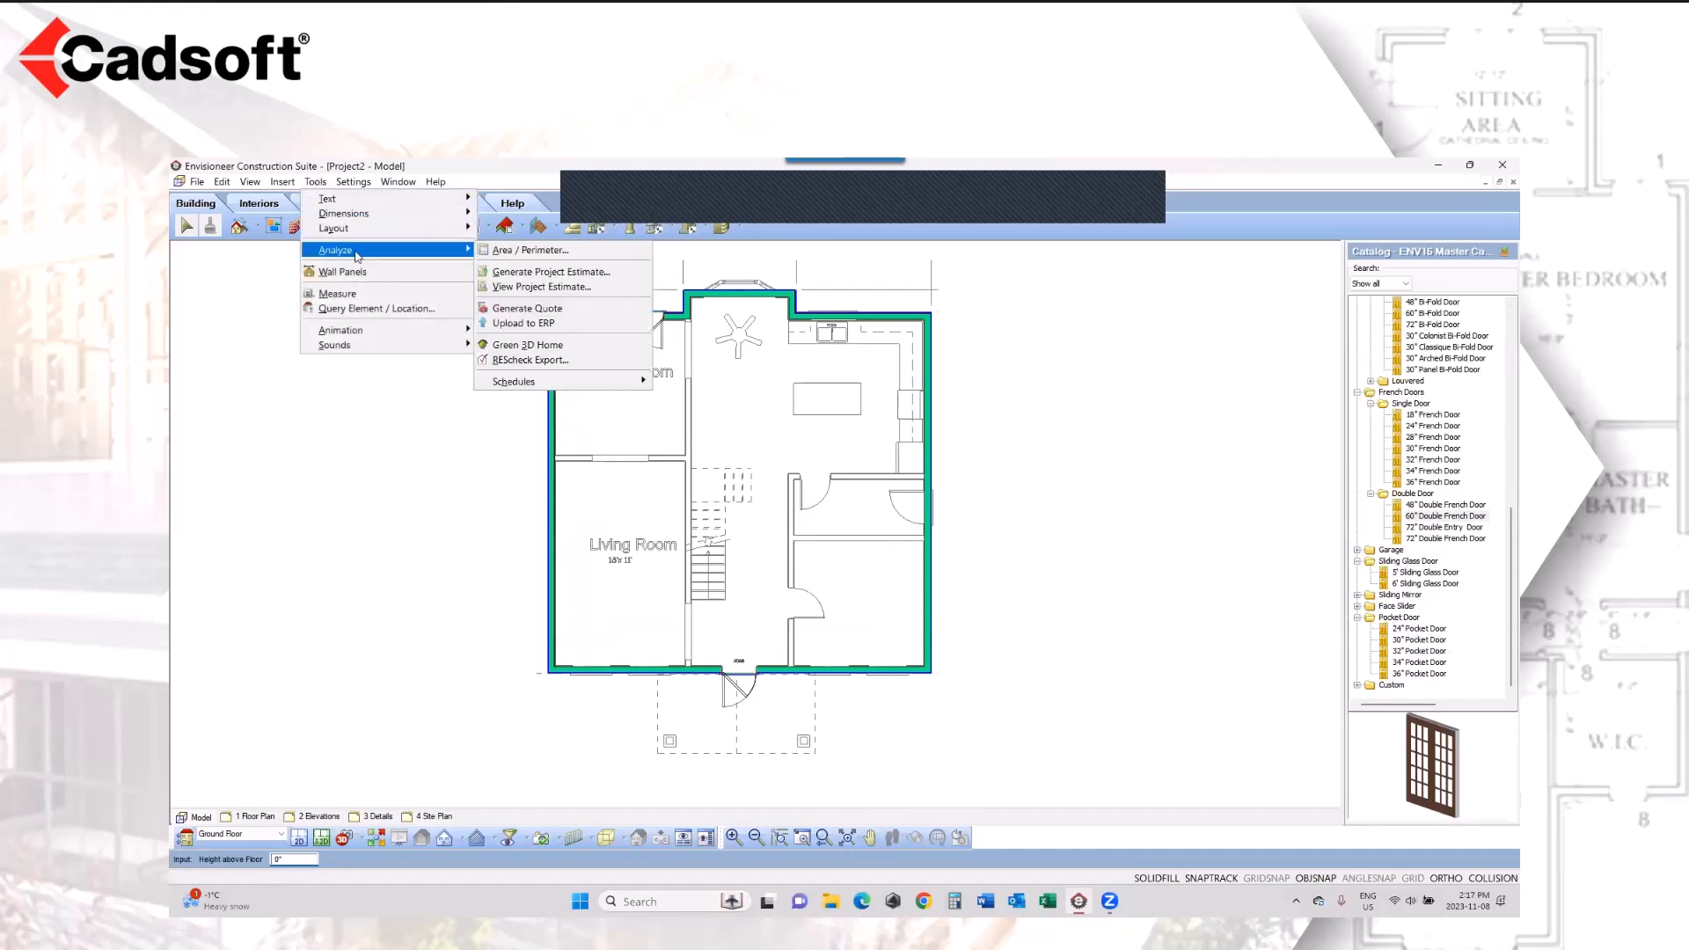
{"action": "left_click", "coordinate": [570, 272]}
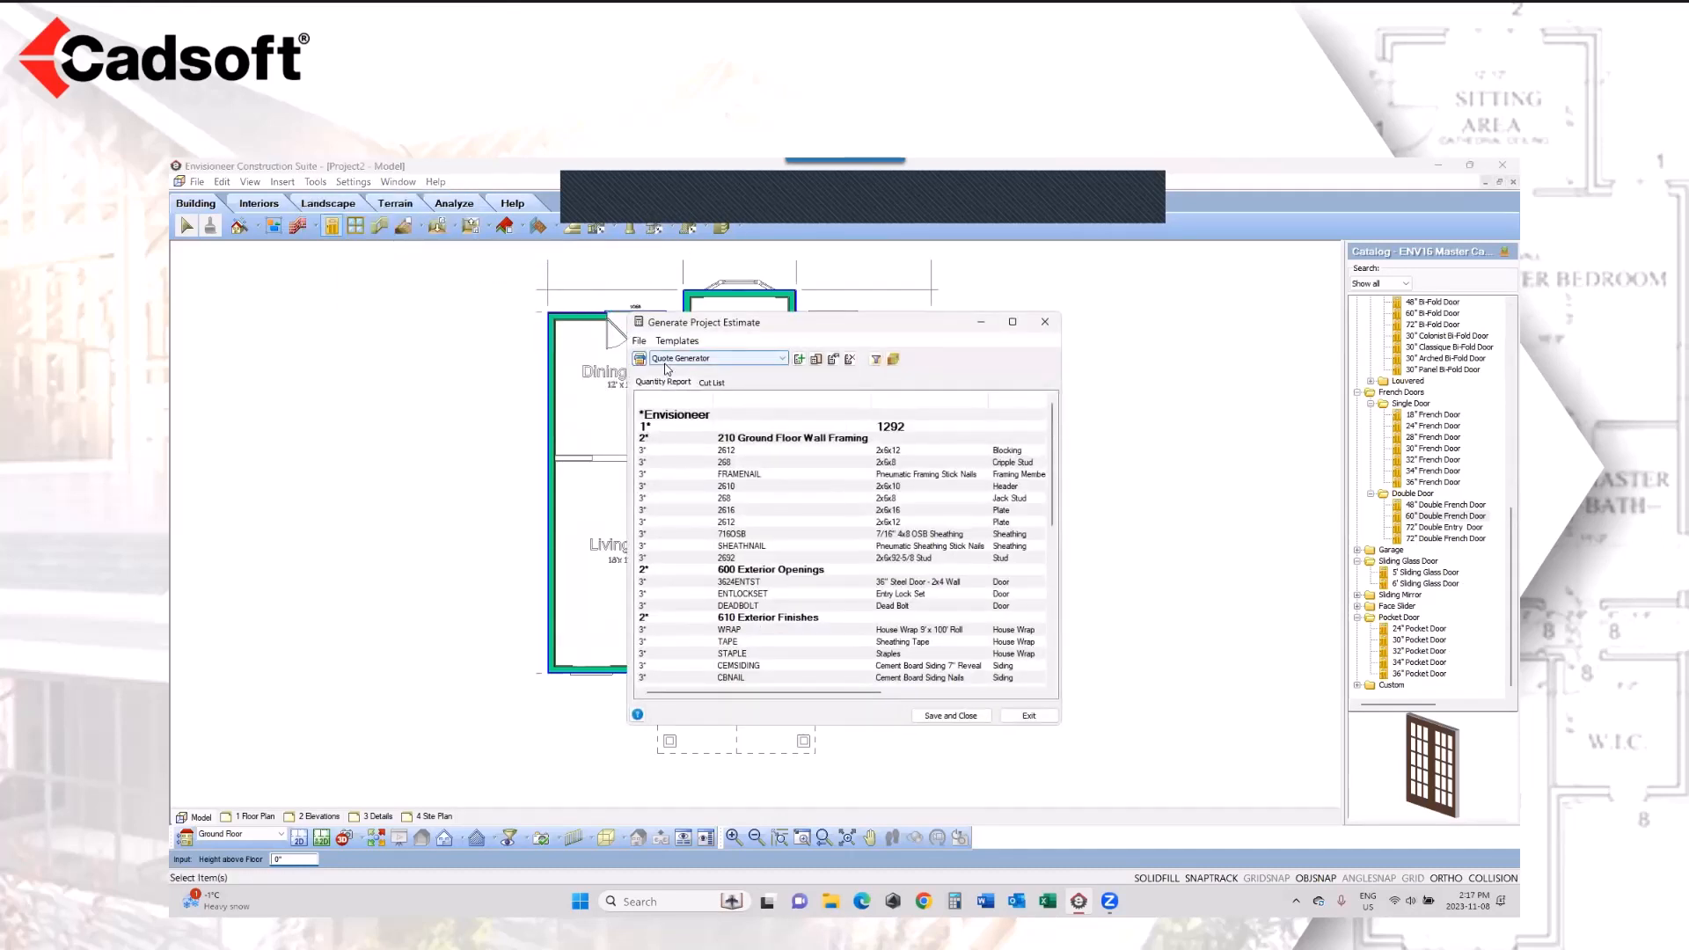
{"action": "left_click", "coordinate": [1012, 322]}
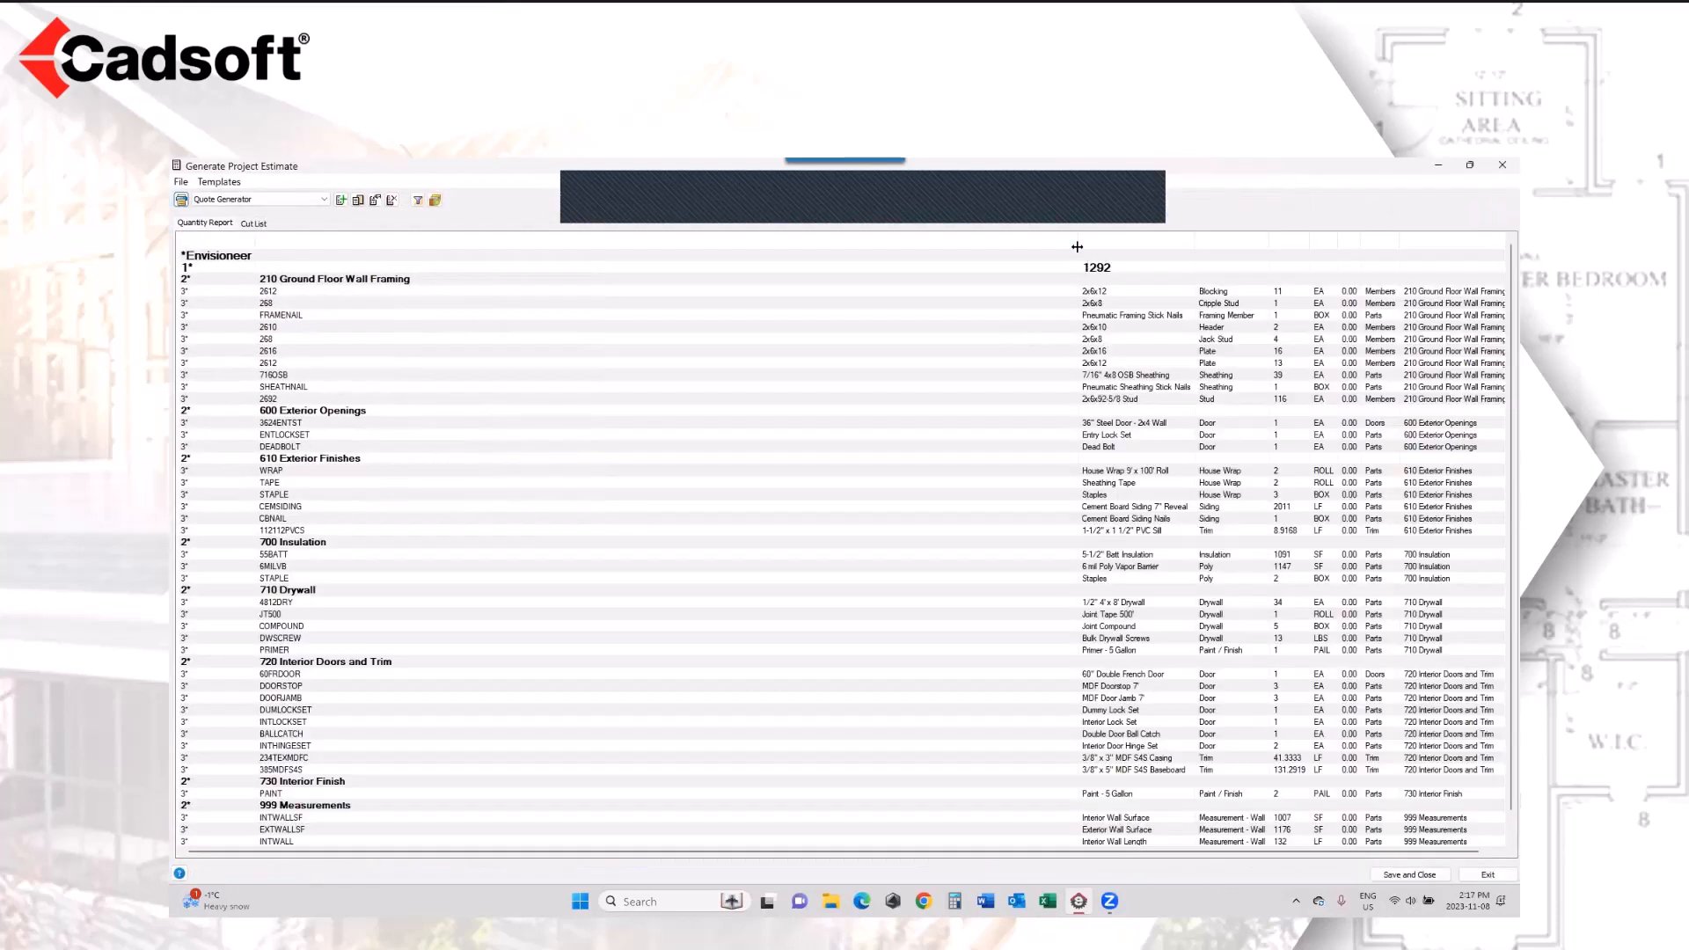
{"action": "left_click_drag", "start_coordinate": [1035, 250], "coordinate": [554, 299]}
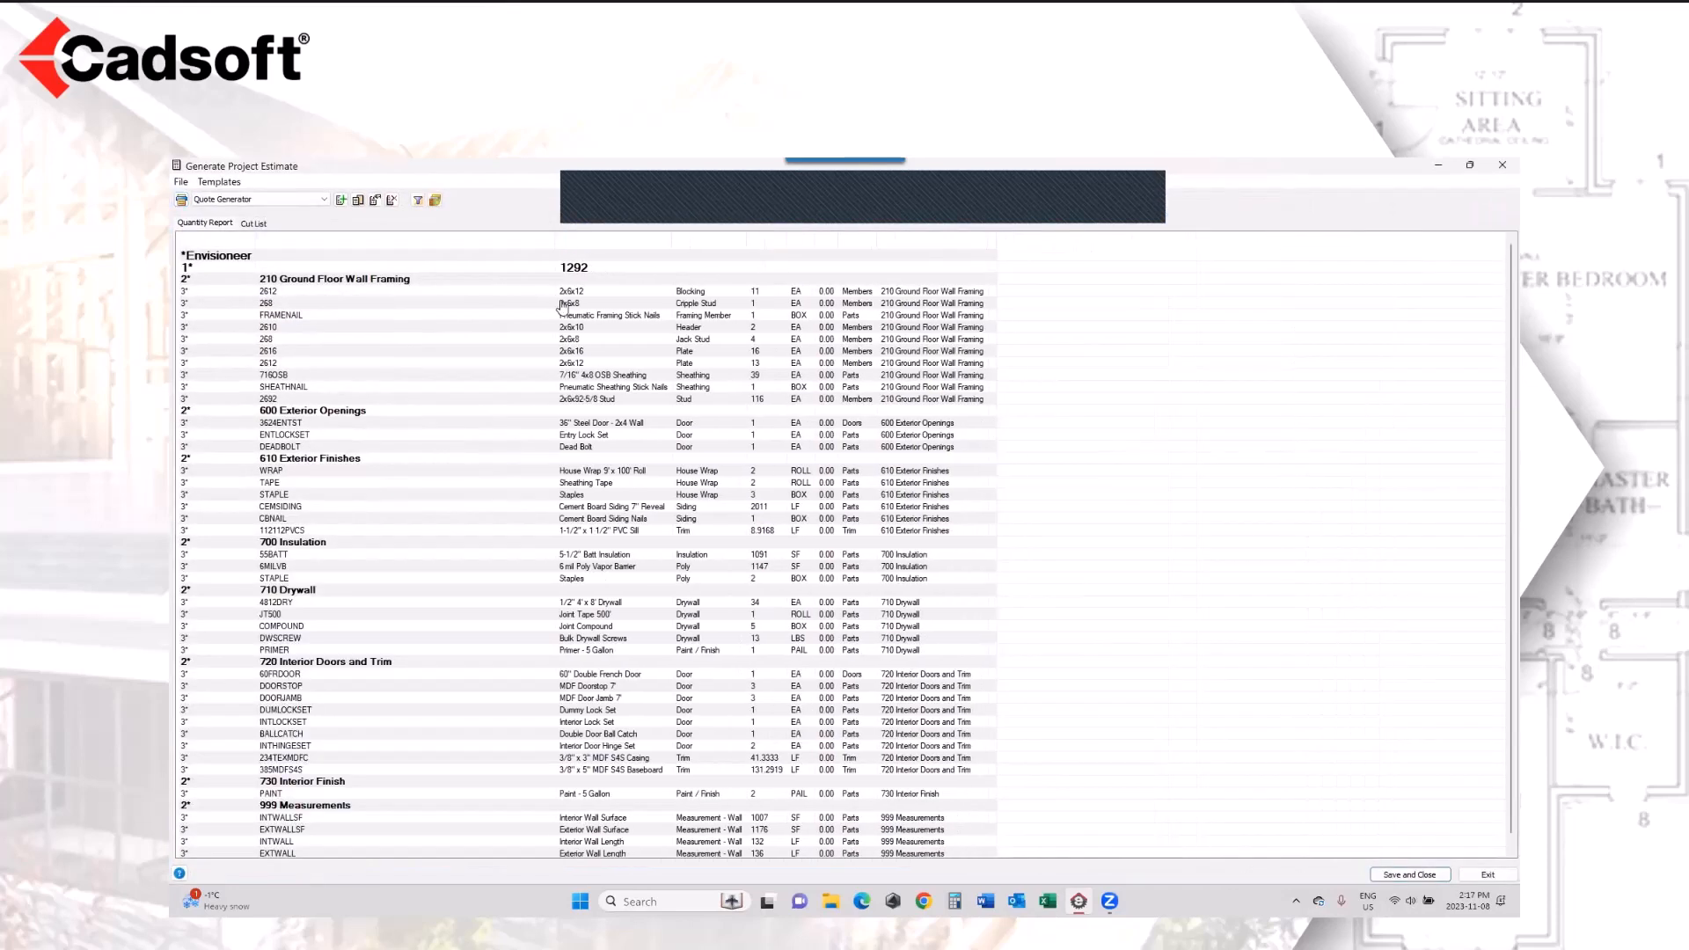
Step: Examine the header, jack stud, steel door, entry lock set and dead bolt entries in the quantity report, and close the estimate
{"action": "left_click", "coordinate": [604, 327]}
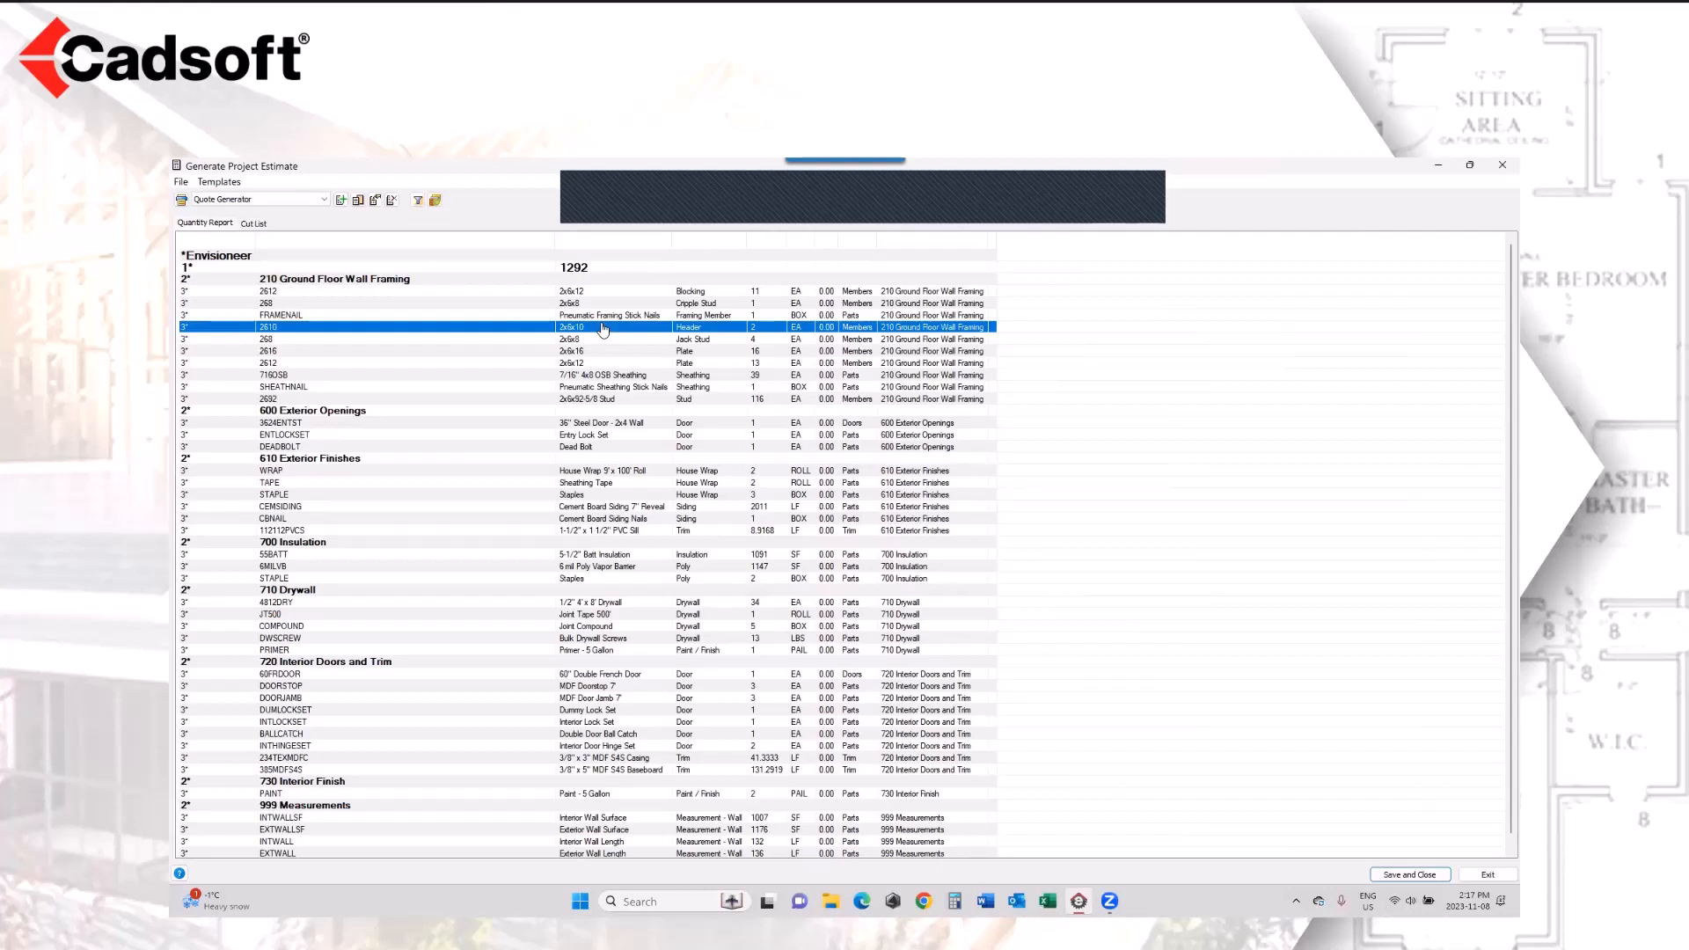
{"action": "left_click", "coordinate": [607, 340]}
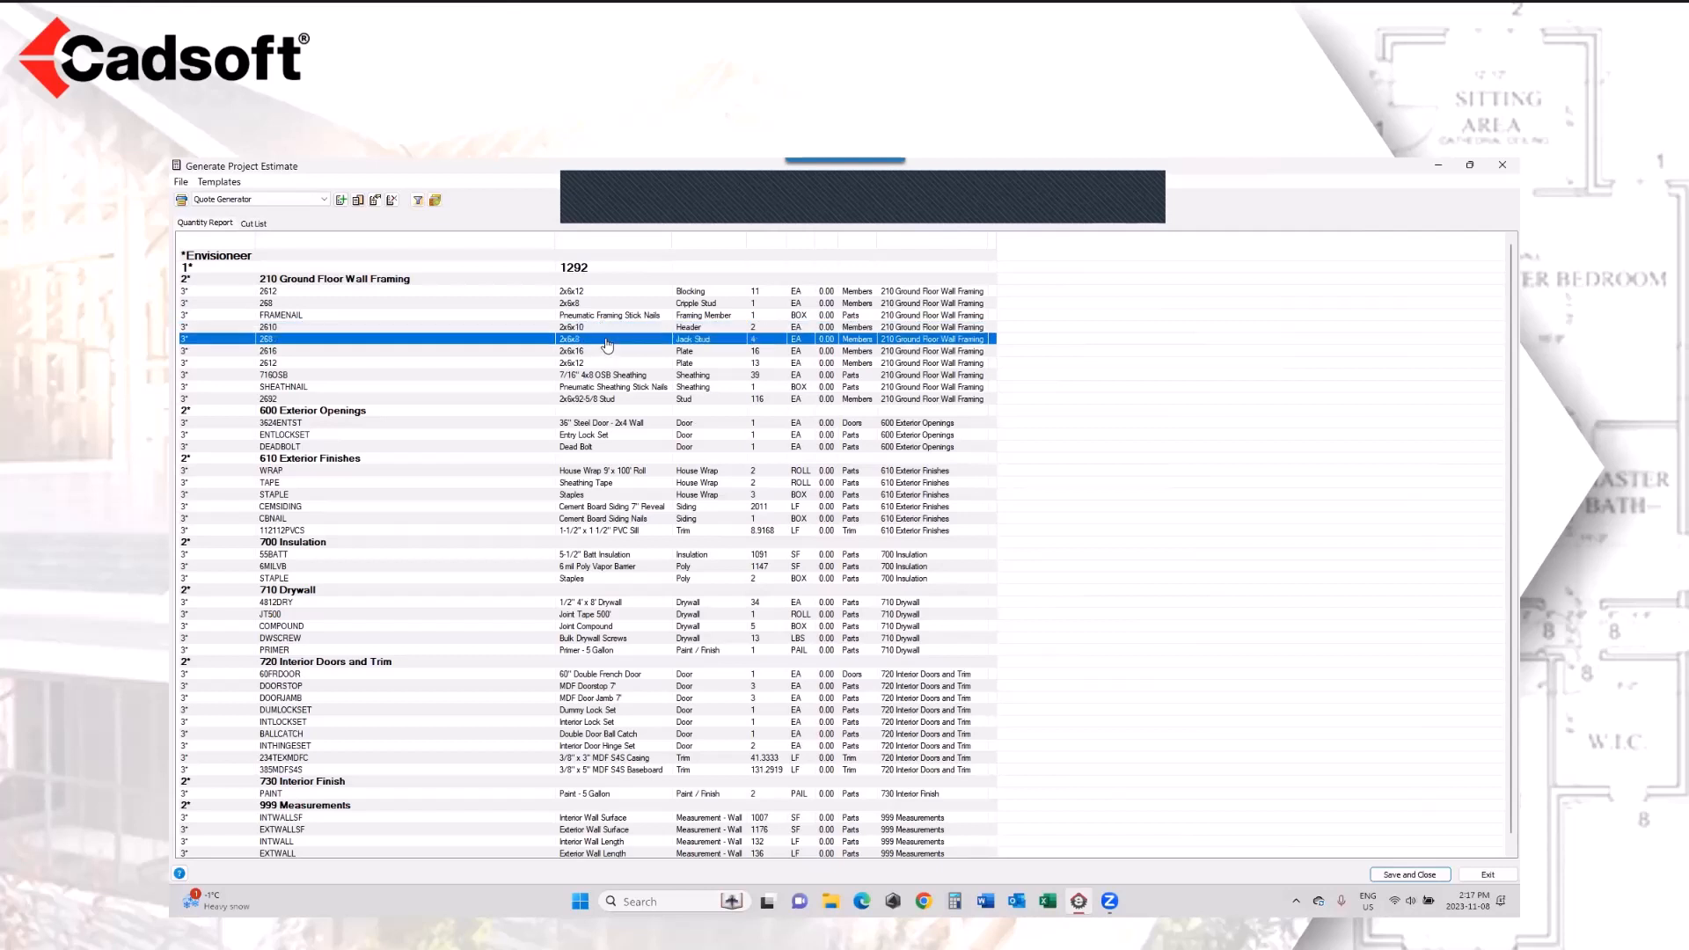
{"action": "left_click", "coordinate": [316, 411]}
{"action": "left_click", "coordinate": [613, 424]}
{"action": "left_click", "coordinate": [606, 437]}
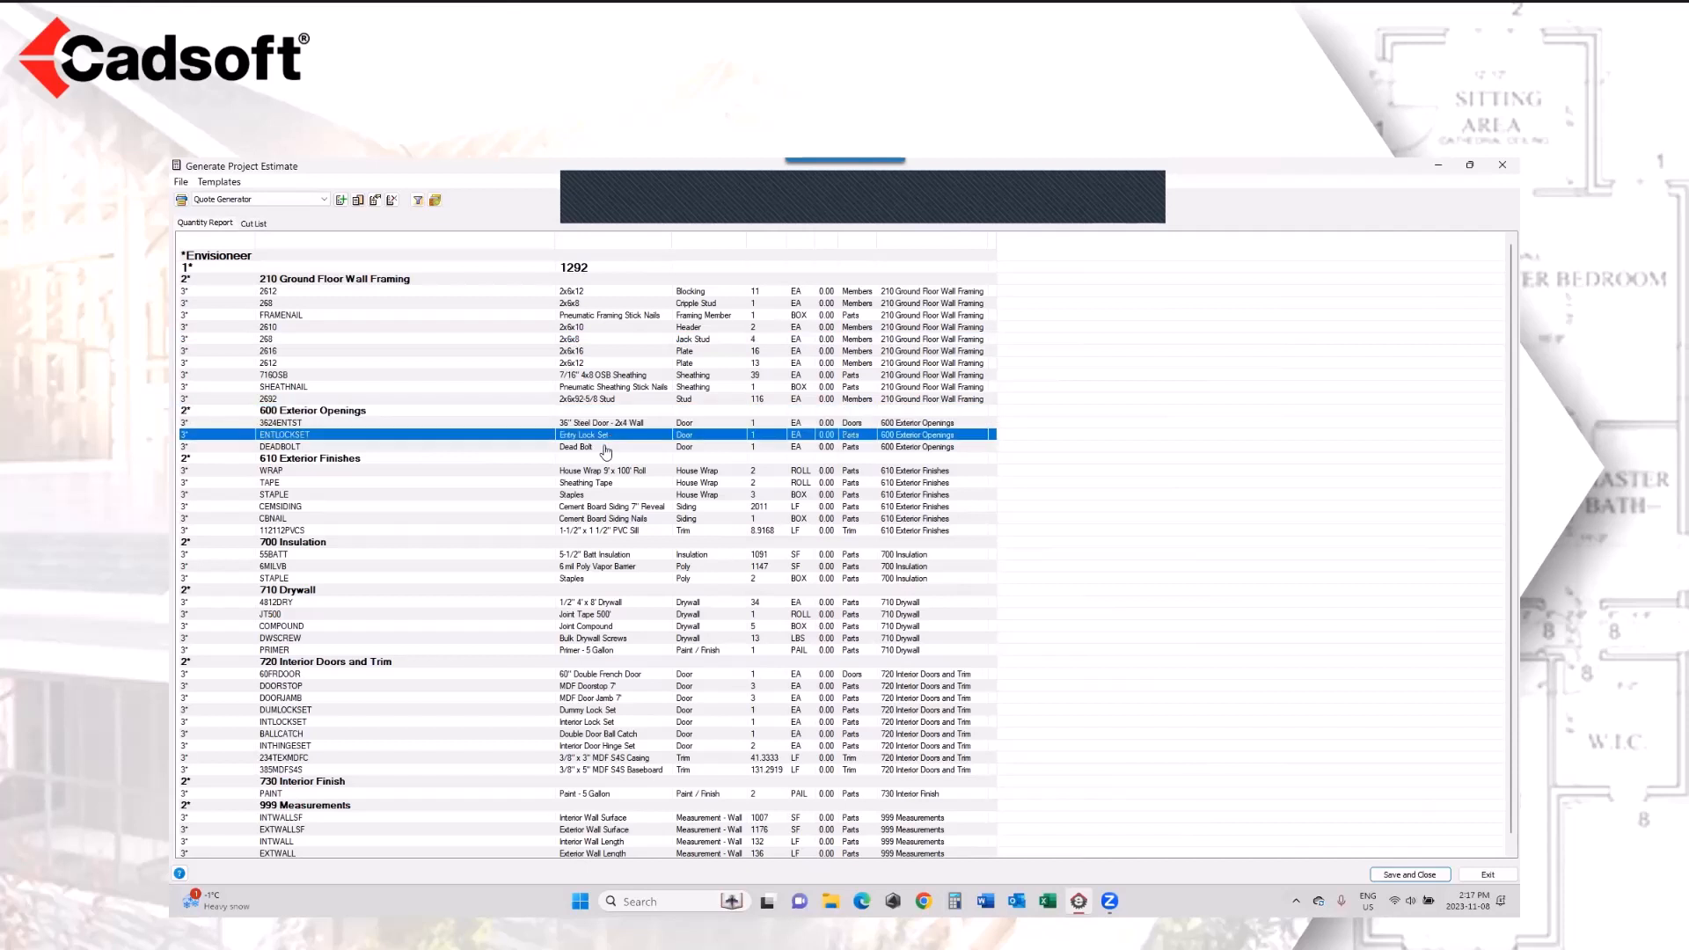
{"action": "left_click", "coordinate": [599, 448]}
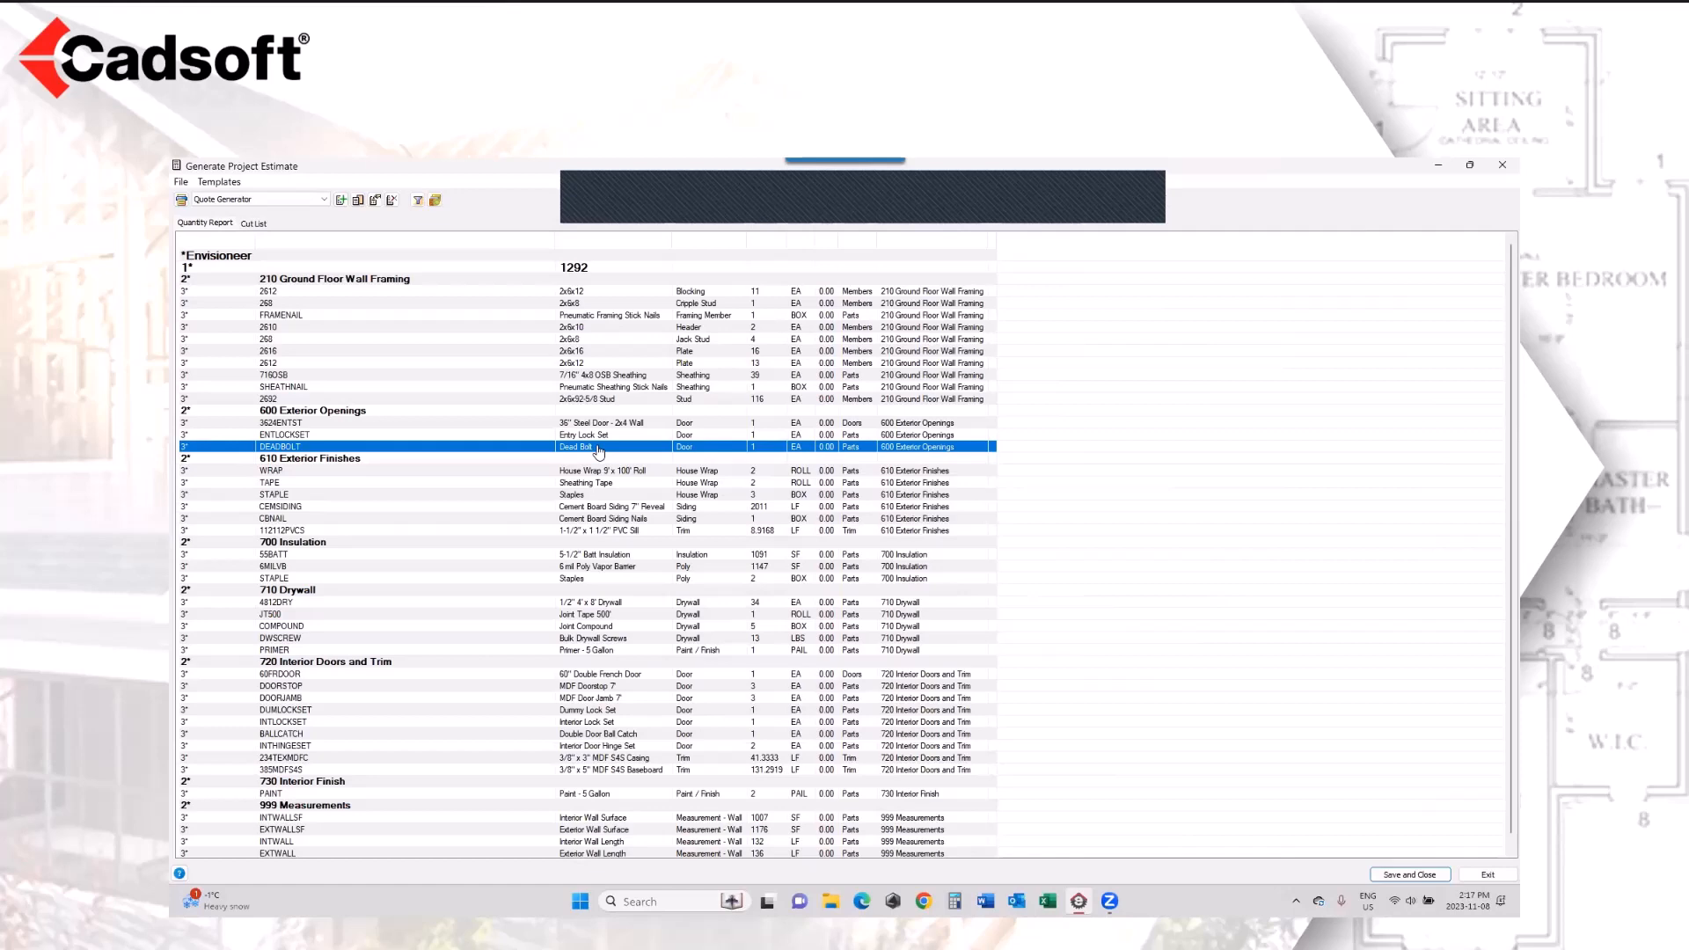
{"action": "left_click", "coordinate": [1503, 165]}
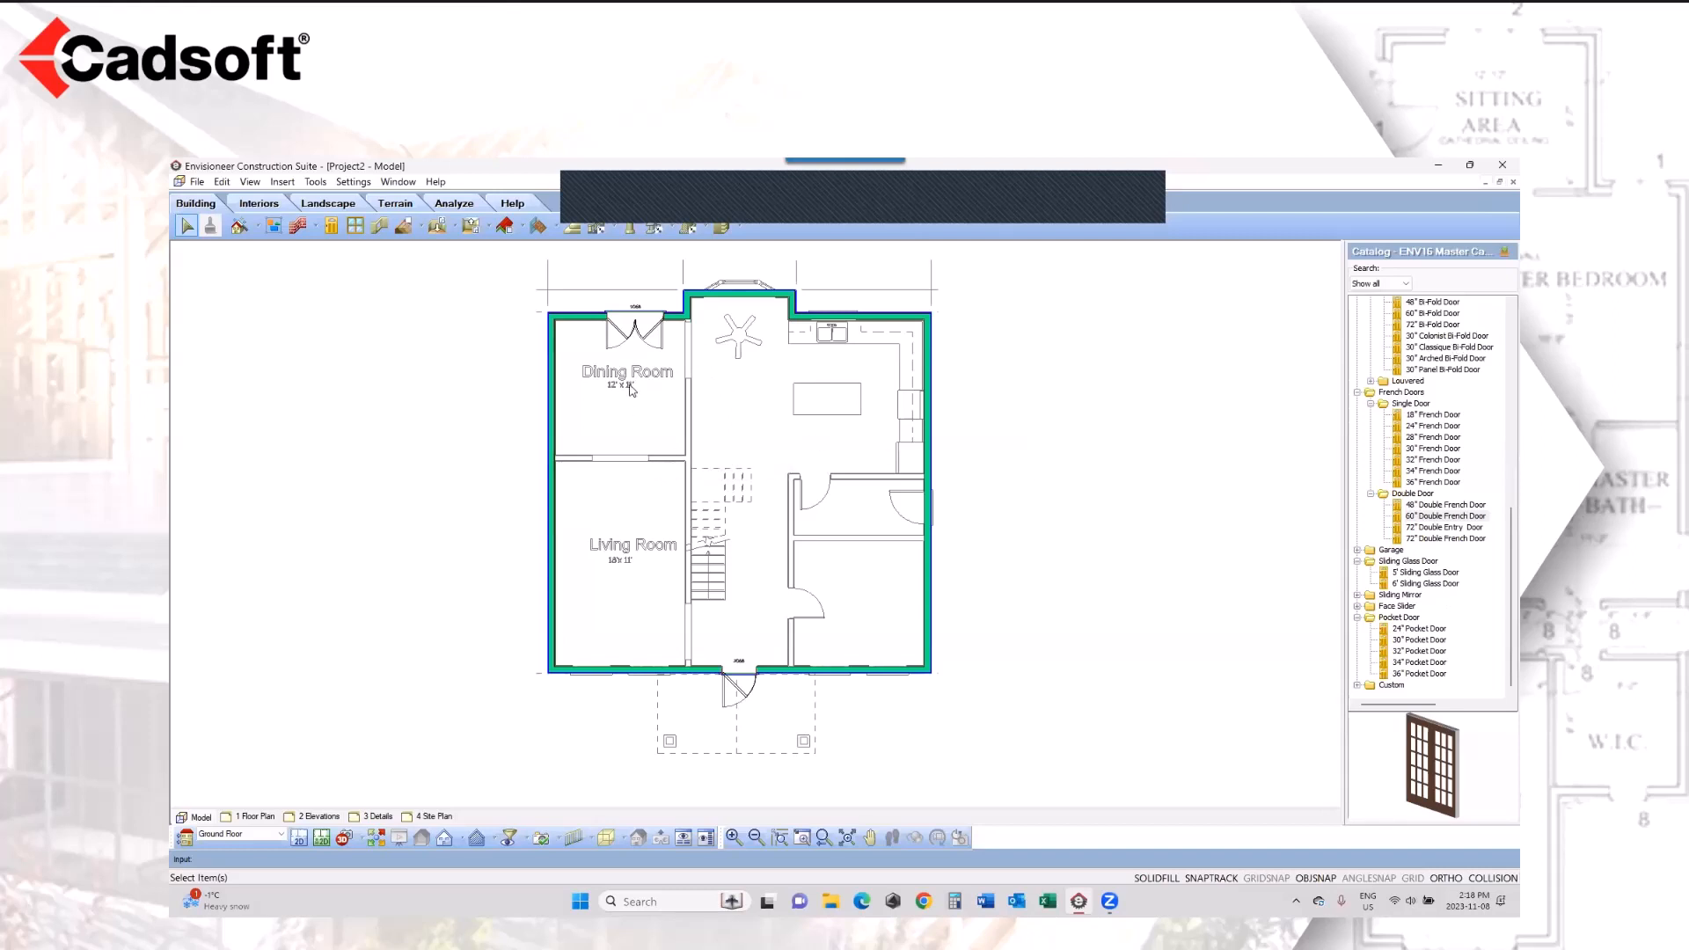
Step: Open the quantity settings and assemblies of the 60" Double French Door in the Dining Room wall
{"action": "left_click", "coordinate": [654, 333]}
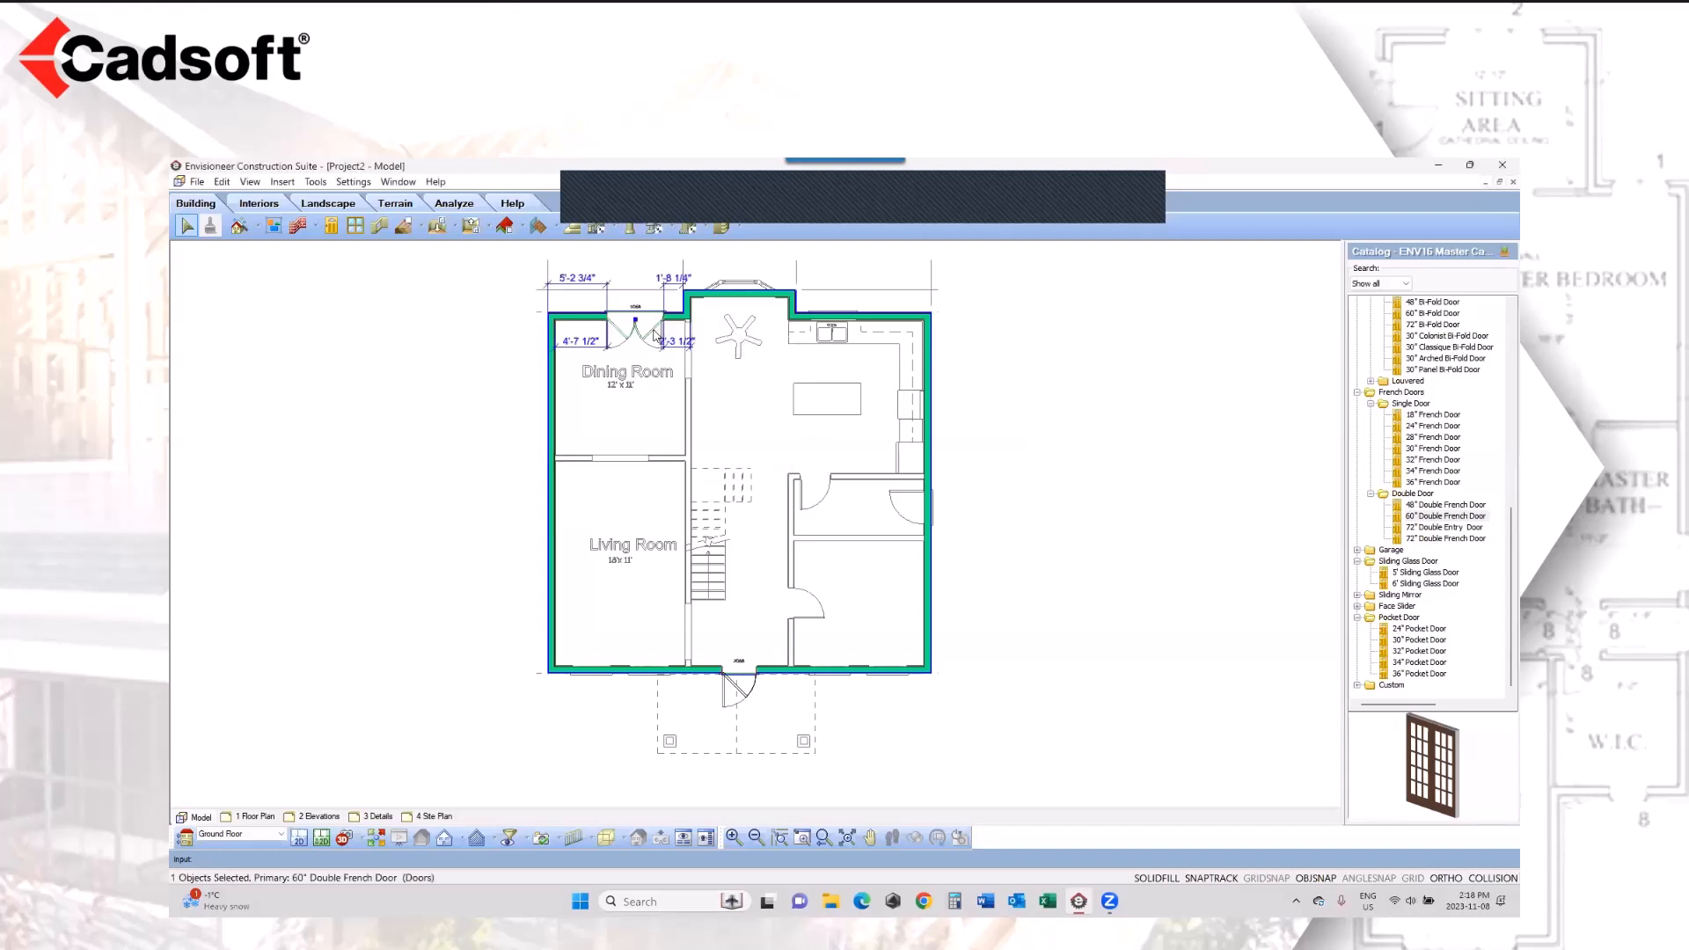
{"action": "right_click", "coordinate": [654, 334]}
{"action": "left_click", "coordinate": [701, 380]}
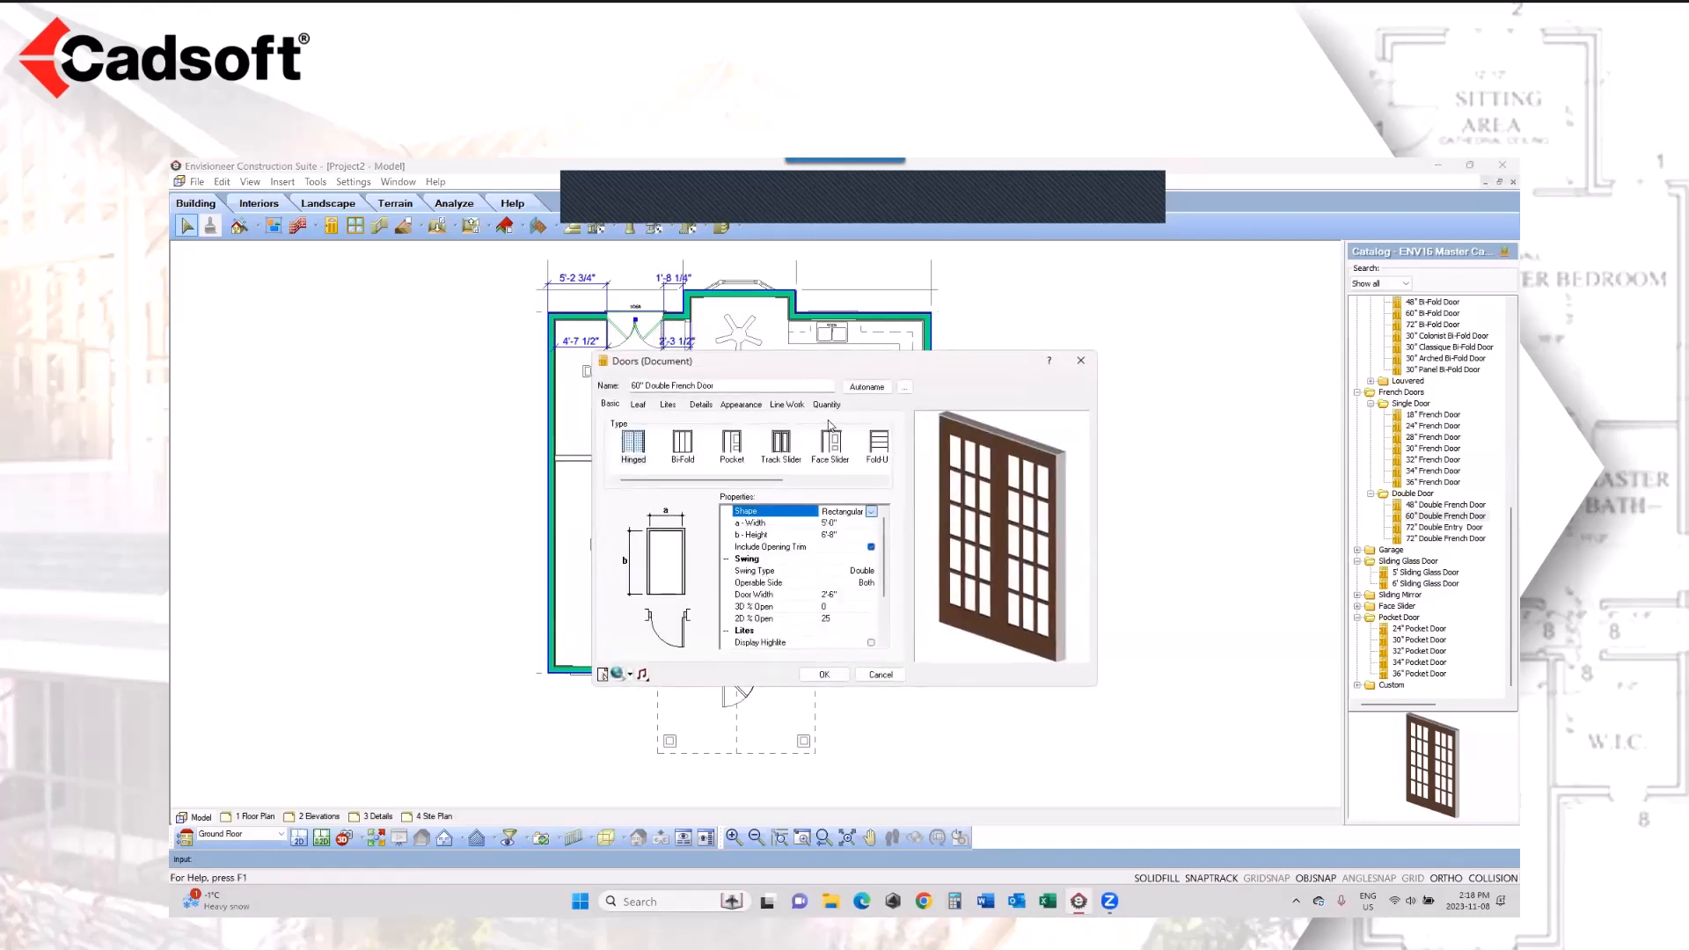
{"action": "left_click", "coordinate": [827, 404]}
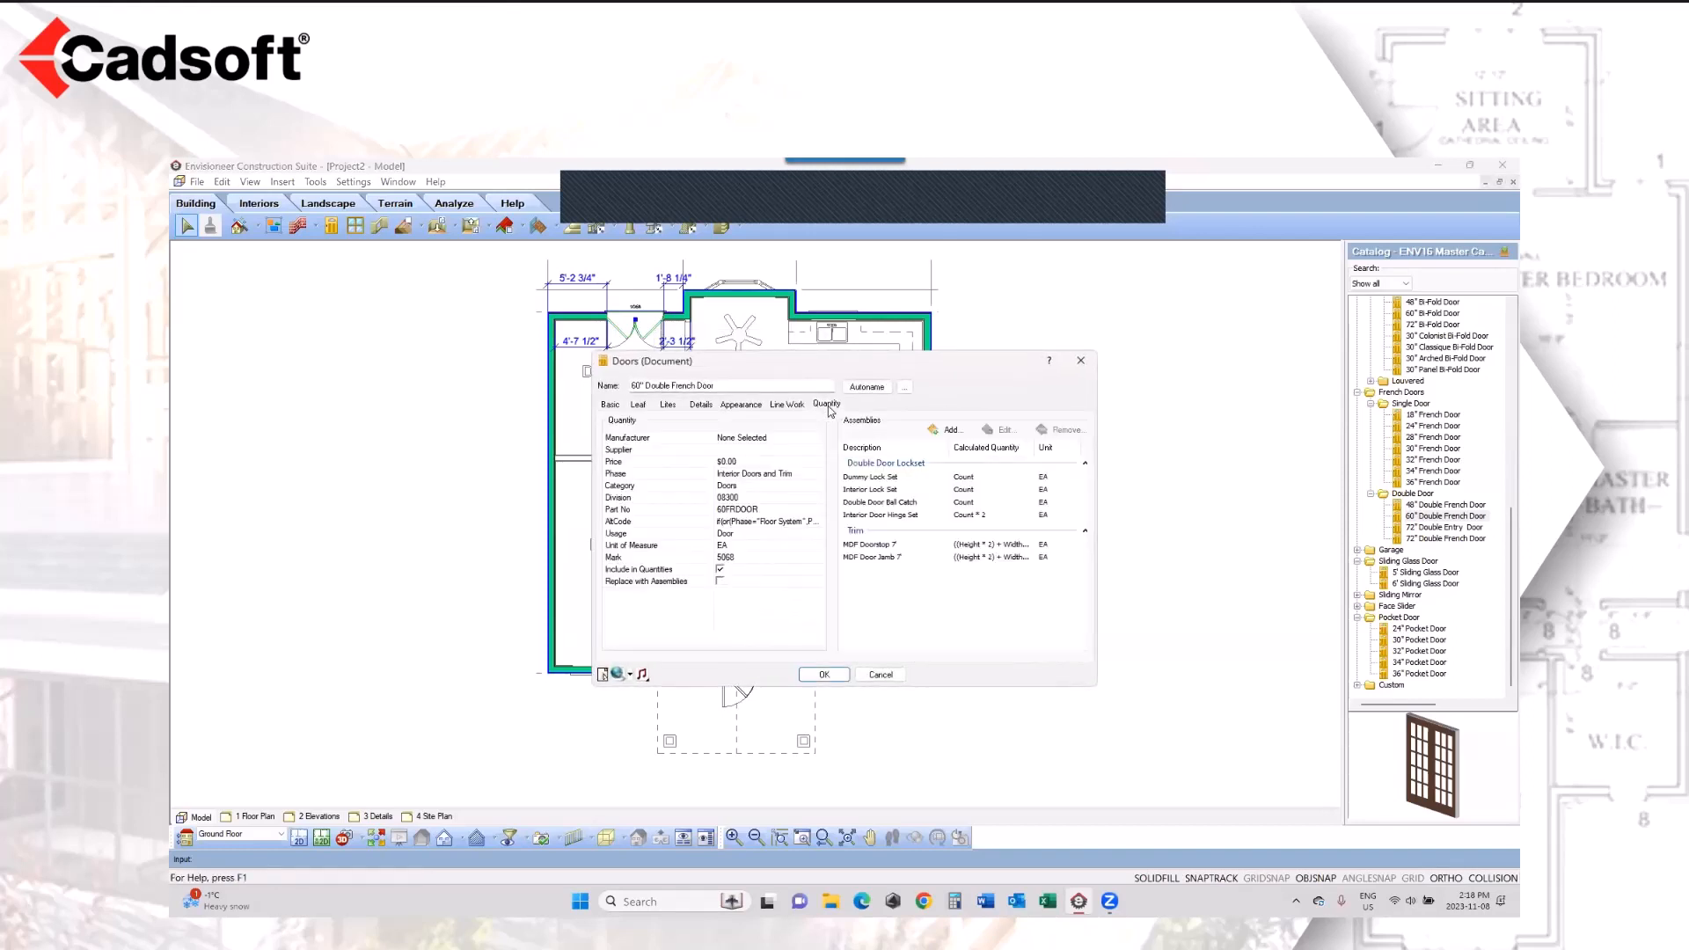
Step: Turn off Include in Quantities for the French door, try Replace with Assemblies but leave it off, and accept the settings
{"action": "left_click", "coordinate": [721, 581]}
{"action": "left_click", "coordinate": [721, 569]}
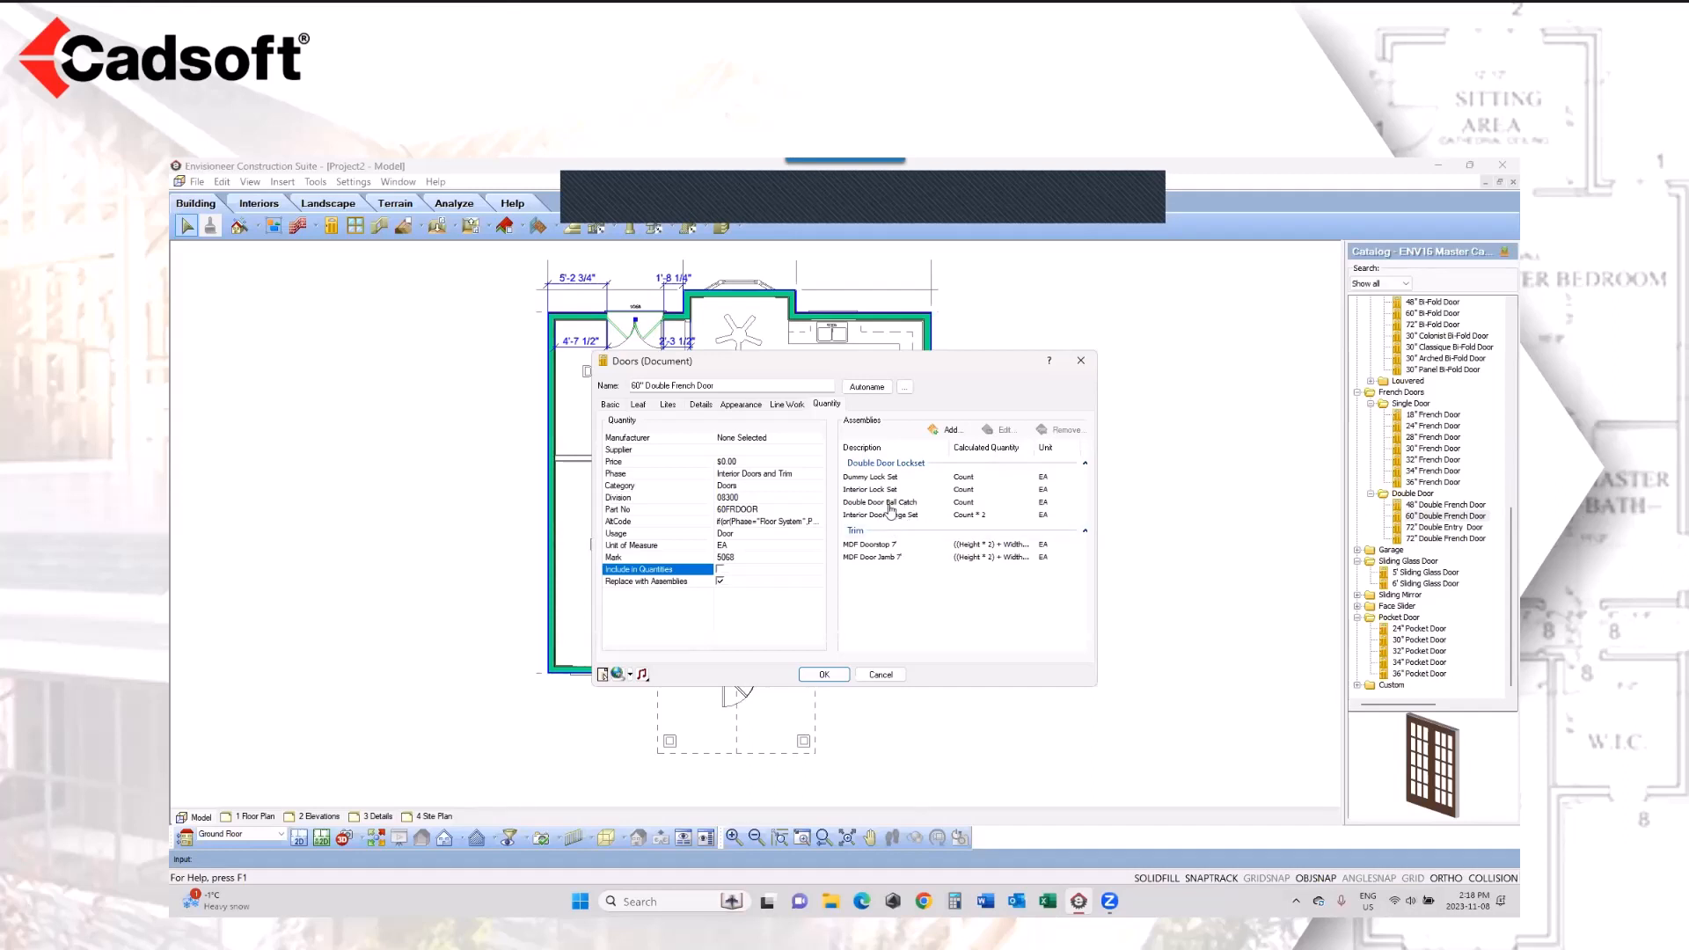
{"action": "left_click", "coordinate": [721, 583]}
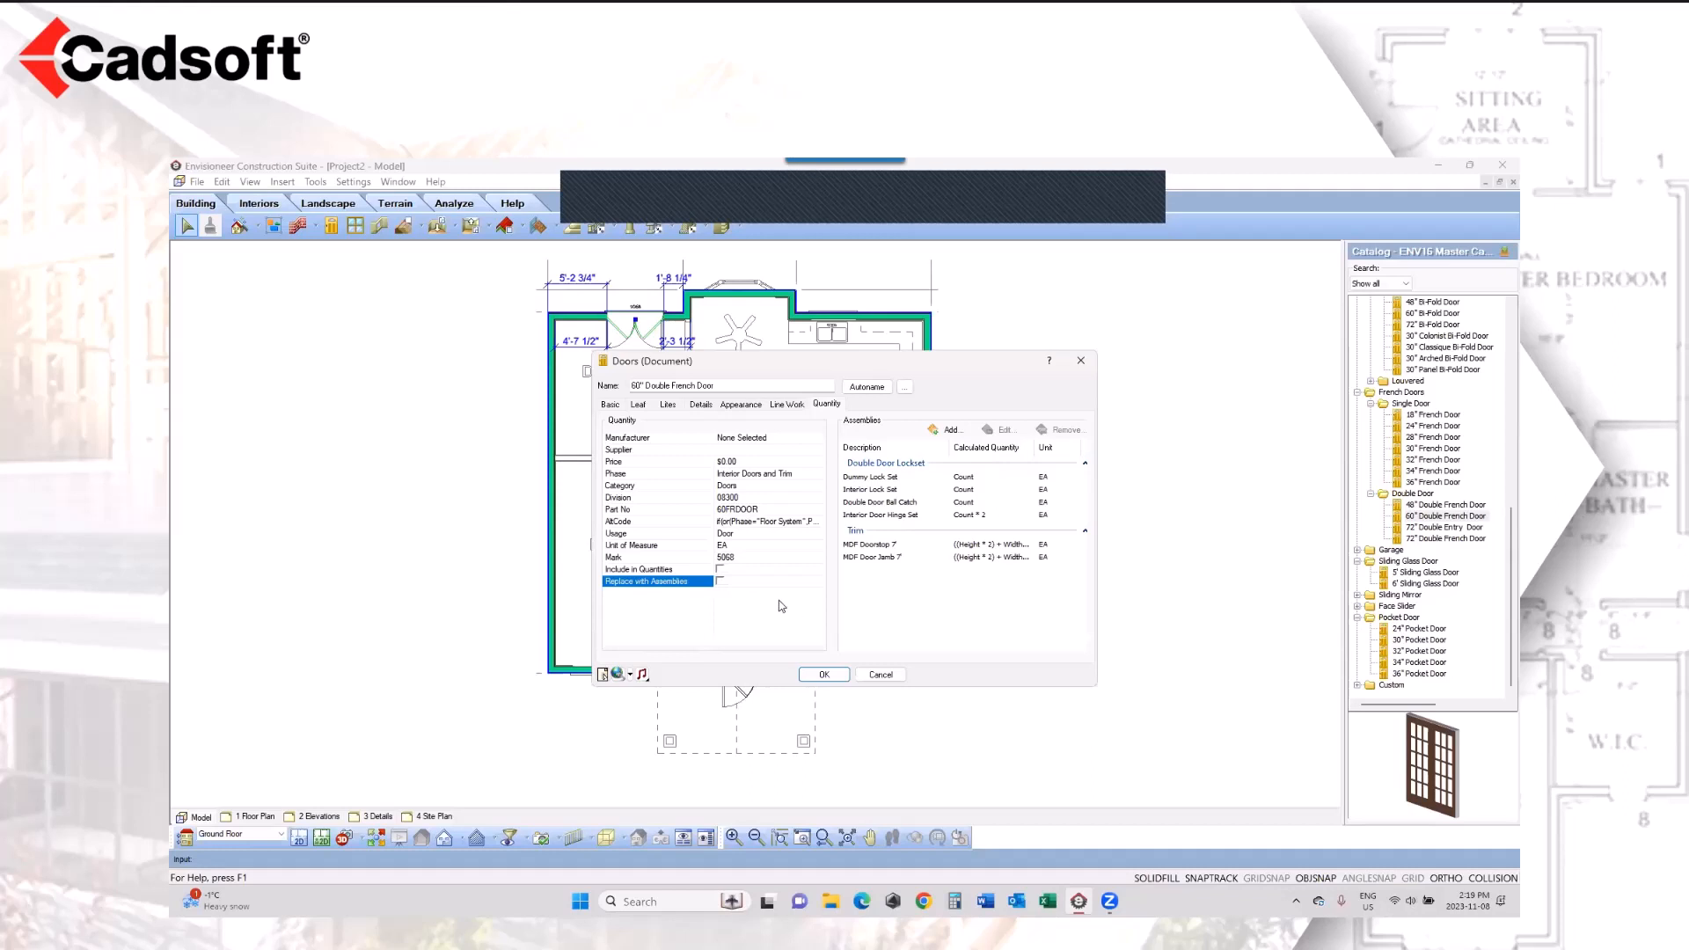
{"action": "left_click", "coordinate": [831, 675]}
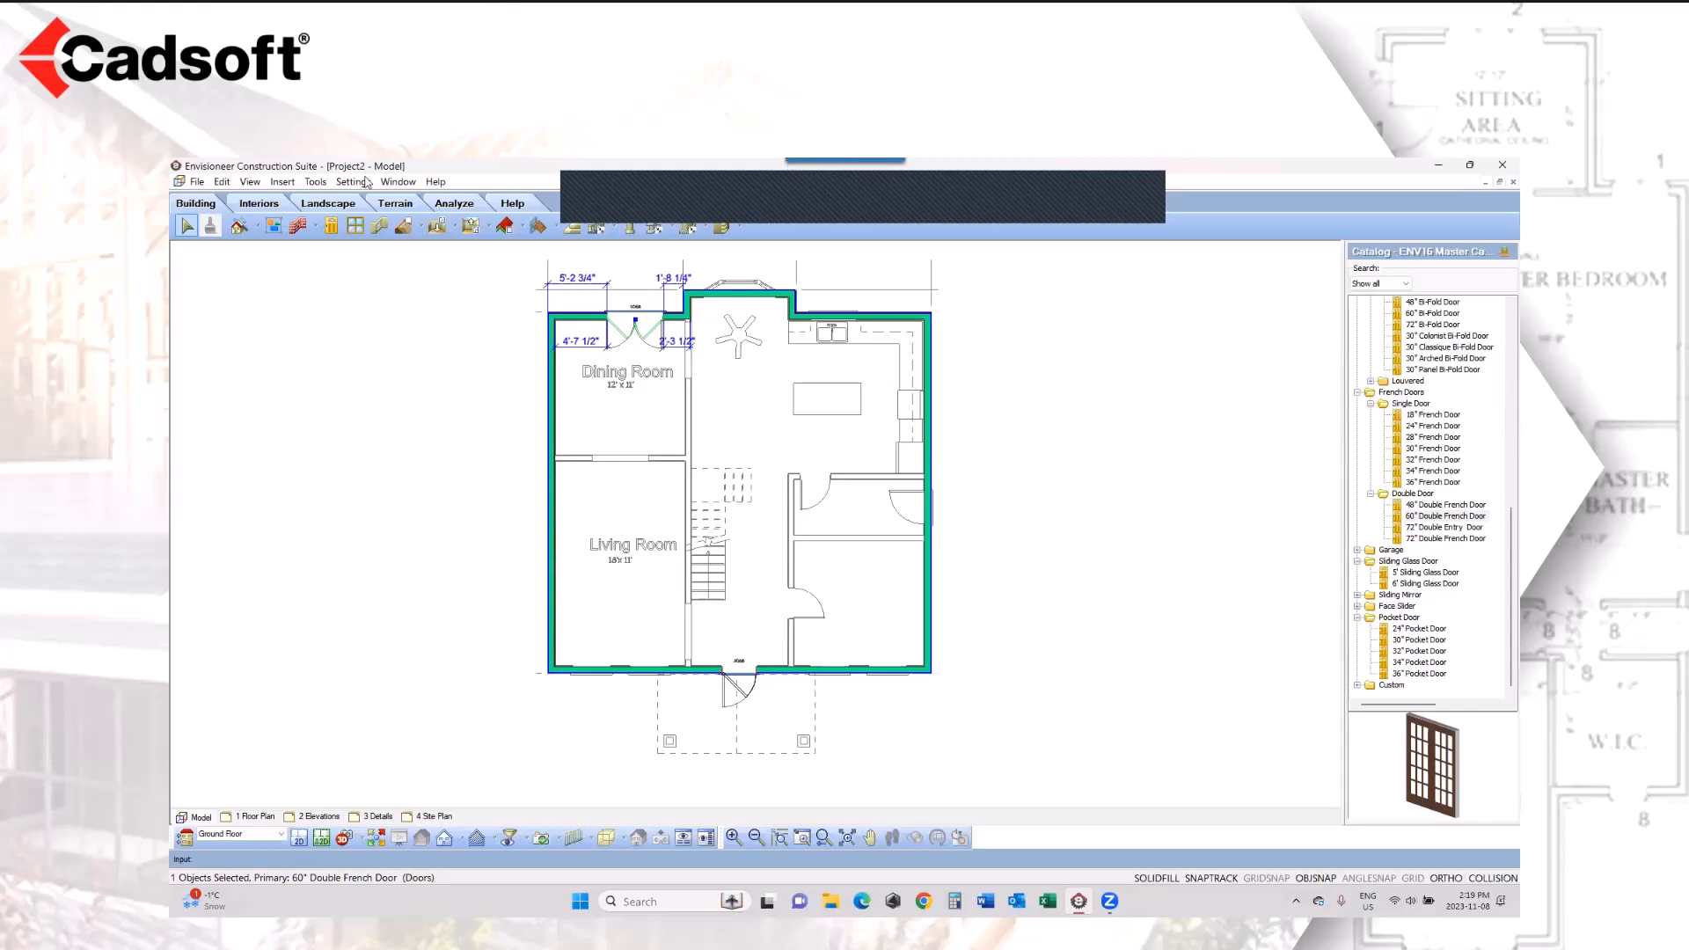
Step: Insert four 3'-6" X 5'-0" Double Casement Windows in the front exterior wall, two on each side of the entrance door
{"action": "left_click", "coordinate": [355, 226]}
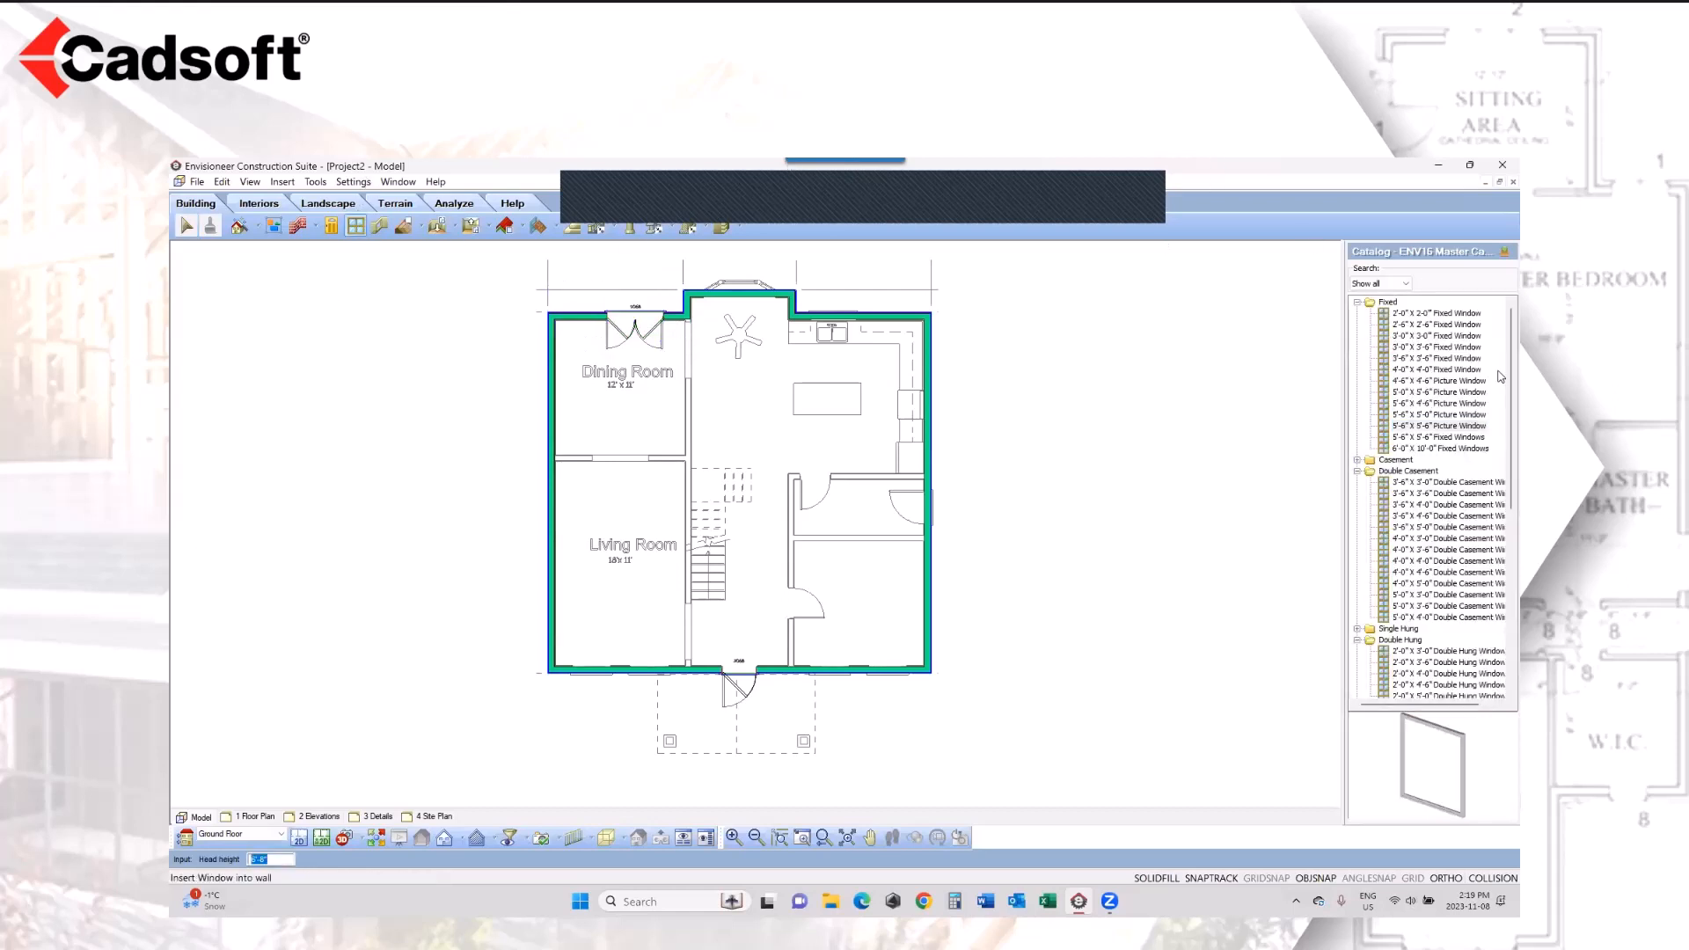
{"action": "scroll", "coordinate": [1487, 440], "scroll_direction": "down", "scroll_amount": 2}
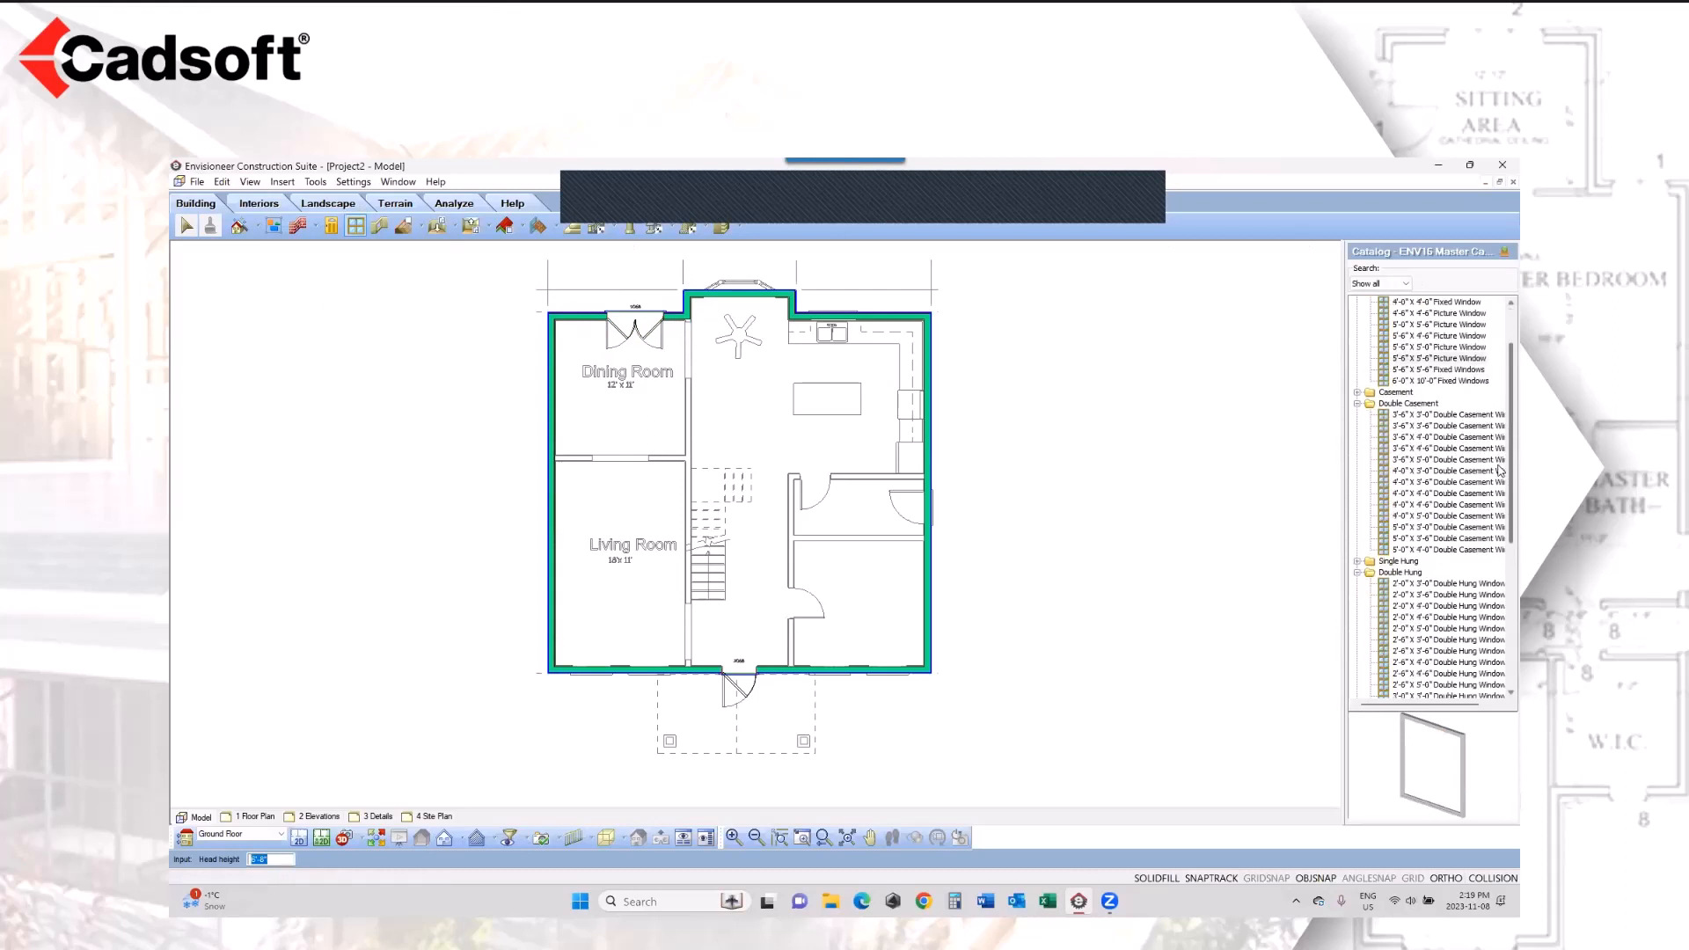
{"action": "left_click", "coordinate": [1445, 461]}
{"action": "left_click", "coordinate": [1445, 461]}
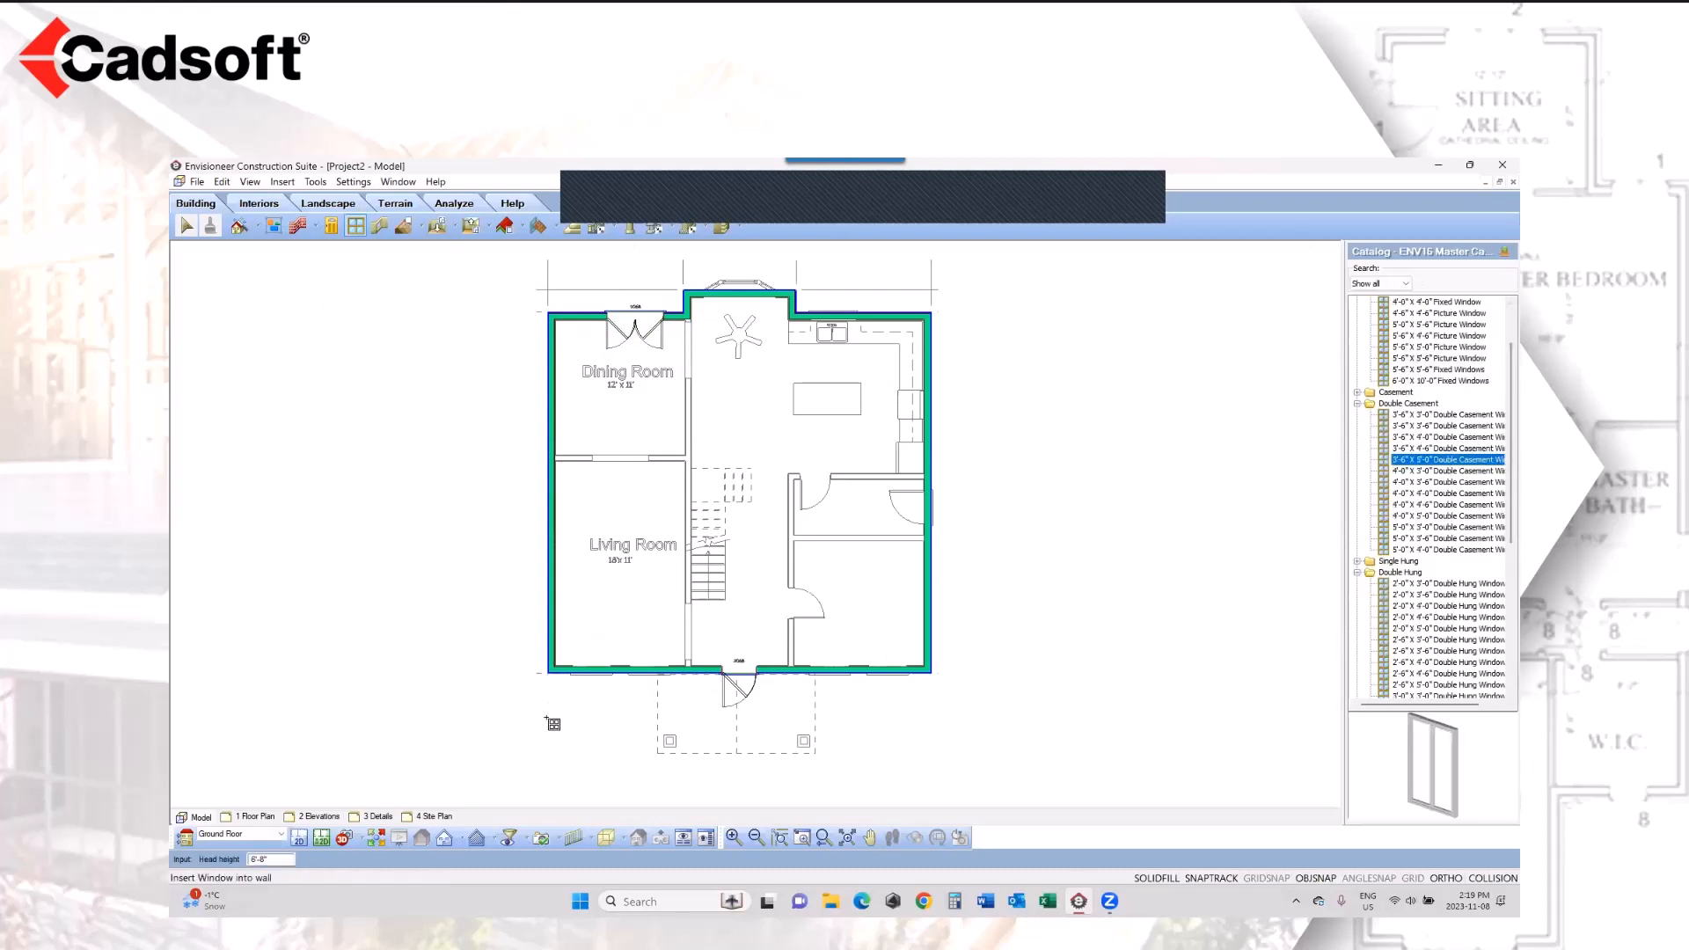
{"action": "left_click", "coordinate": [593, 677]}
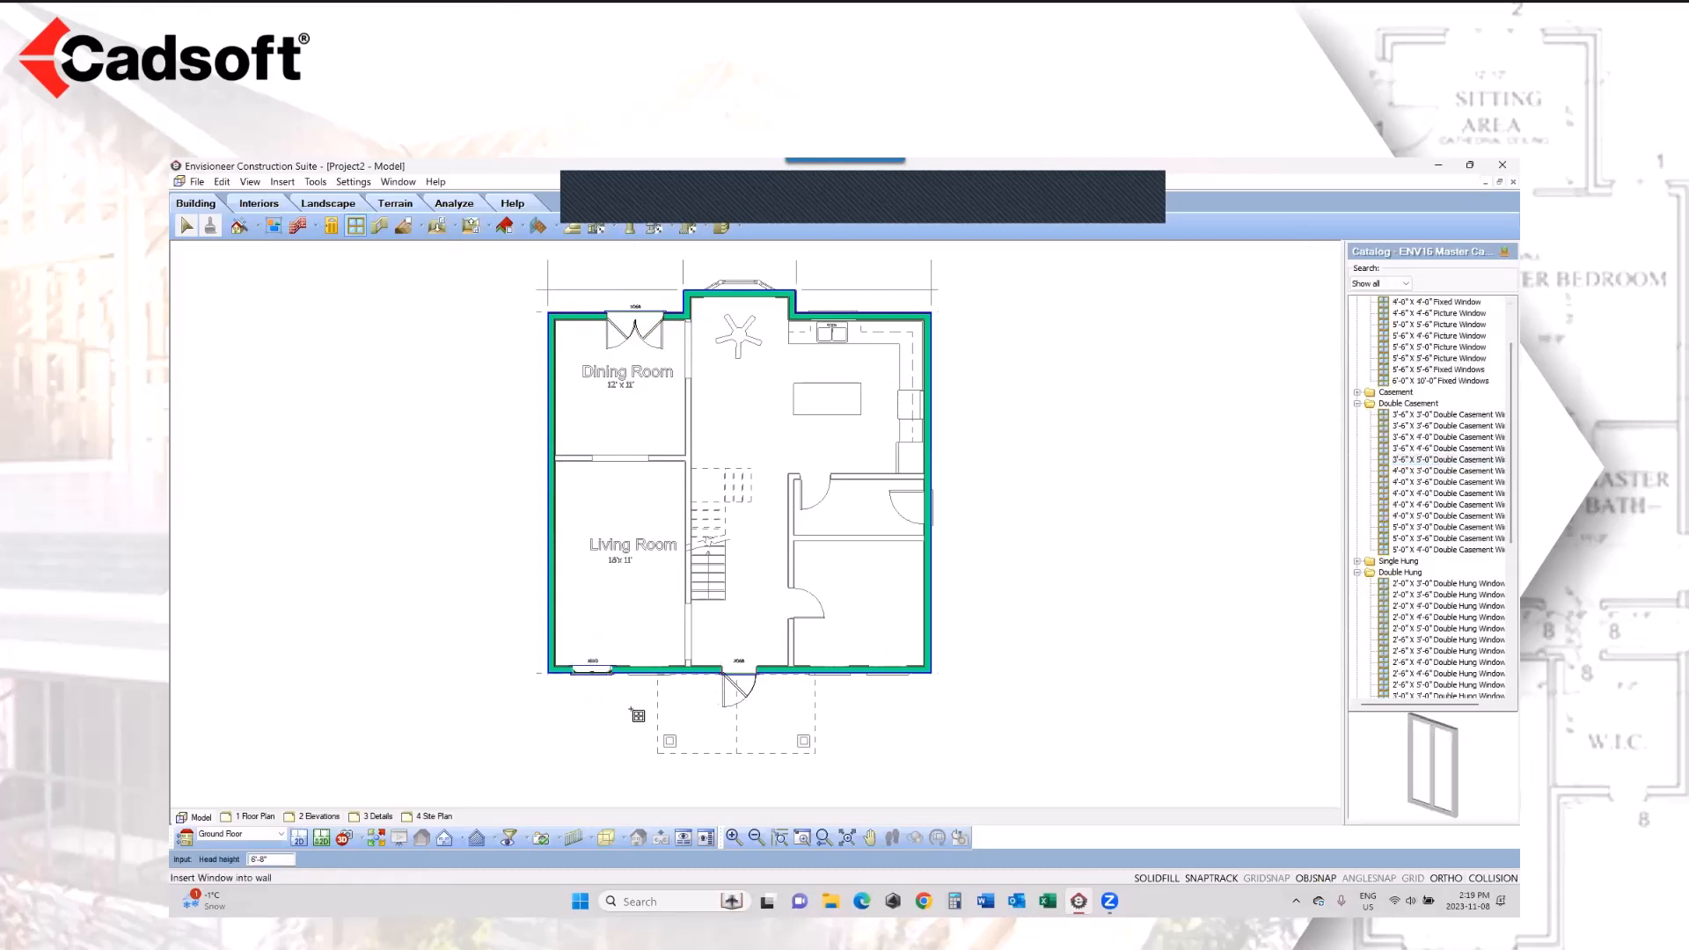
{"action": "left_click", "coordinate": [659, 679]}
{"action": "left_click", "coordinate": [838, 679]}
{"action": "left_click", "coordinate": [884, 680]}
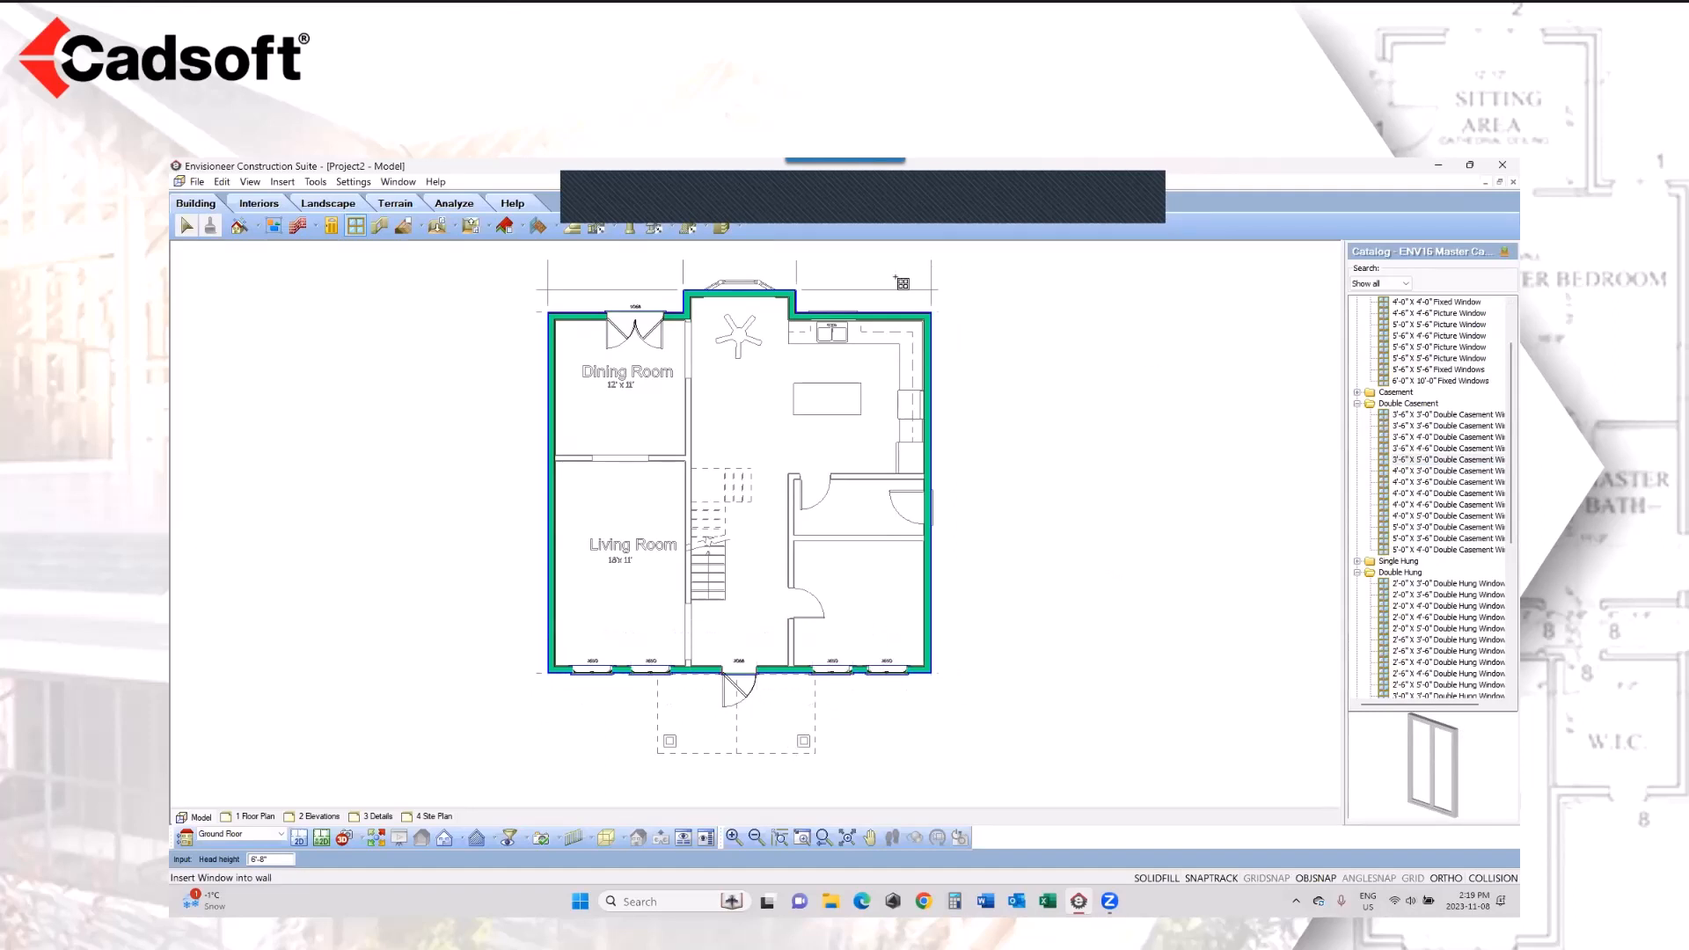
Step: Insert a 3'-6" X 3'-0" Double Casement Window in the exterior wall behind the kitchen sink, and finish window insertion
{"action": "left_click", "coordinate": [1438, 417]}
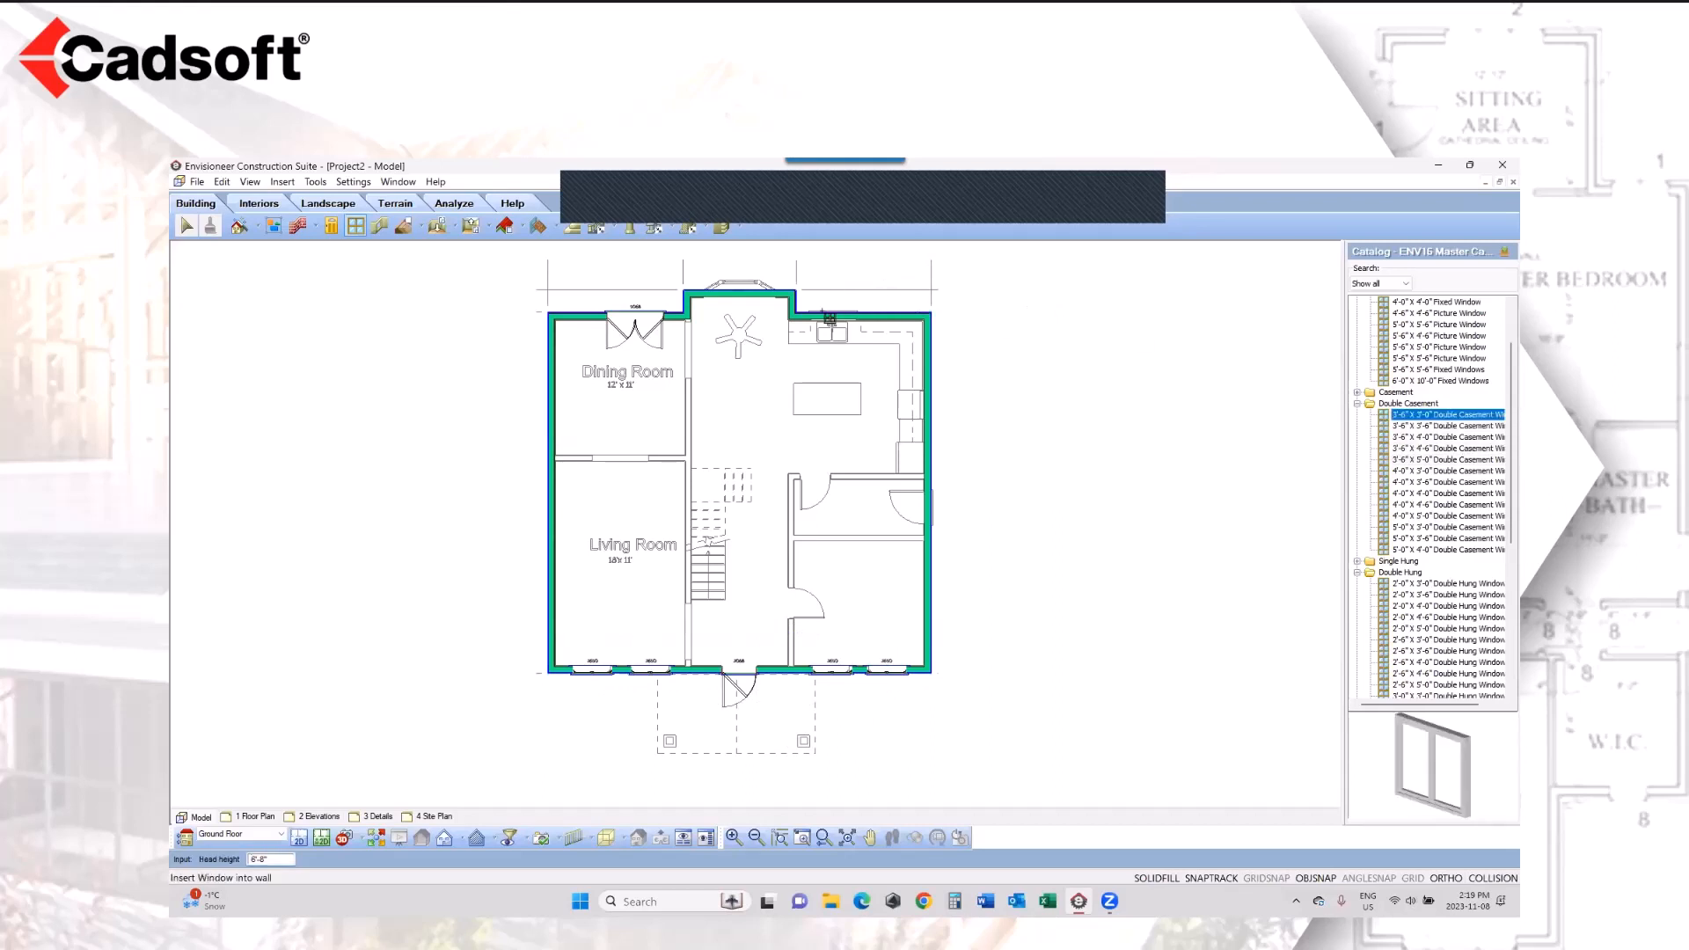
{"action": "left_click", "coordinate": [834, 317]}
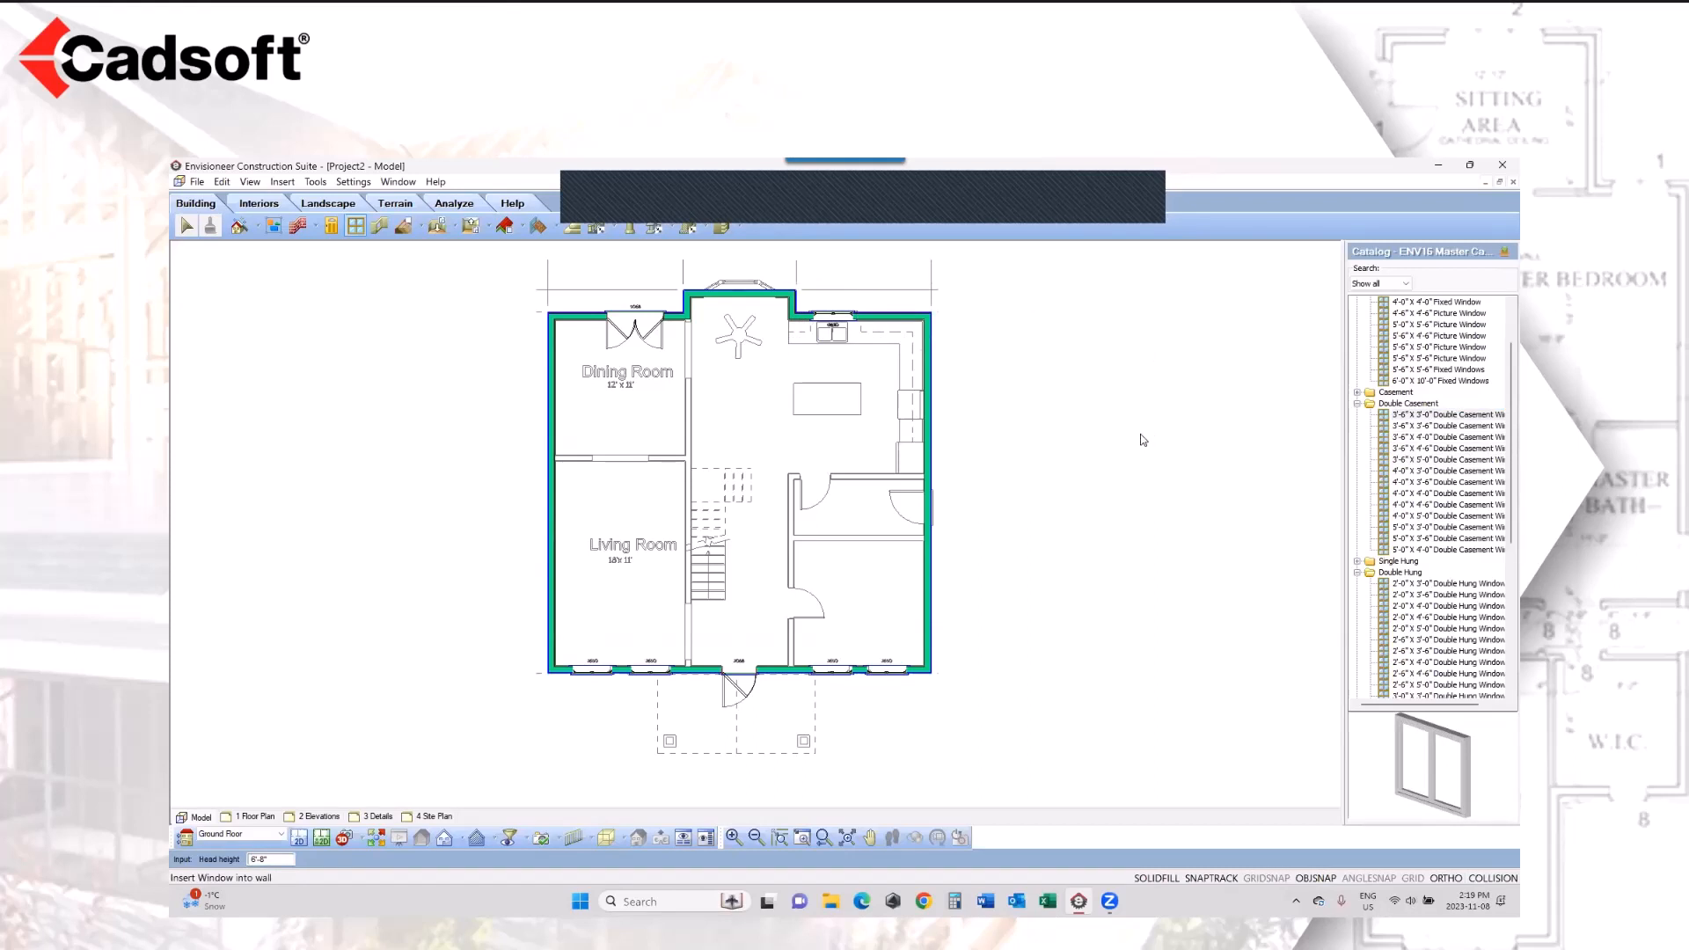
{"action": "right_click", "coordinate": [1147, 439]}
{"action": "left_click", "coordinate": [1177, 443]}
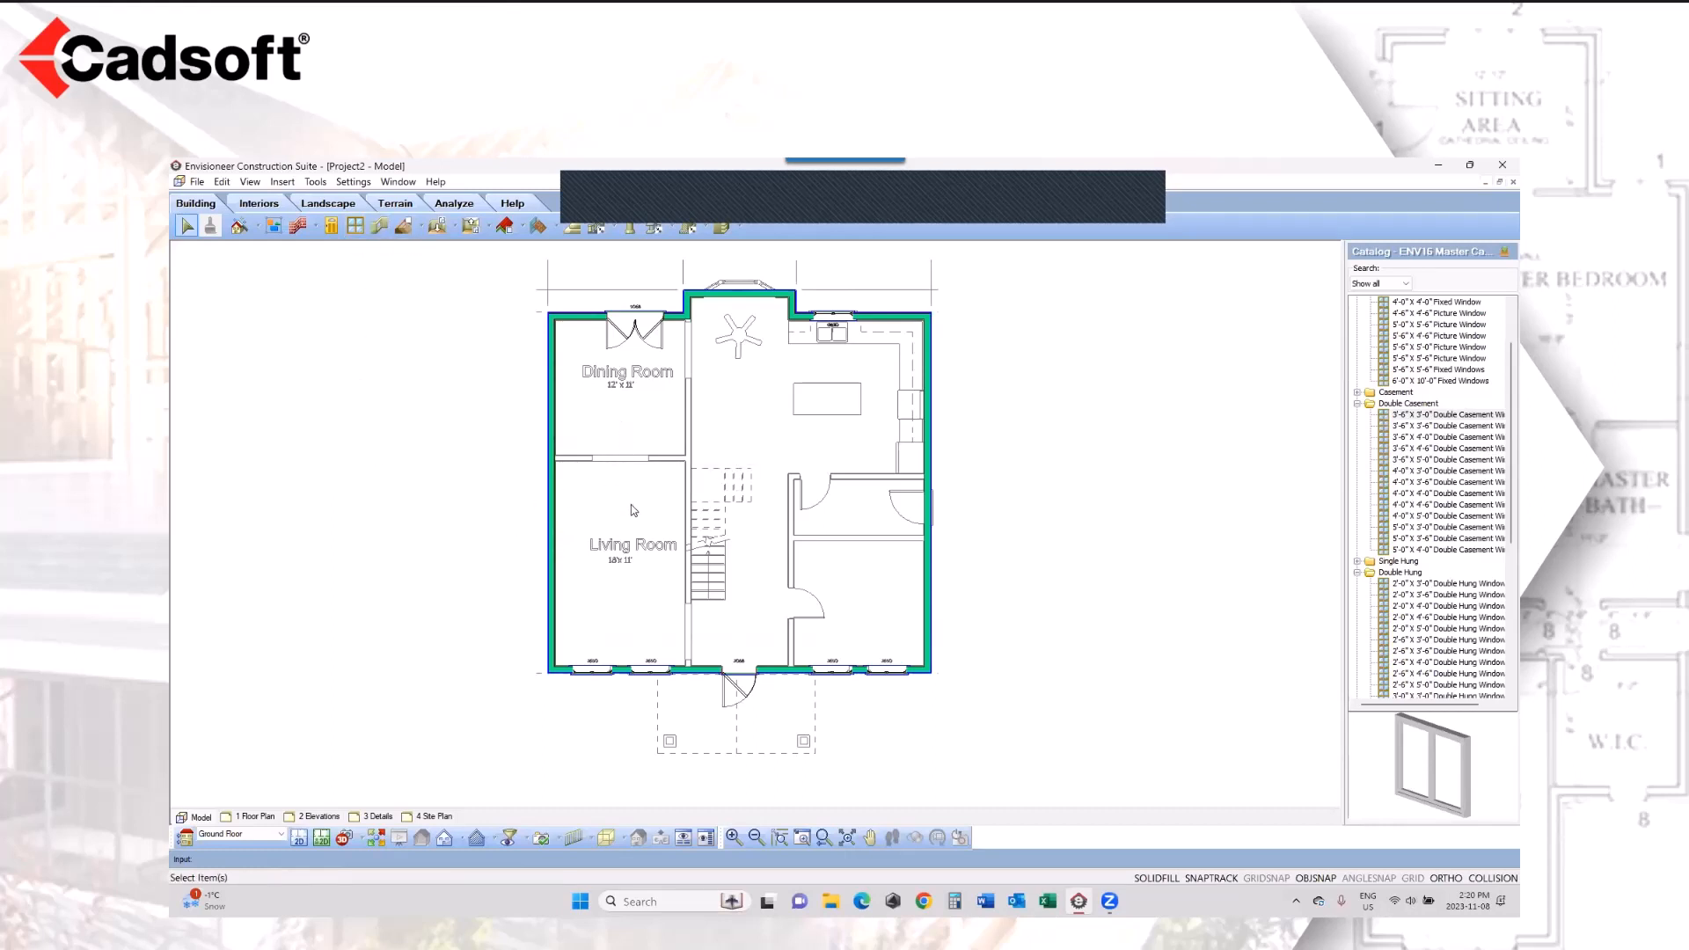
Step: Browse the wall openings catalog, expanding Round Openings and Rectangular Niche, and preview the first rectangular niche
{"action": "left_click", "coordinate": [380, 227]}
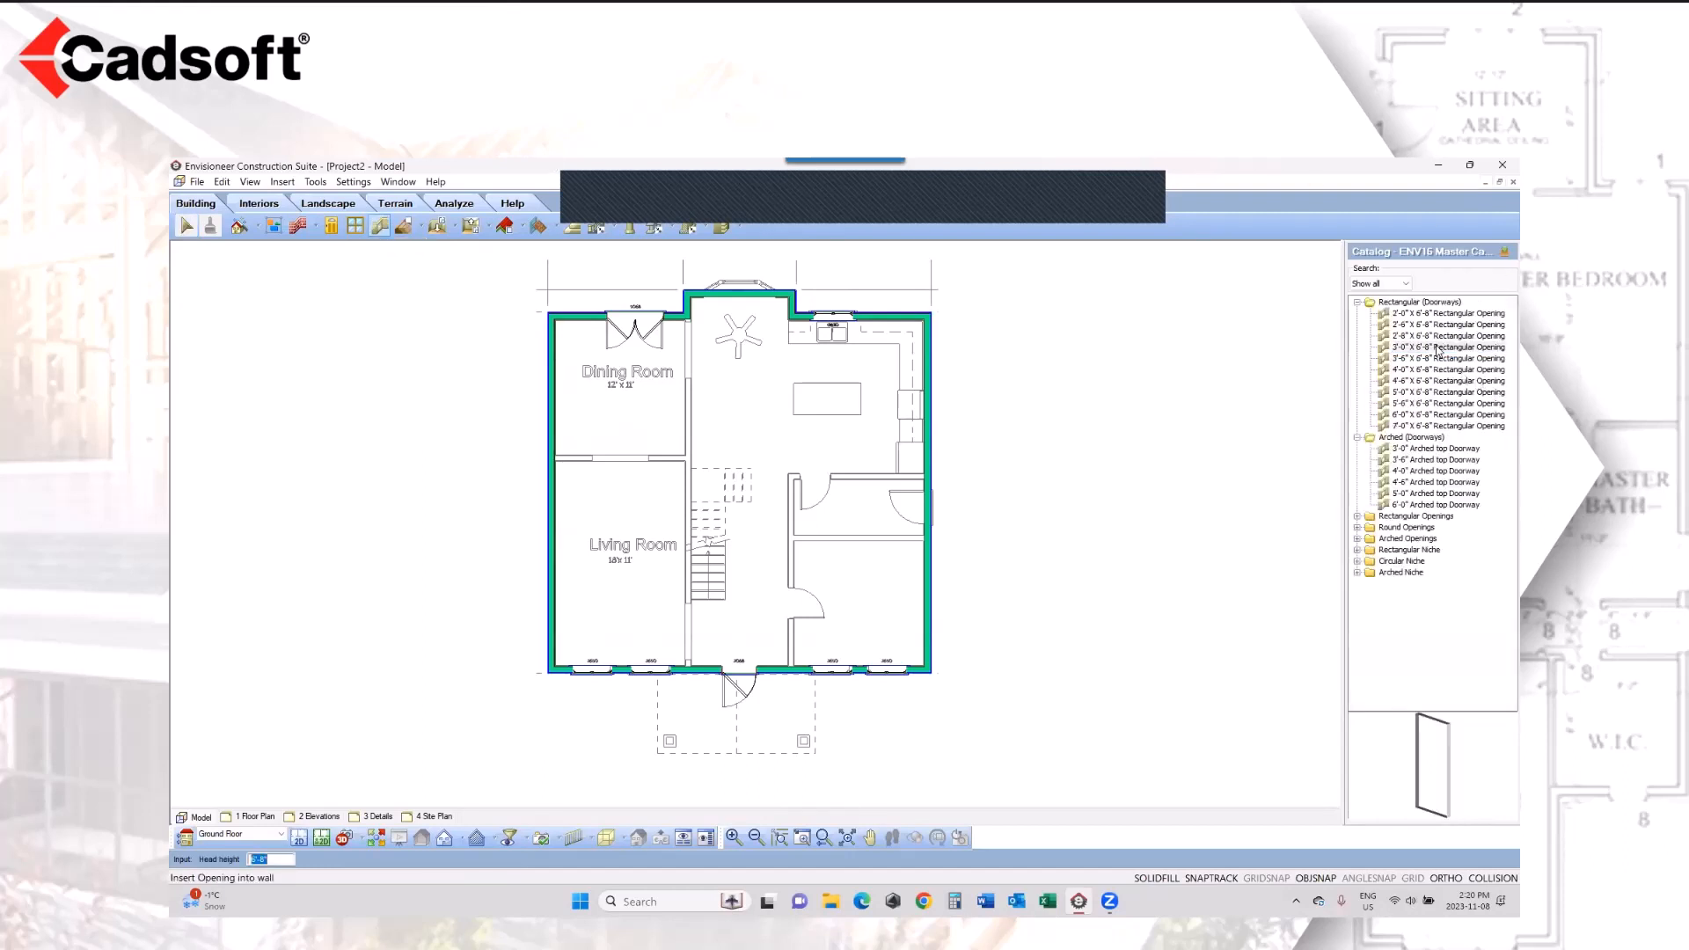
{"action": "left_click", "coordinate": [1358, 529]}
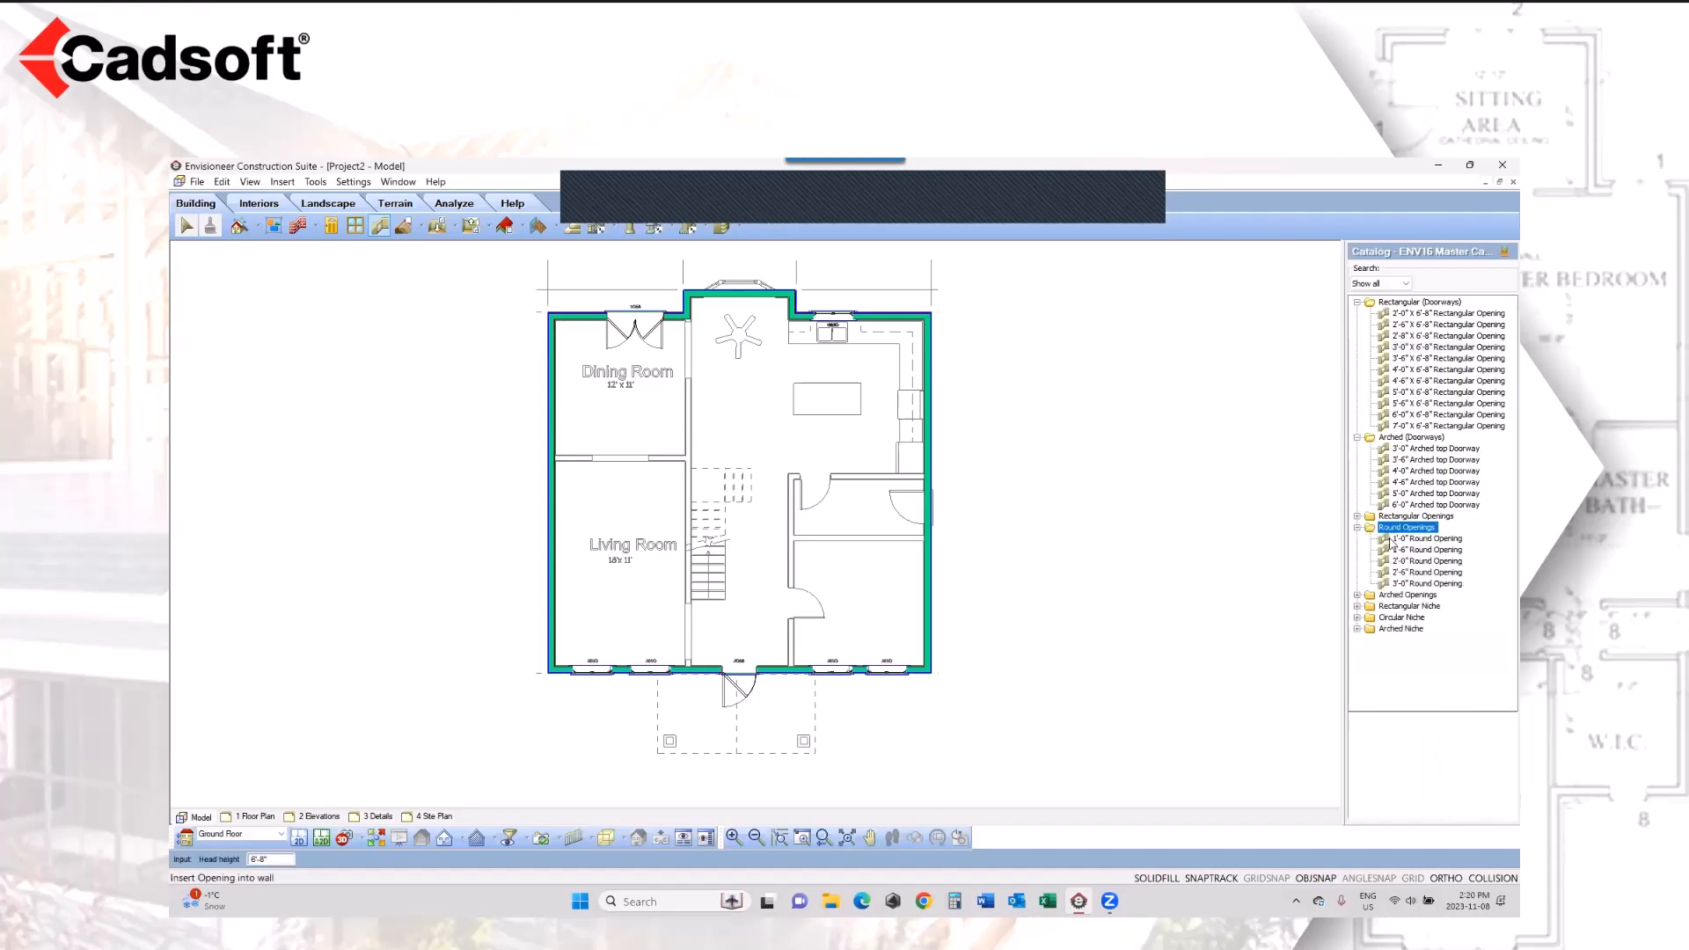
{"action": "left_click", "coordinate": [1357, 606]}
{"action": "left_click", "coordinate": [1408, 618]}
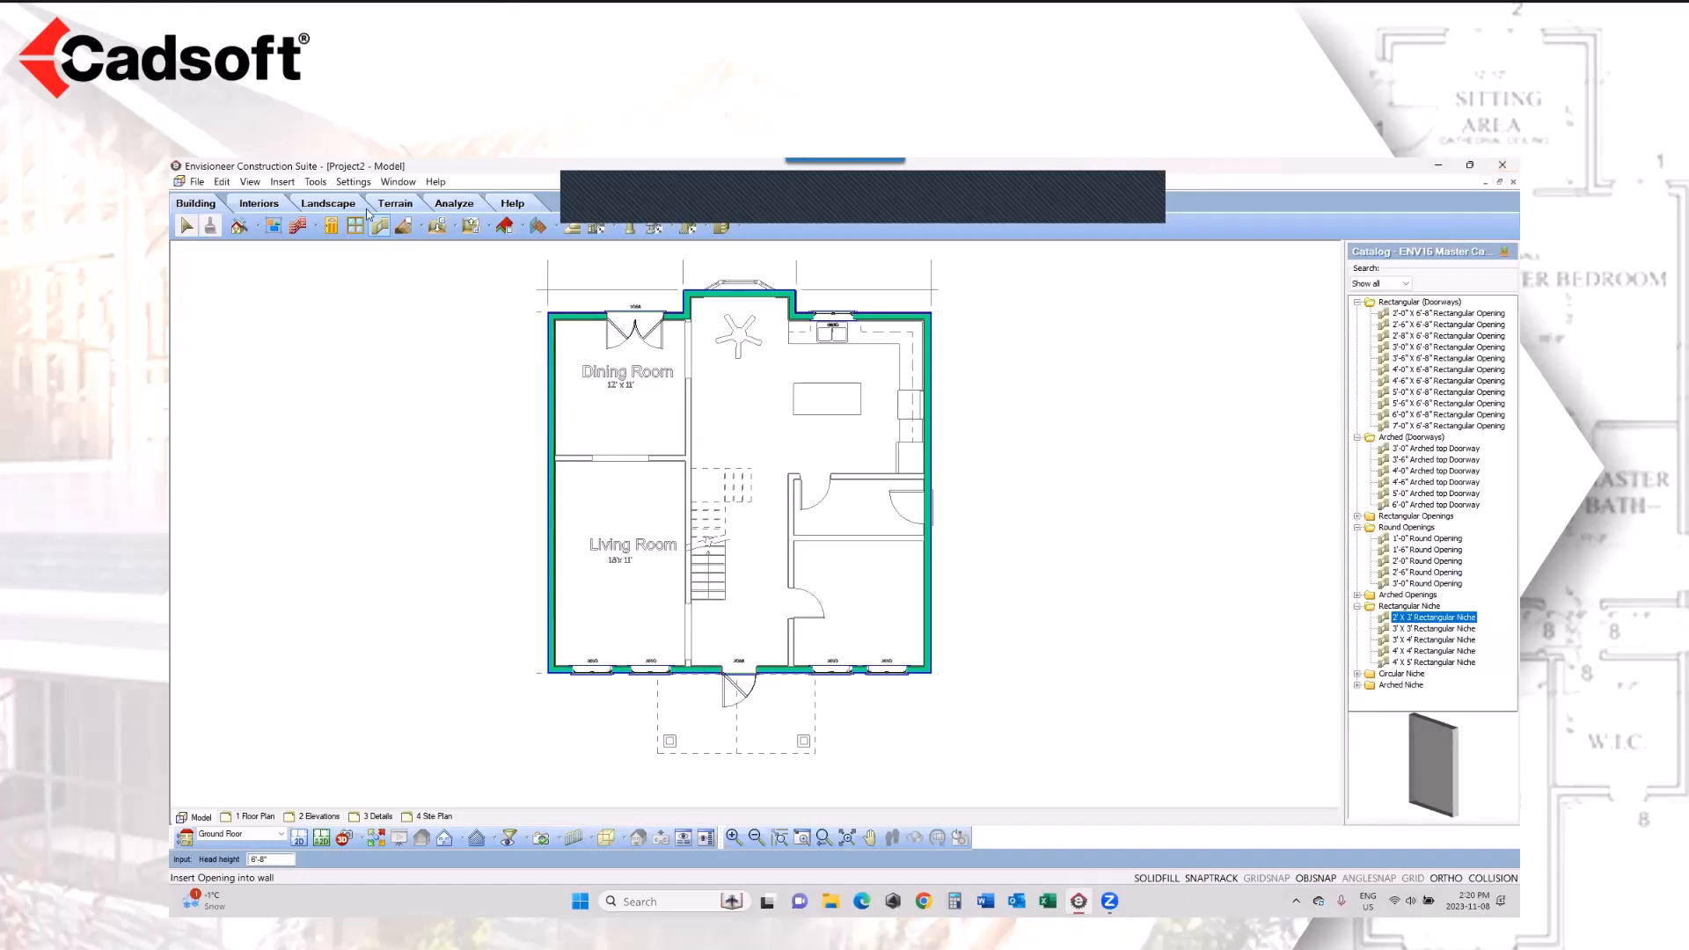
Step: Start a Structural Floor by Perimeter and open the properties of the 11 7/8" TJI 230 Floor System w/ 3/4" OSB
{"action": "left_click", "coordinate": [420, 230]}
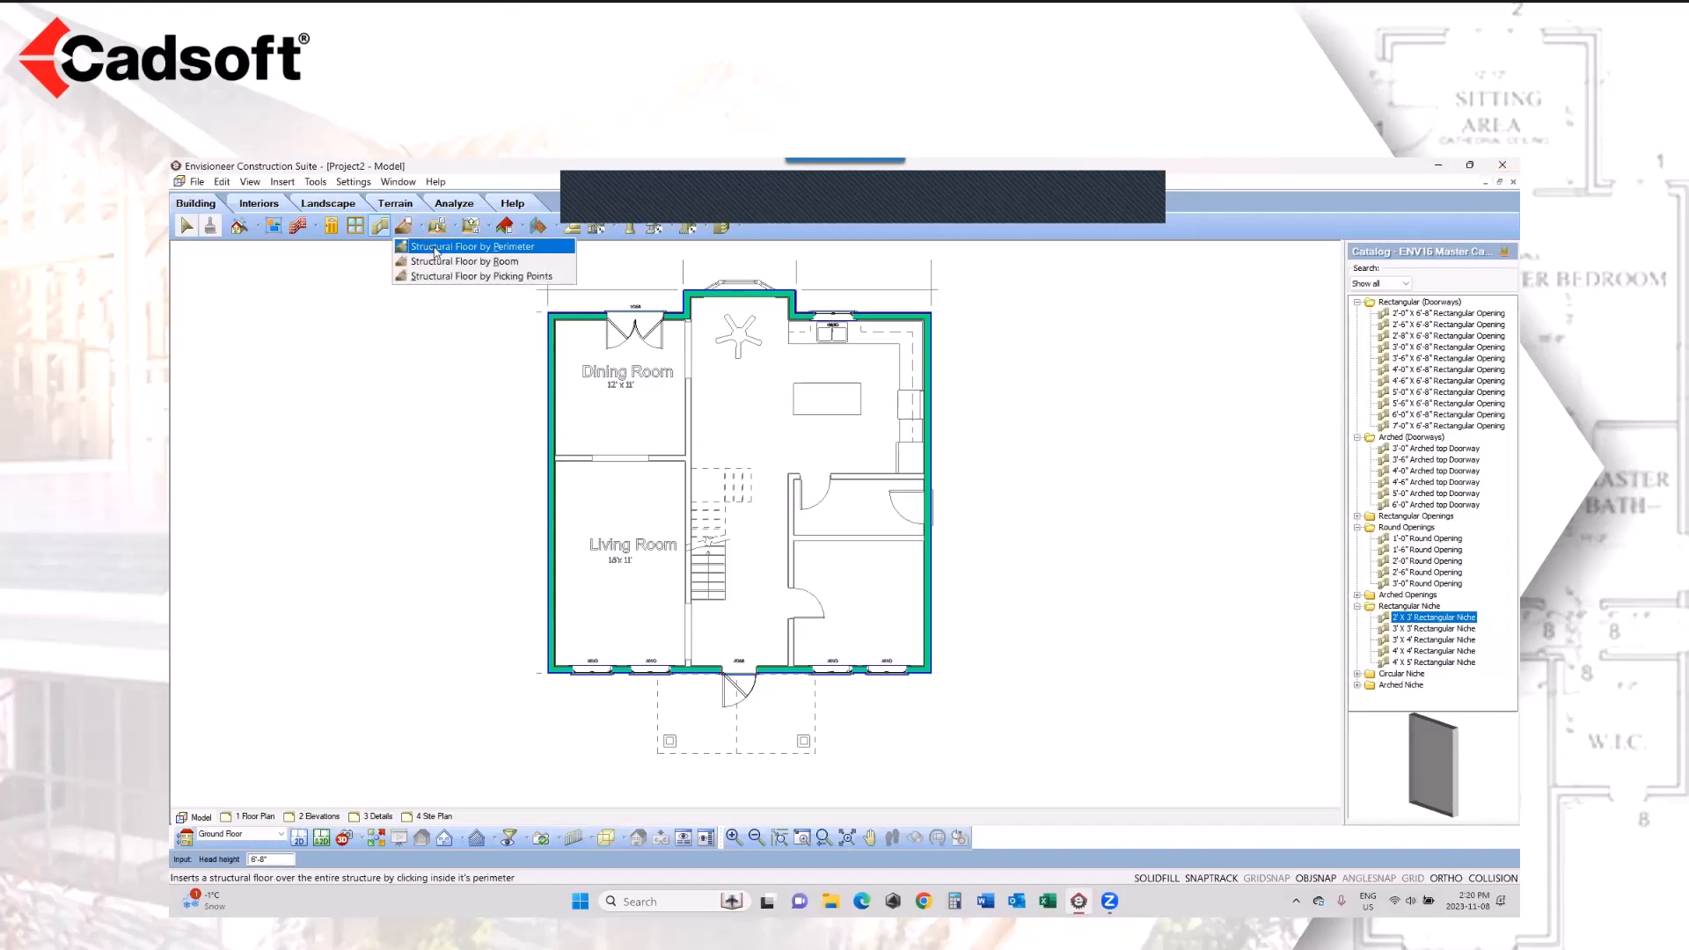
{"action": "left_click", "coordinate": [435, 248]}
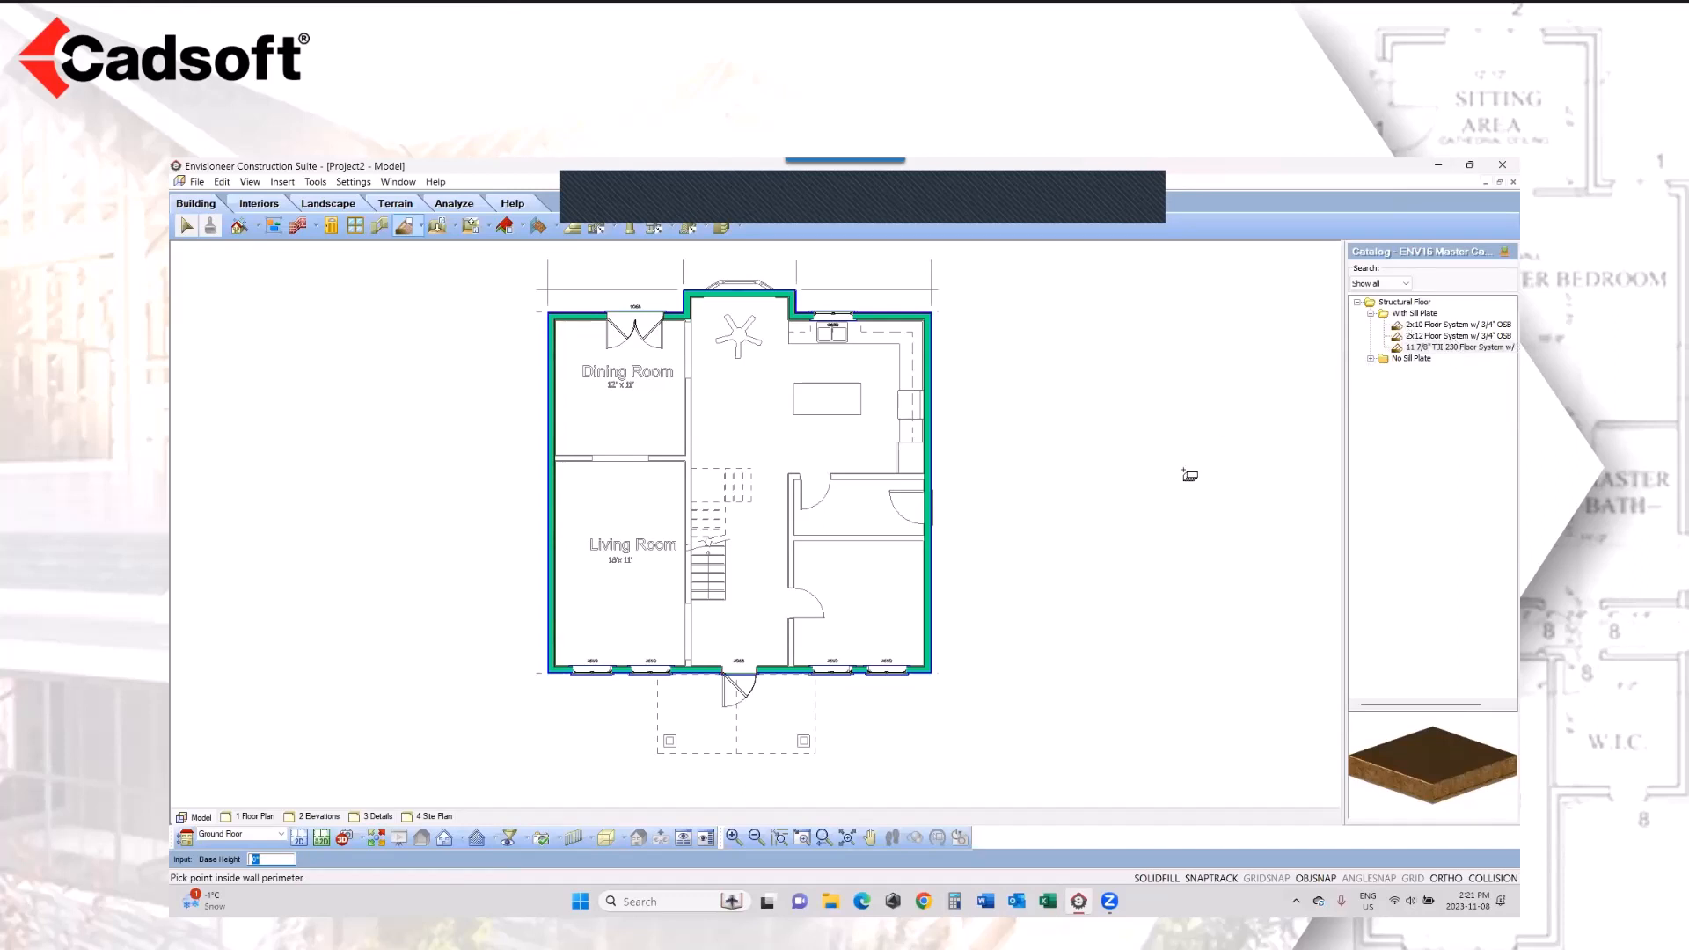
{"action": "double_click", "coordinate": [1438, 348]}
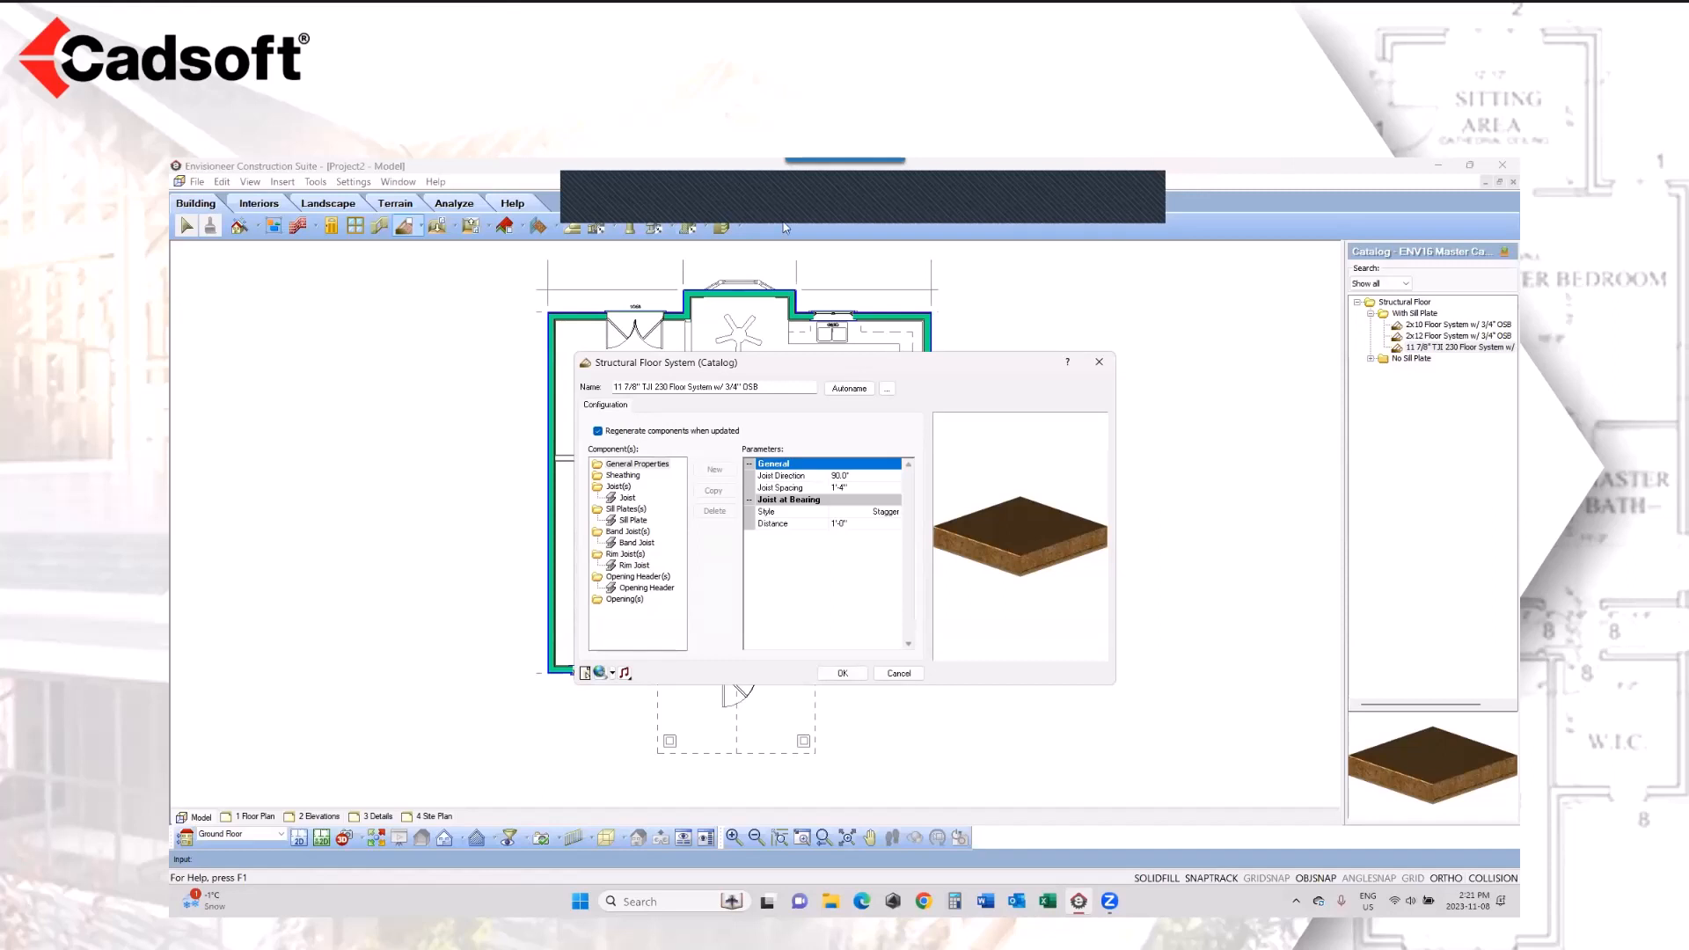
Step: Review the floor system's sheathing, joist, sill plate, band joist, rim joist and opening header parameters
{"action": "left_click", "coordinate": [624, 478]}
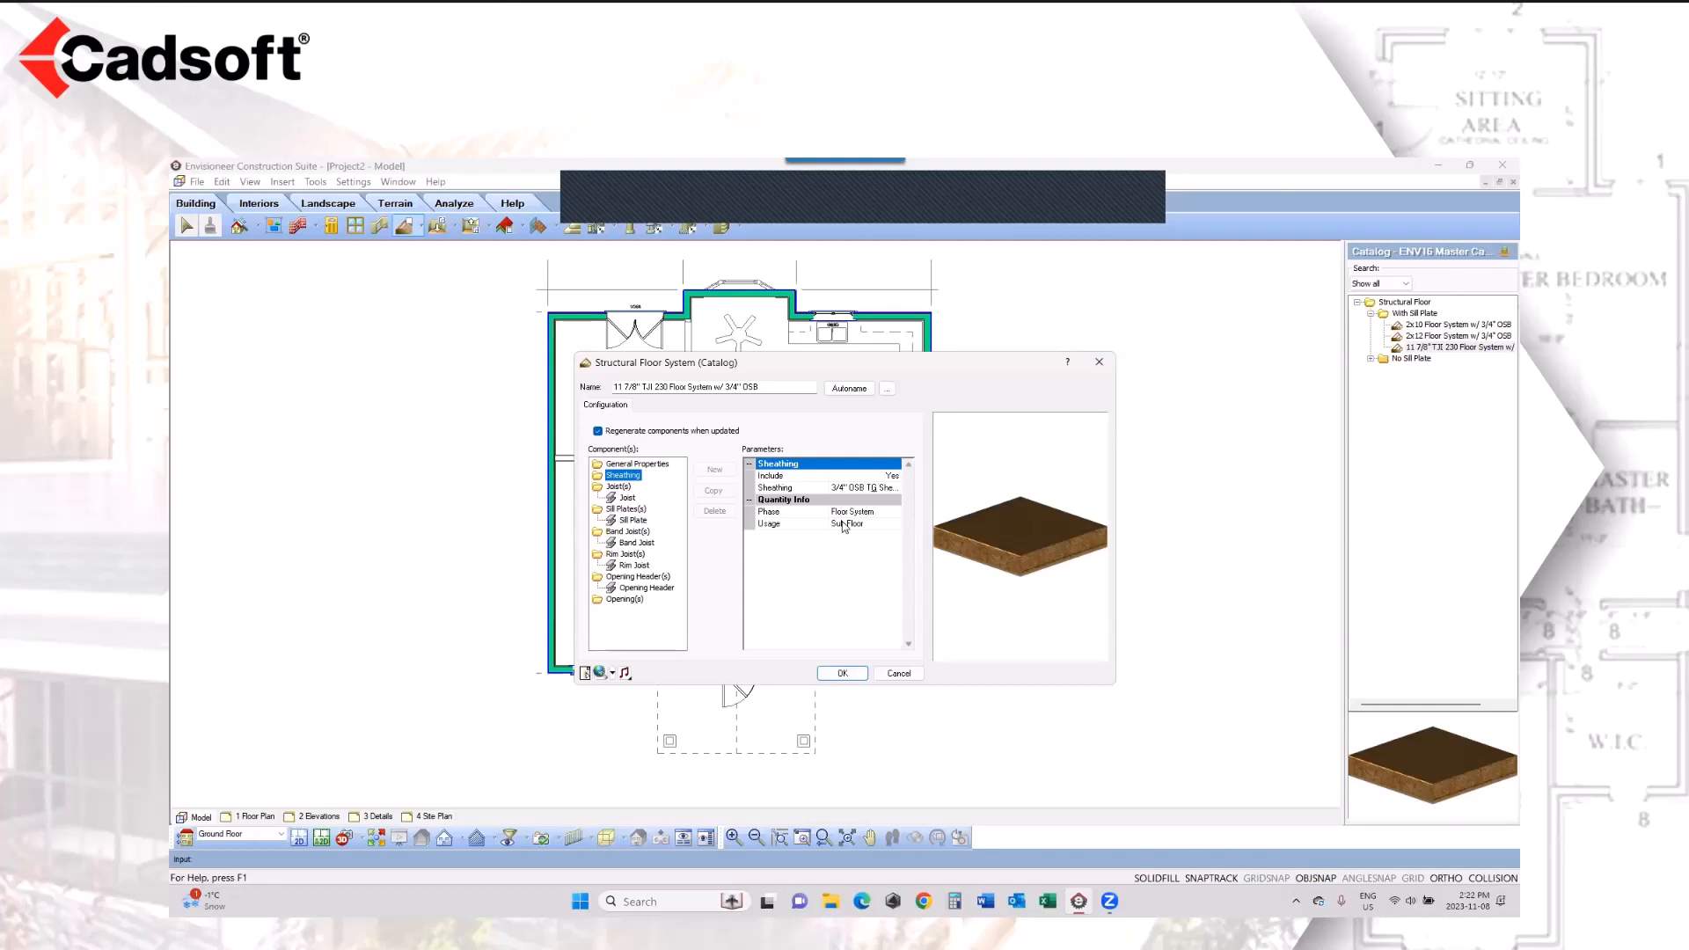
{"action": "left_click", "coordinate": [628, 498]}
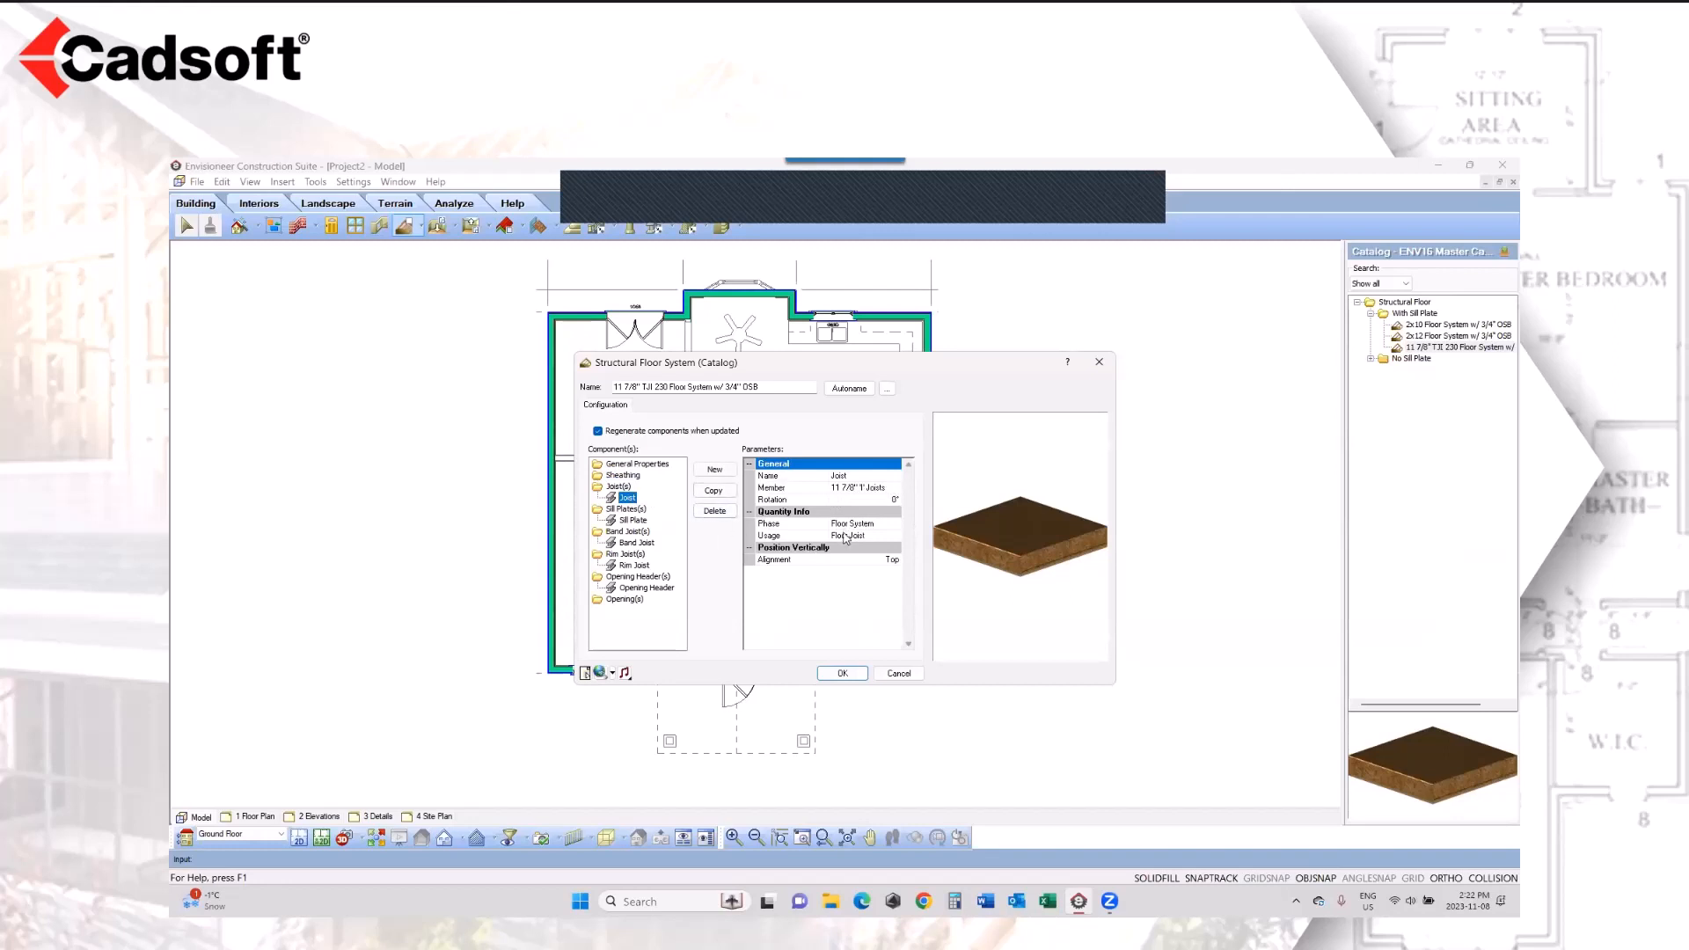
{"action": "left_click", "coordinate": [637, 521]}
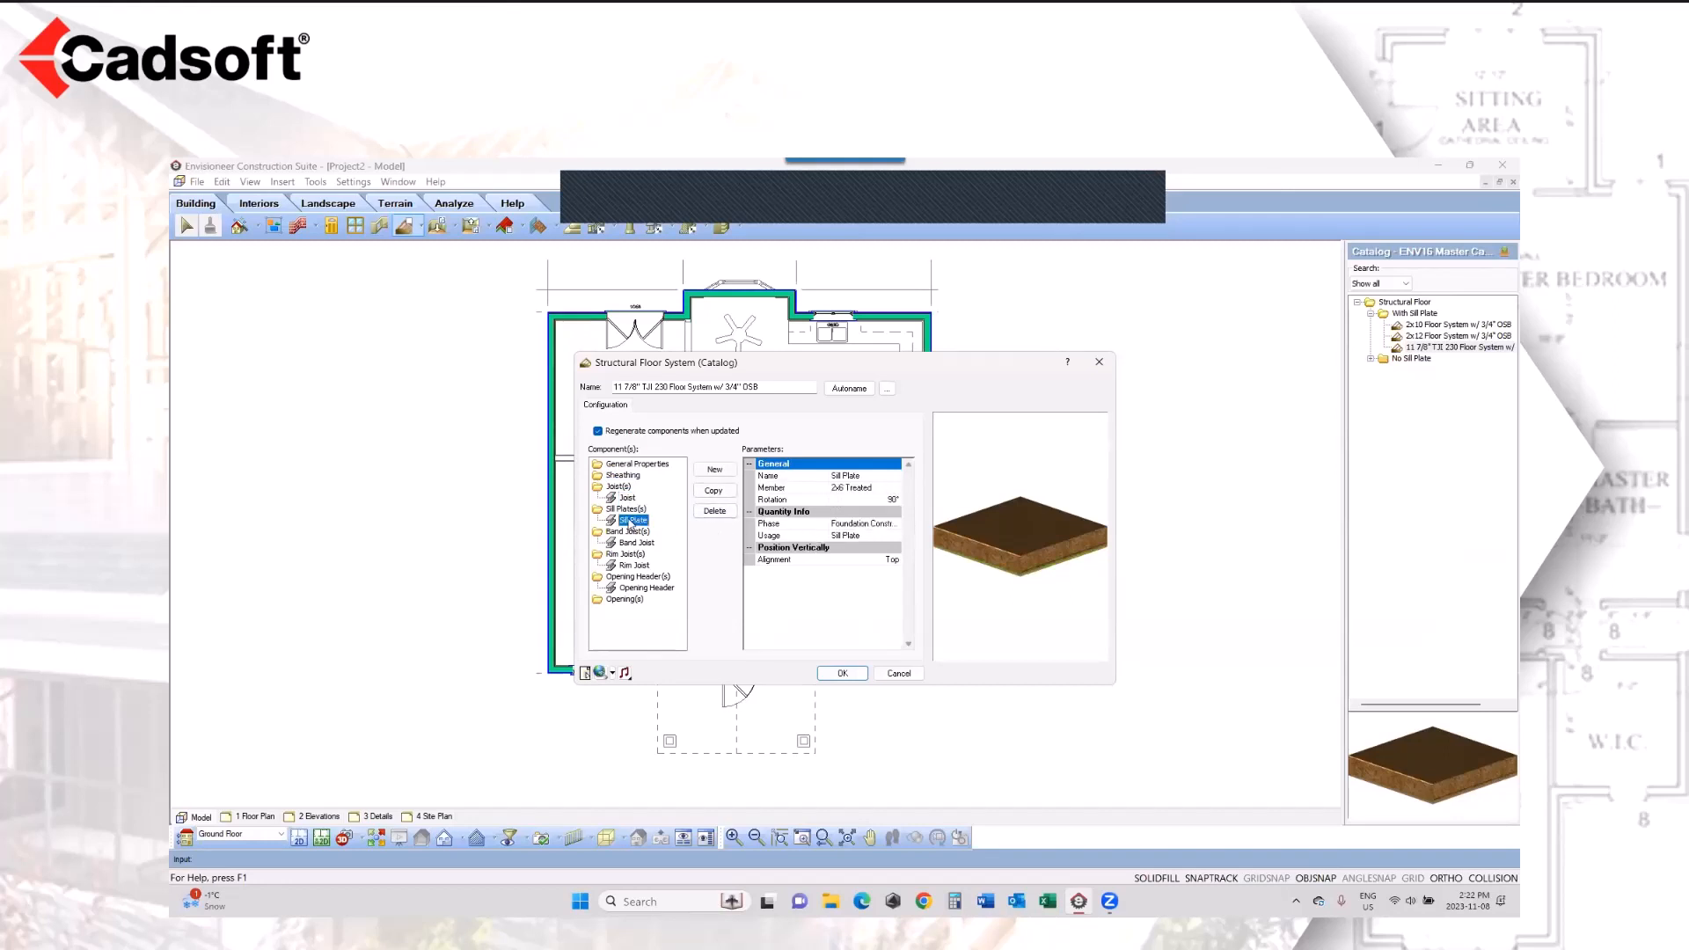
{"action": "left_click", "coordinate": [637, 543]}
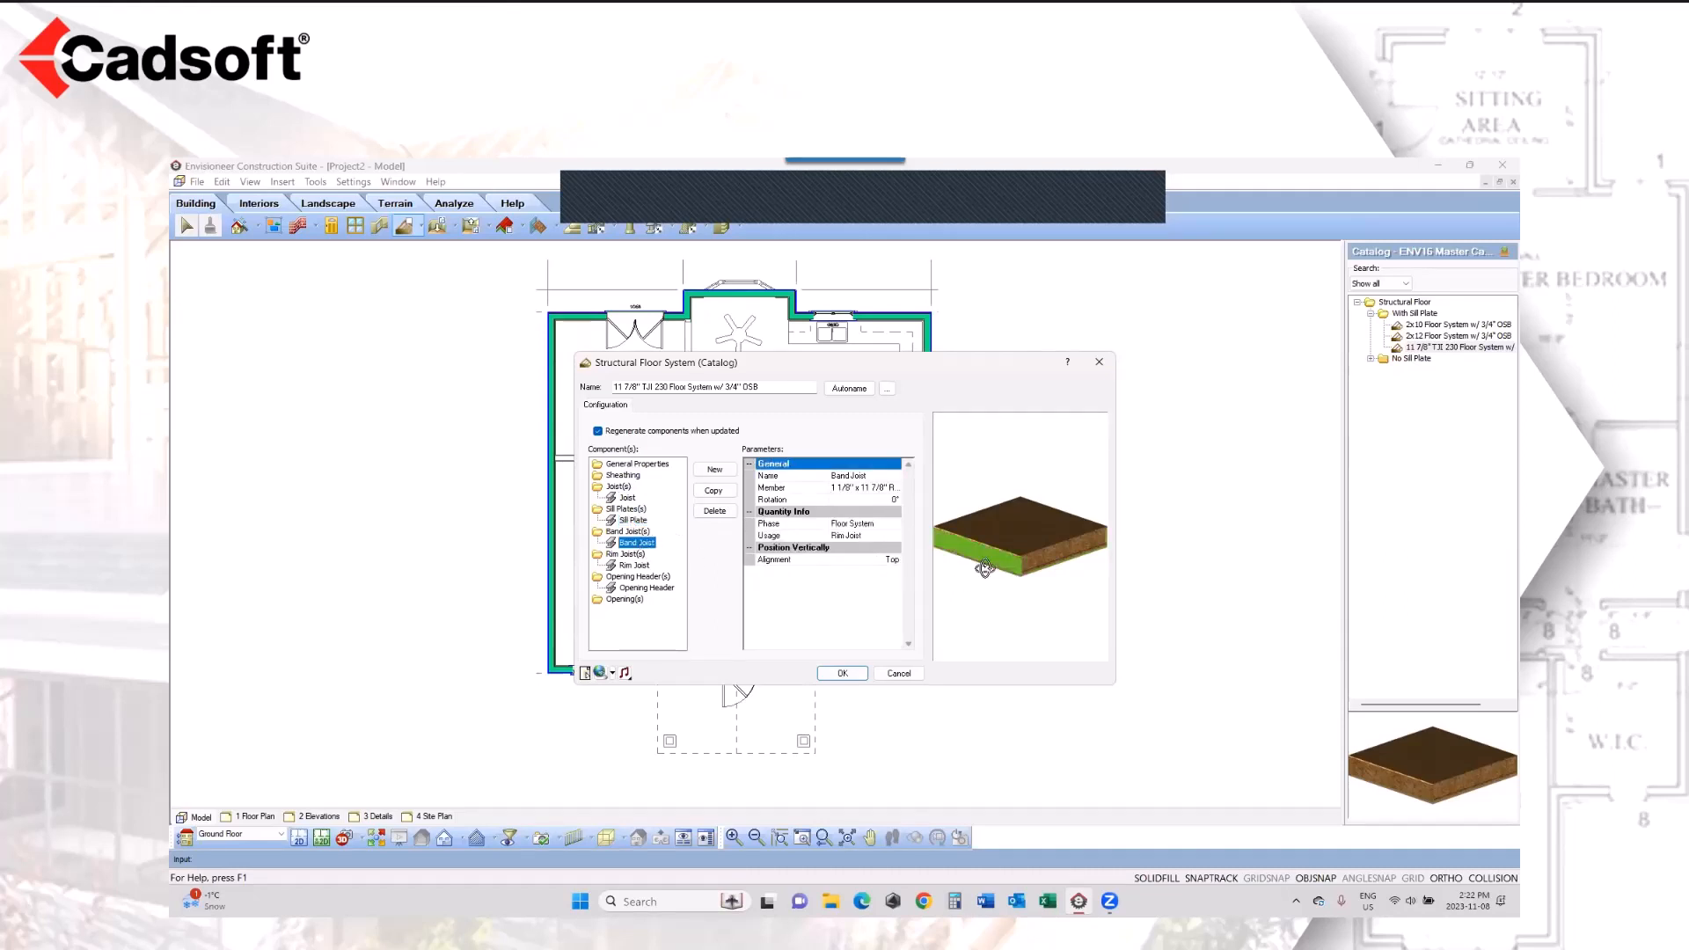
{"action": "left_click", "coordinate": [633, 566]}
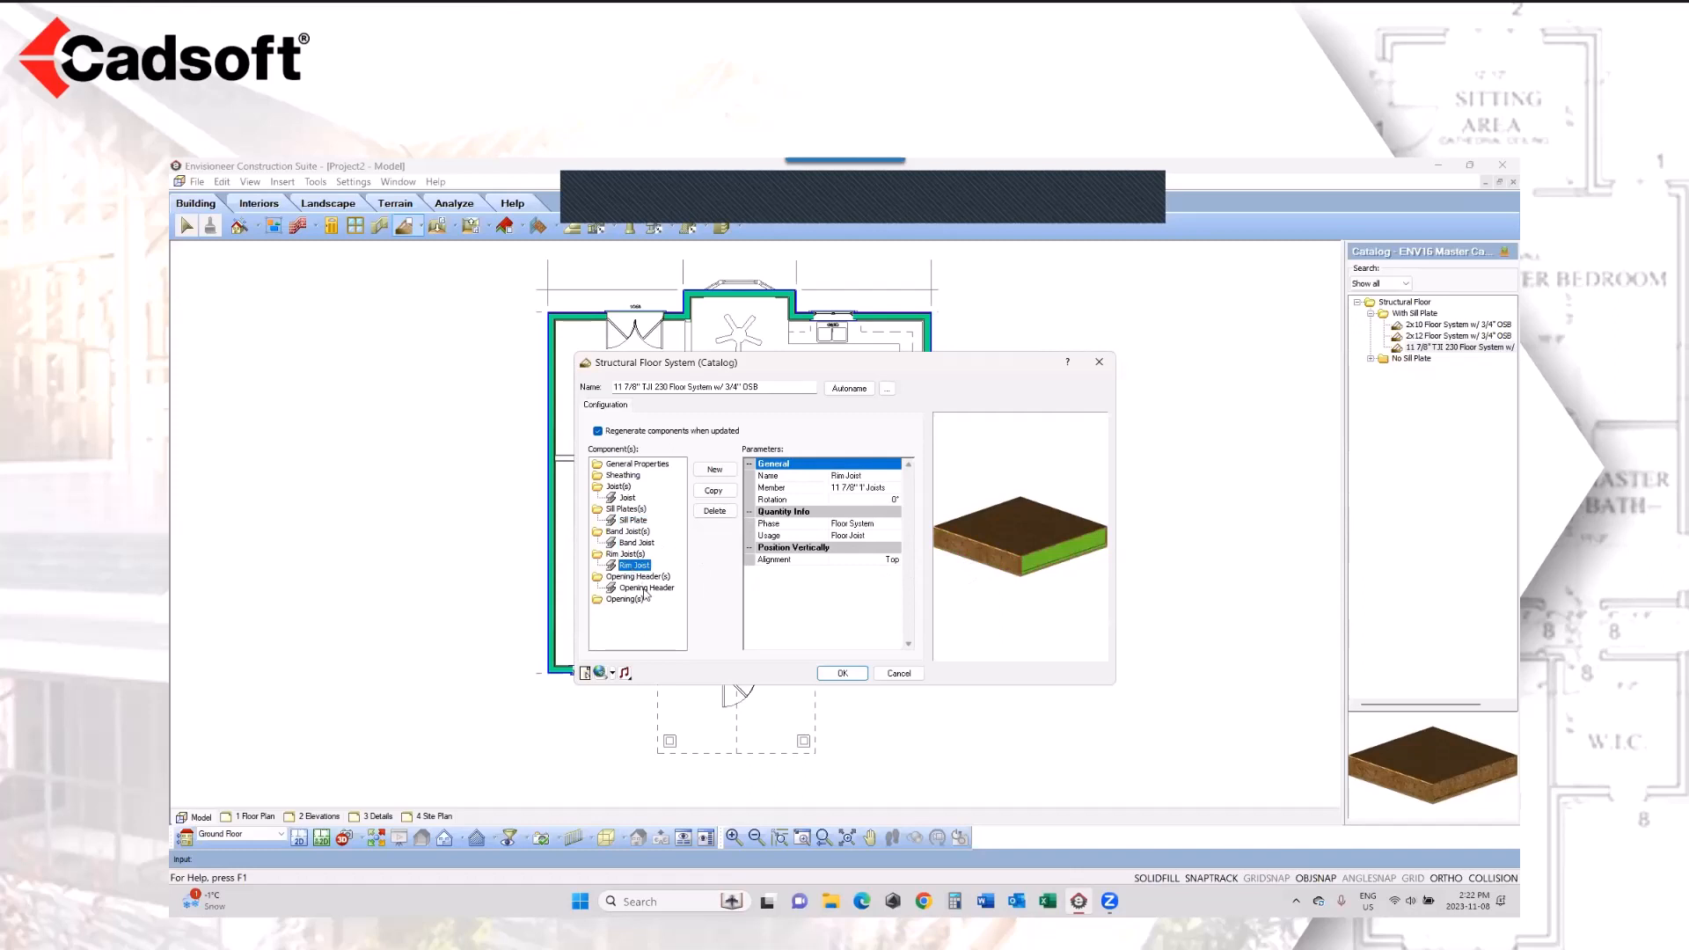
{"action": "left_click", "coordinate": [643, 587]}
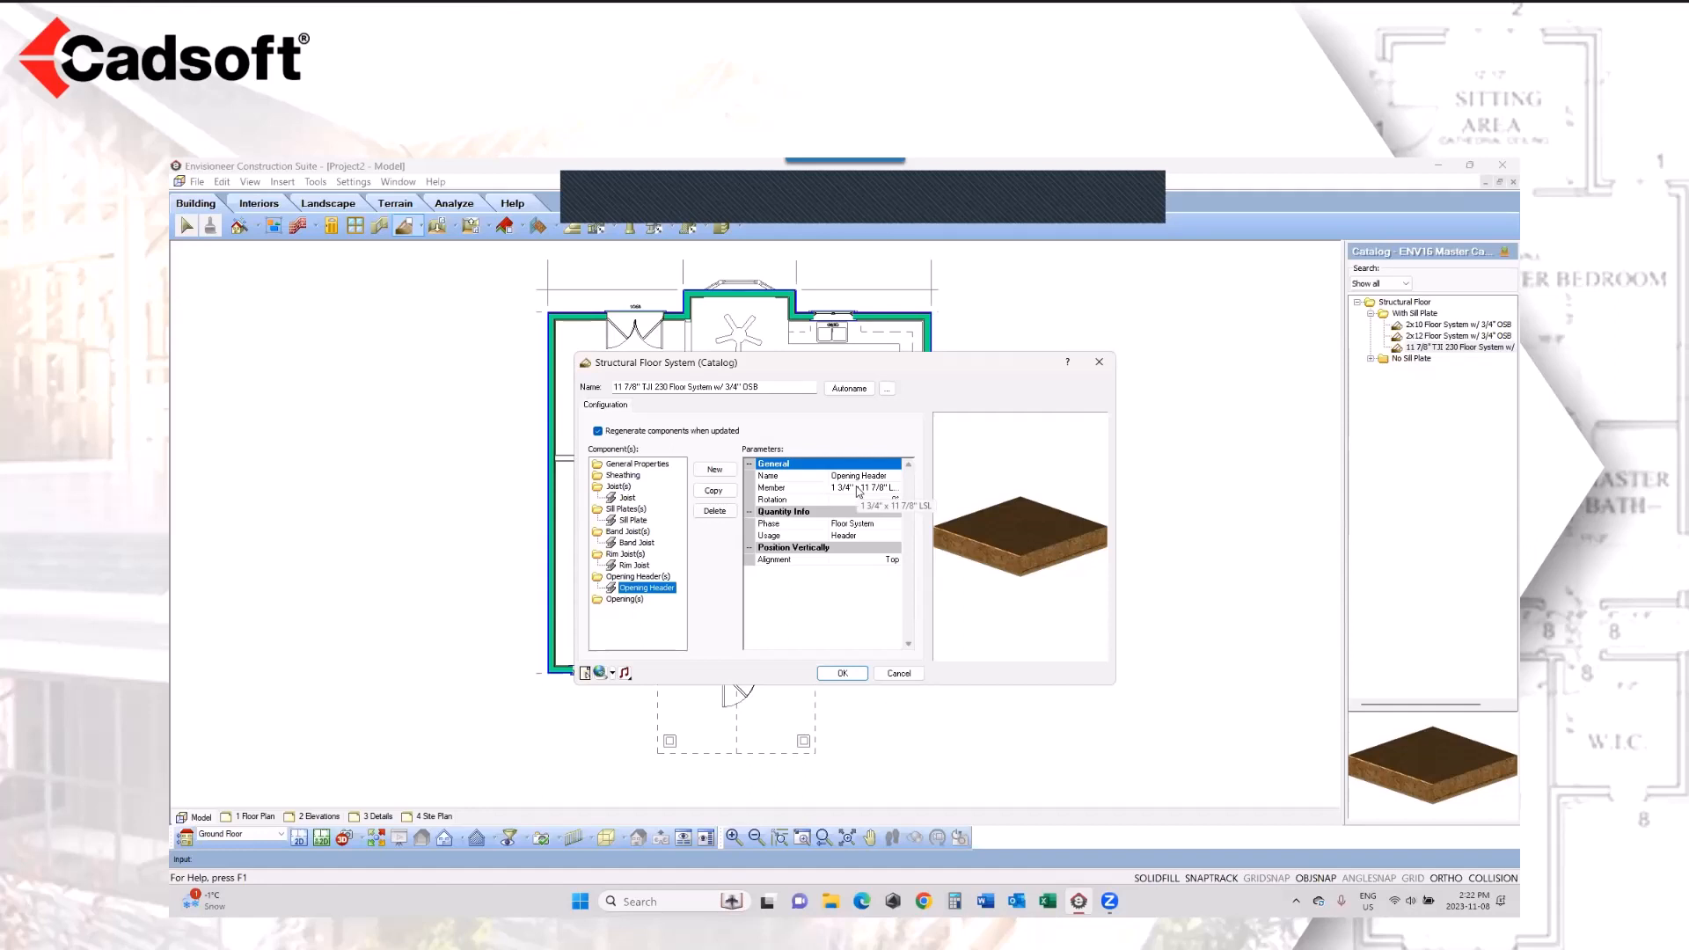
Step: Set the floor system's joist direction to 0° and insert the 11 7/8" TJI 230 floor inside the exterior wall perimeter
{"action": "left_click", "coordinate": [633, 467]}
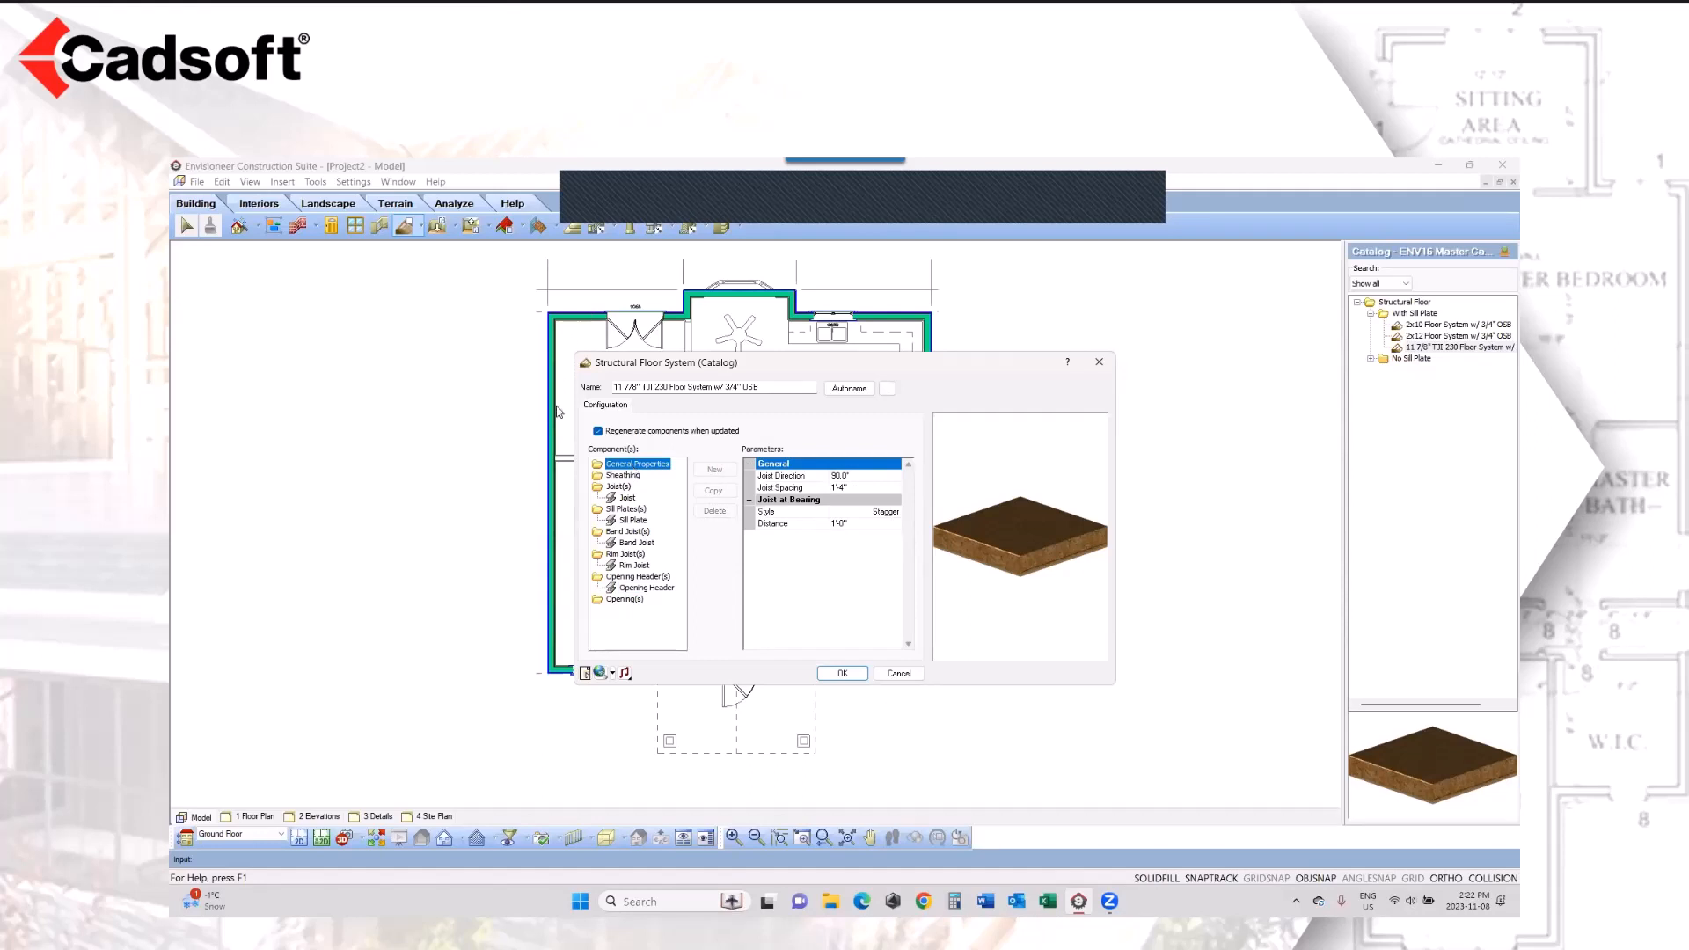
{"action": "left_click", "coordinate": [838, 476]}
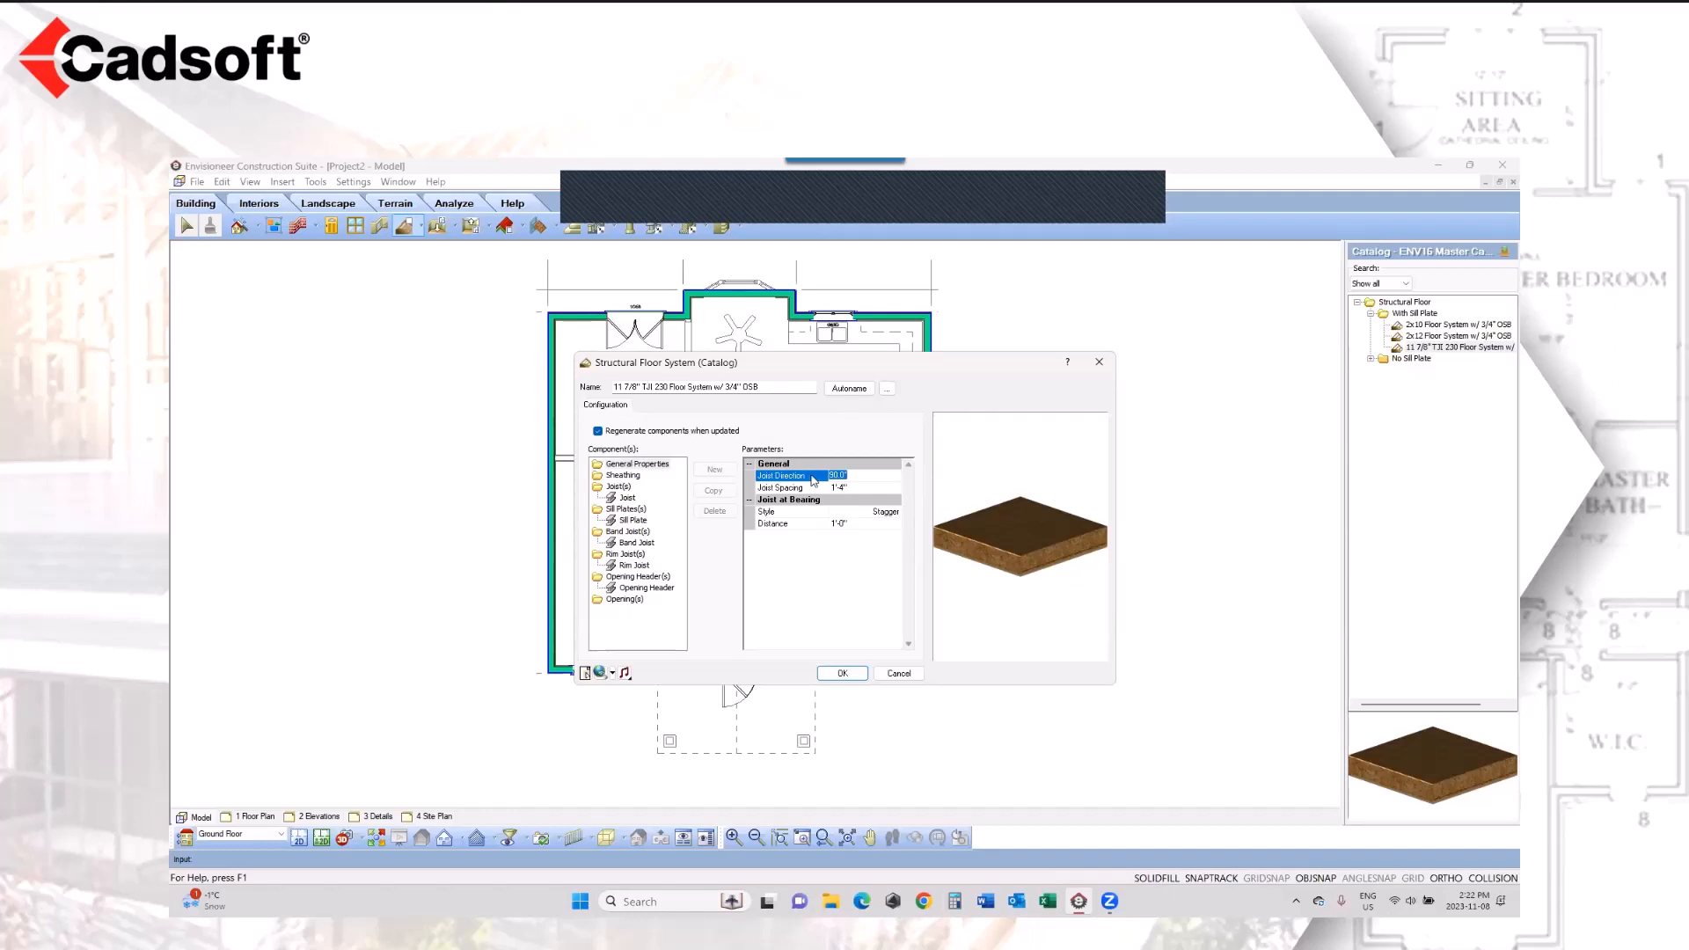
{"action": "type", "text": "0"}
{"action": "left_click", "coordinate": [861, 486]}
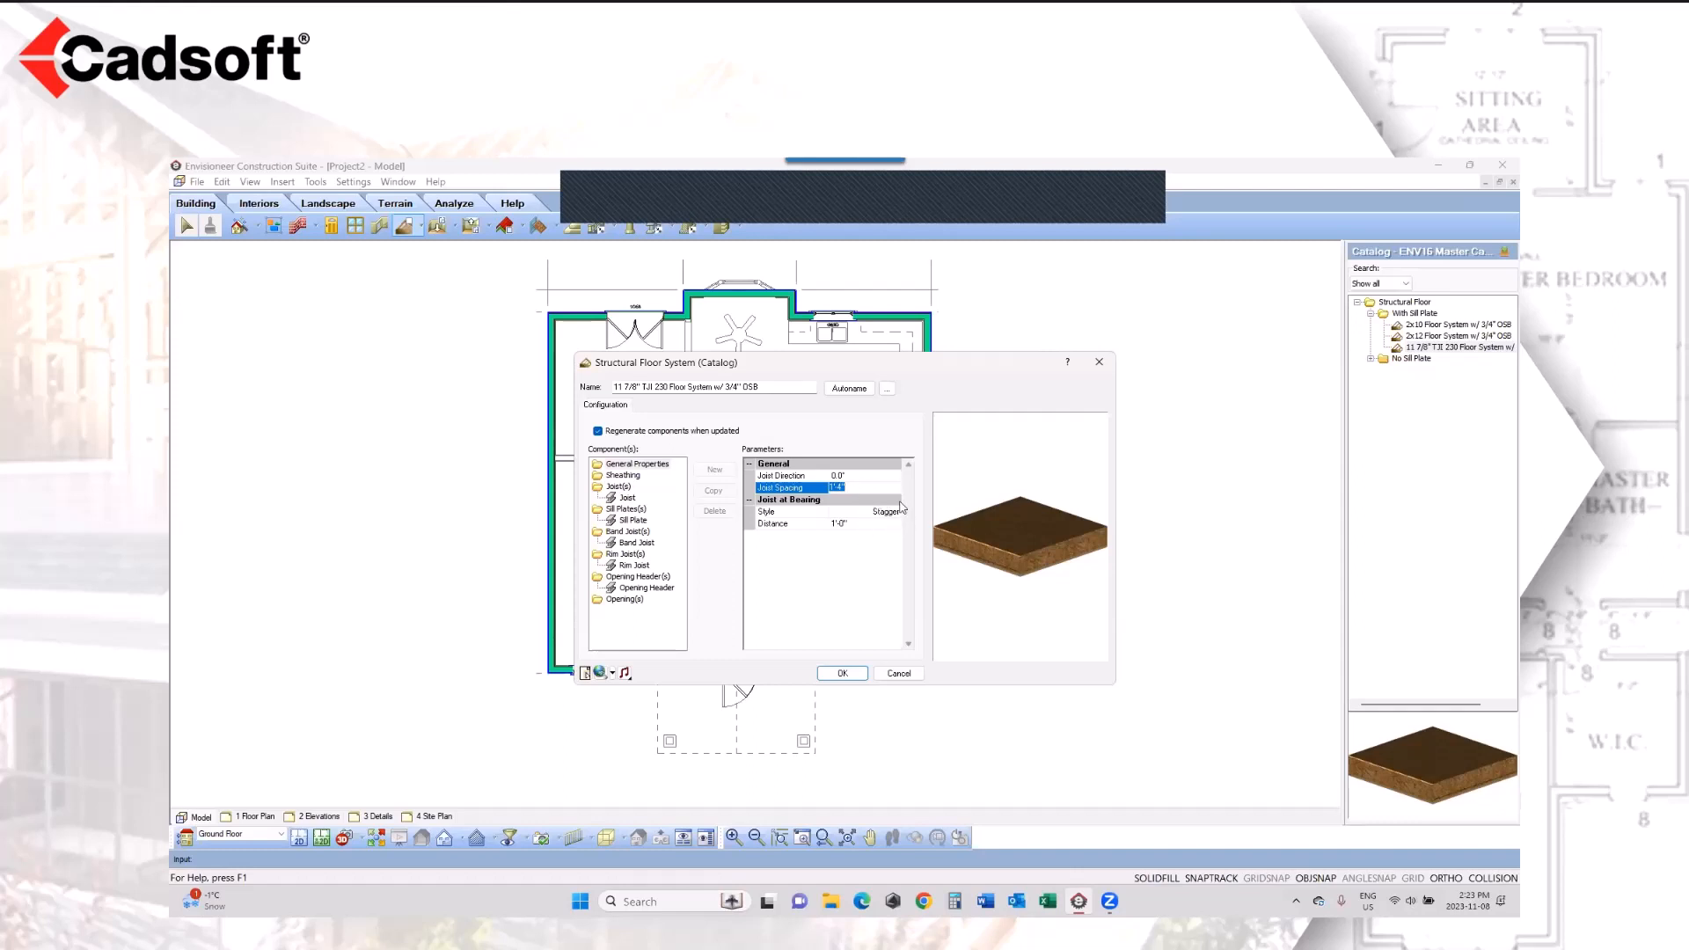
{"action": "left_click", "coordinate": [842, 674]}
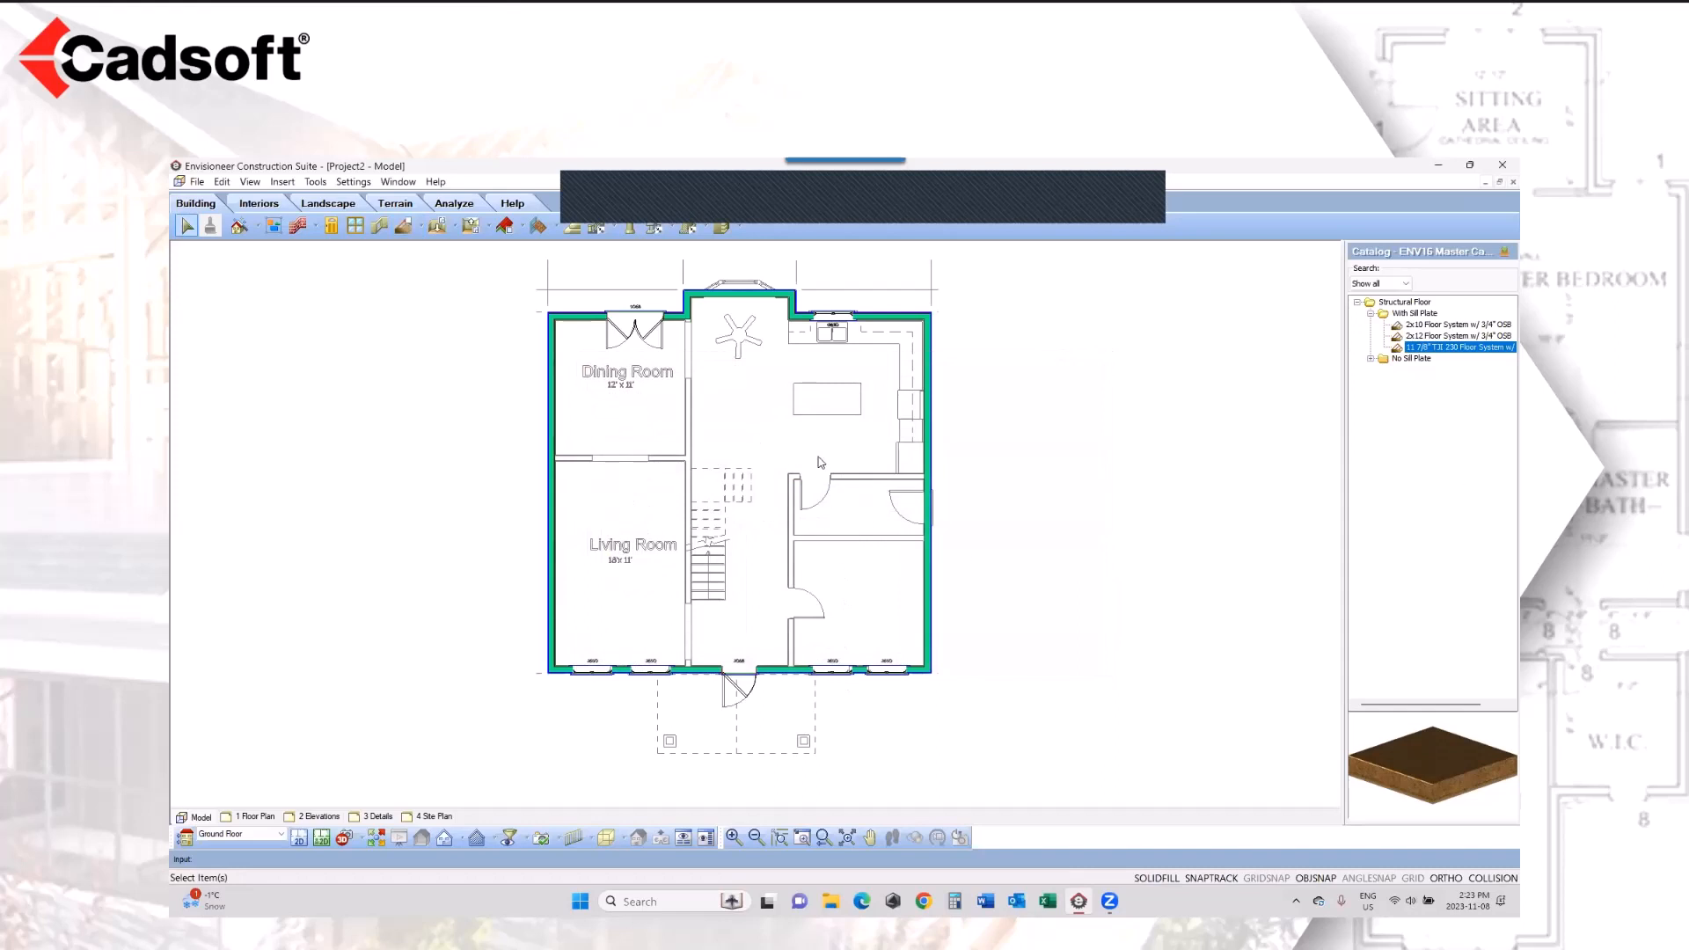
{"action": "left_click", "coordinate": [1446, 348]}
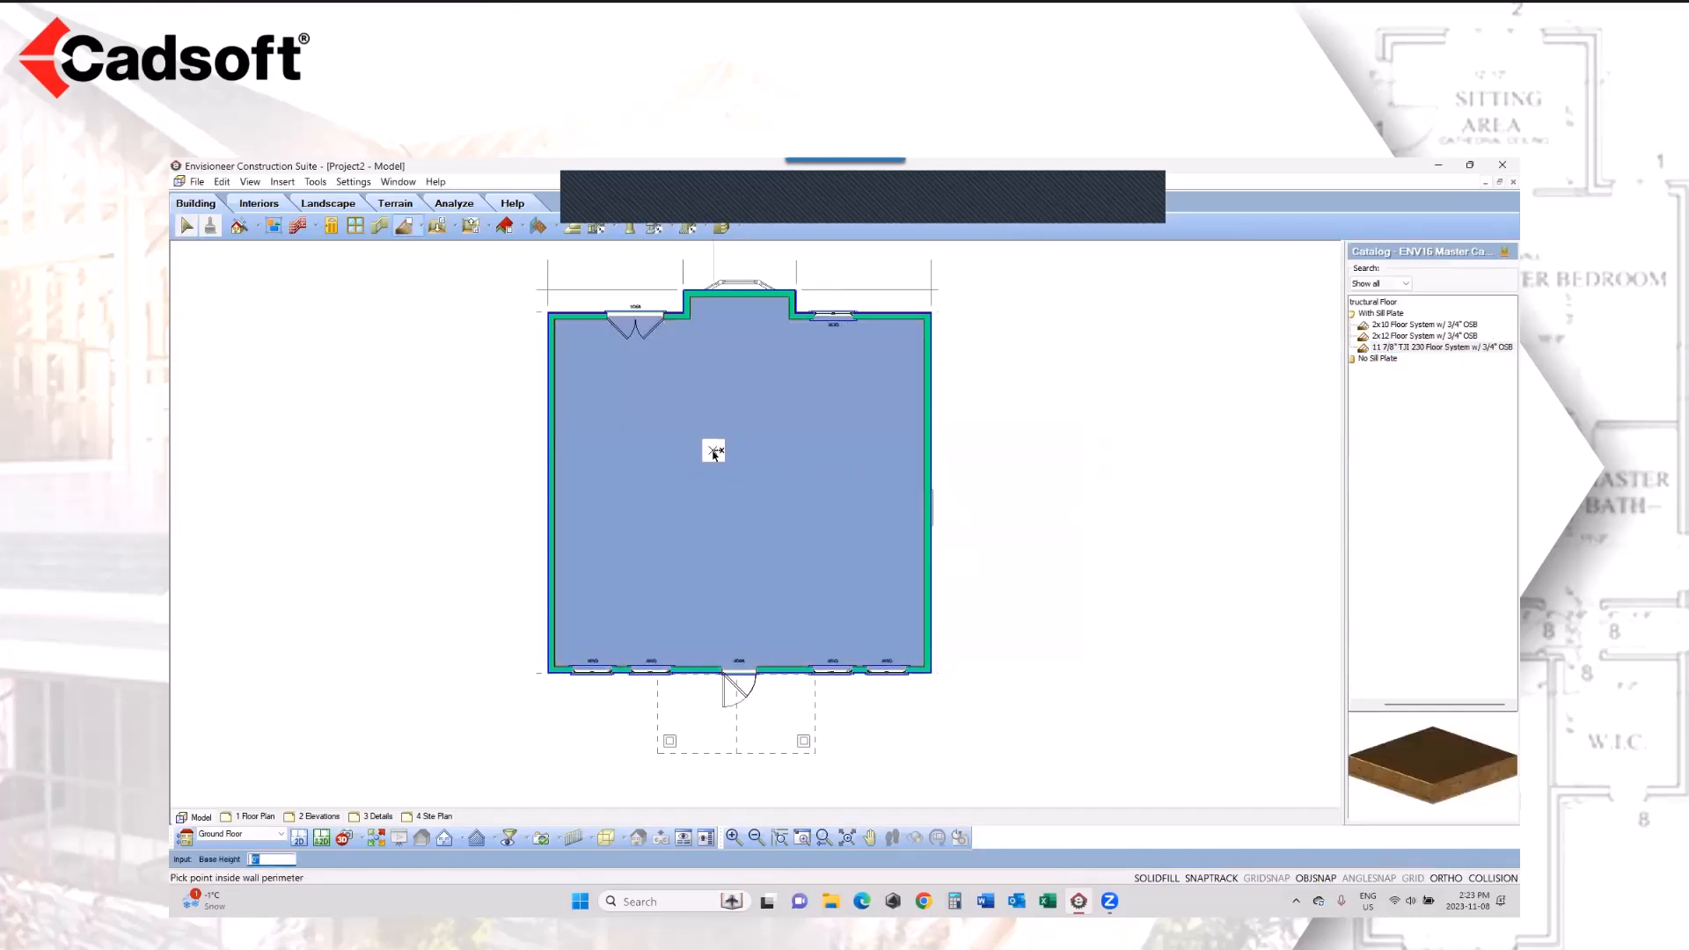
{"action": "left_click", "coordinate": [714, 453]}
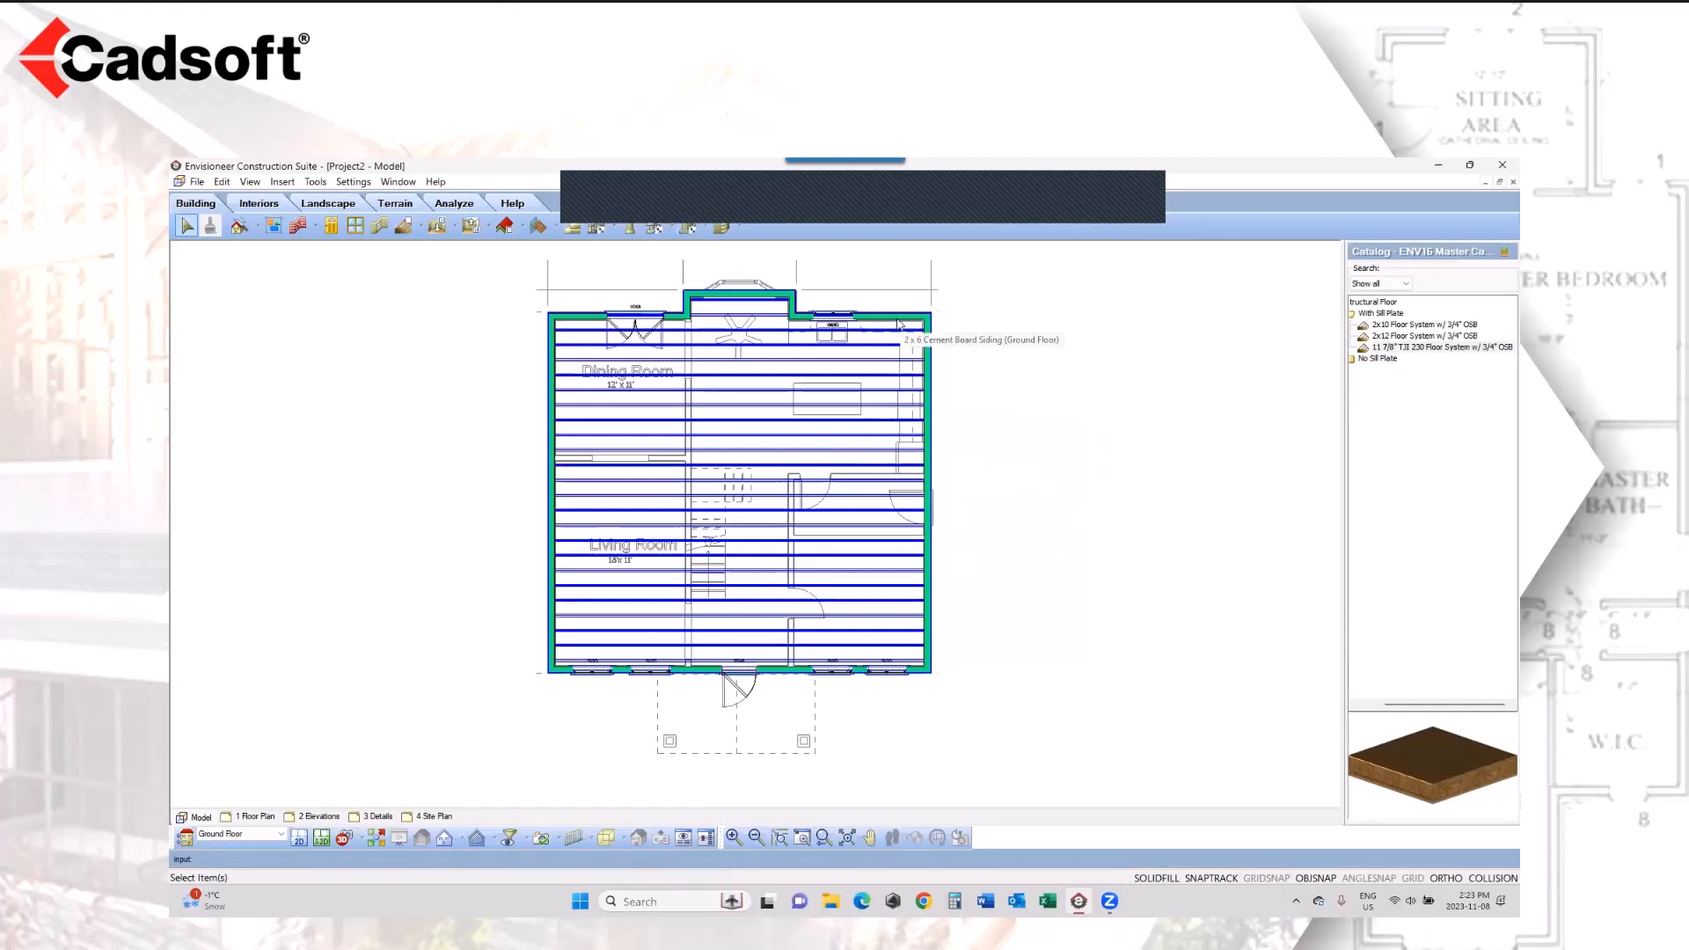
Step: Insert a bearing line in the structural floor from the middle of the front wall to the middle of the rear bump-out wall
{"action": "left_click", "coordinate": [929, 422]}
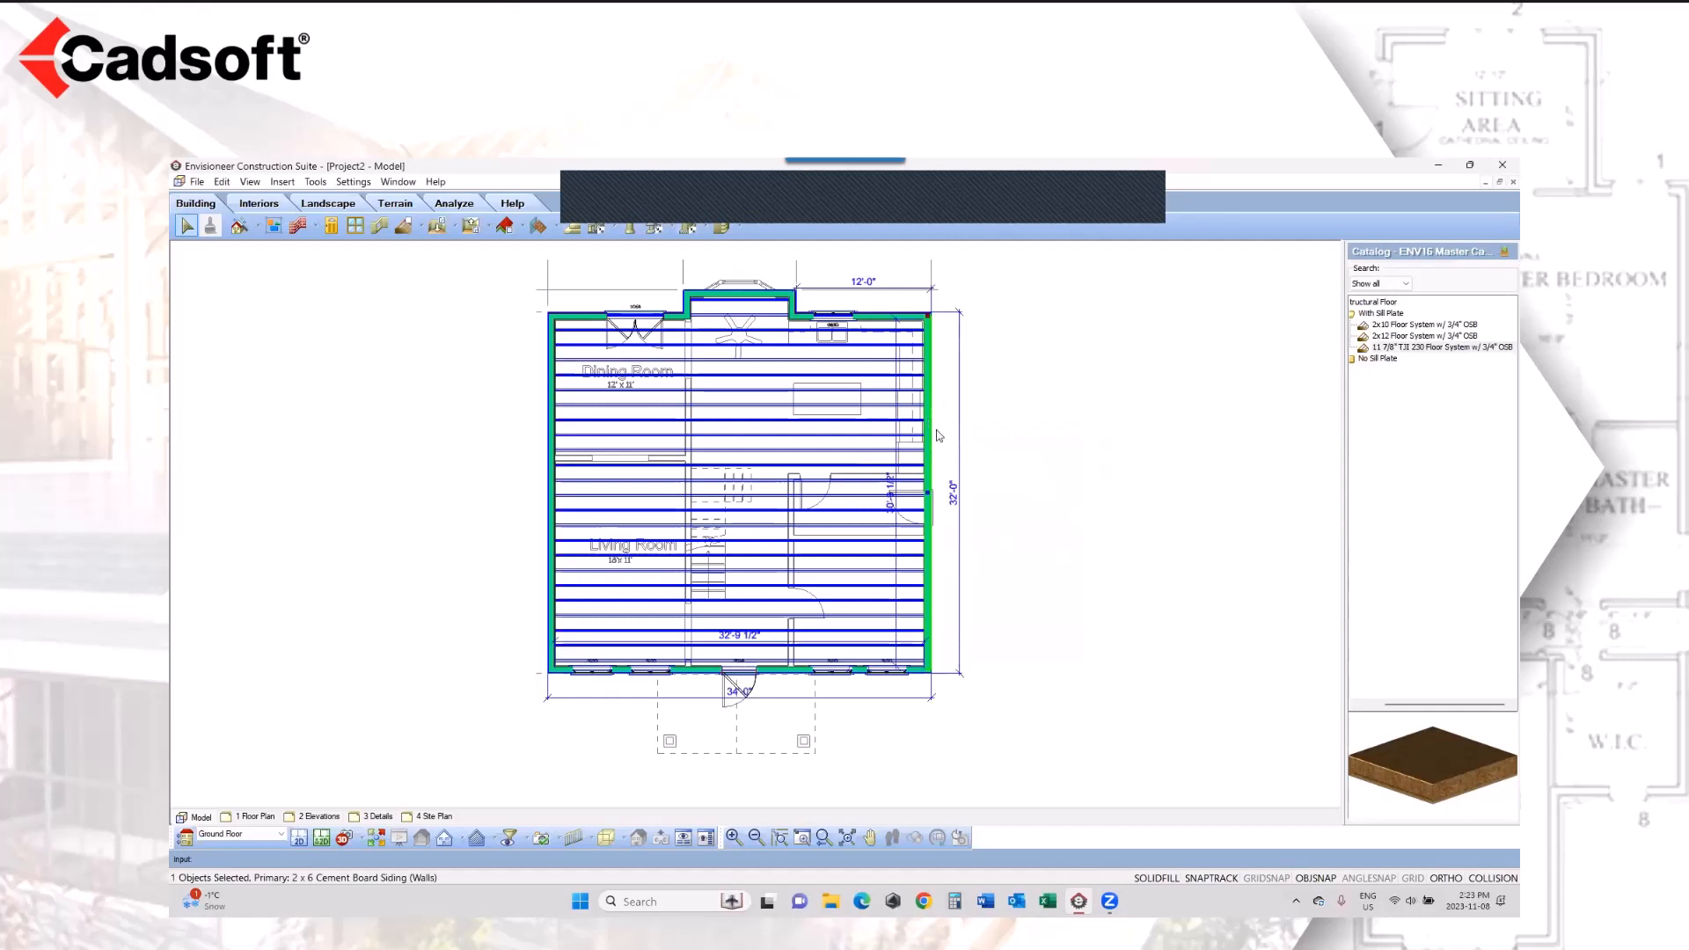
{"action": "left_click", "coordinate": [1044, 512]}
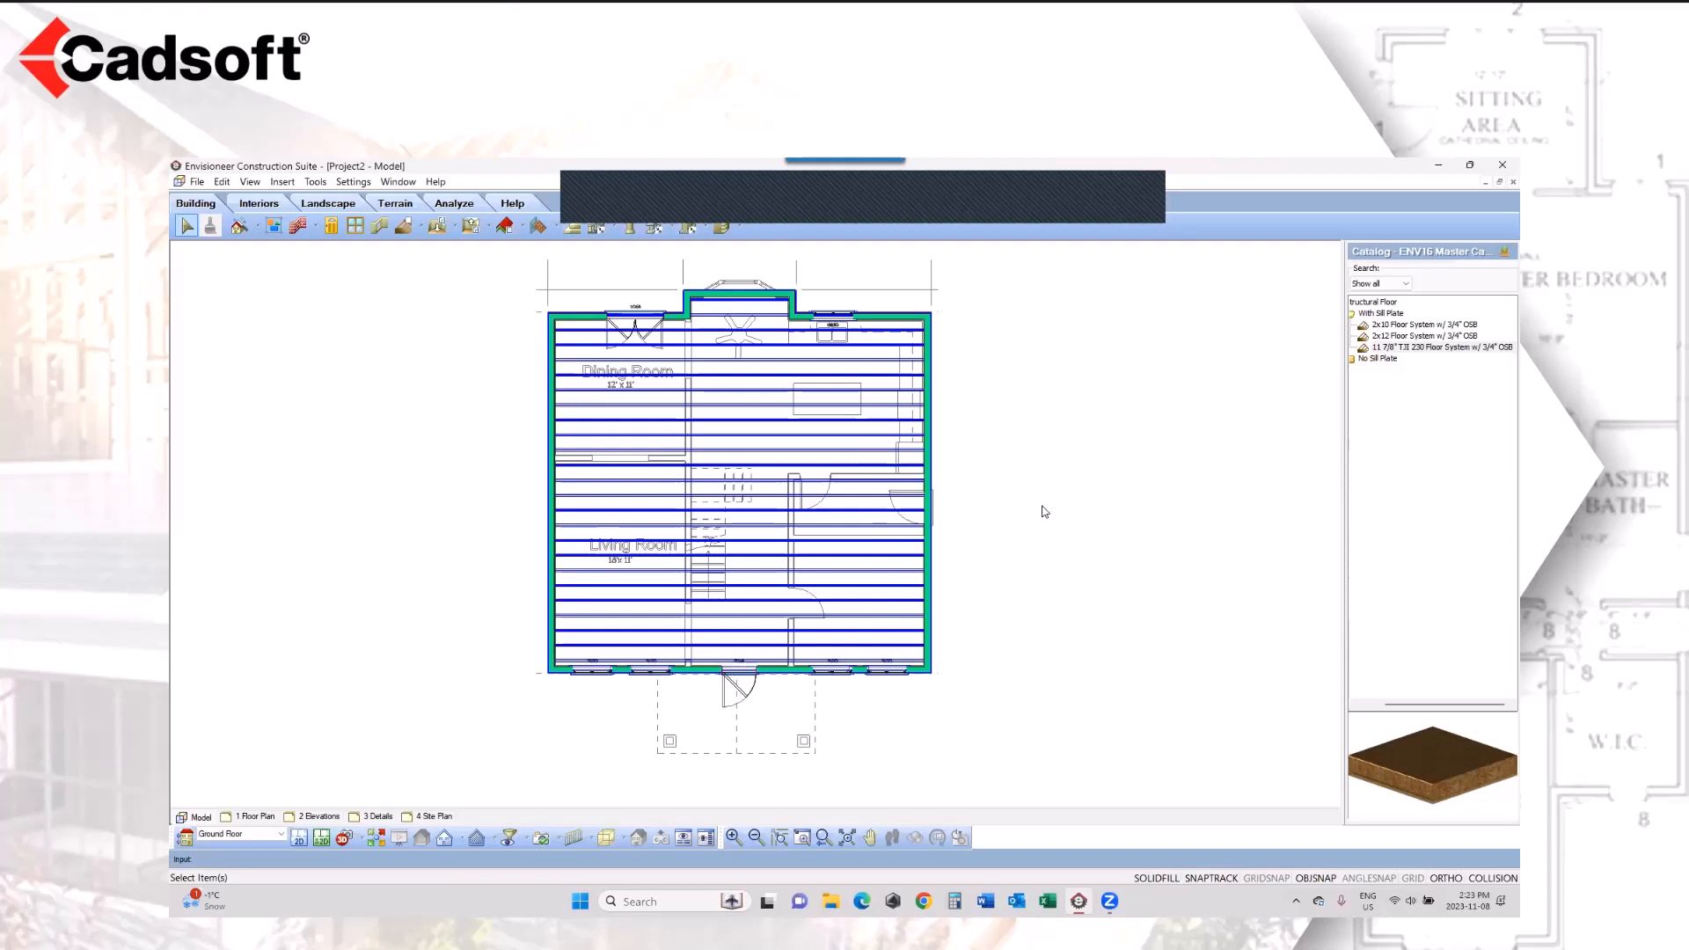
{"action": "left_click", "coordinate": [929, 562]}
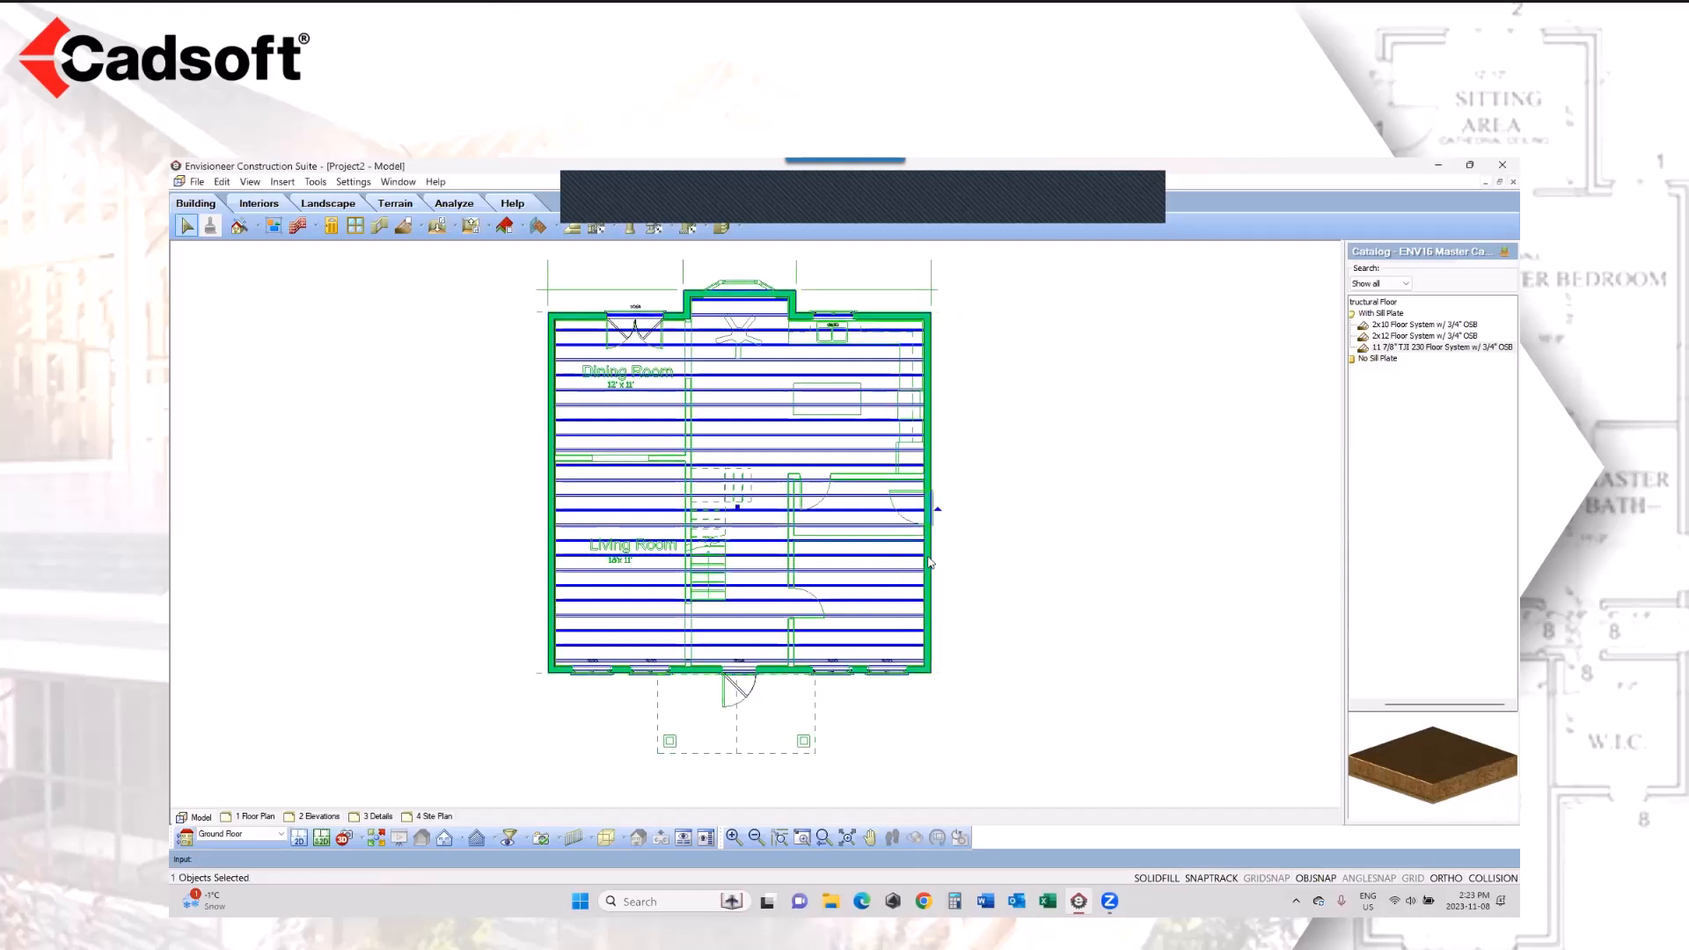
{"action": "left_click", "coordinate": [929, 558]}
{"action": "left_click", "coordinate": [929, 557]}
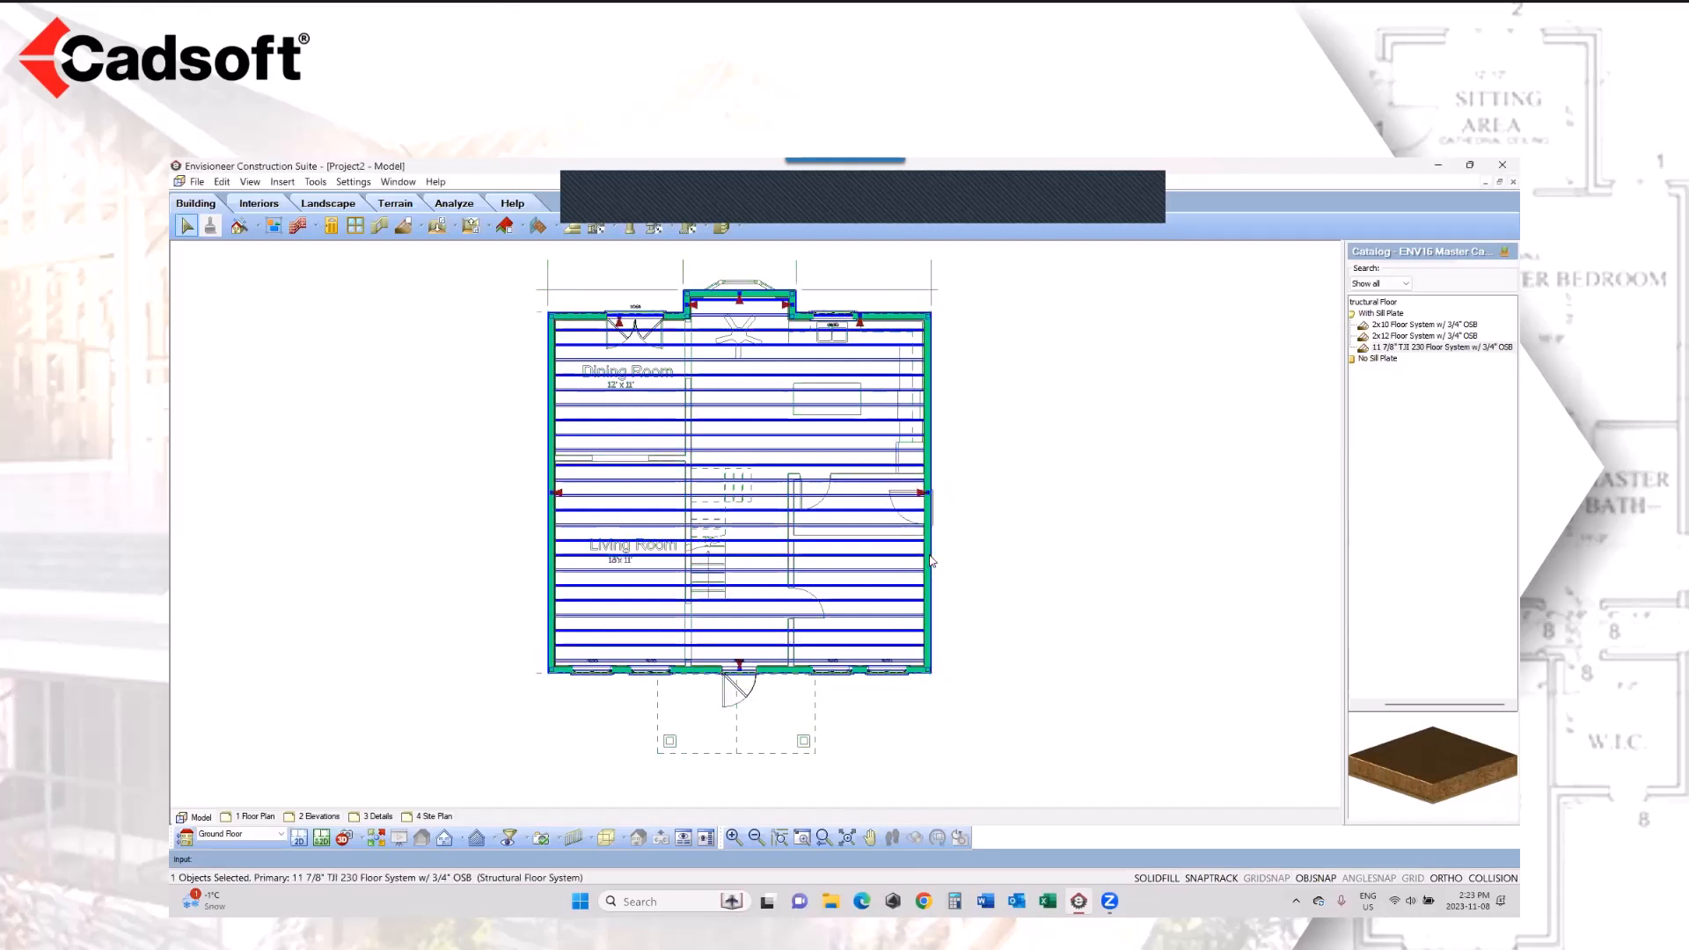
{"action": "right_click", "coordinate": [810, 581]}
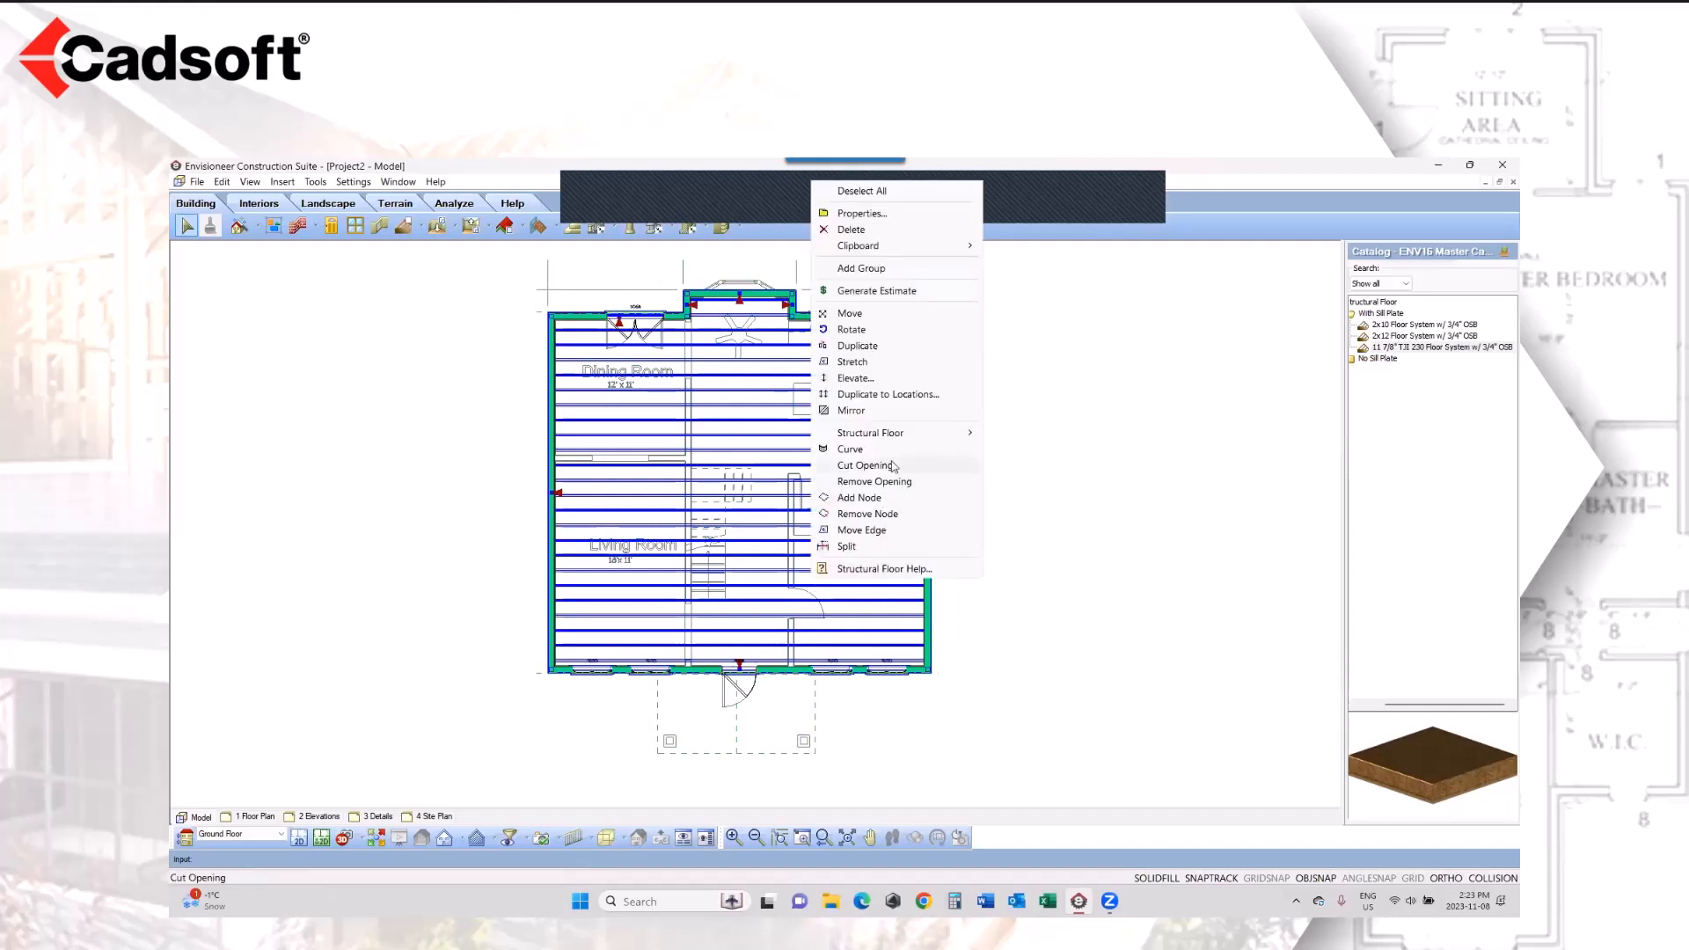
{"action": "mouse_move", "coordinate": [894, 440]}
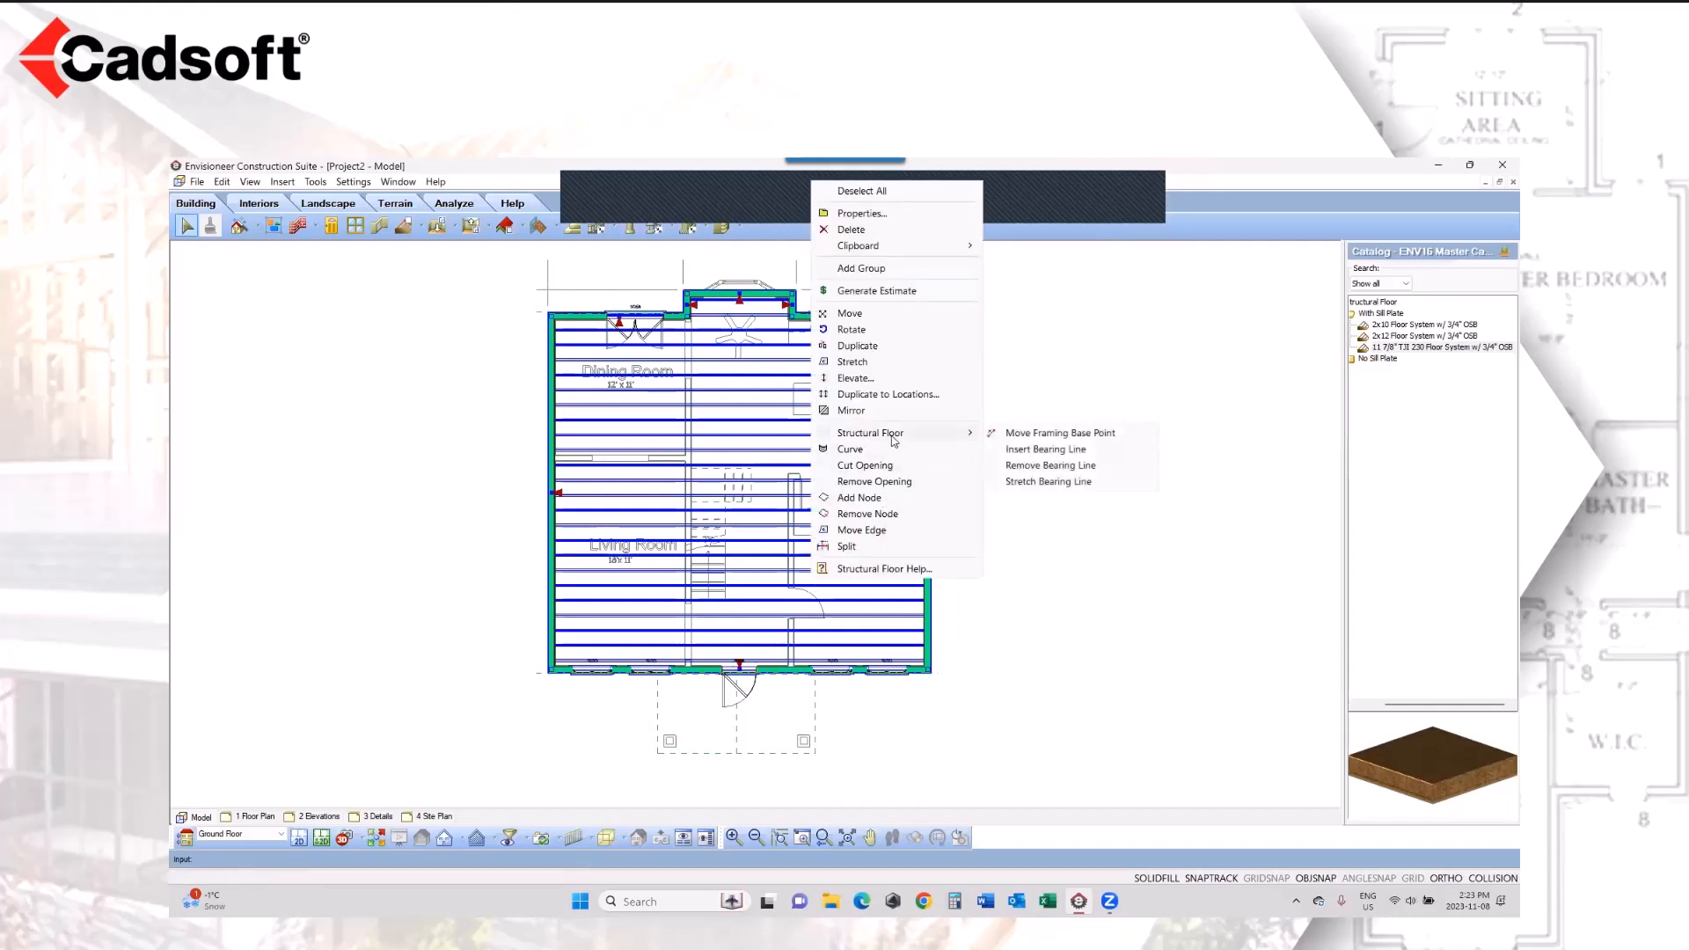
{"action": "left_click", "coordinate": [1039, 451]}
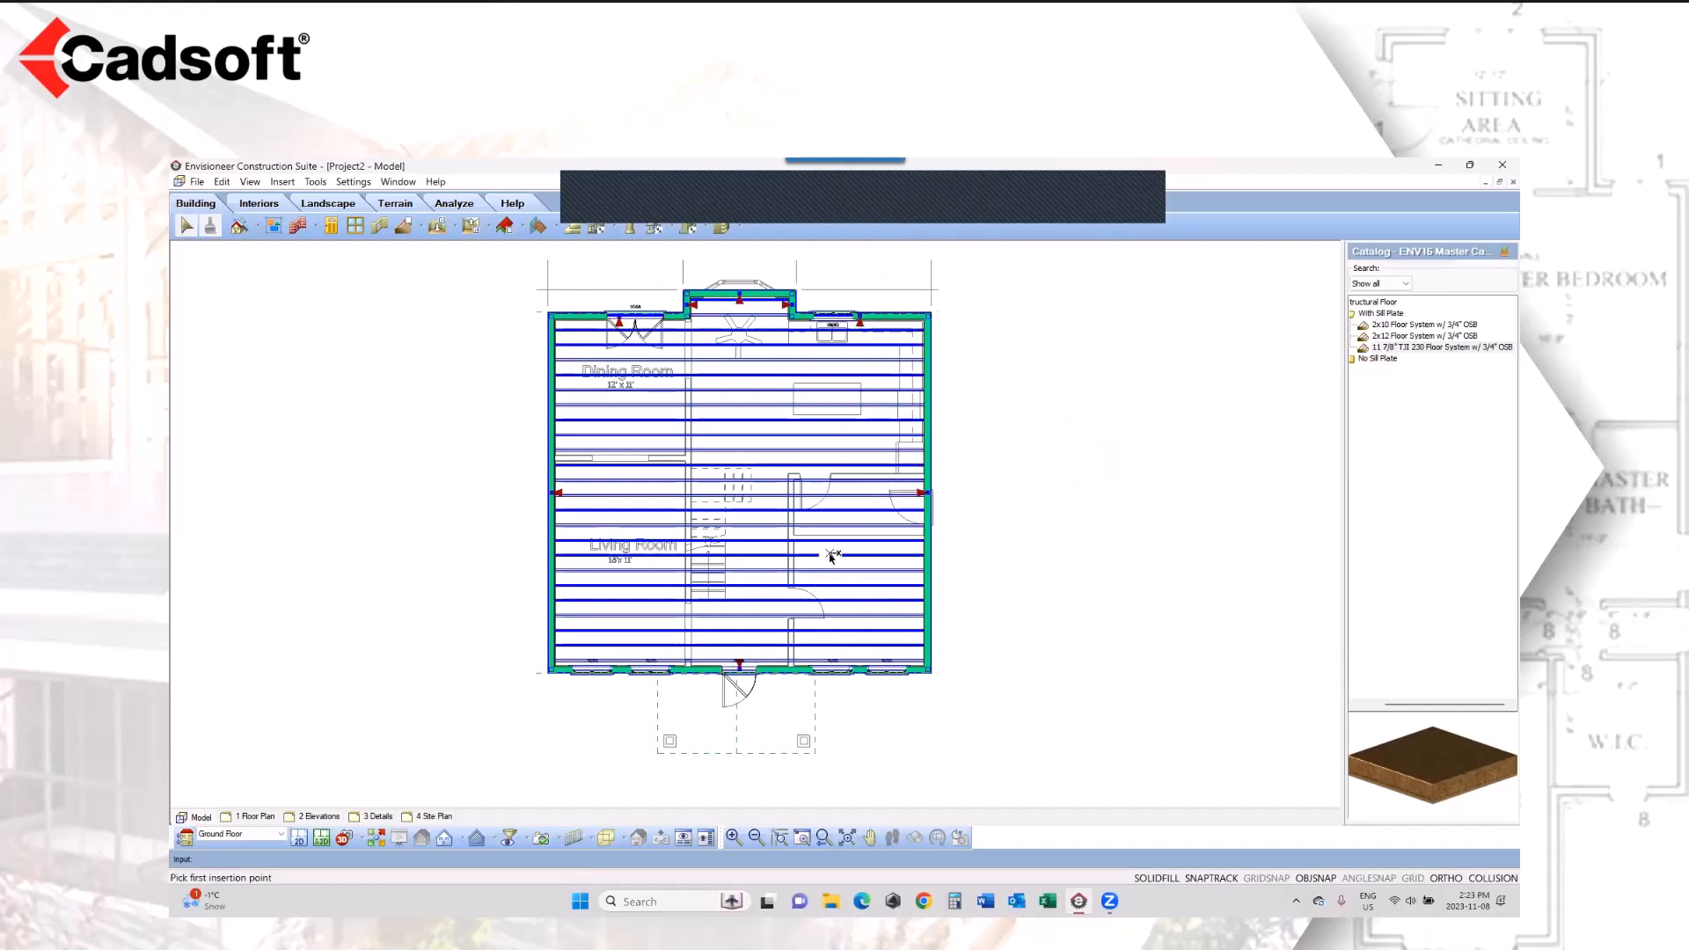
{"action": "left_click", "coordinate": [739, 669]}
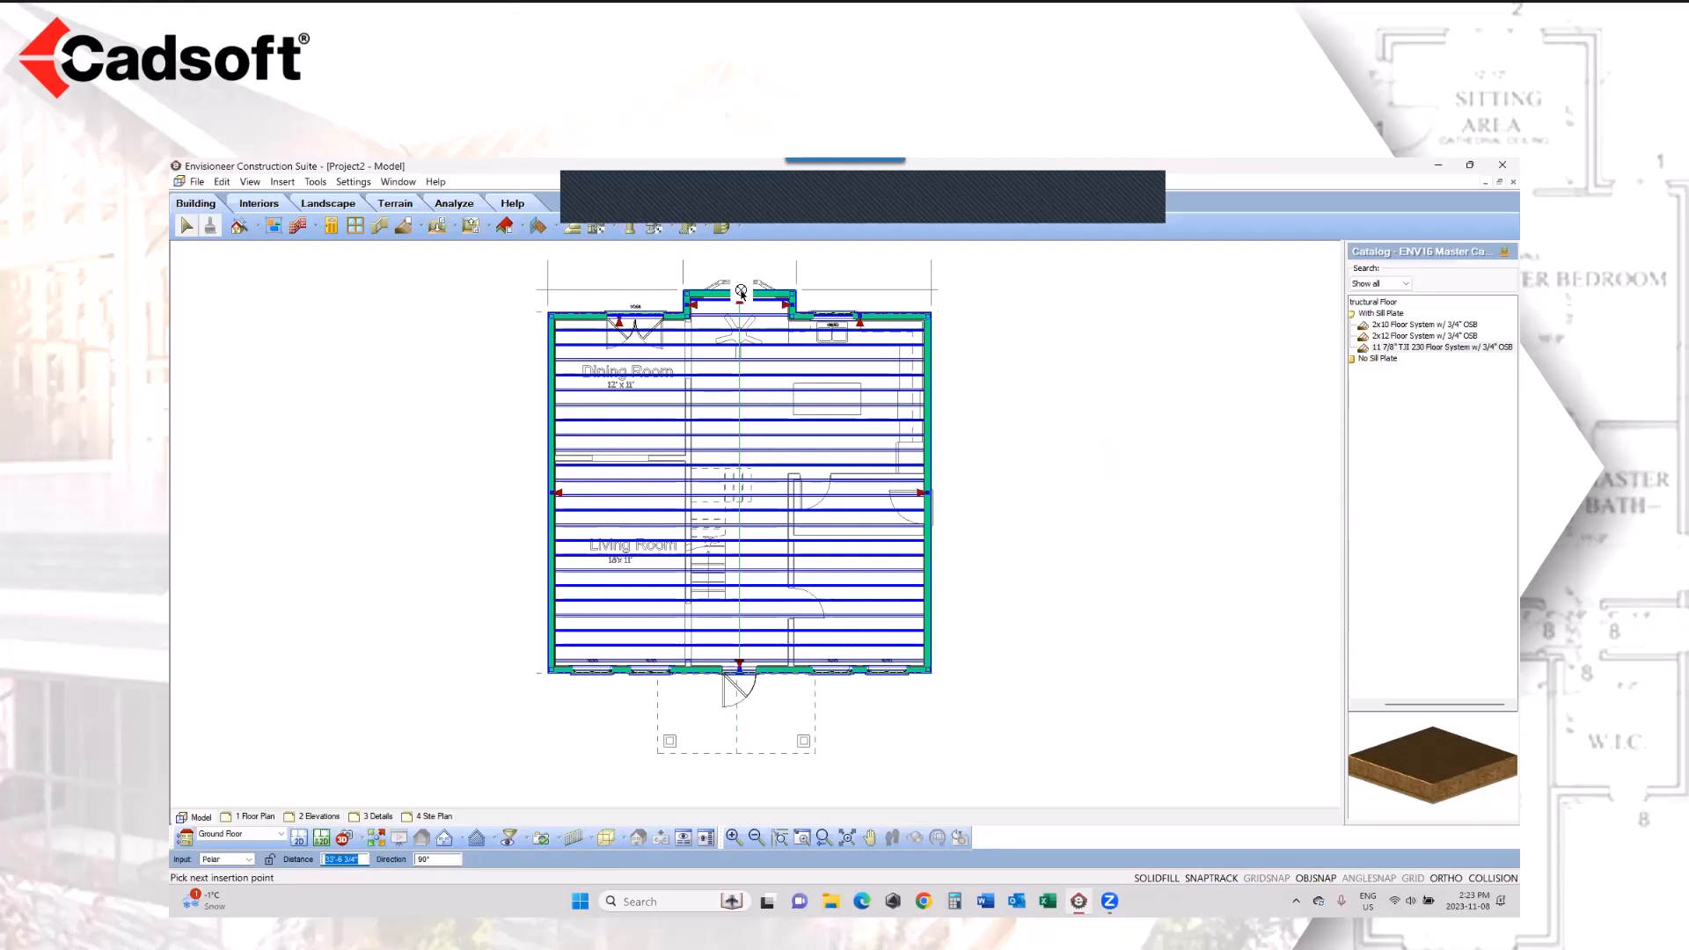
{"action": "left_click", "coordinate": [740, 291]}
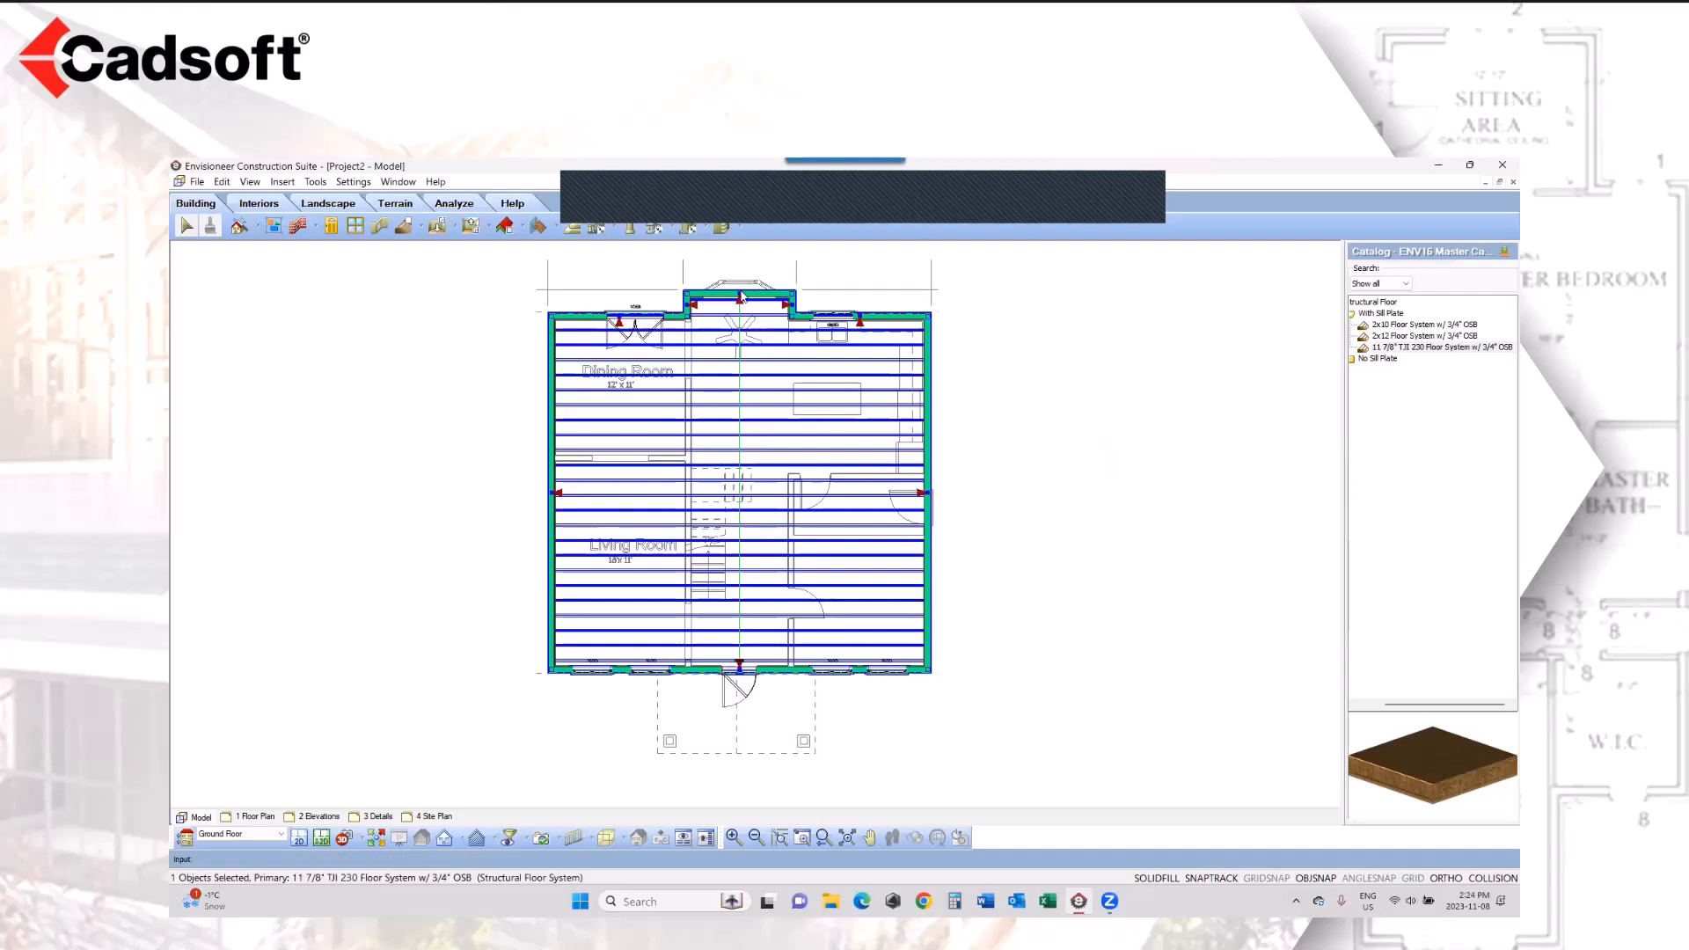
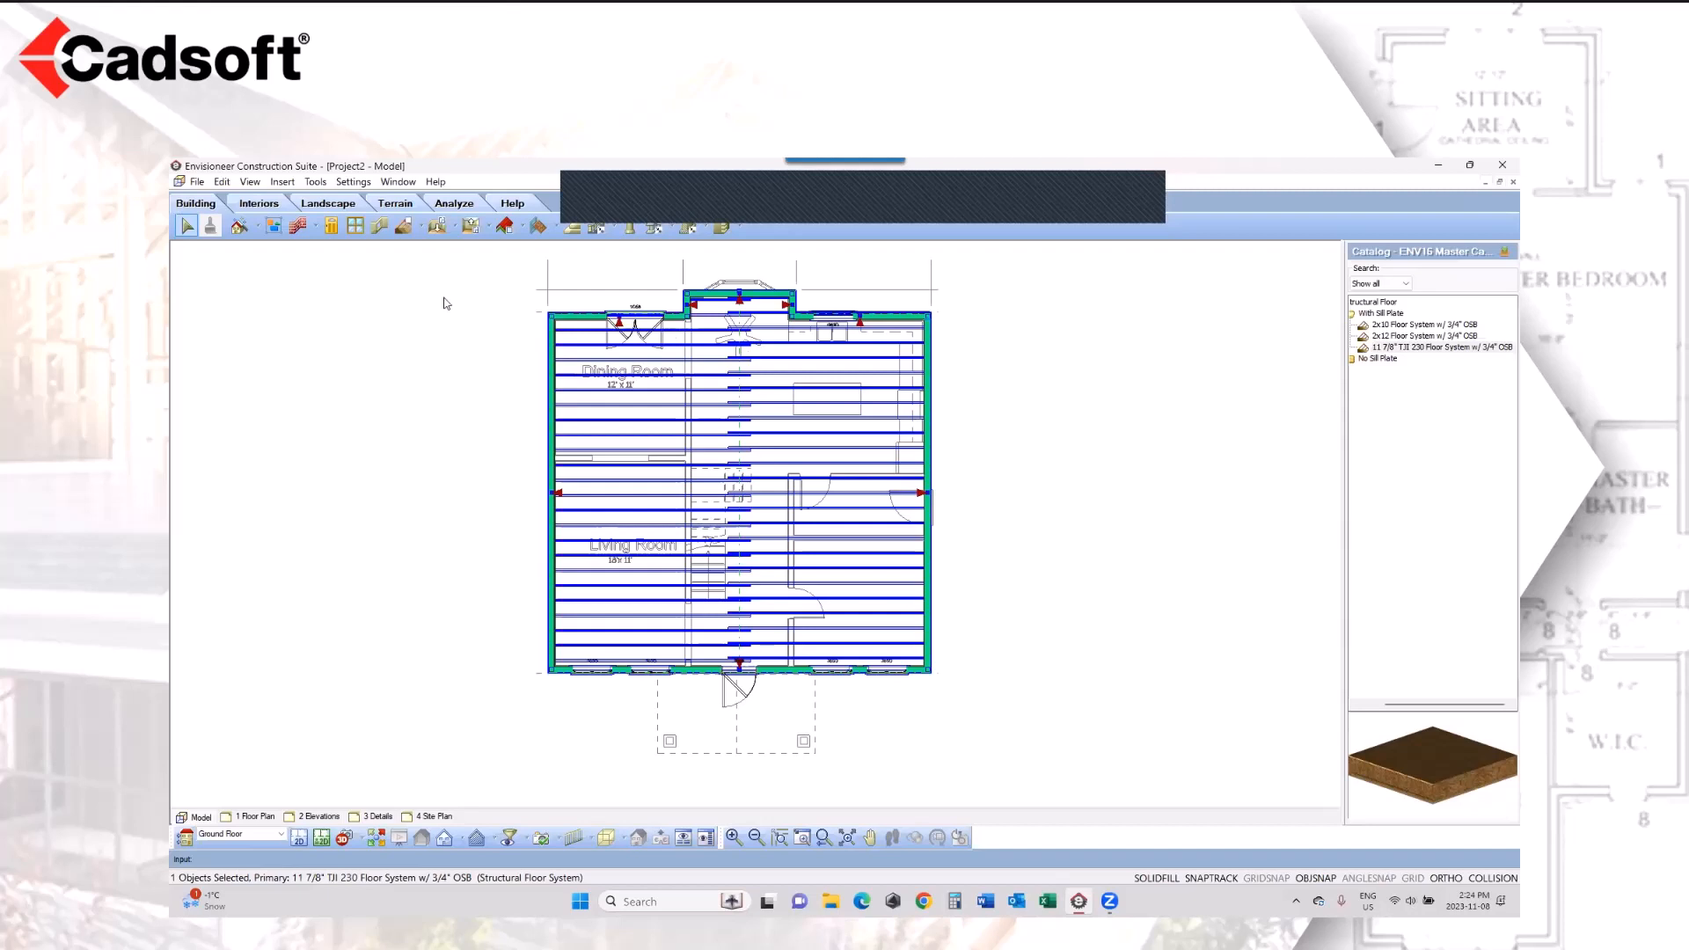
Step: Generate the project estimate, enlarge the quantity report and narrow its item code column to bring the quantities closer
{"action": "left_click", "coordinate": [322, 182]}
{"action": "mouse_move", "coordinate": [333, 251]}
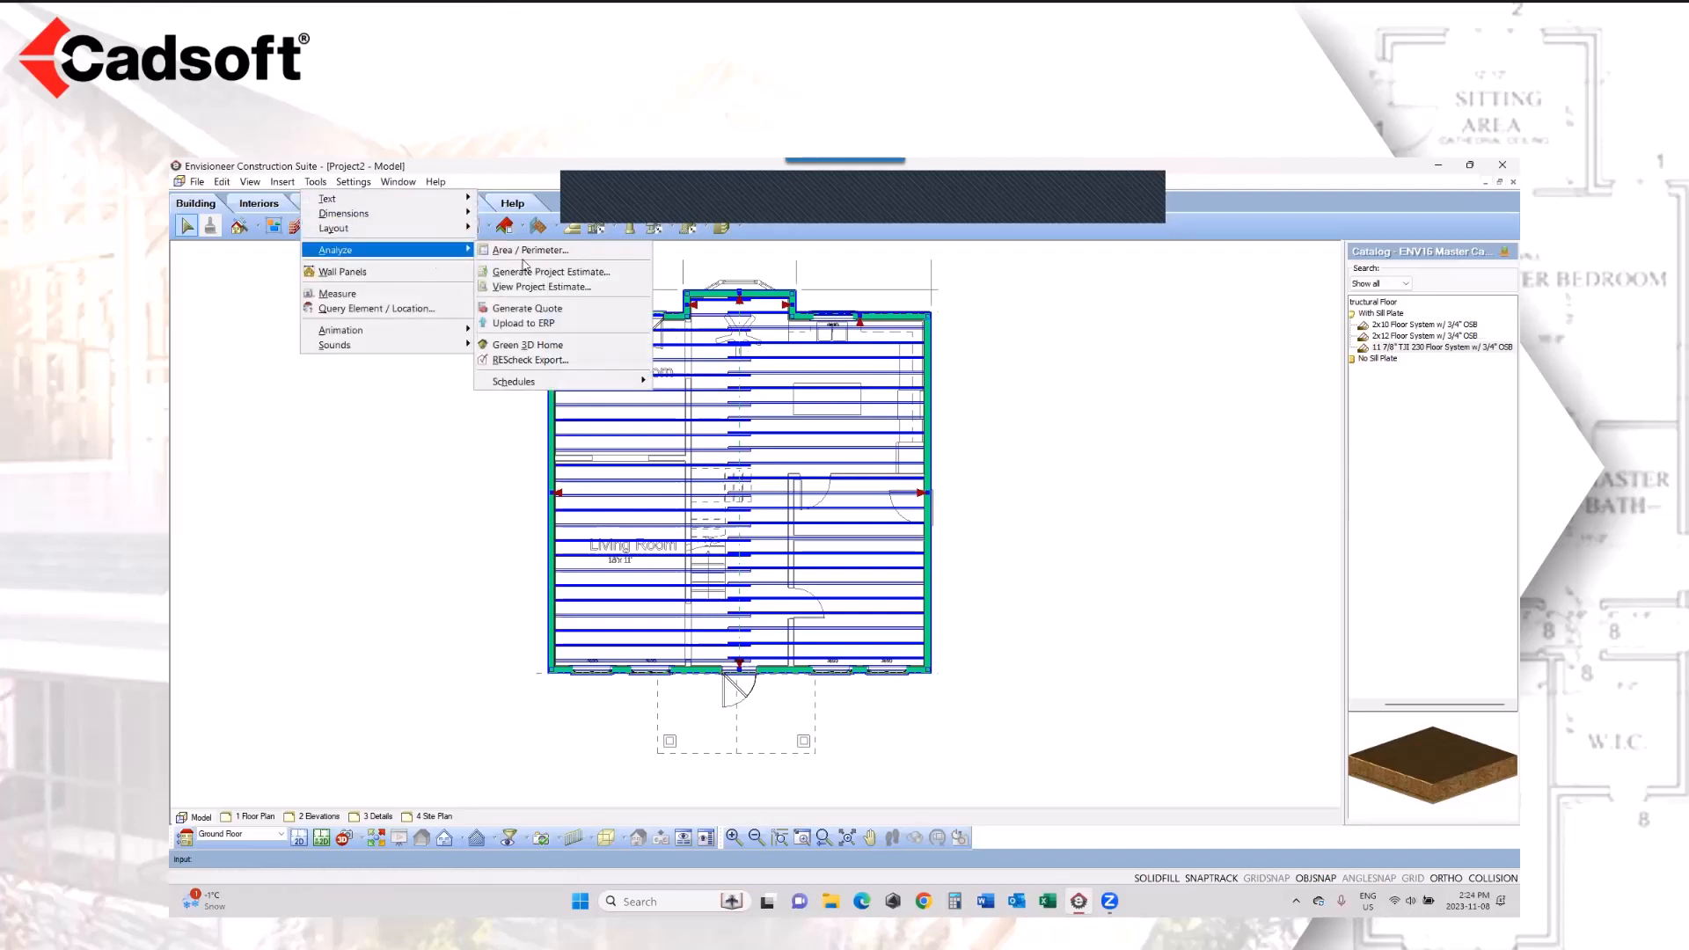
{"action": "left_click", "coordinate": [550, 270]}
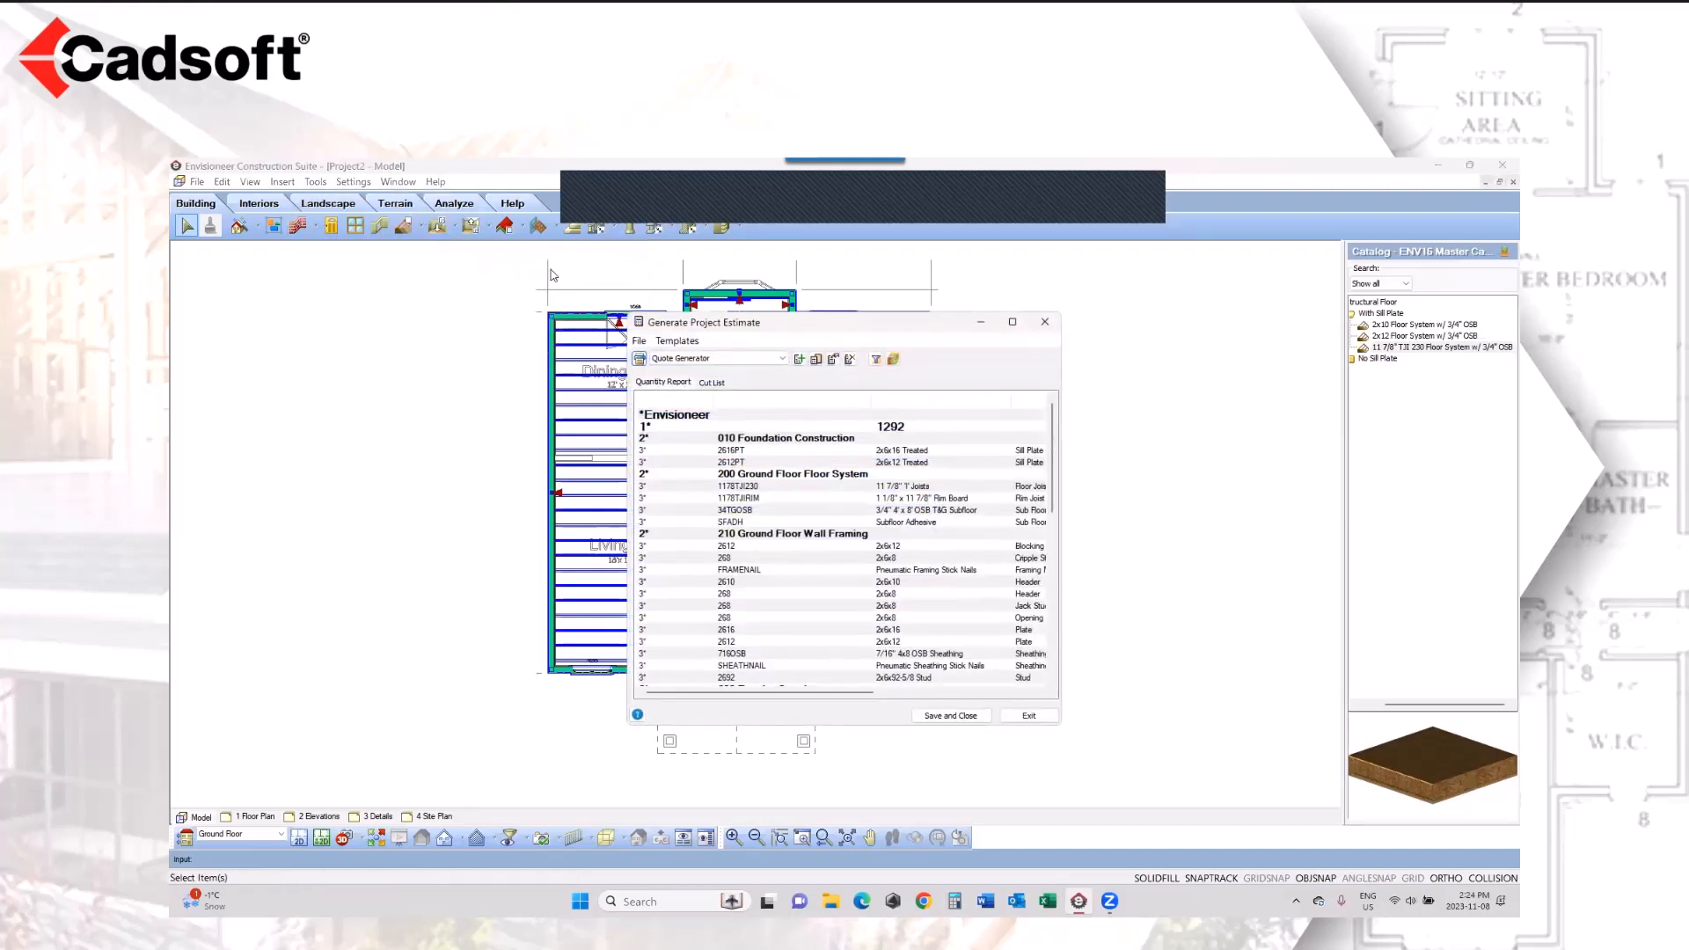
{"action": "left_click", "coordinate": [1013, 322]}
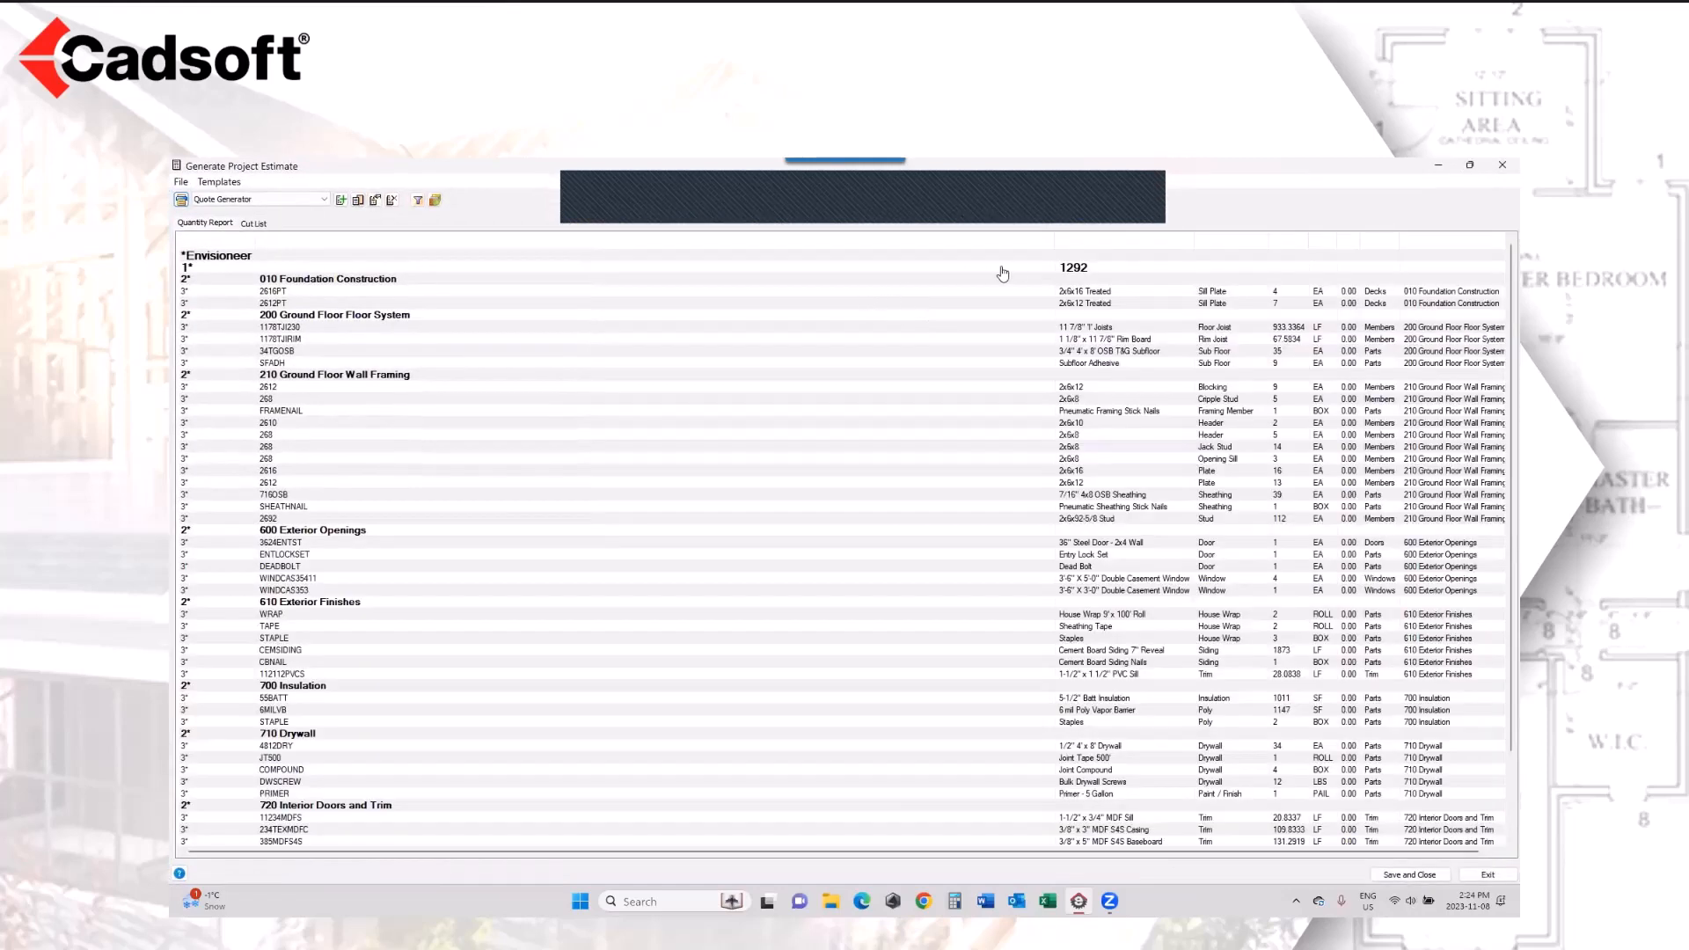
{"action": "left_click_drag", "start_coordinate": [1054, 242], "coordinate": [566, 244]}
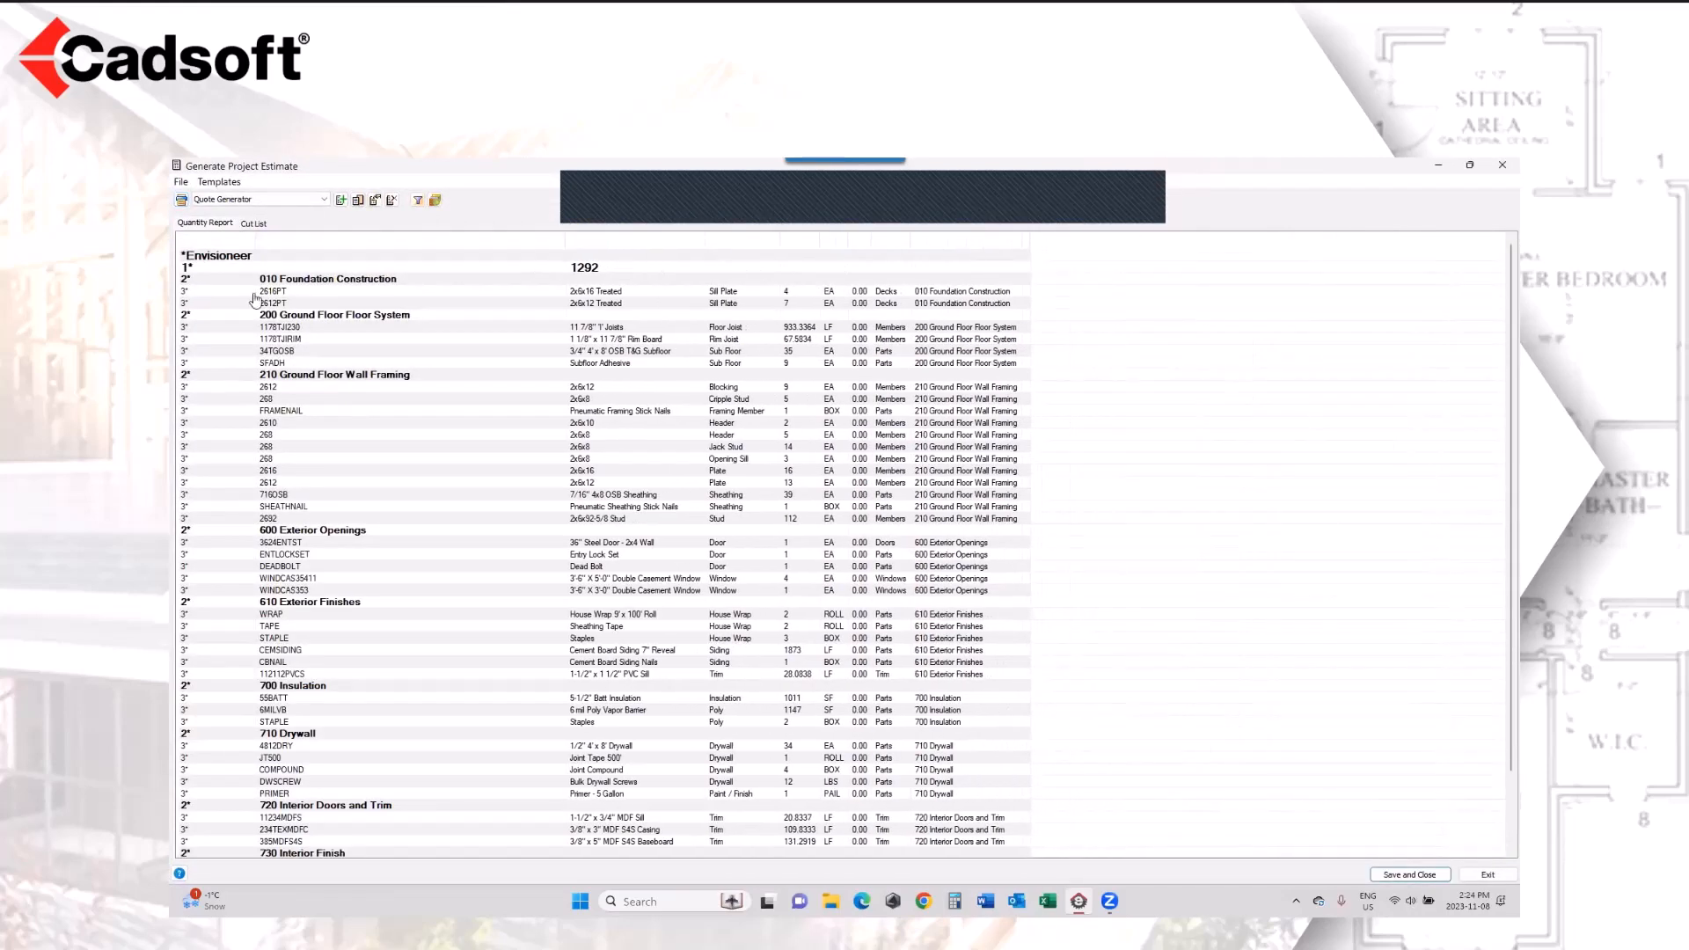
Step: Examine the estimate's treated sill plates, I-joists, rim board, OSB subfloor and subfloor adhesive, and close the report without saving
{"action": "left_click", "coordinate": [643, 293]}
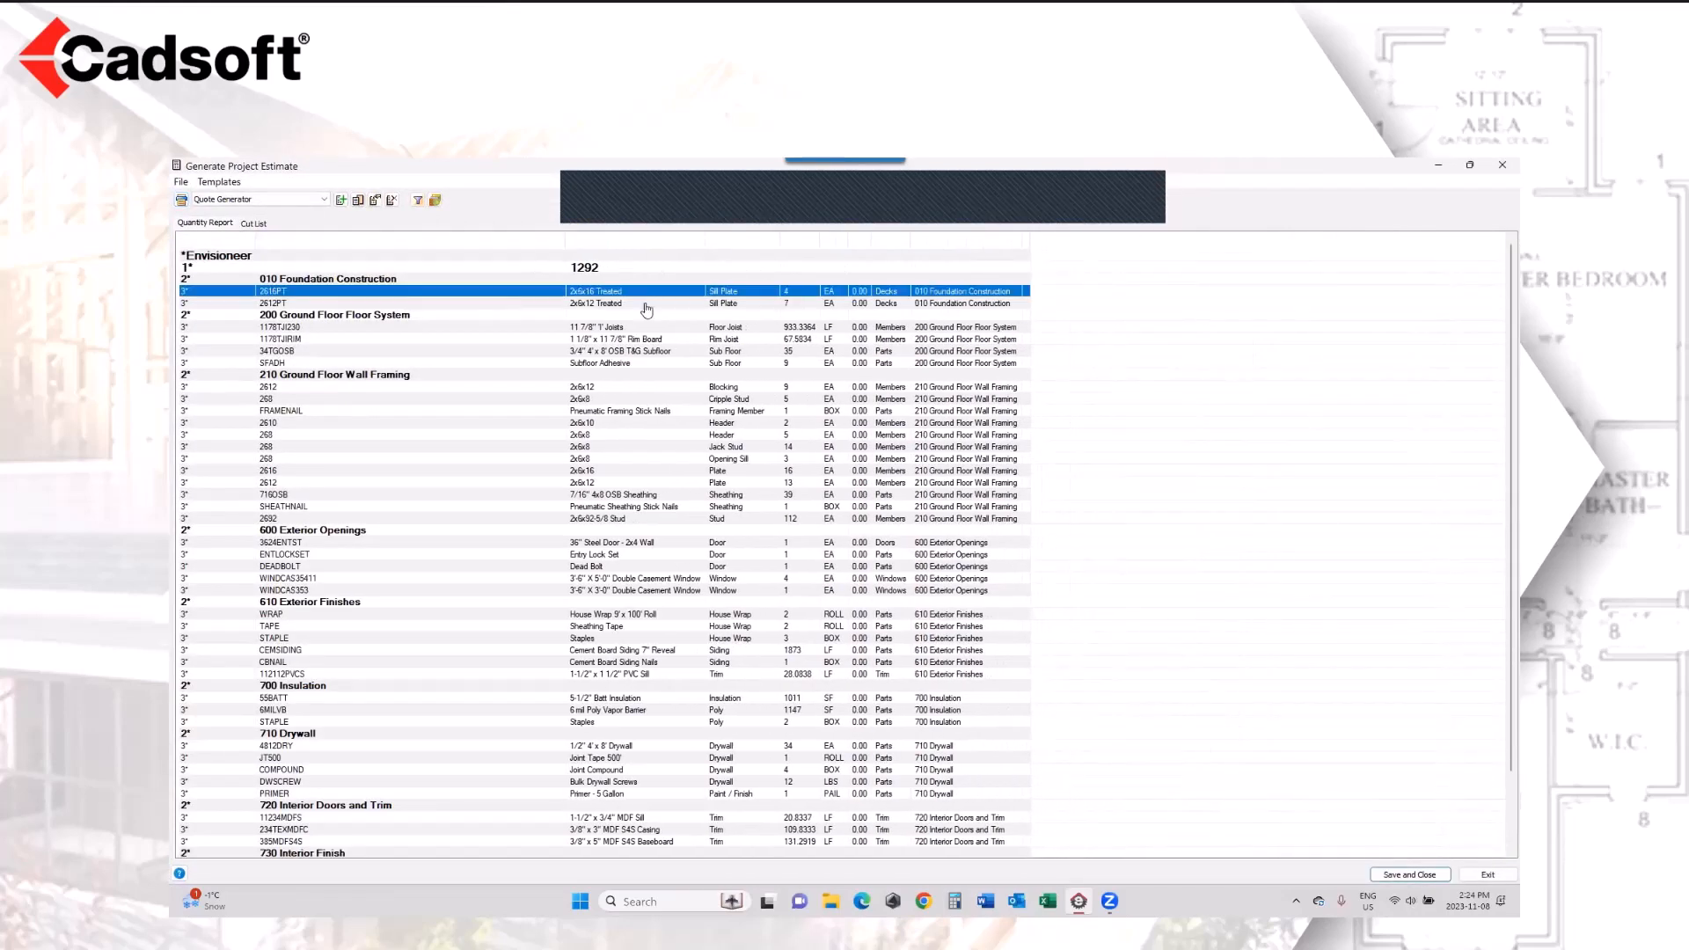
{"action": "left_click", "coordinate": [645, 305]}
{"action": "left_click", "coordinate": [644, 295]}
{"action": "left_click", "coordinate": [645, 304]}
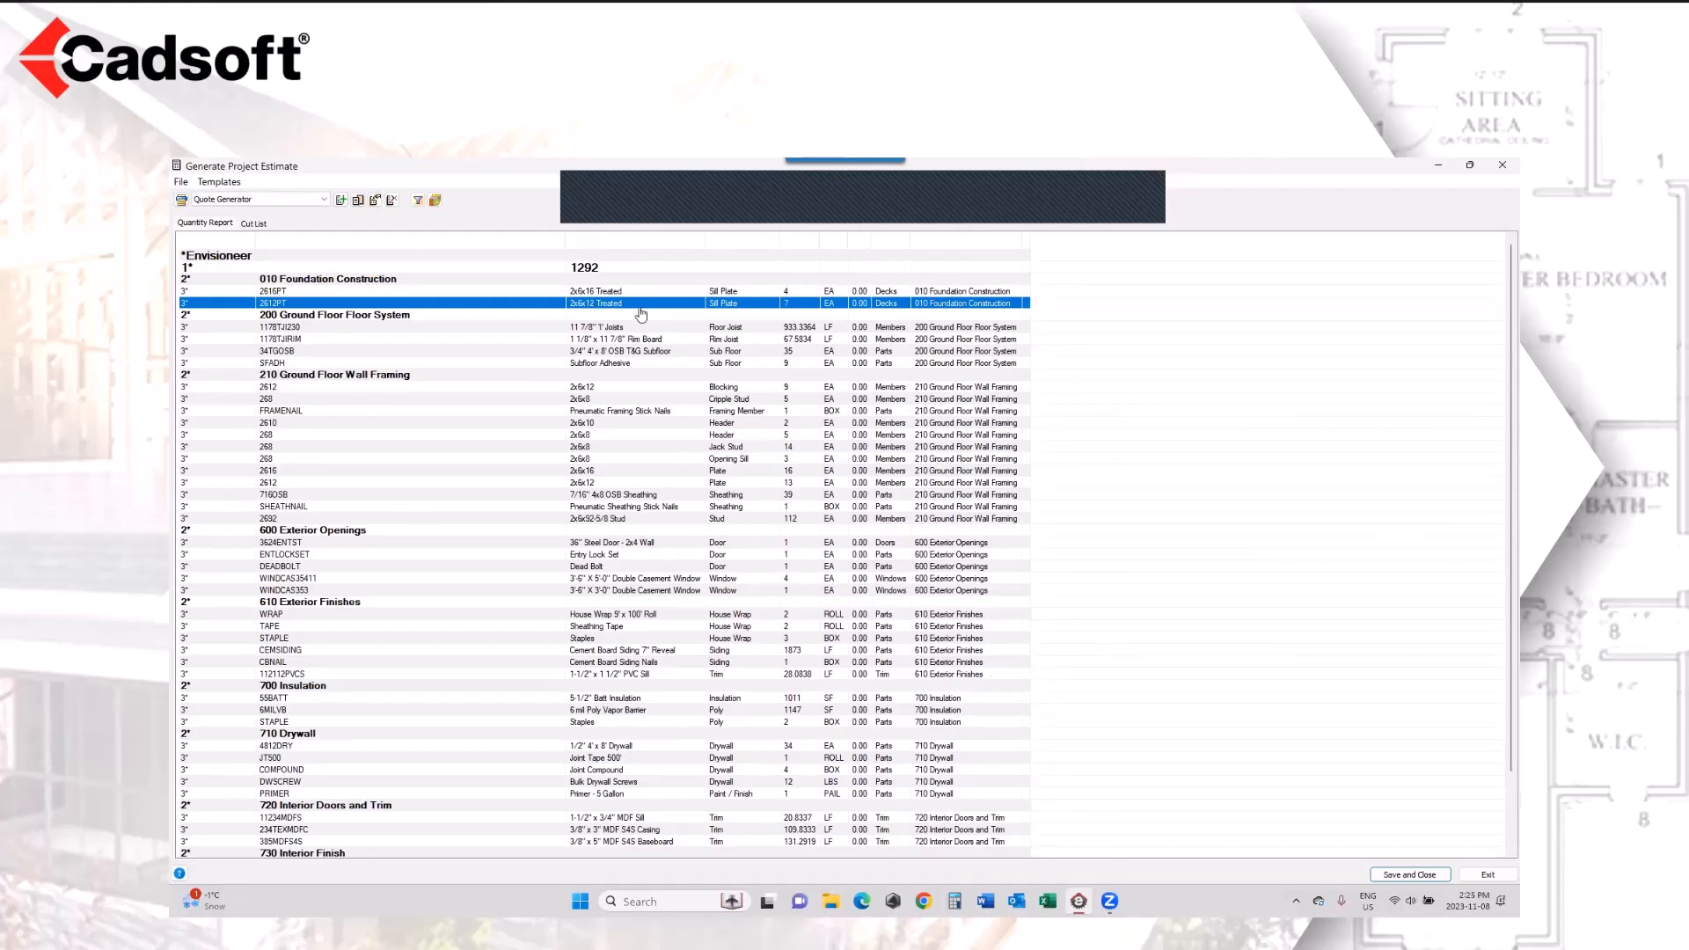
{"action": "left_click", "coordinate": [641, 327]}
{"action": "left_click", "coordinate": [636, 342]}
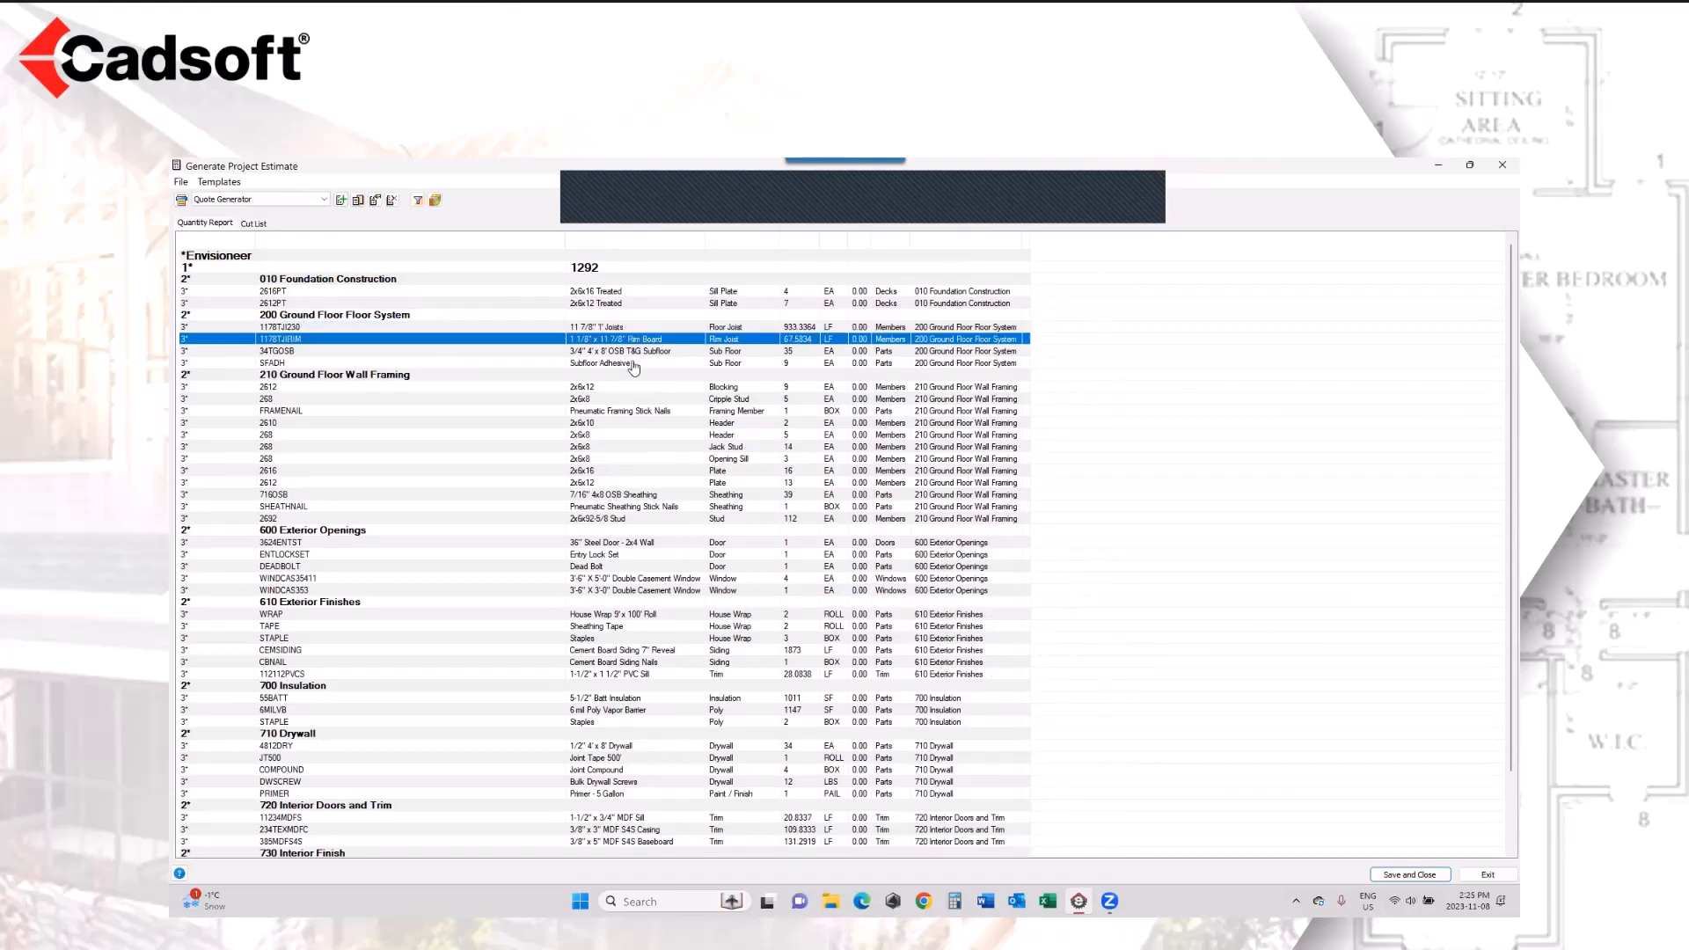
{"action": "left_click", "coordinate": [641, 354]}
{"action": "left_click", "coordinate": [633, 366]}
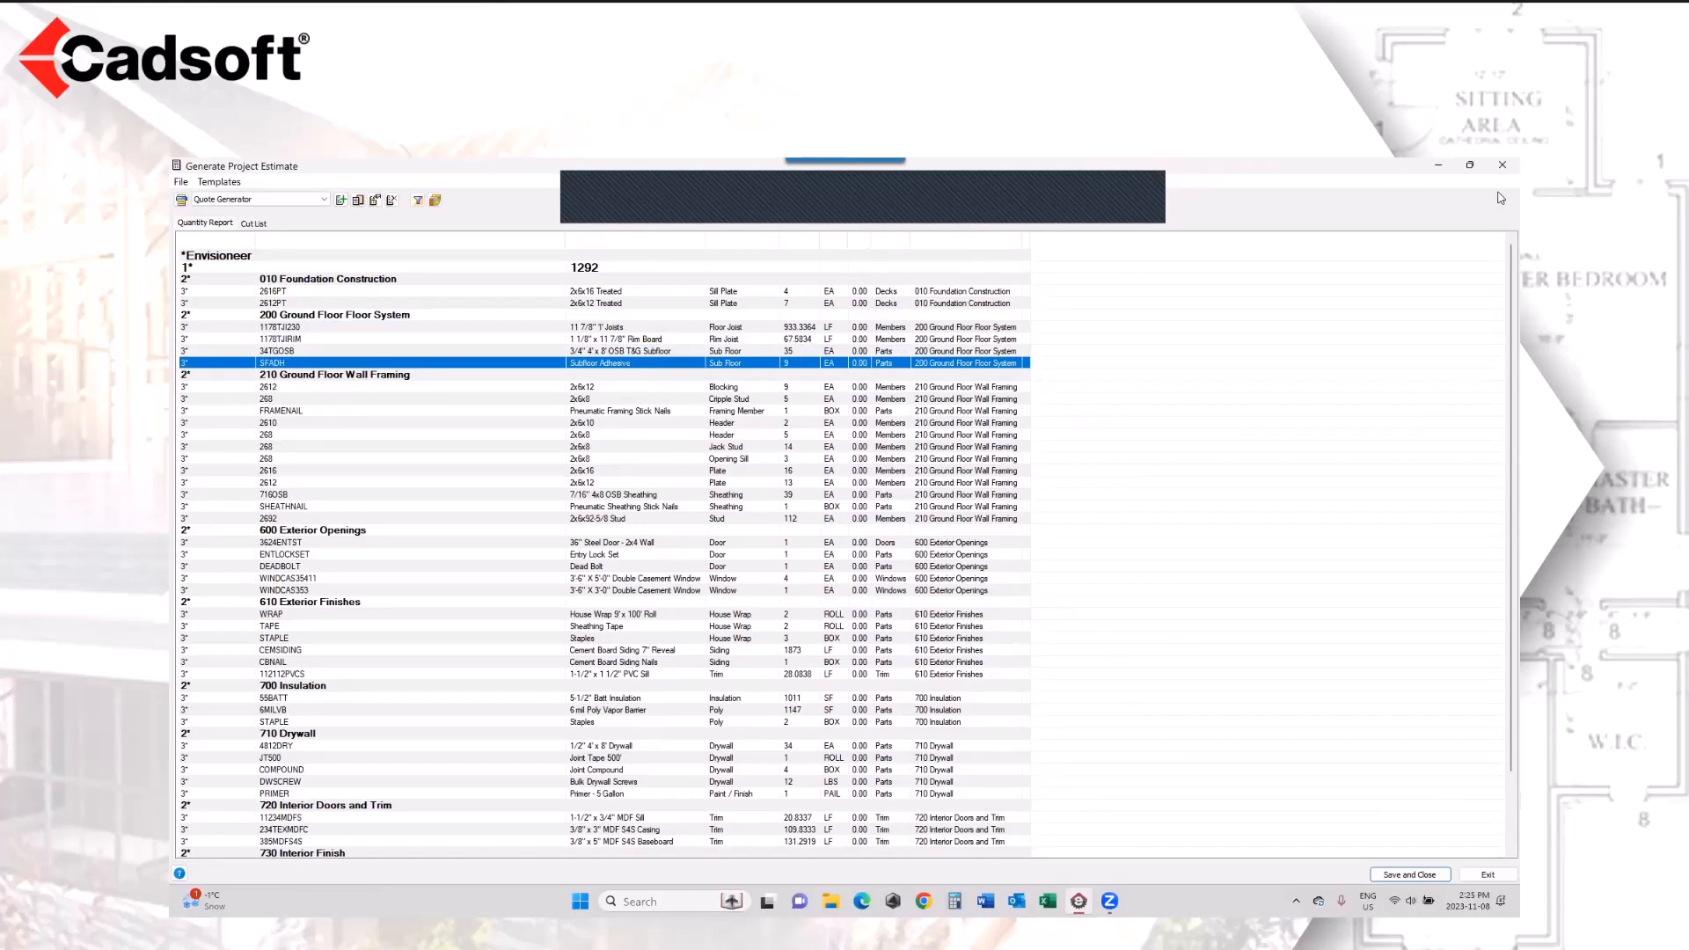
{"action": "left_click", "coordinate": [1503, 165]}
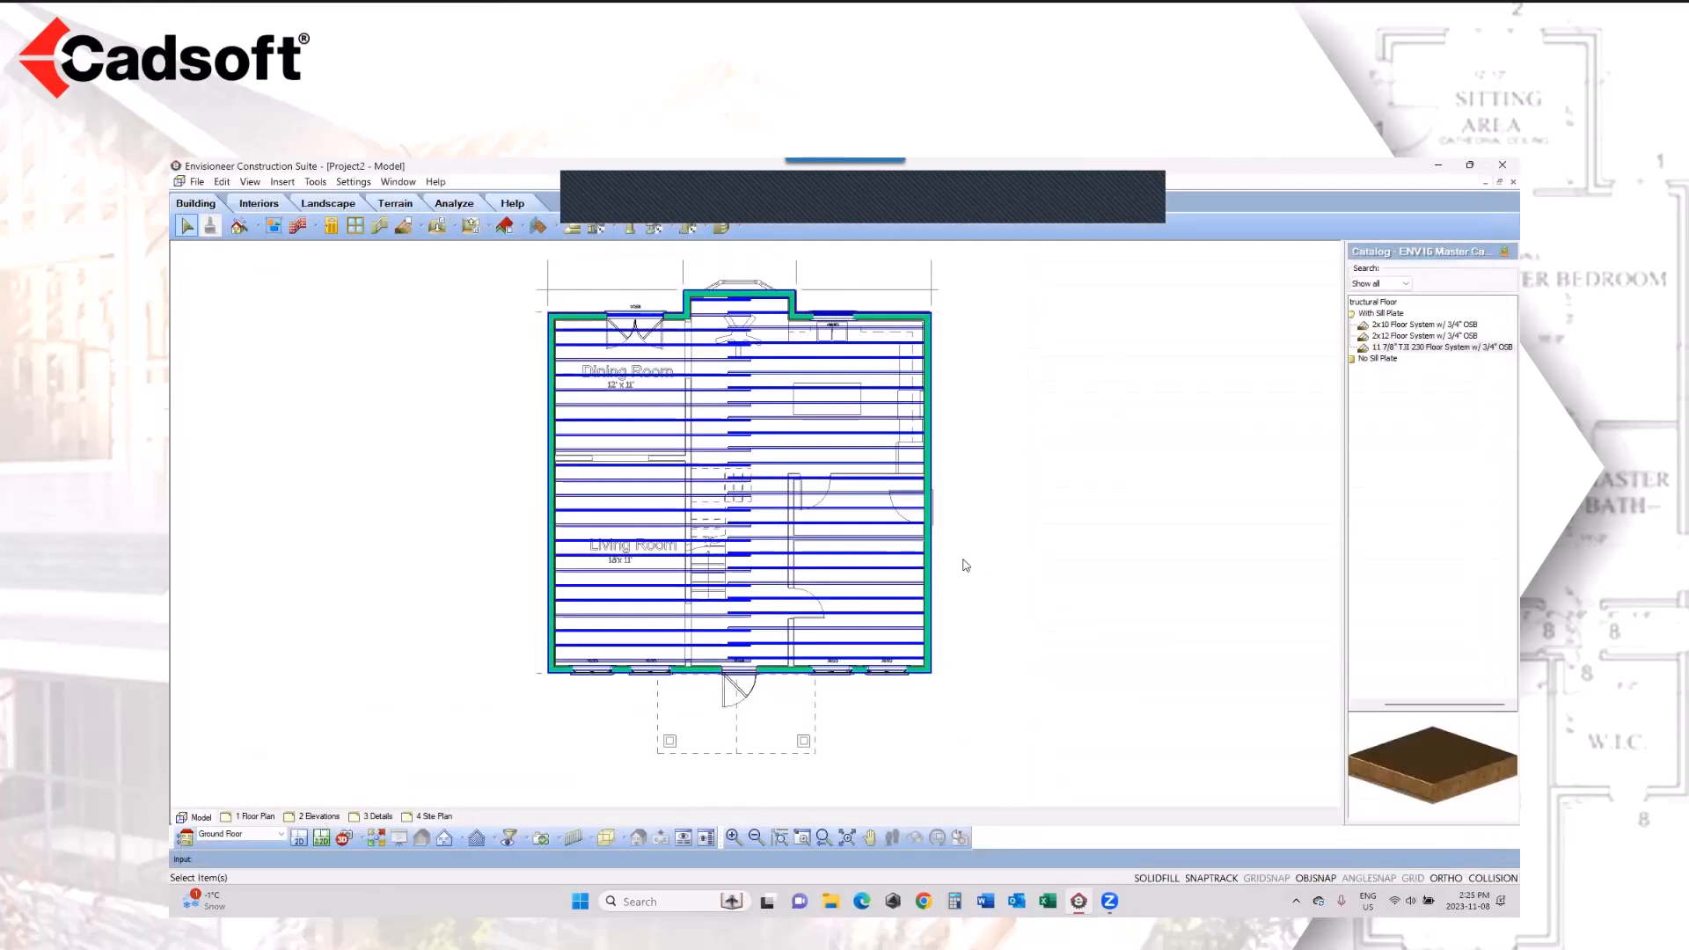
Step: Insert an unframed 1/2" Drywall Ceiling by room inside the exterior wall perimeter
{"action": "left_click", "coordinate": [457, 229]}
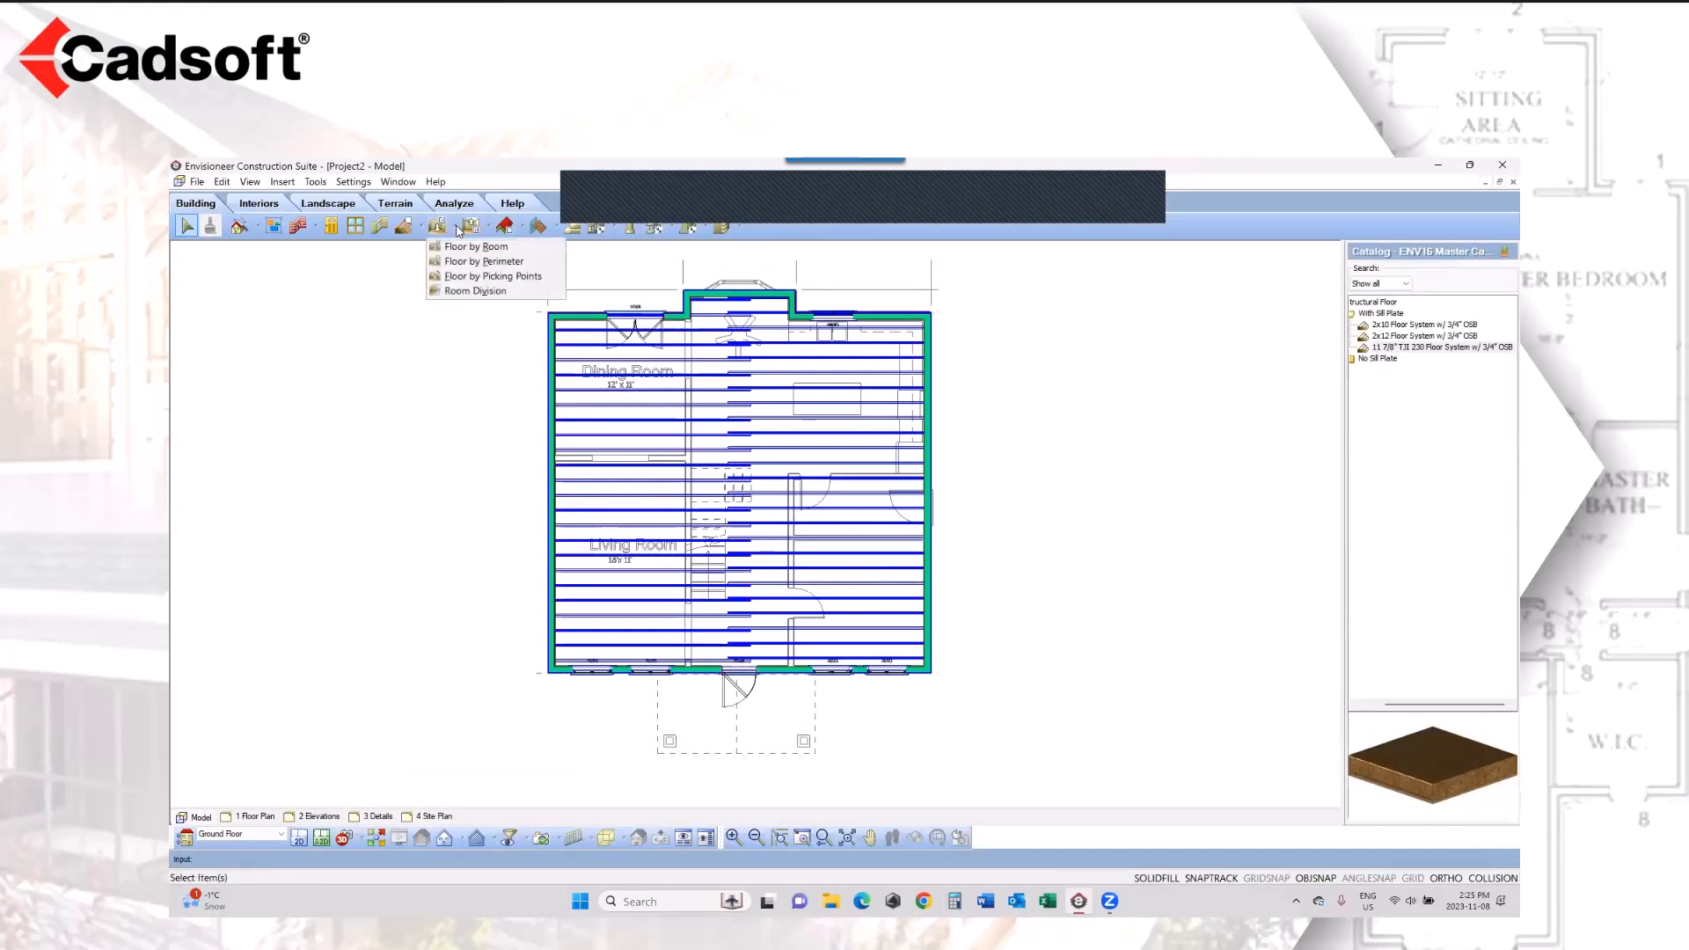
{"action": "left_click", "coordinate": [467, 247]}
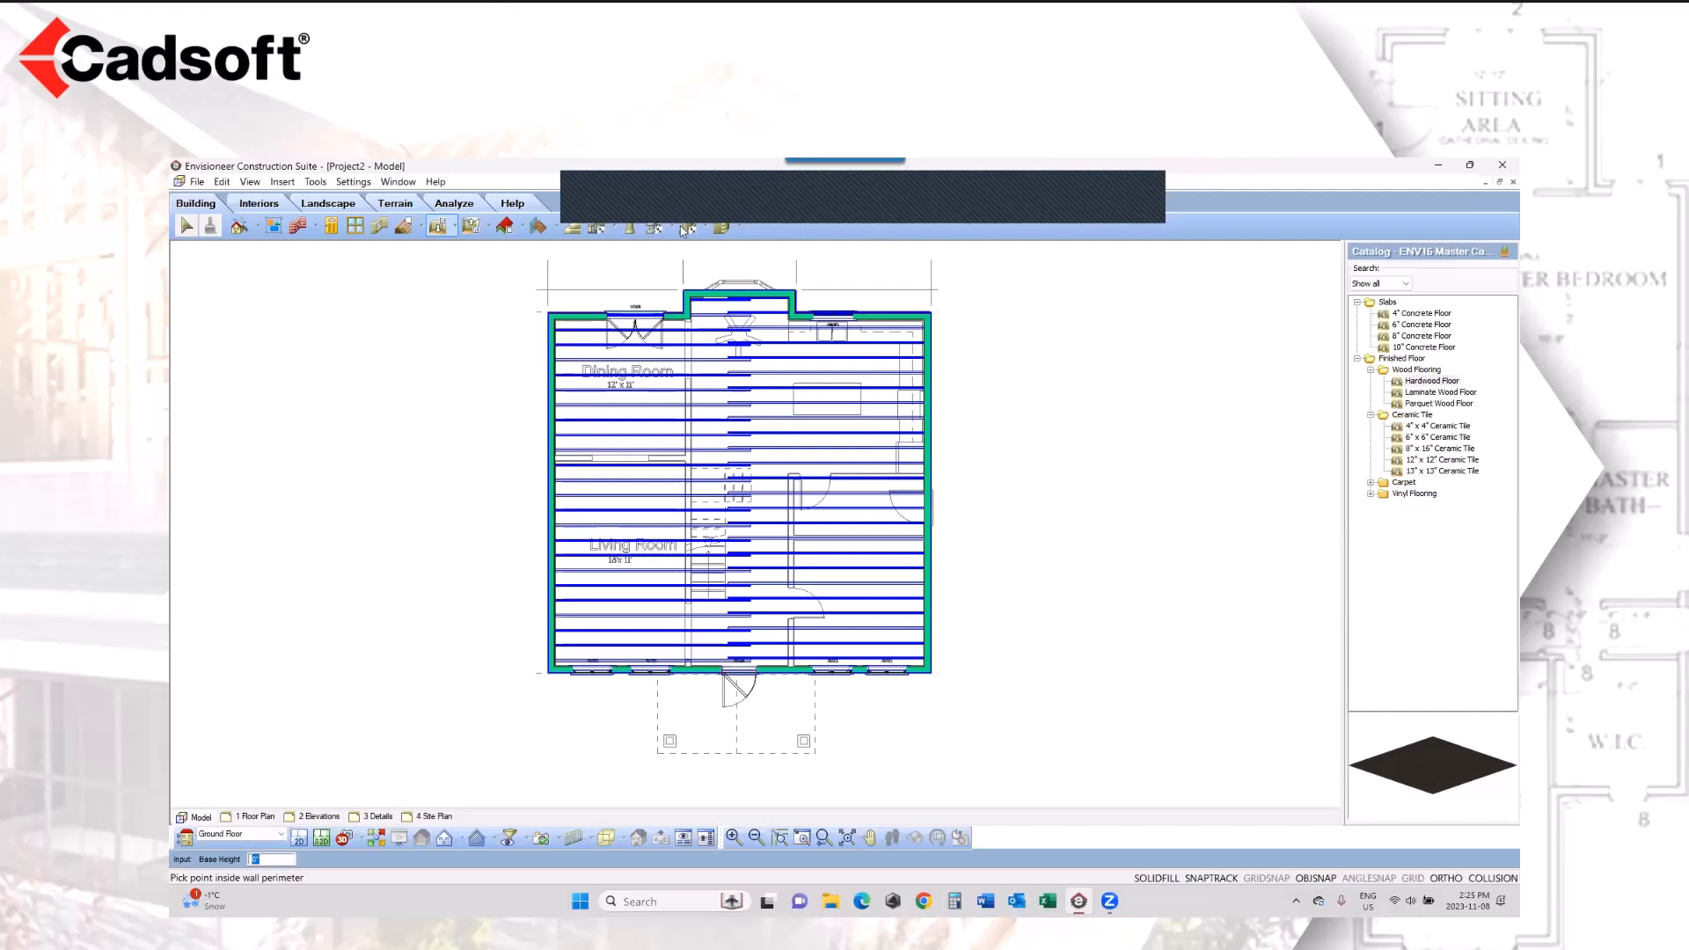
{"action": "left_click", "coordinate": [471, 226]}
{"action": "left_click", "coordinate": [490, 248]}
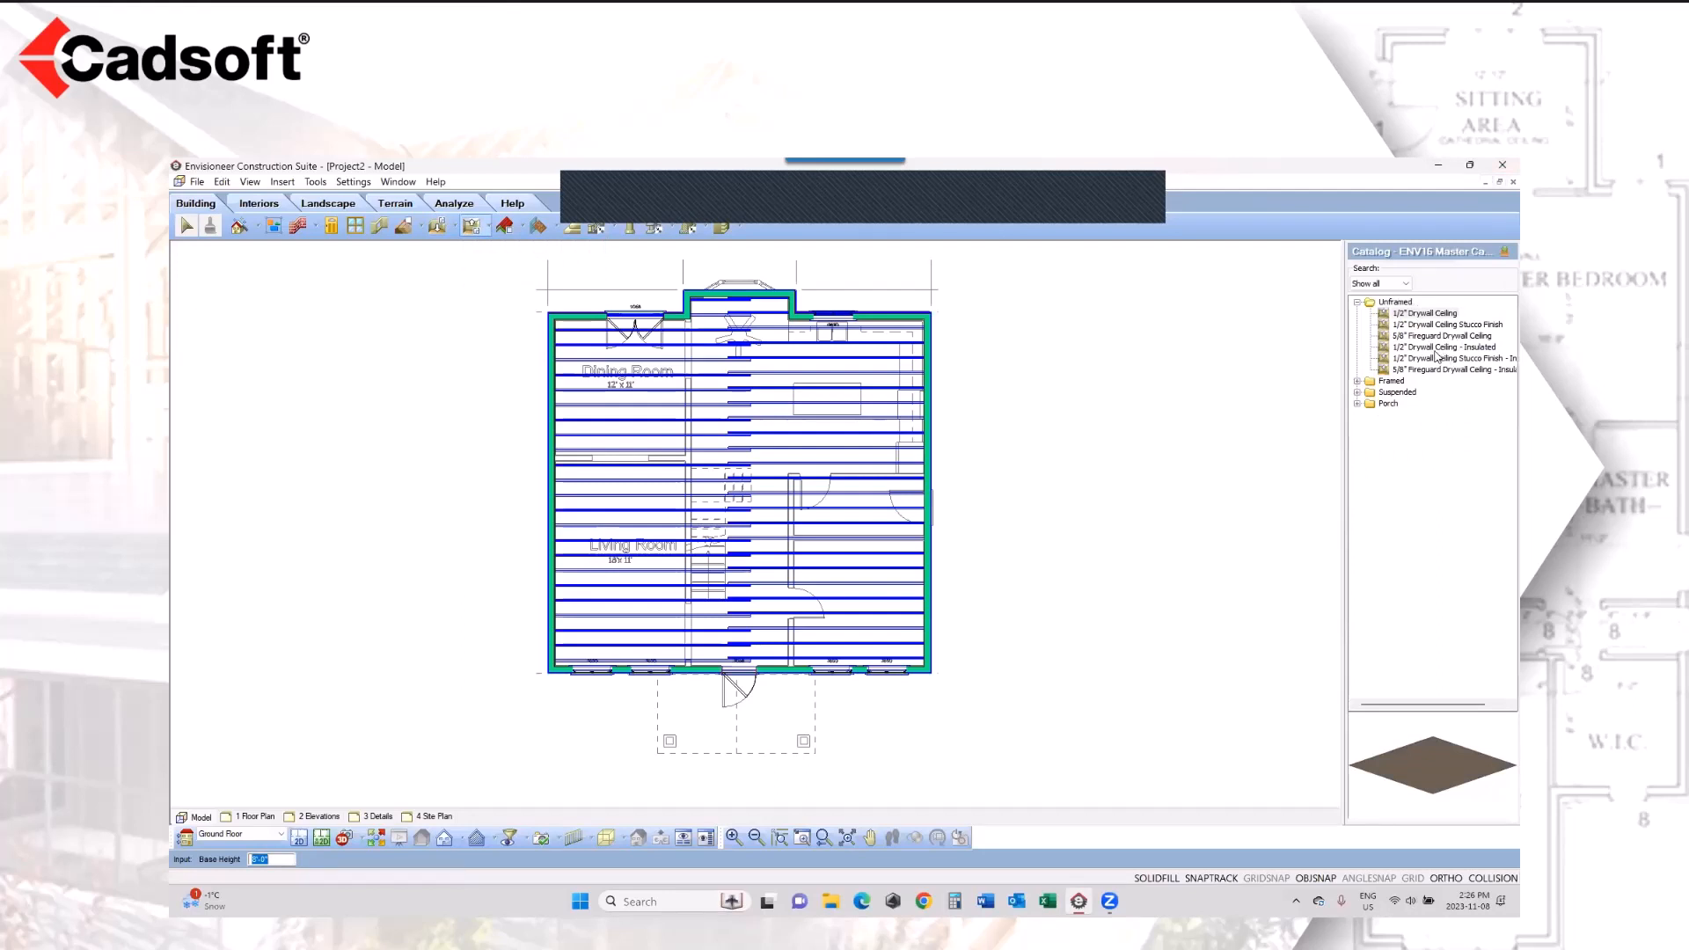
{"action": "left_click", "coordinate": [1358, 381]}
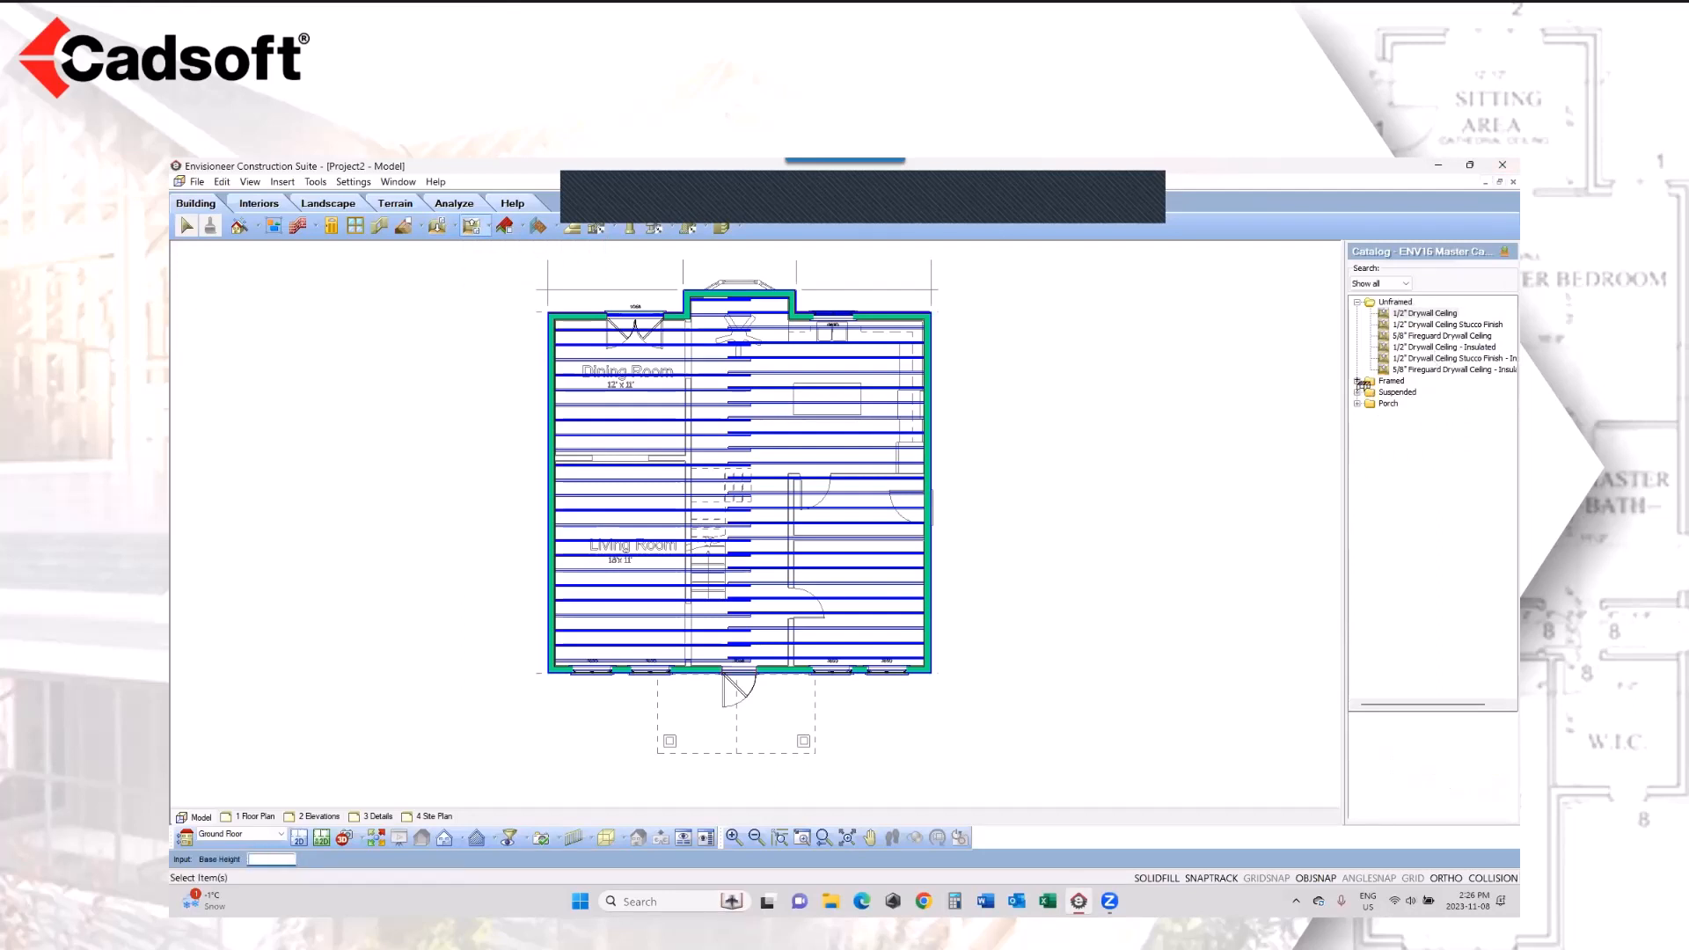
{"action": "left_click", "coordinate": [1418, 314]}
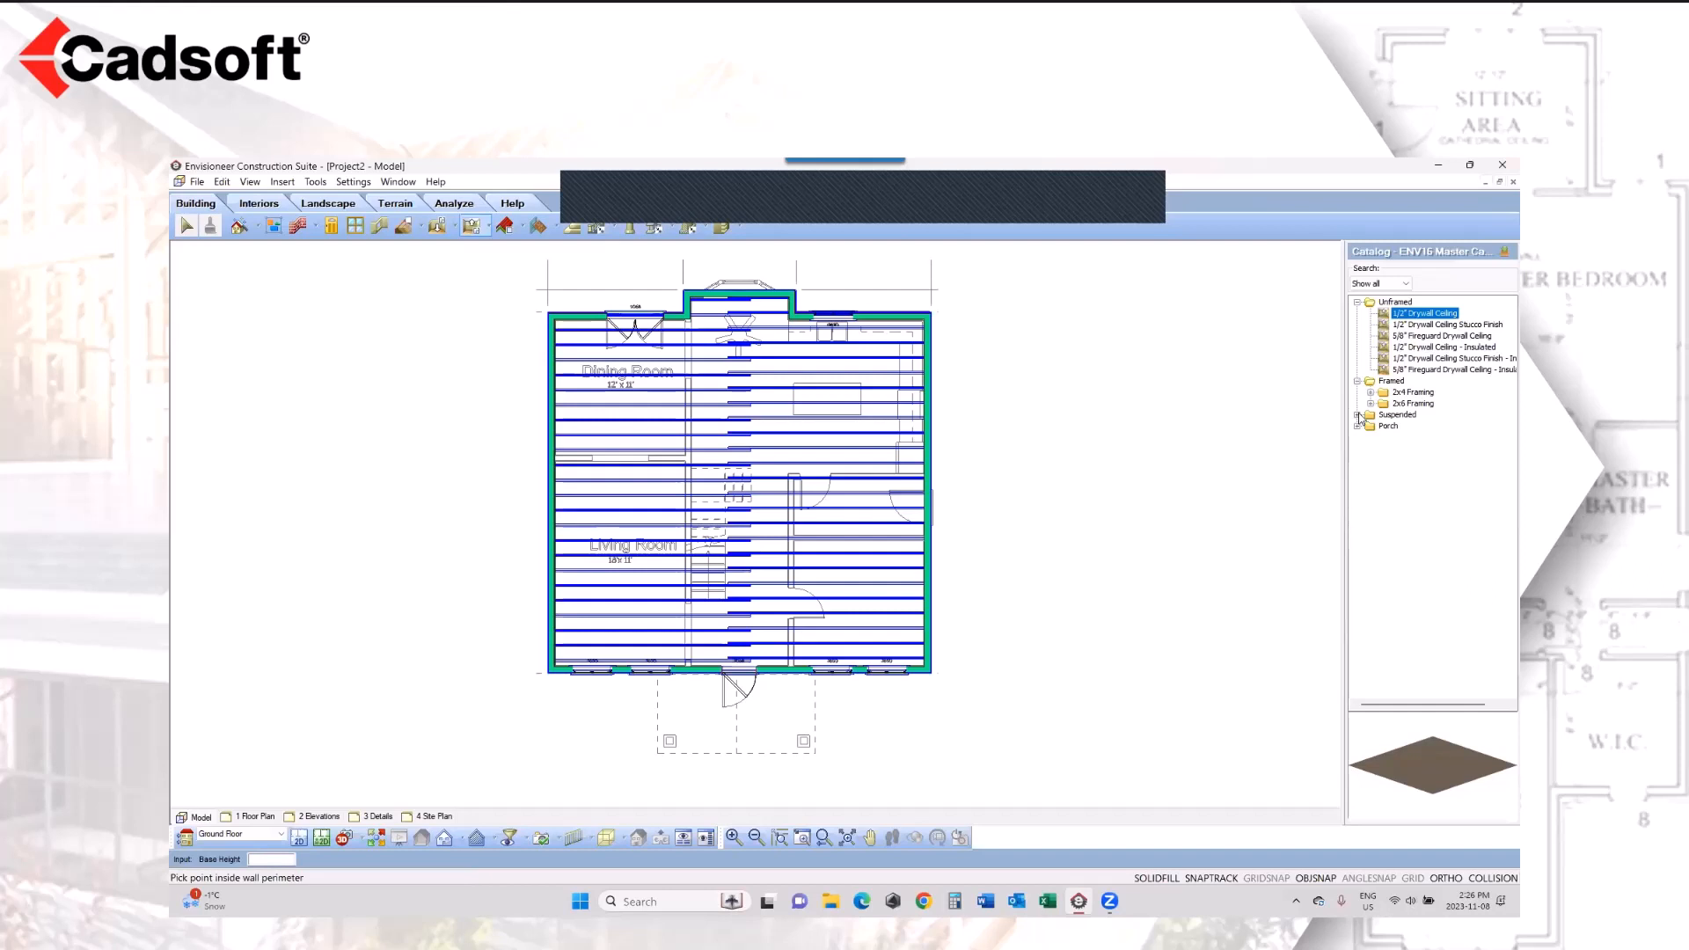
{"action": "left_click", "coordinate": [1423, 317]}
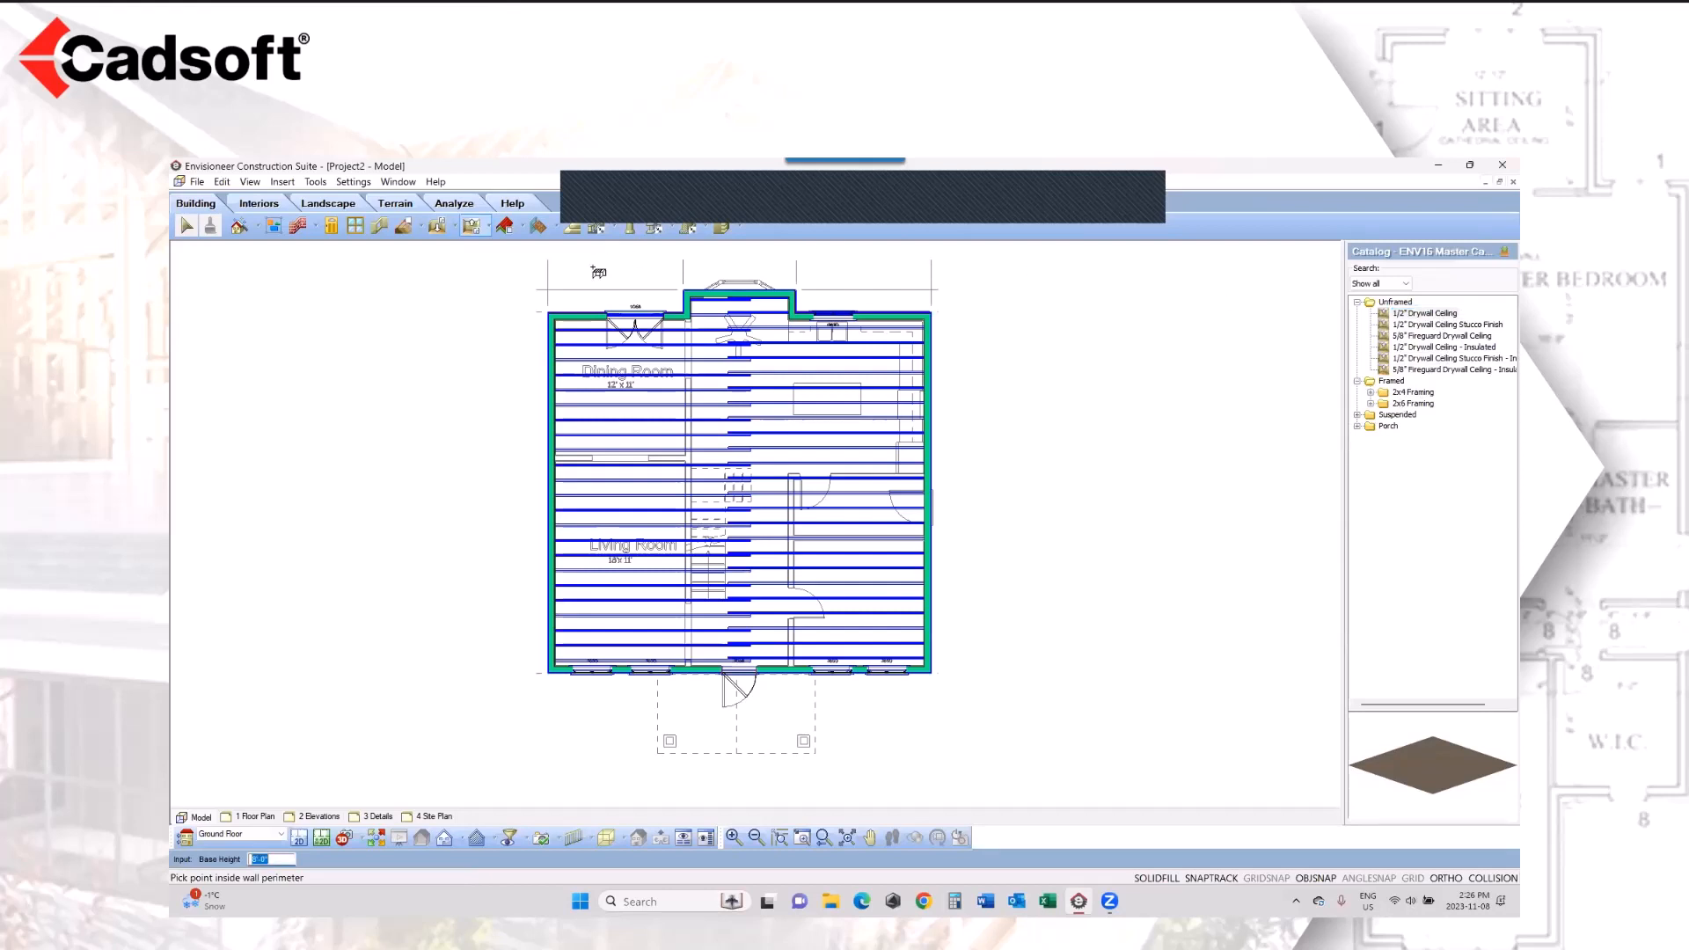
{"action": "left_click", "coordinate": [830, 445]}
{"action": "right_click", "coordinate": [1016, 369]}
{"action": "left_click", "coordinate": [1049, 378]}
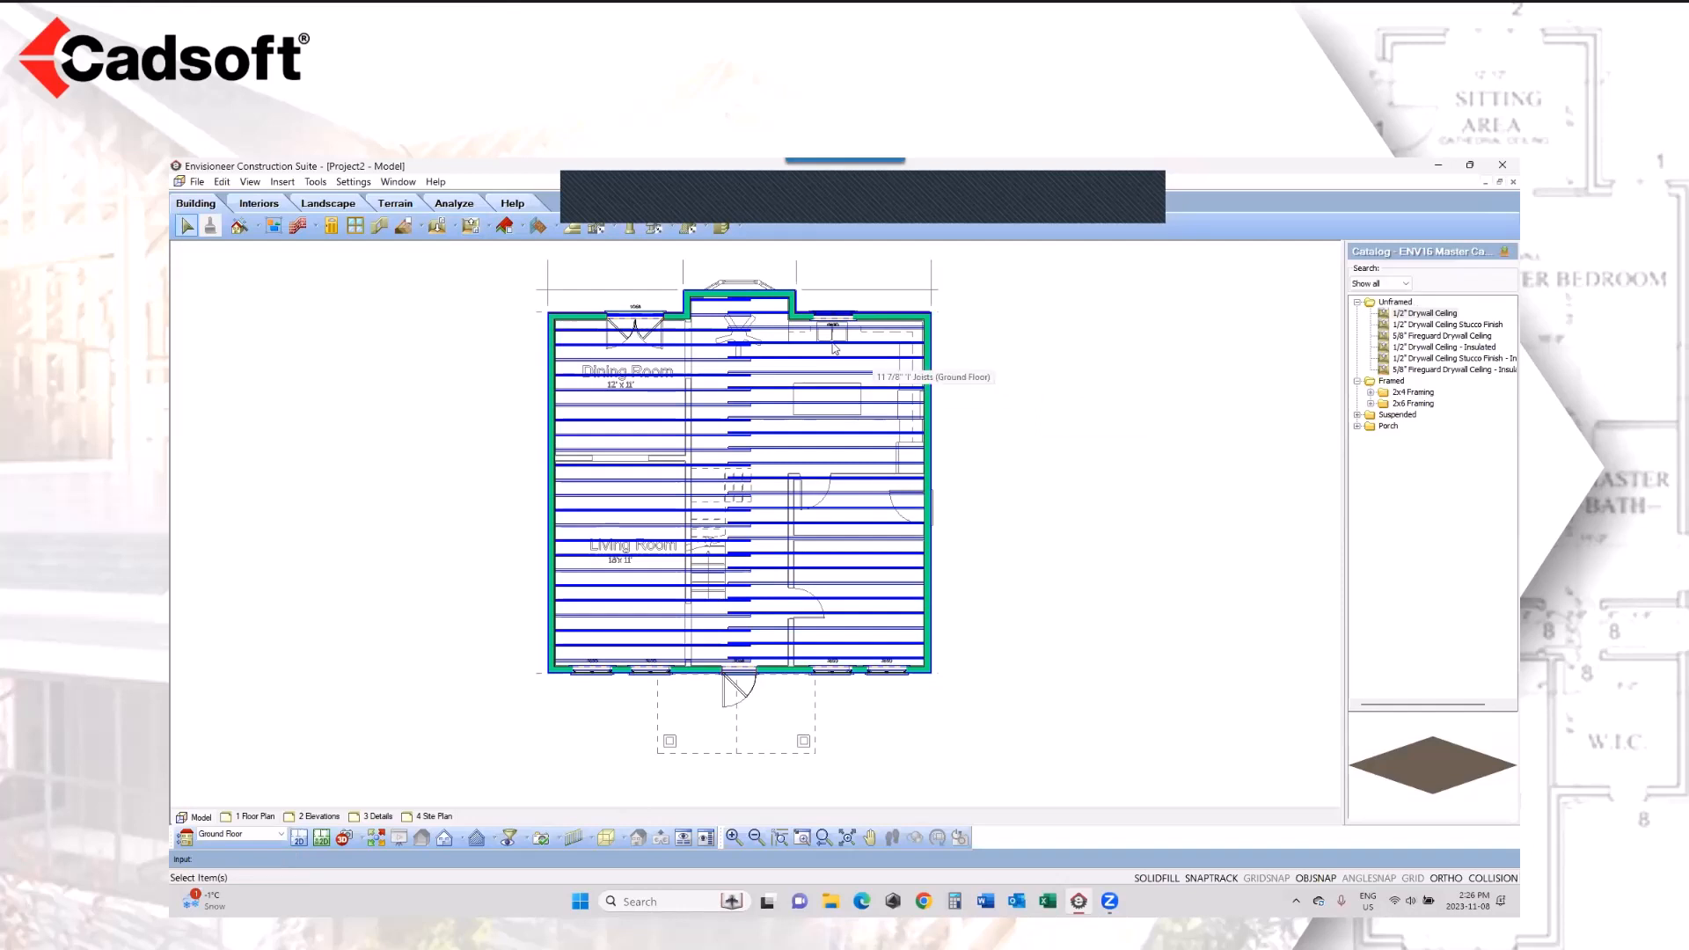
Step: Display the 2D Designer's Plan, compare the tray and cathedral shapes, and set the 1/2" Drywall Ceiling's type to Tray
{"action": "left_click", "coordinate": [322, 840]}
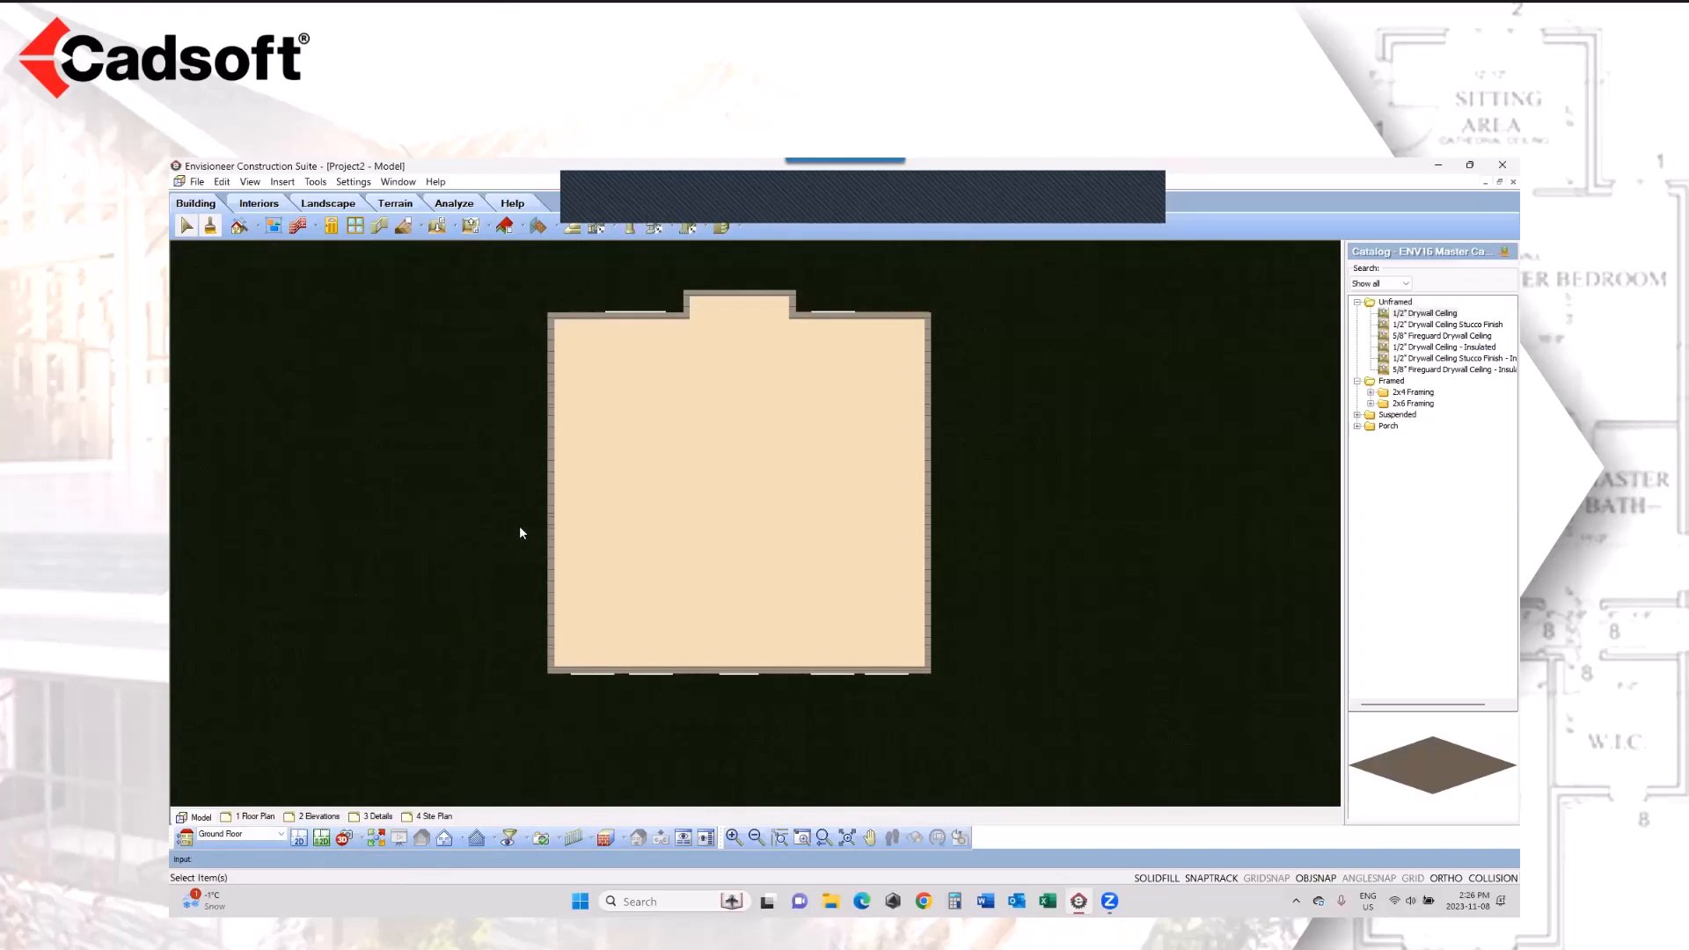
{"action": "left_click", "coordinate": [629, 516]}
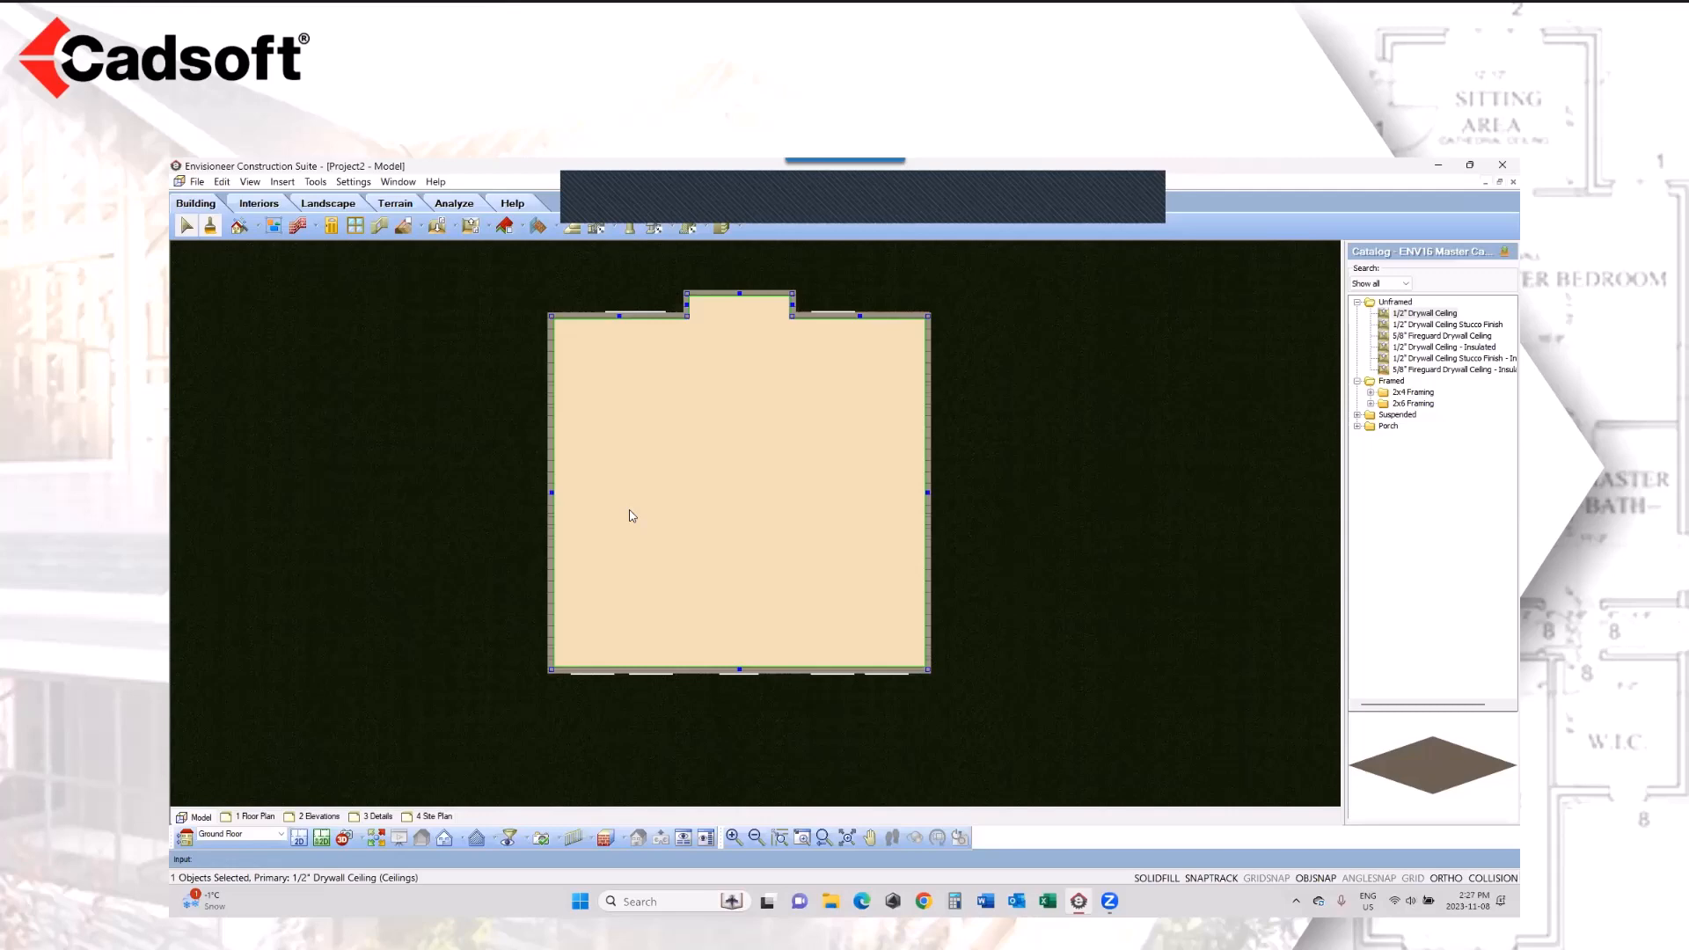
{"action": "right_click", "coordinate": [631, 516]}
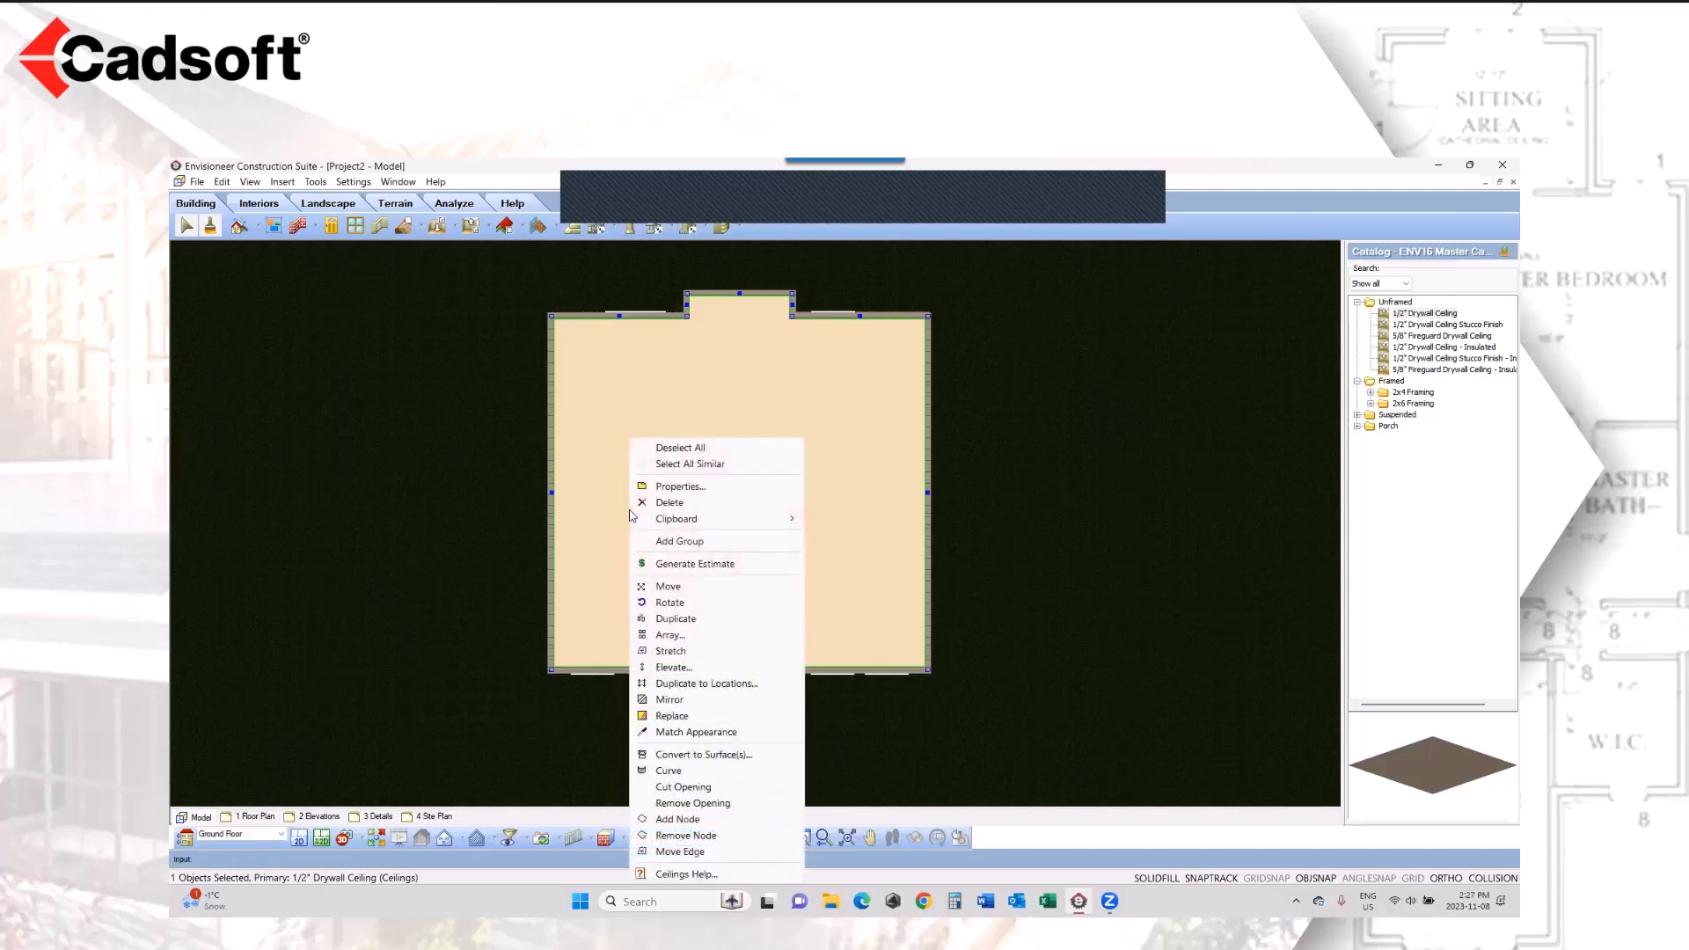
{"action": "left_click", "coordinate": [679, 486]}
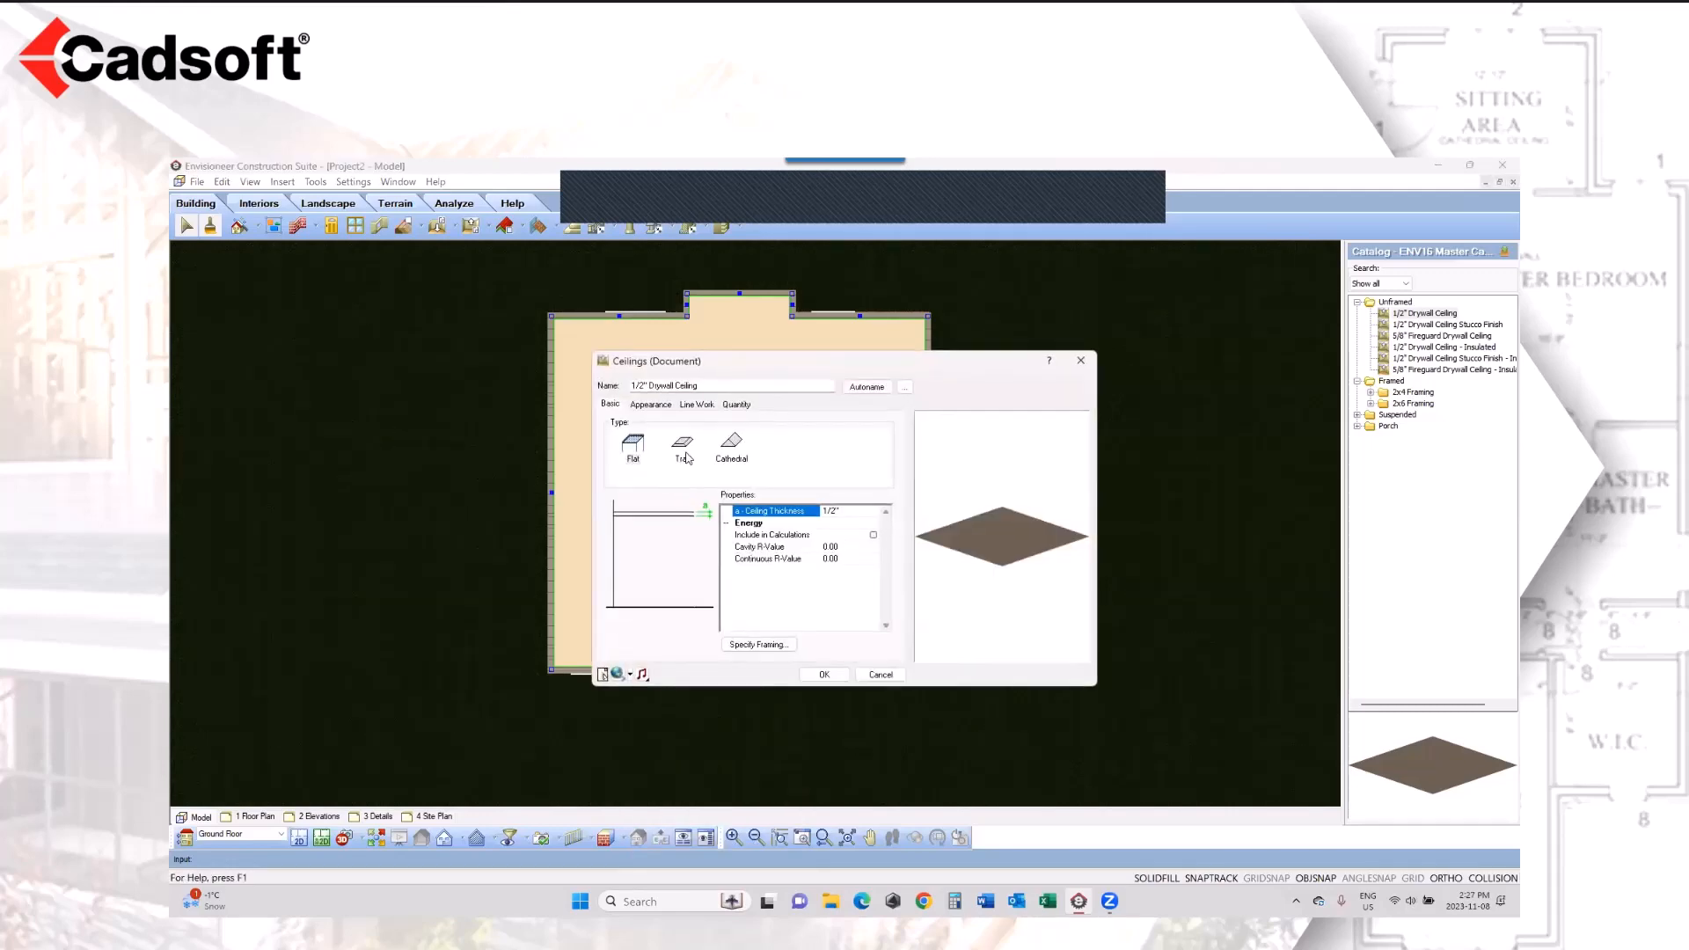
{"action": "left_click", "coordinate": [684, 448]}
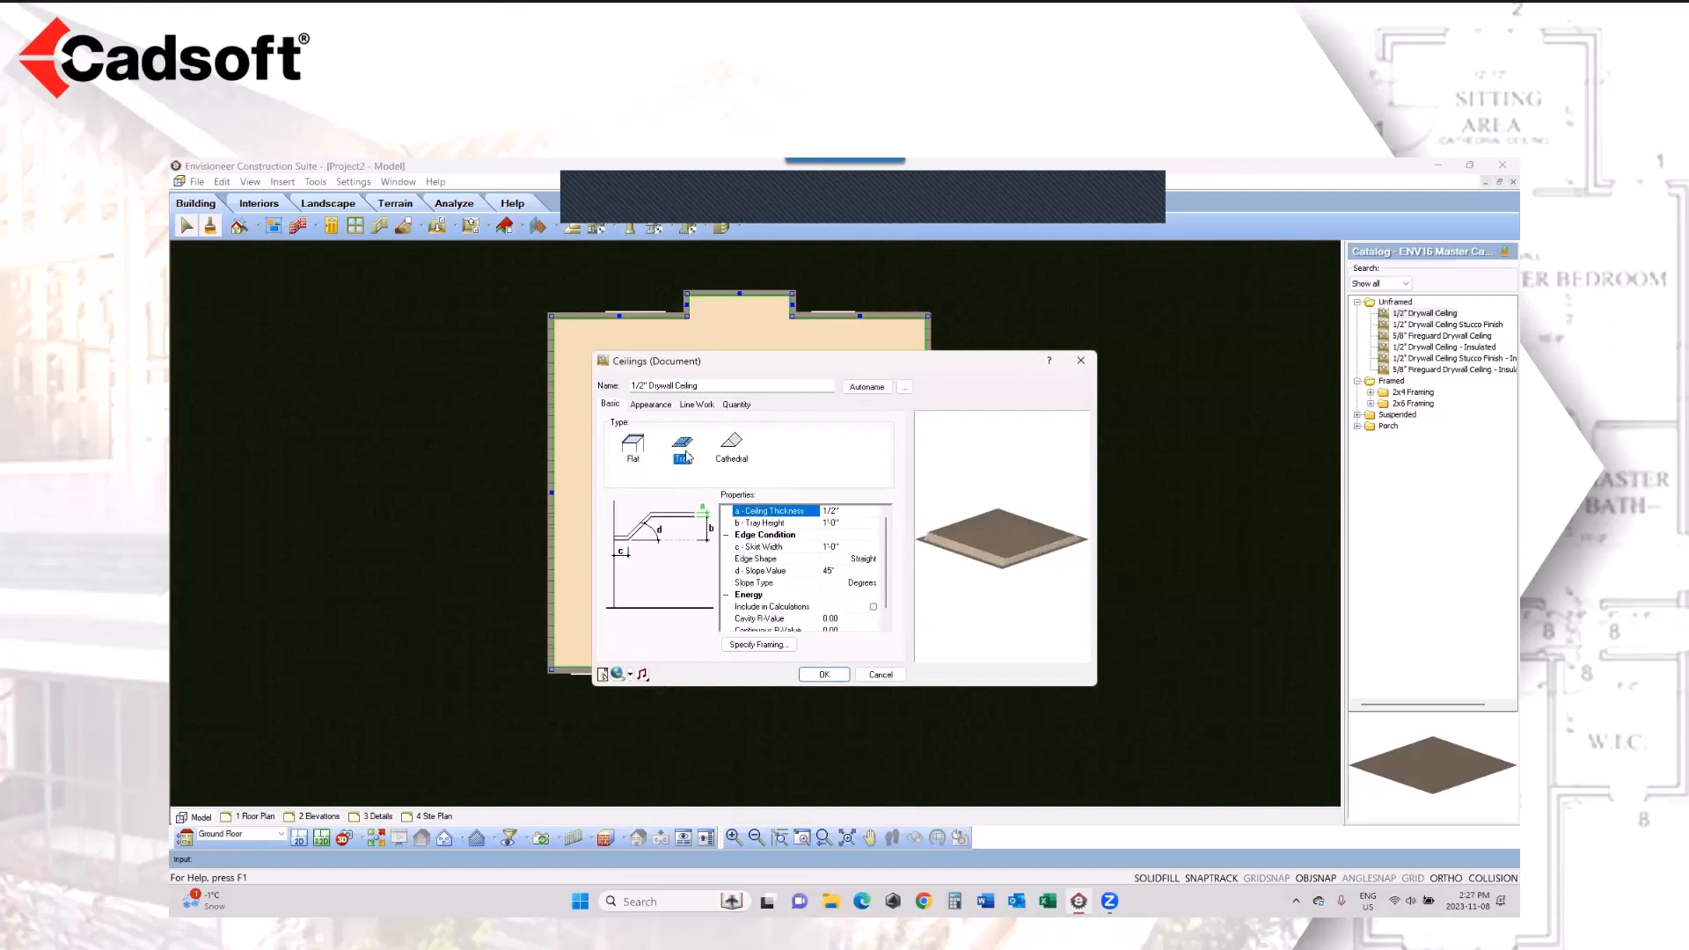
{"action": "left_click", "coordinate": [731, 445]}
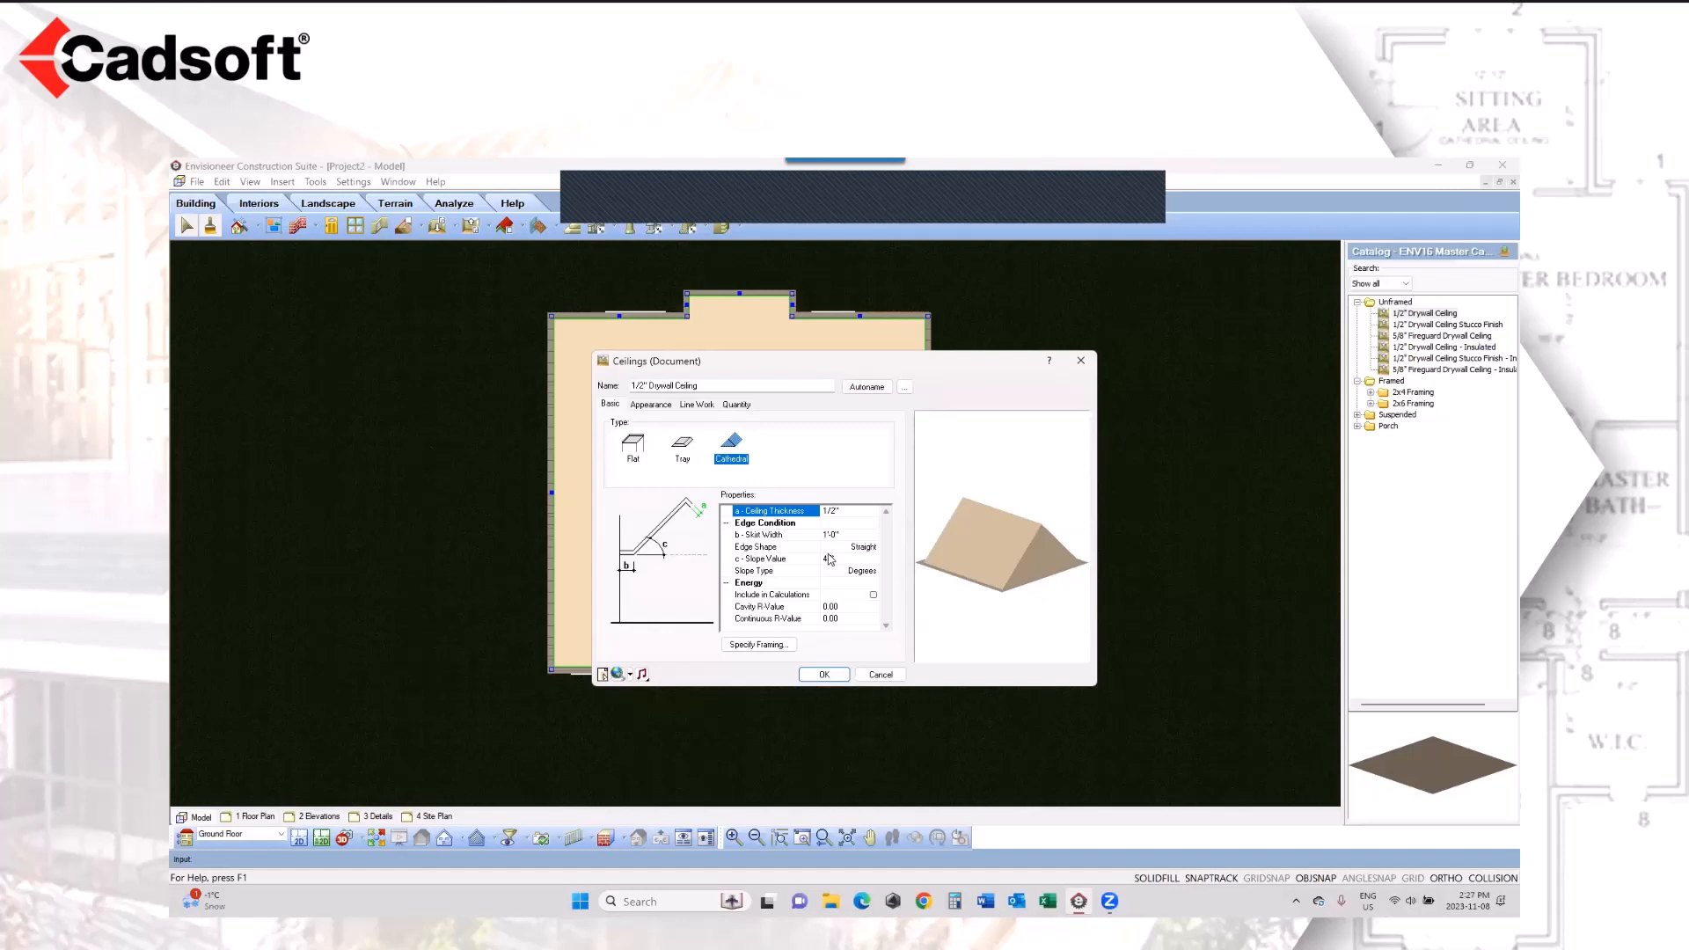
{"action": "left_click", "coordinate": [684, 449]}
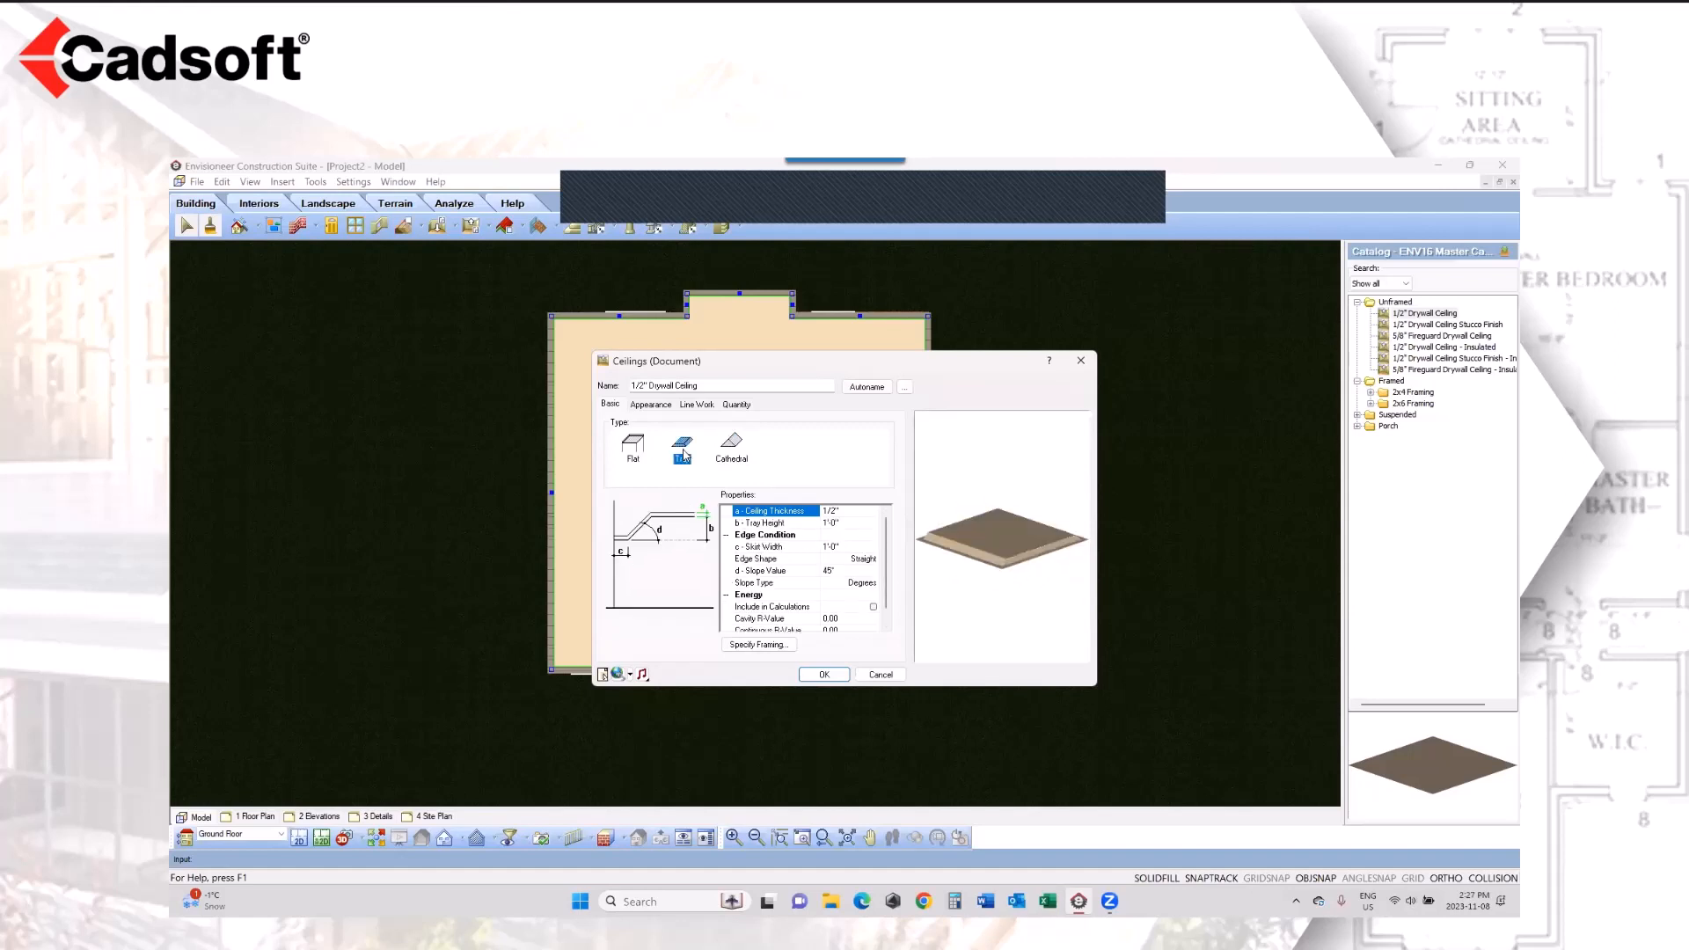
{"action": "left_click", "coordinate": [830, 675]}
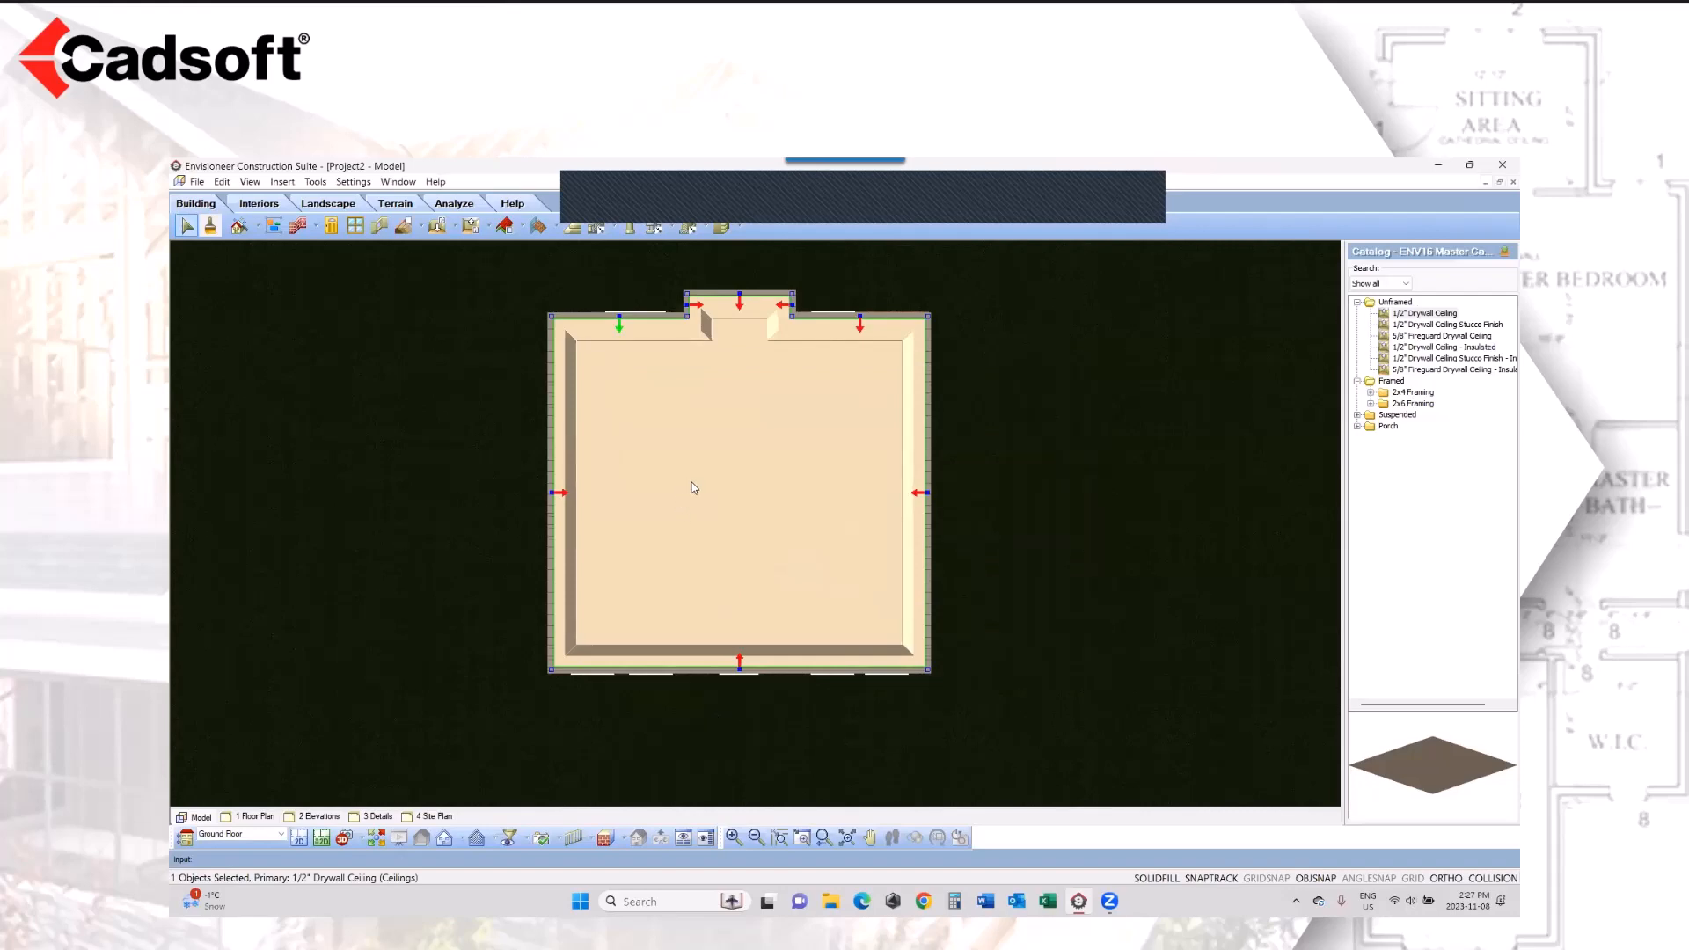
Step: Return to the 2D working plan and hide the floors, ceilings and imported drafting with the View Filter
{"action": "left_click", "coordinate": [299, 840]}
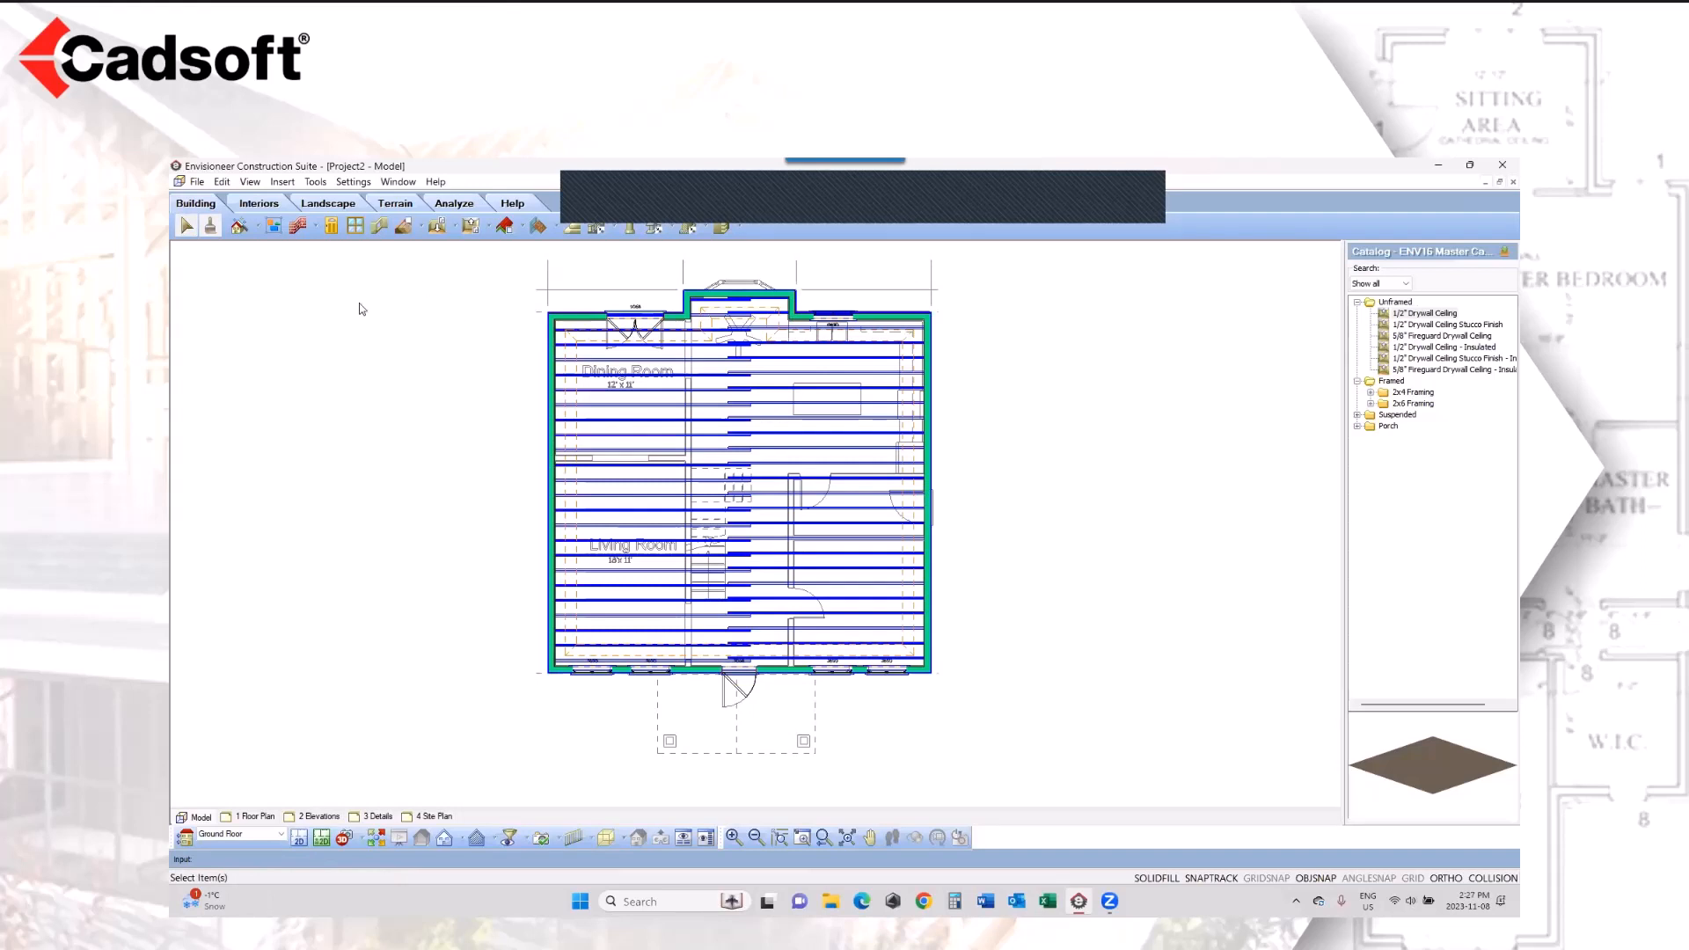
{"action": "left_click", "coordinate": [505, 226]}
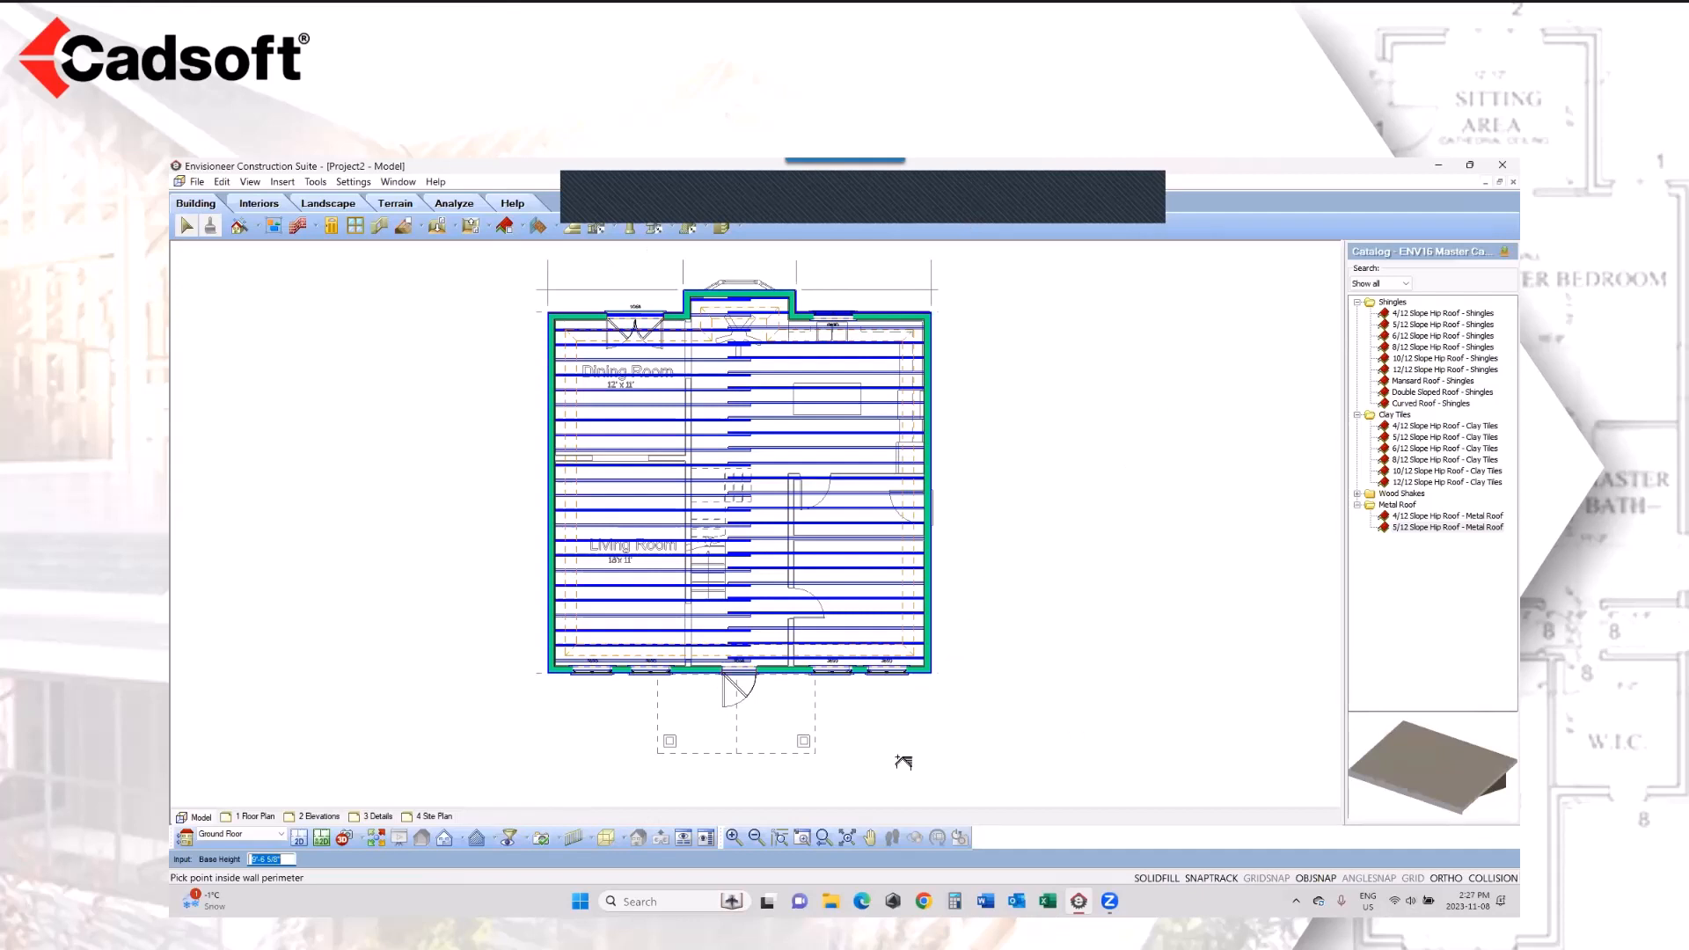
{"action": "left_click", "coordinate": [510, 840]}
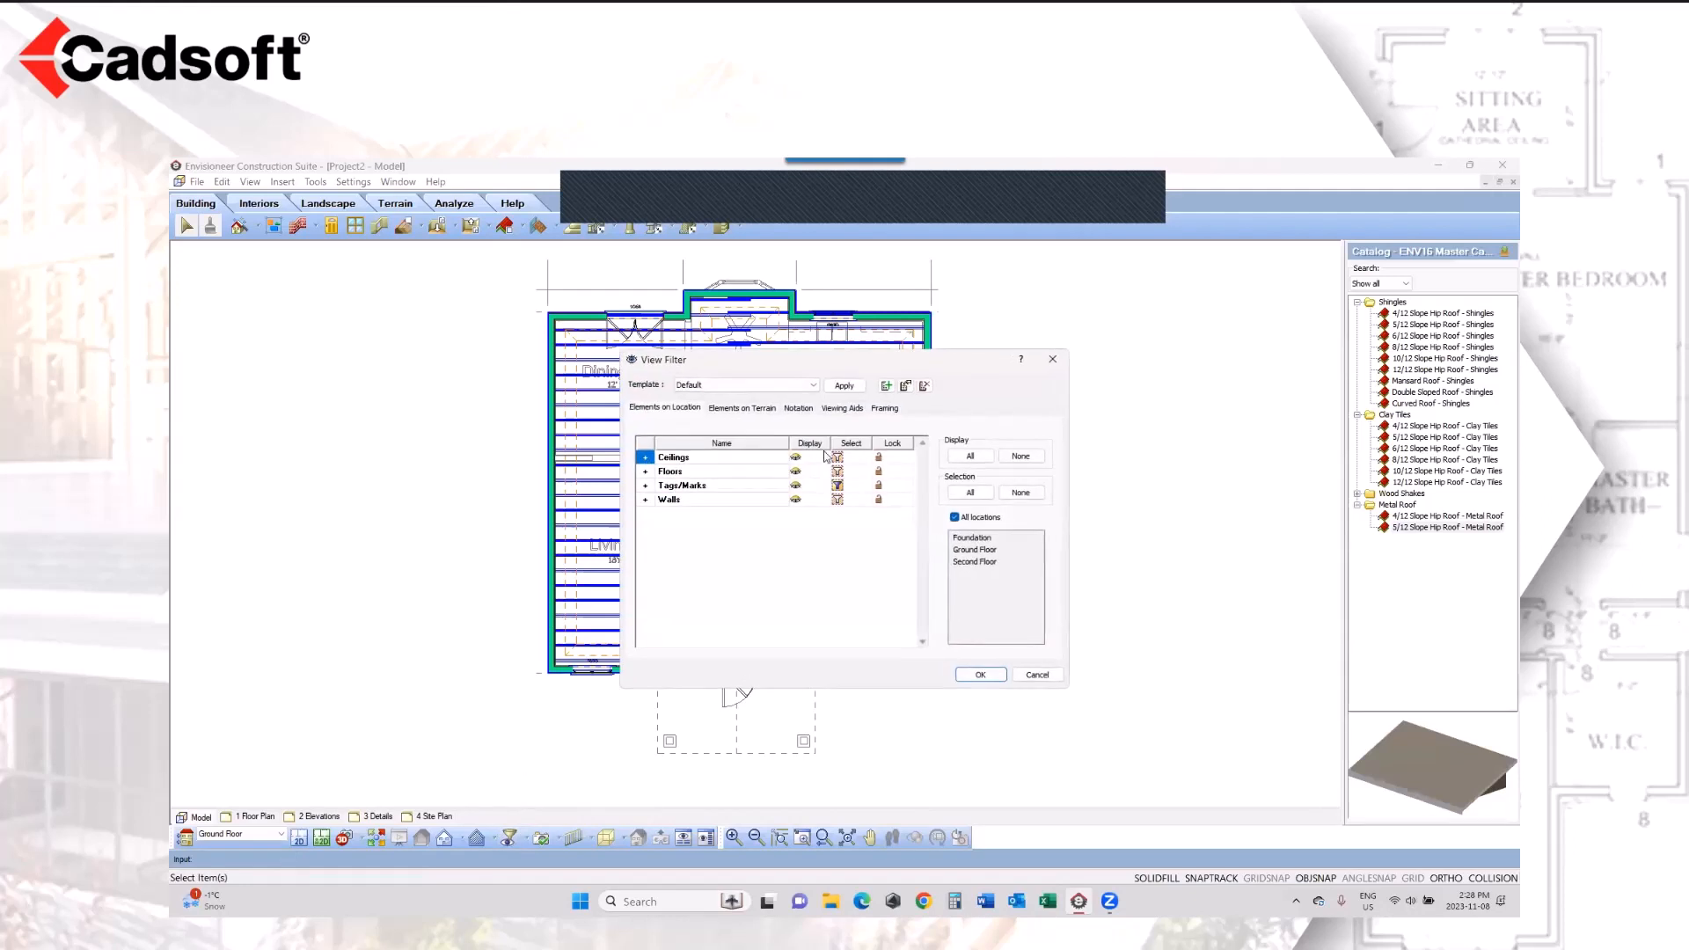
{"action": "left_click", "coordinate": [796, 473]}
{"action": "left_click", "coordinate": [797, 459]}
{"action": "left_click", "coordinate": [792, 410]}
{"action": "left_click", "coordinate": [796, 457]}
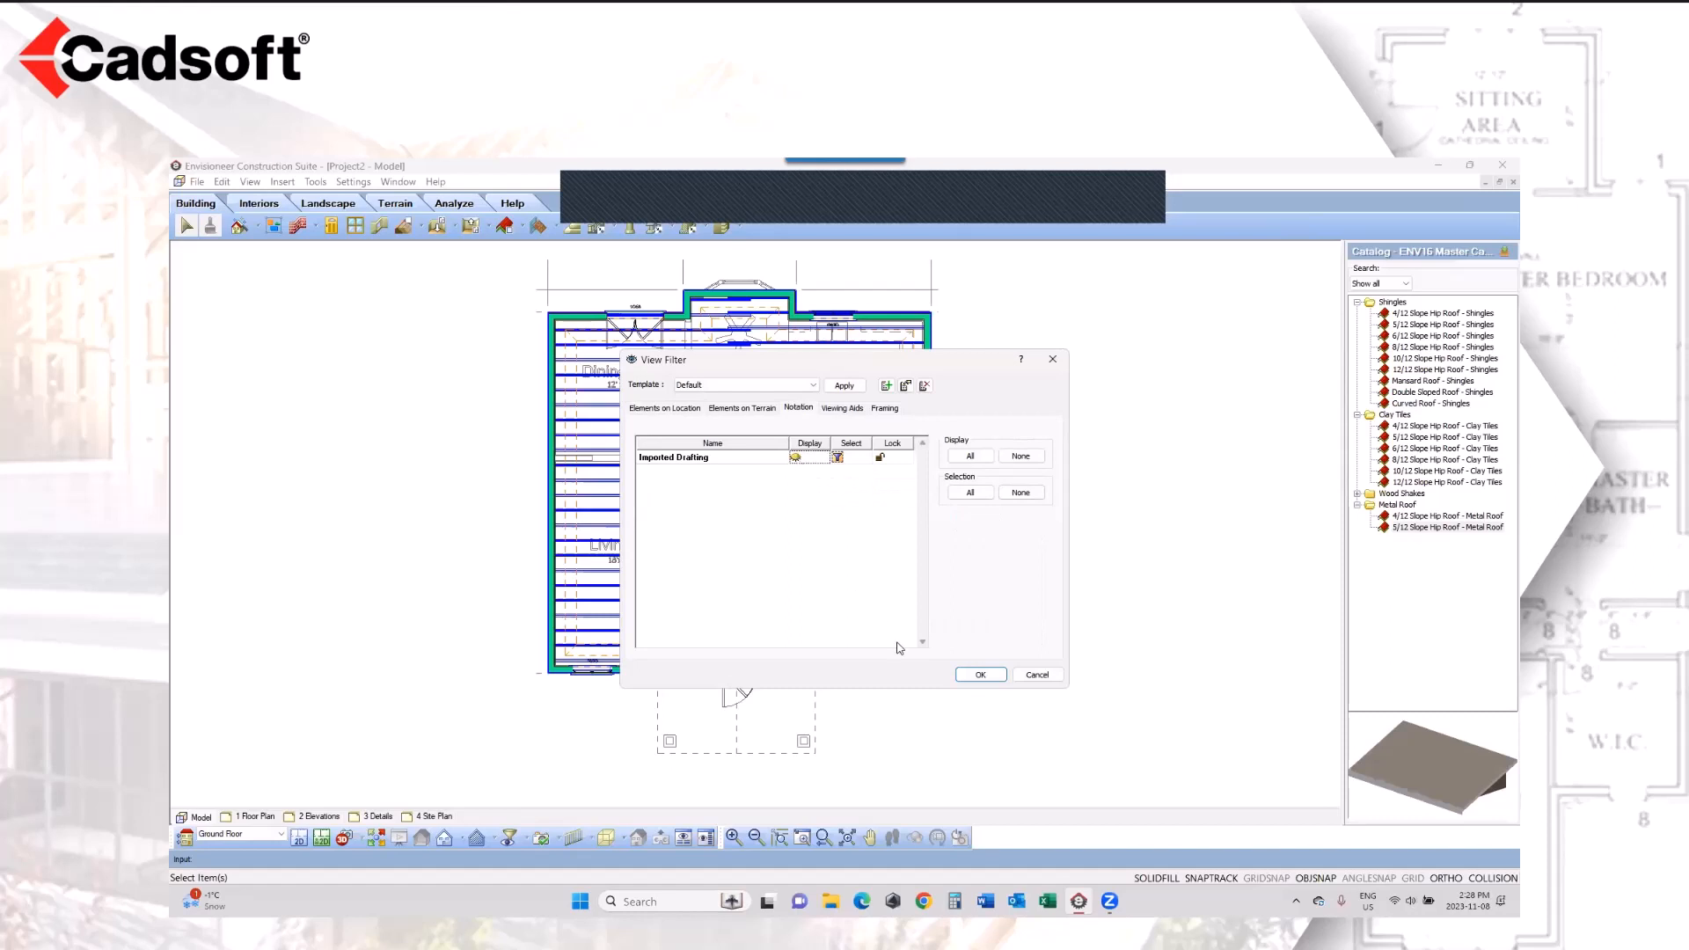
{"action": "left_click", "coordinate": [978, 674]}
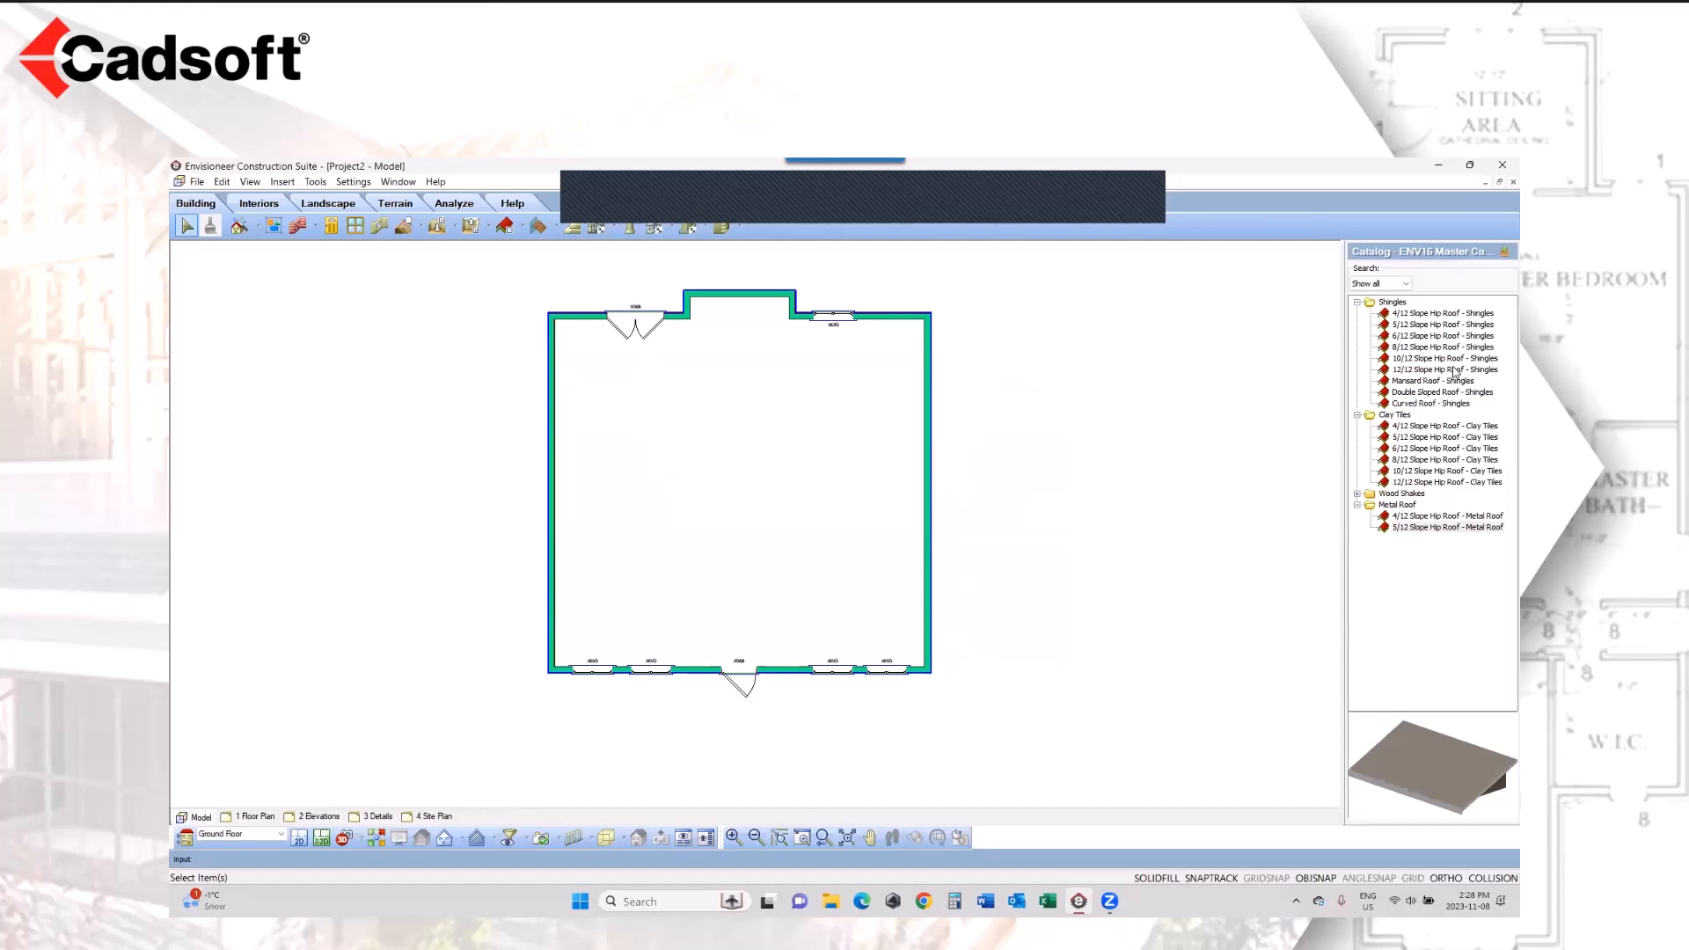
Step: Insert an 8/12 Slope Hip Roof - Shingles over the exterior wall perimeter
{"action": "left_click", "coordinate": [1436, 348]}
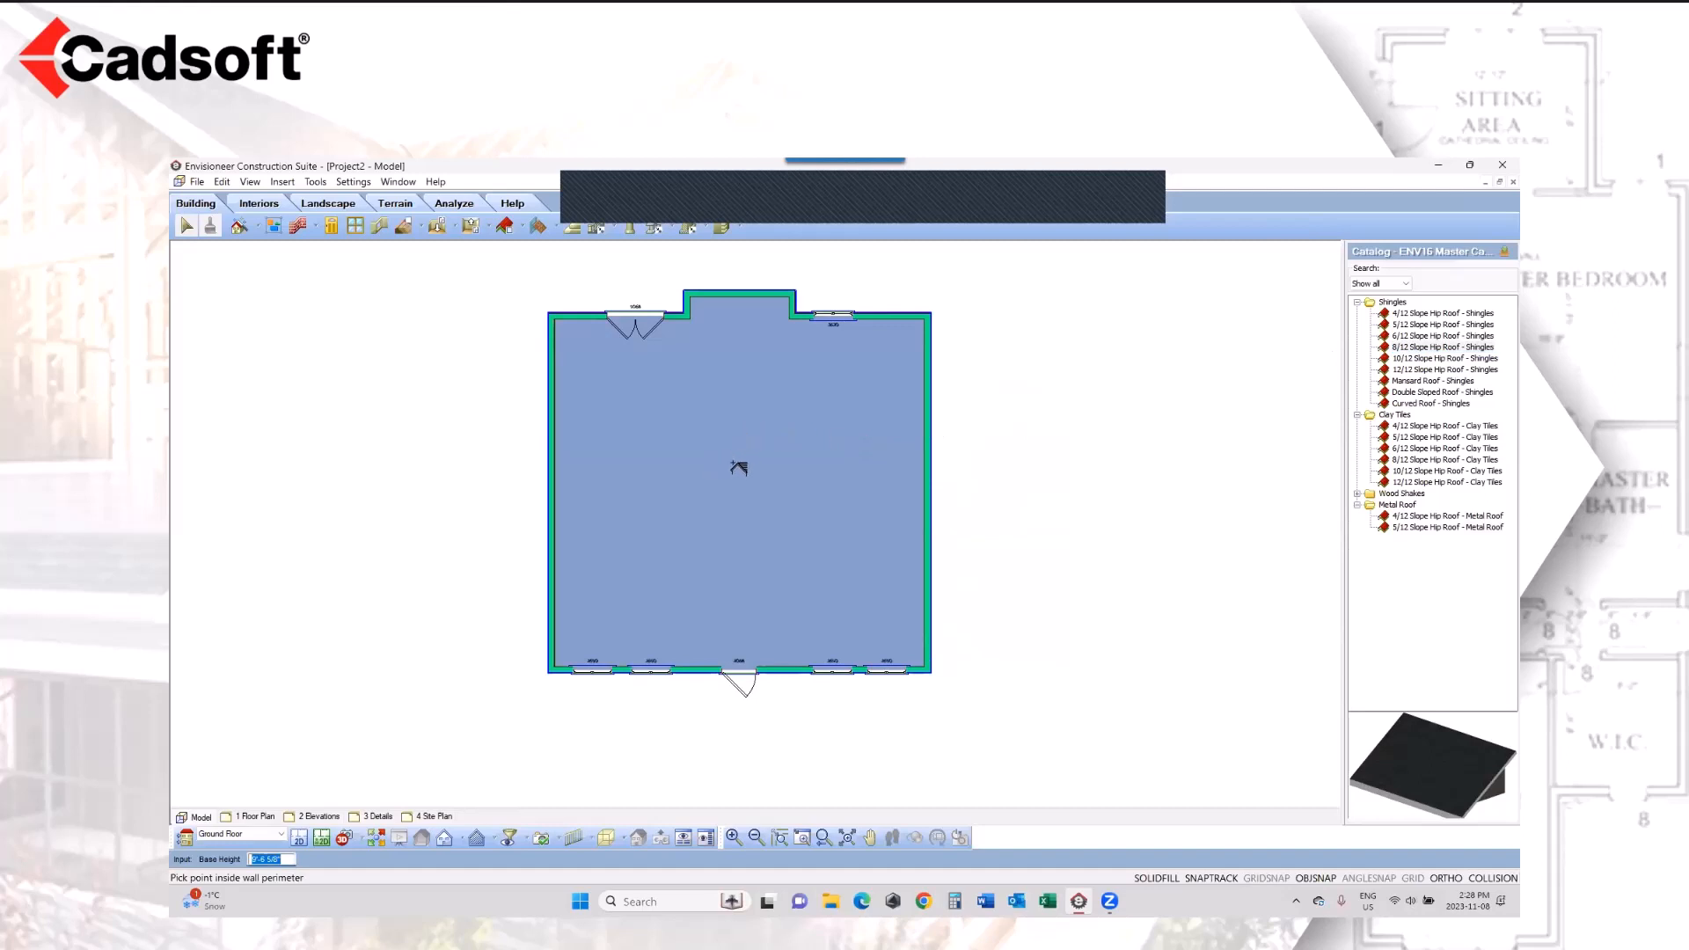
{"action": "left_click", "coordinate": [738, 469]}
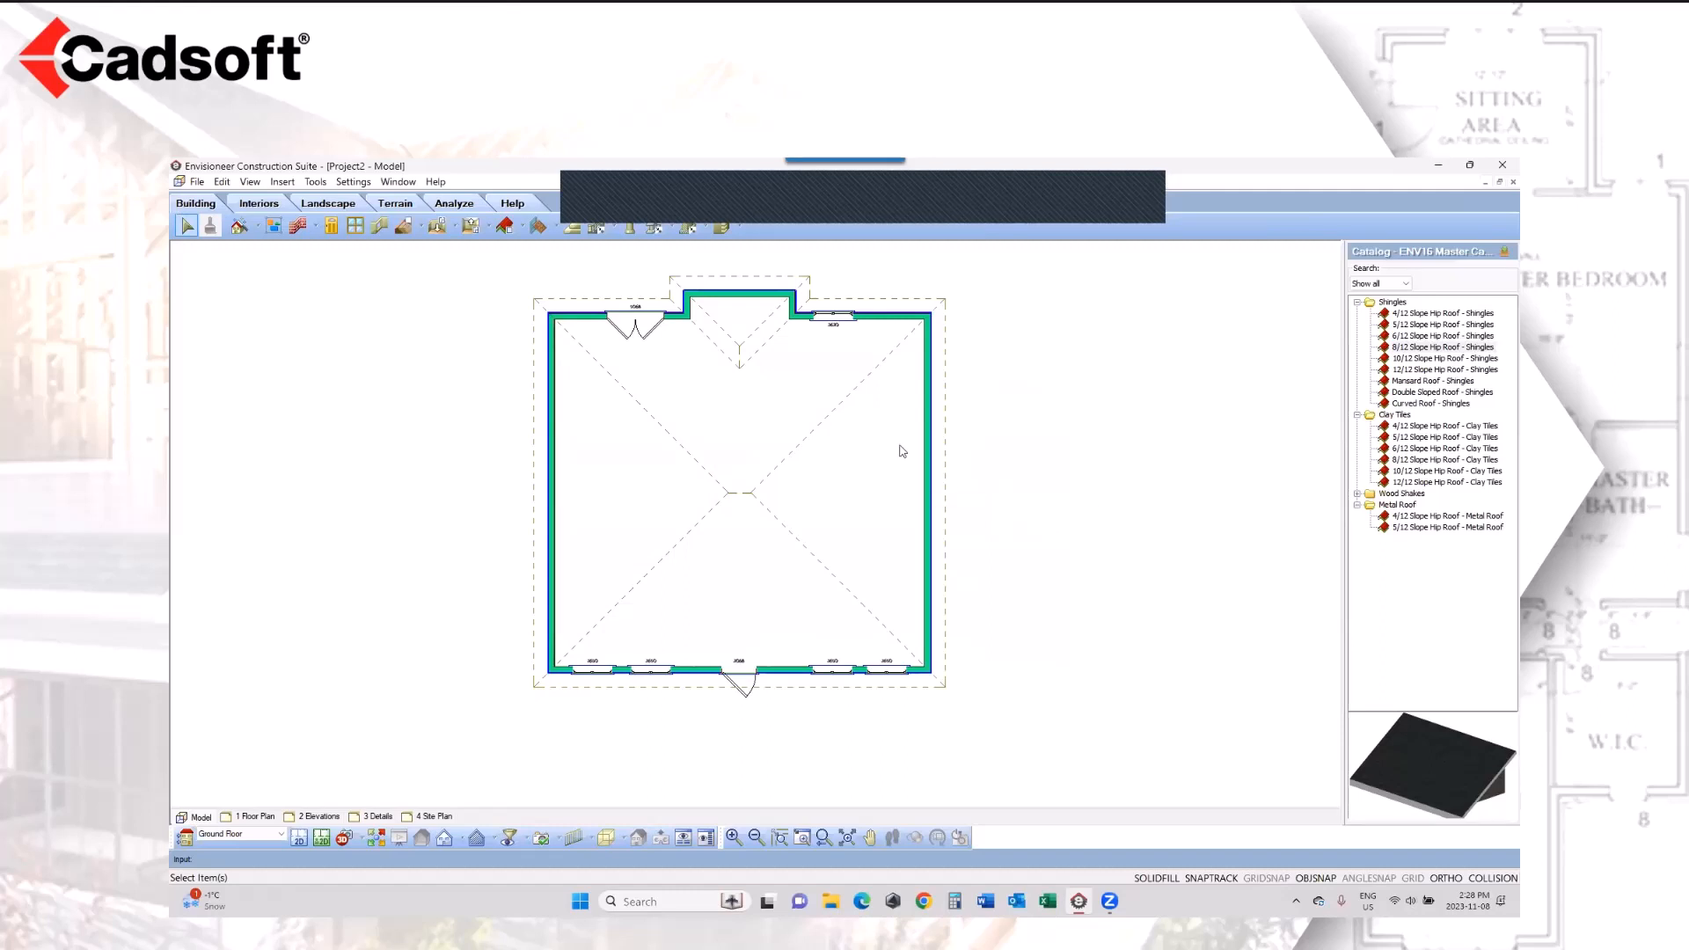
Step: Change the hip roof's edge over the rear bump-out wall to the Gable roof shape
{"action": "left_click", "coordinate": [731, 281]}
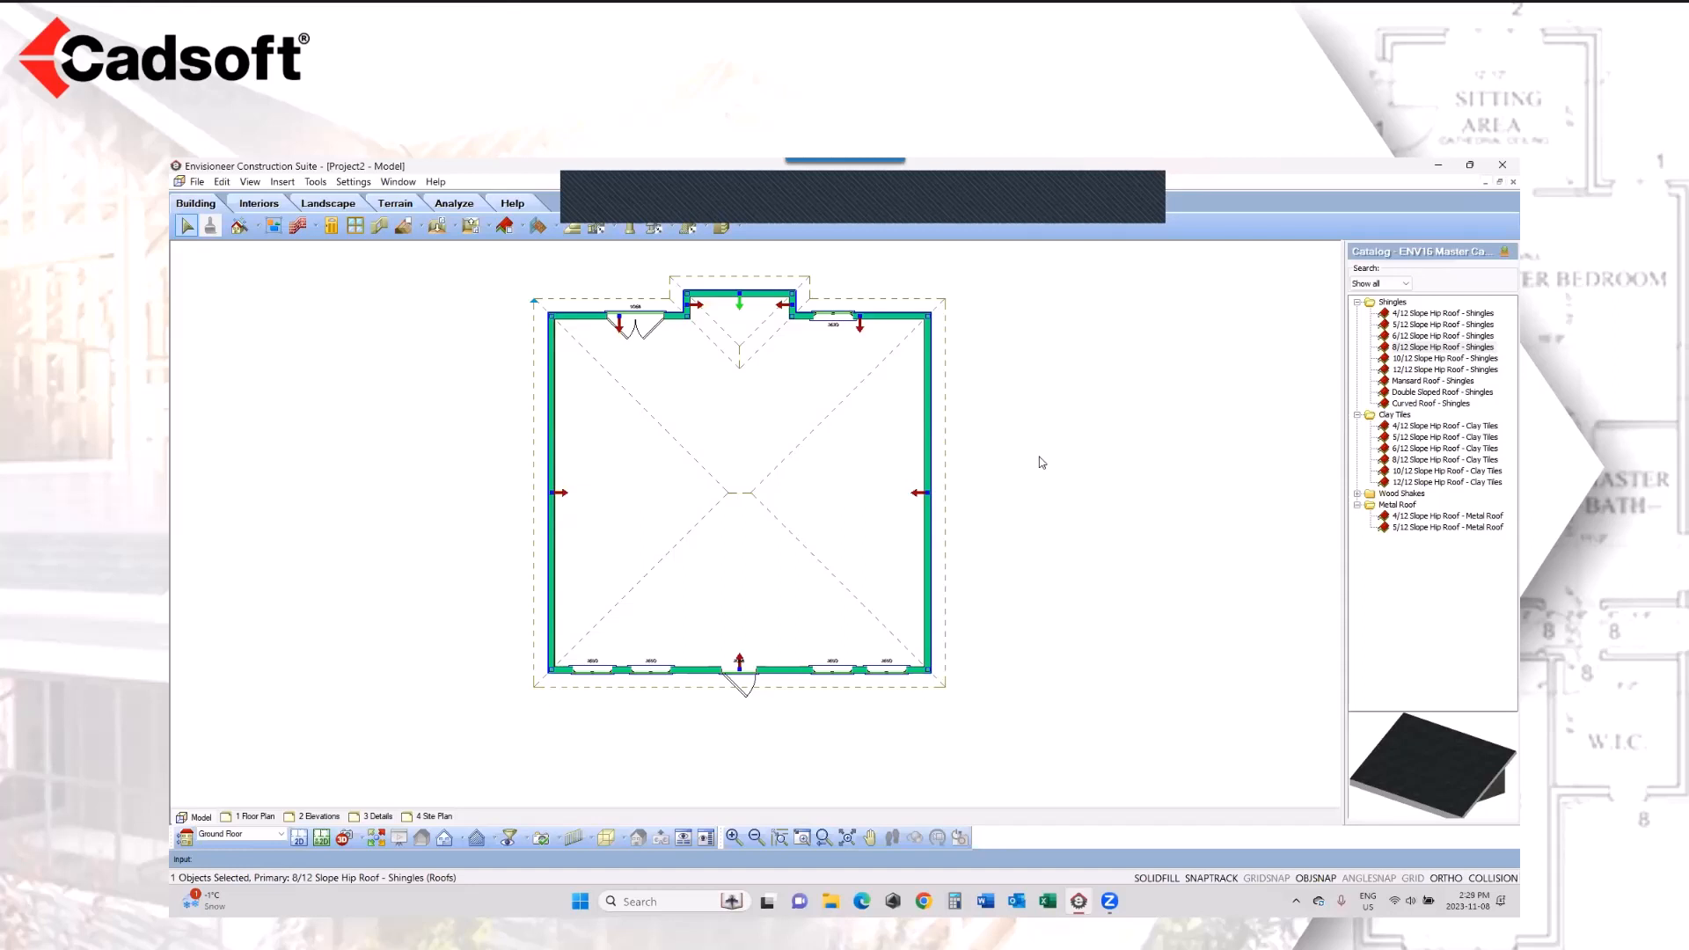
{"action": "right_click", "coordinate": [986, 372]}
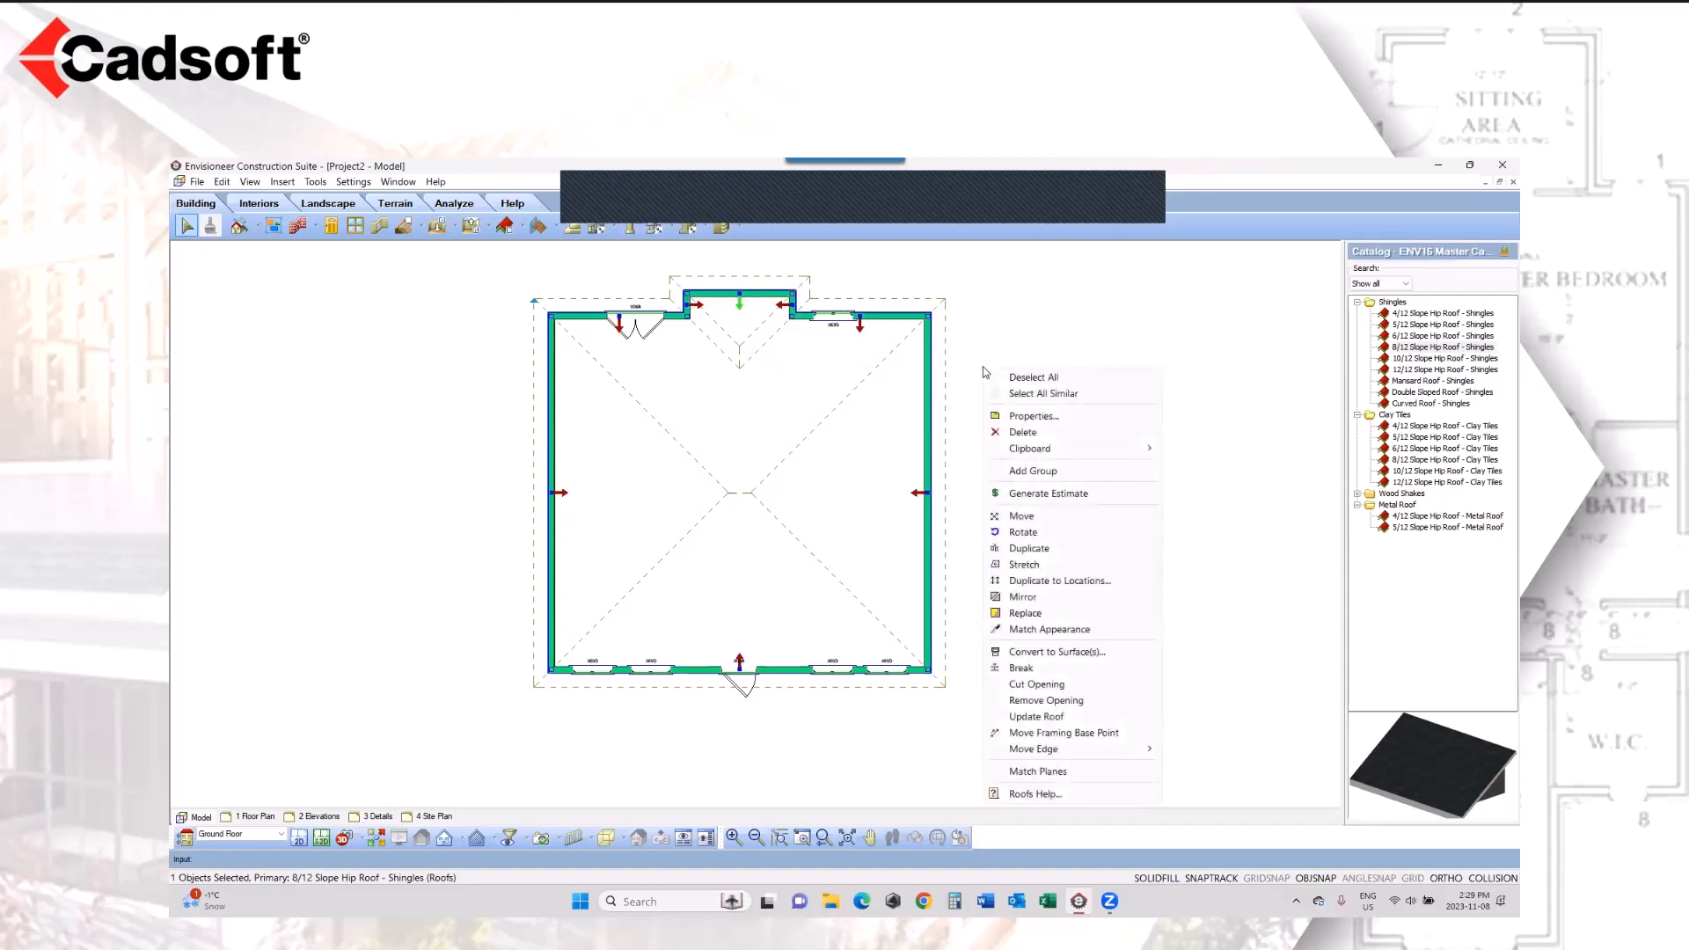
{"action": "left_click", "coordinate": [1032, 416]}
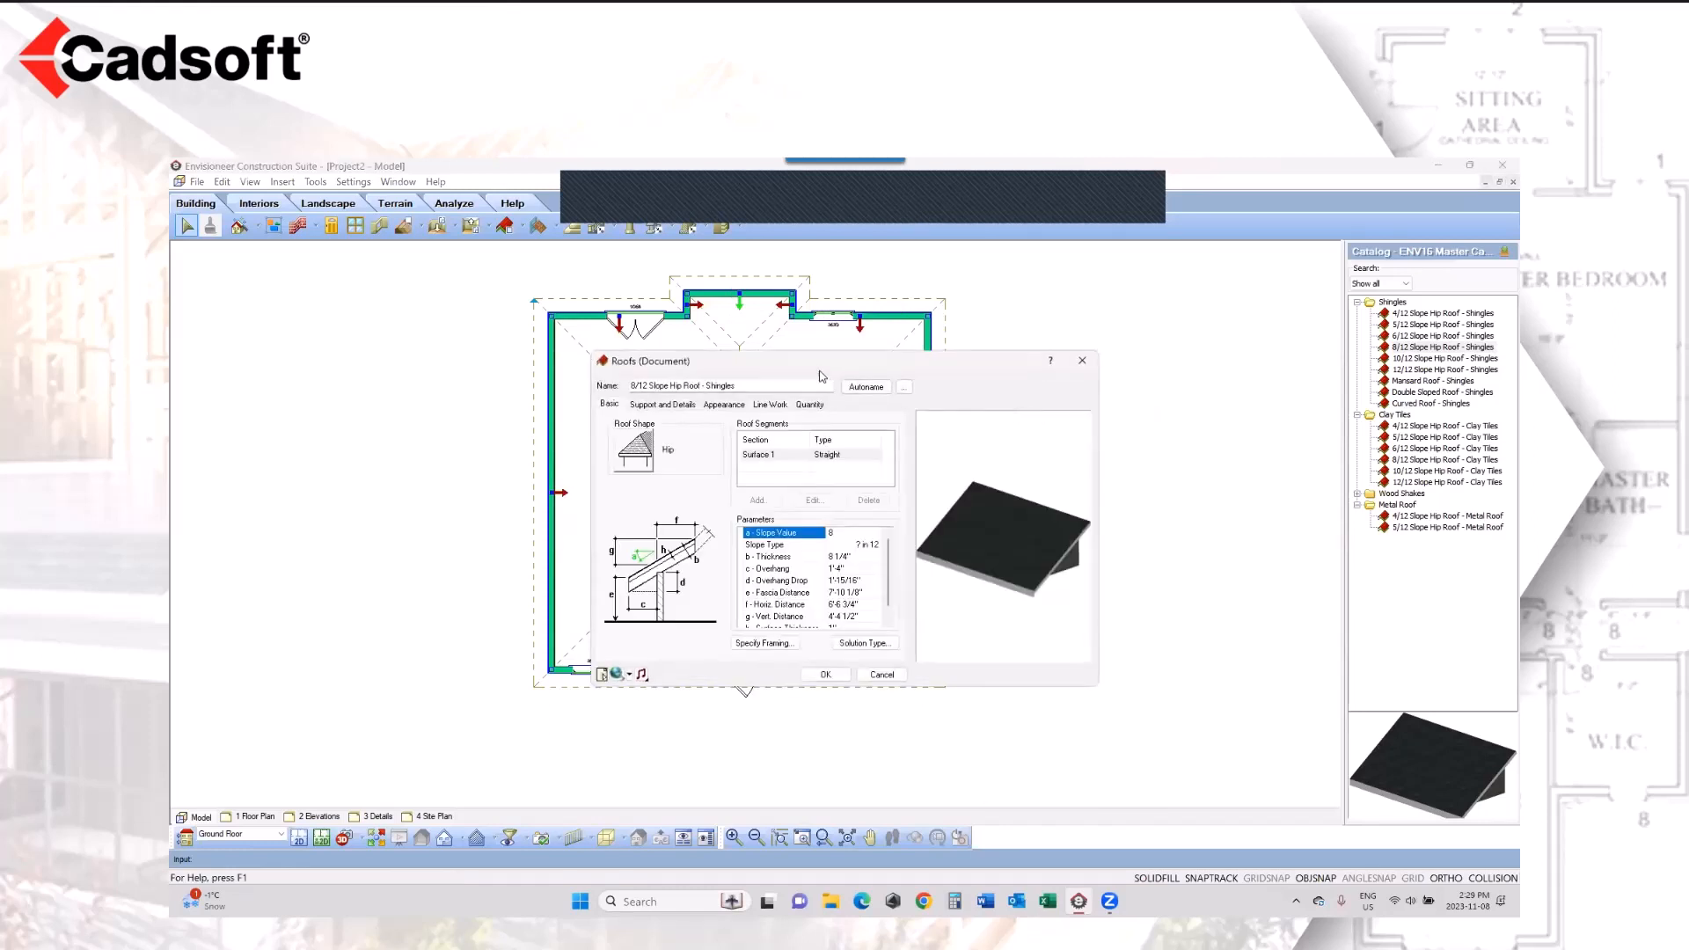
{"action": "left_click_drag", "start_coordinate": [819, 368], "coordinate": [1189, 327]}
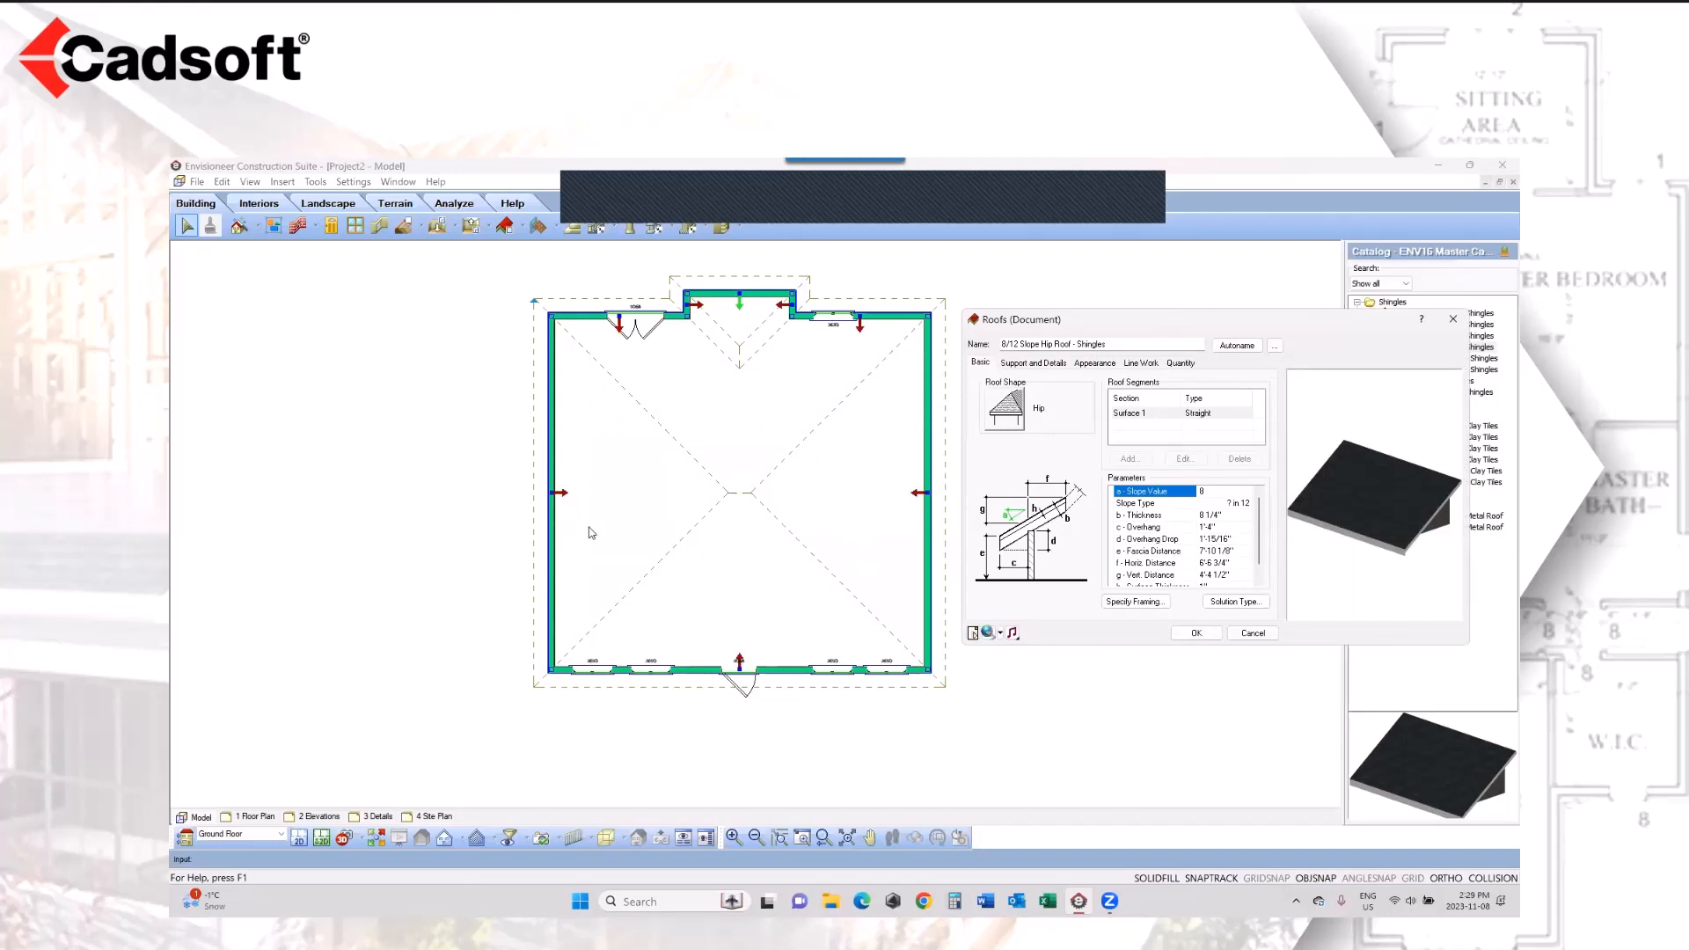
{"action": "left_click", "coordinate": [1013, 420]}
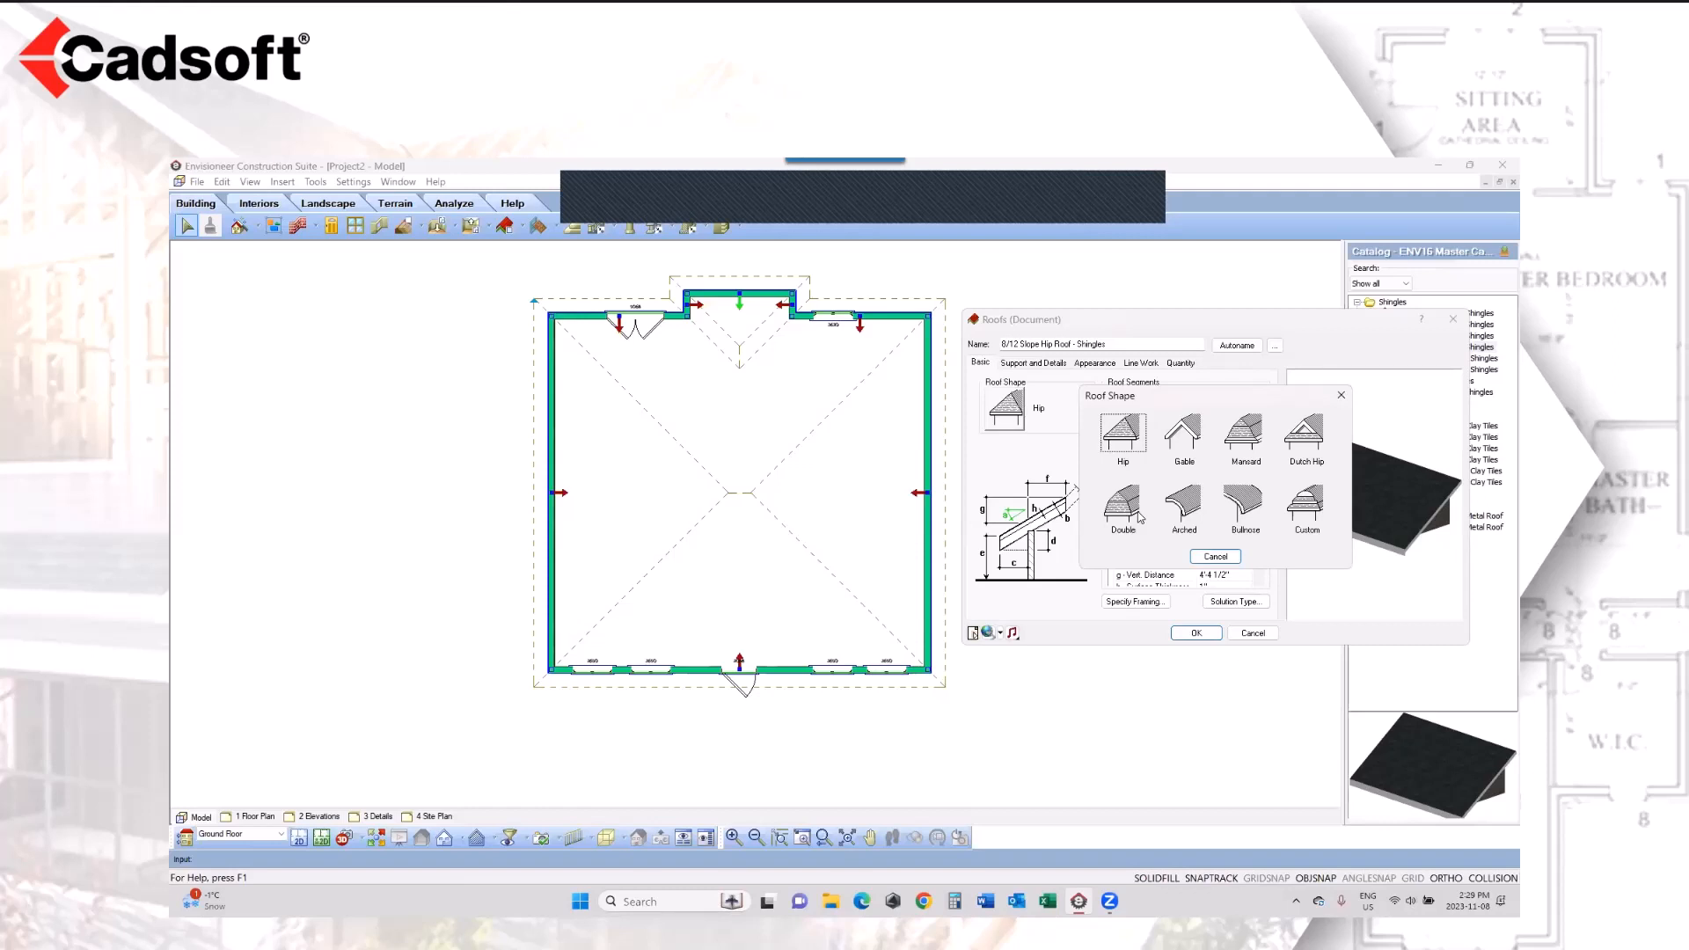
{"action": "left_click", "coordinate": [1194, 437]}
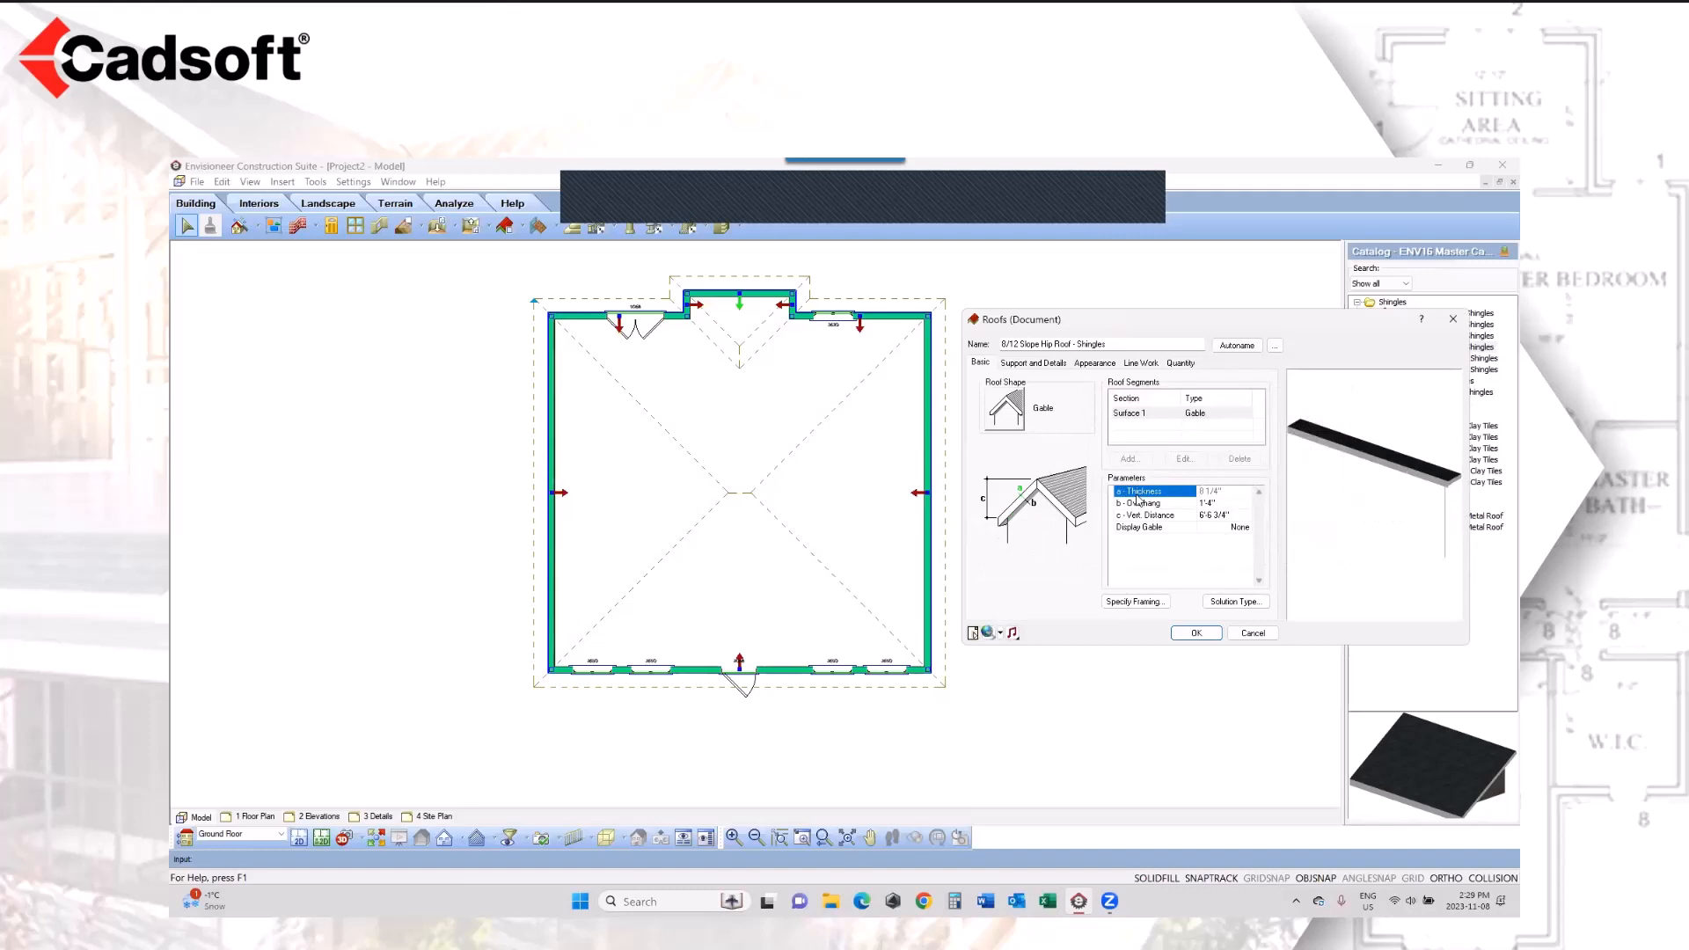
{"action": "left_click", "coordinate": [1203, 634]}
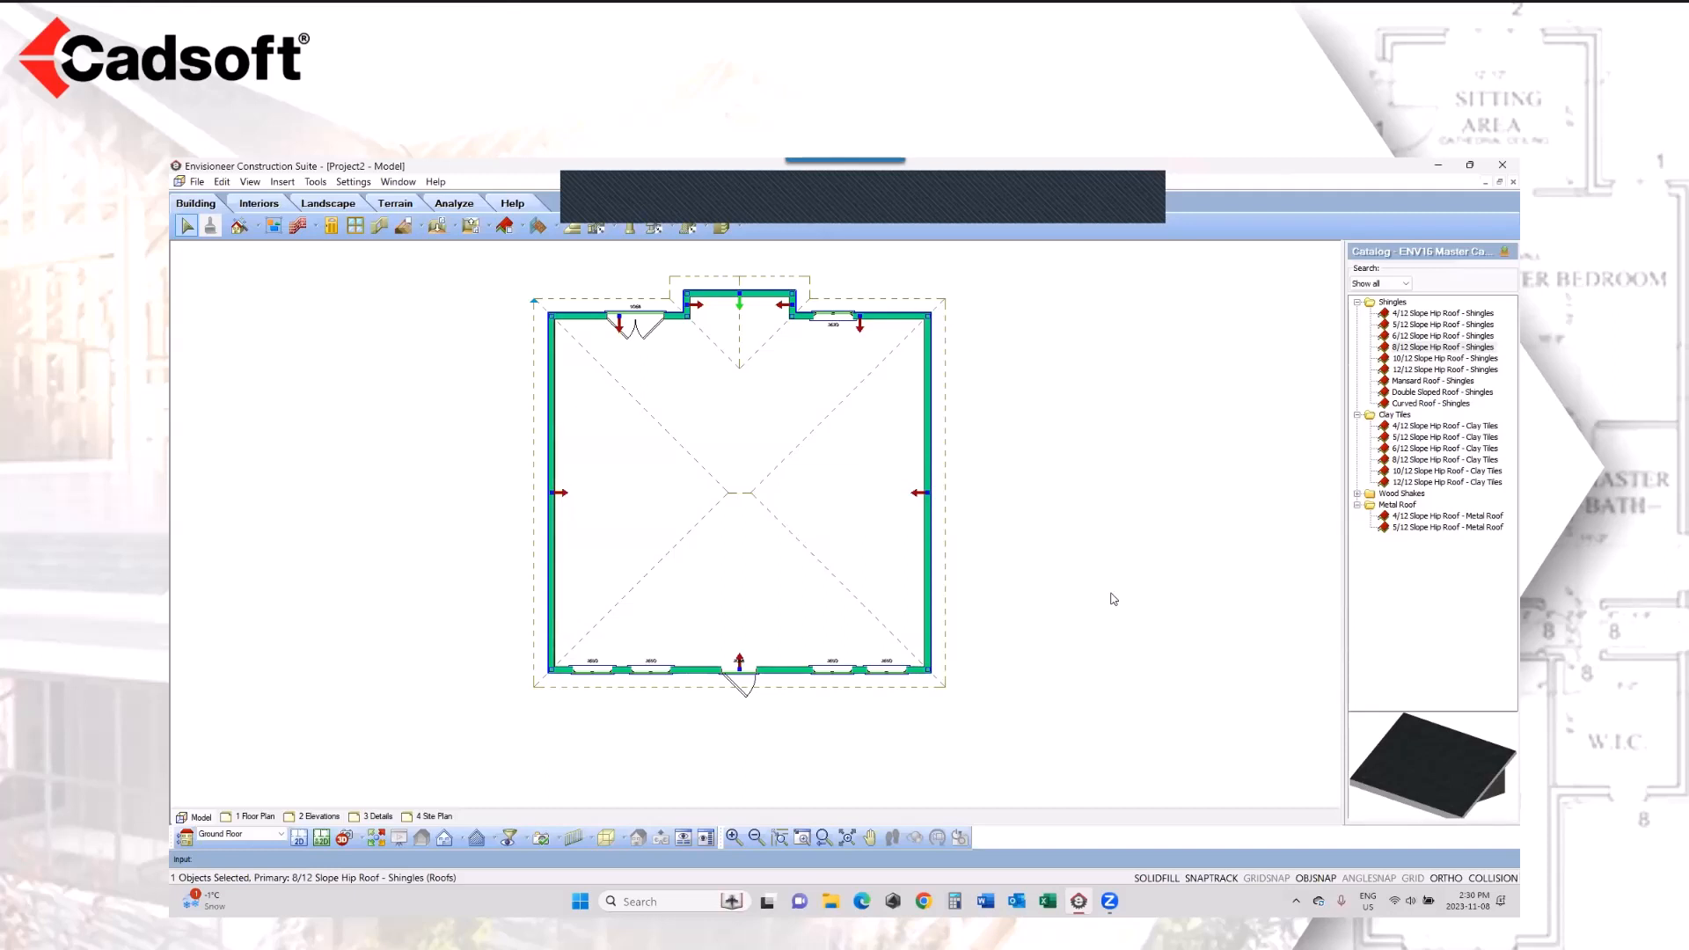
Step: Generate the project estimate and view its Quantity Report full size at the 500 Roof Framing section
{"action": "left_click", "coordinate": [316, 183]}
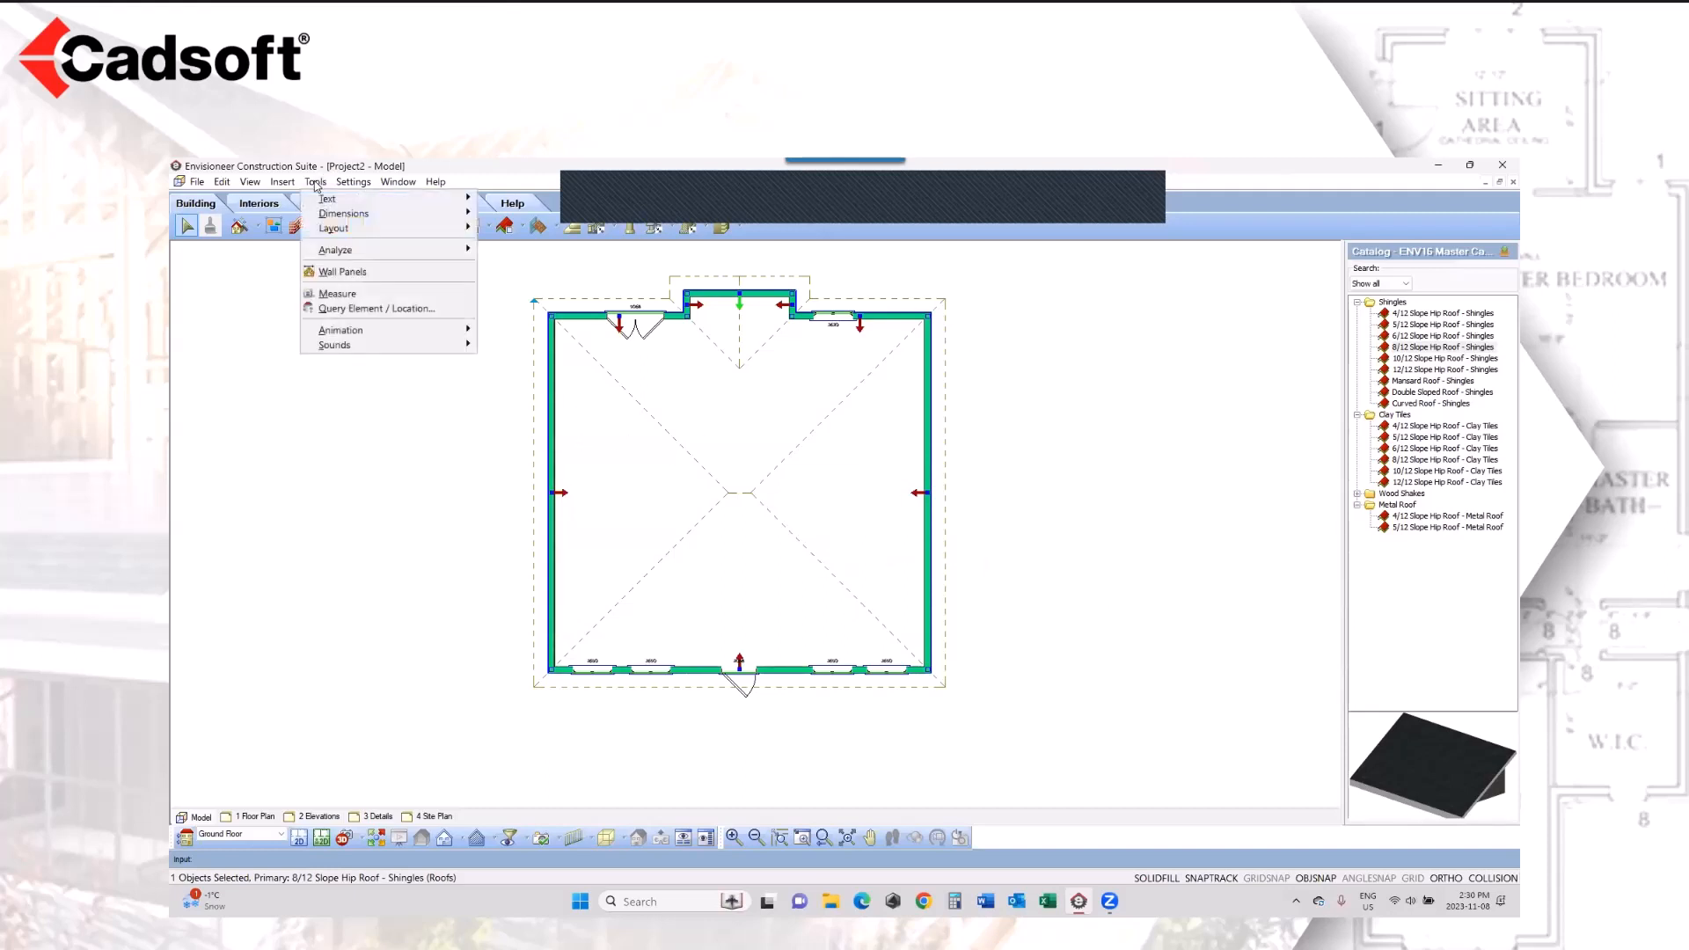
{"action": "mouse_move", "coordinate": [379, 250]}
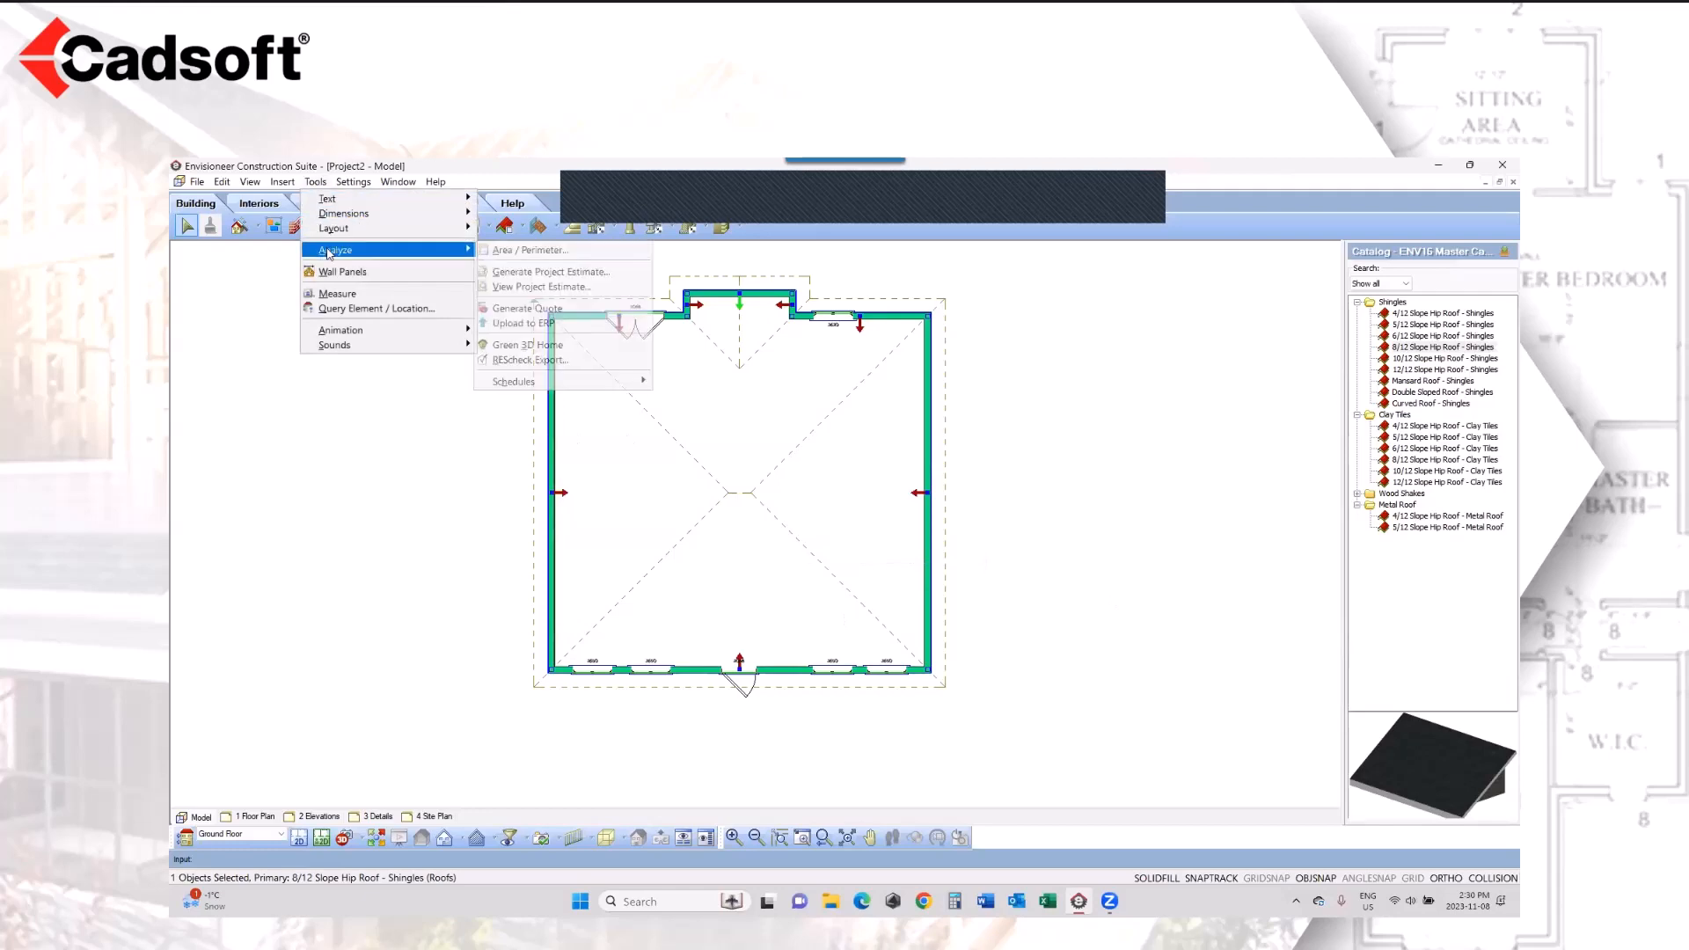
{"action": "left_click", "coordinate": [528, 275]}
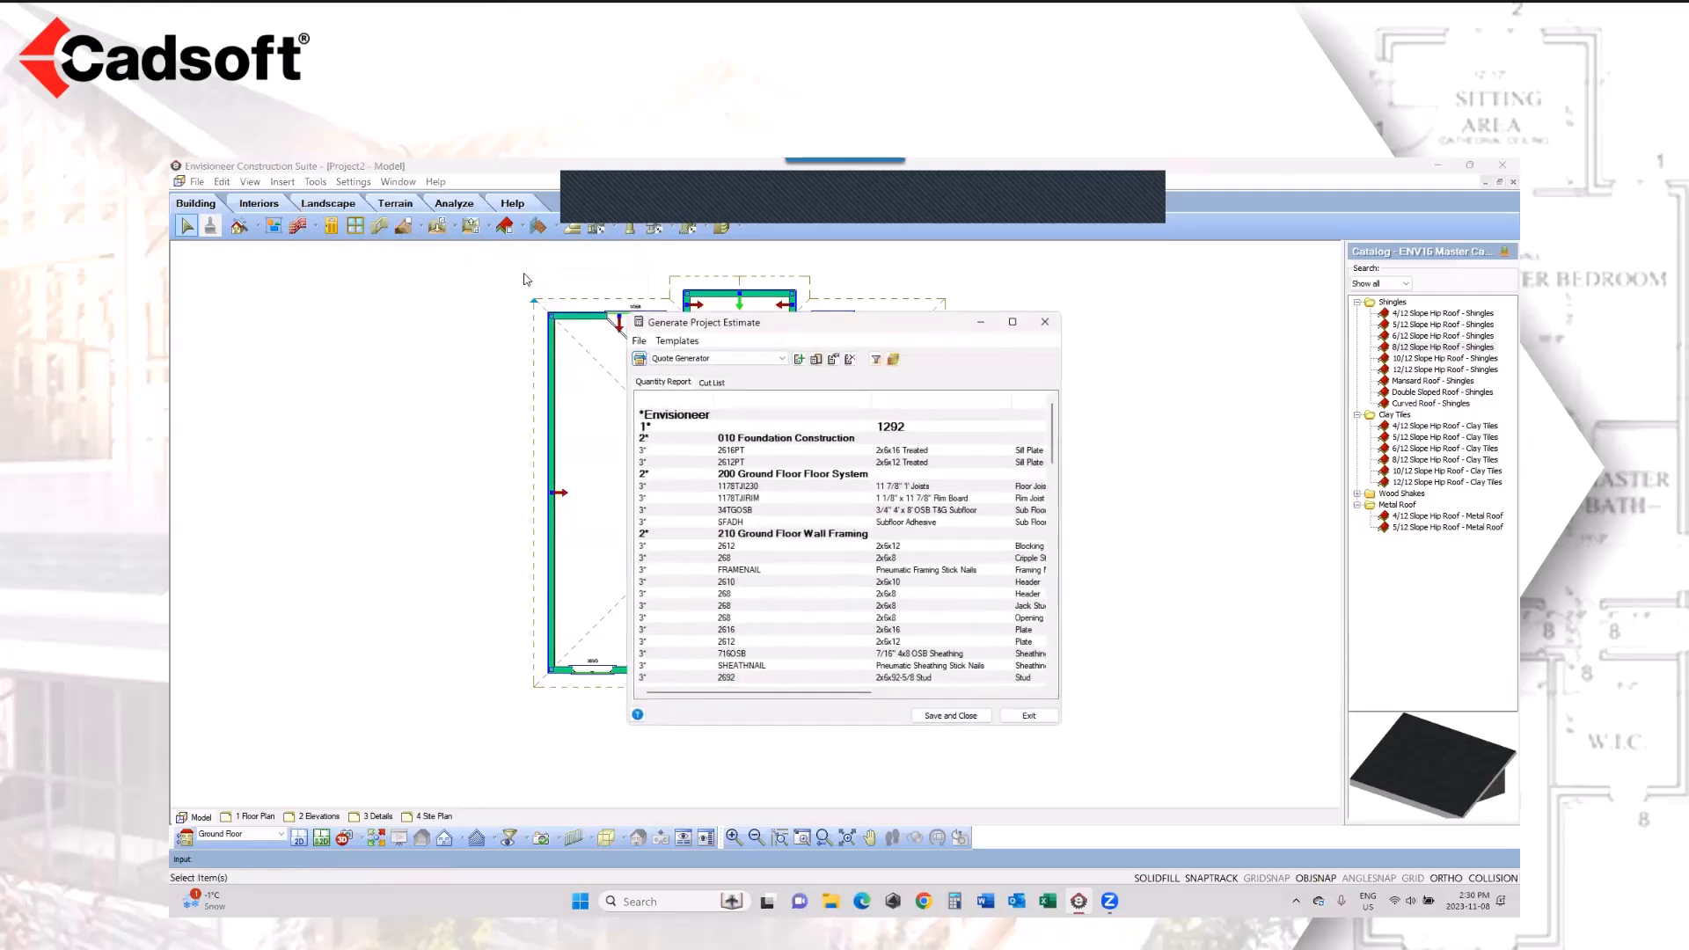
{"action": "left_click", "coordinate": [1013, 322]}
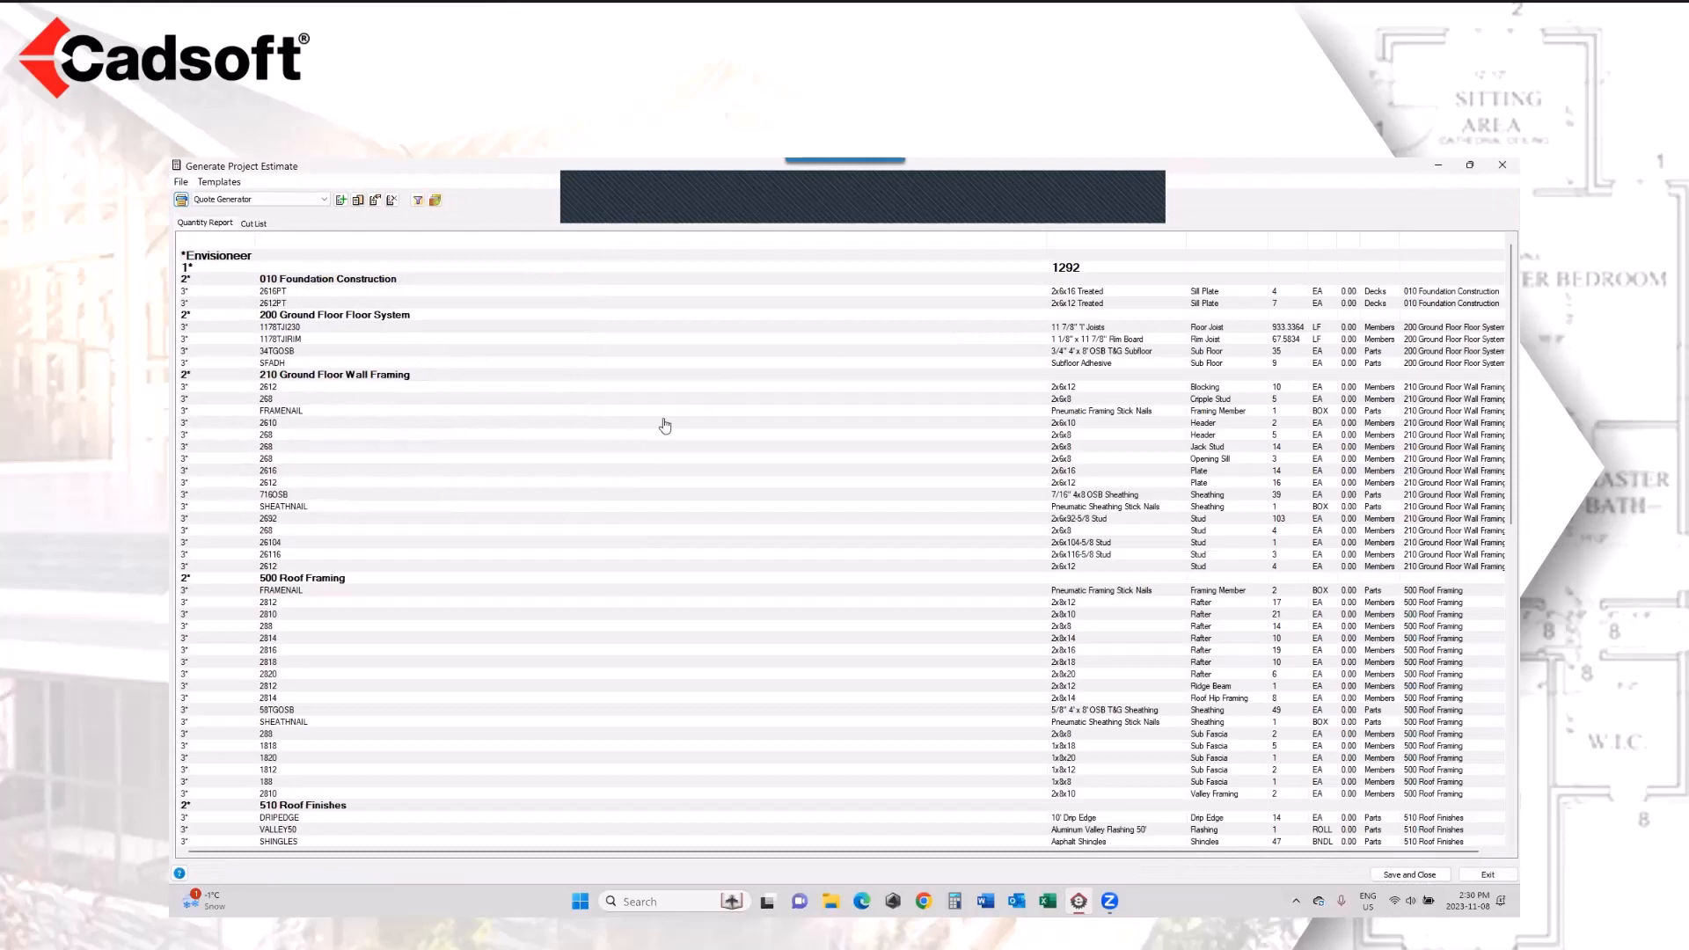
{"action": "scroll", "coordinate": [664, 426], "scroll_direction": "down", "scroll_amount": 3}
{"action": "scroll", "coordinate": [665, 426], "scroll_direction": "down", "scroll_amount": 3}
Step: Narrow the item code column and examine the rafter, ridge beam and sub fascia entries before closing the estimate
{"action": "left_click", "coordinate": [334, 376]}
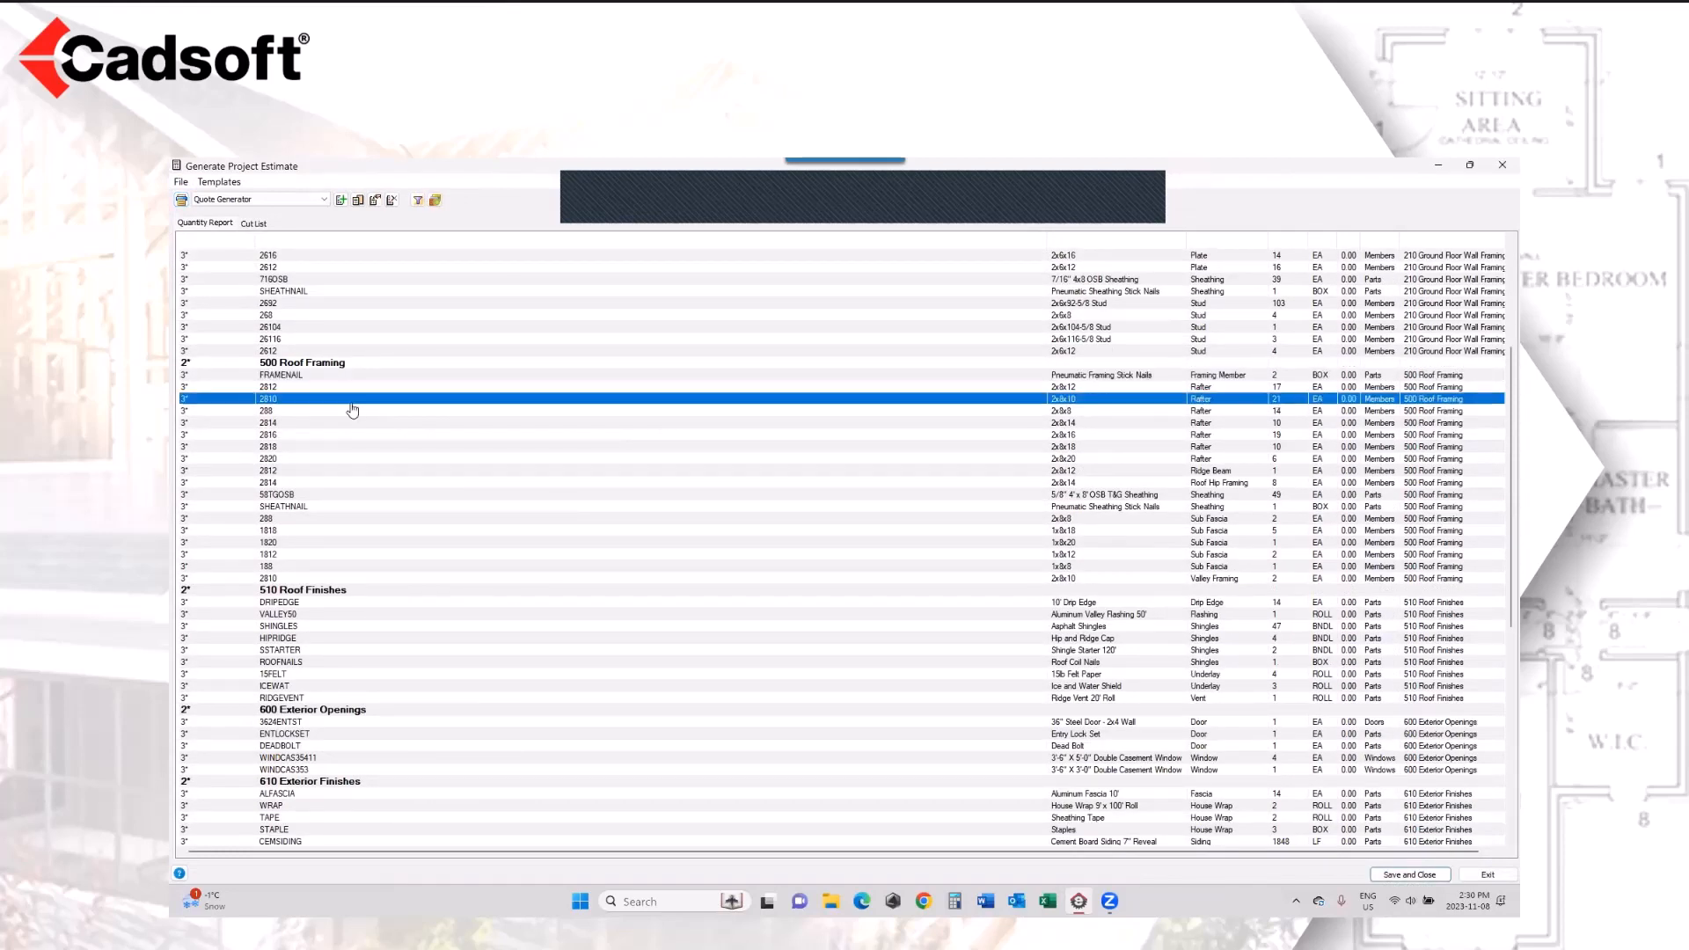
{"action": "left_click", "coordinate": [350, 398]}
{"action": "left_click_drag", "start_coordinate": [1047, 264], "coordinate": [606, 290]}
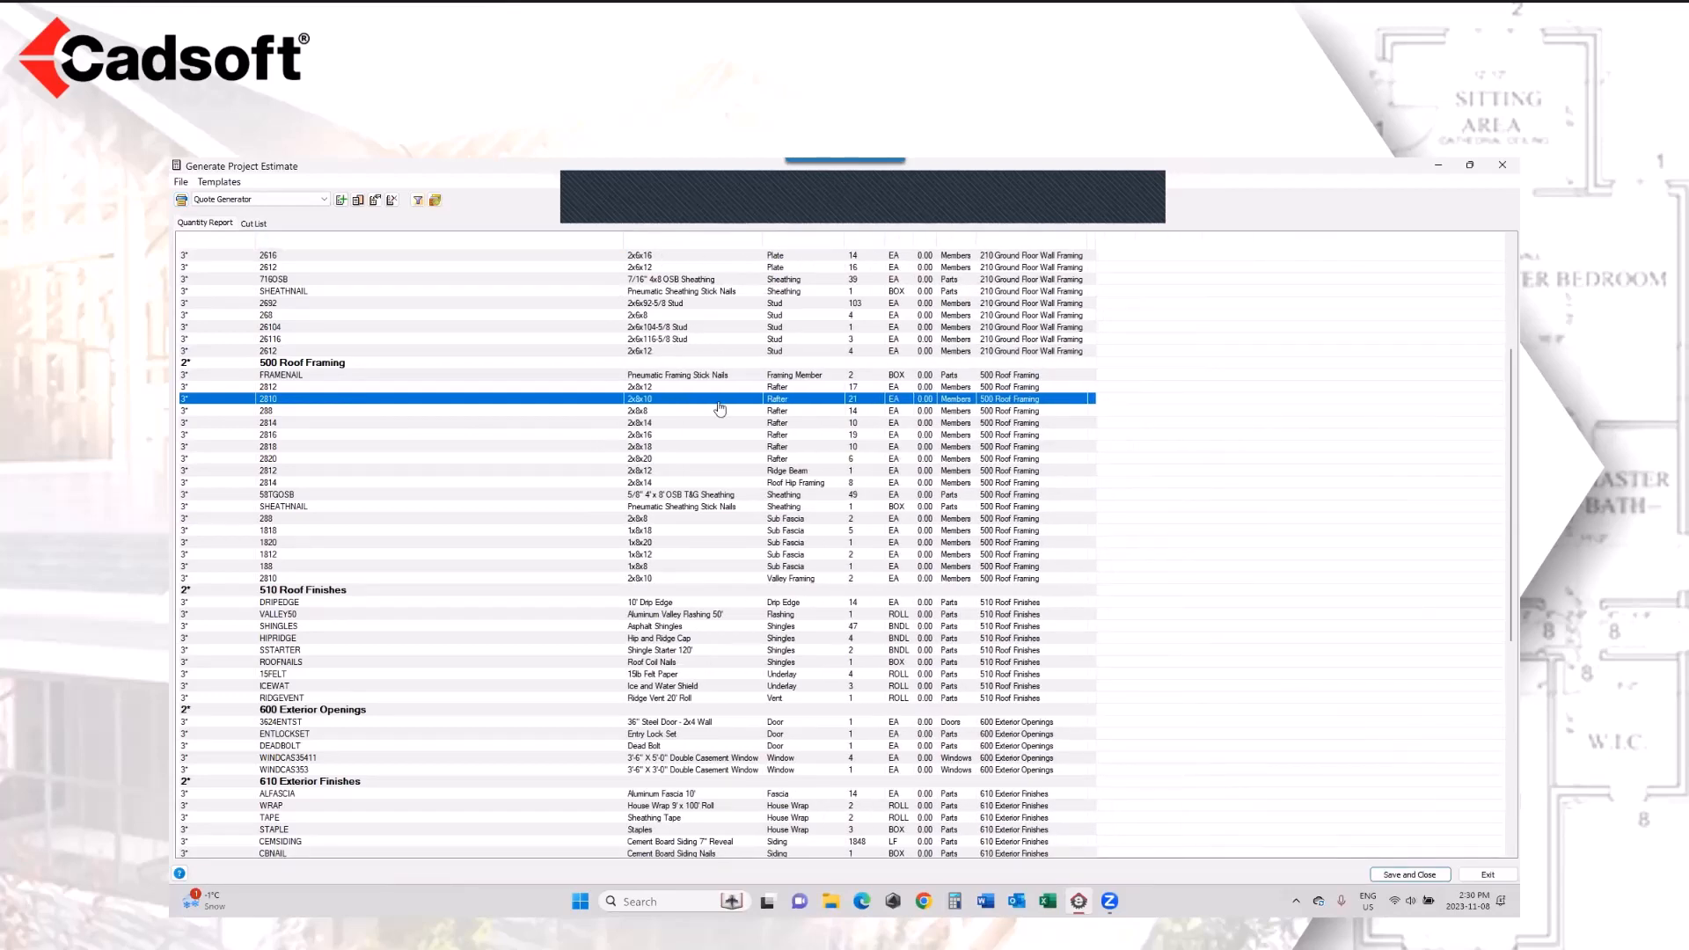
{"action": "left_click", "coordinate": [735, 453]}
{"action": "left_click", "coordinate": [709, 472]}
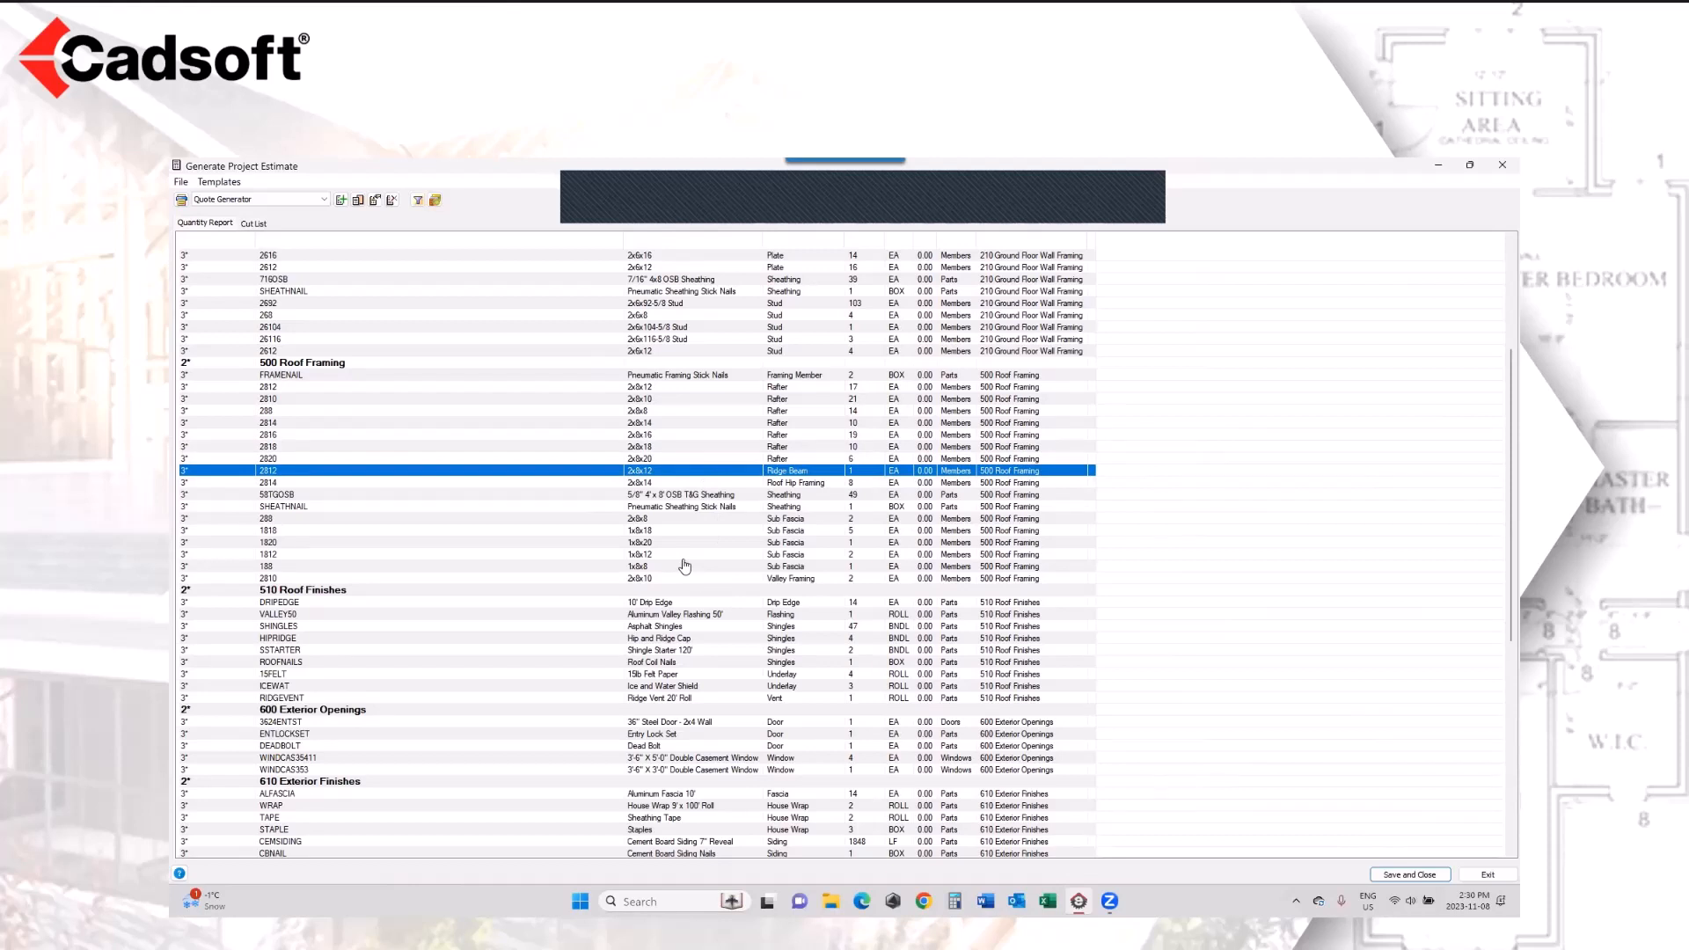
{"action": "left_click", "coordinate": [687, 532]}
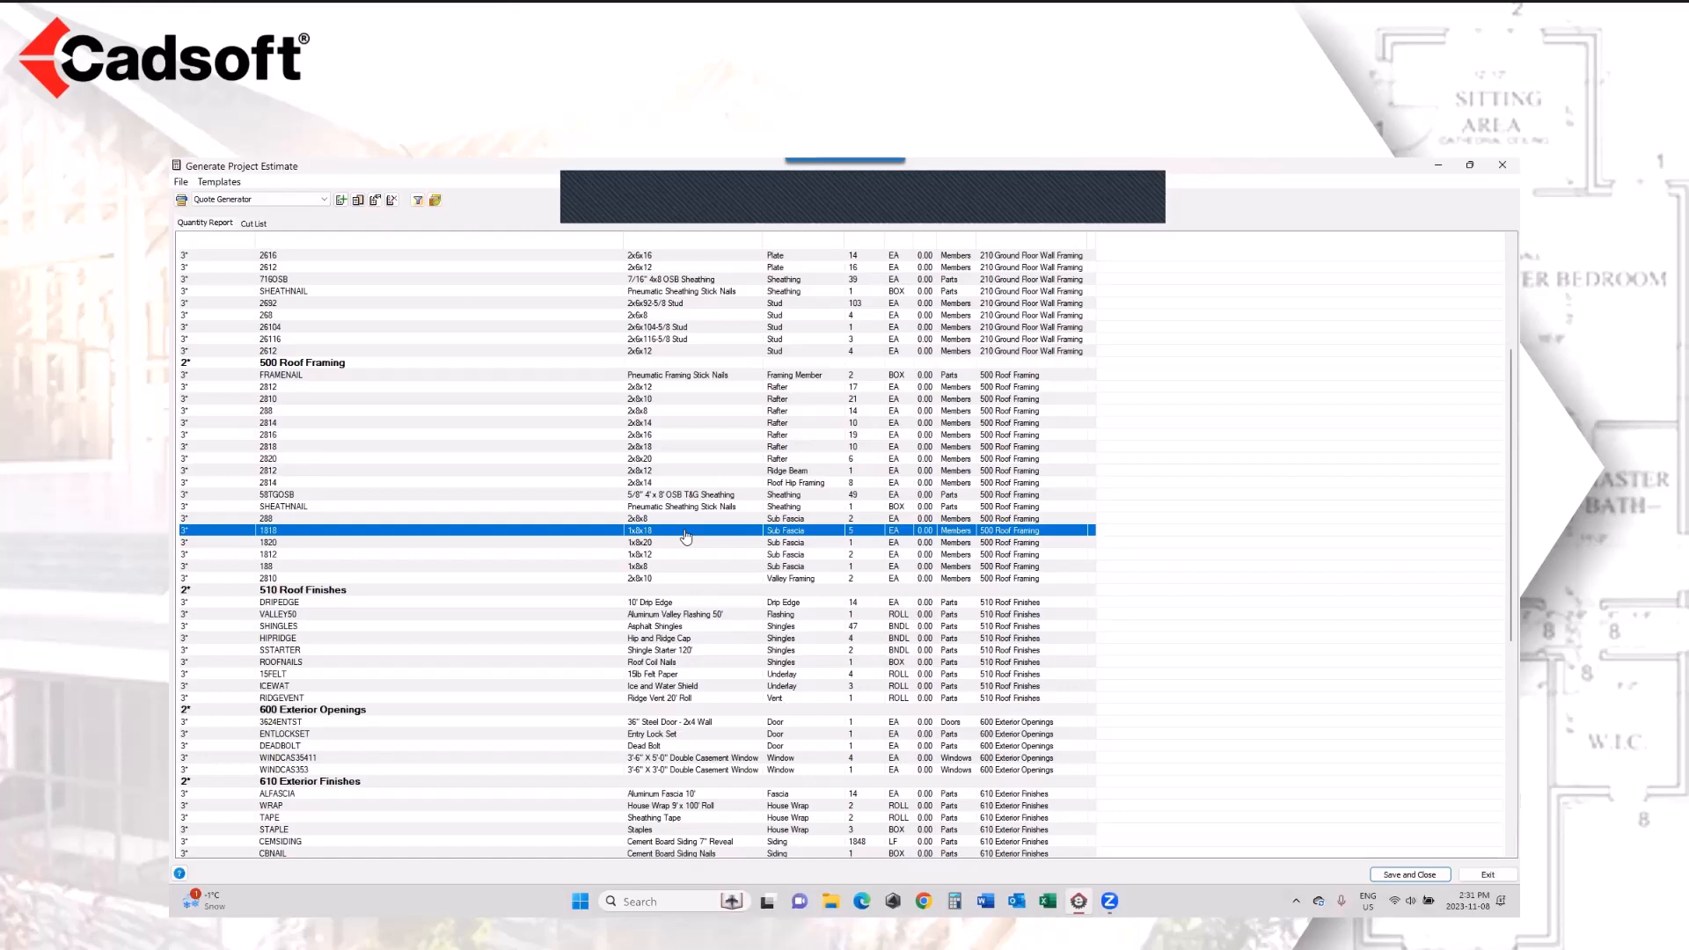
{"action": "left_click", "coordinate": [1502, 165]}
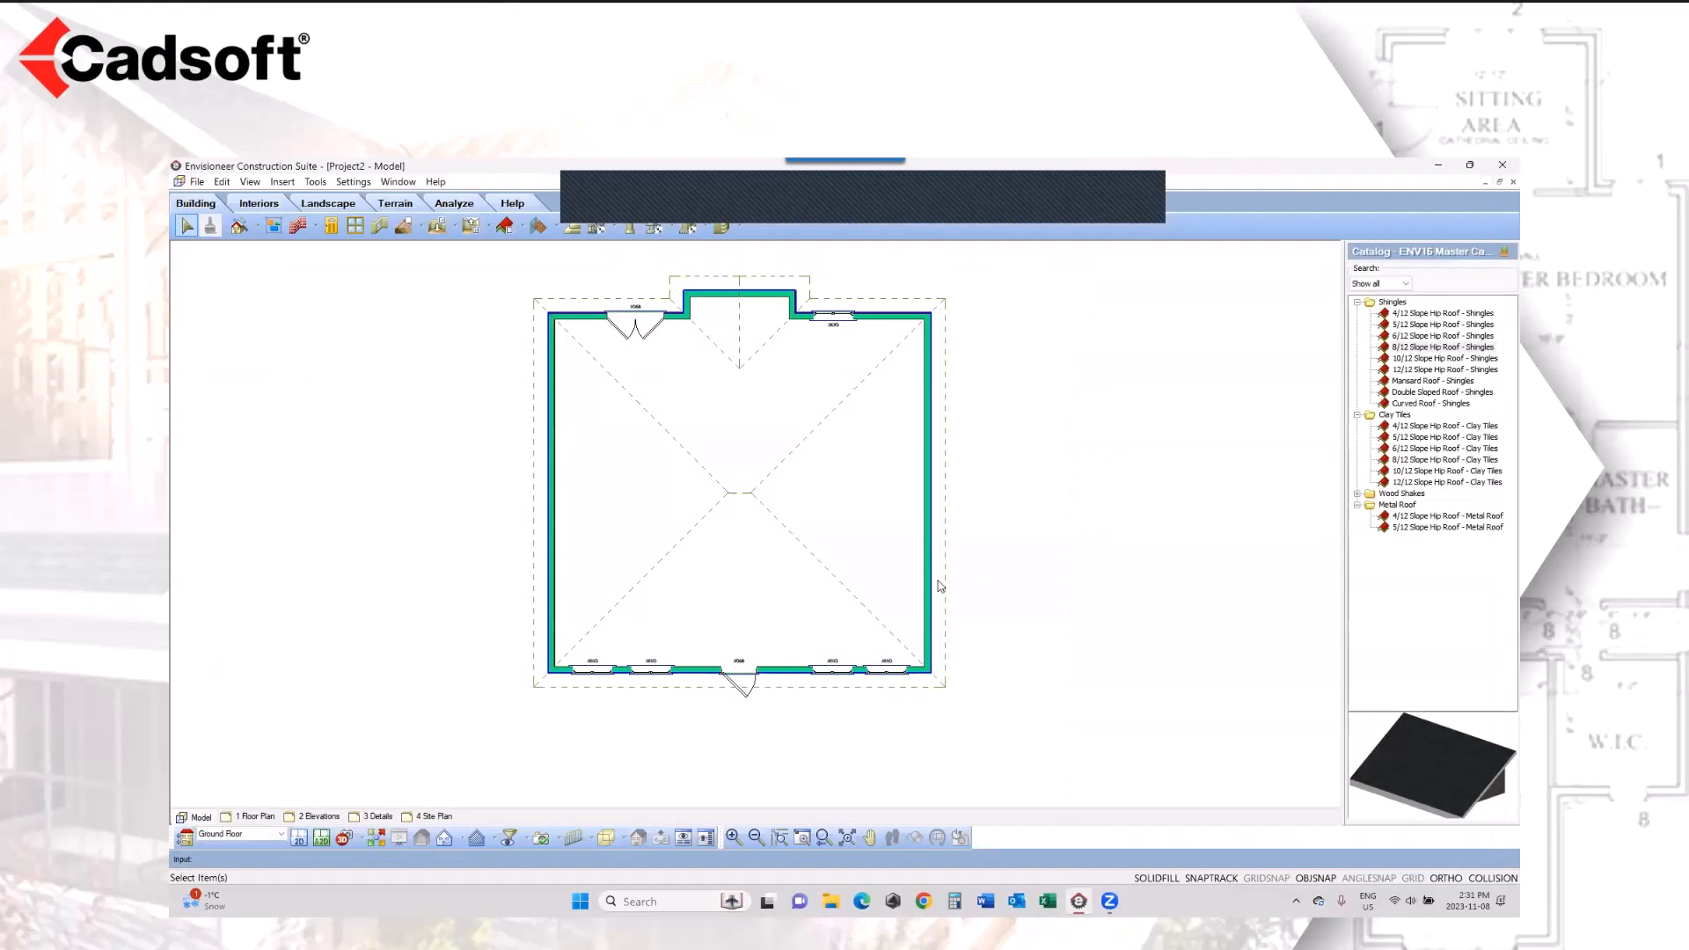
Step: Examine the available export formats for structural software, including Boise BC Framer .MXF
{"action": "left_click", "coordinate": [198, 182]}
{"action": "mouse_move", "coordinate": [225, 397]}
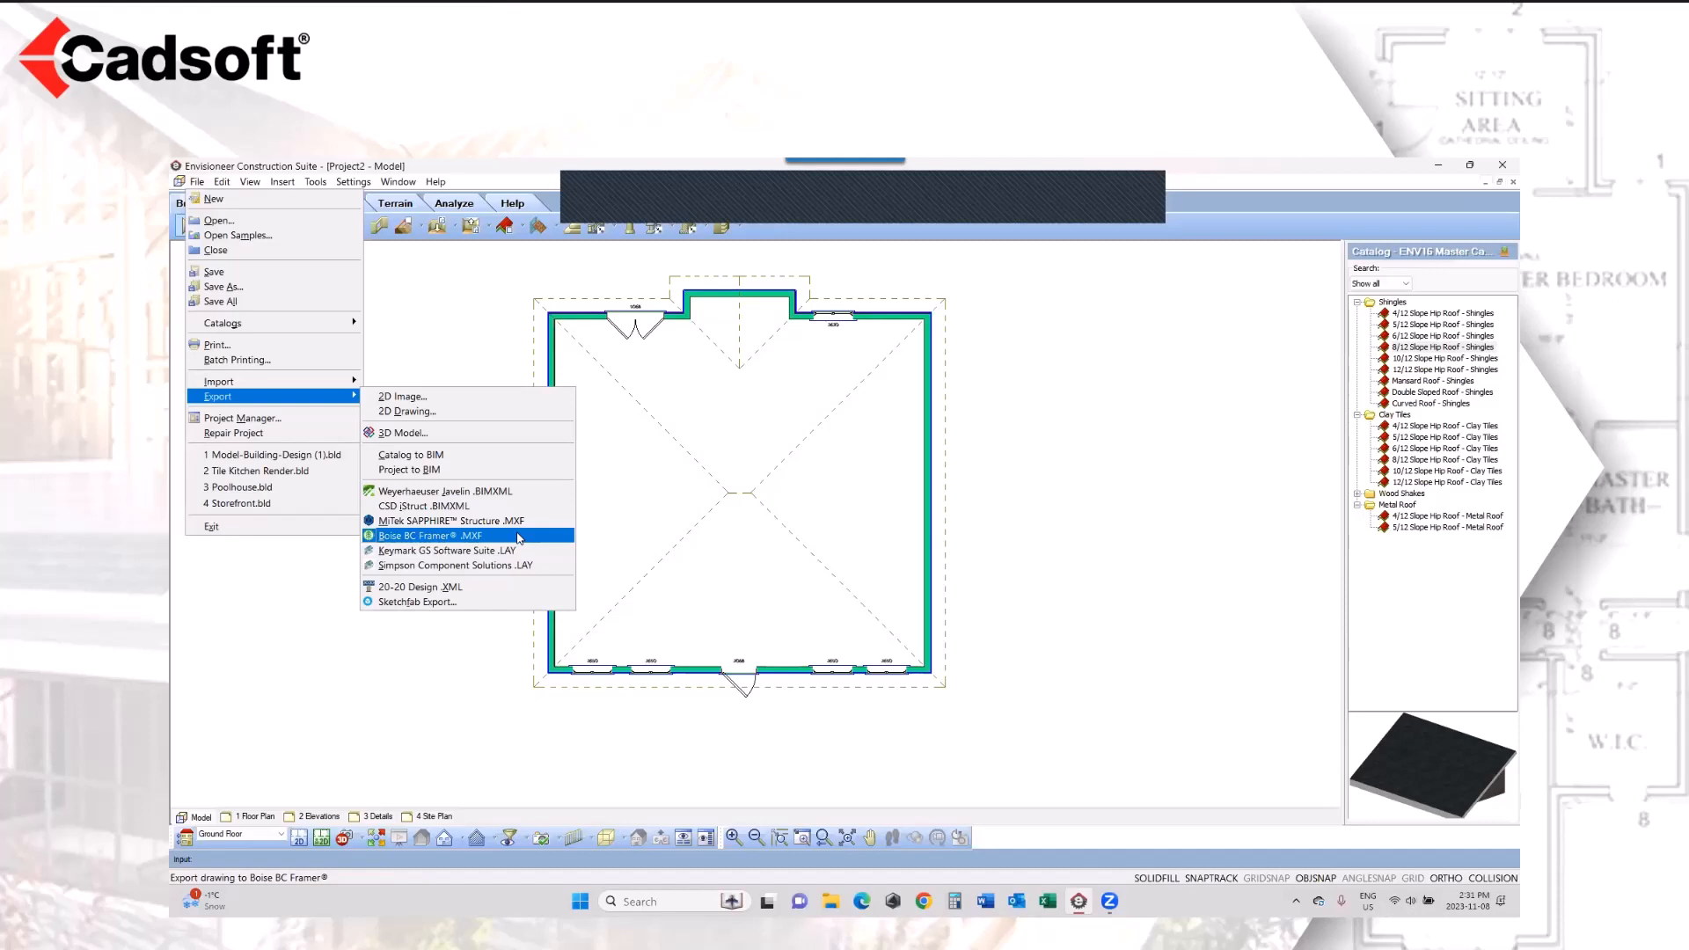
{"action": "left_click", "coordinate": [1014, 556]}
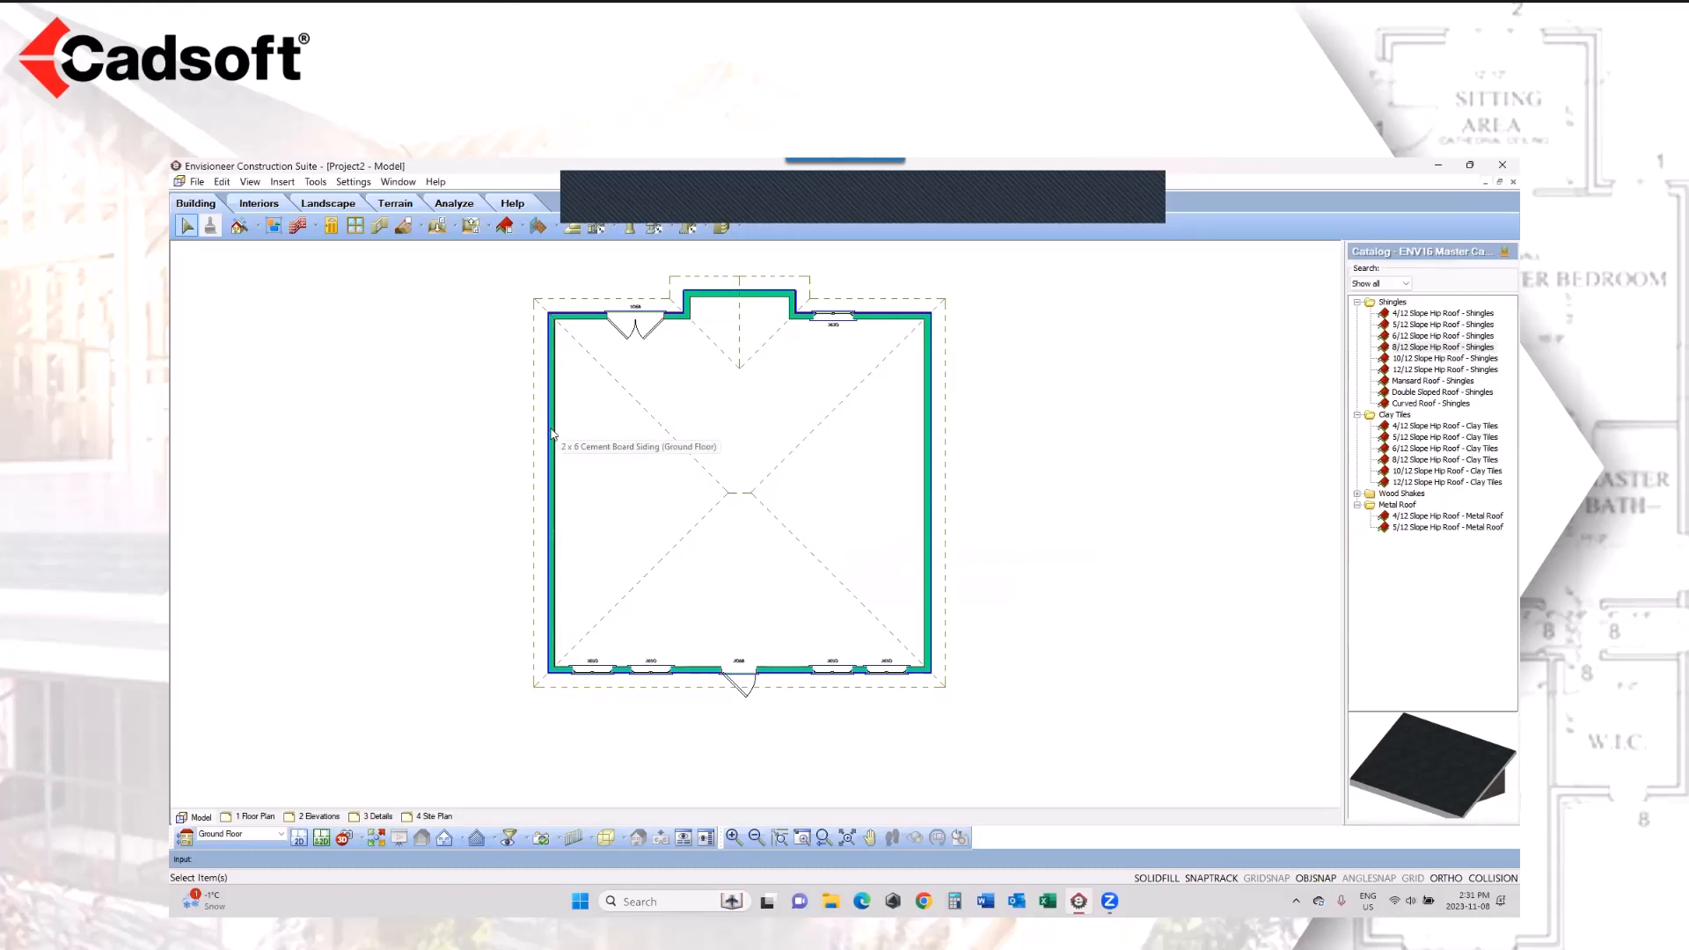
Step: Review the Foundation, Ground Floor and Second Floor entries in Building Locations without changing them
{"action": "left_click", "coordinate": [354, 182]}
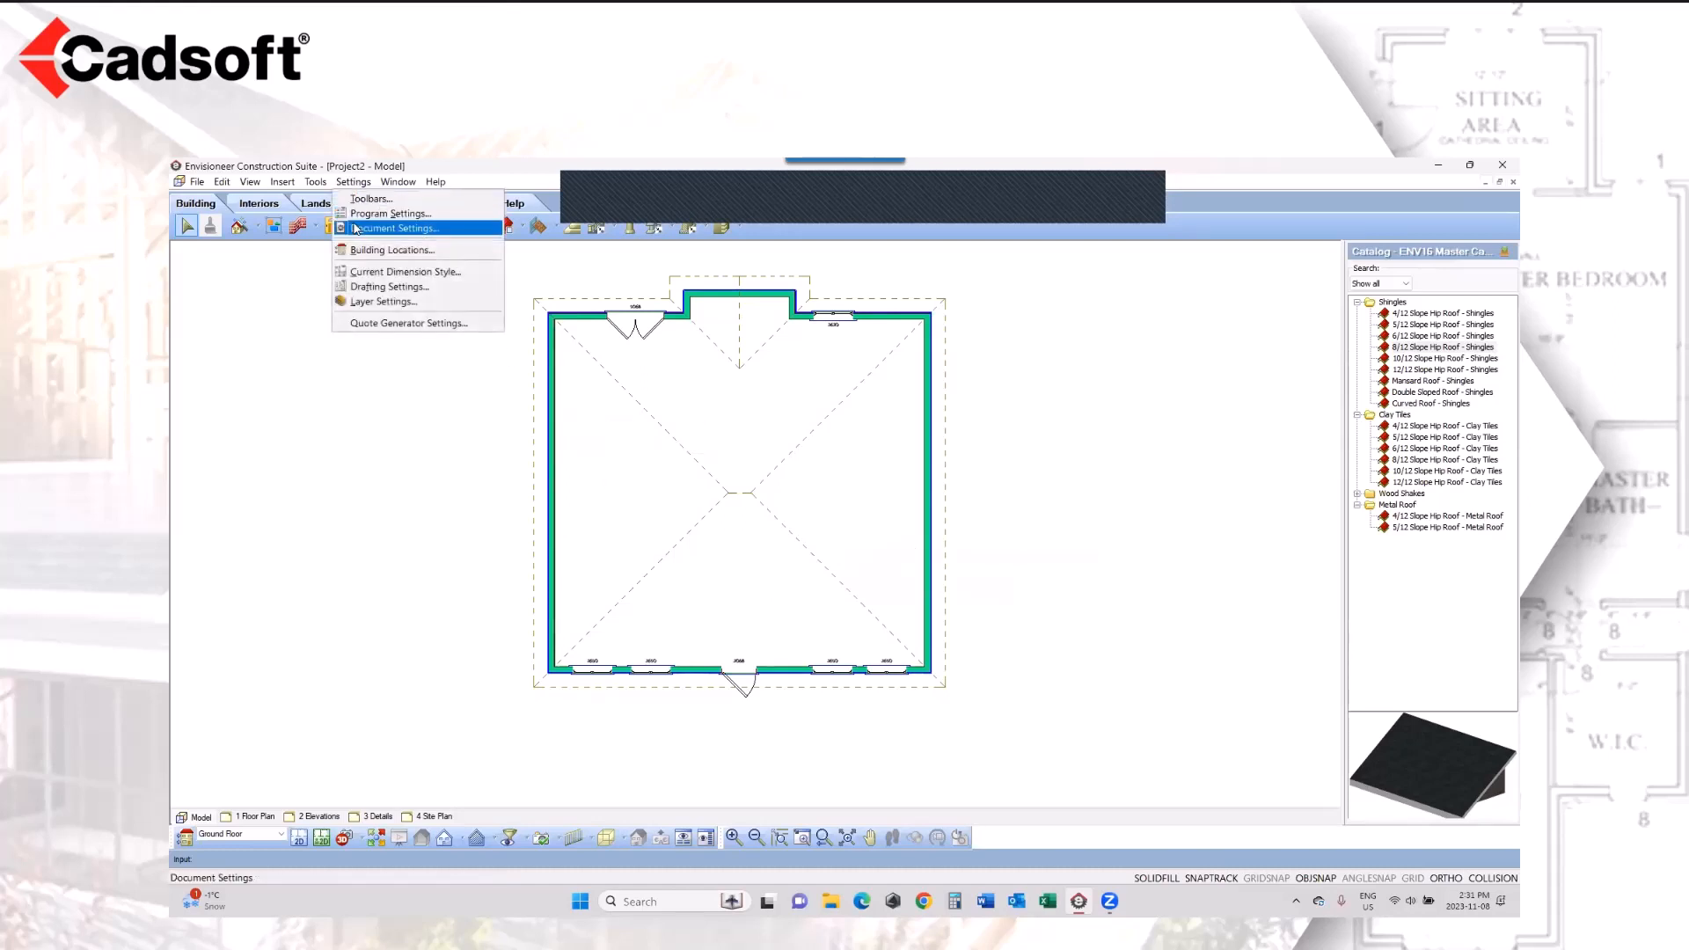
{"action": "left_click", "coordinate": [366, 254]}
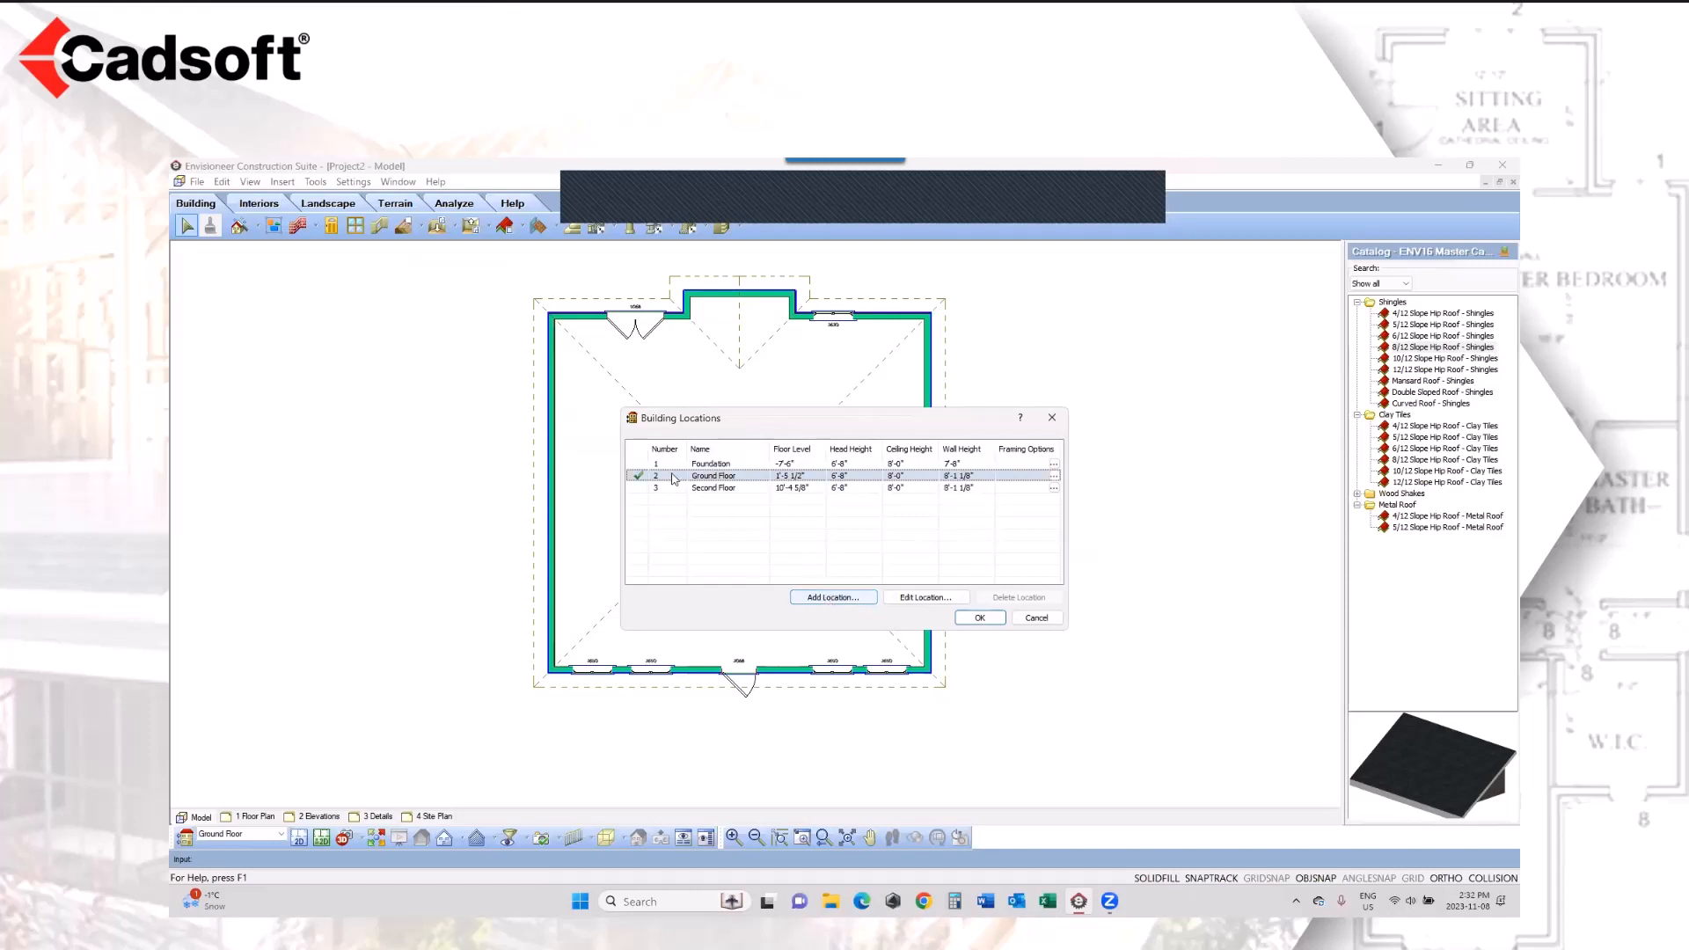
{"action": "left_click_drag", "start_coordinate": [708, 490], "coordinate": [707, 495]}
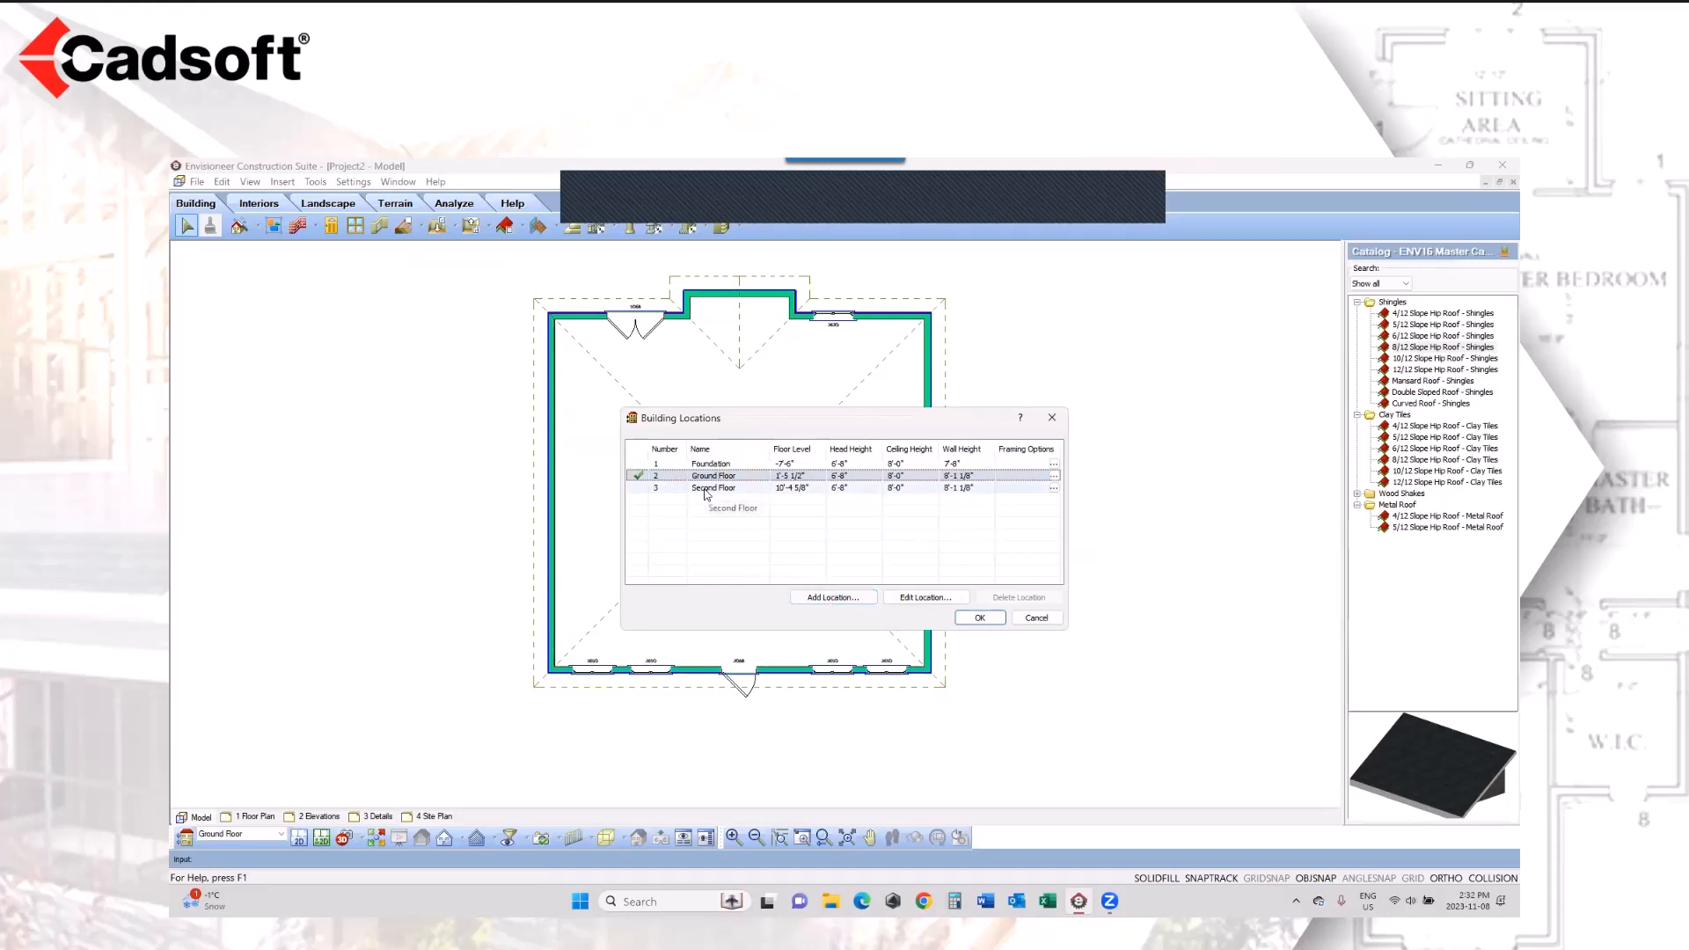
{"action": "left_click", "coordinate": [1047, 620]}
Step: Duplicate all the 2 x 6 Cement Board Siding walls to the Second Floor, keeping the originals
{"action": "left_click", "coordinate": [552, 475]}
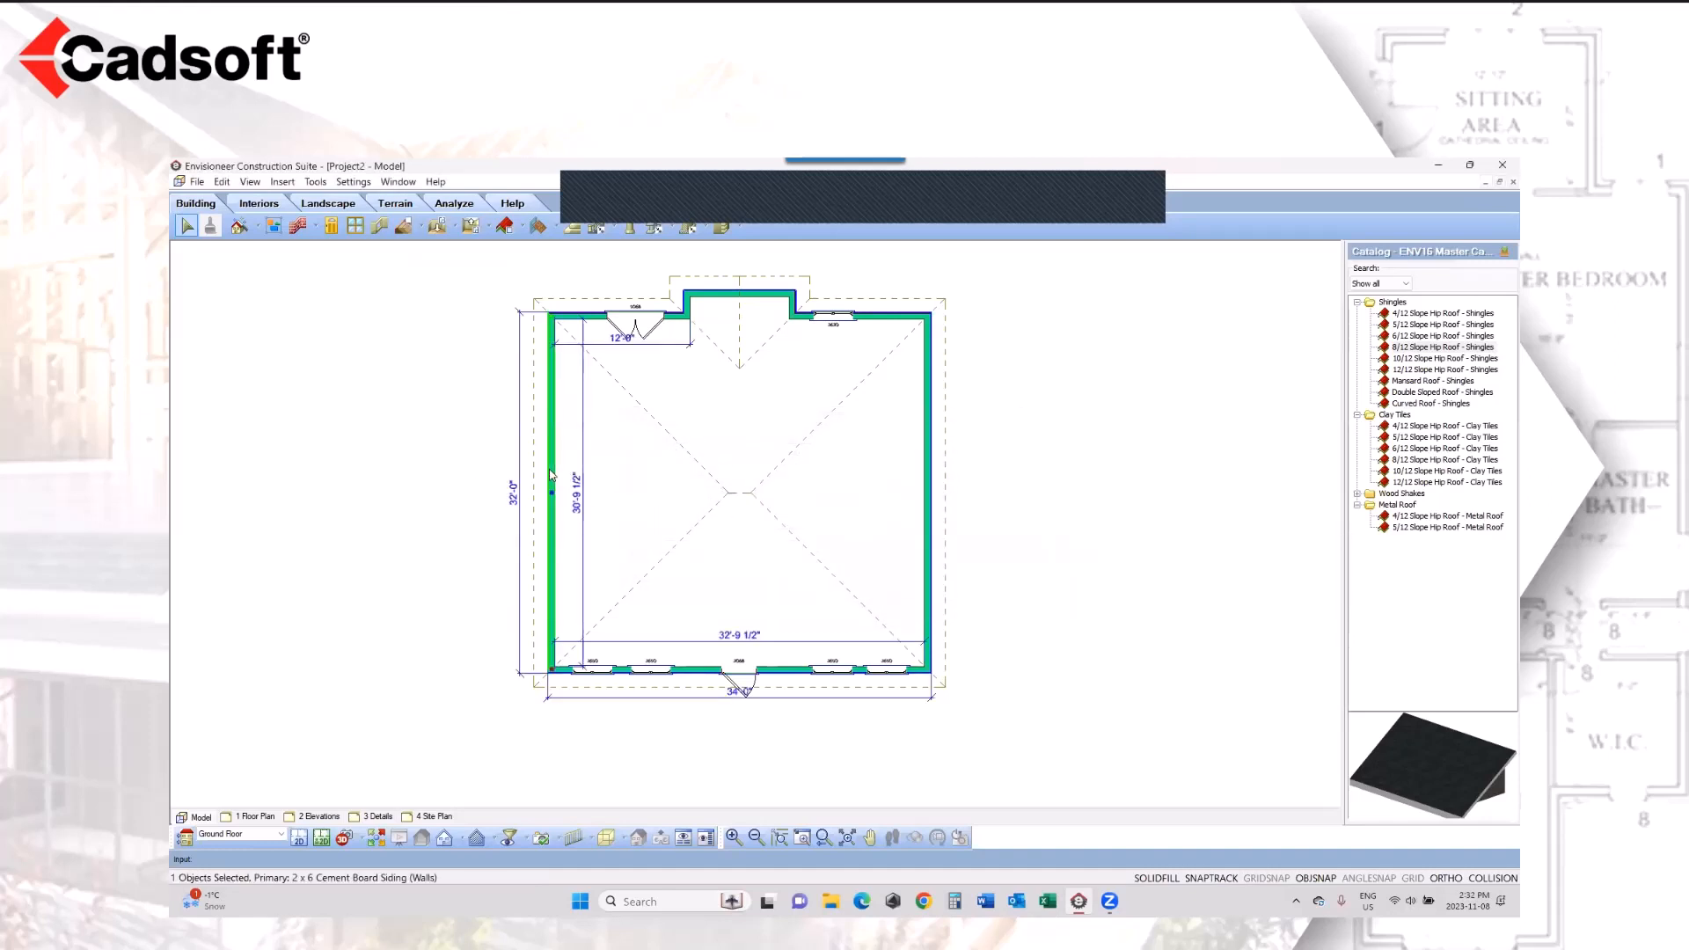
{"action": "right_click", "coordinate": [552, 475]}
{"action": "left_click", "coordinate": [603, 495]}
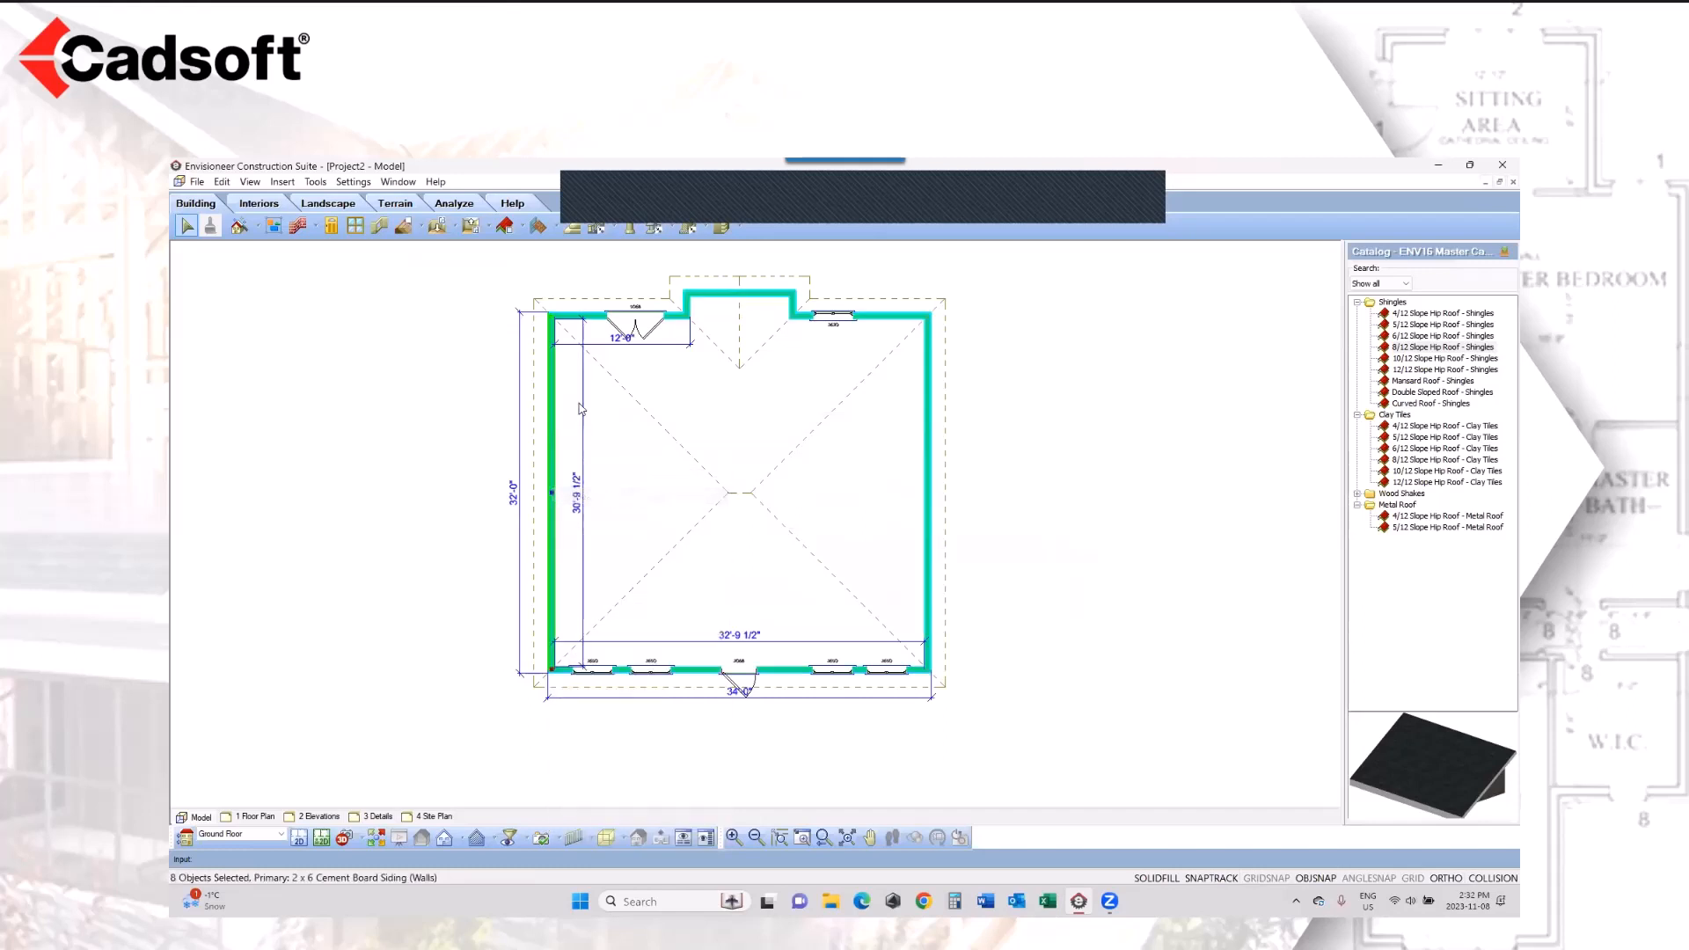
{"action": "right_click", "coordinate": [623, 513]}
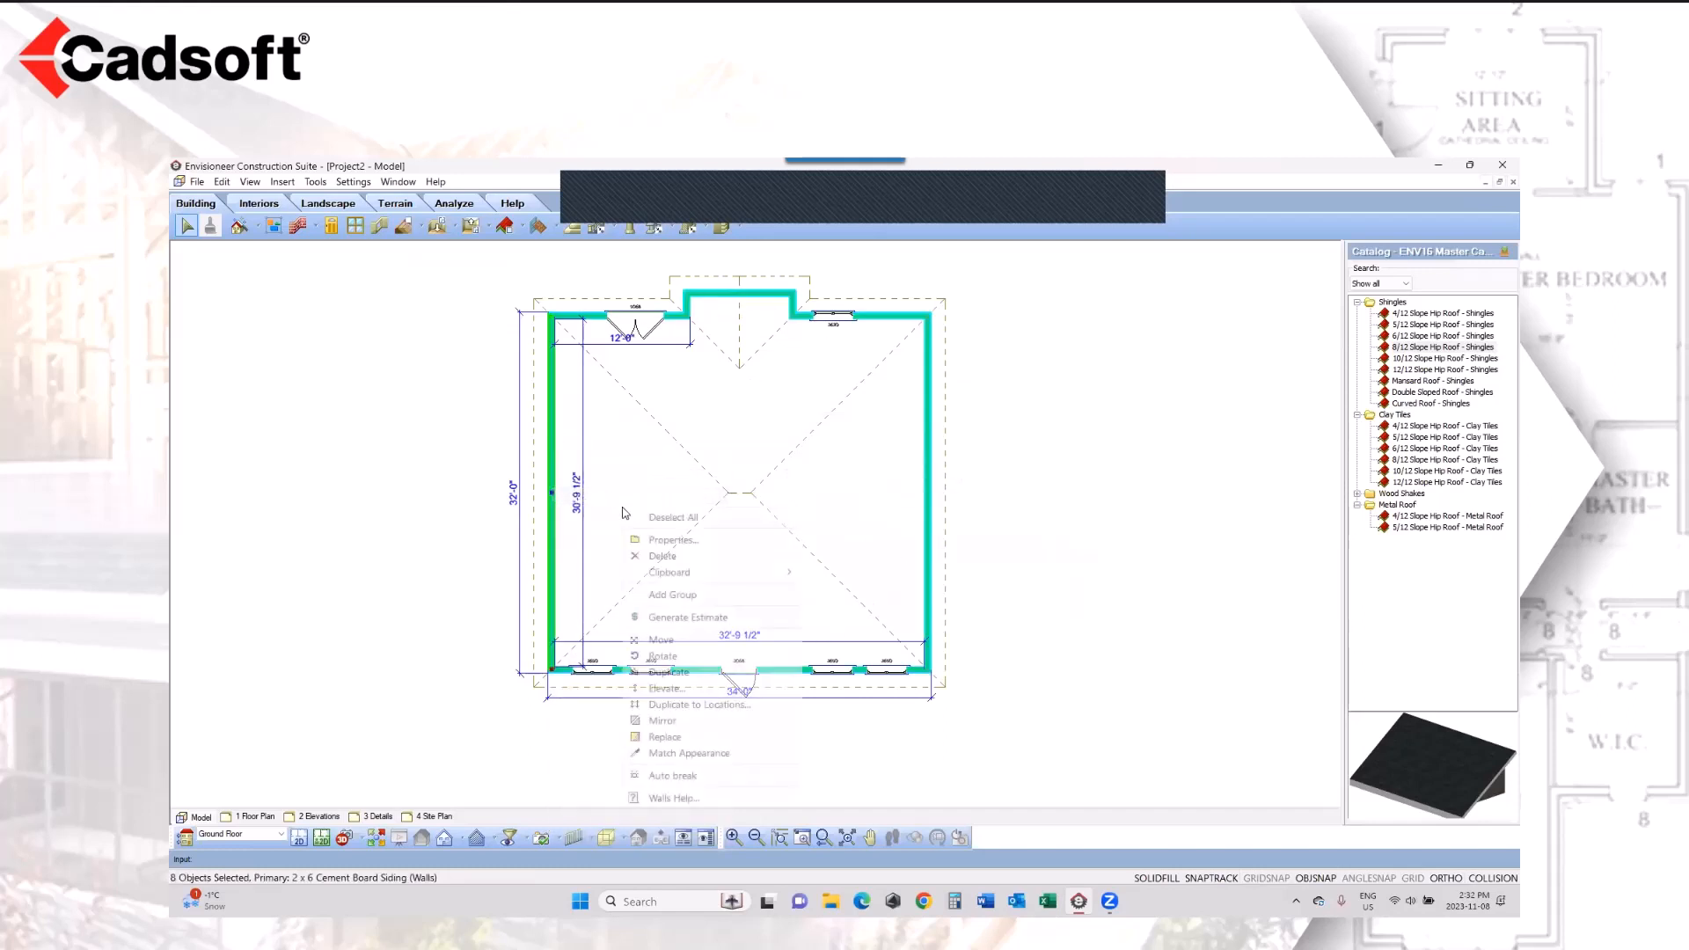
{"action": "left_click", "coordinate": [686, 705]}
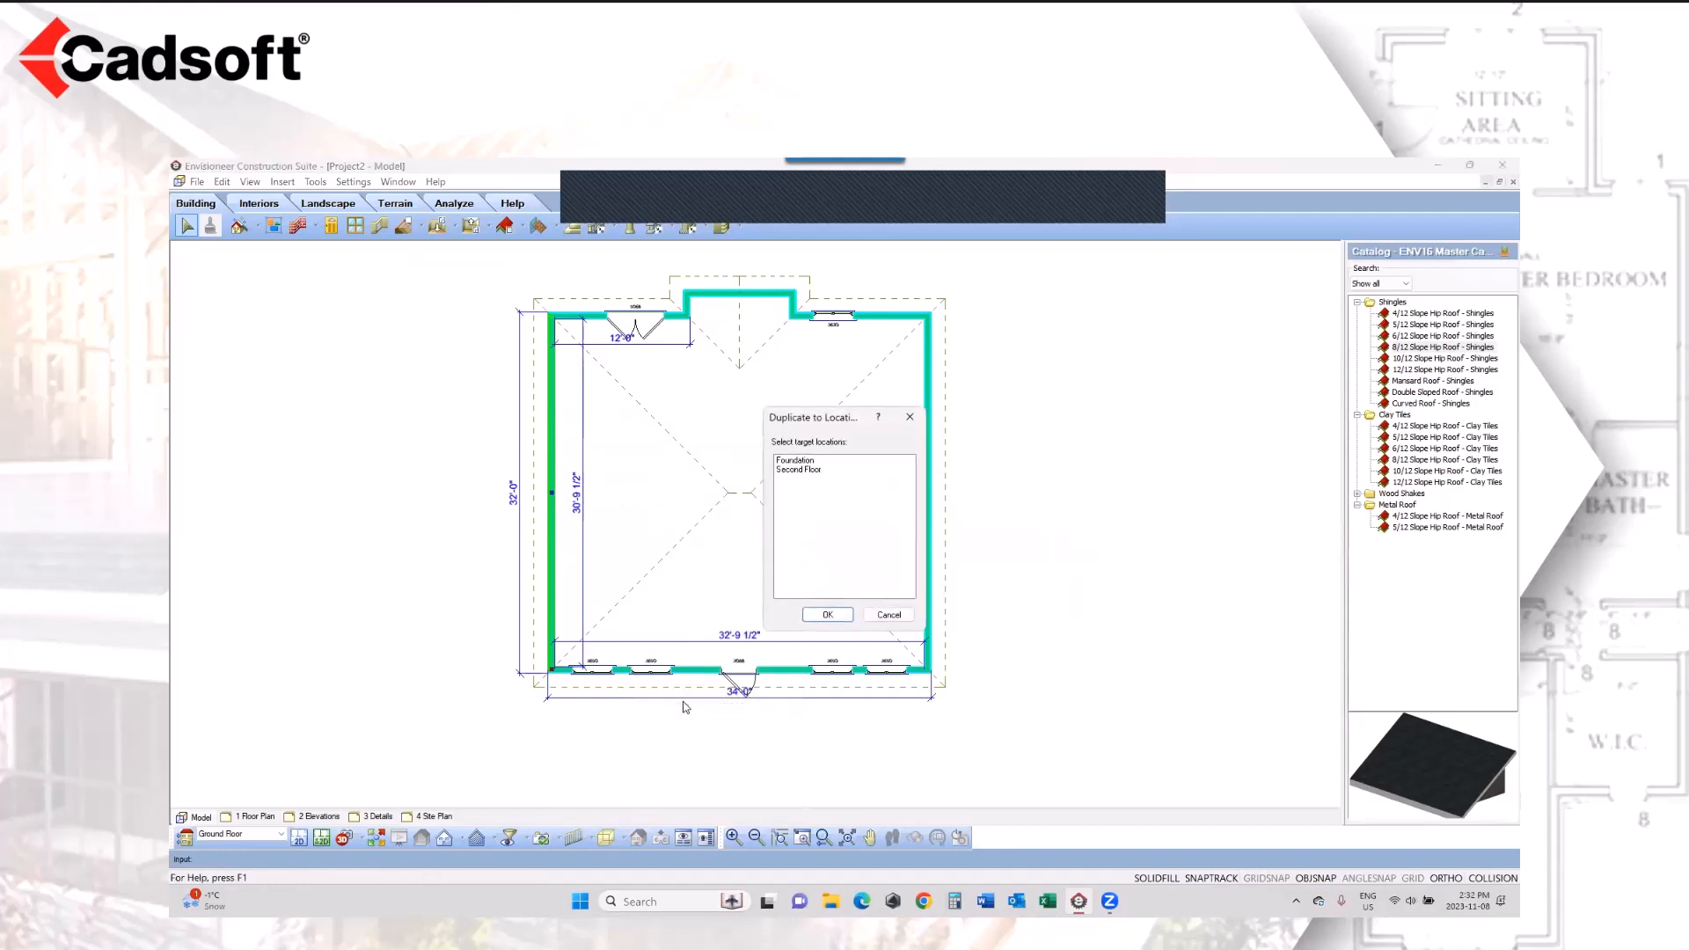
{"action": "left_click", "coordinate": [802, 471]}
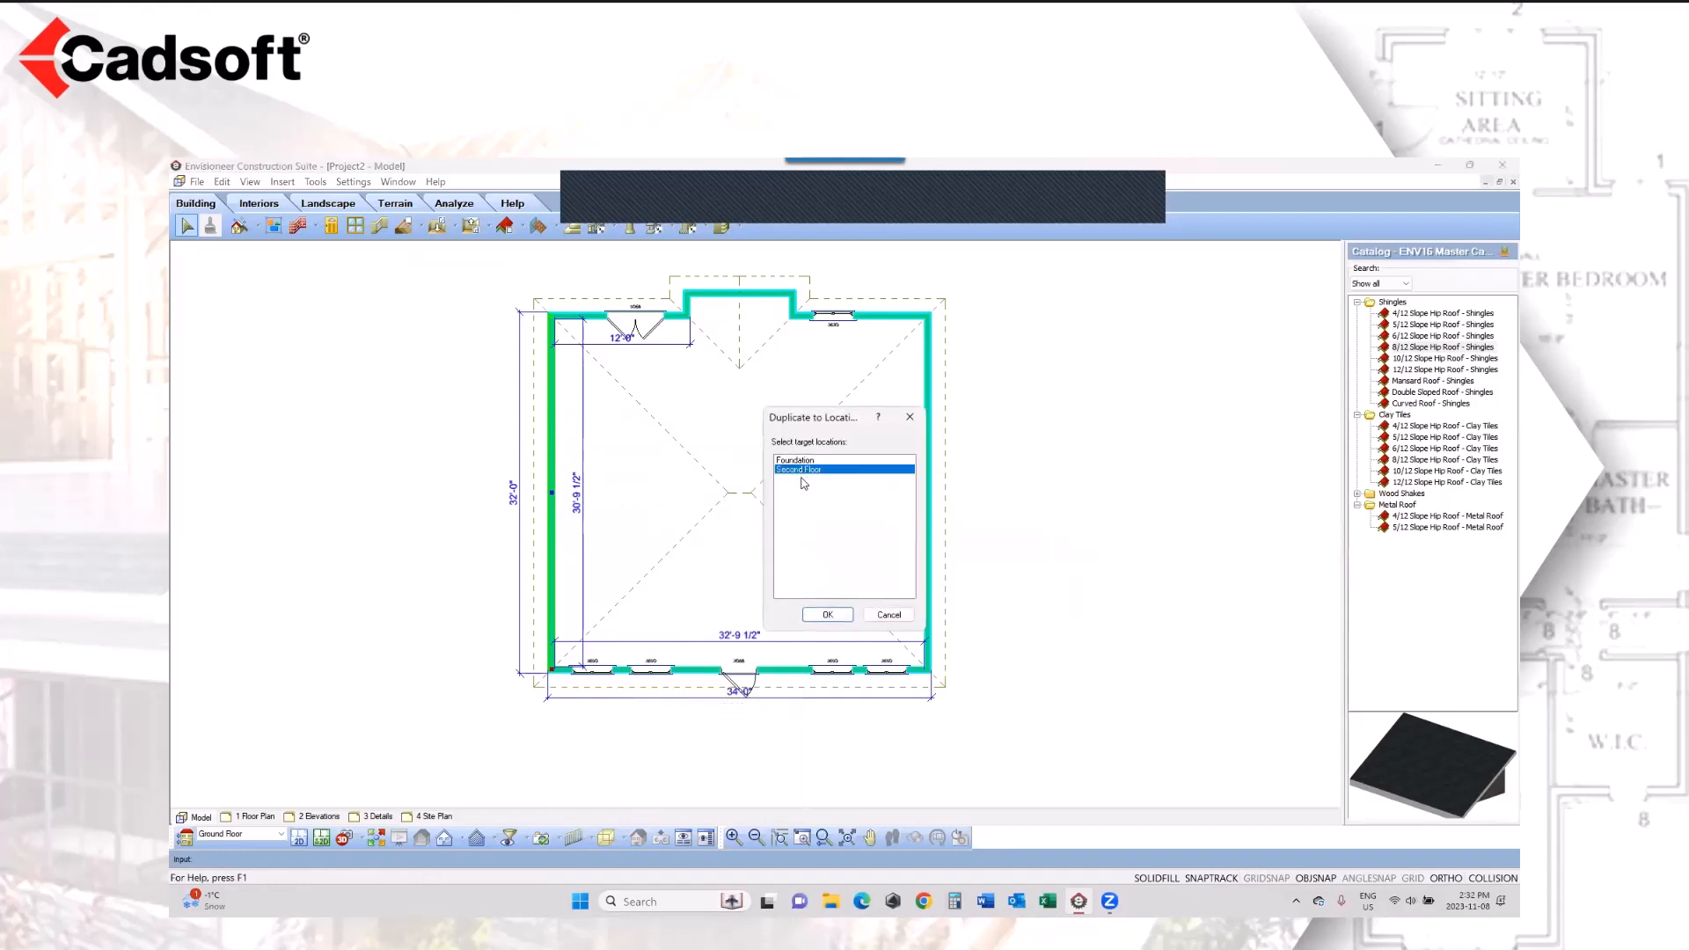
{"action": "left_click", "coordinate": [814, 614]}
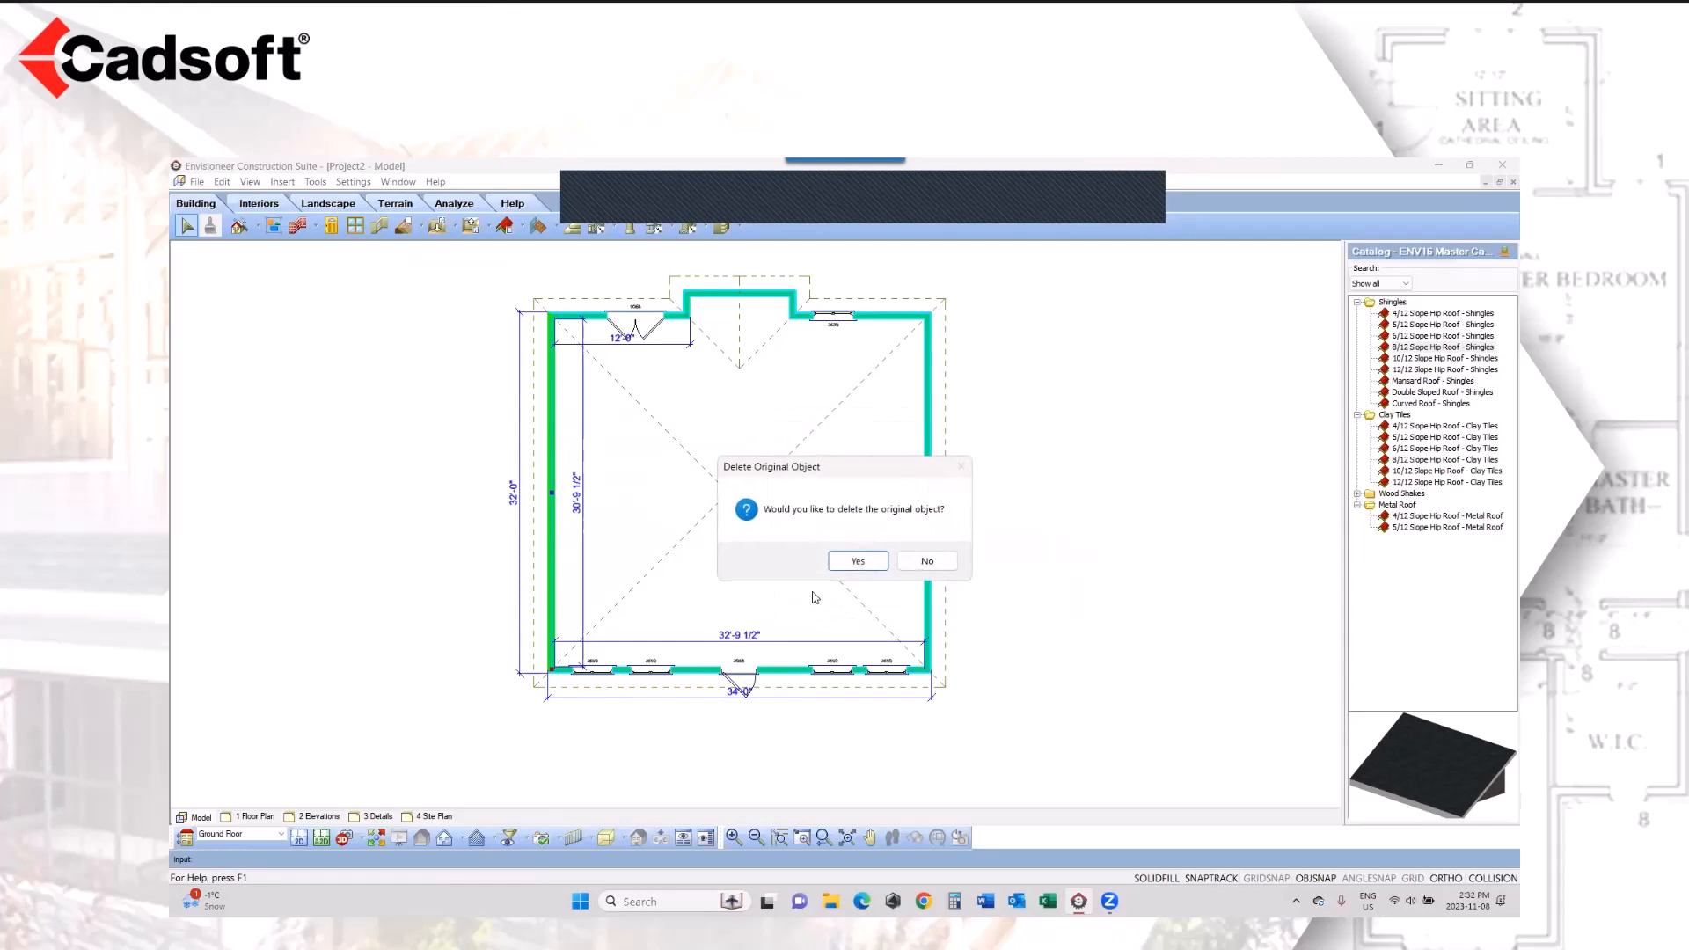
{"action": "left_click", "coordinate": [923, 561]}
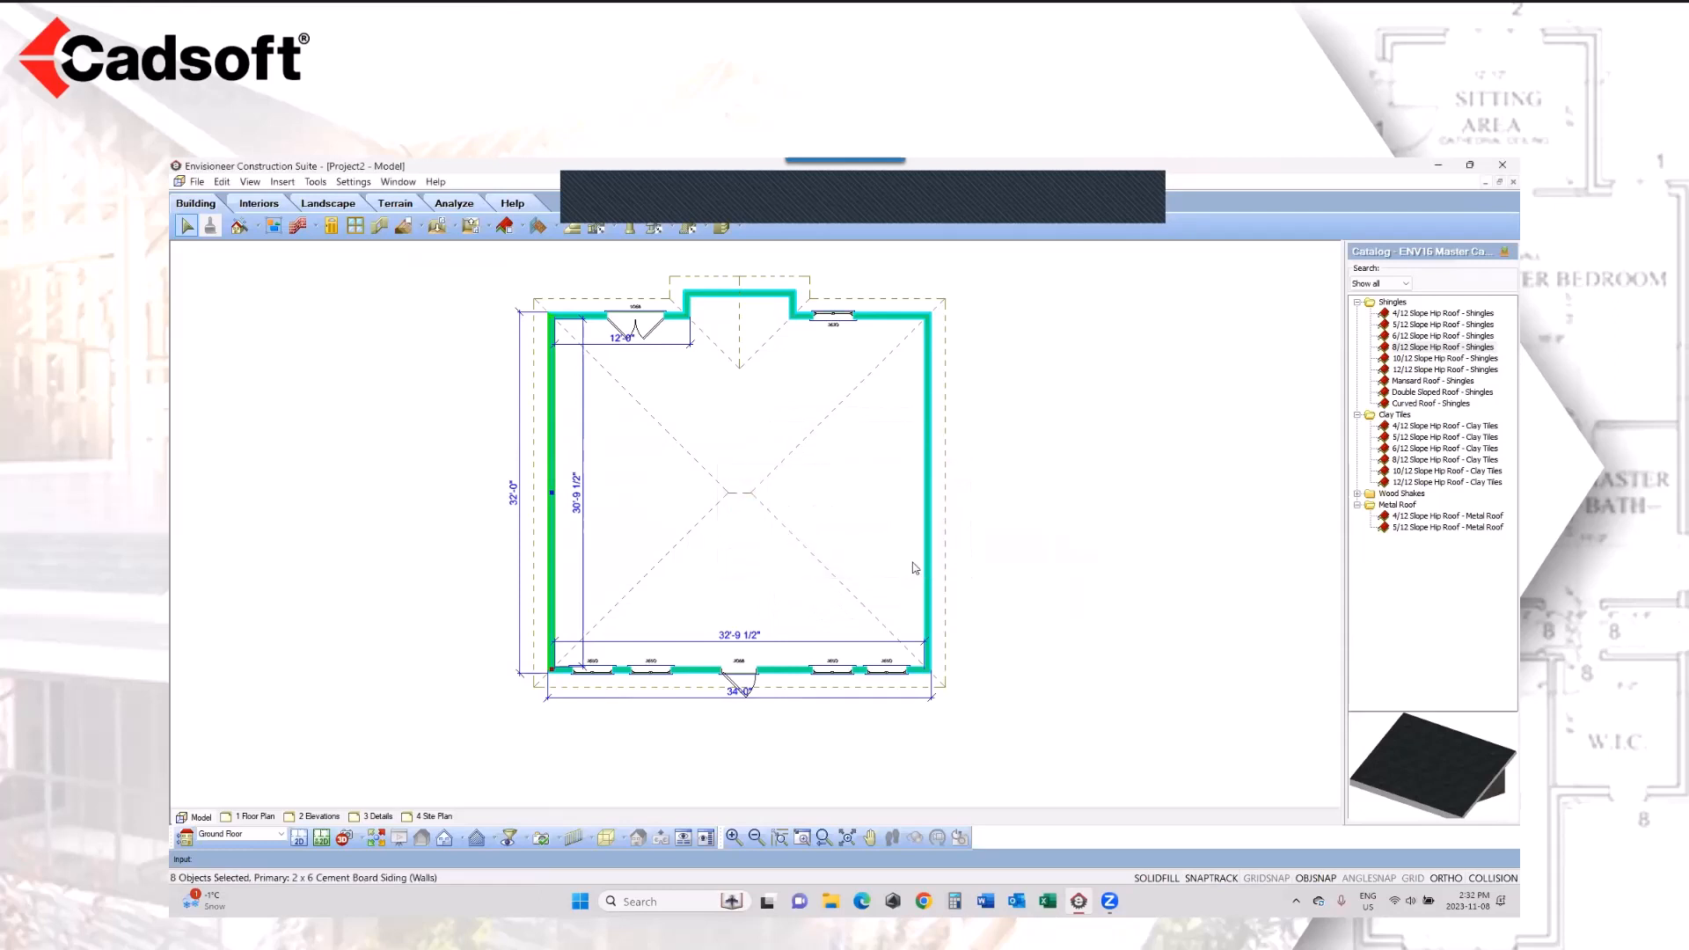
Step: Duplicate the 8/12 Slope Hip Roof - Shingles to the Second Floor and delete the Ground Floor original
{"action": "left_click", "coordinate": [947, 537]}
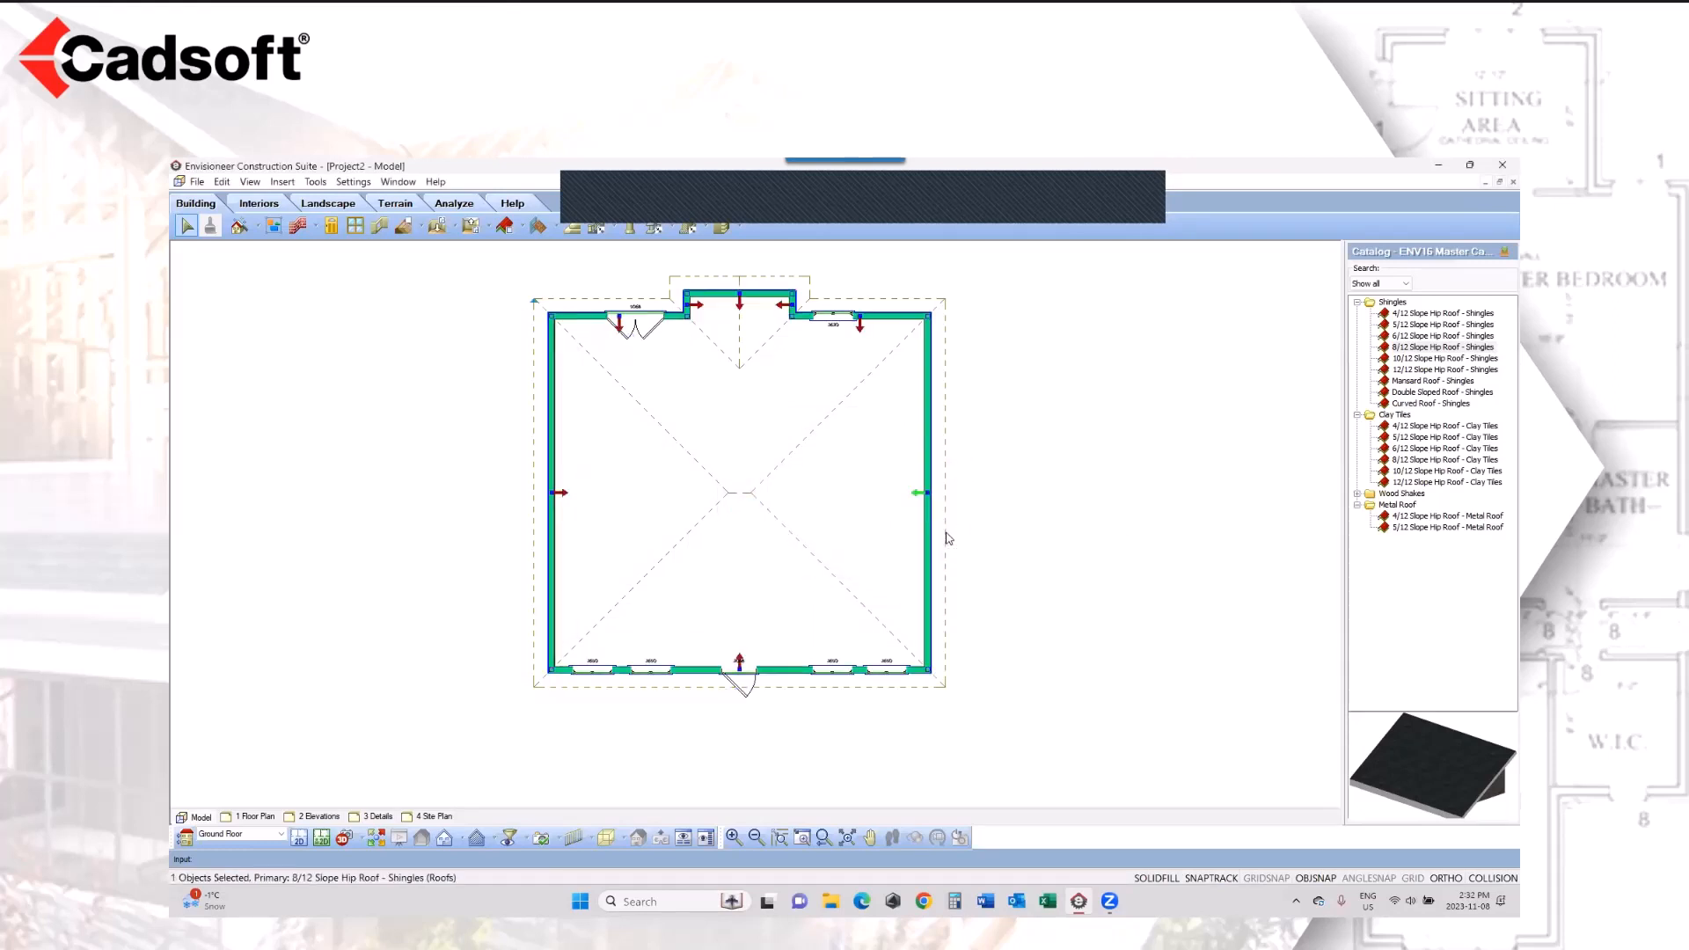
{"action": "right_click", "coordinate": [949, 538]}
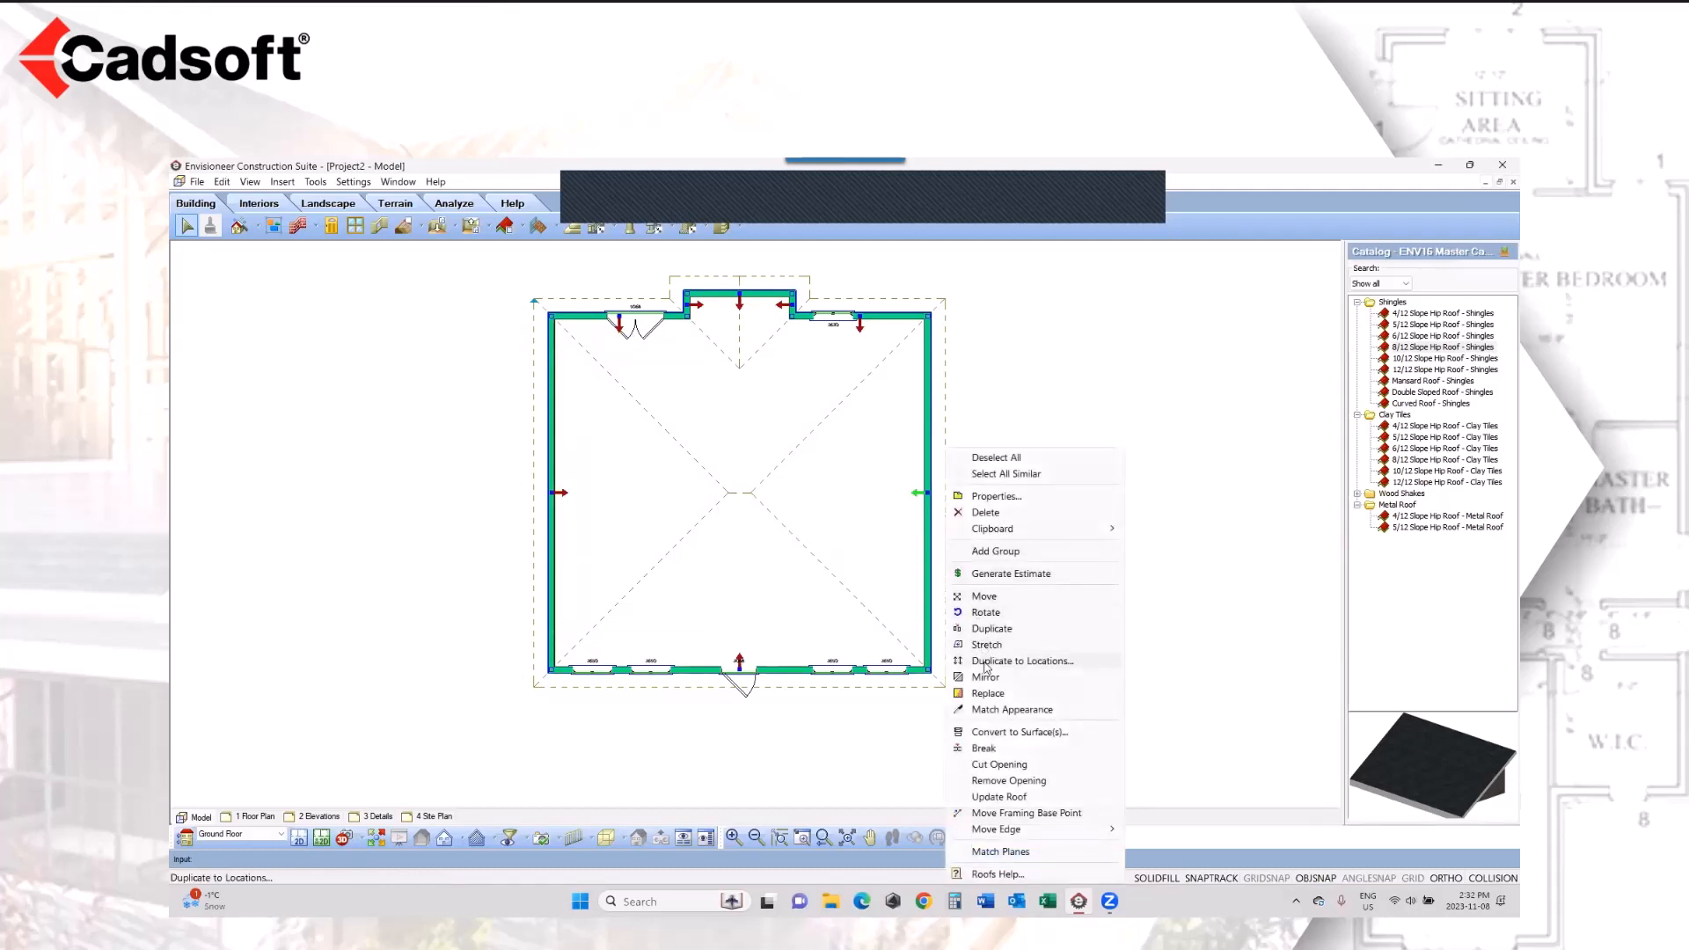
{"action": "left_click", "coordinate": [1003, 660]}
{"action": "left_click", "coordinate": [793, 462]}
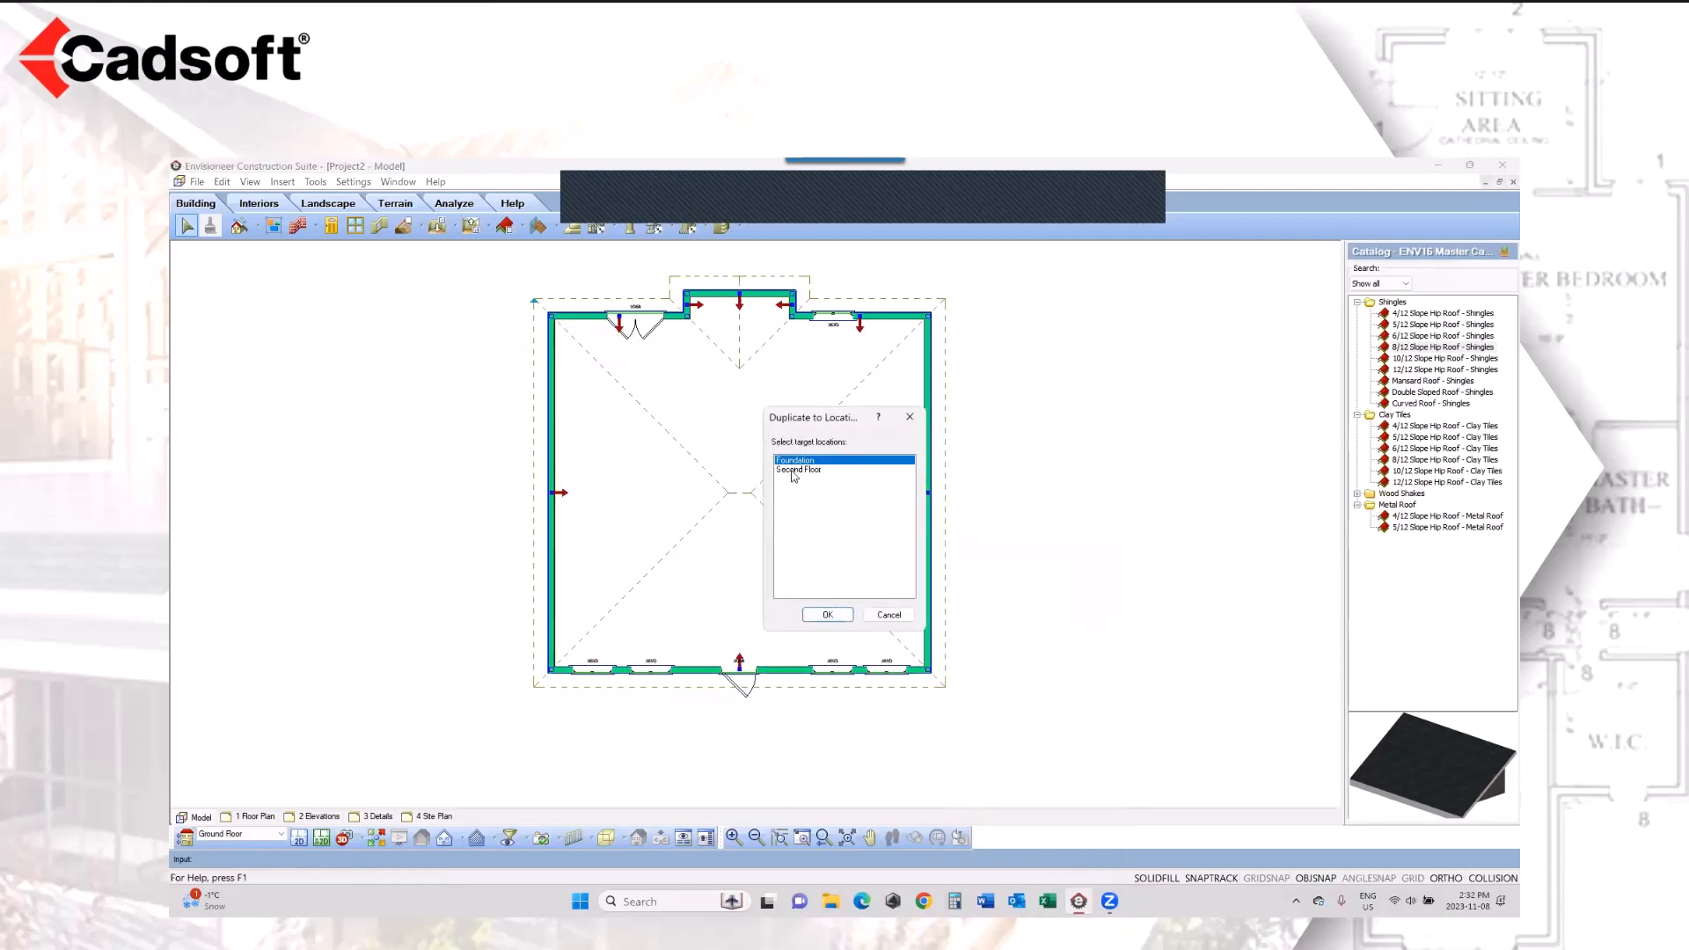
{"action": "left_click", "coordinate": [794, 470]}
{"action": "left_click", "coordinate": [822, 461]}
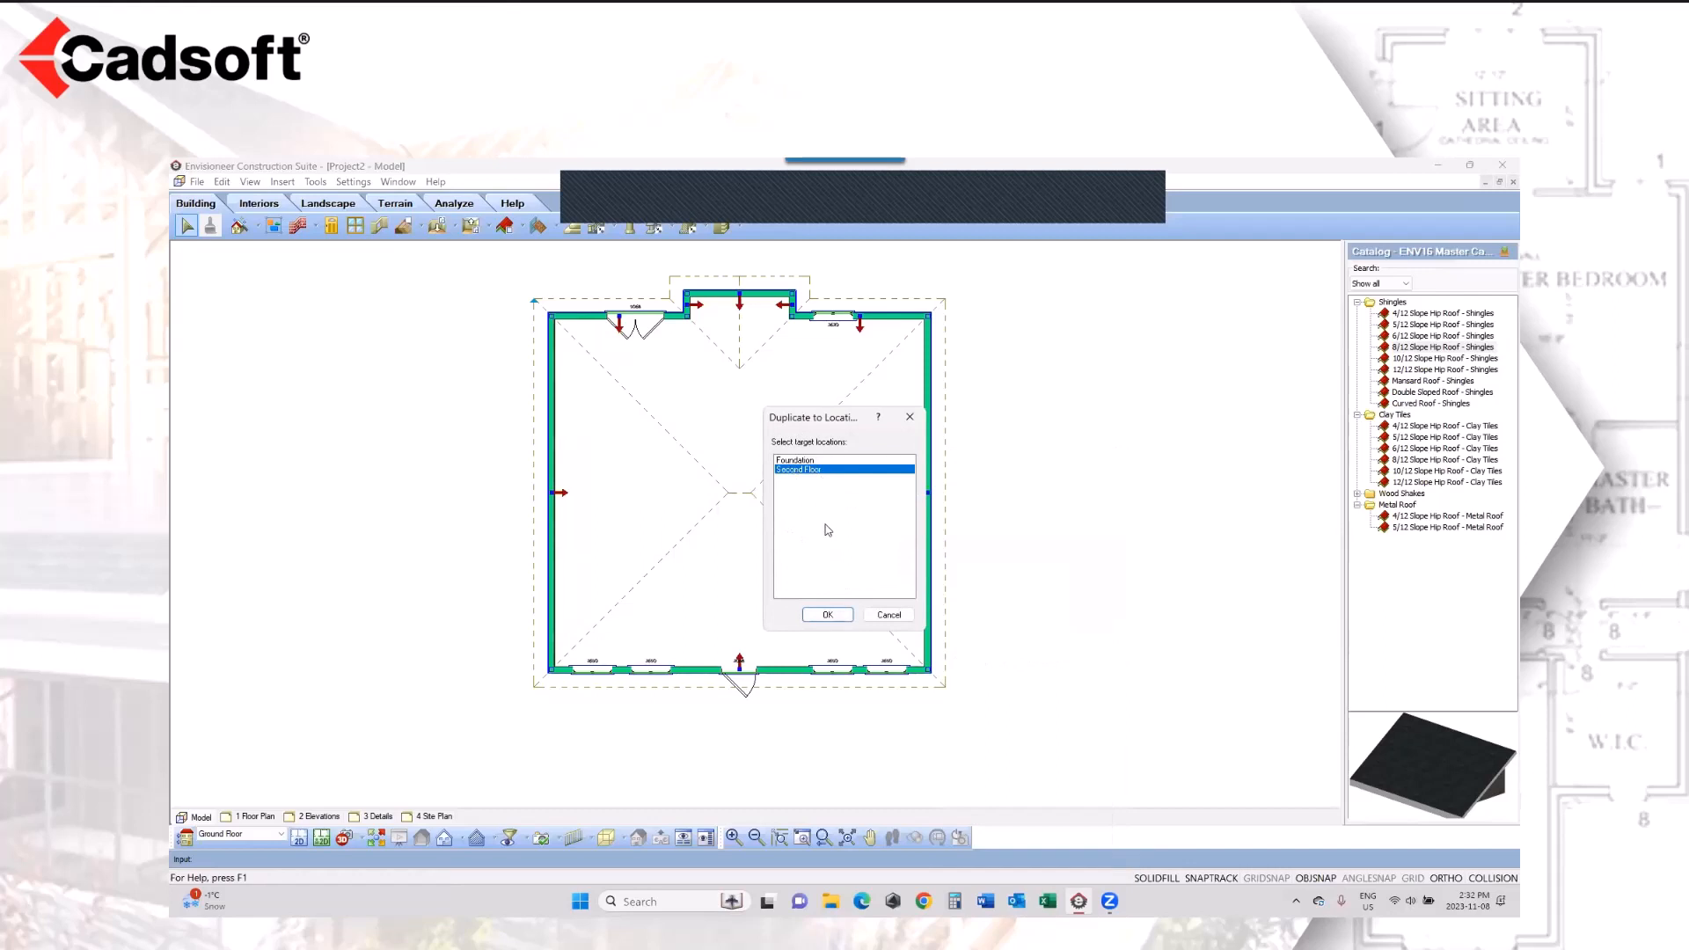
{"action": "left_click", "coordinate": [828, 613]}
{"action": "left_click", "coordinate": [846, 569]}
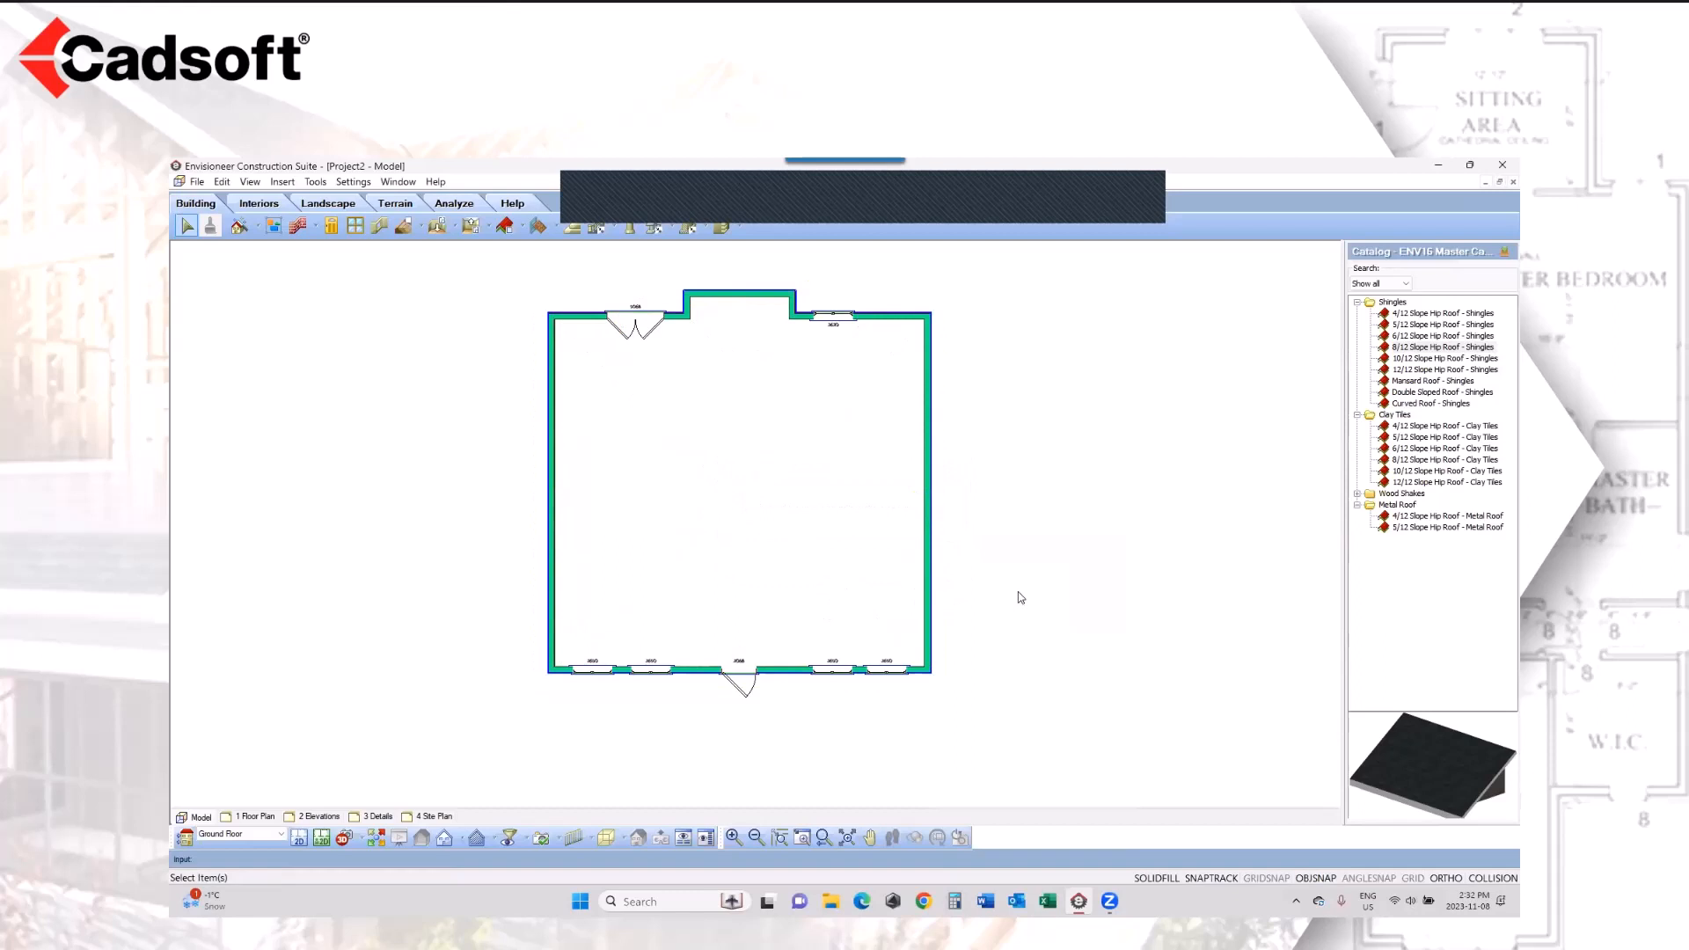
Step: Make the Second Floor the current location and delete the 36" Steel Door from its front wall
{"action": "left_click", "coordinate": [266, 841]}
{"action": "left_click", "coordinate": [258, 867]}
{"action": "left_click", "coordinate": [735, 683]}
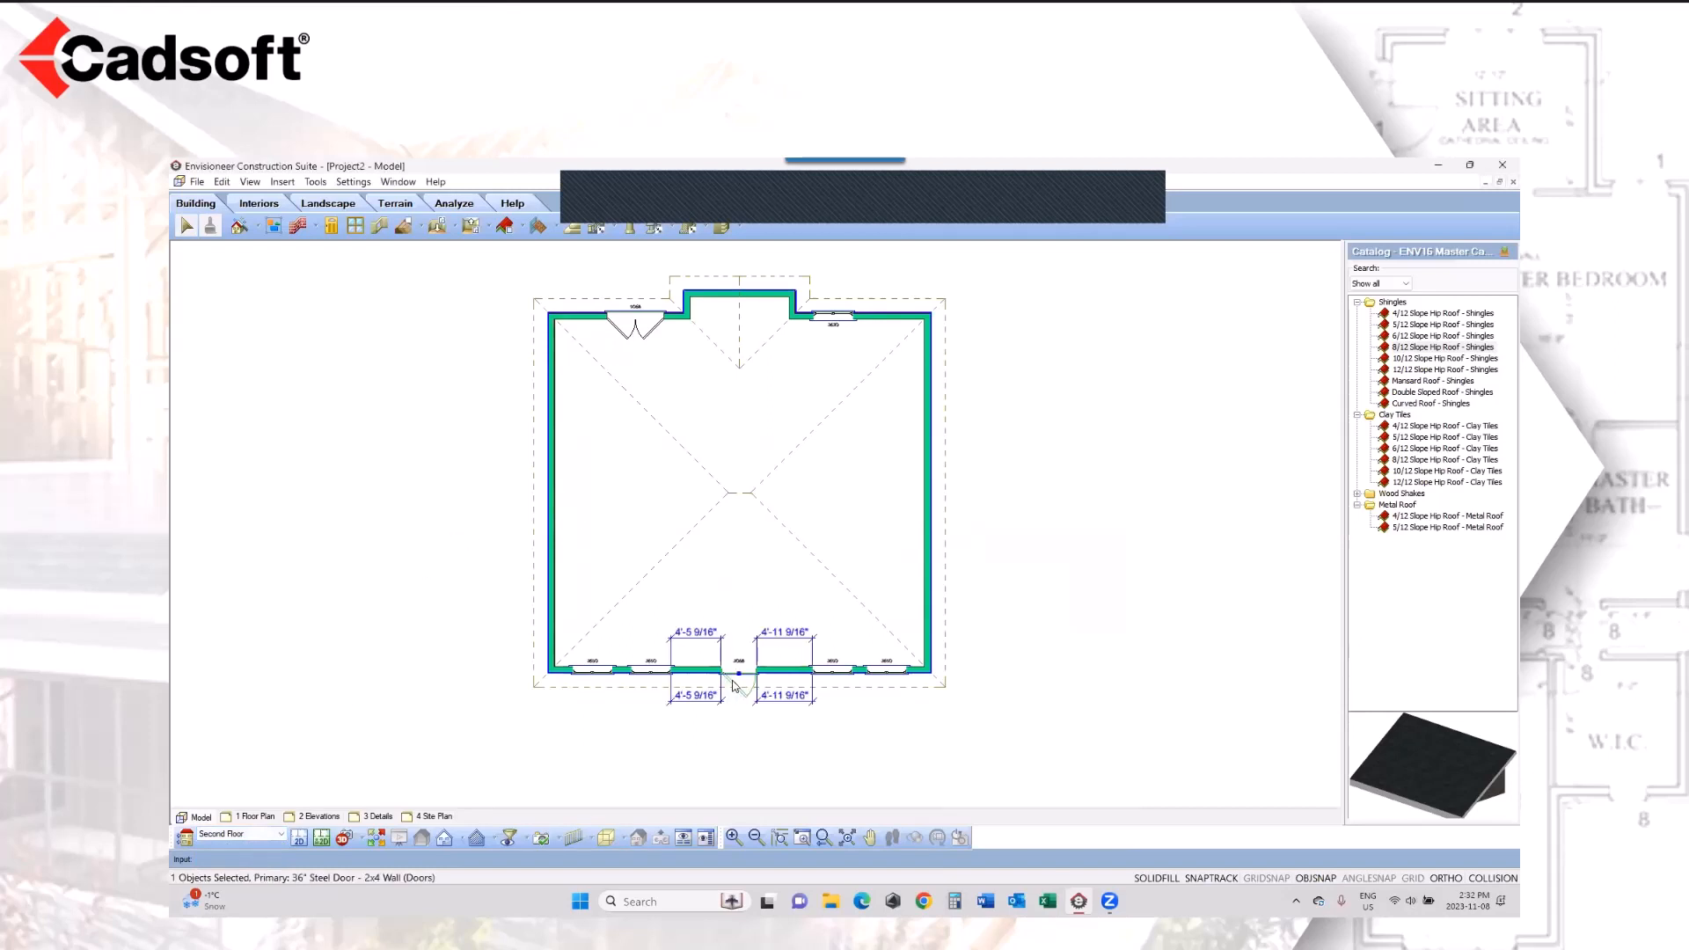
{"action": "key", "text": "Delete"}
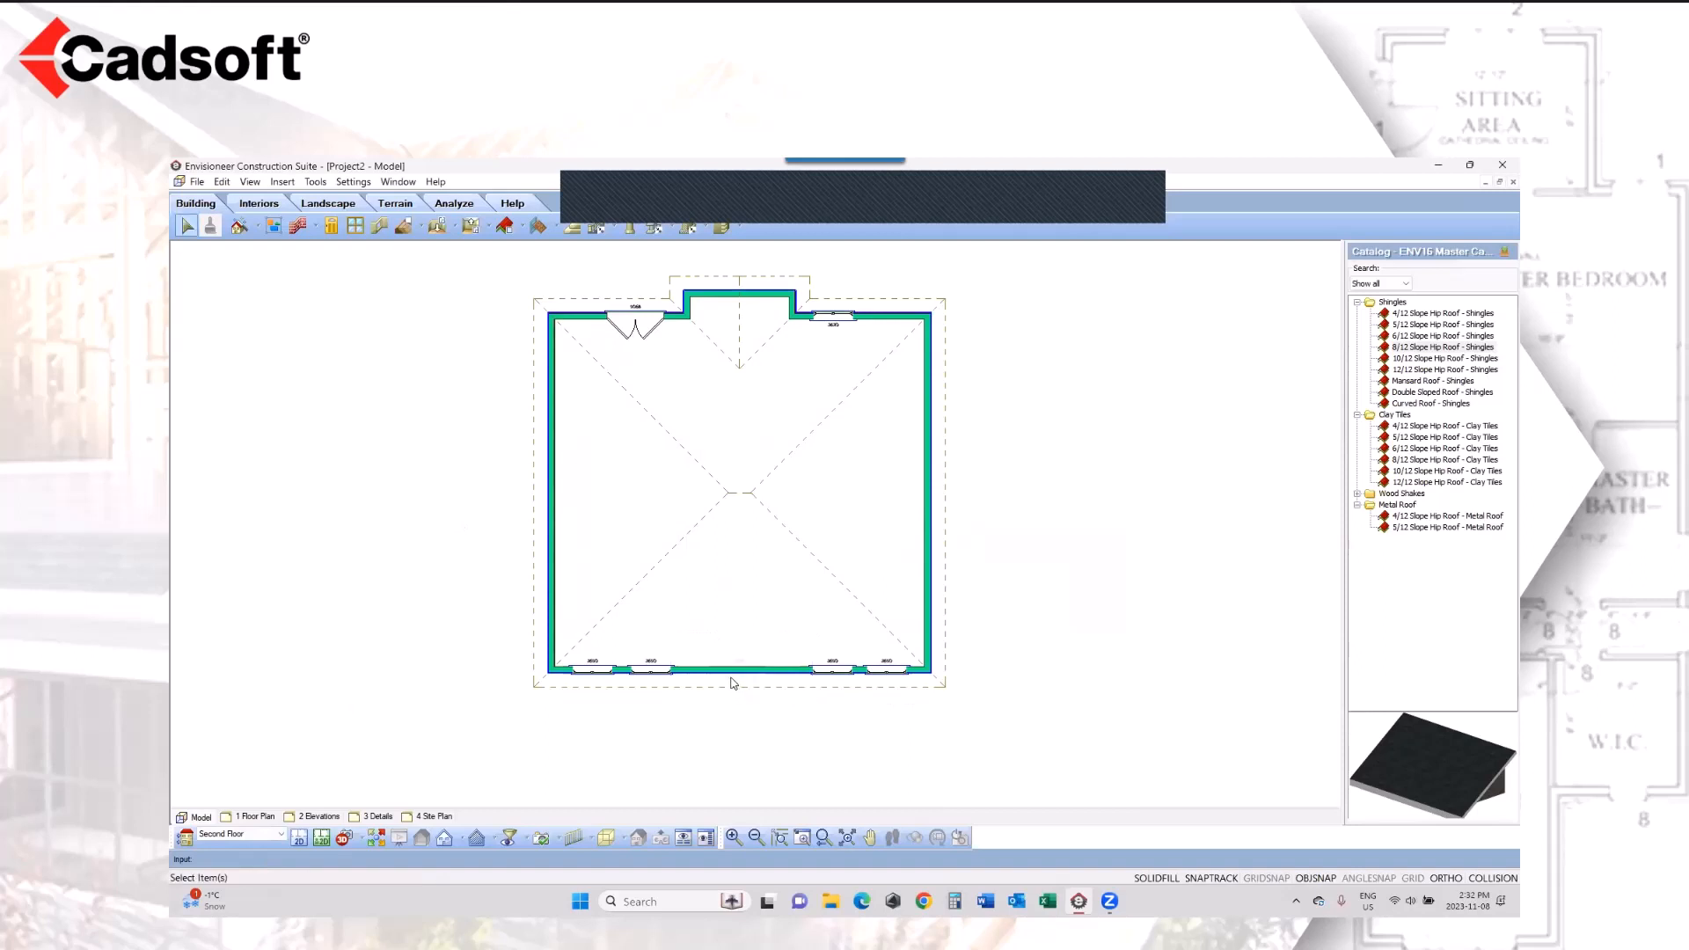
Step: Generate the project estimate, examine its ground floor, second floor and roof framing categories, and close the report
{"action": "left_click", "coordinate": [316, 183]}
{"action": "mouse_move", "coordinate": [387, 250]}
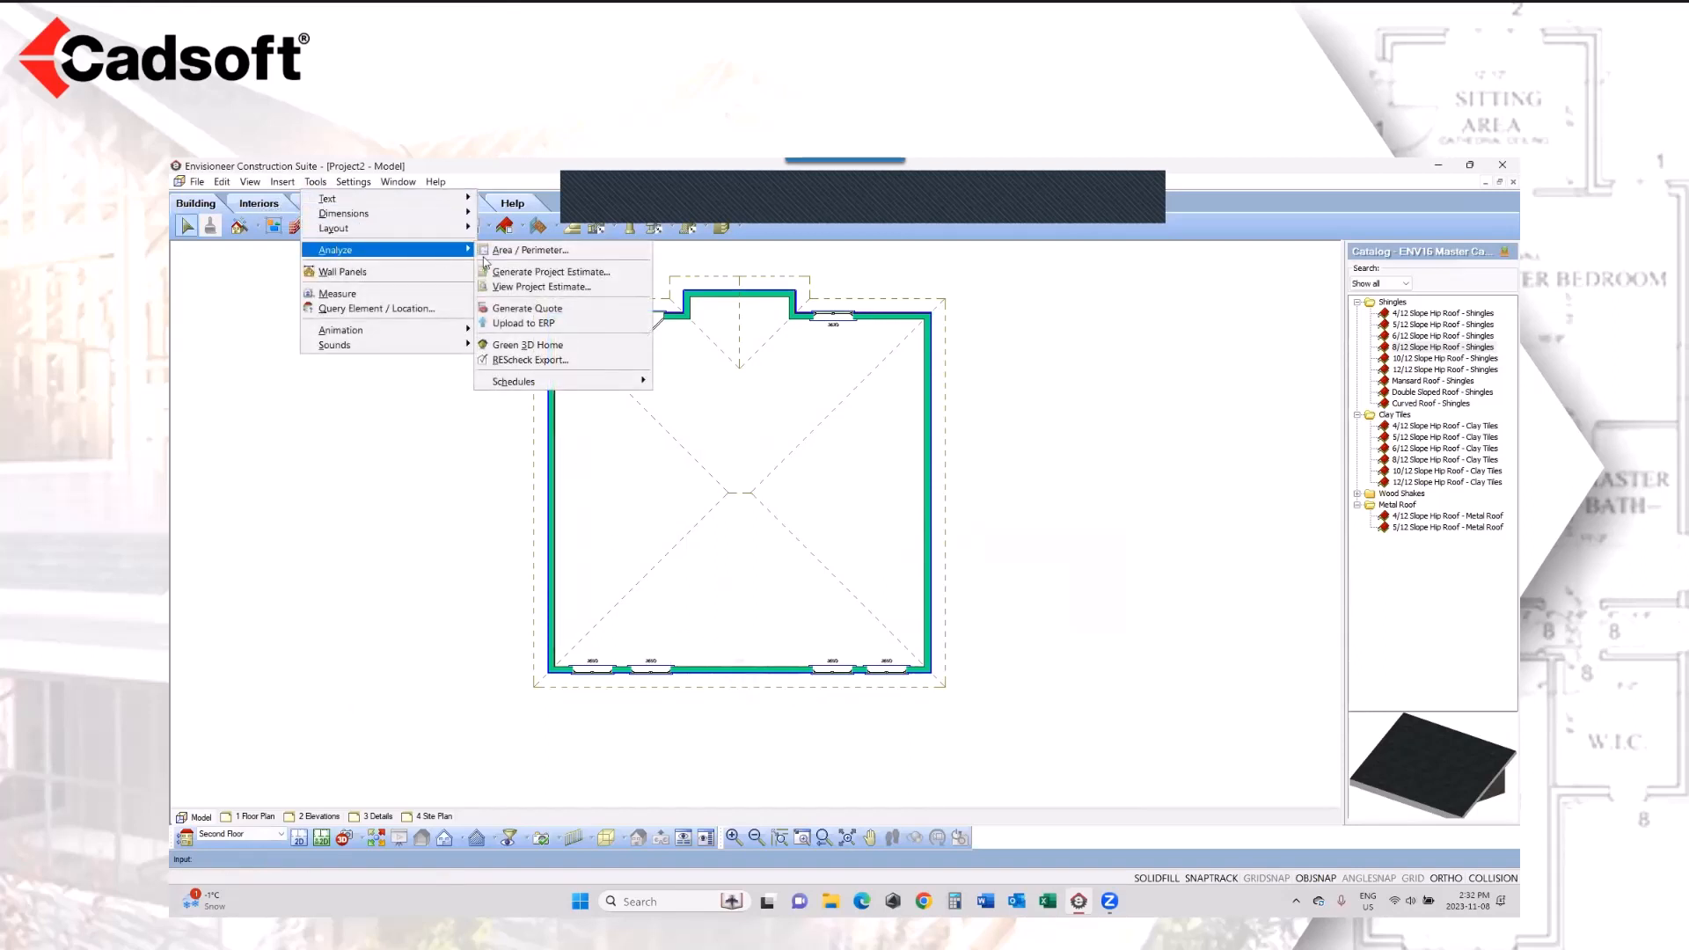
{"action": "left_click", "coordinate": [532, 272]}
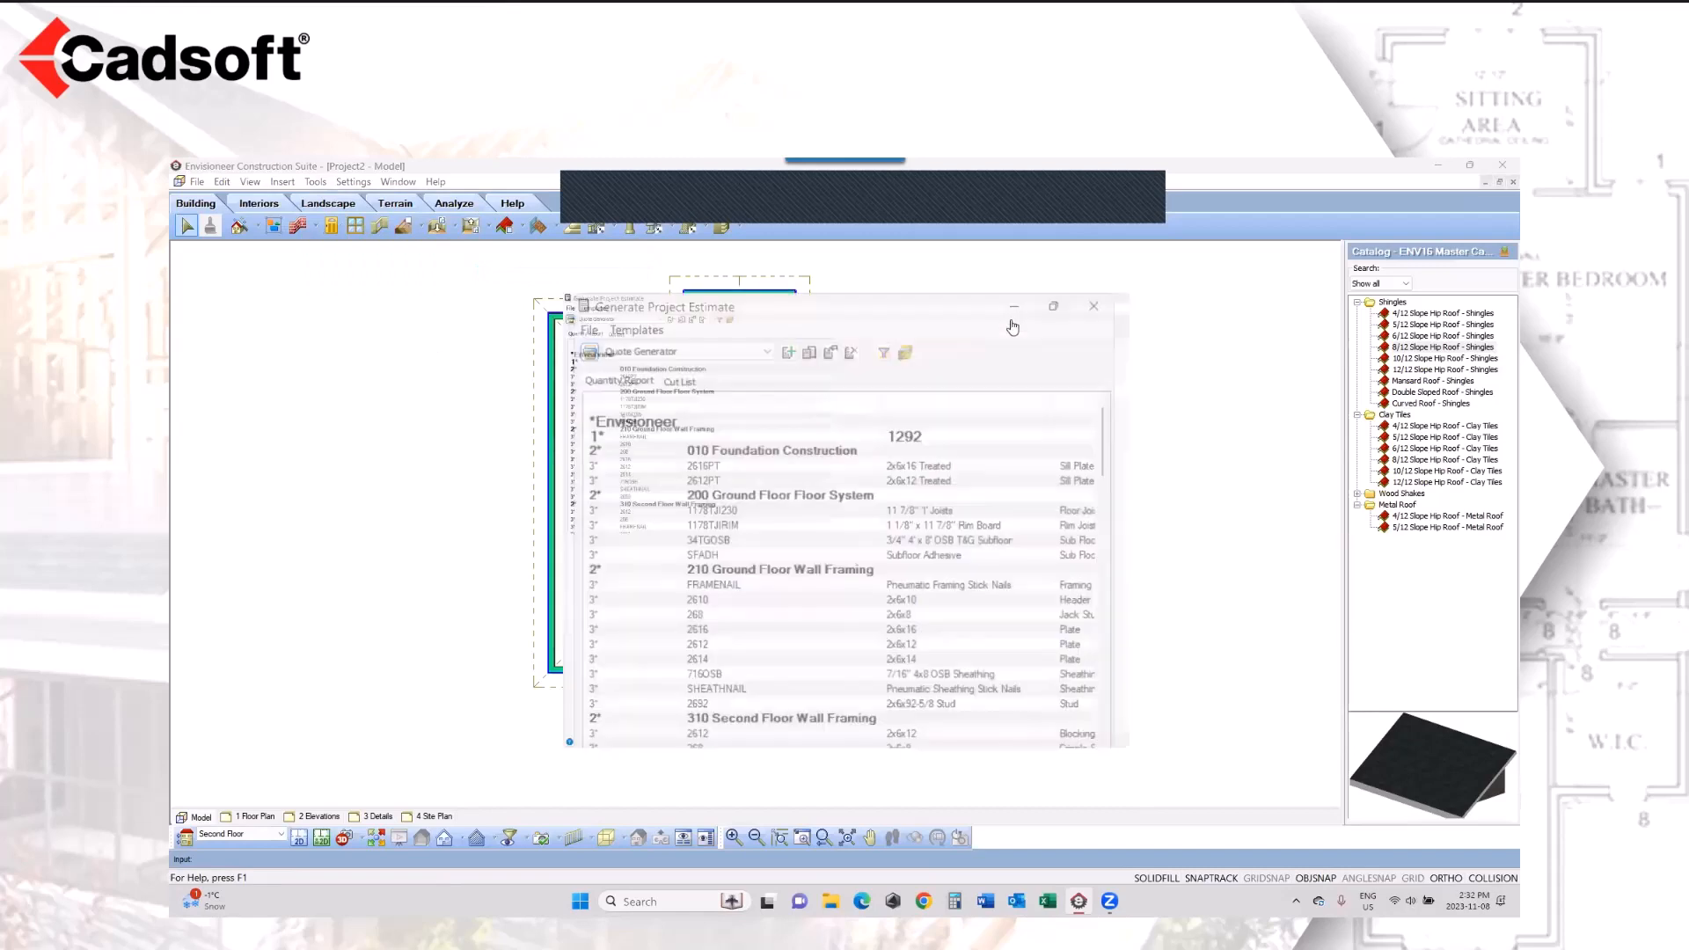
{"action": "left_click", "coordinate": [328, 496]}
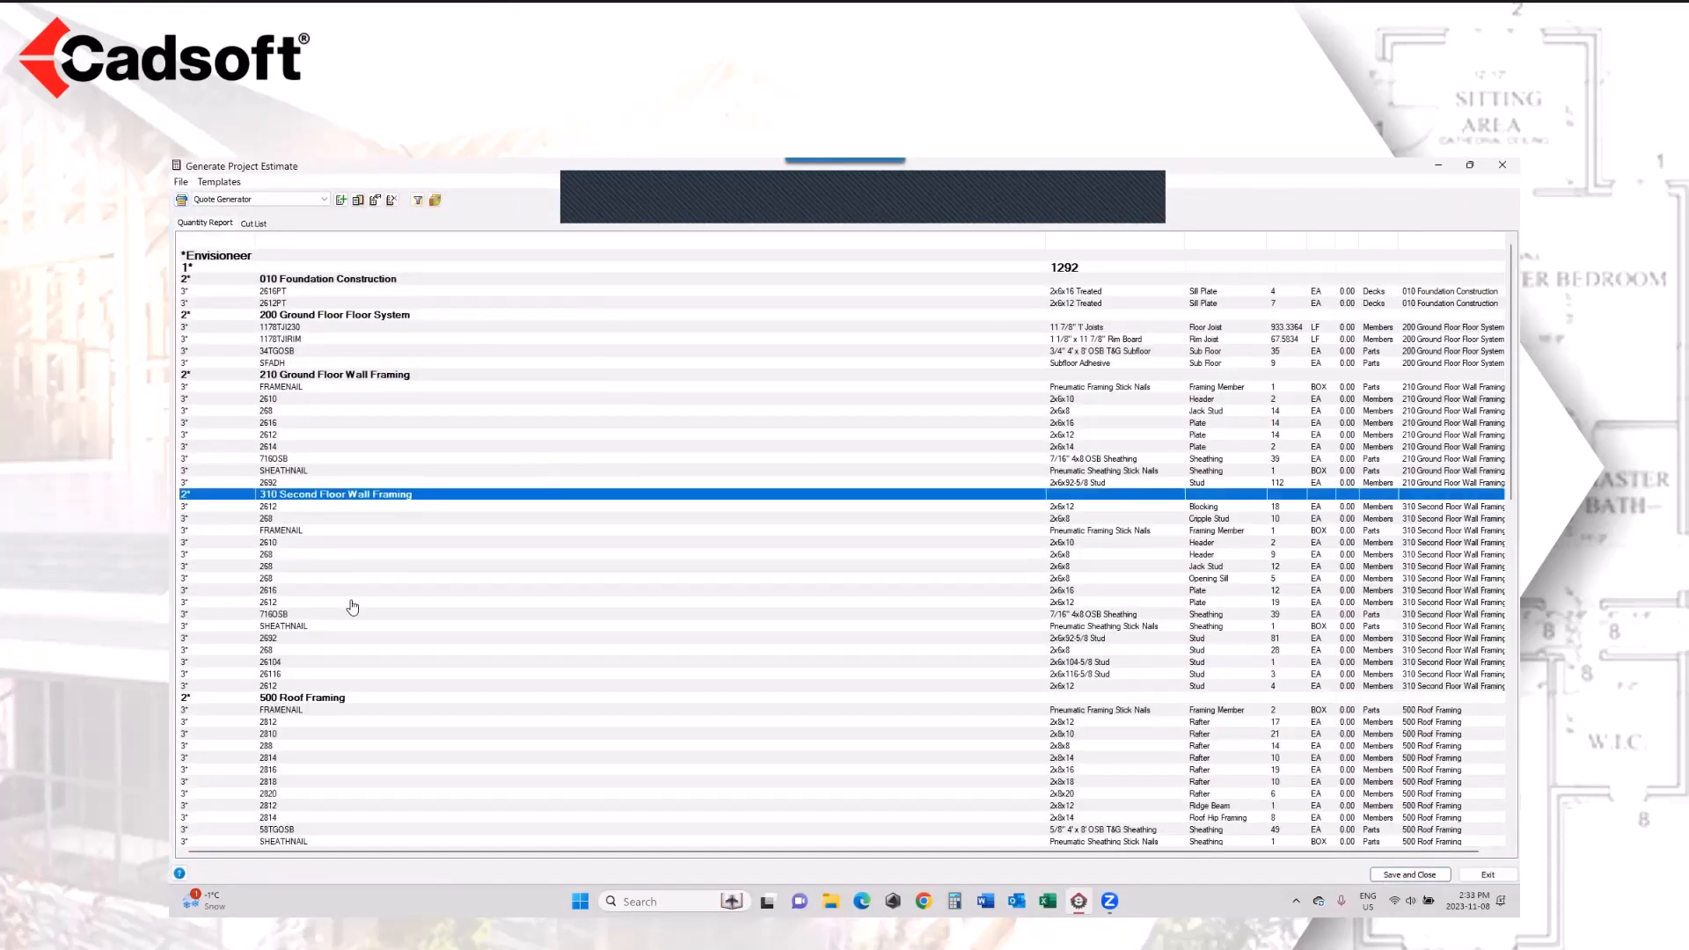
{"action": "left_click", "coordinate": [361, 375]}
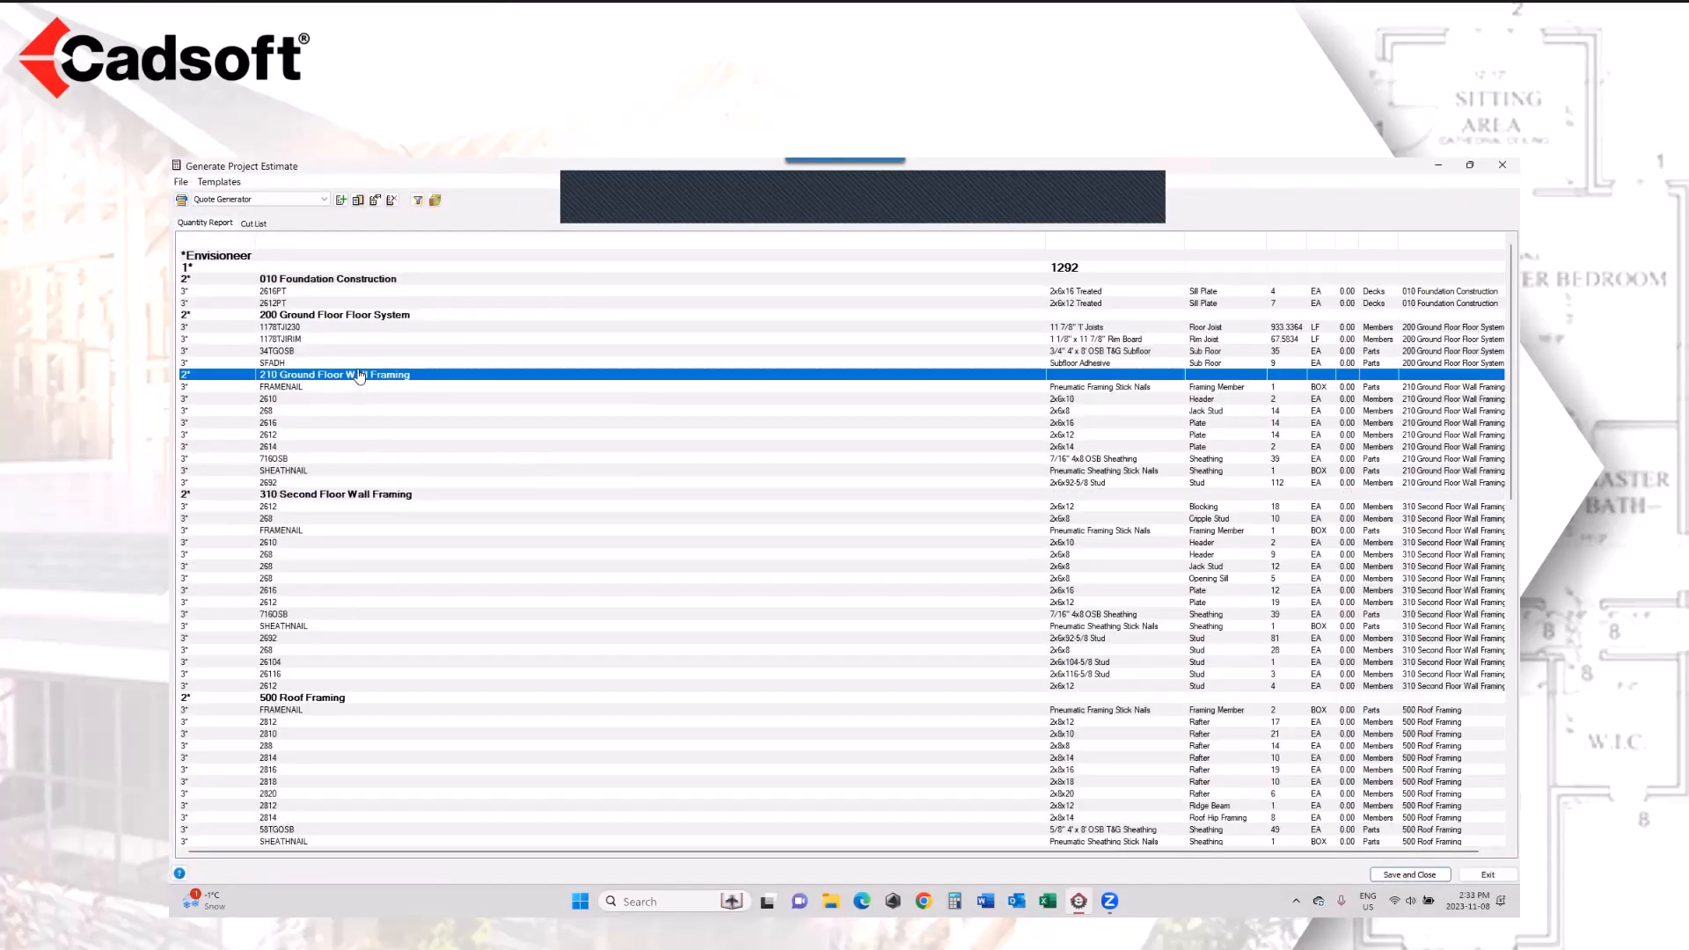
{"action": "left_click", "coordinate": [310, 699]}
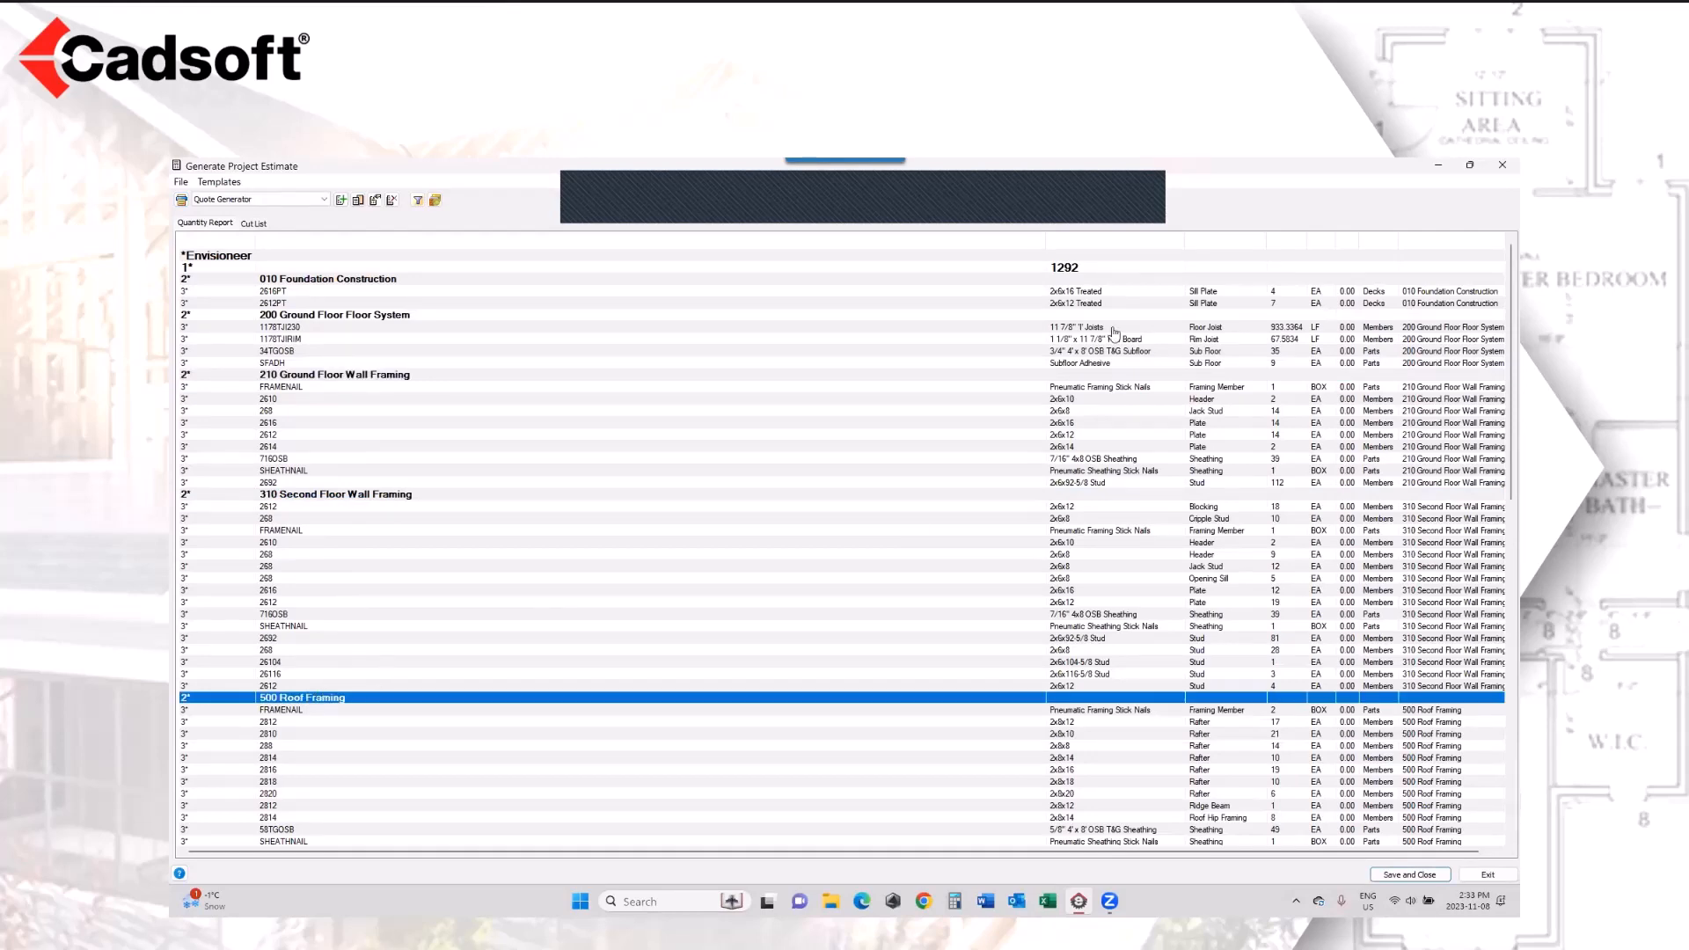
{"action": "left_click", "coordinate": [1502, 166]}
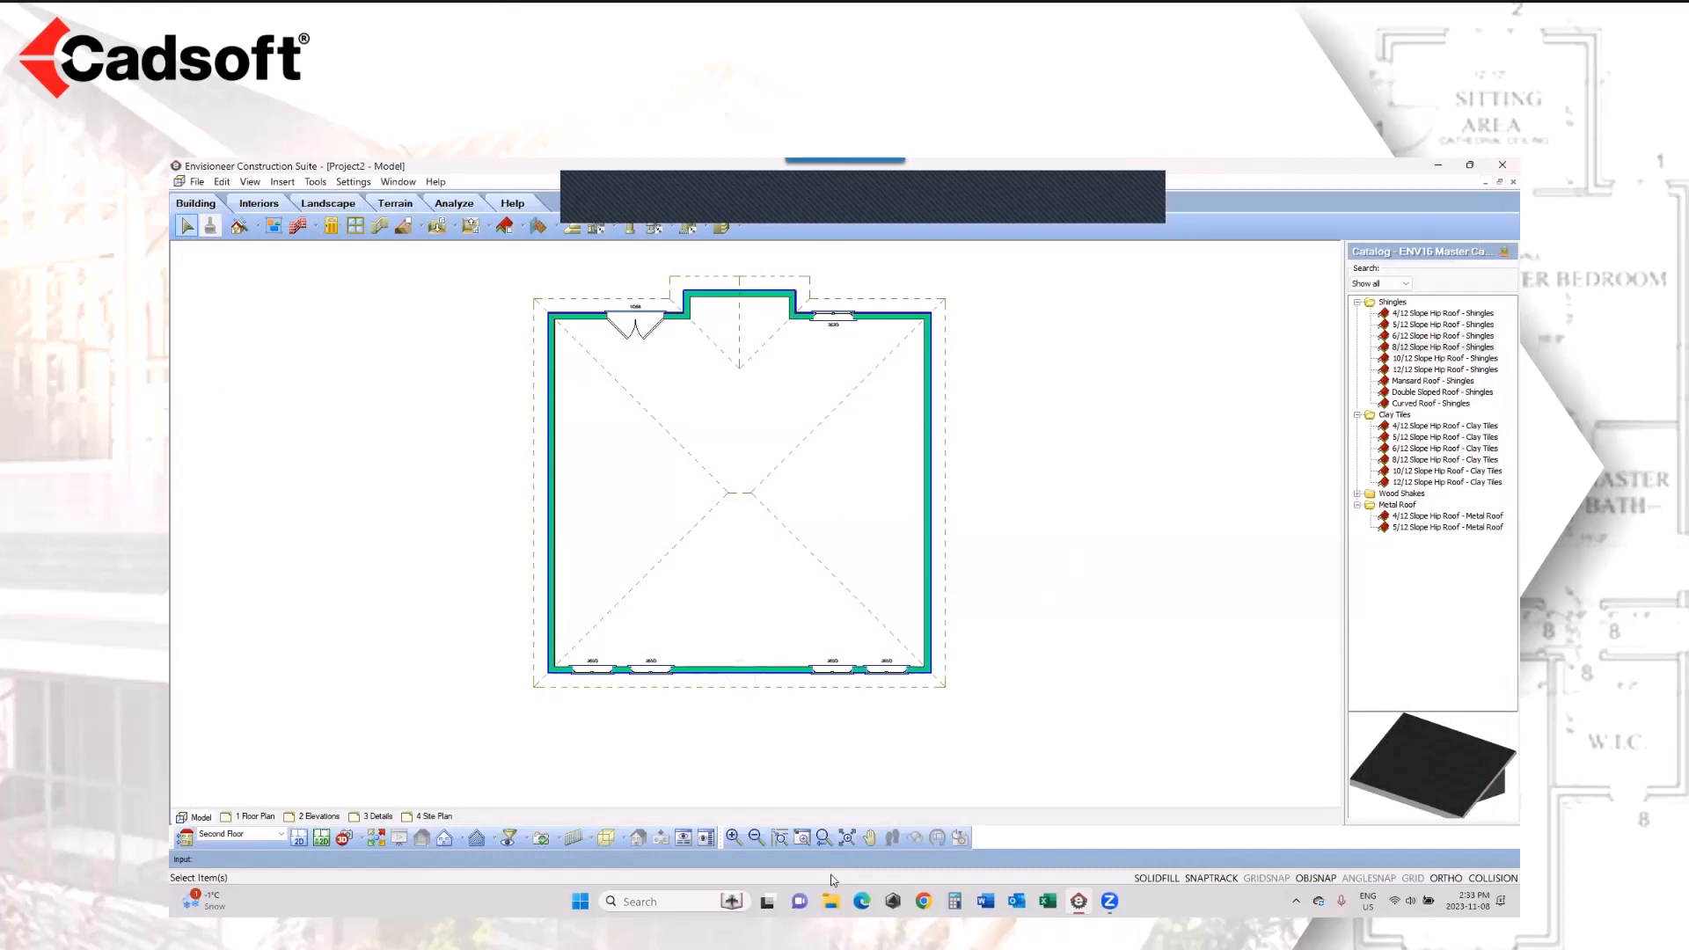
Step: Make the Ground Floor current and start the Floor and Foundation Builder Wizard for a Foundation Level at the Foundation location
{"action": "left_click", "coordinate": [278, 834]}
{"action": "left_click", "coordinate": [262, 855]}
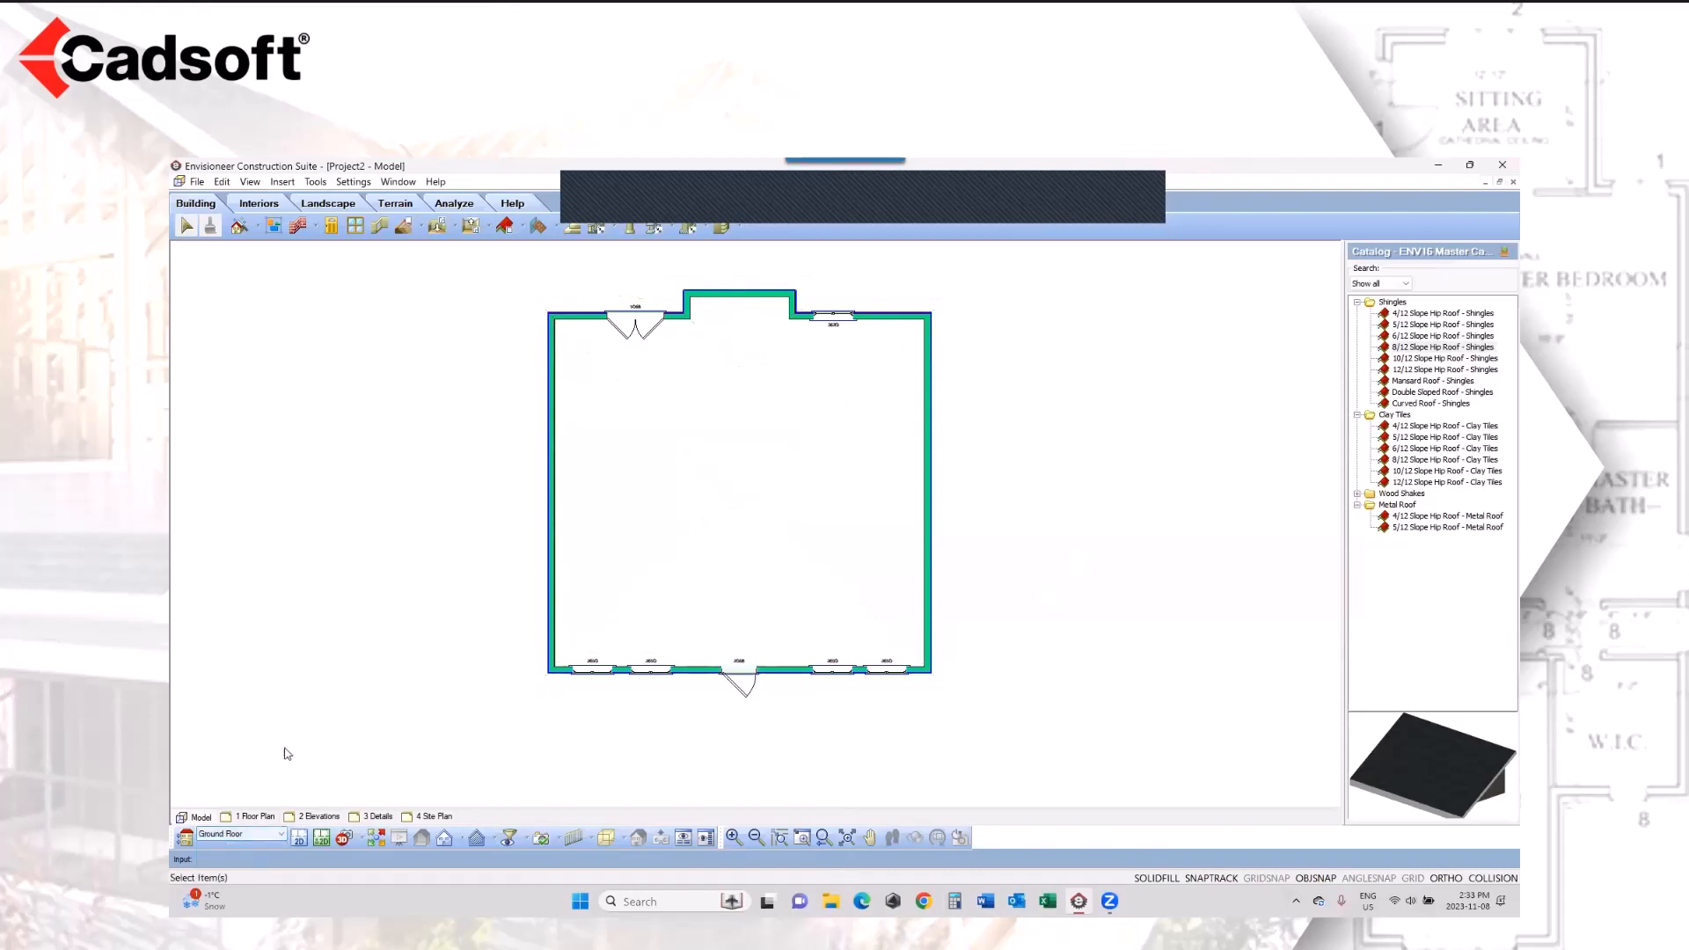
{"action": "left_click", "coordinate": [258, 228]}
{"action": "left_click", "coordinate": [282, 320]}
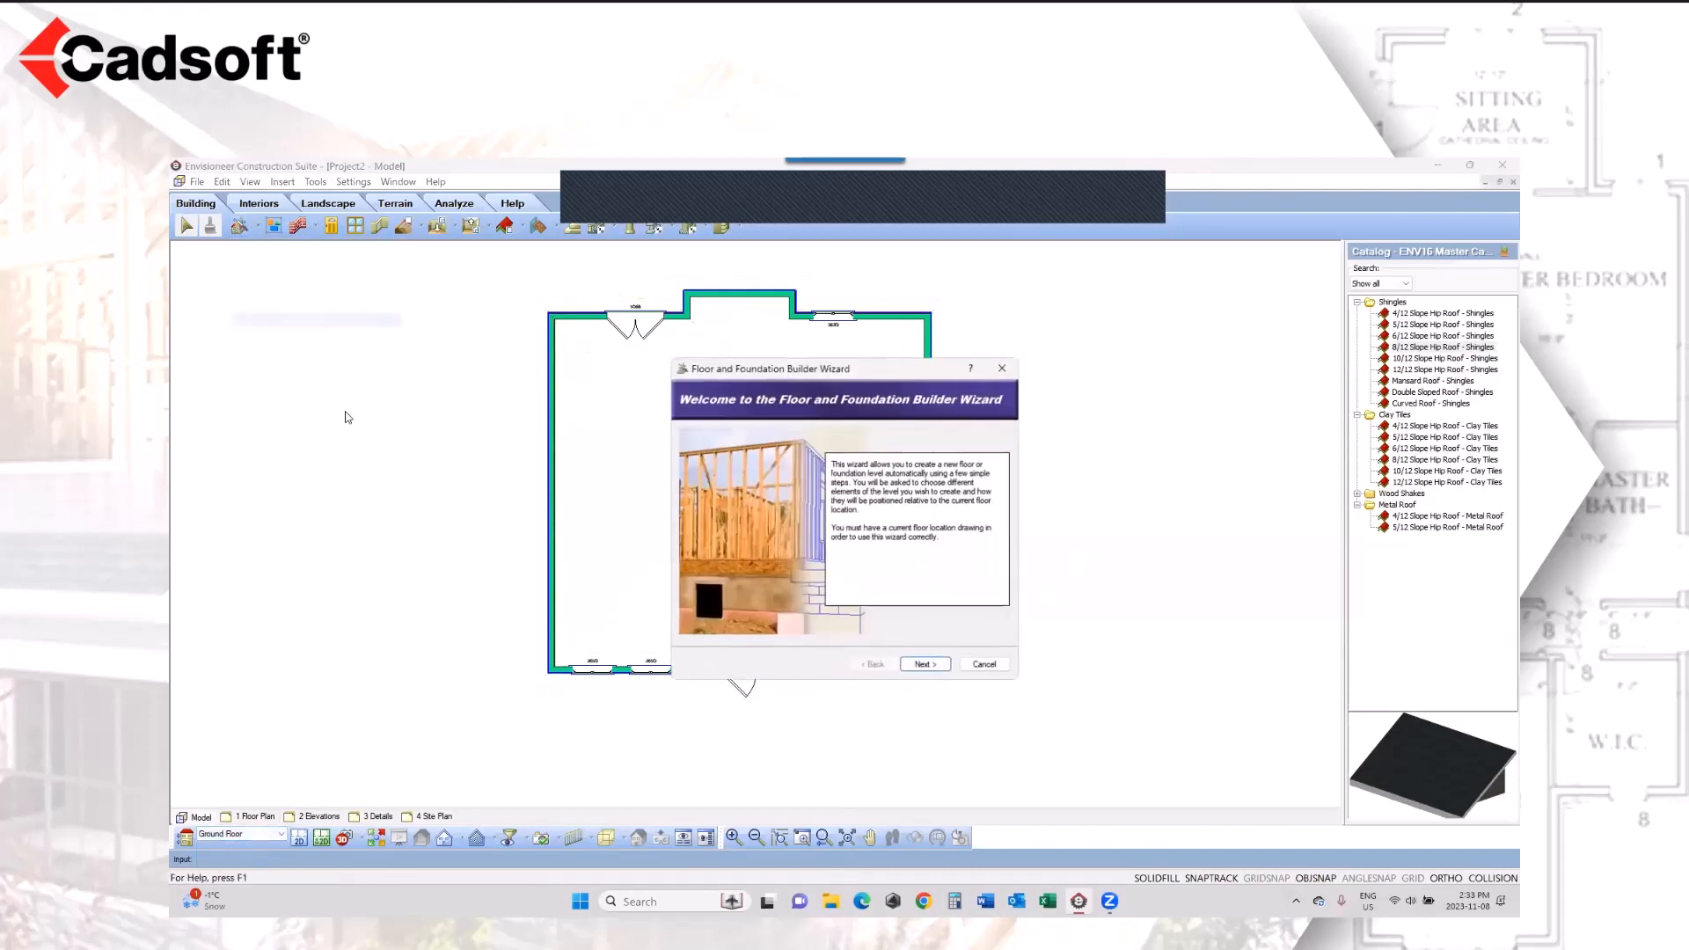
{"action": "left_click", "coordinate": [926, 665]}
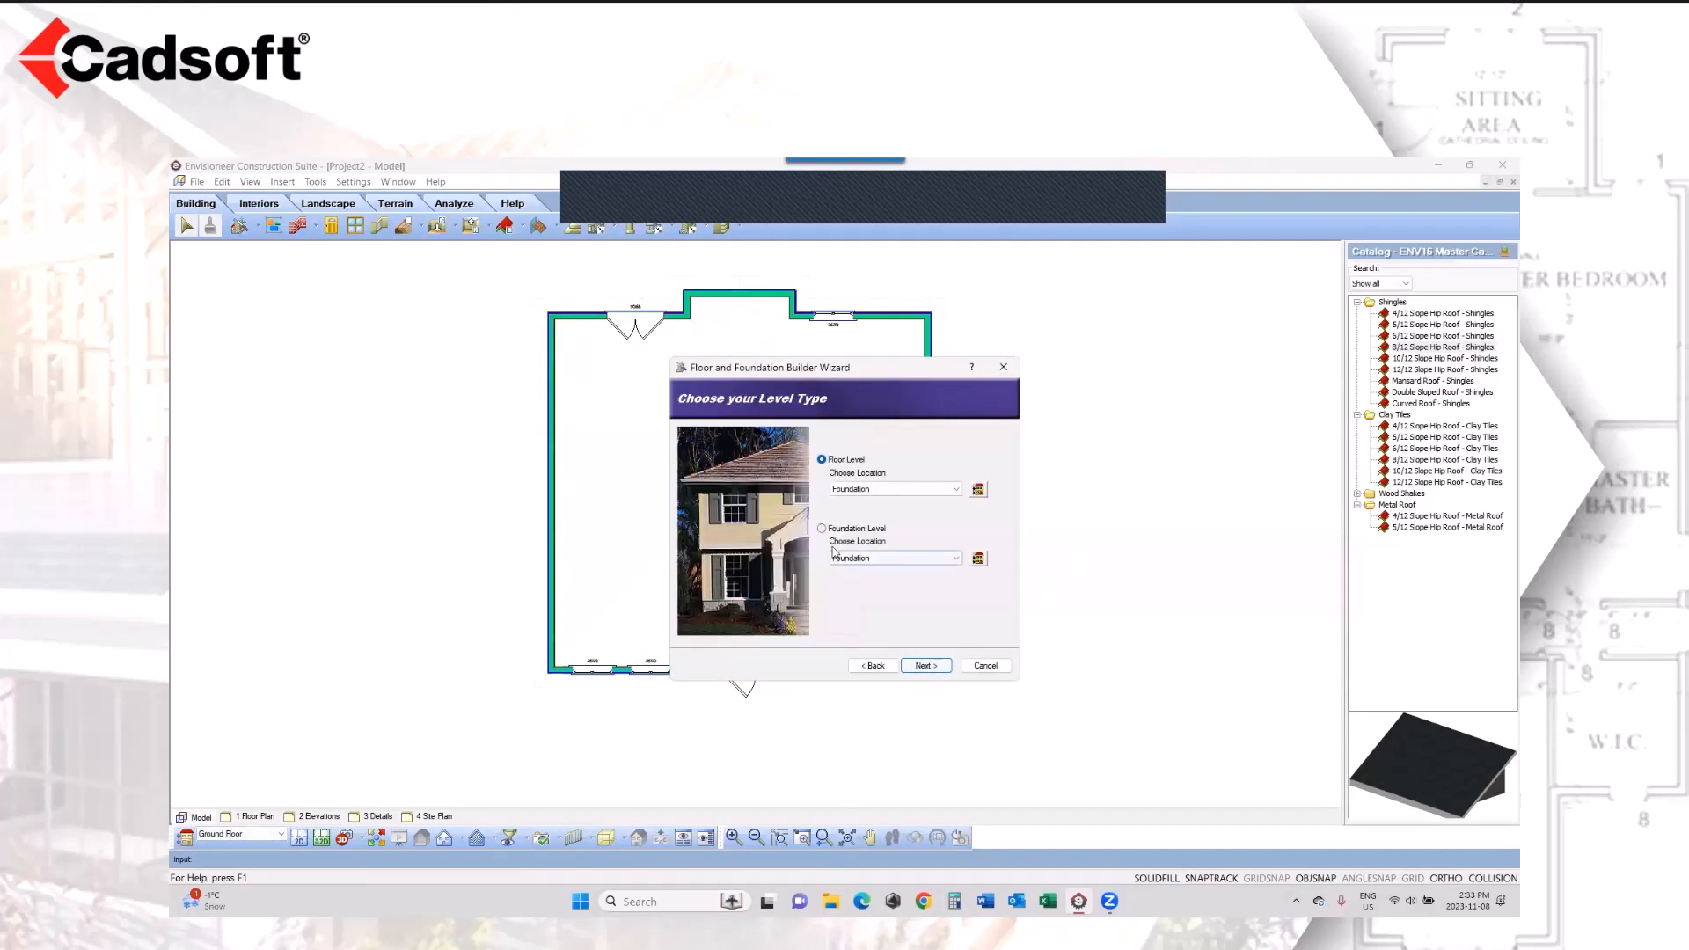
{"action": "left_click", "coordinate": [822, 529]}
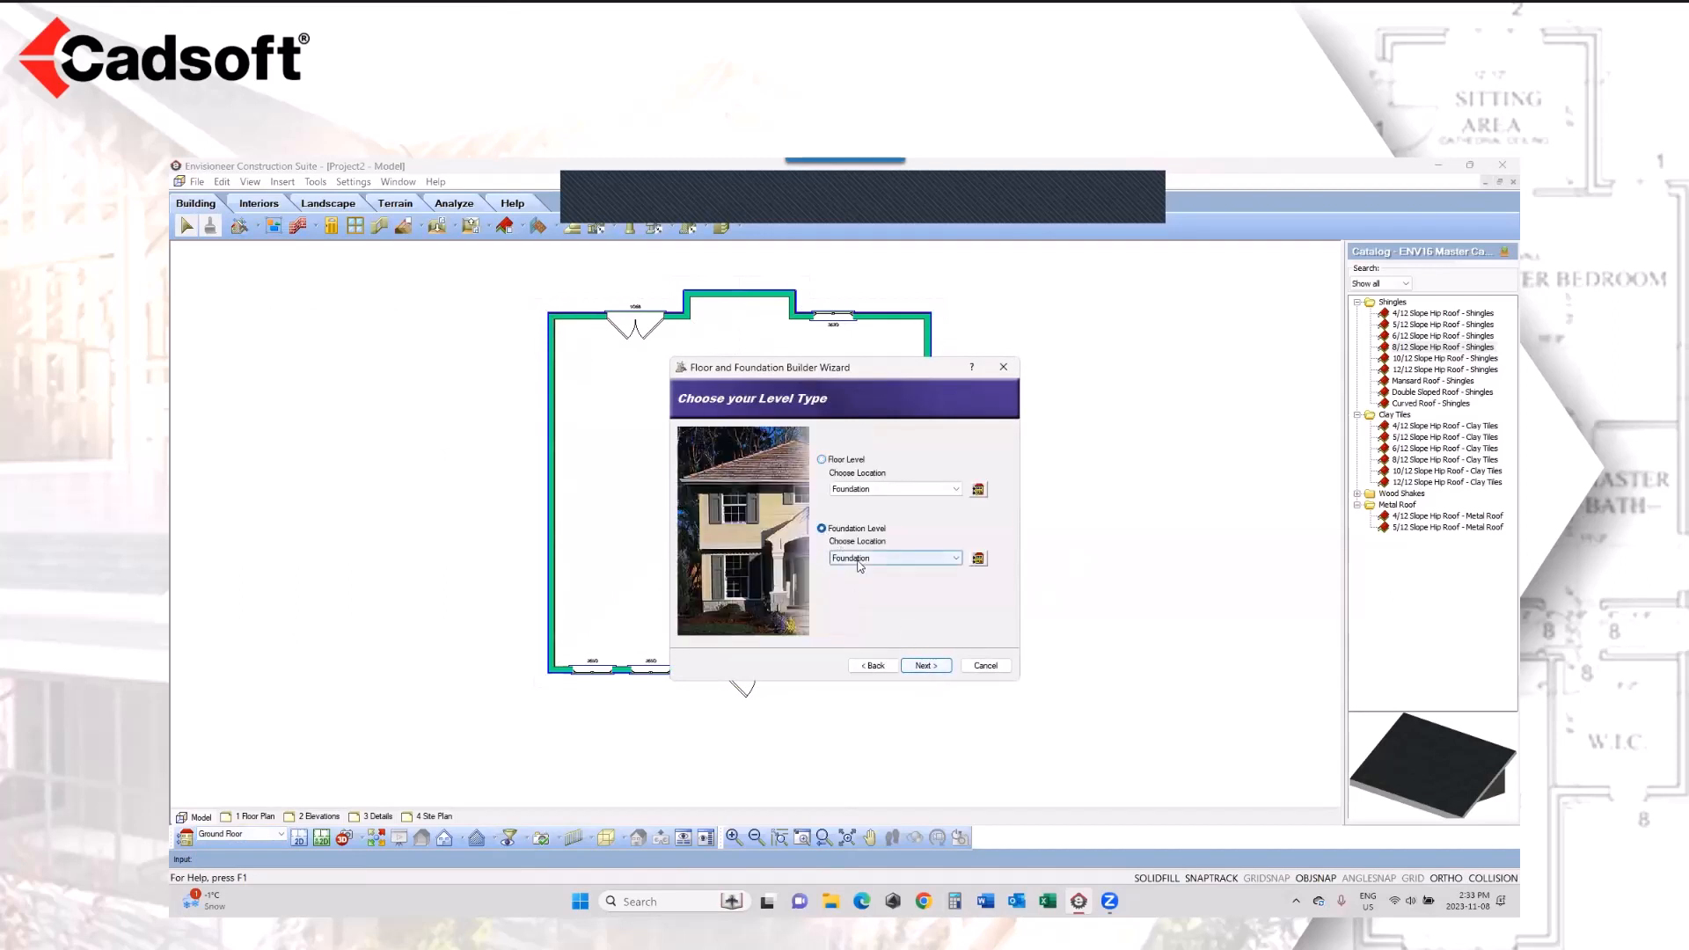
{"action": "left_click", "coordinate": [927, 665]}
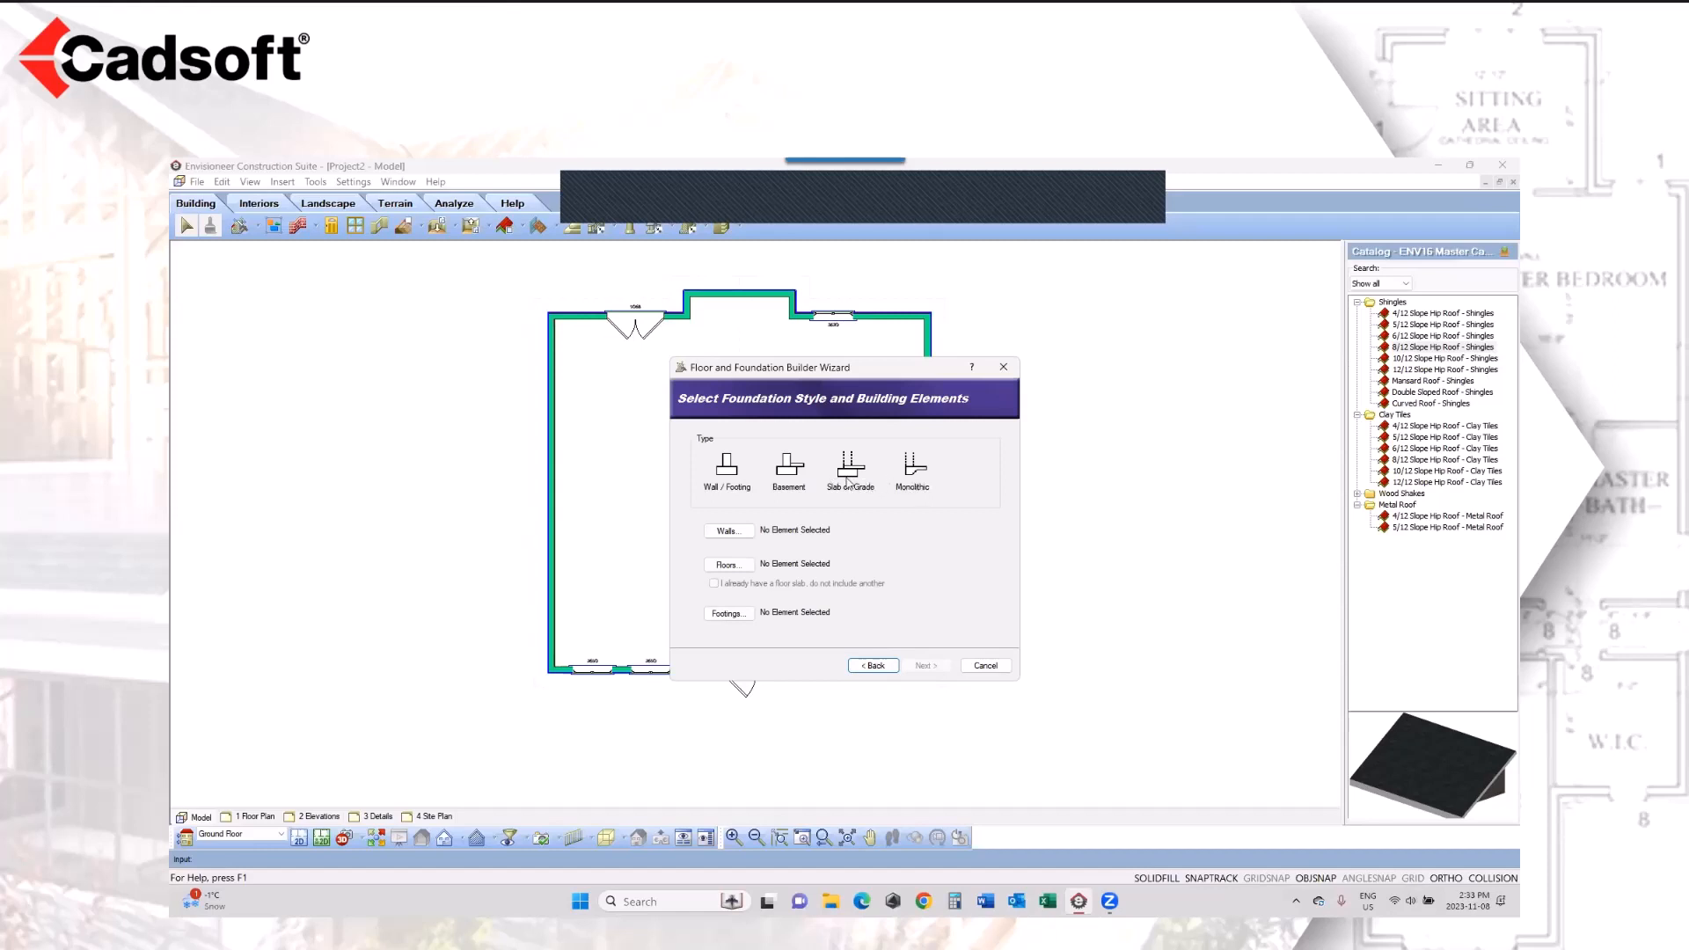
Step: Set the foundation style to Basement and assign the 10" Concrete Wall as its wall element
{"action": "left_click", "coordinate": [790, 470]}
{"action": "left_click", "coordinate": [728, 535]}
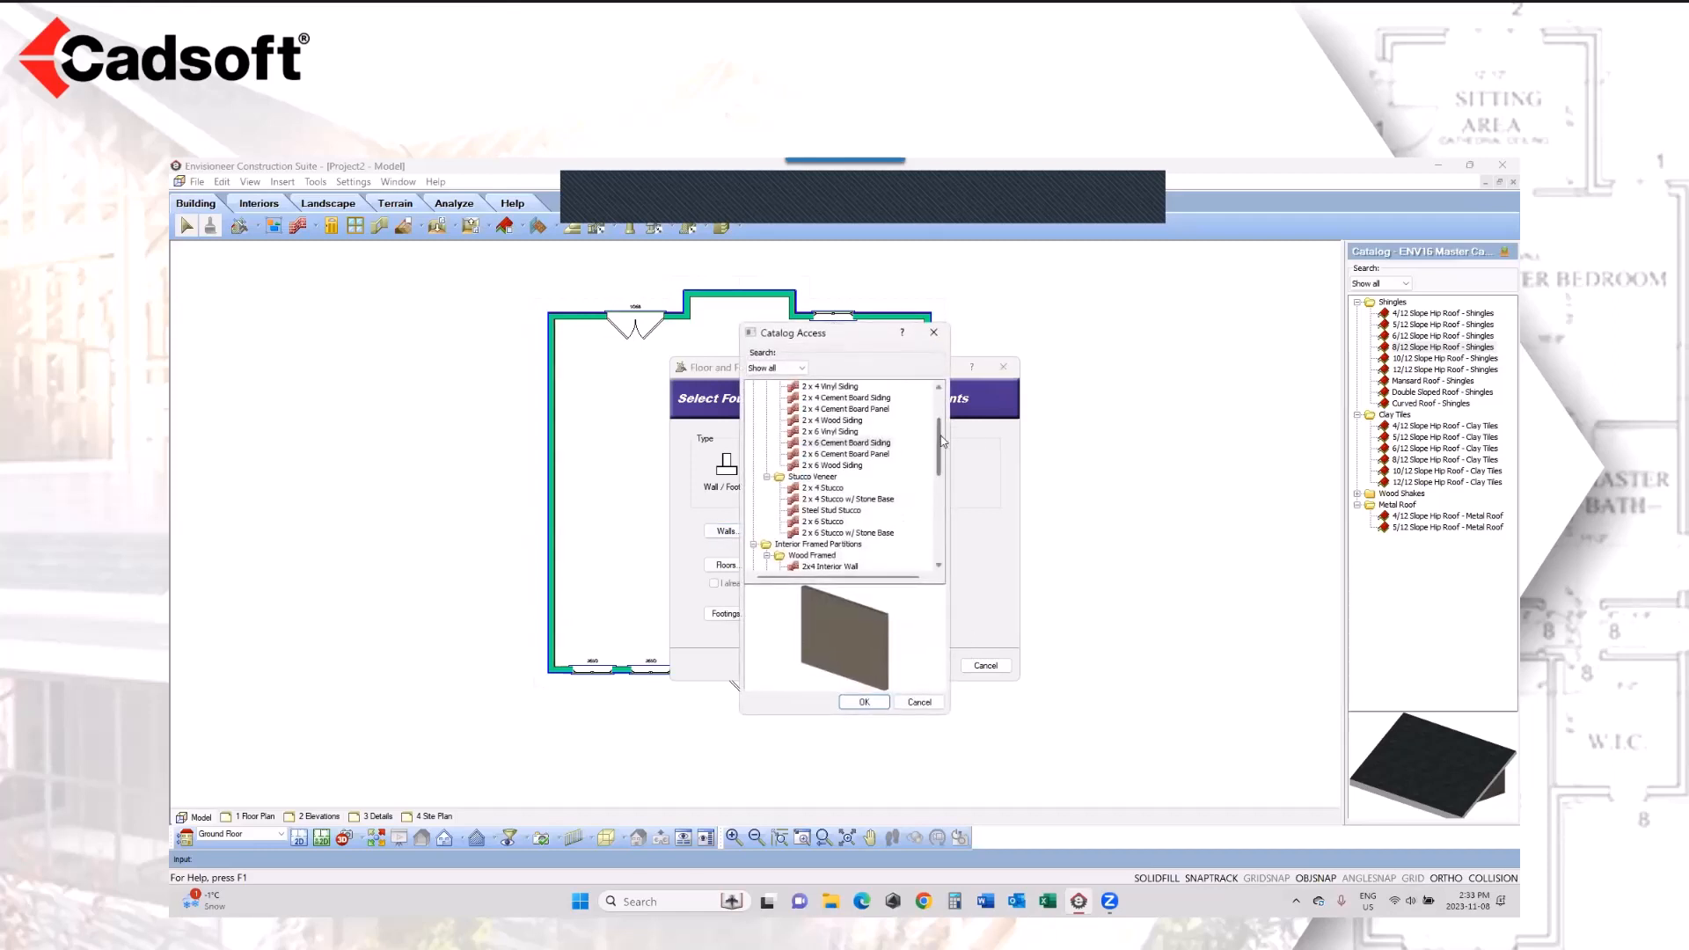
{"action": "left_click_drag", "start_coordinate": [938, 445], "coordinate": [939, 515]}
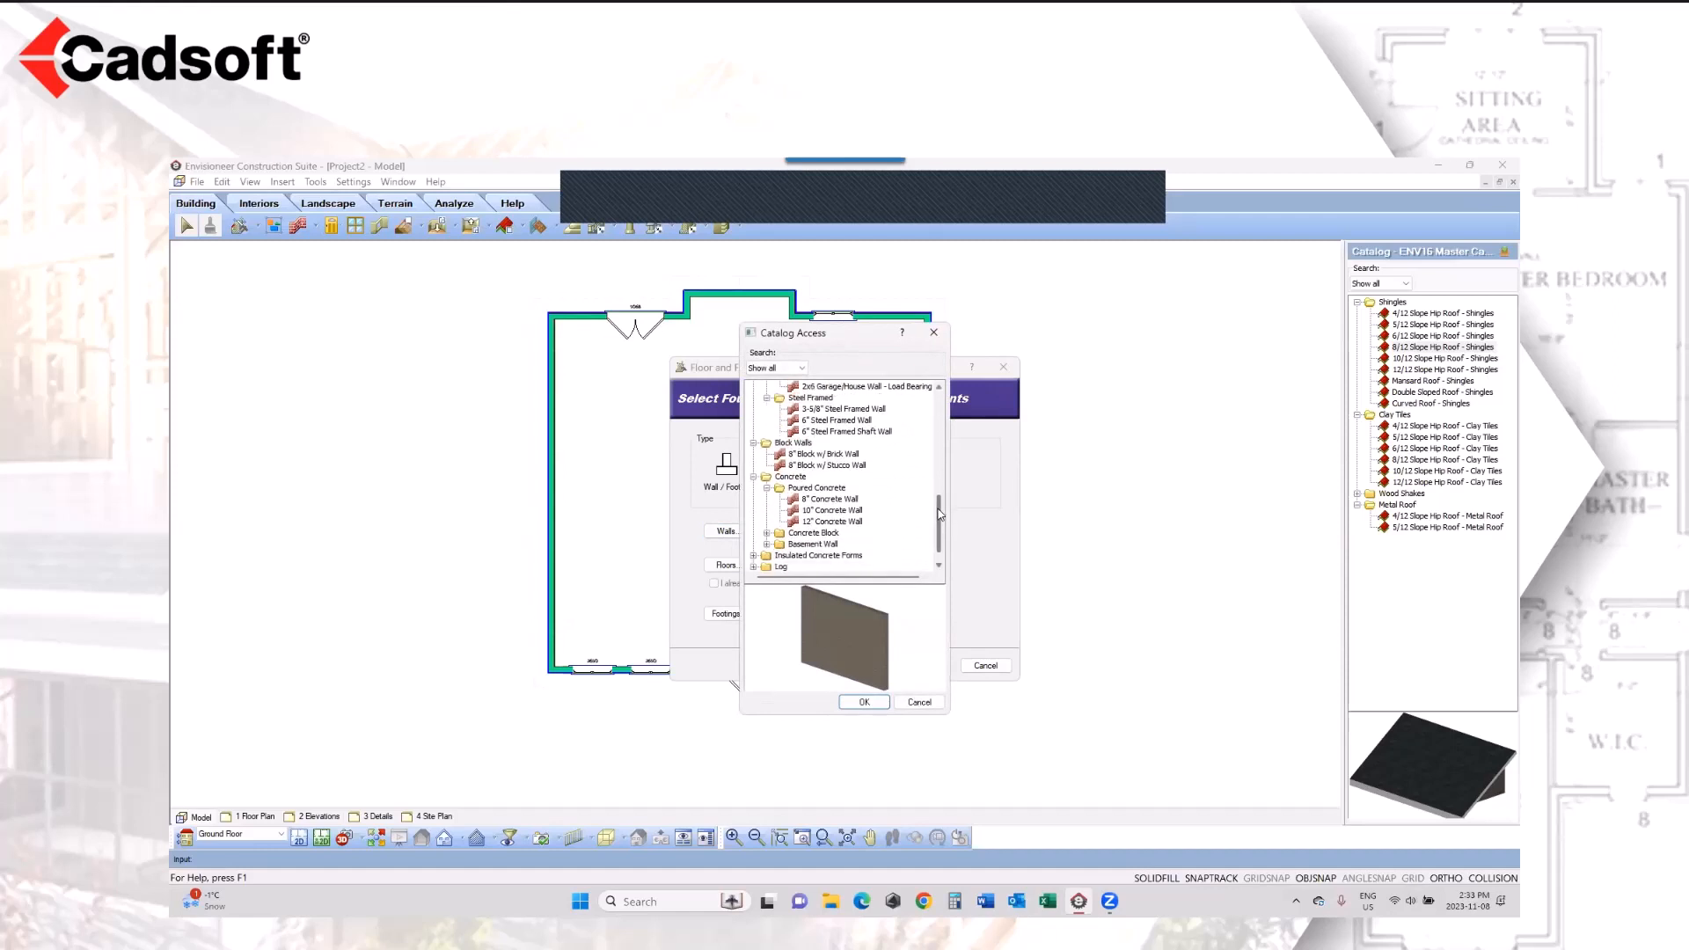
{"action": "left_click", "coordinate": [840, 512]}
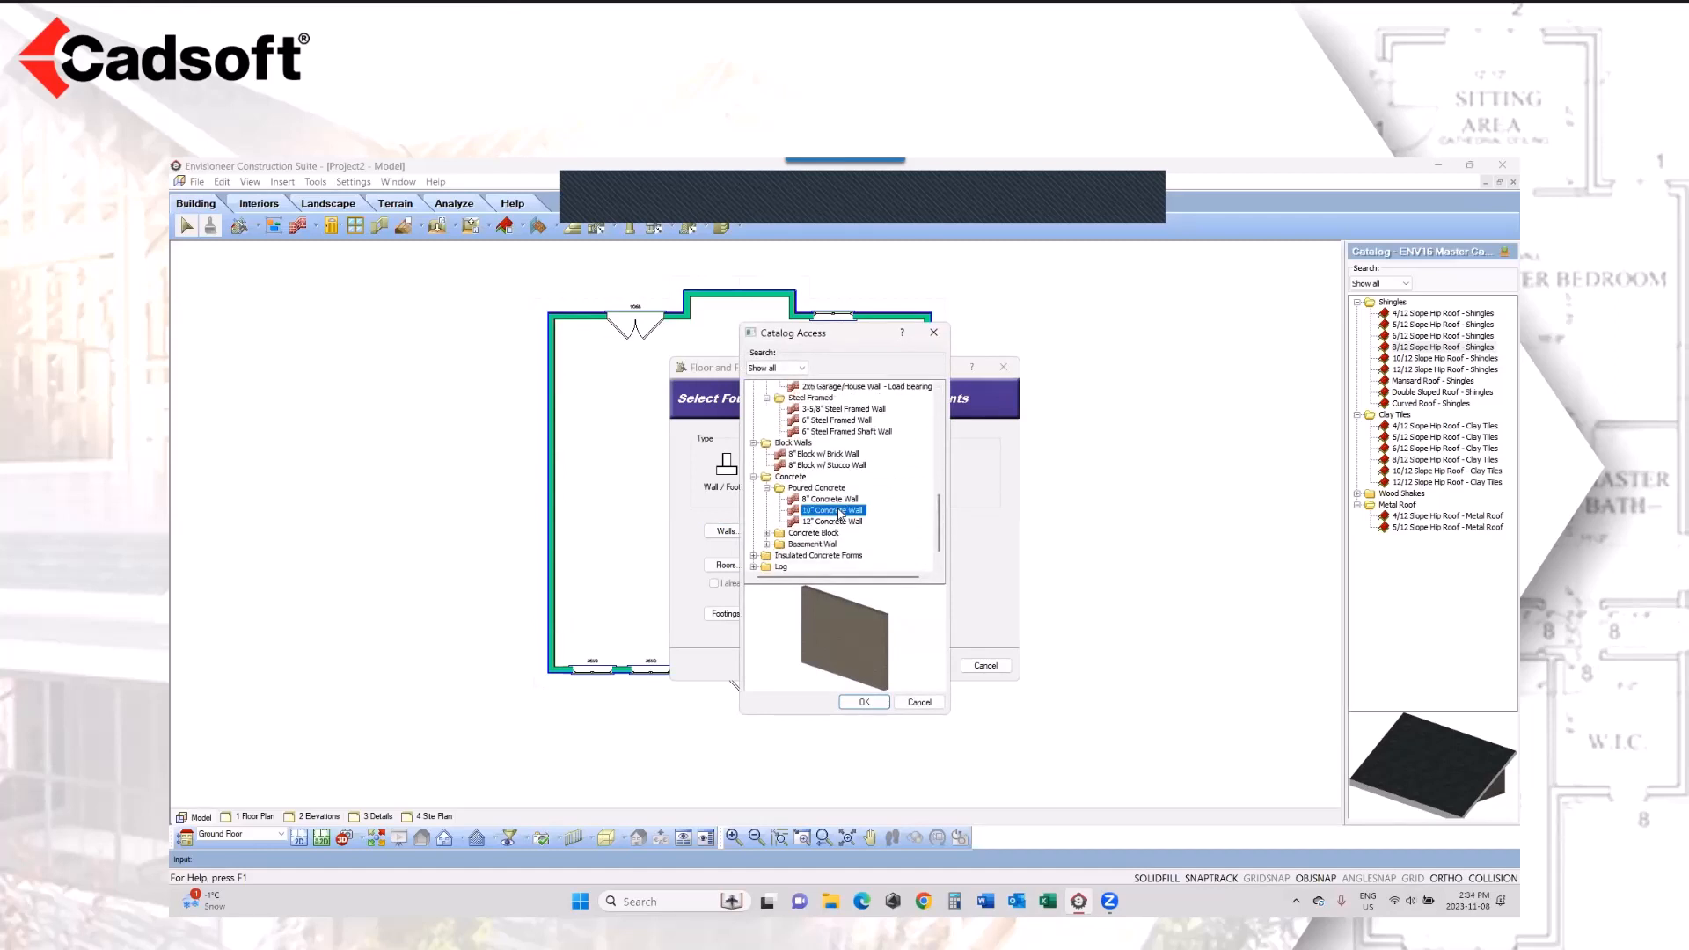
{"action": "left_click", "coordinate": [864, 702]}
Step: Assign the 4" Concrete Floor as the basement slab and the 1' X 2' Rect. Solid Strip Footing as its footing
{"action": "left_click", "coordinate": [734, 567]}
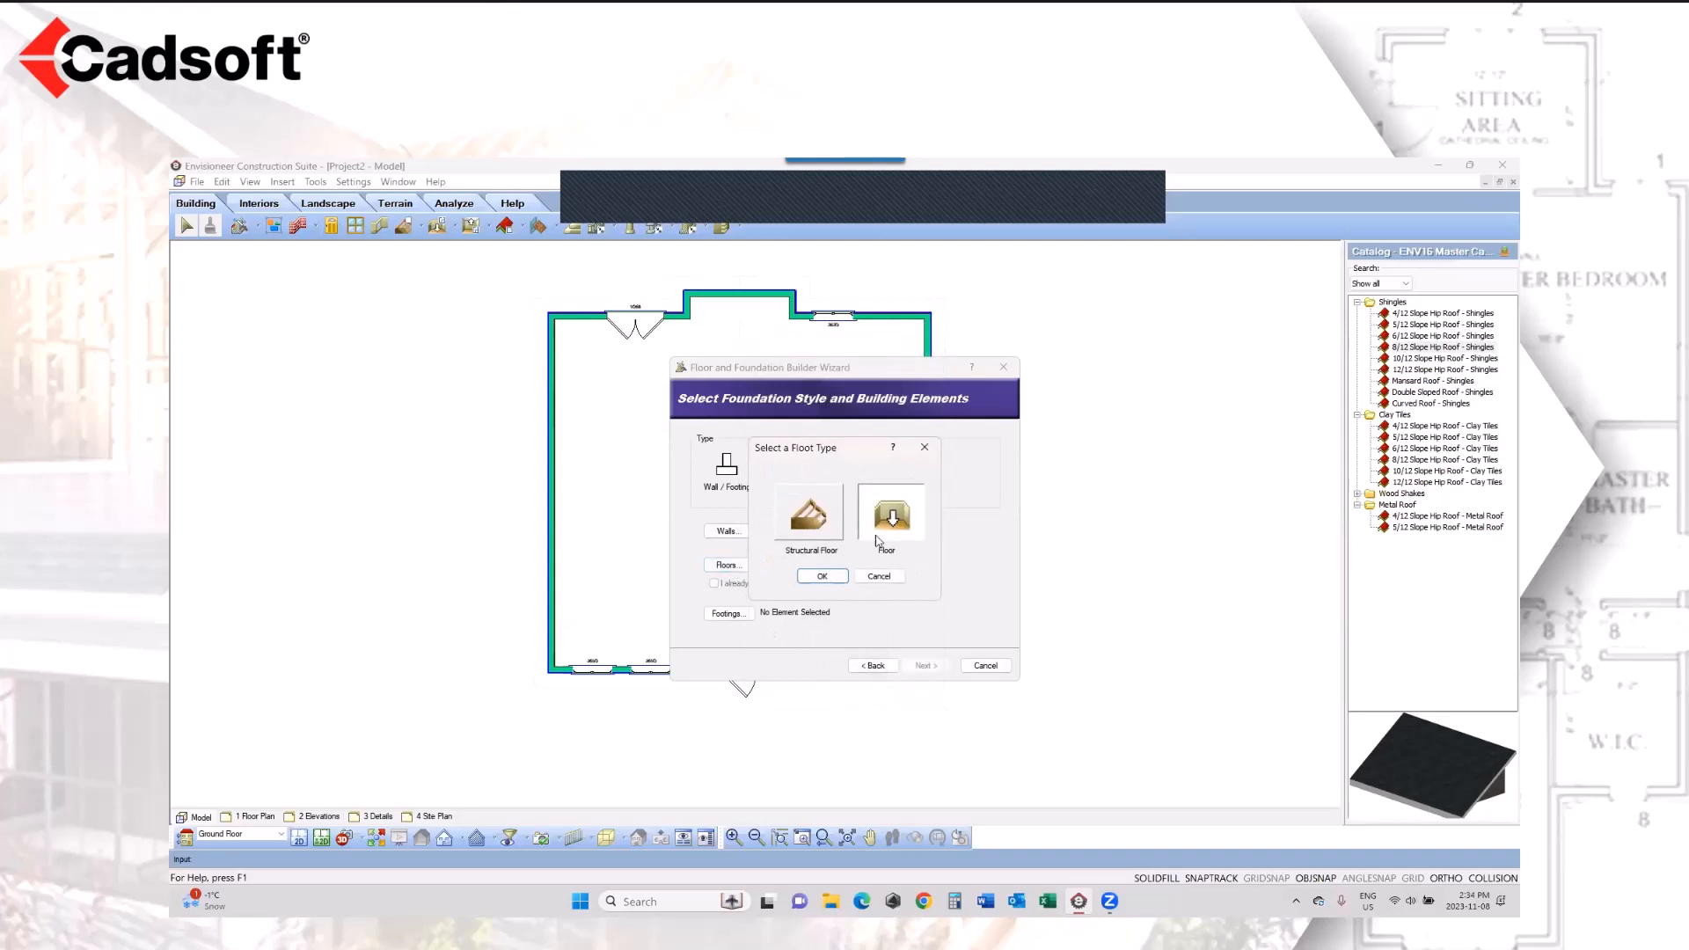
{"action": "left_click", "coordinate": [823, 576]}
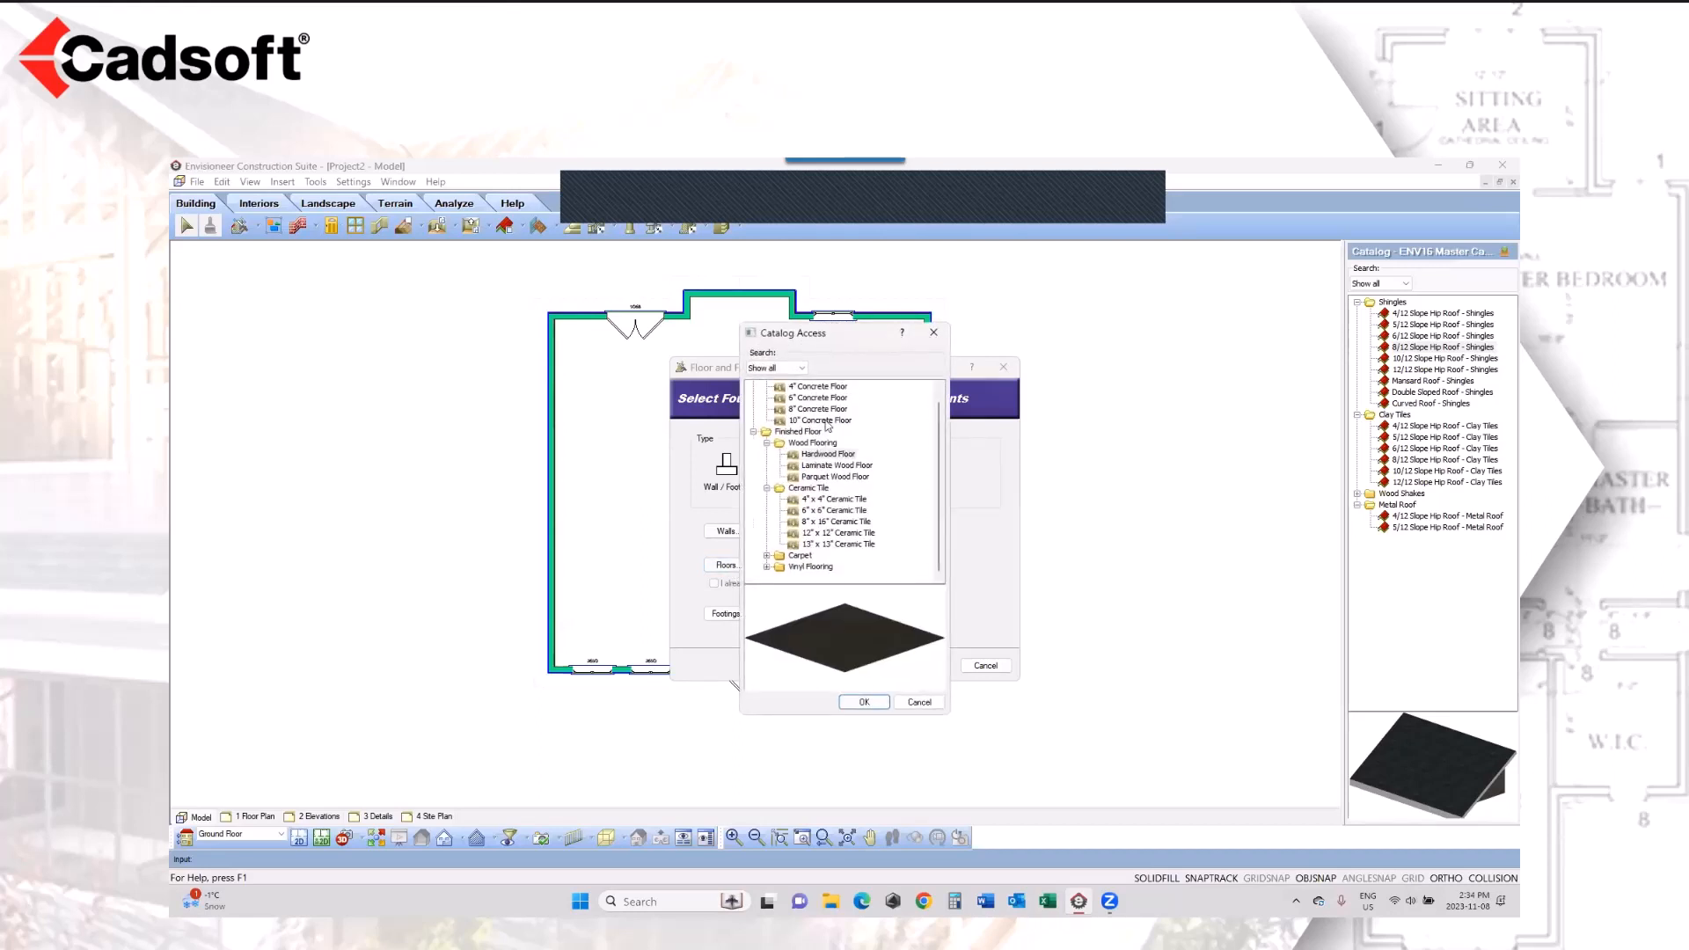
{"action": "left_click", "coordinate": [811, 390]}
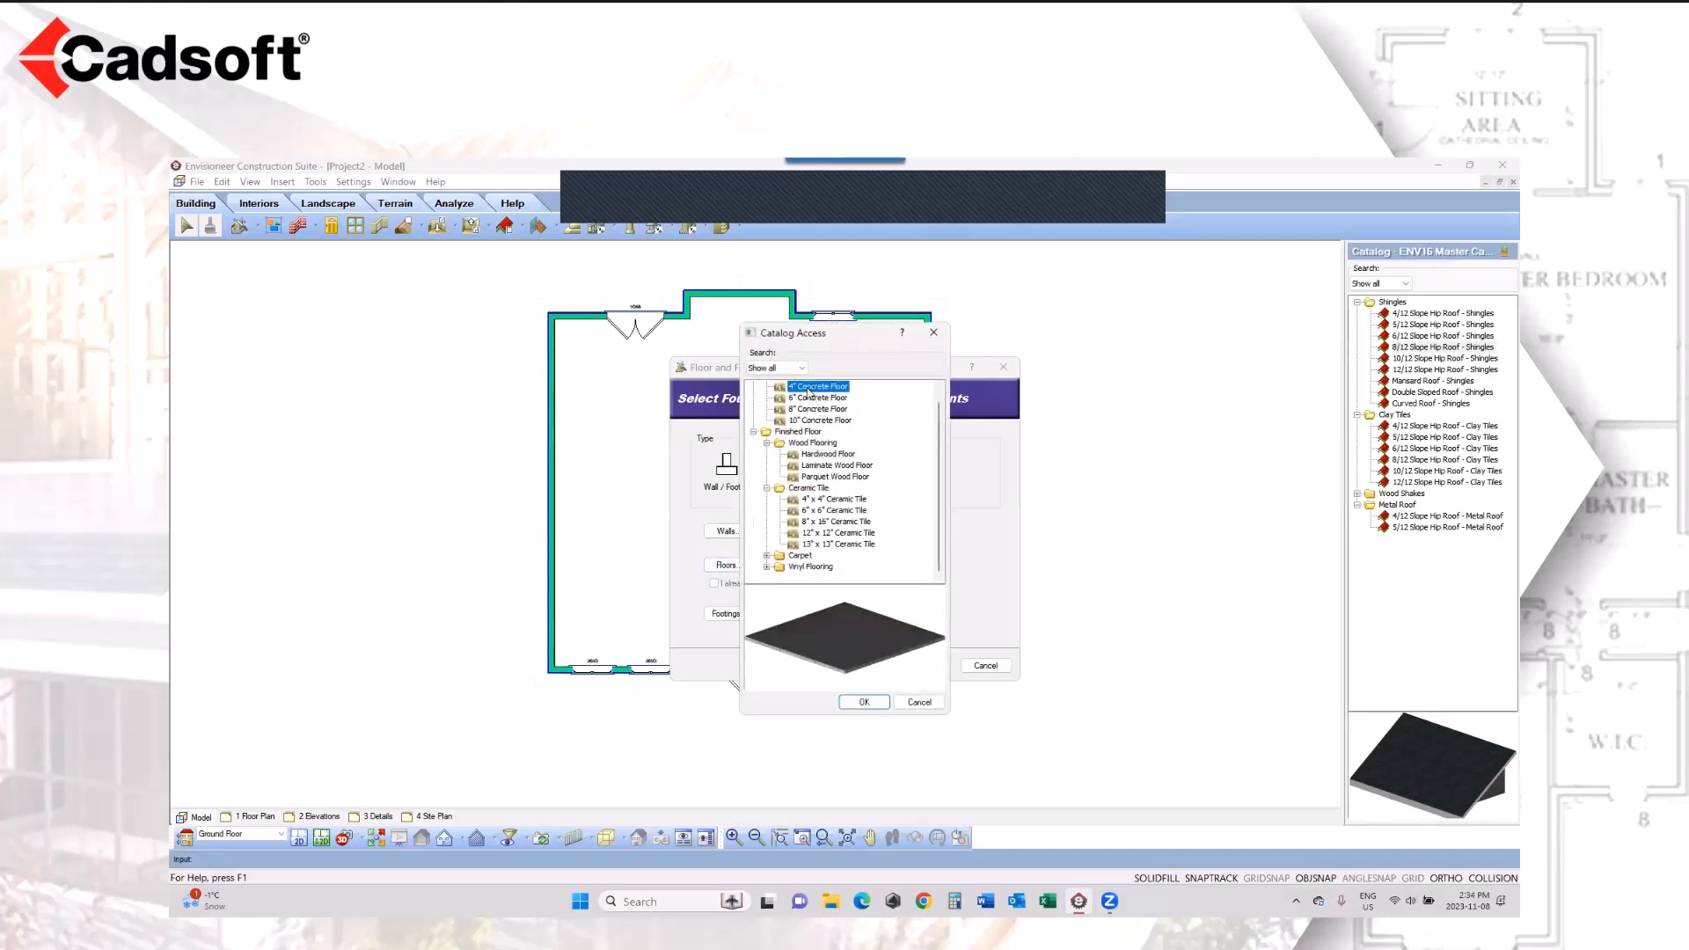
{"action": "scroll", "coordinate": [810, 390], "scroll_direction": "up", "scroll_amount": 1}
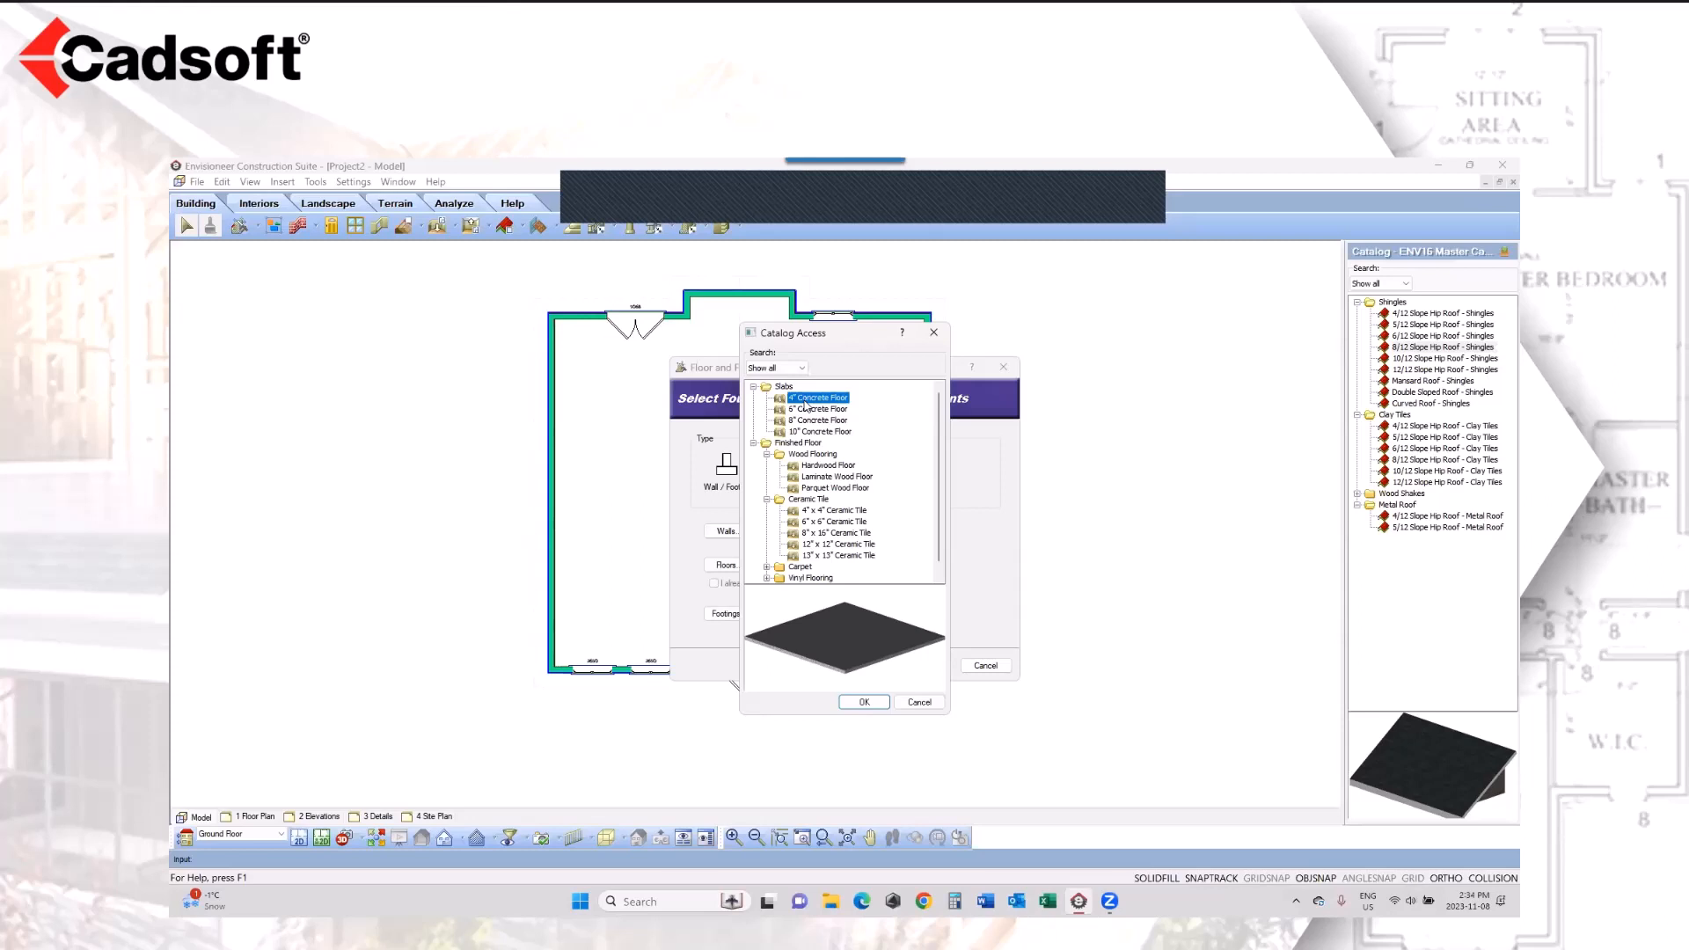
{"action": "left_click", "coordinate": [850, 703]}
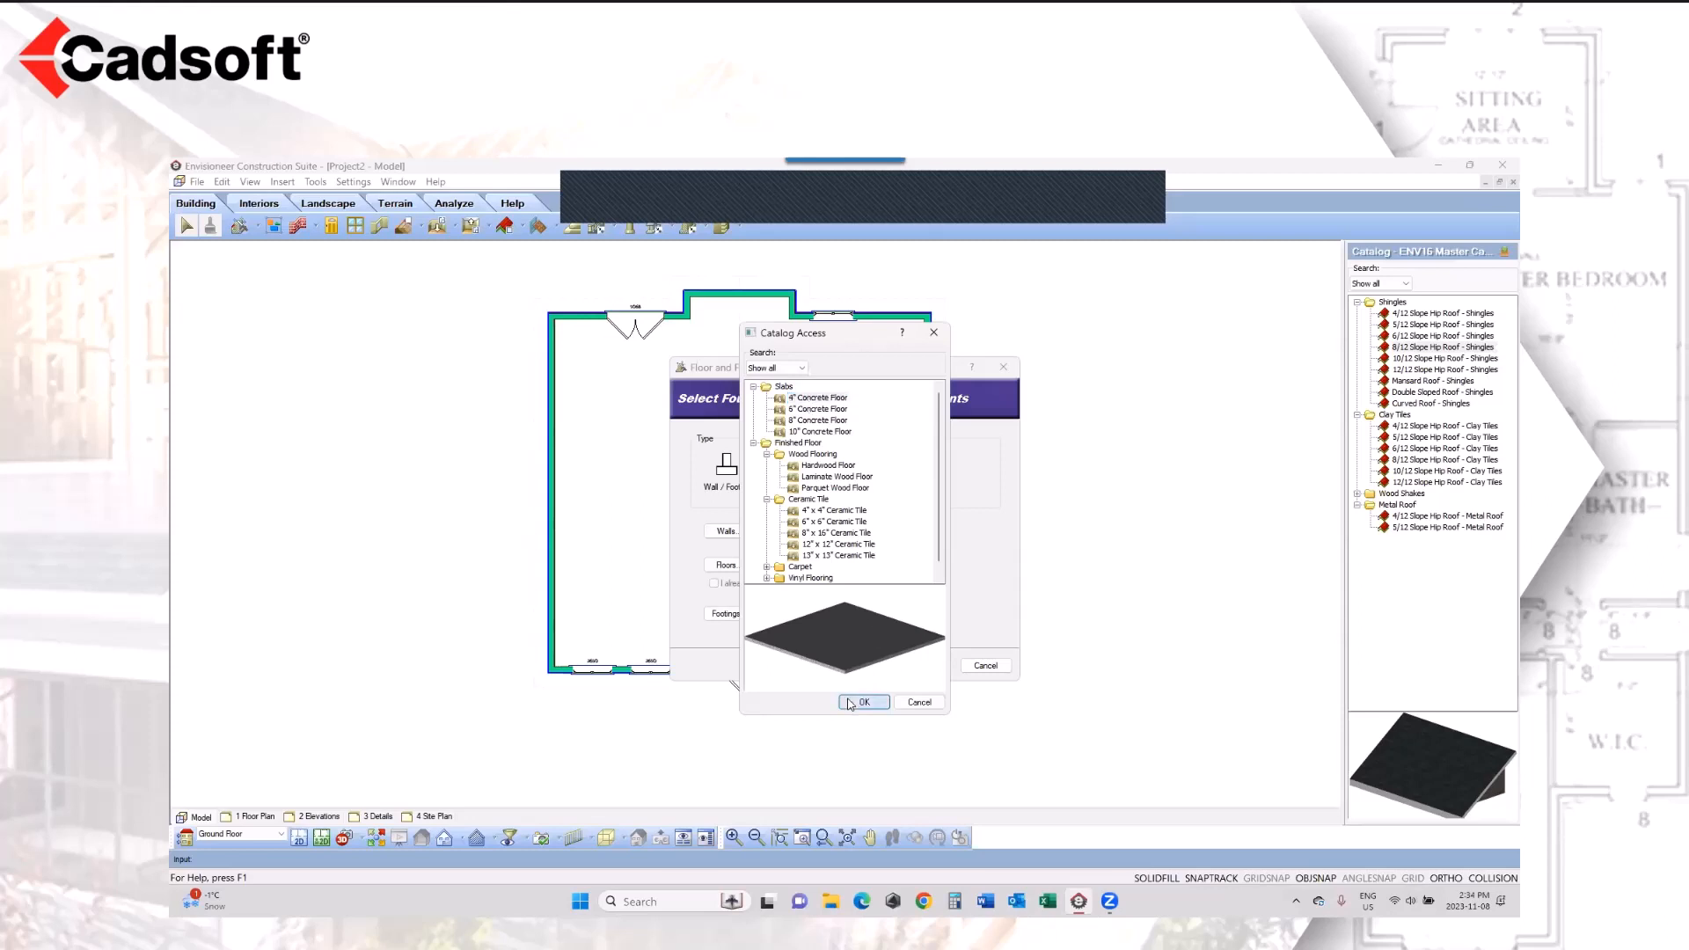
{"action": "left_click", "coordinate": [727, 613]}
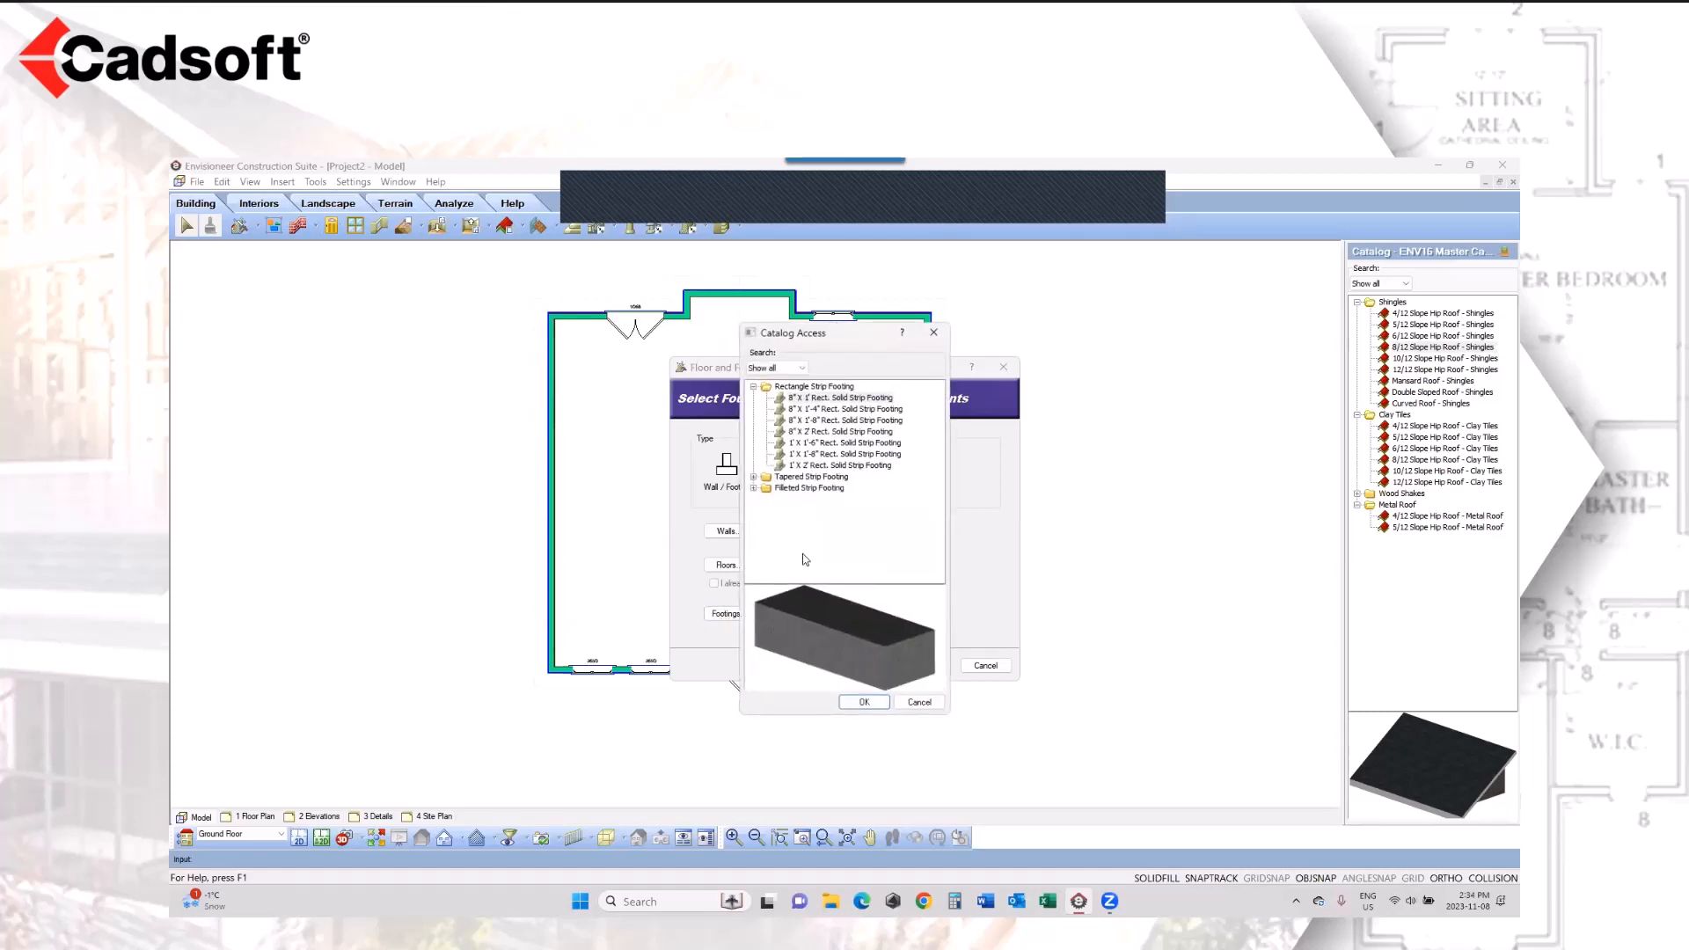
{"action": "left_click", "coordinate": [827, 465]}
{"action": "left_click", "coordinate": [864, 701]}
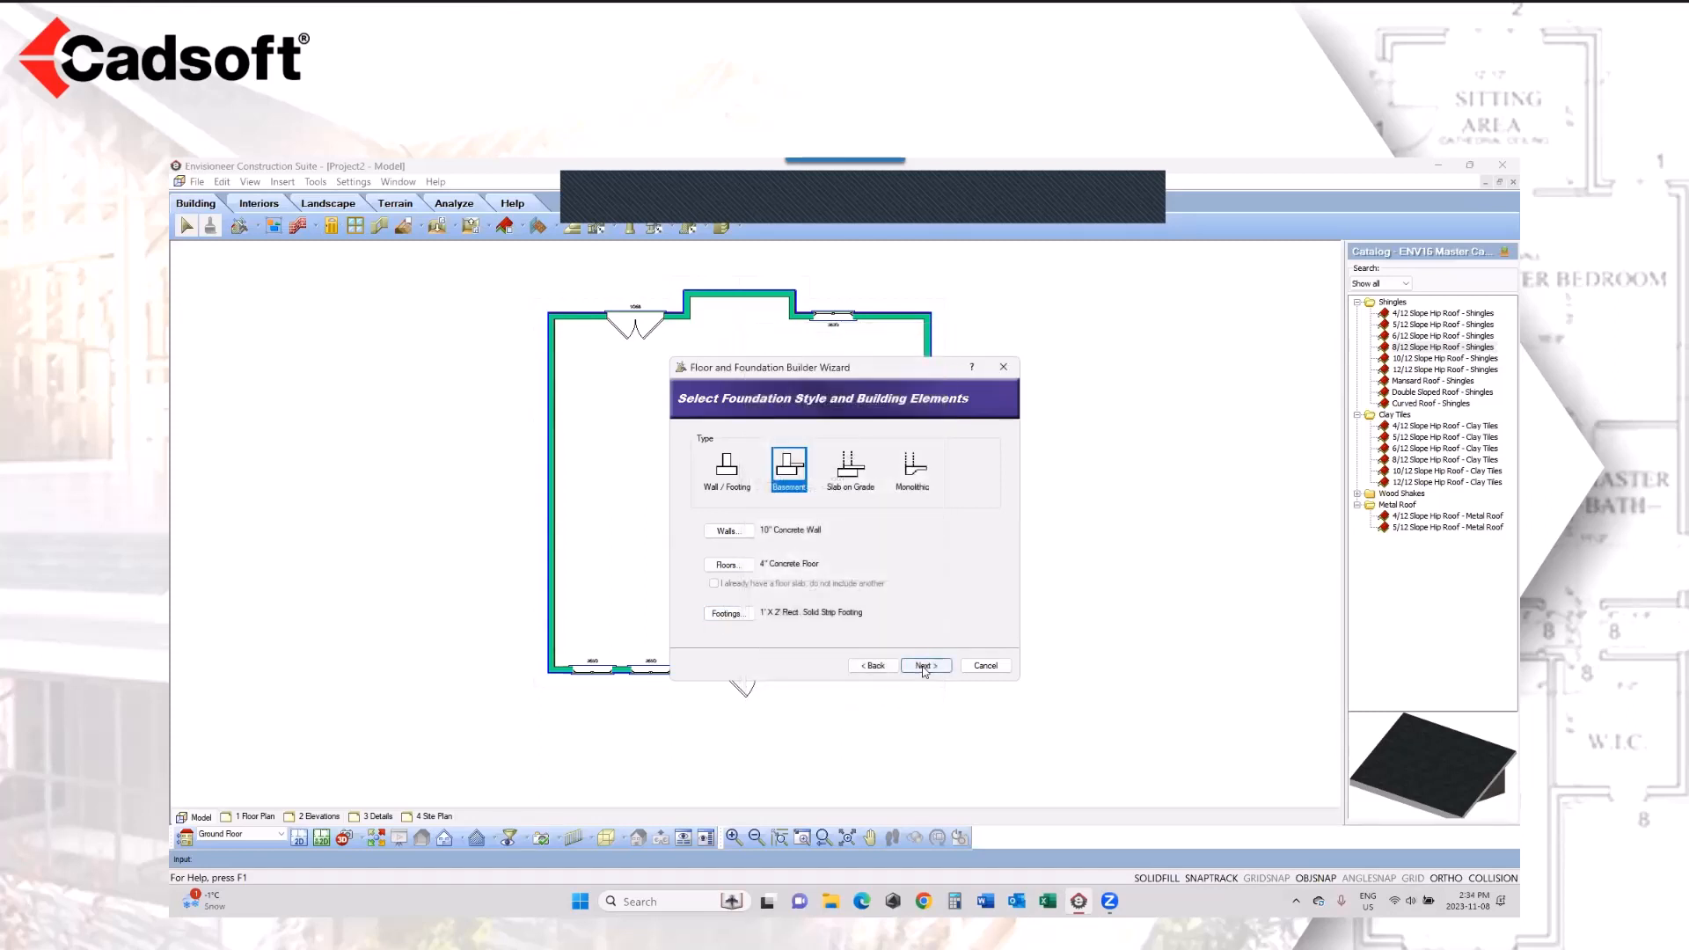
Step: Build the basement foundation with the wizard's default element positions and make Foundation the current location
{"action": "left_click", "coordinate": [924, 669]}
{"action": "mouse_move", "coordinate": [769, 553]}
{"action": "left_mouse_down"}
{"action": "mouse_move", "coordinate": [744, 537]}
{"action": "mouse_move", "coordinate": [761, 536]}
{"action": "left_mouse_up"}
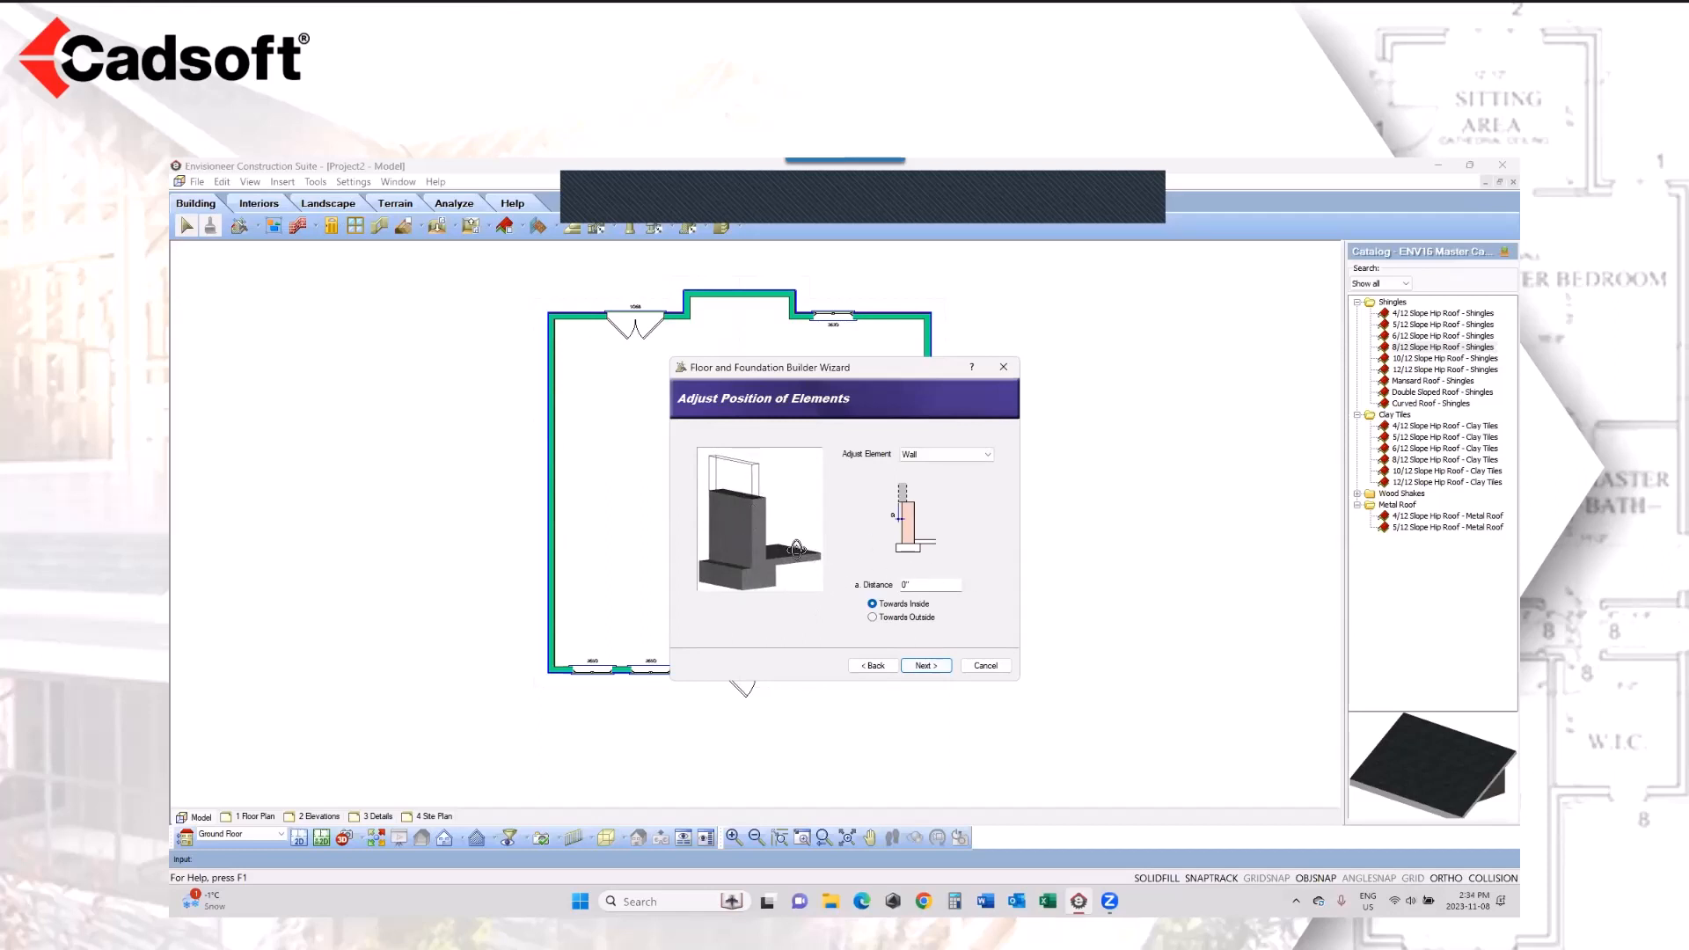
{"action": "left_click", "coordinate": [919, 666]}
{"action": "left_click", "coordinate": [919, 666]}
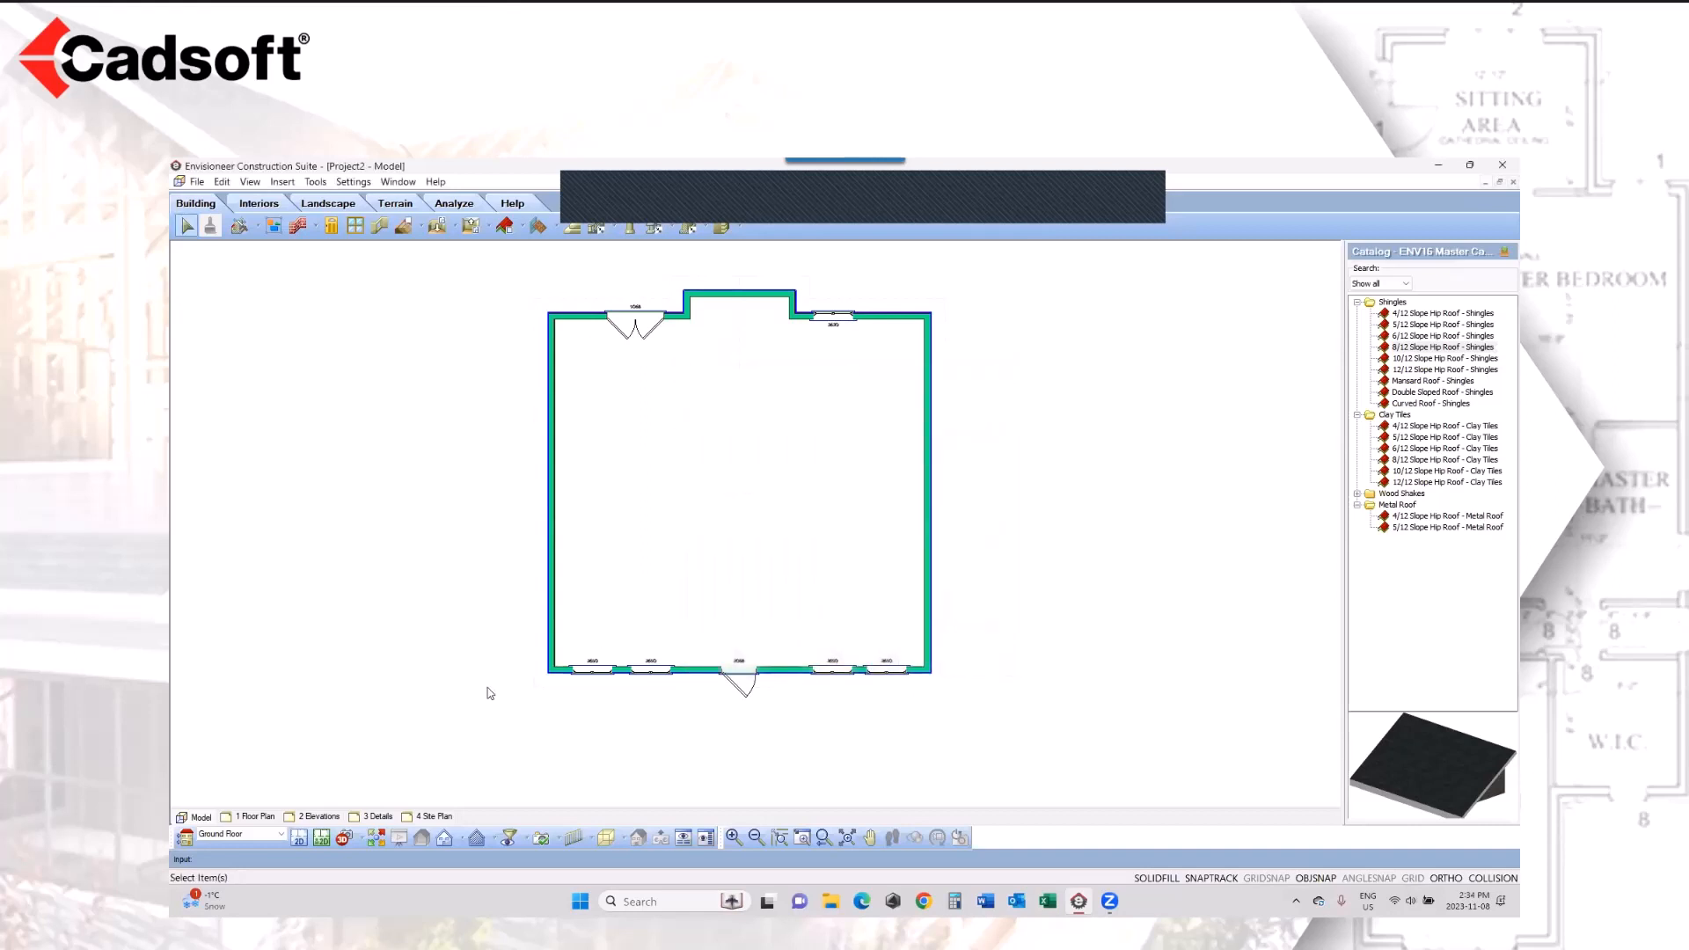
{"action": "left_click", "coordinate": [264, 834]}
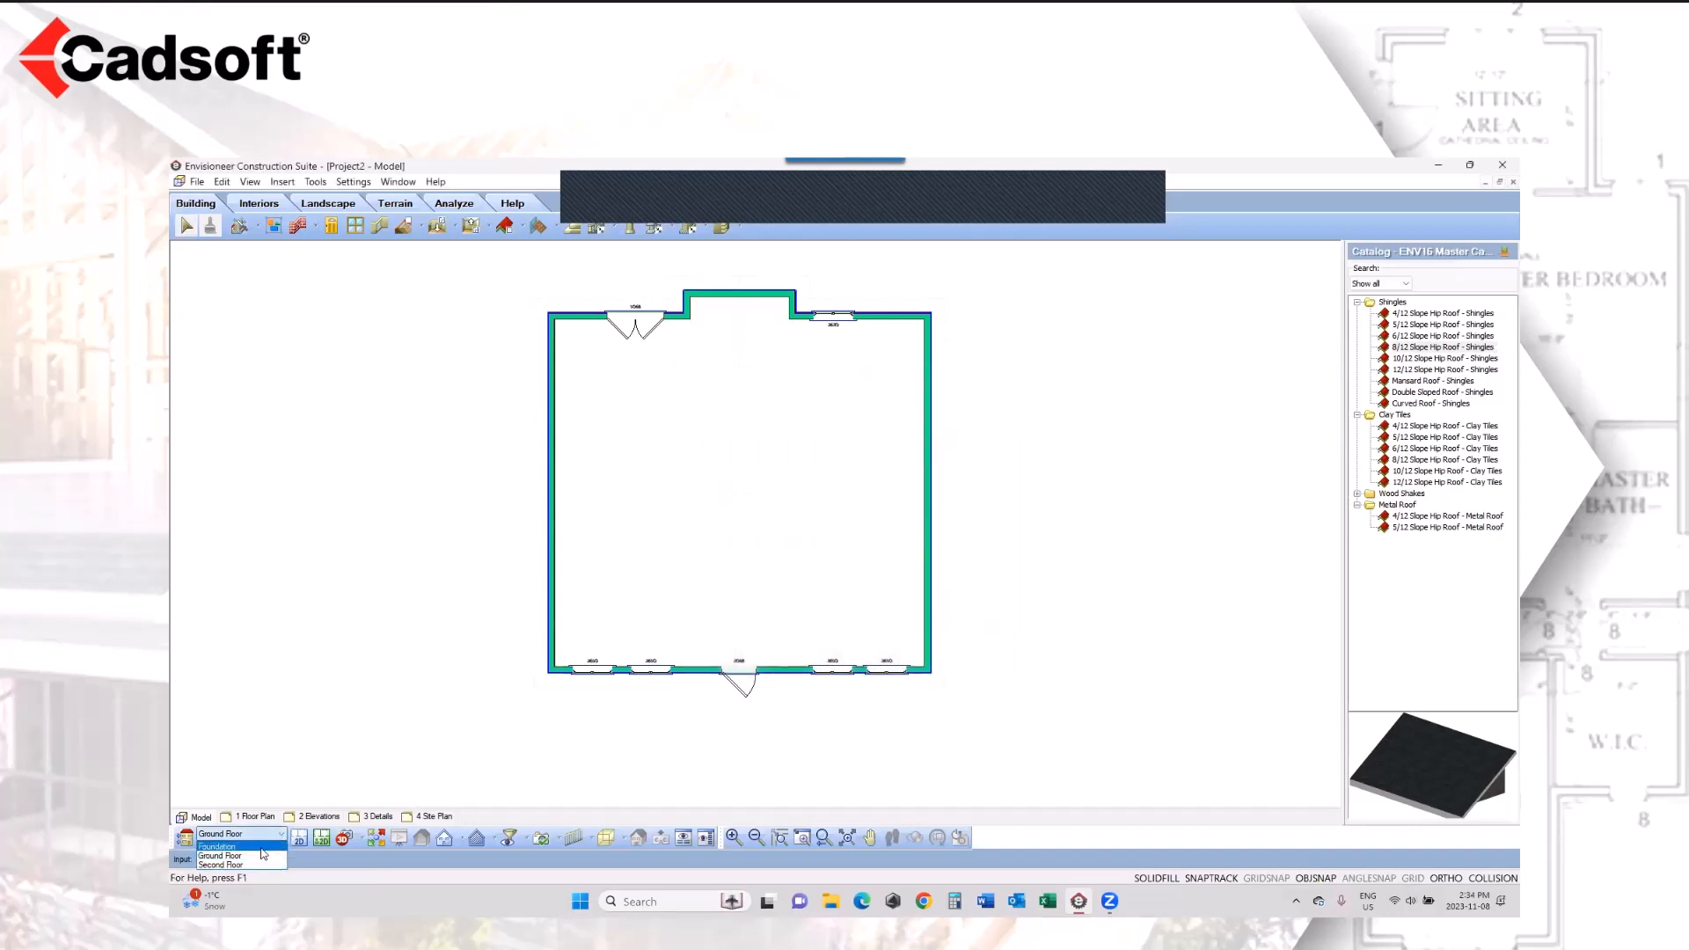
{"action": "left_click", "coordinate": [261, 848]}
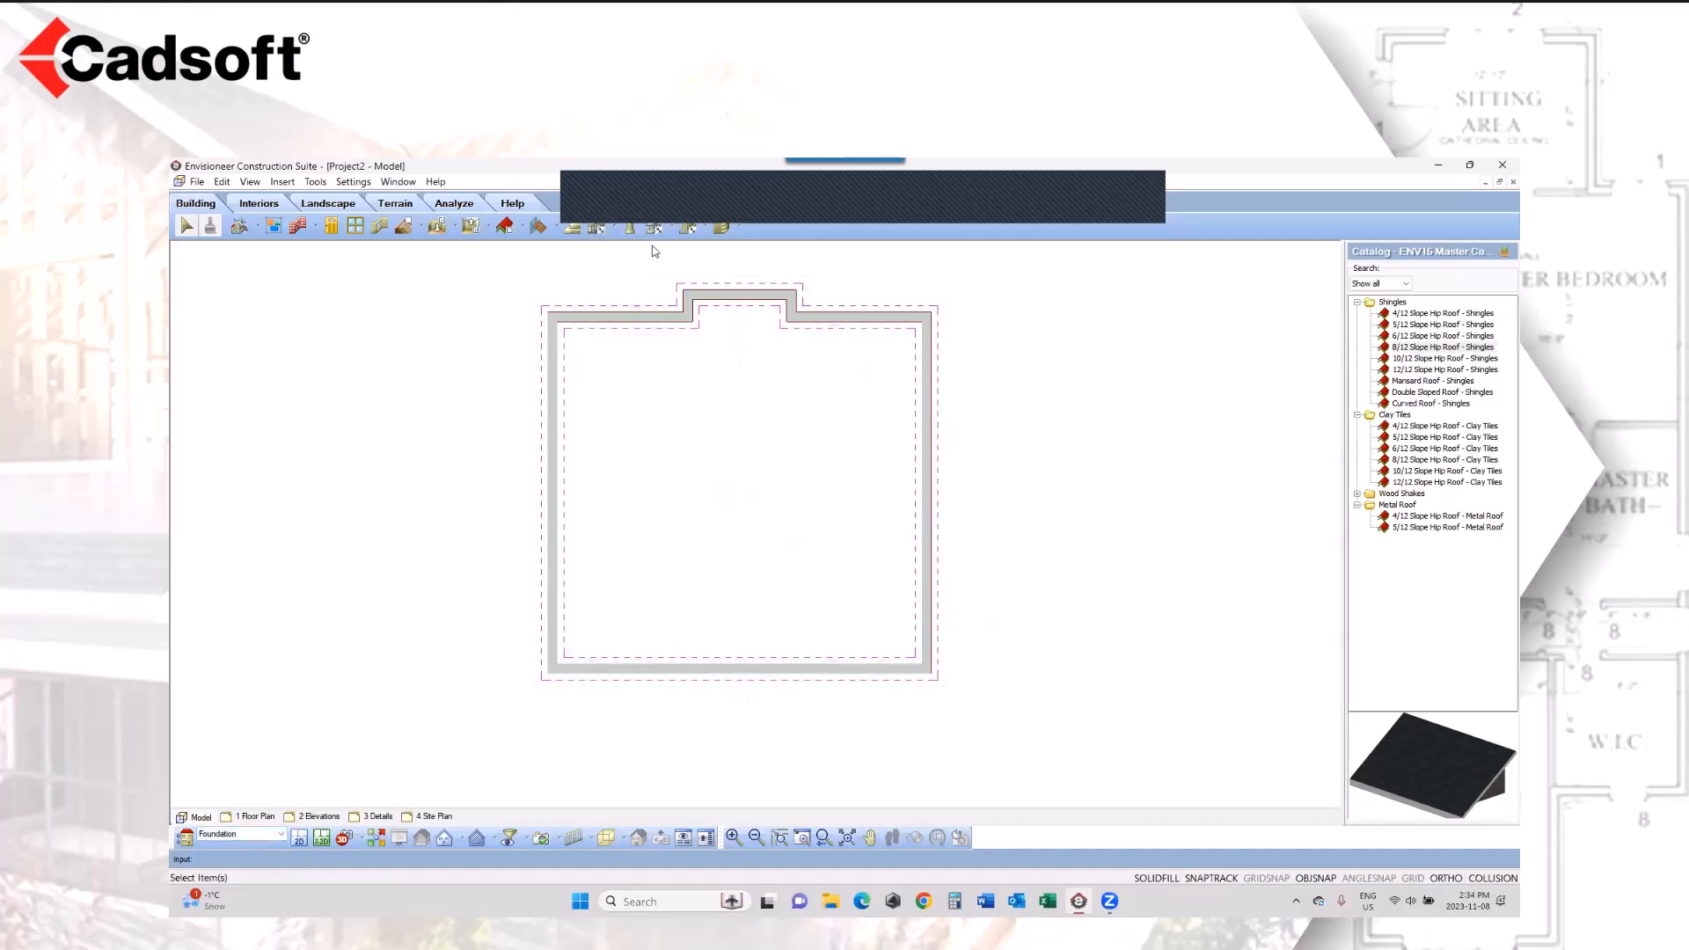
Step: Start an Advanced Members insertion and choose the 1 3/4" x 14" LSL from Beams and Headers as the member
{"action": "left_click", "coordinate": [674, 229]}
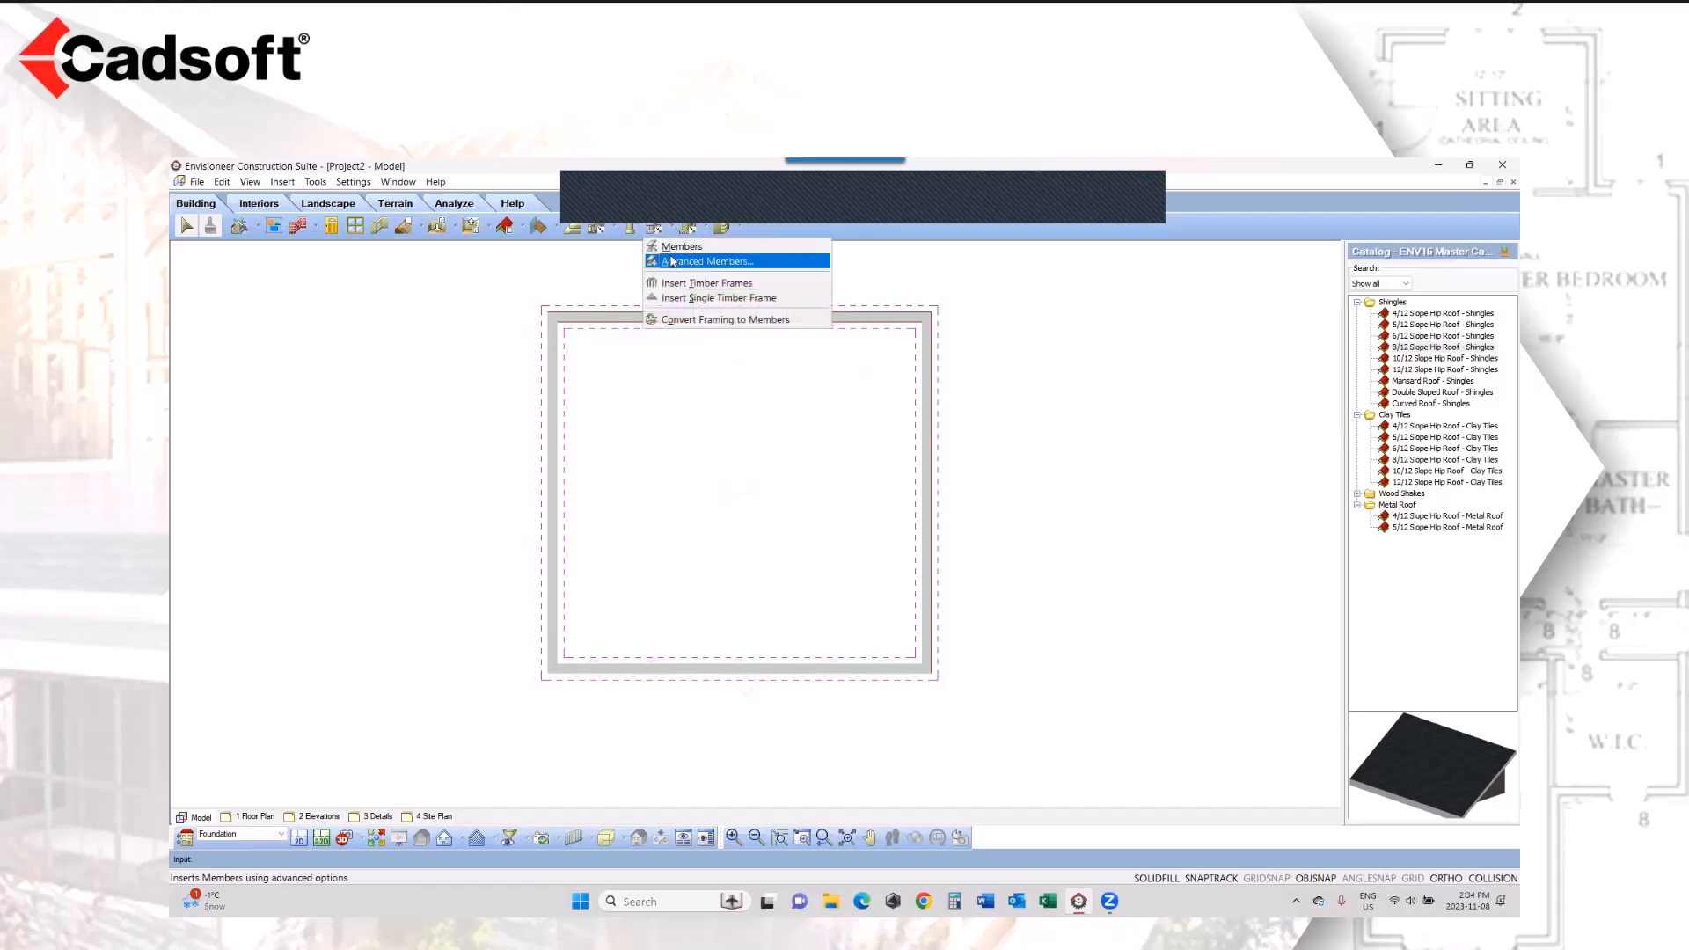
{"action": "left_click", "coordinate": [674, 260]}
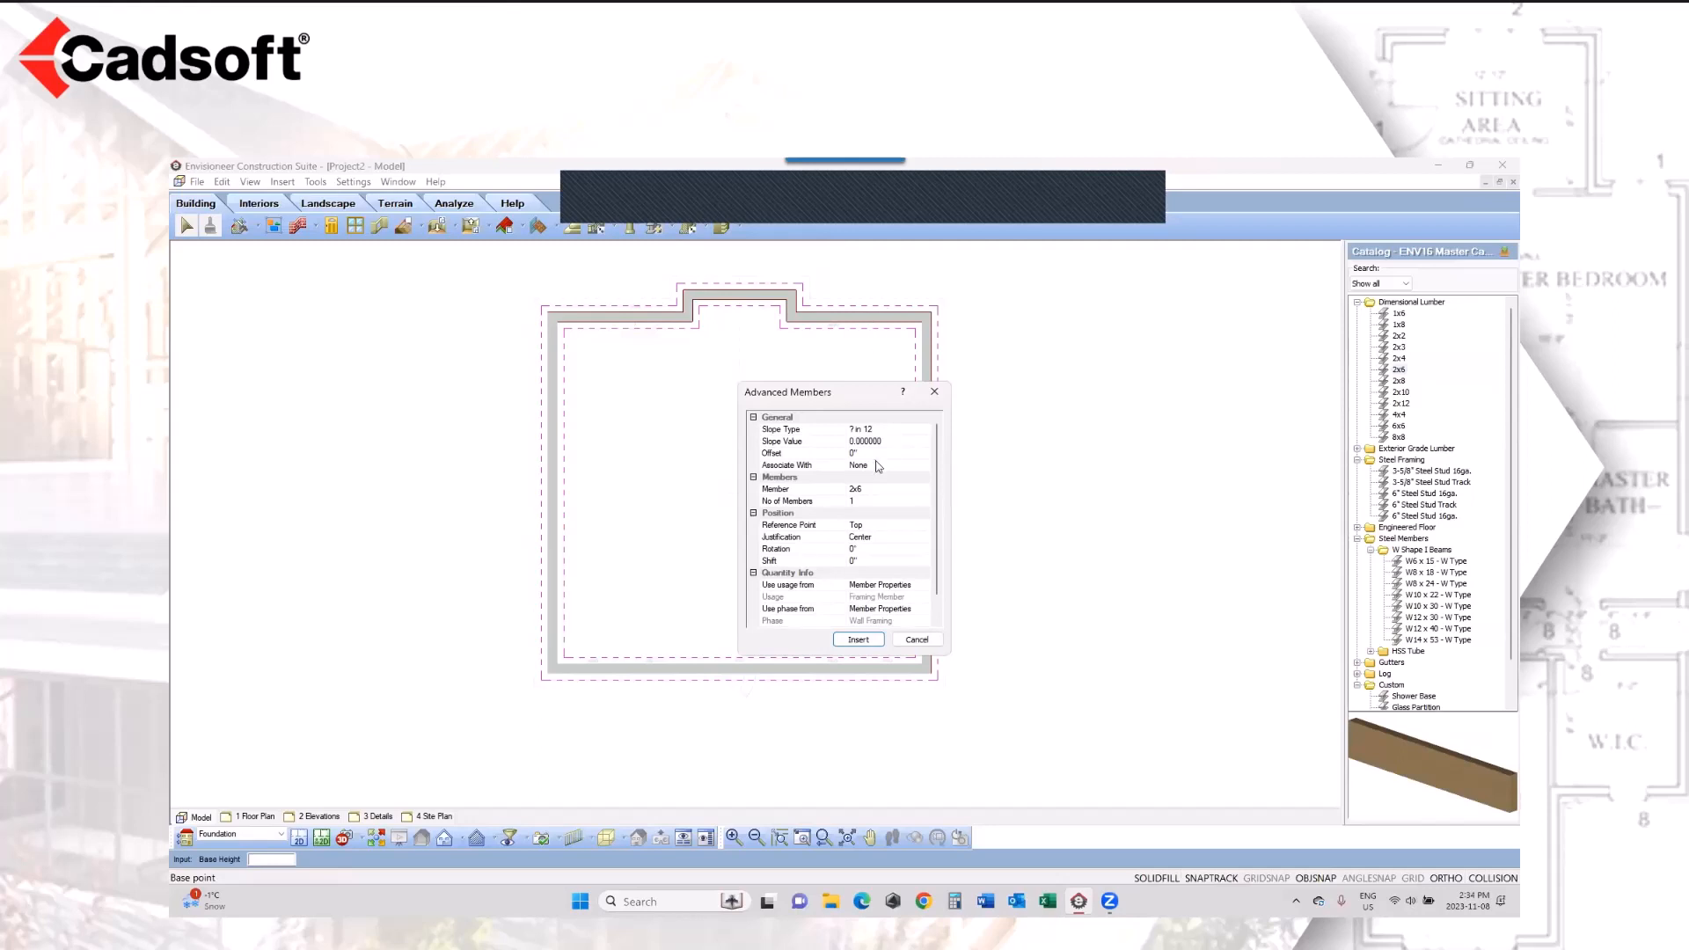
{"action": "left_click", "coordinate": [880, 488]}
{"action": "left_click", "coordinate": [925, 490]}
{"action": "left_click_drag", "start_coordinate": [939, 444], "coordinate": [929, 490]}
{"action": "left_click", "coordinate": [754, 465]}
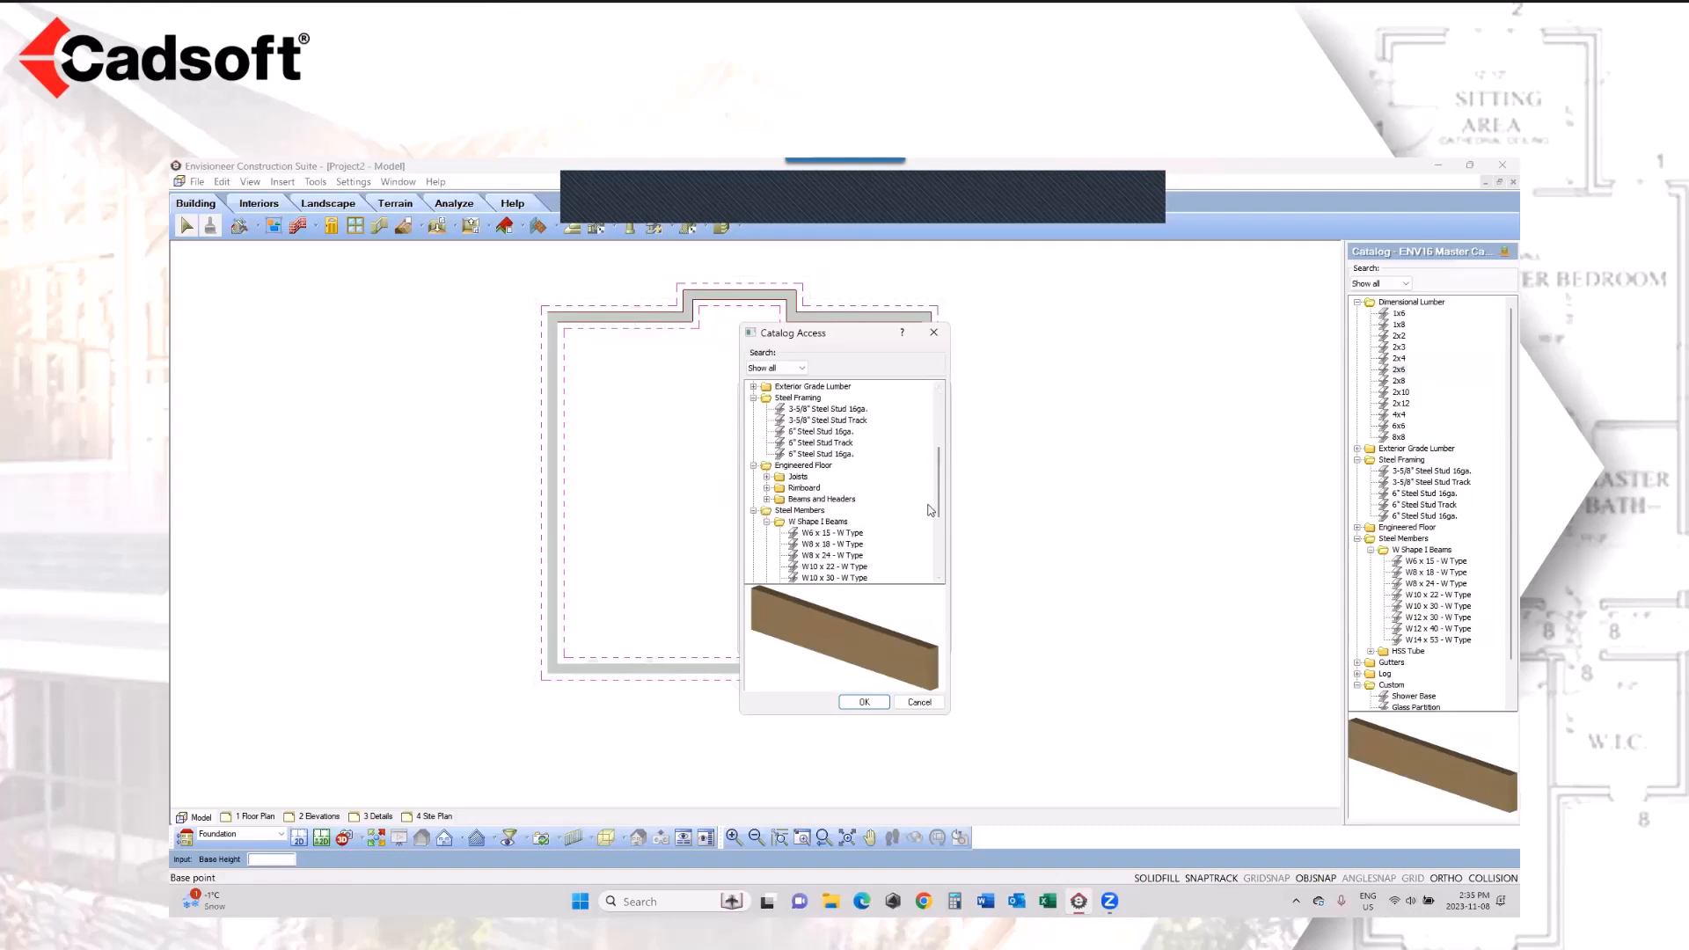
{"action": "left_click", "coordinate": [767, 499]}
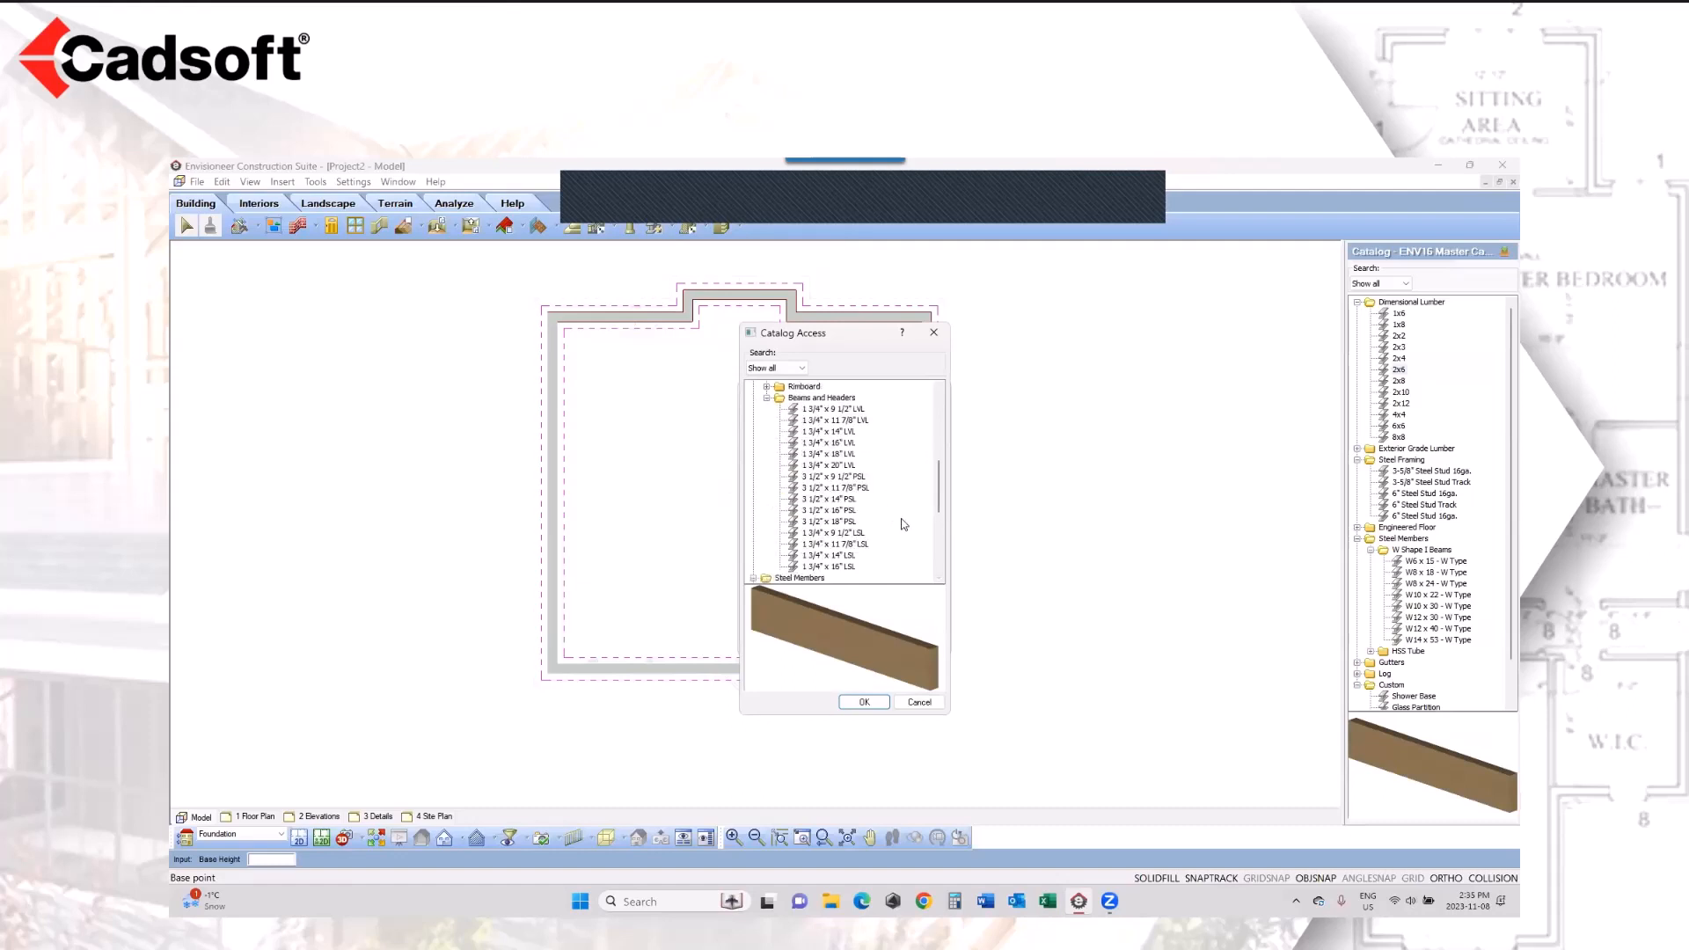
{"action": "left_click", "coordinate": [844, 555]}
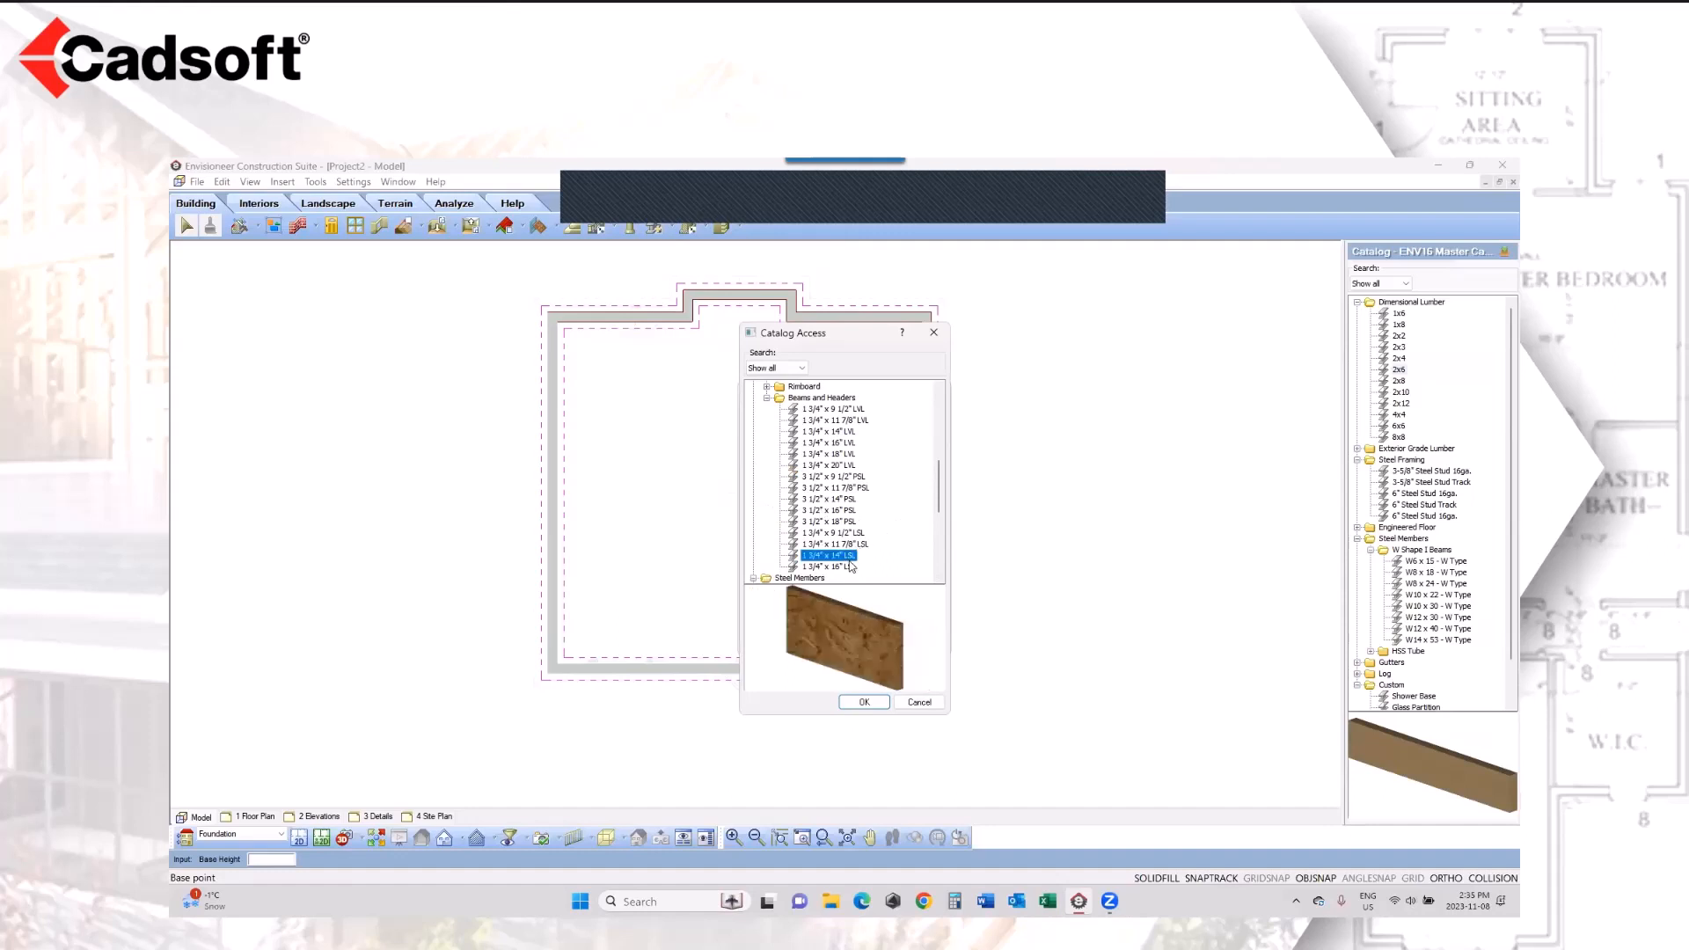
{"action": "left_click", "coordinate": [865, 702]}
Step: Set the beam's number of members to 3 and its offset to 8, and begin inserting it
{"action": "left_click", "coordinate": [924, 502]}
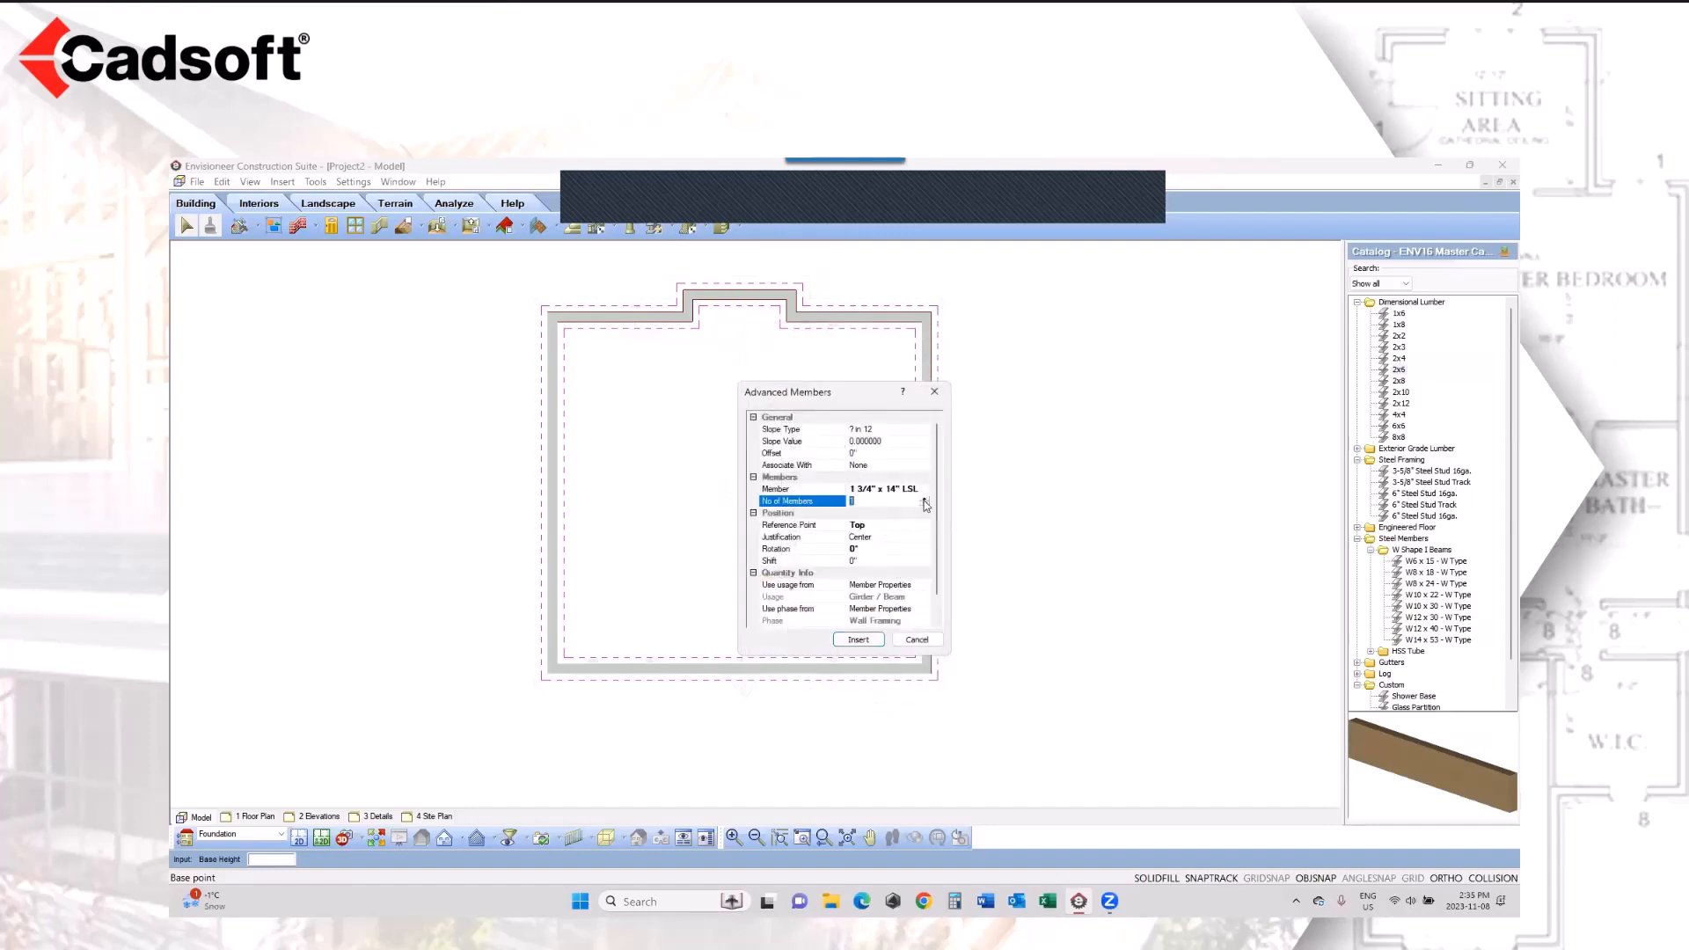
{"action": "left_click", "coordinate": [924, 499]}
{"action": "left_click", "coordinate": [874, 454]}
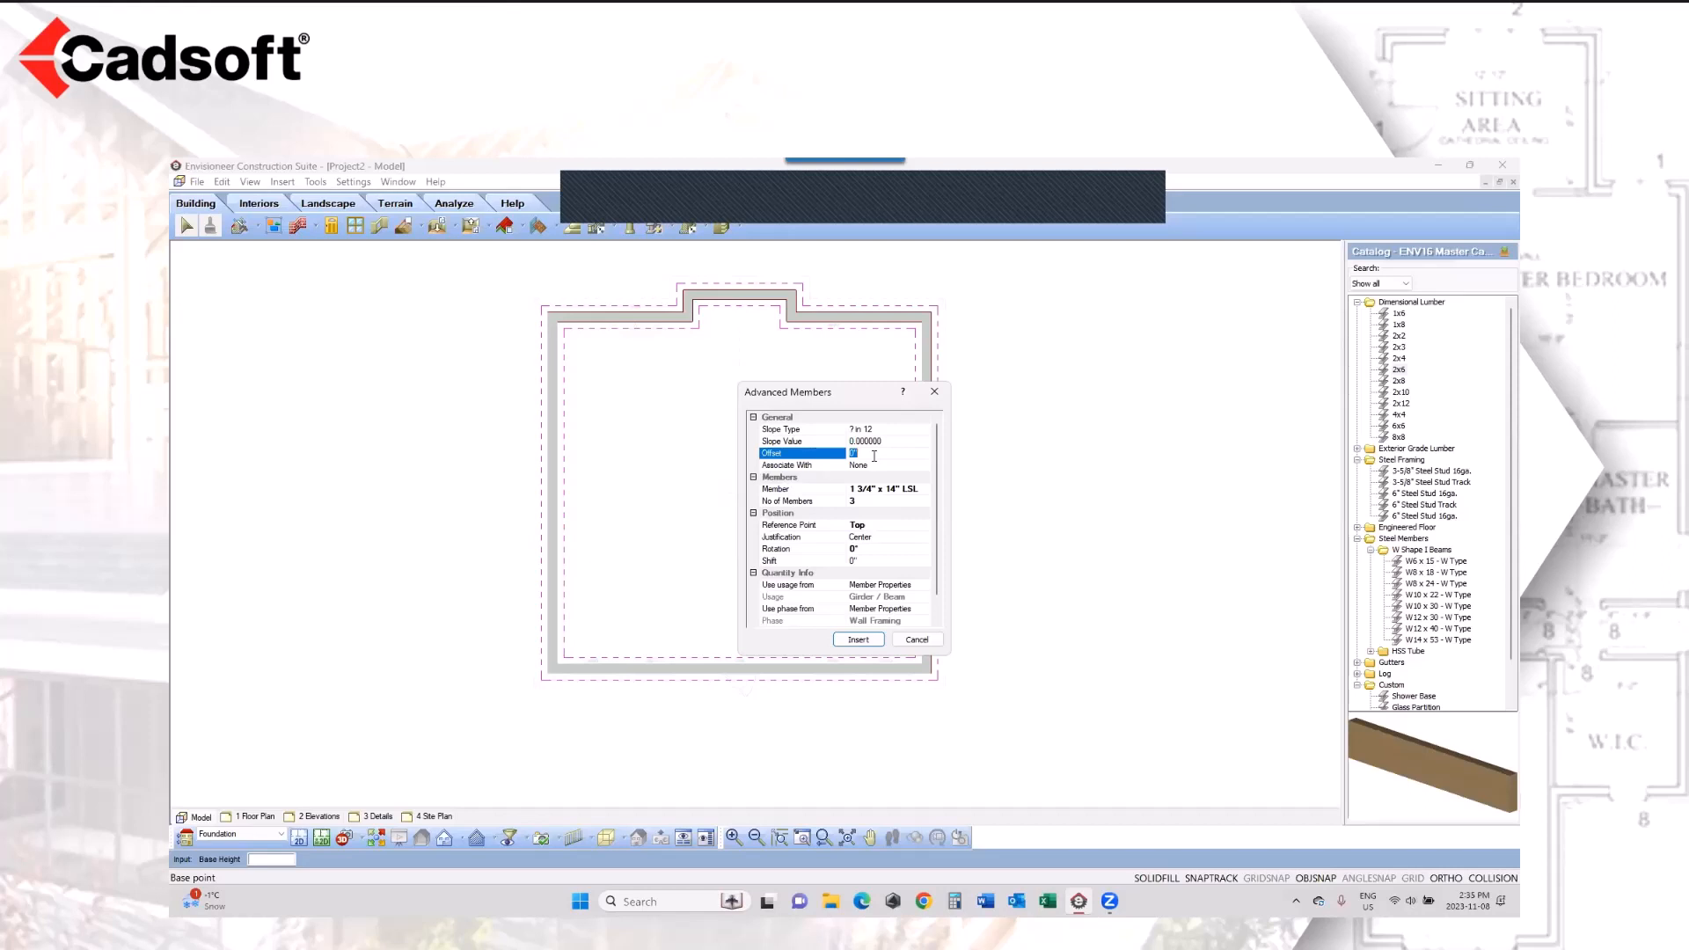
{"action": "type", "text": "8"}
{"action": "left_click", "coordinate": [858, 639]}
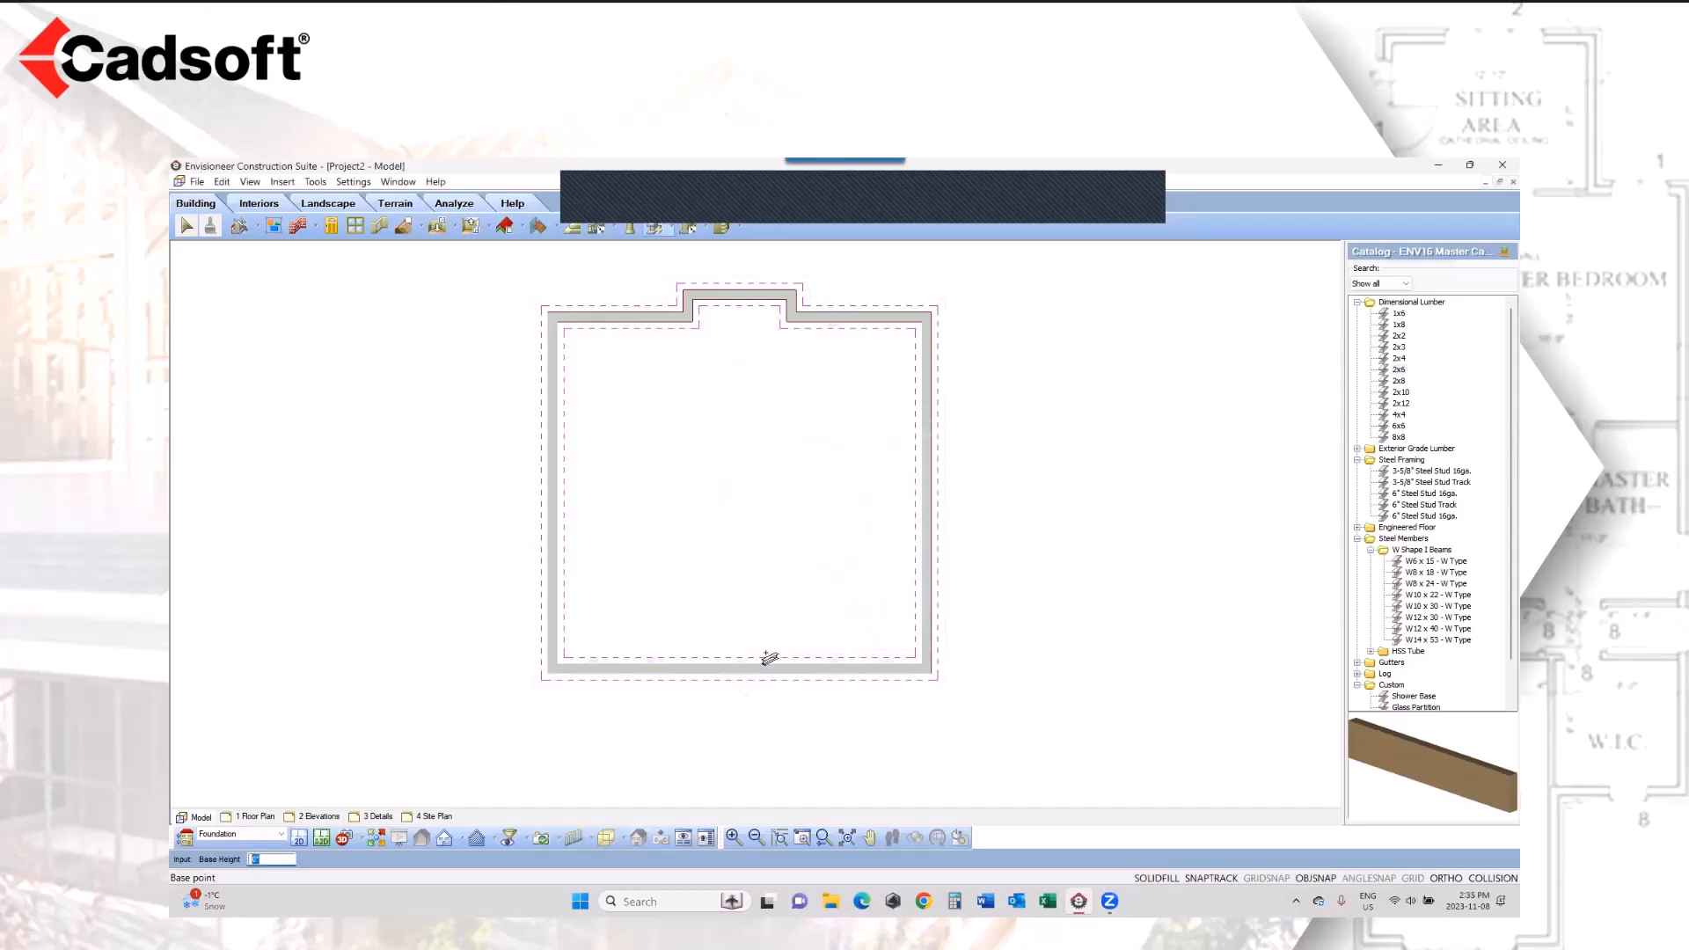
Step: Place the beam about 33'-2" long from the middle of the front foundation wall to the rear bump-out wall
{"action": "left_click", "coordinate": [745, 672]}
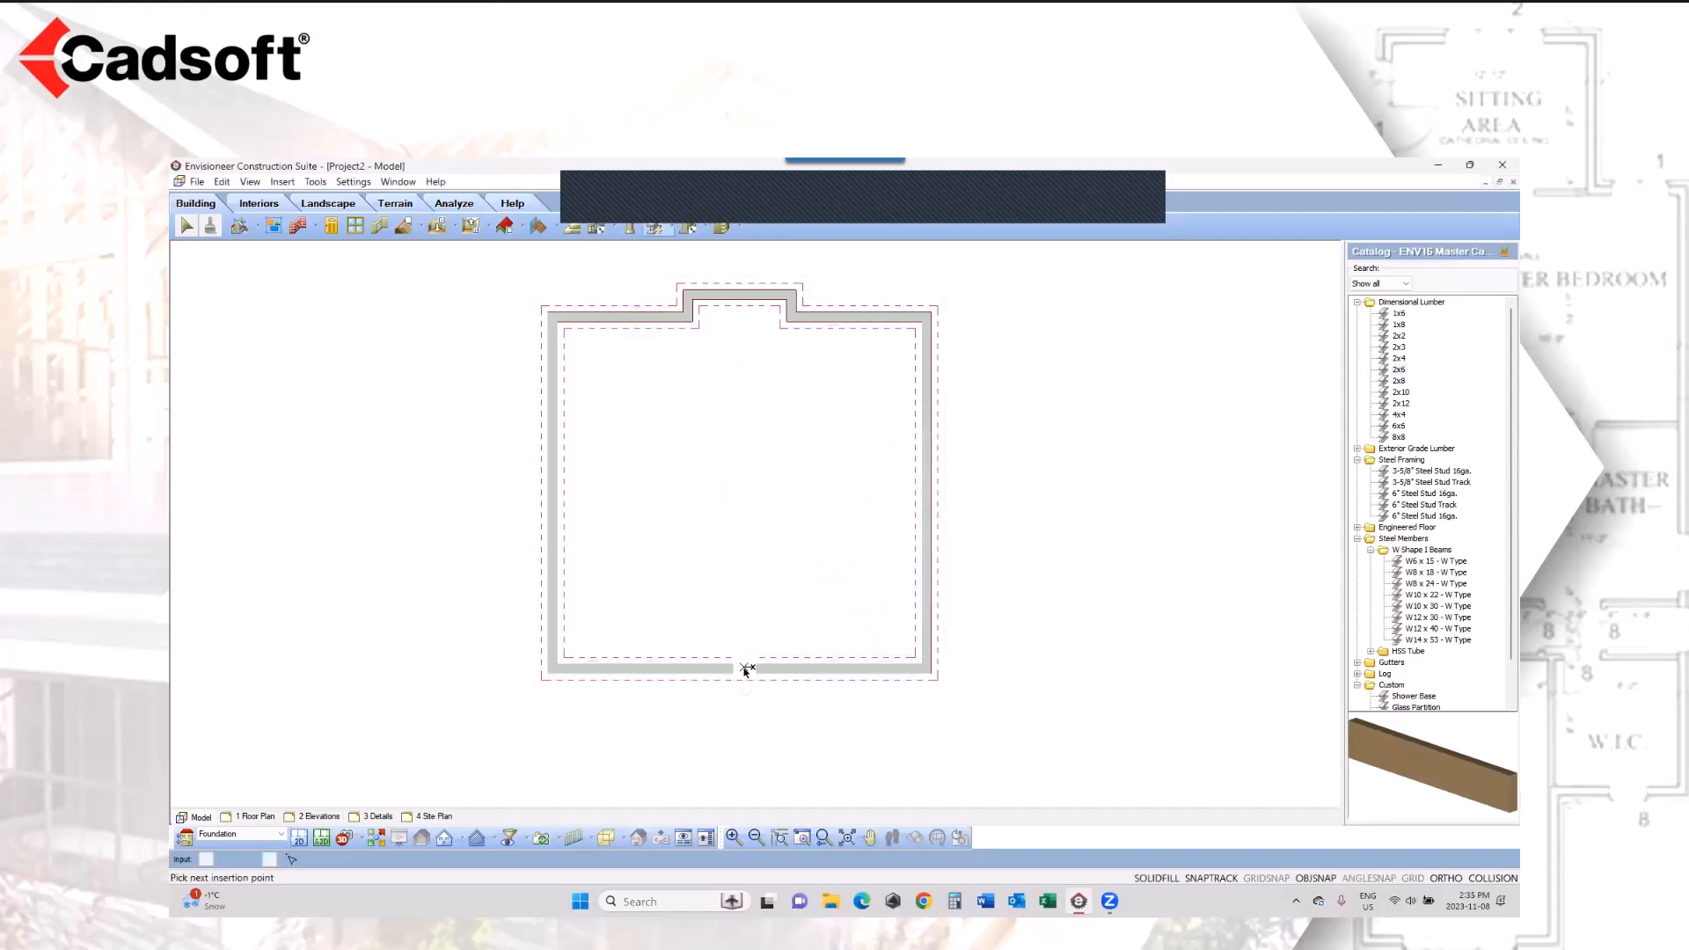
{"action": "left_click", "coordinate": [745, 296]}
{"action": "right_click", "coordinate": [745, 296]}
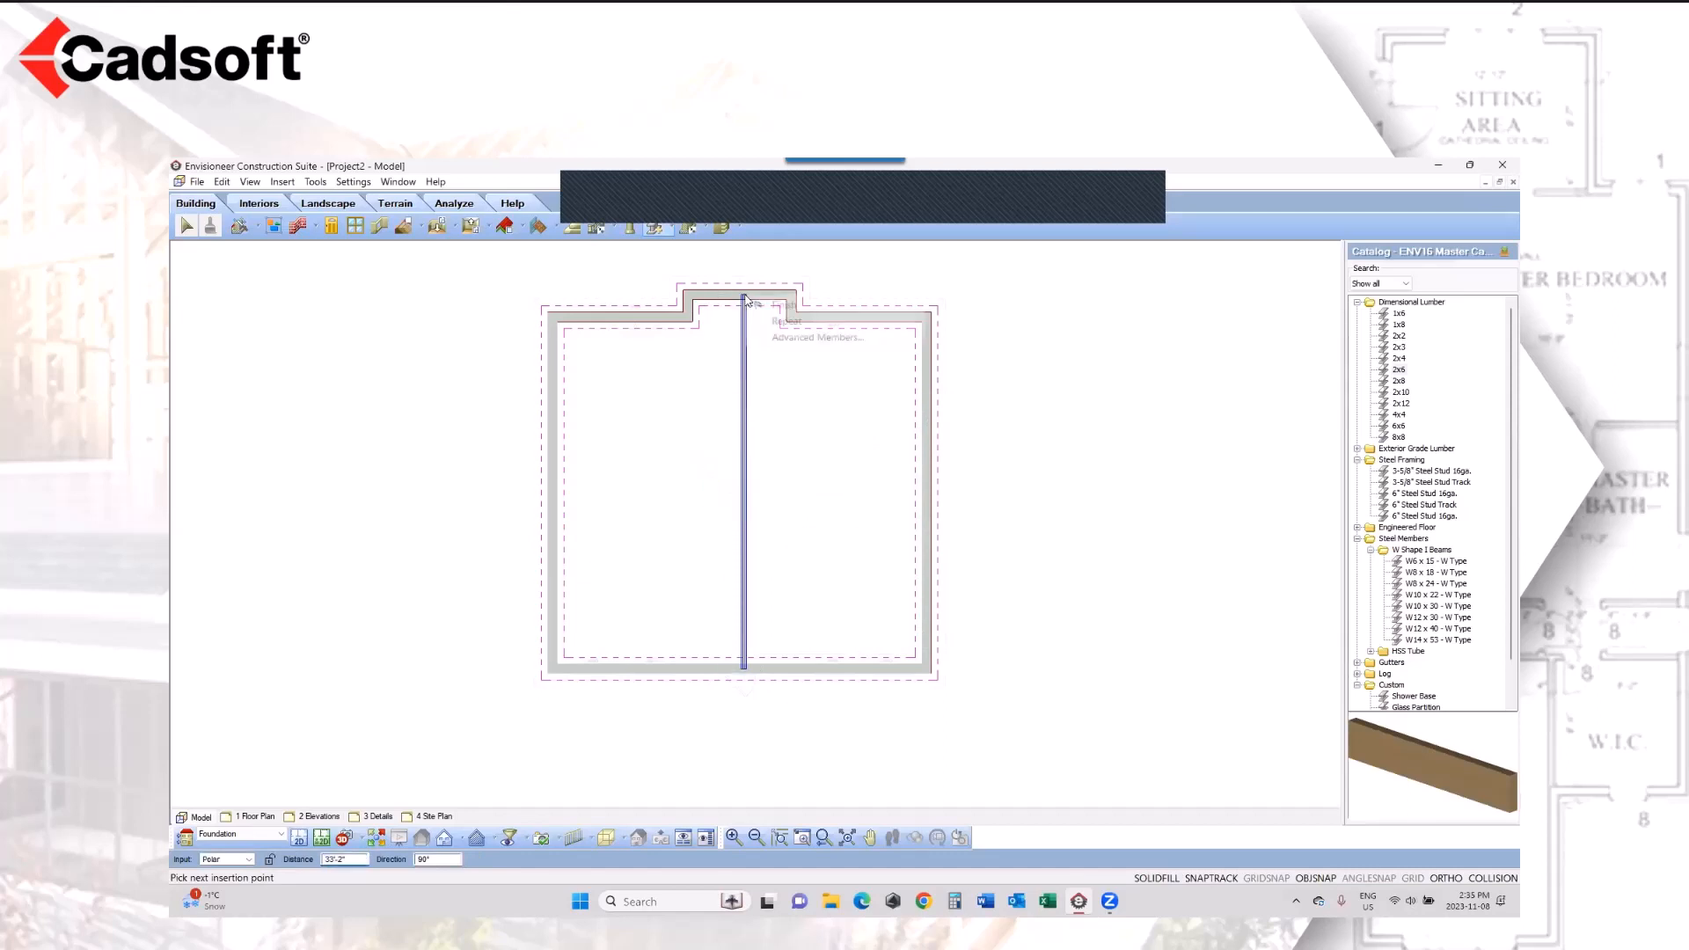
Step: Finish the beam insertion and generate the project estimate, enlarging its window and narrowing the item code column
{"action": "left_click", "coordinate": [783, 308]}
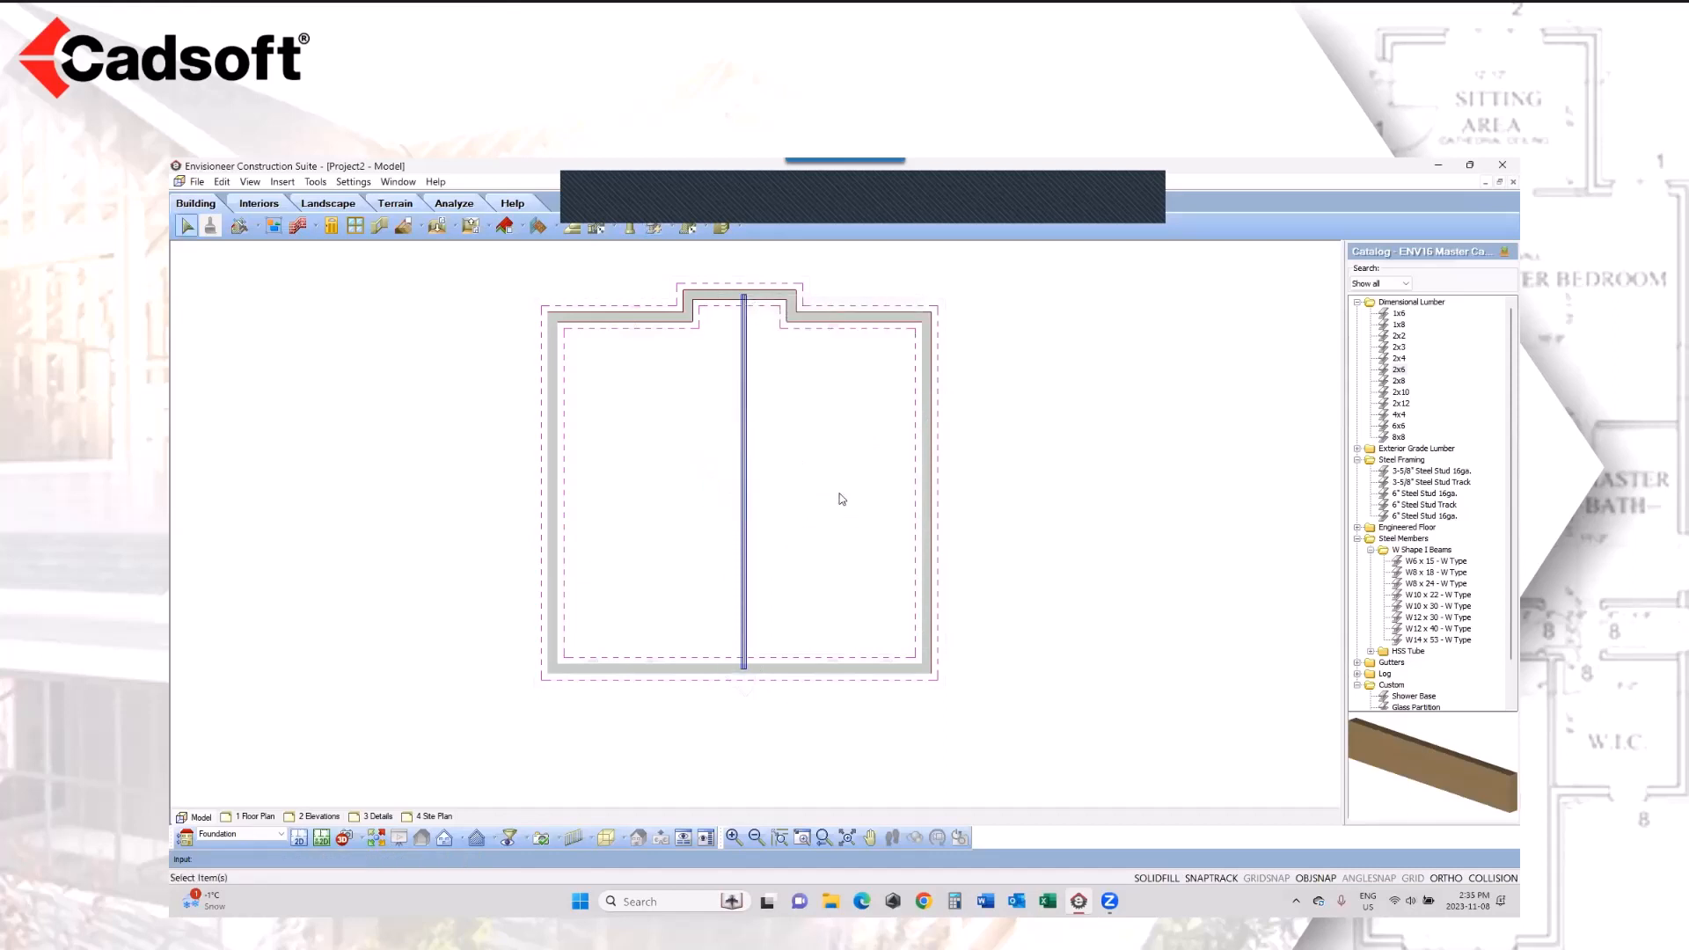
{"action": "left_click", "coordinate": [314, 182]}
{"action": "mouse_move", "coordinate": [335, 255]}
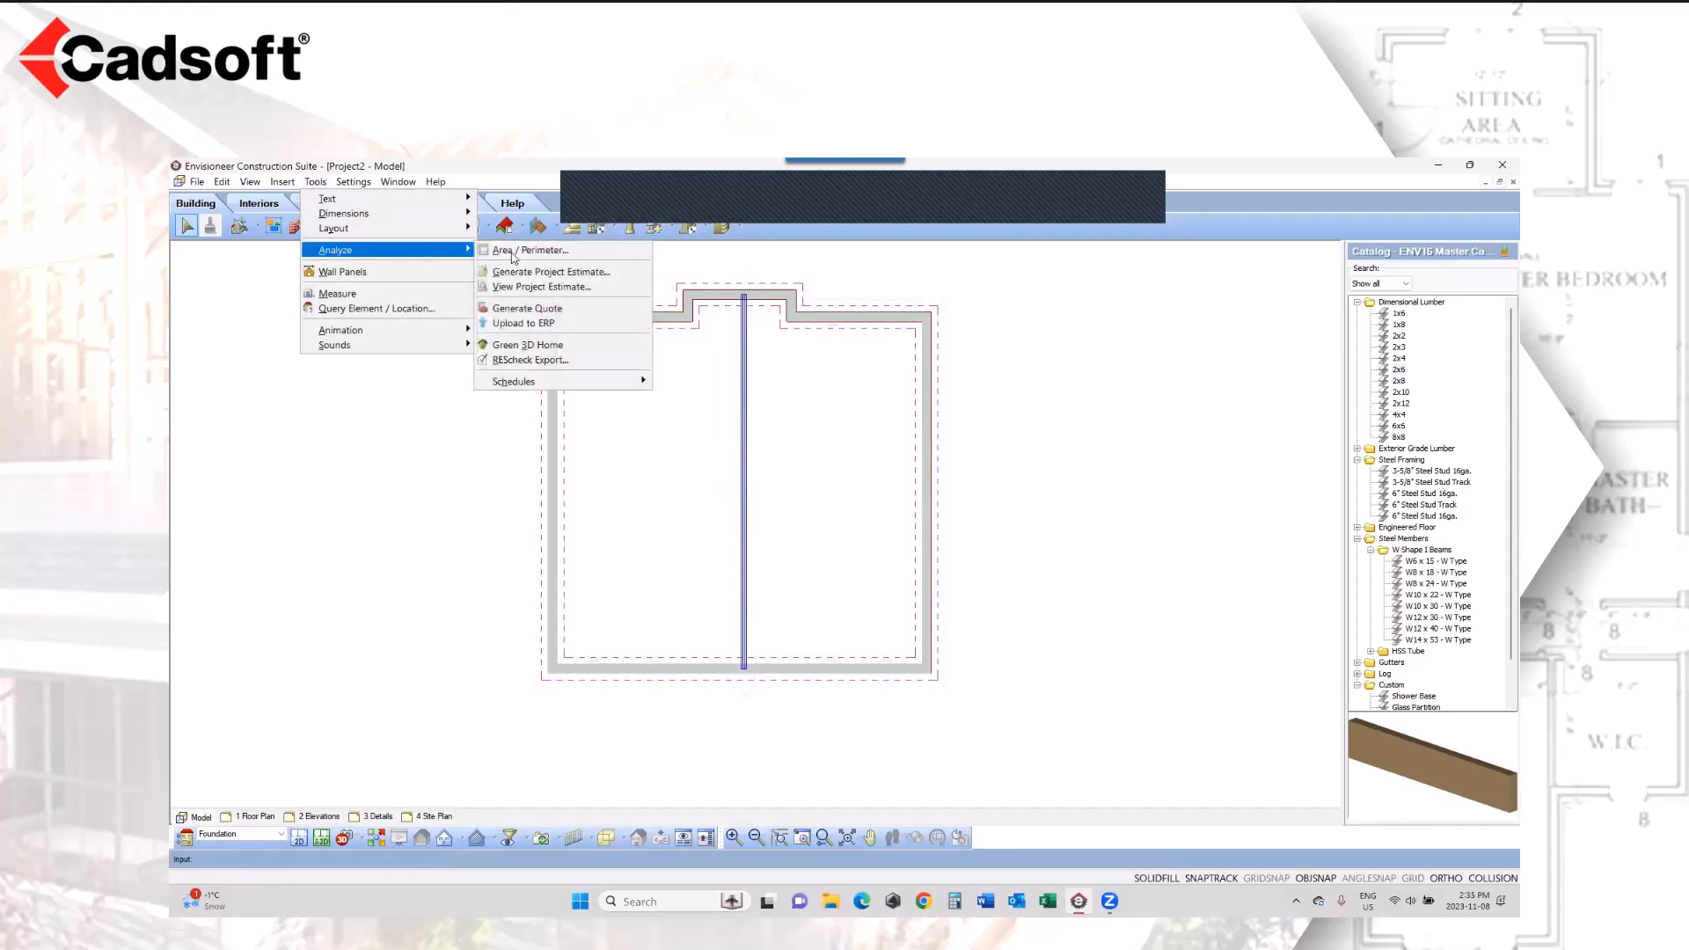
{"action": "left_click", "coordinate": [559, 275]}
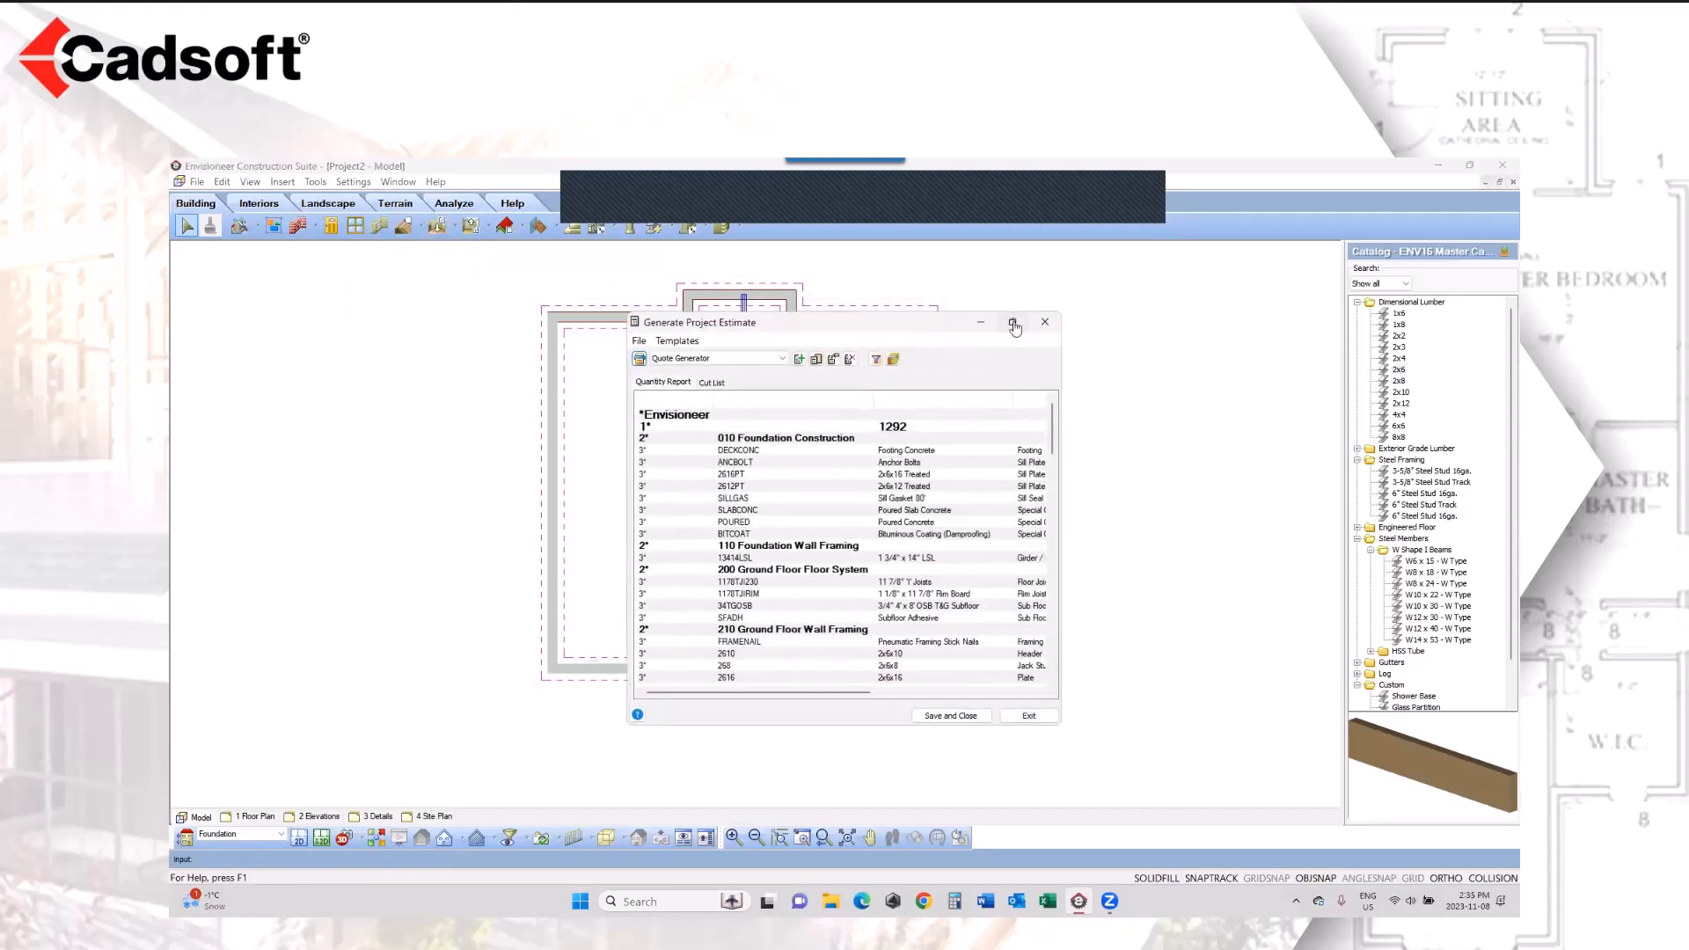
{"action": "left_click", "coordinate": [1012, 322]}
{"action": "left_click_drag", "start_coordinate": [1048, 241], "coordinate": [618, 241]}
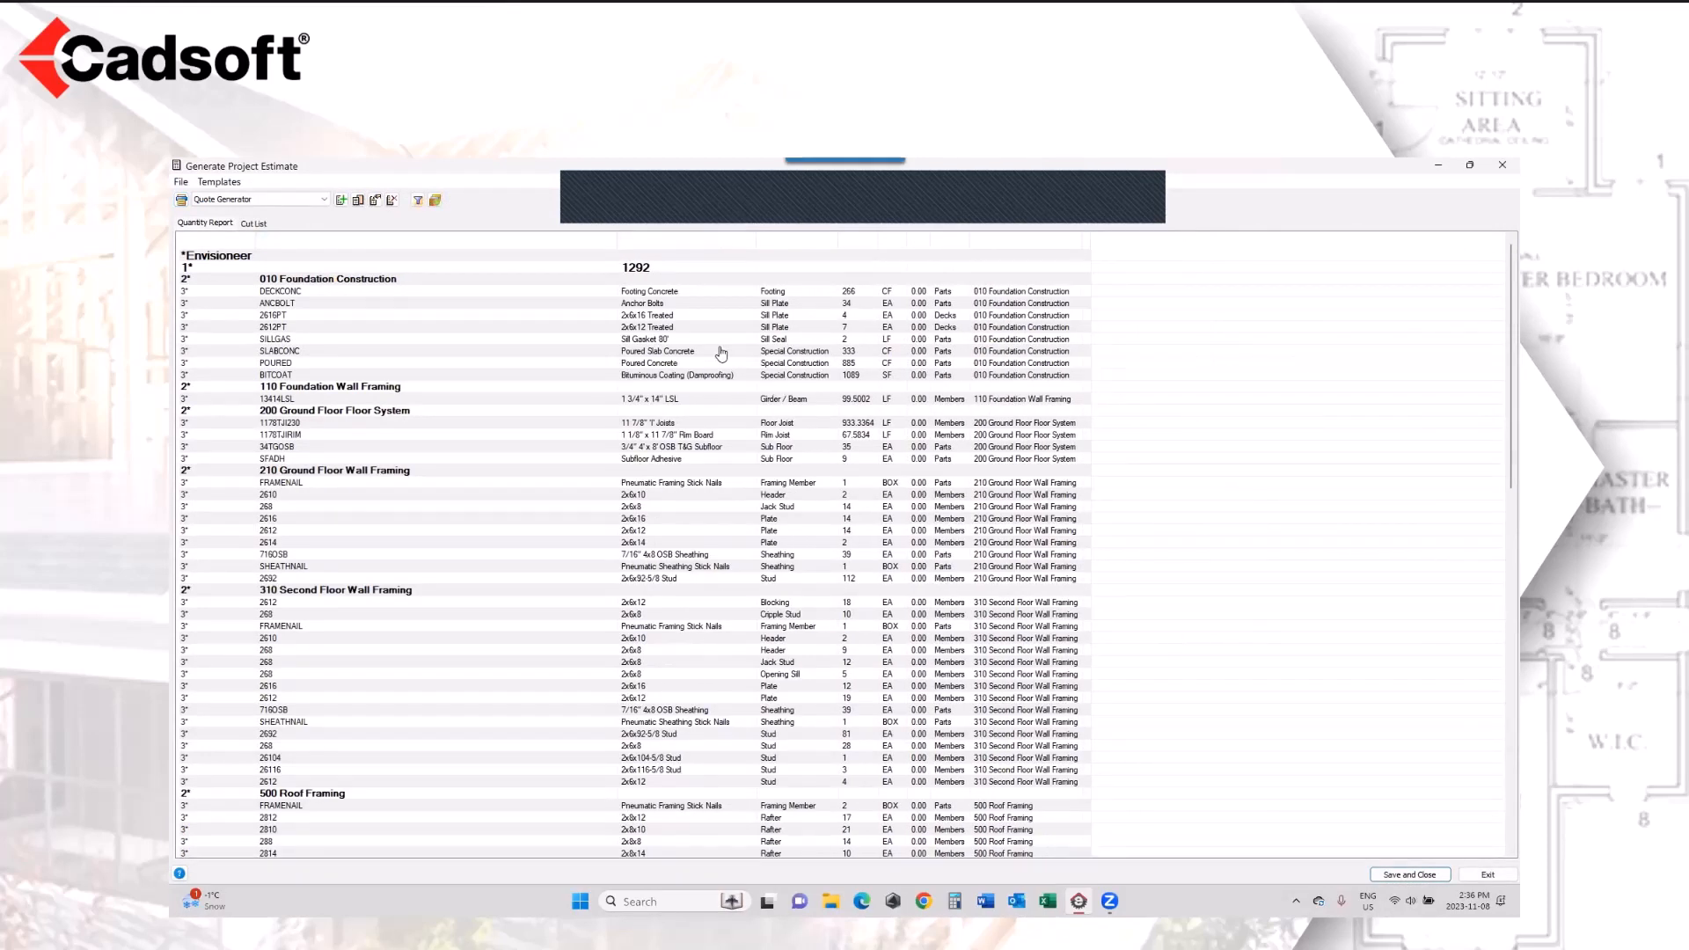
Step: Examine the estimate's foundation materials, the 1 3/4" x 14" LSL beam entry and the remaining categories, then exit the estimate
{"action": "left_click", "coordinate": [655, 291]}
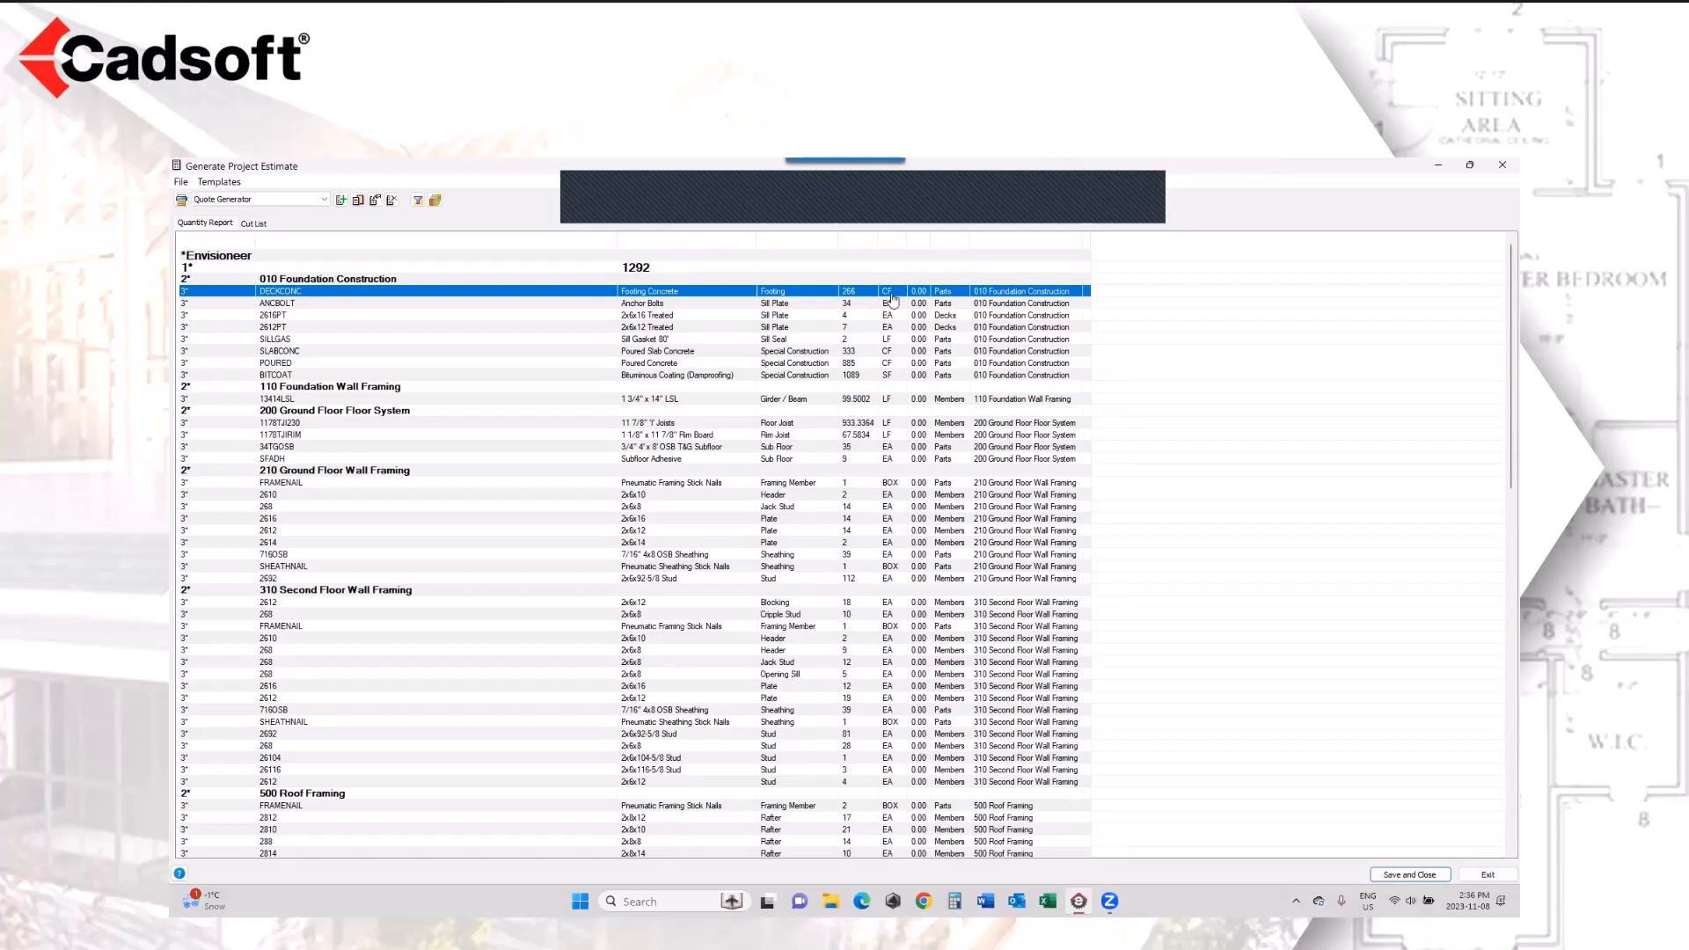
{"action": "left_click", "coordinate": [796, 304]}
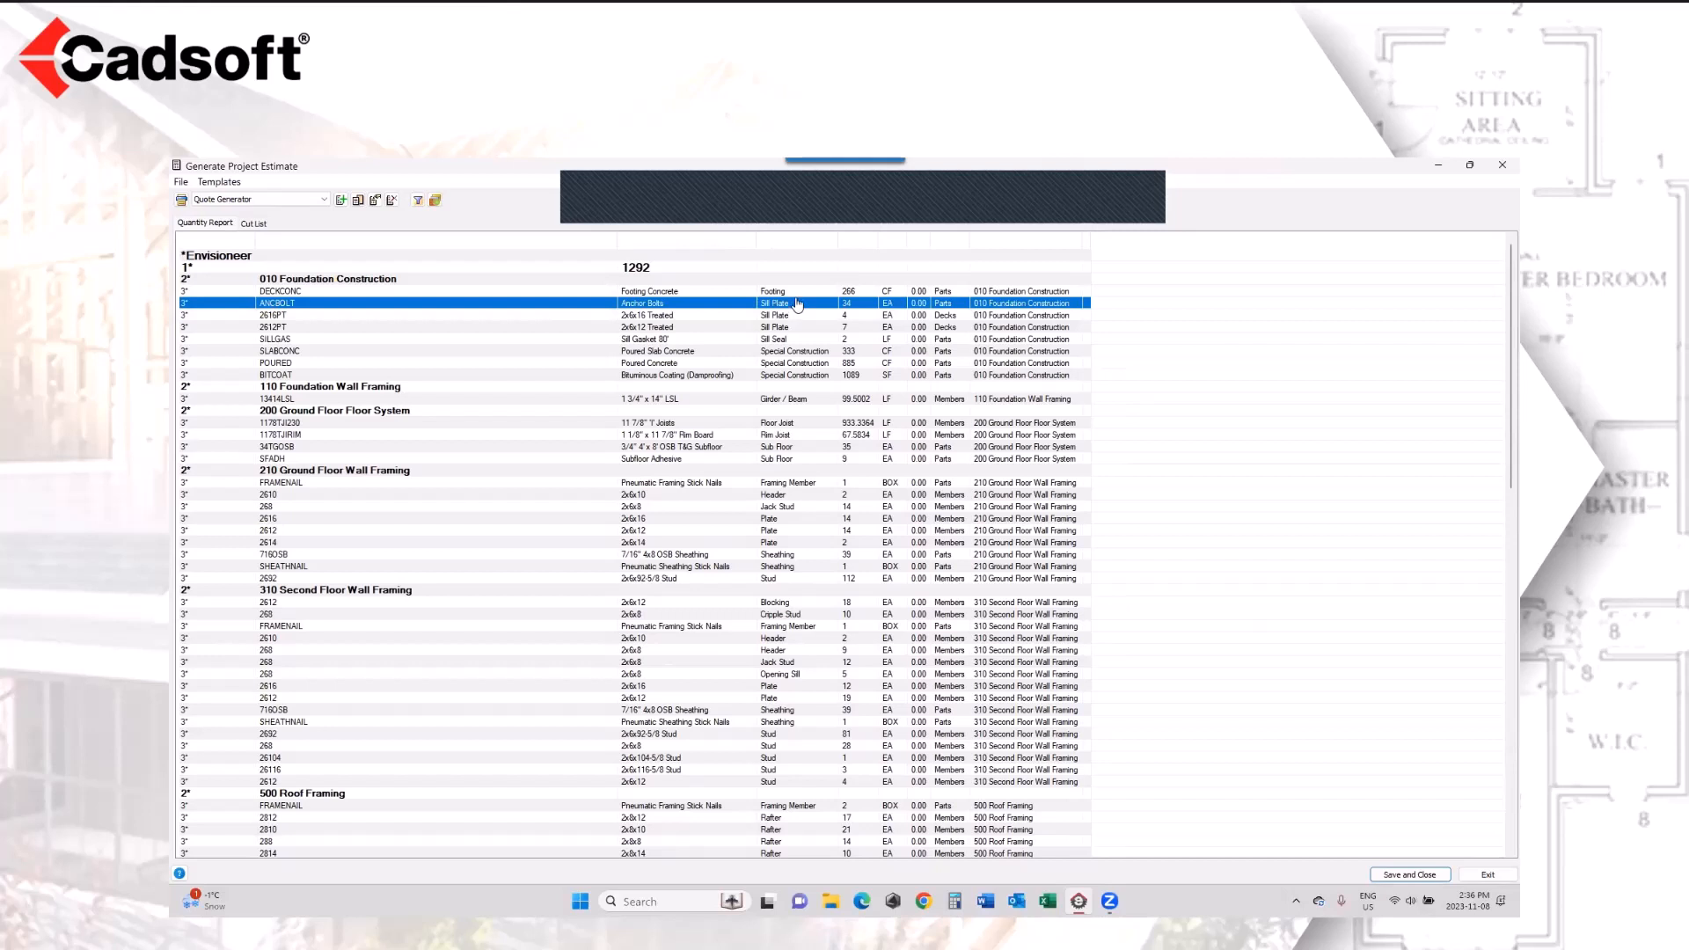
{"action": "left_click", "coordinate": [795, 328]}
{"action": "left_click", "coordinate": [794, 339]}
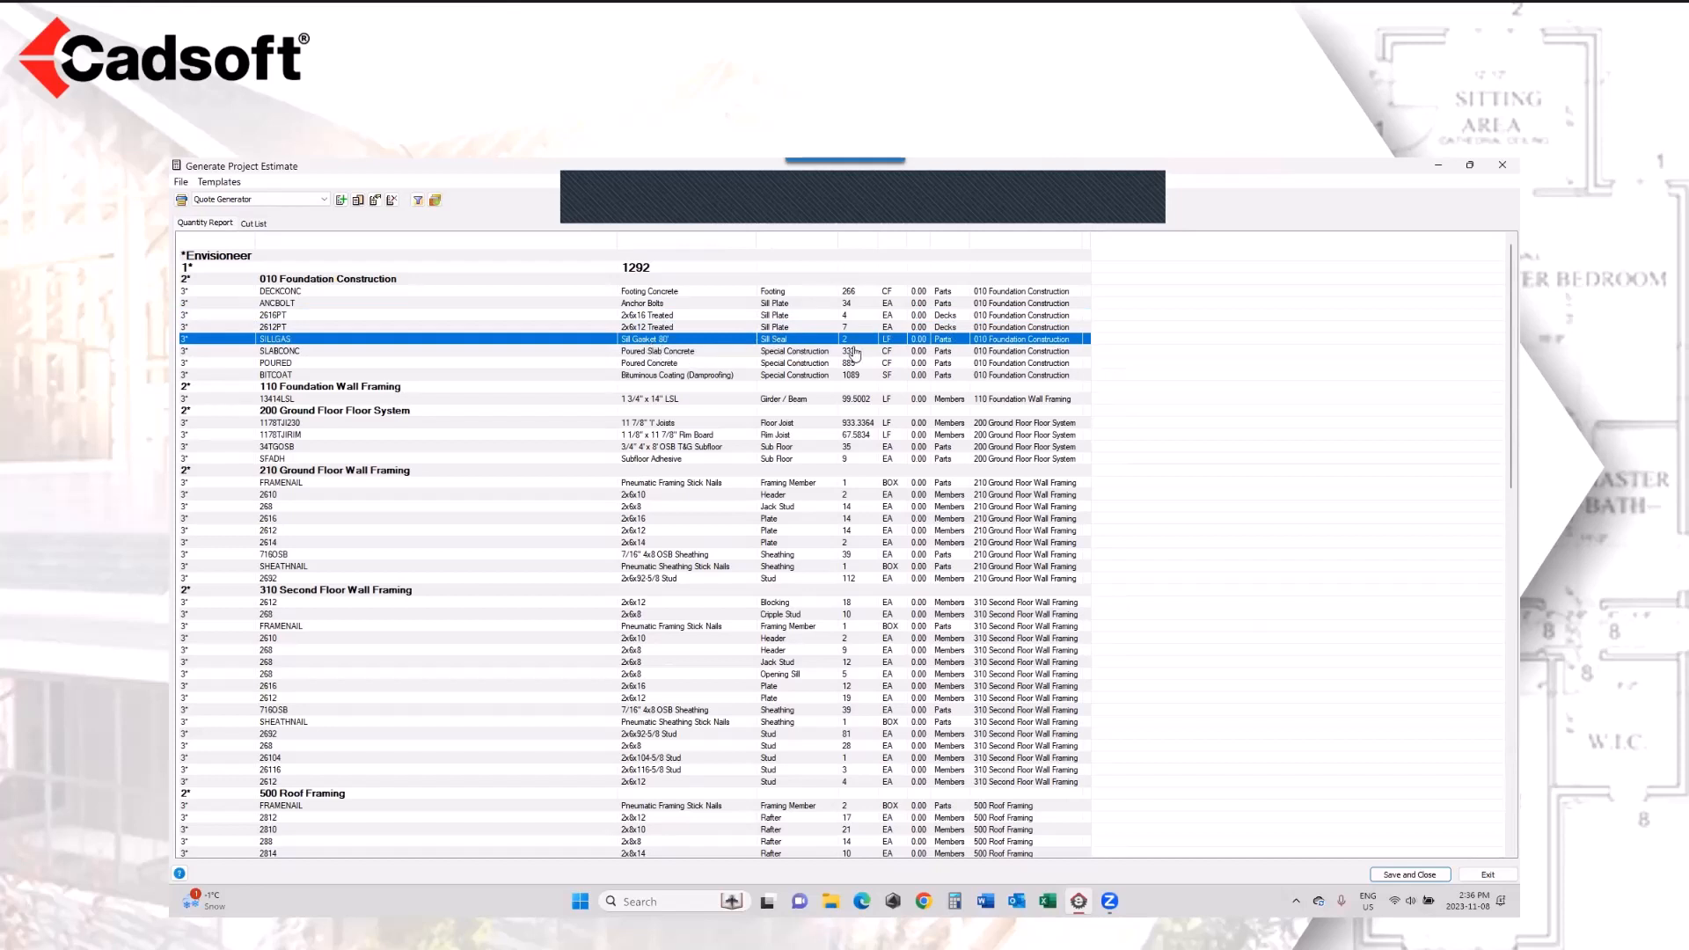
{"action": "left_click", "coordinate": [712, 354]}
{"action": "left_click", "coordinate": [711, 364]}
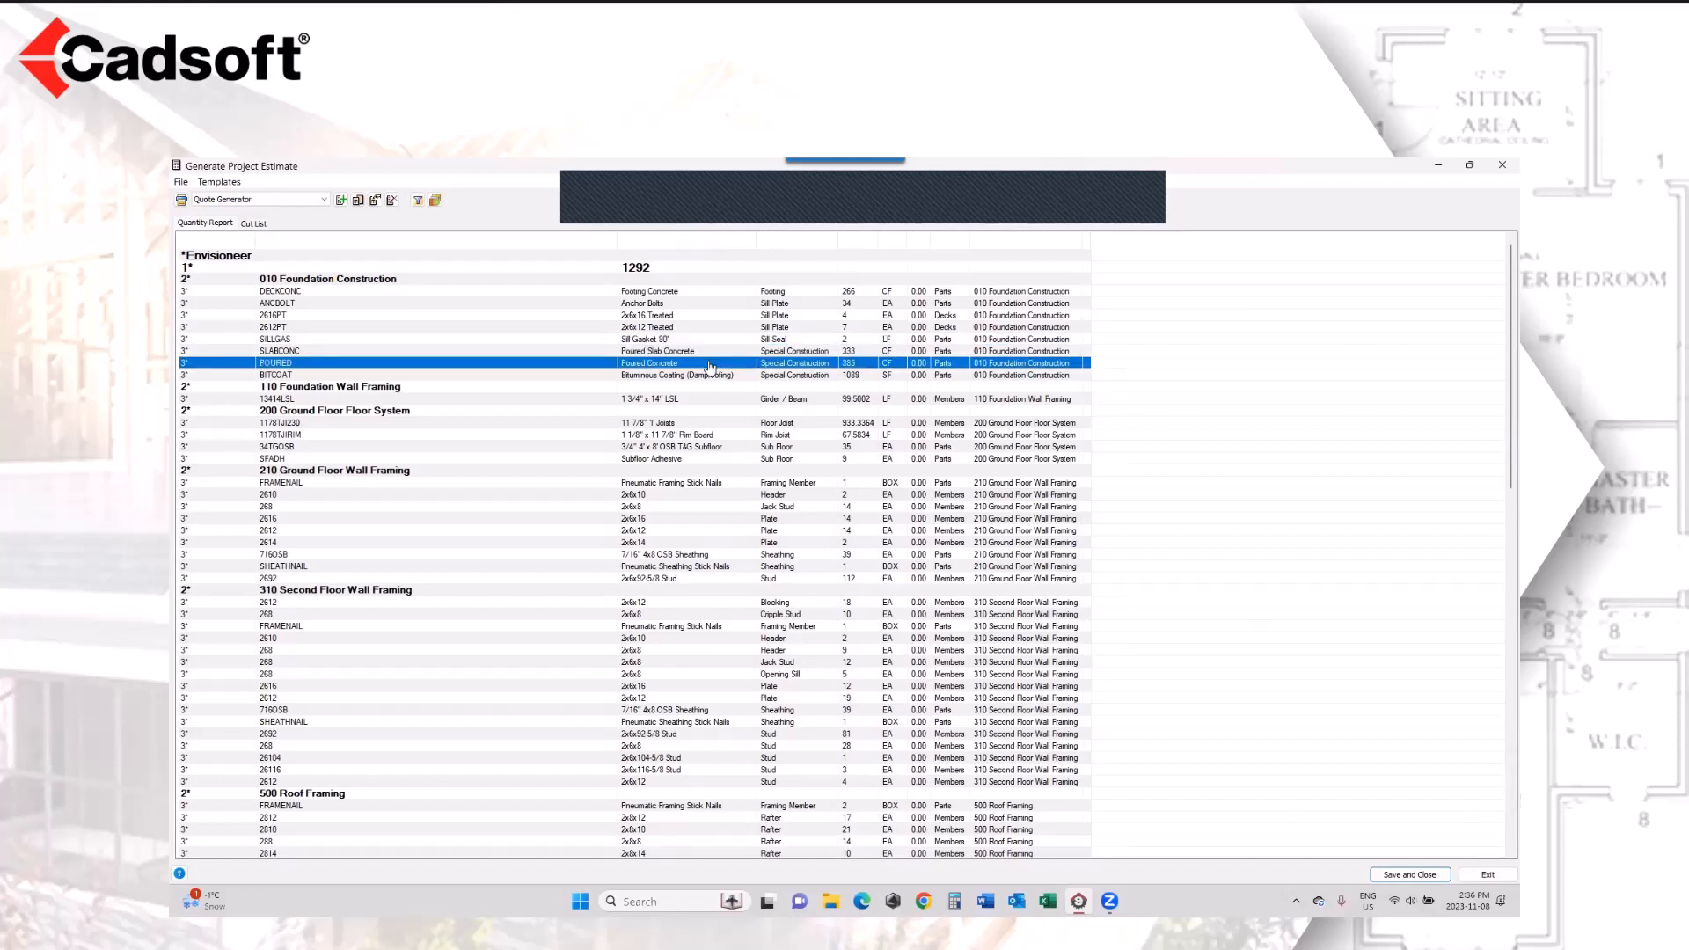
{"action": "left_click", "coordinate": [668, 377]}
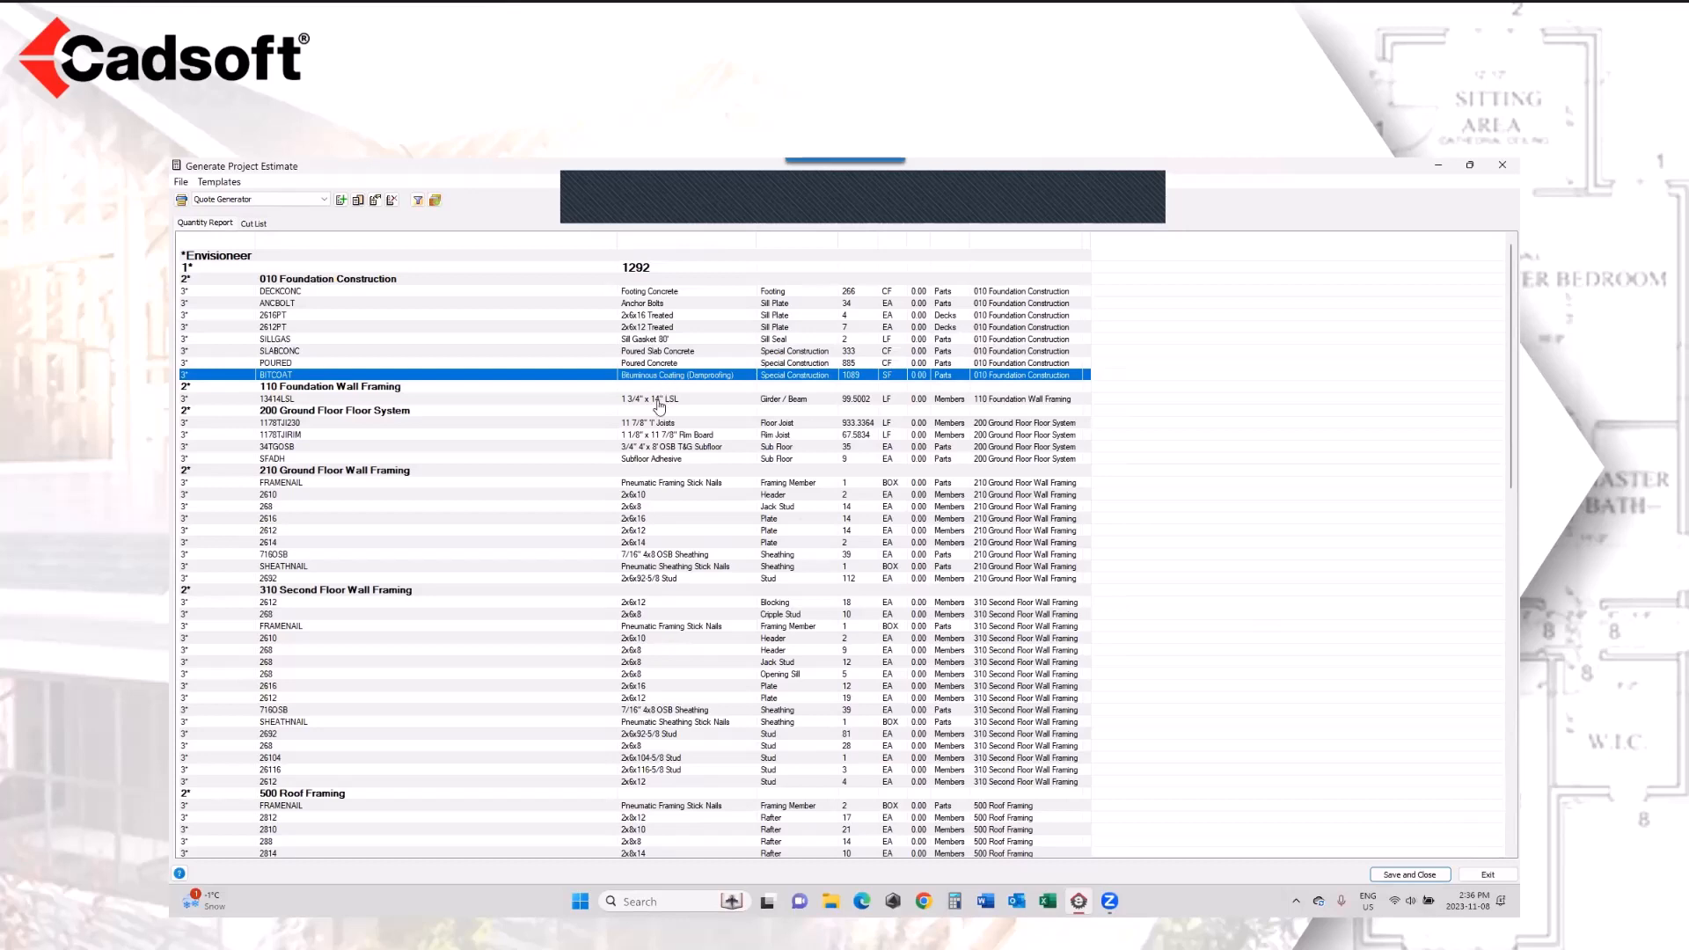
{"action": "left_click", "coordinate": [659, 401]}
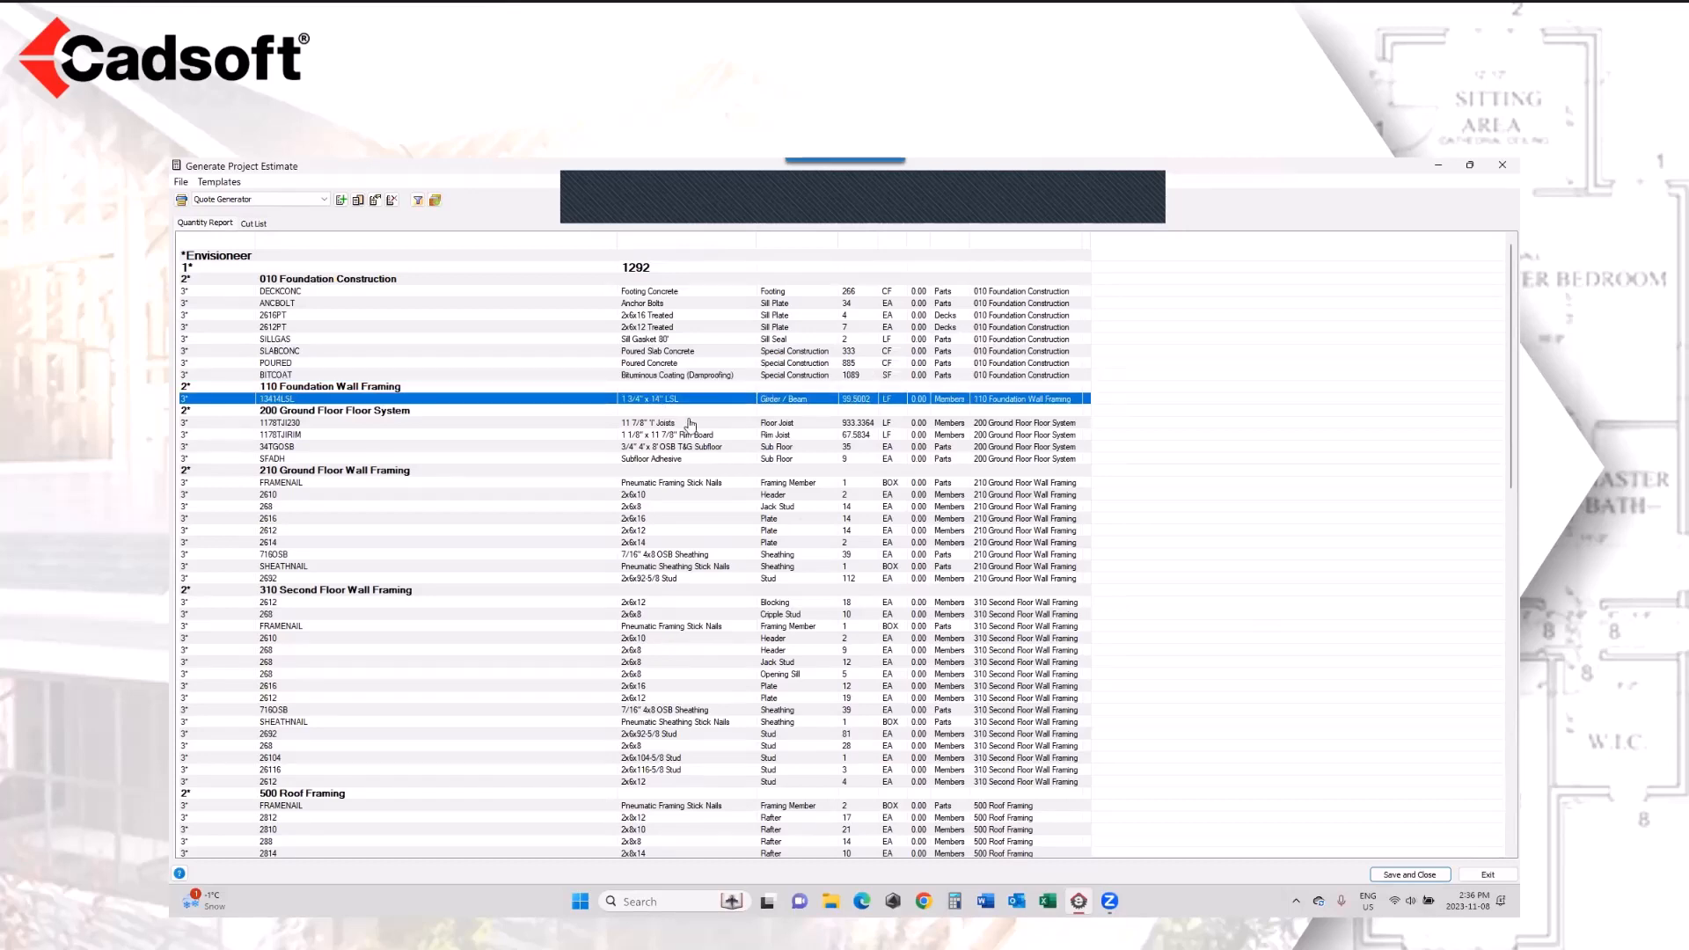
{"action": "scroll", "coordinate": [764, 576], "scroll_direction": "down", "scroll_amount": 11}
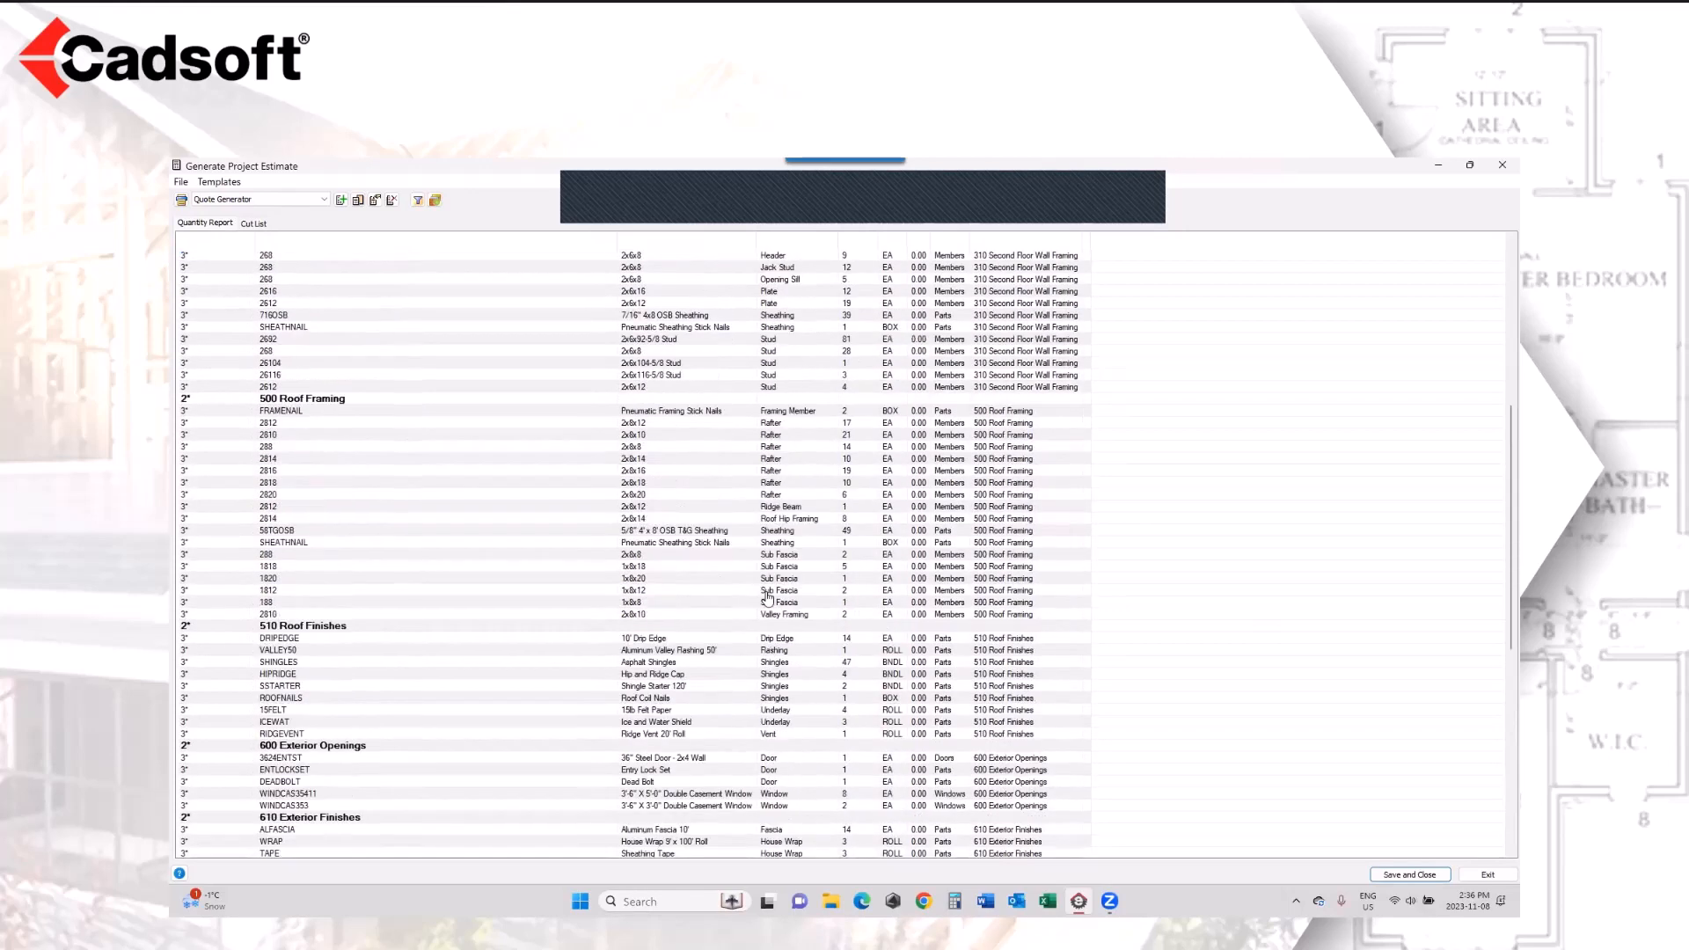
{"action": "scroll", "coordinate": [767, 598], "scroll_direction": "down", "scroll_amount": 13}
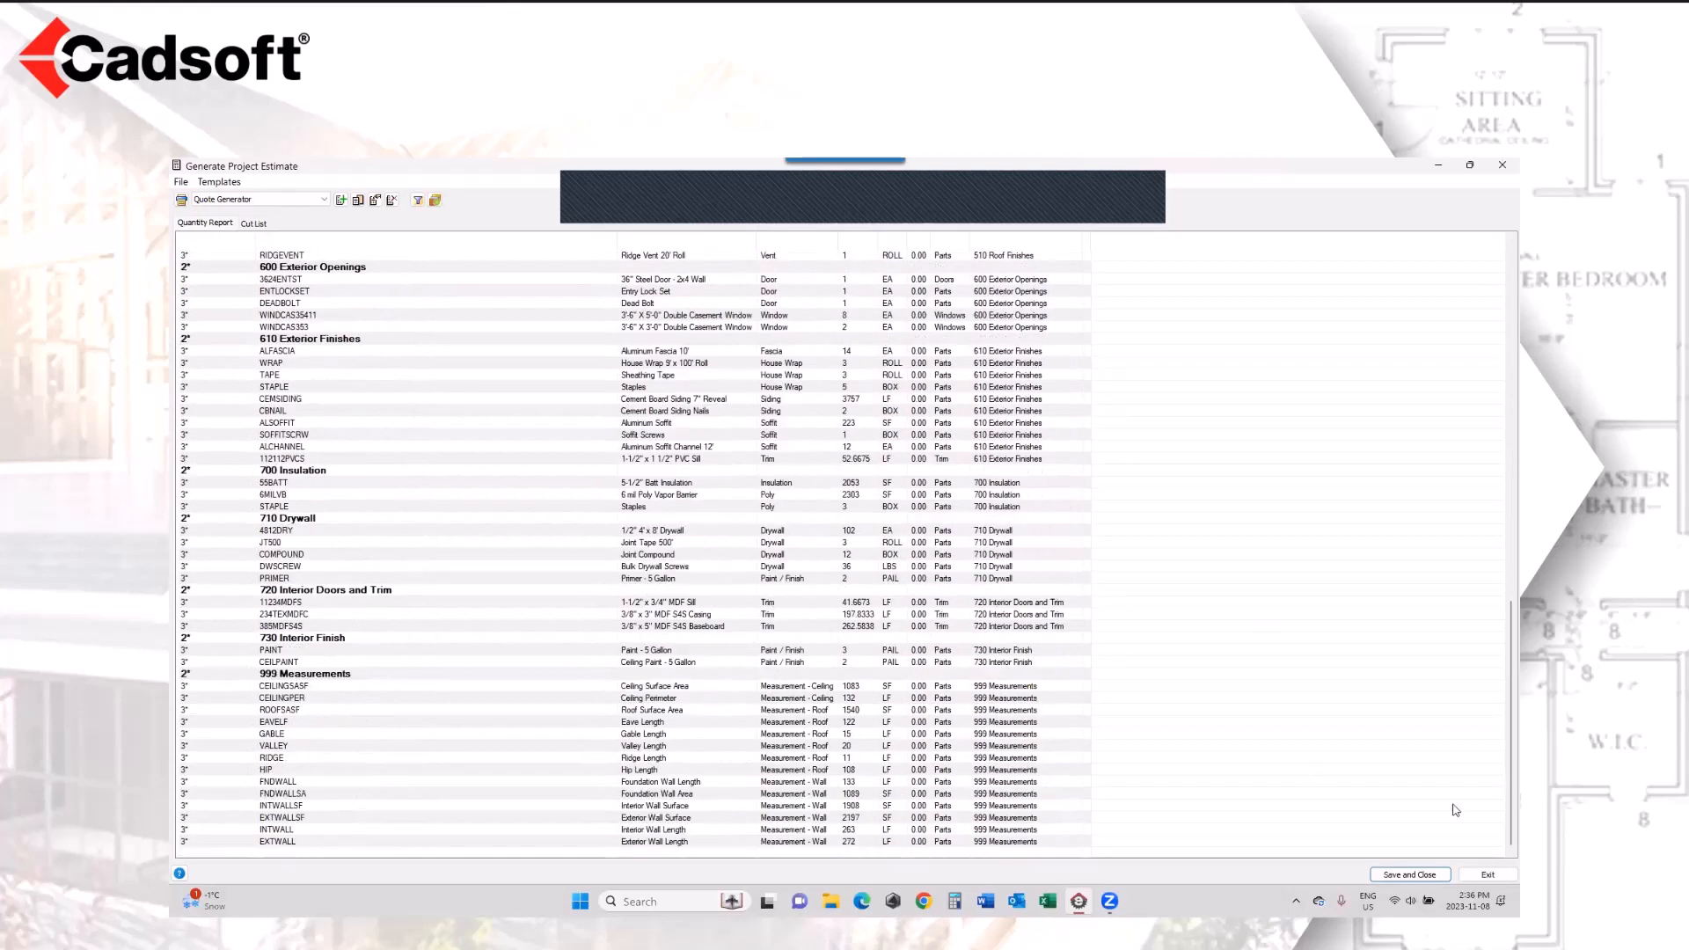
{"action": "left_click", "coordinate": [1498, 878]}
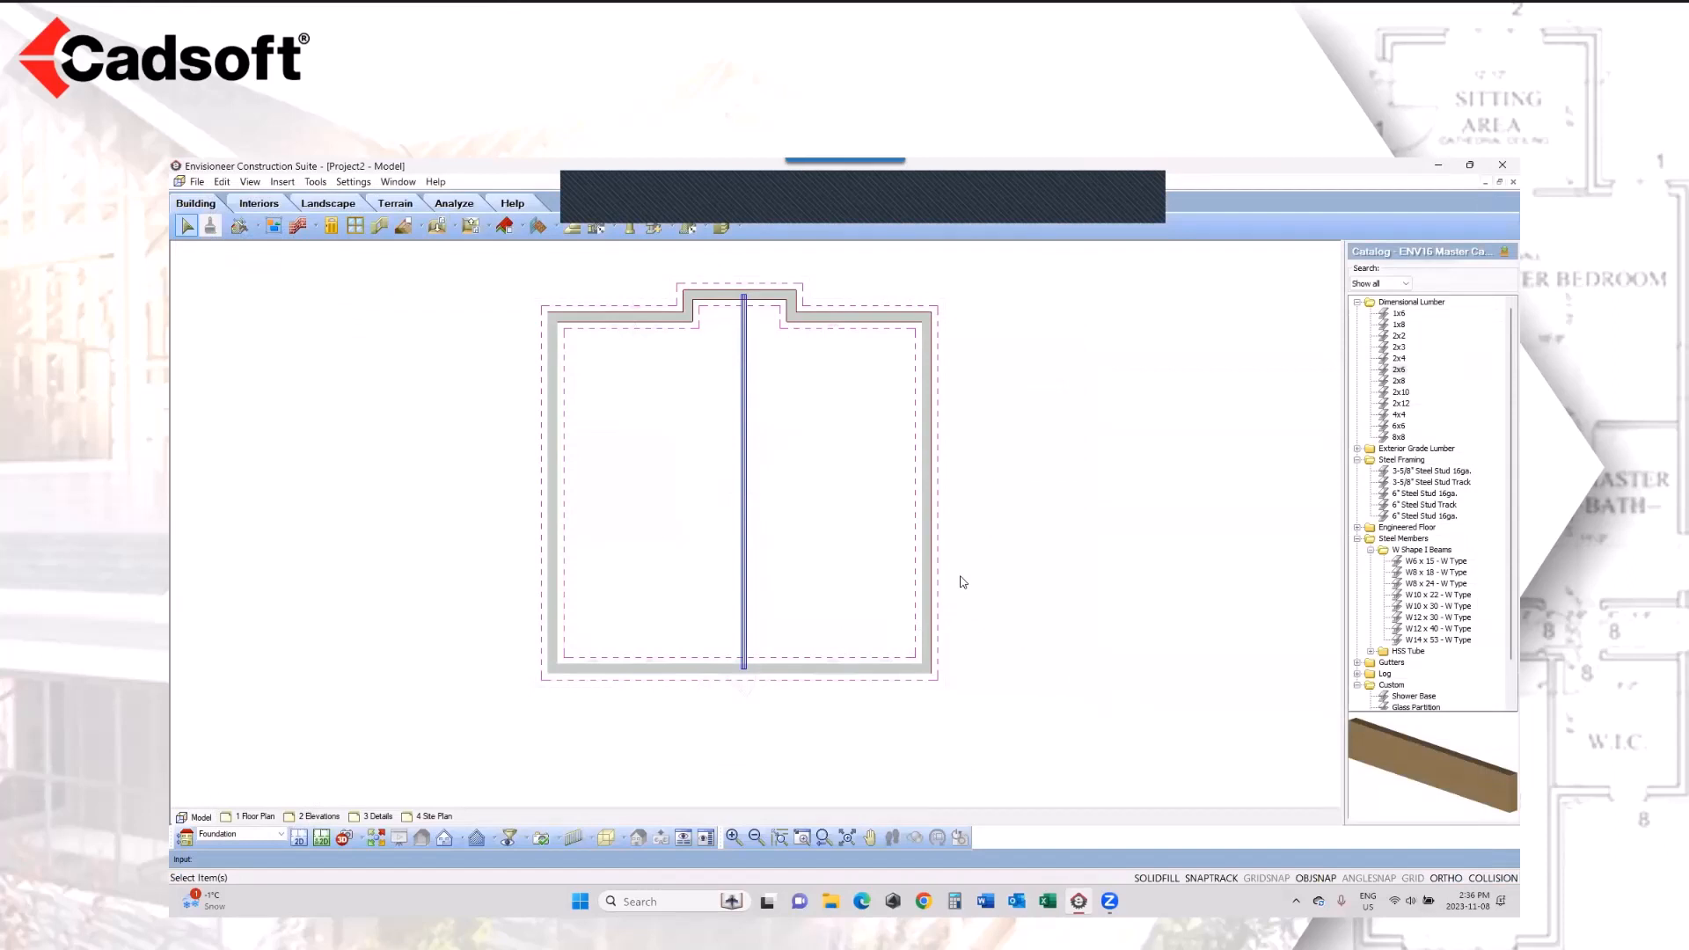
Step: Show the whole house in 3D from a low angle facing the front door
{"action": "left_click", "coordinate": [376, 840]}
{"action": "key", "text": "F3"}
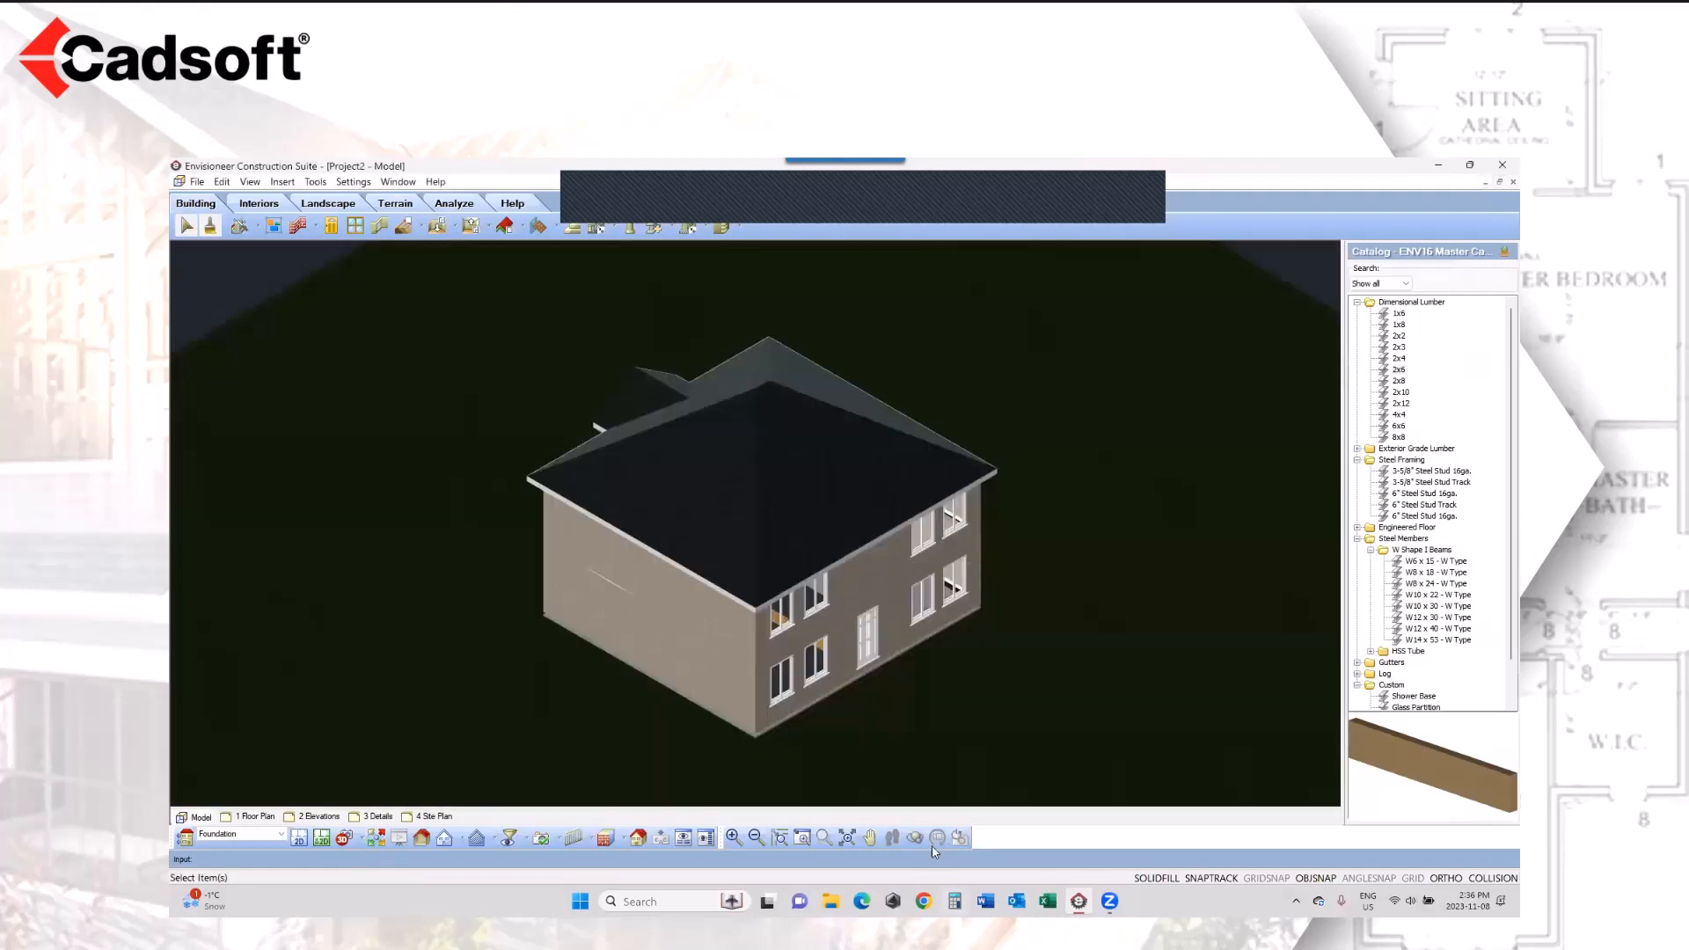
{"action": "middle_click_drag", "start_coordinate": [901, 754], "coordinate": [733, 695]}
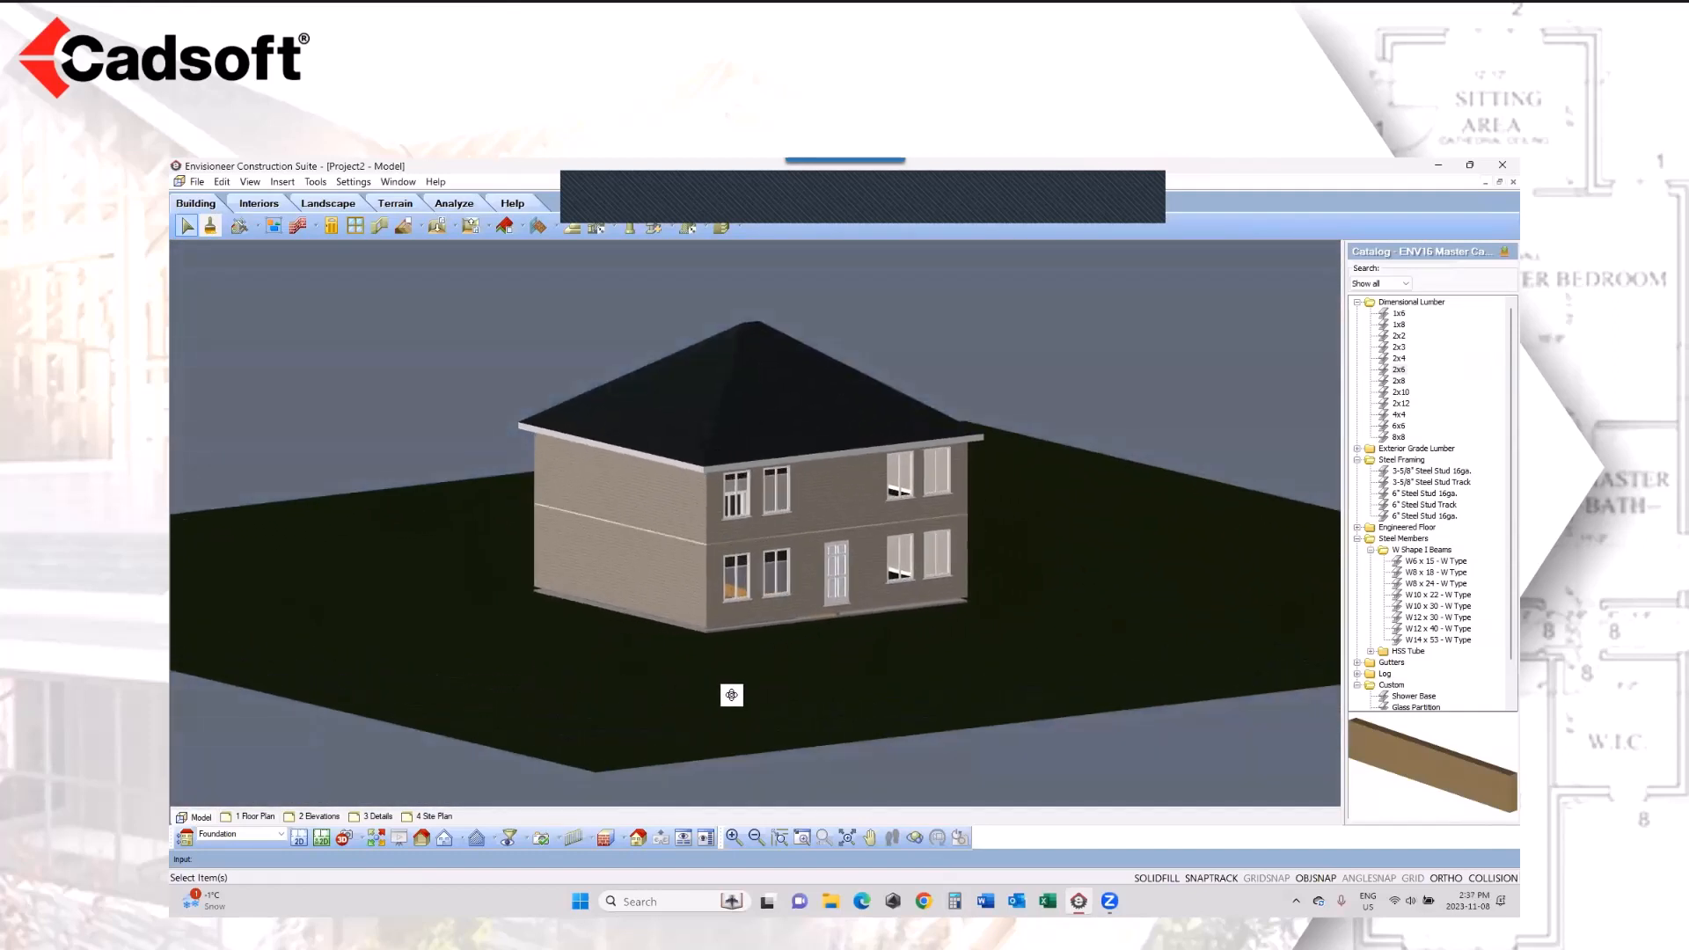
Step: Display only the house's framing and examine the ground-floor front wall around the door opening up close
{"action": "left_click", "coordinate": [249, 182]}
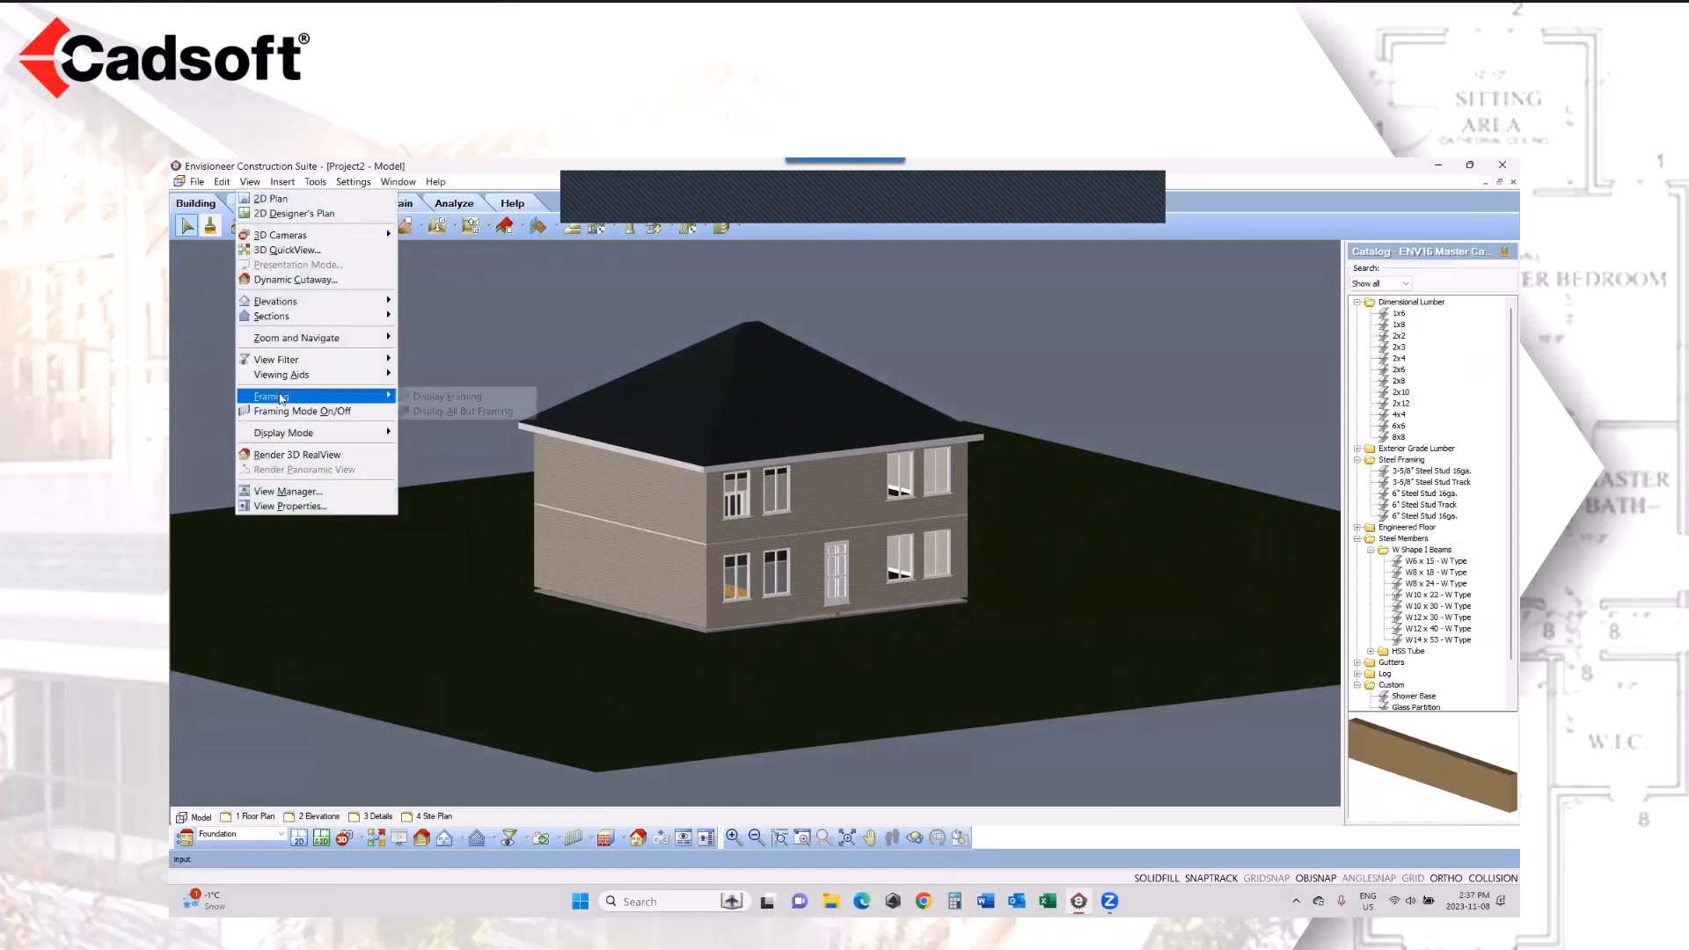
{"action": "mouse_move", "coordinate": [330, 398]}
{"action": "left_click", "coordinate": [442, 397]}
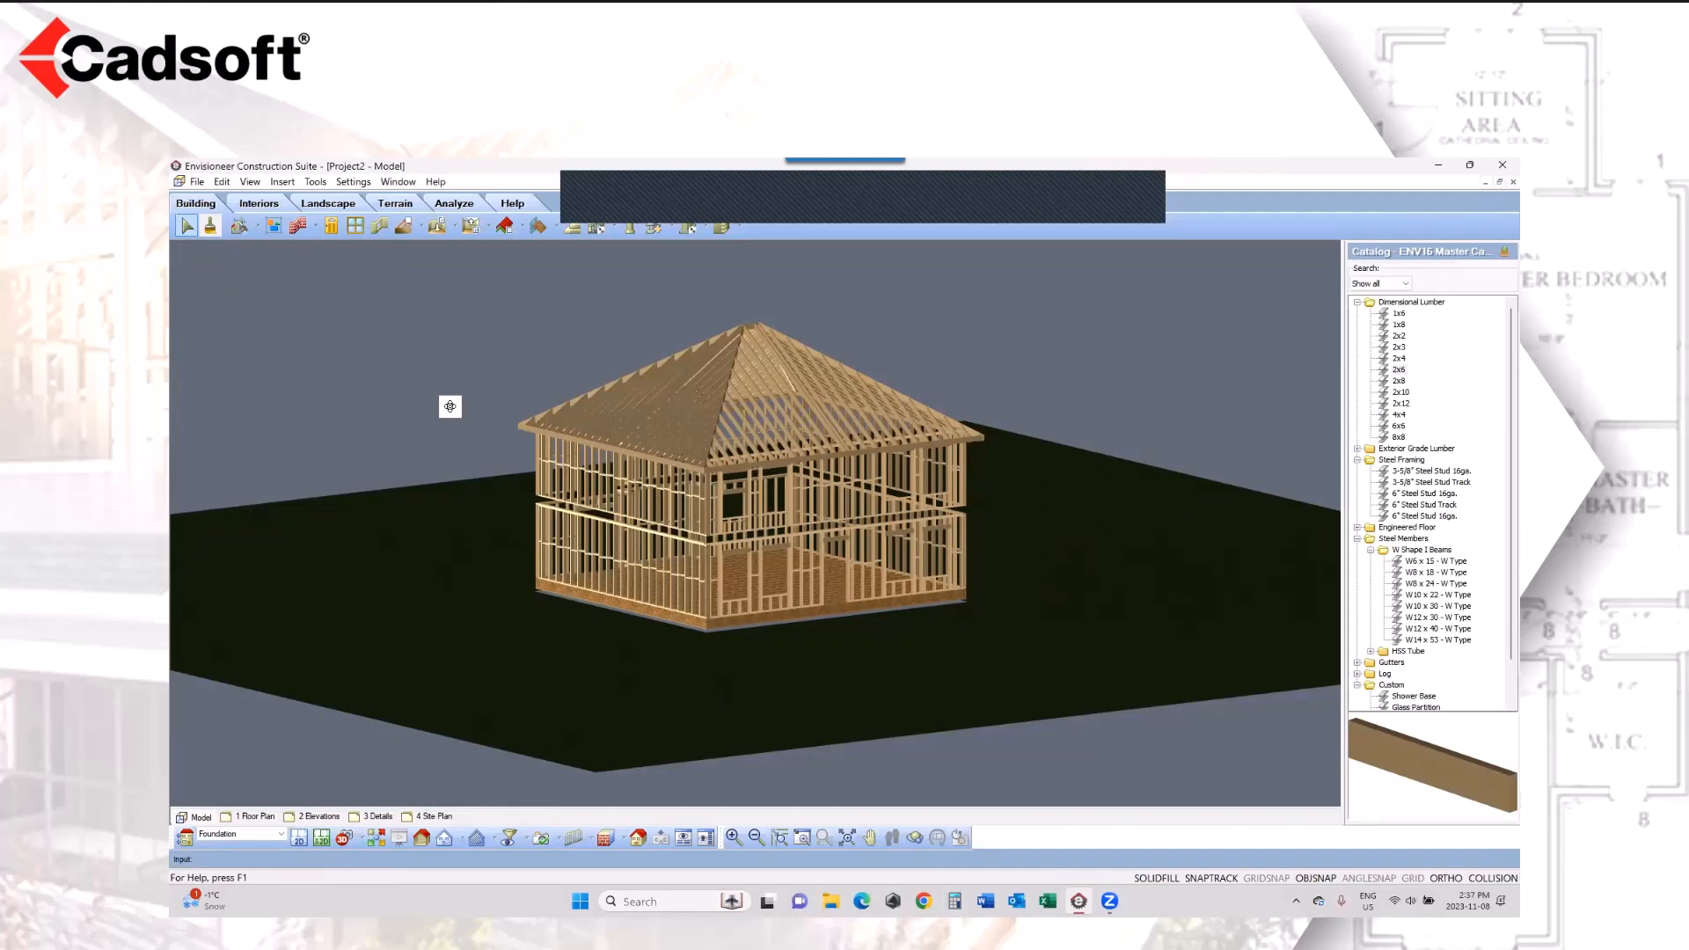
{"action": "left_click_drag", "start_coordinate": [826, 551], "coordinate": [833, 534]}
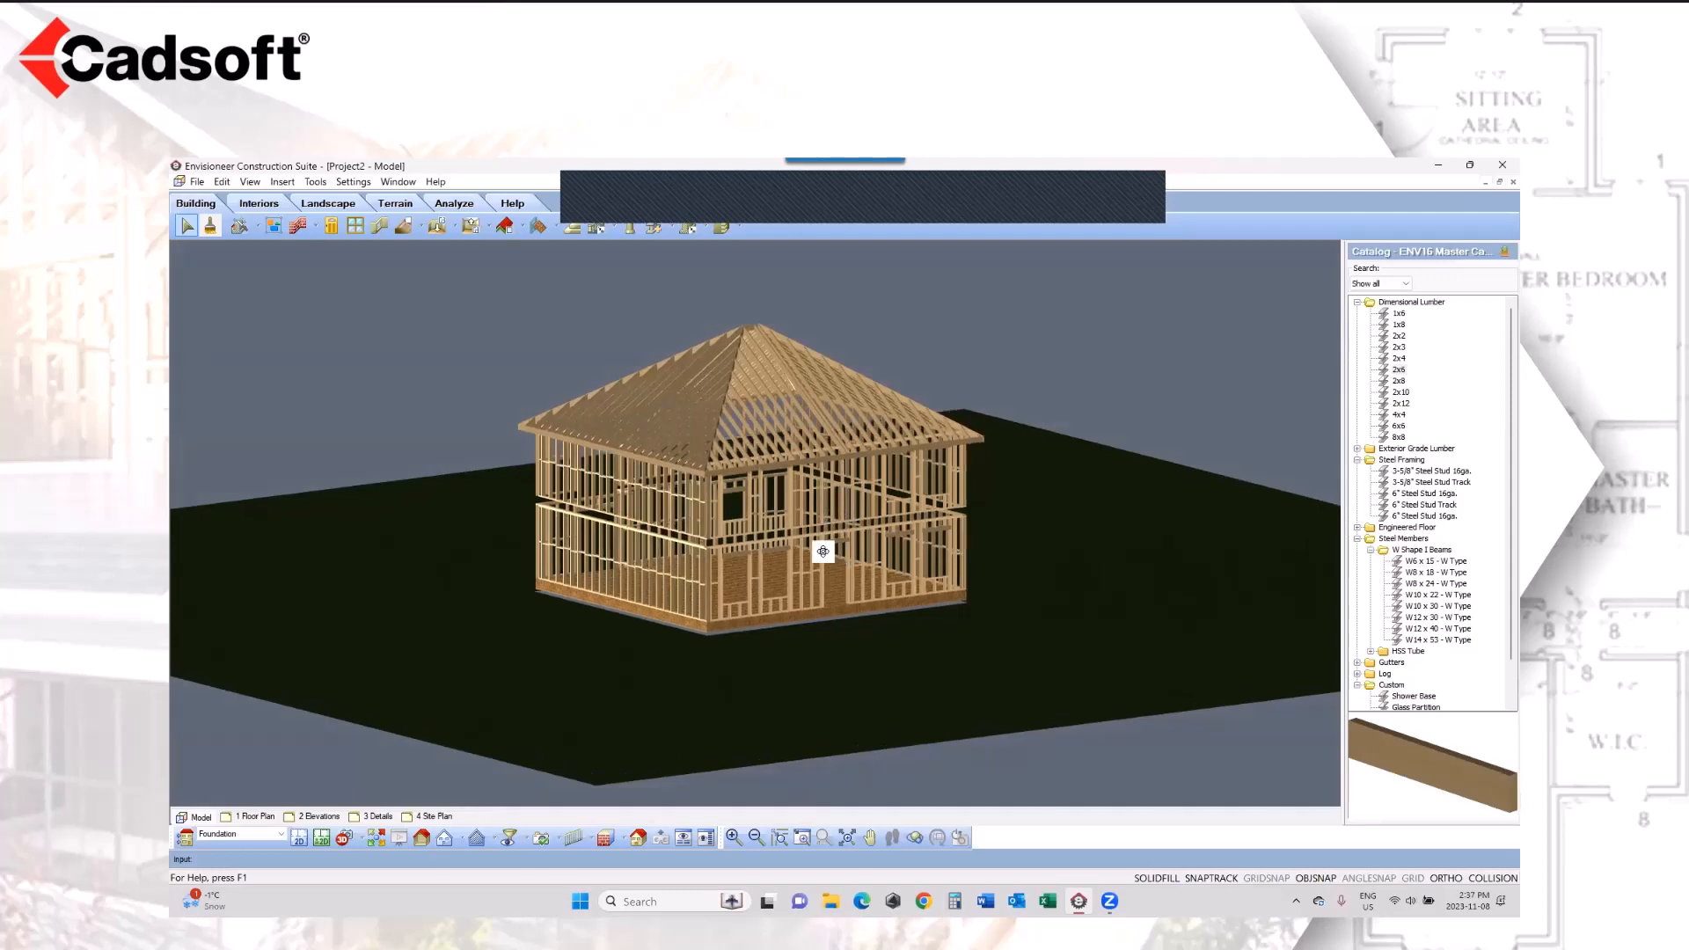
{"action": "scroll", "coordinate": [848, 573], "scroll_direction": "up", "scroll_amount": 5}
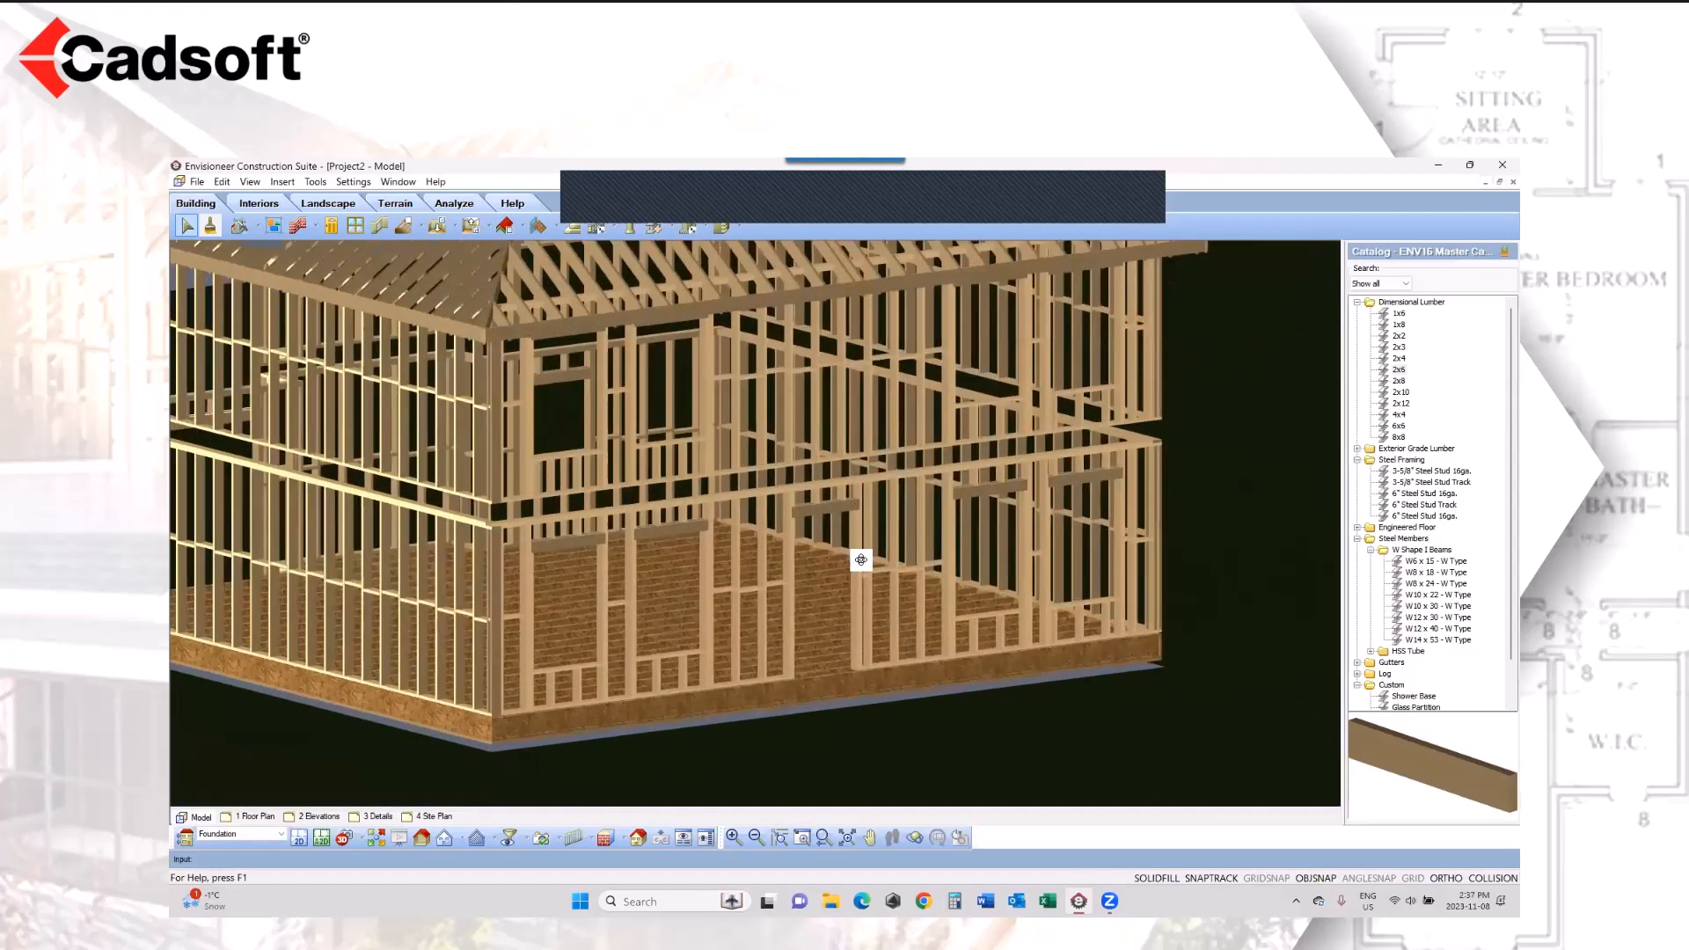
{"action": "scroll", "coordinate": [861, 560], "scroll_direction": "up", "scroll_amount": 2}
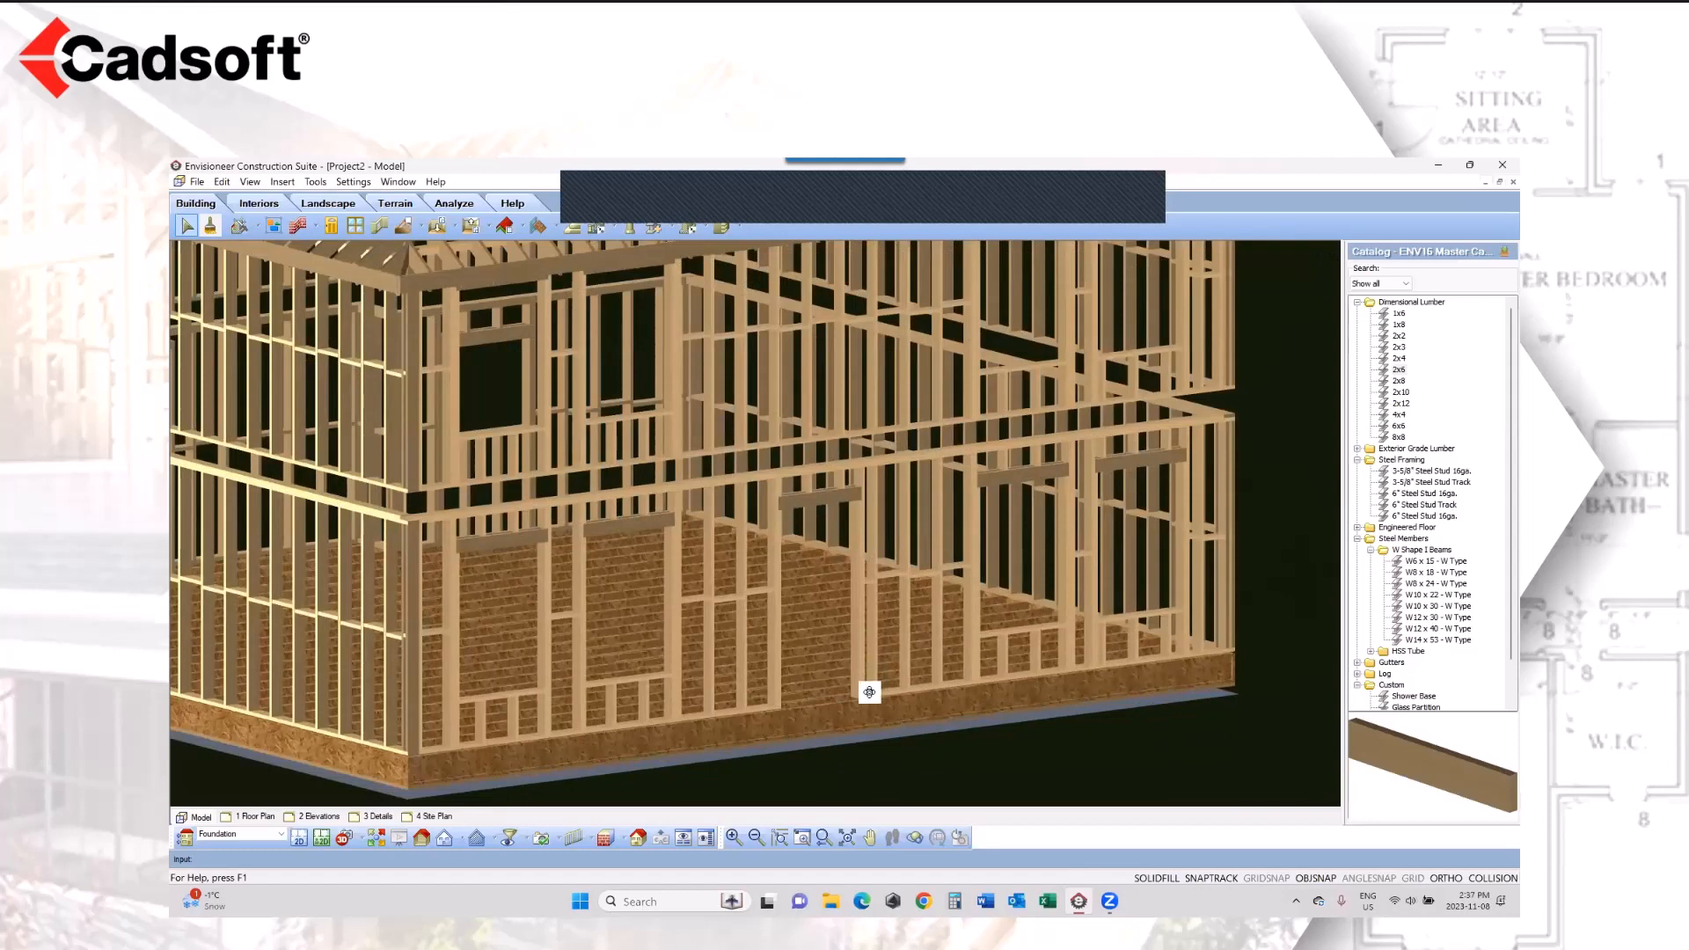
Step: Turn on Framing Mode and give the front door opening the custom head sill jamb configuration 9 1/2" PSL Header
{"action": "left_click", "coordinate": [250, 181]}
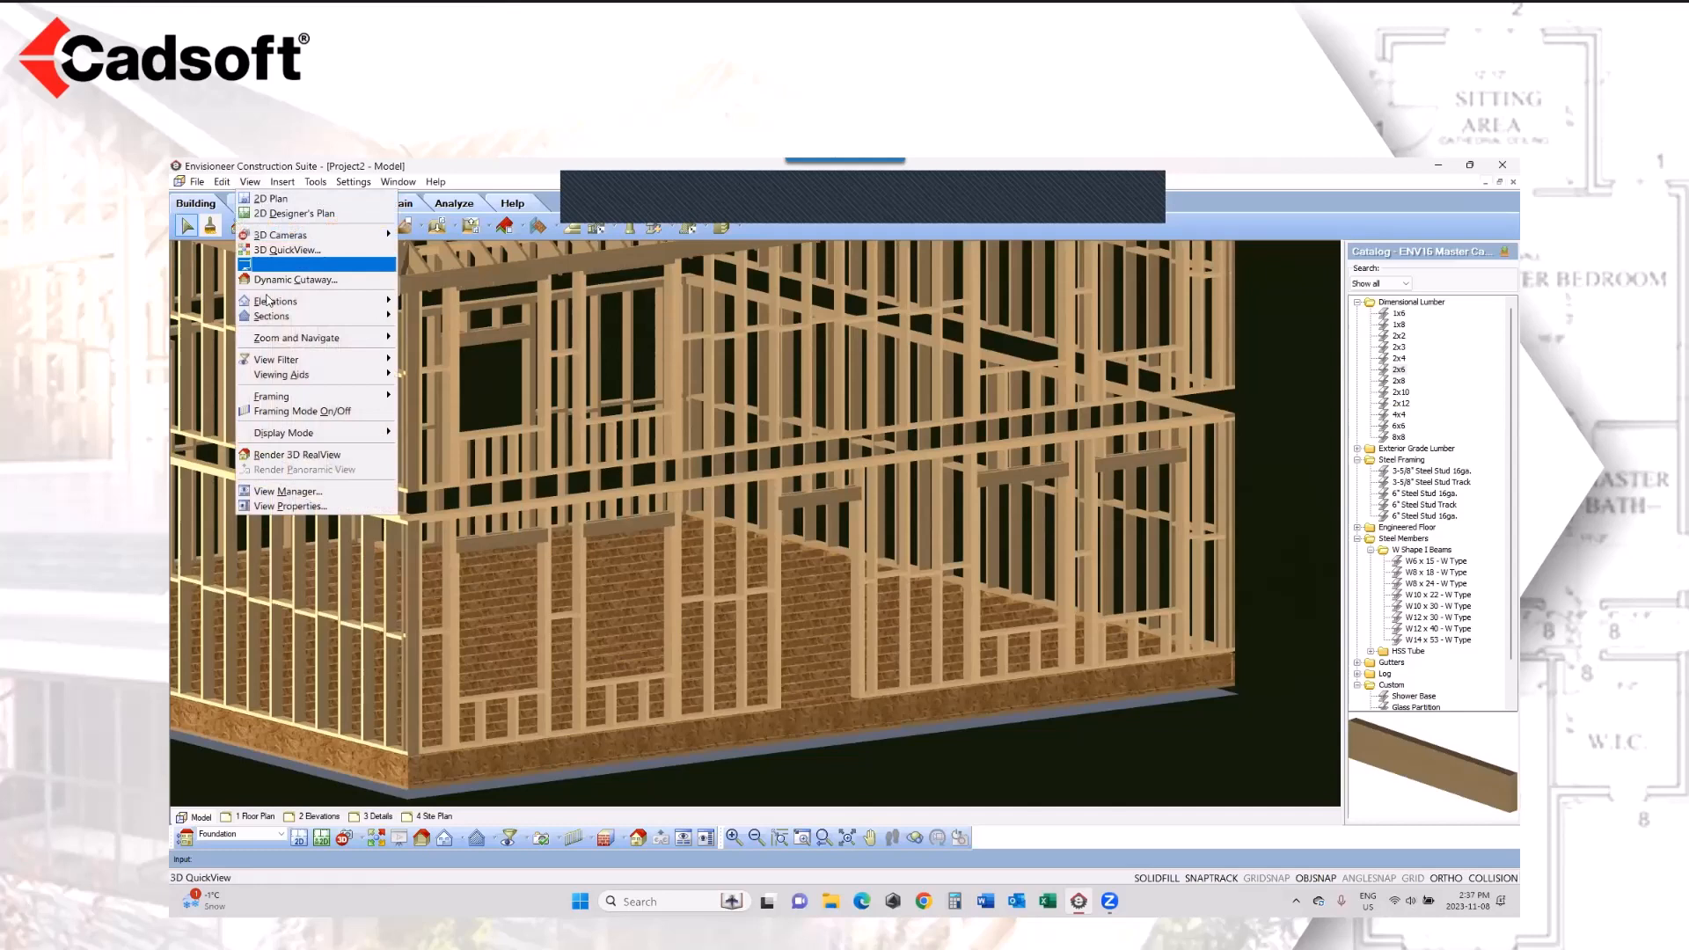
{"action": "left_click", "coordinate": [317, 411]}
{"action": "left_click", "coordinate": [821, 565]}
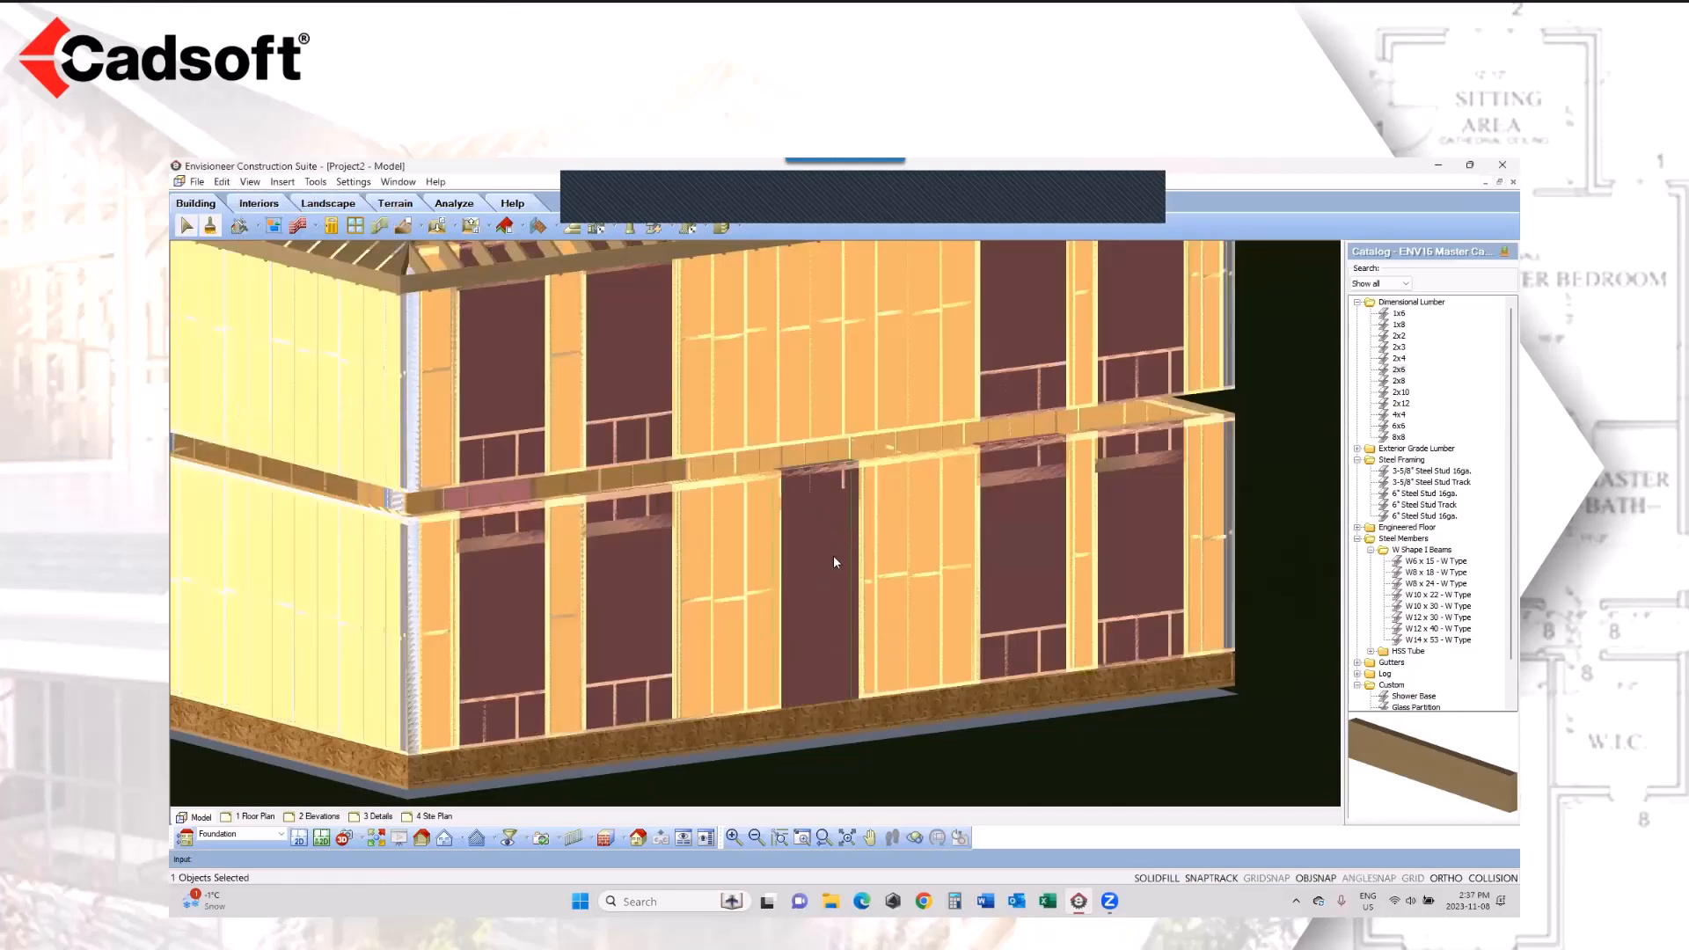
{"action": "right_click", "coordinate": [827, 540]}
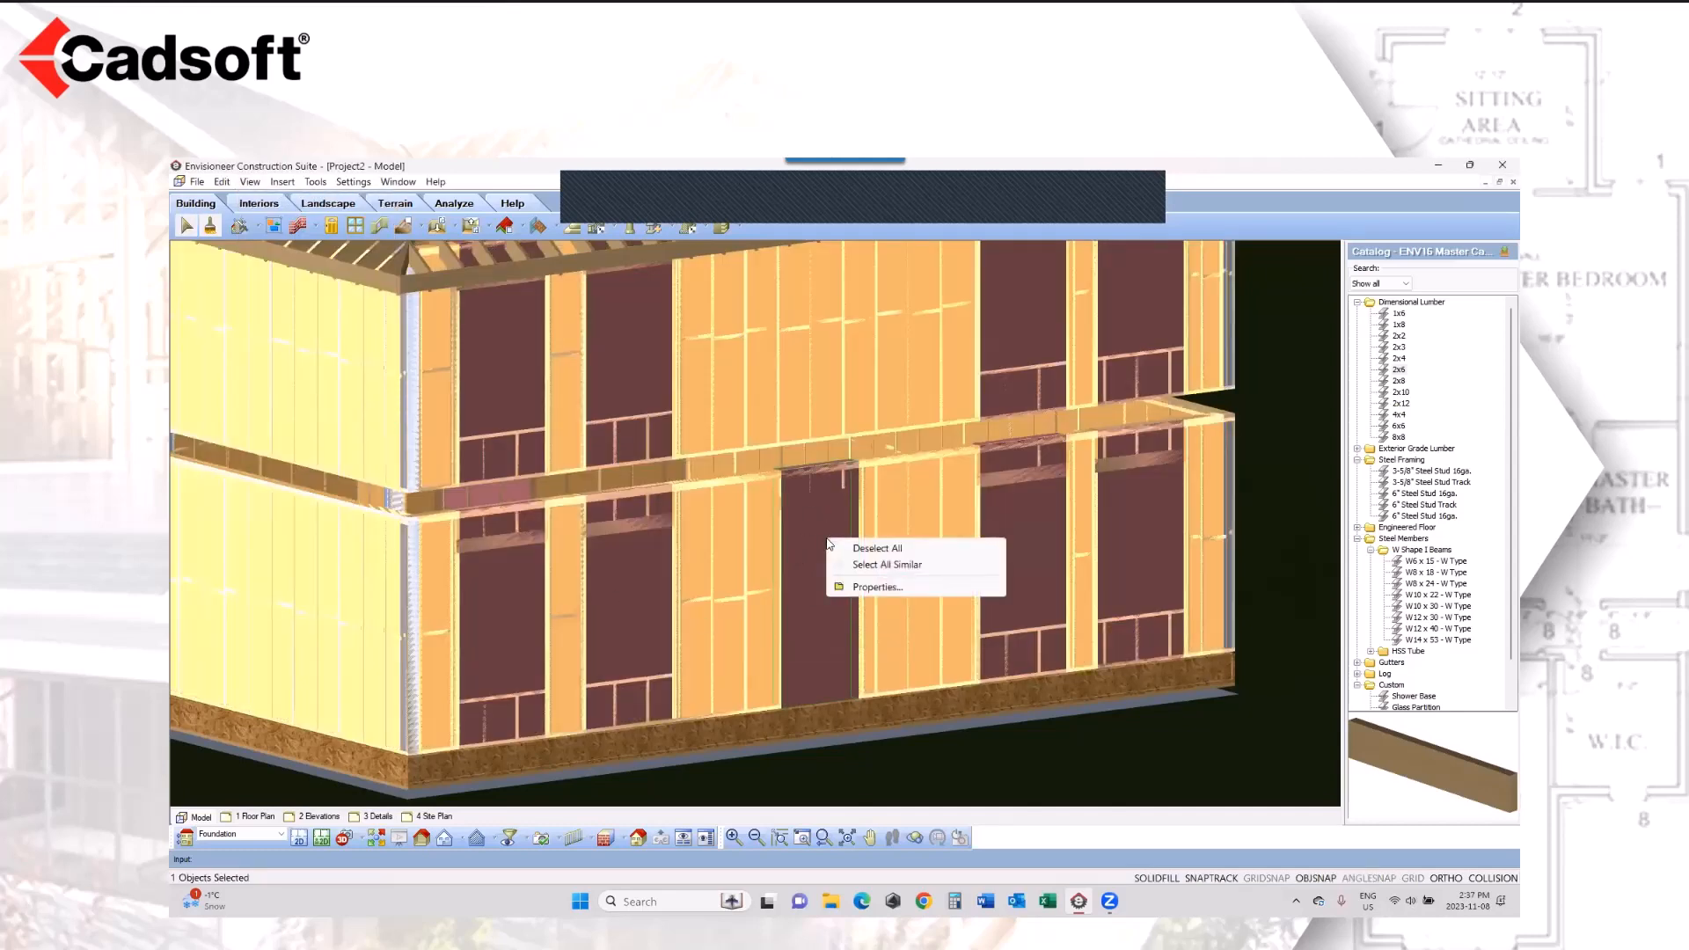
{"action": "left_click", "coordinate": [876, 587]}
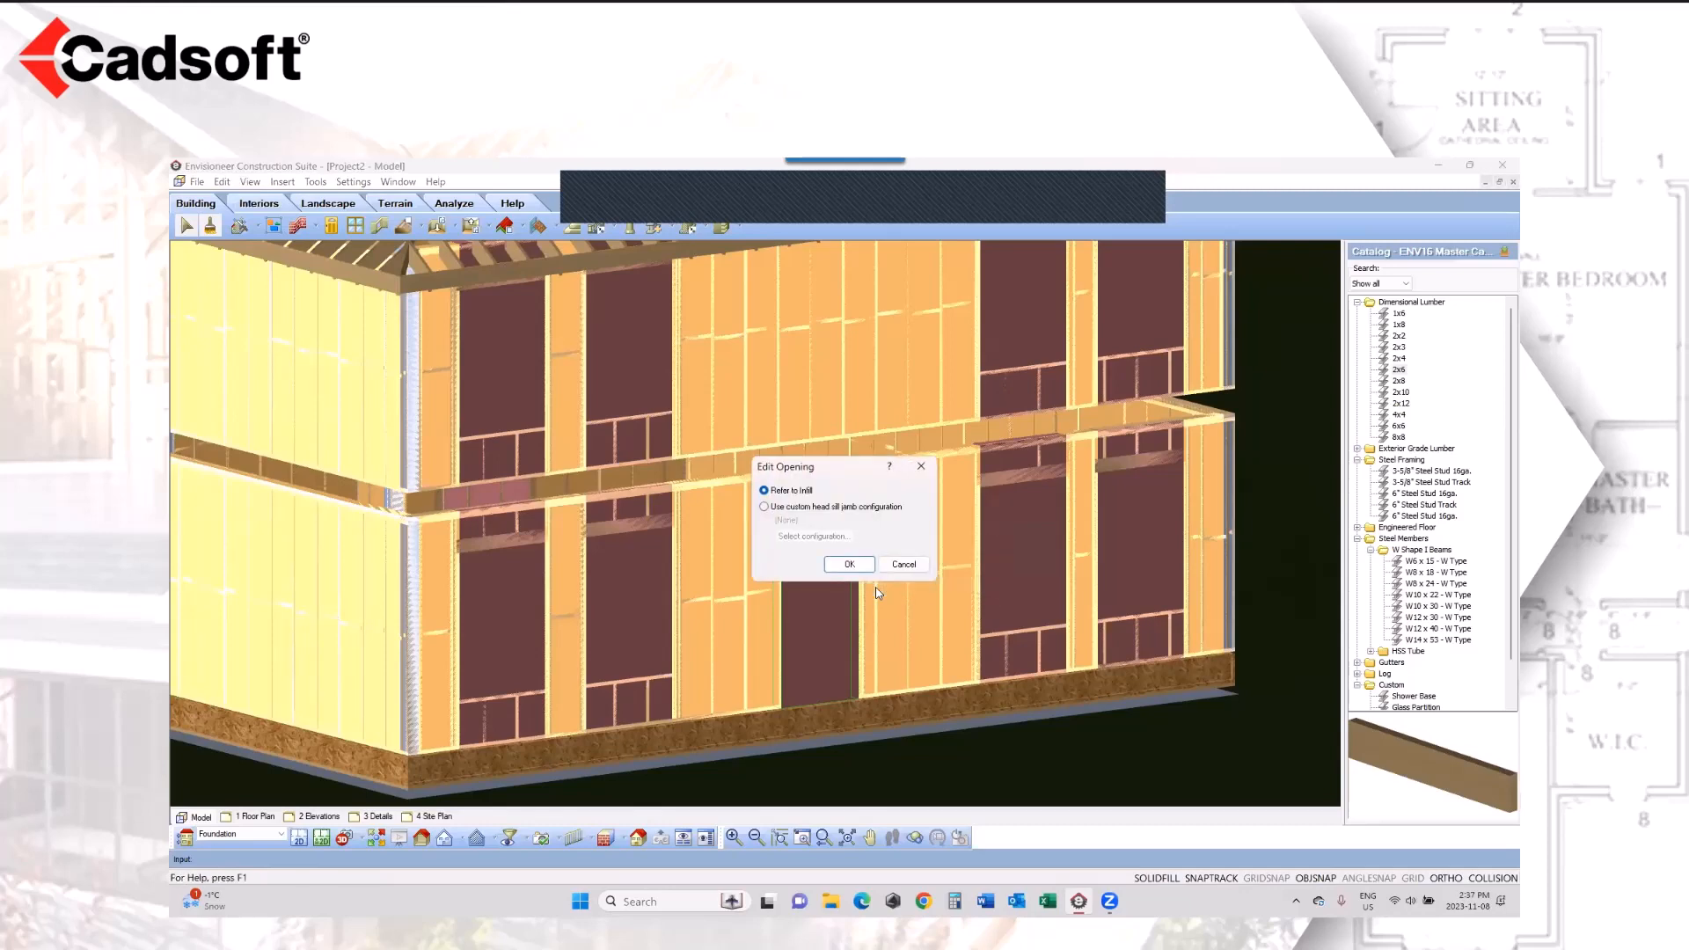
{"action": "left_click", "coordinate": [765, 507]}
{"action": "left_click", "coordinate": [814, 536]}
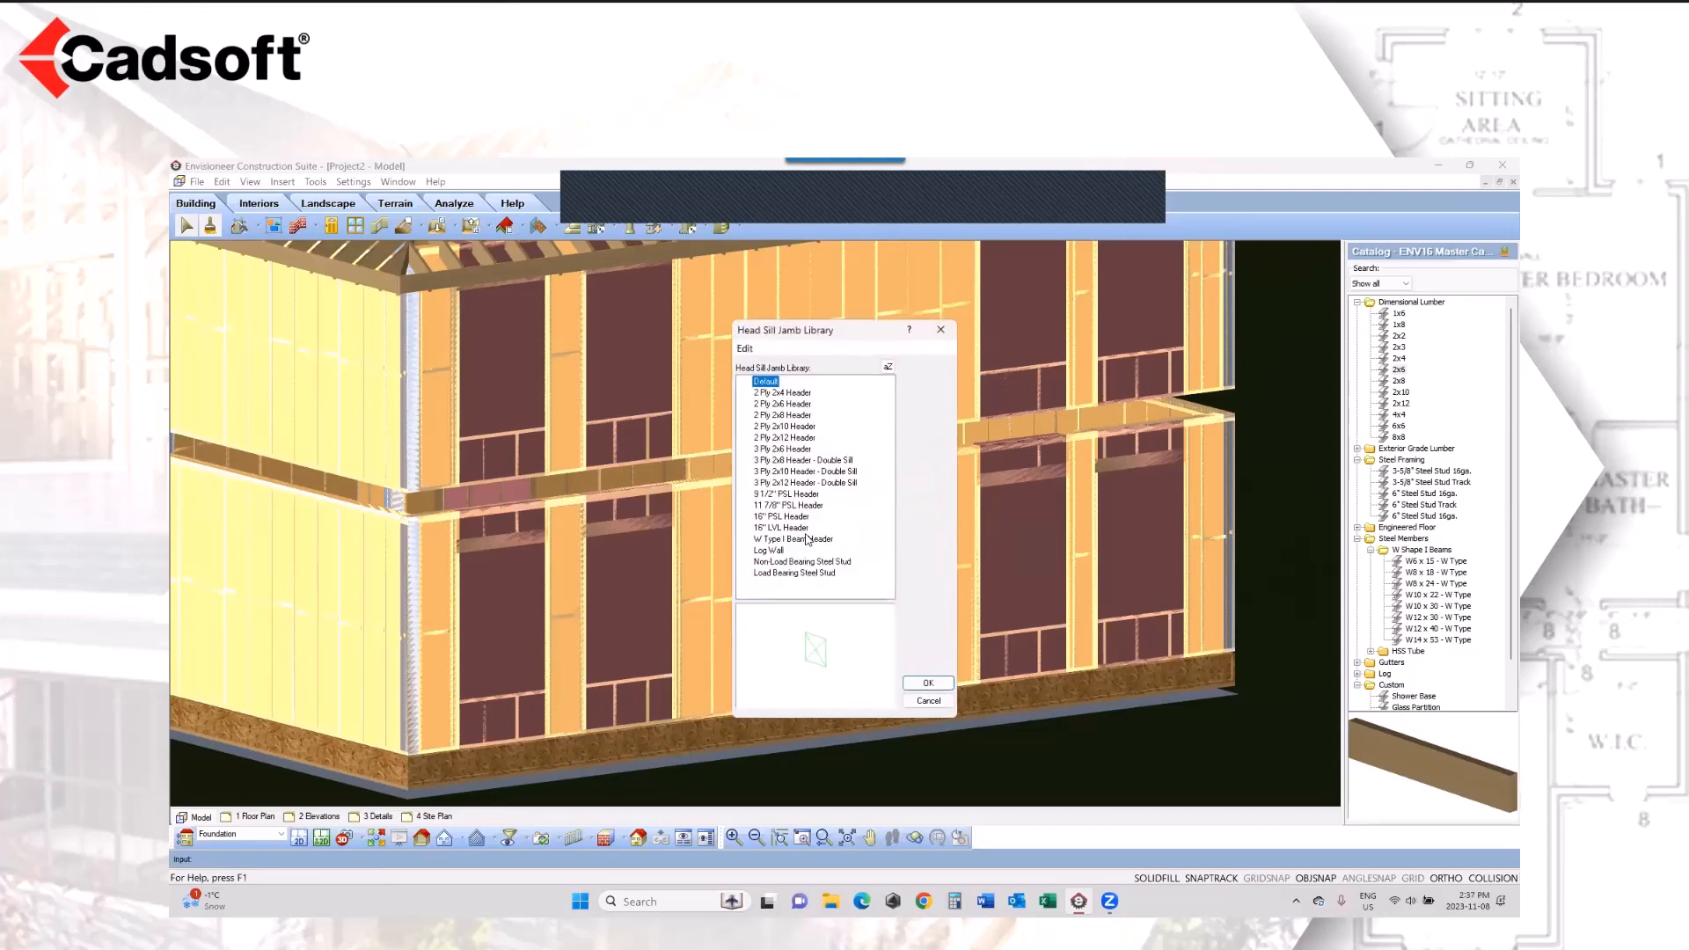
{"action": "left_click", "coordinate": [801, 496]}
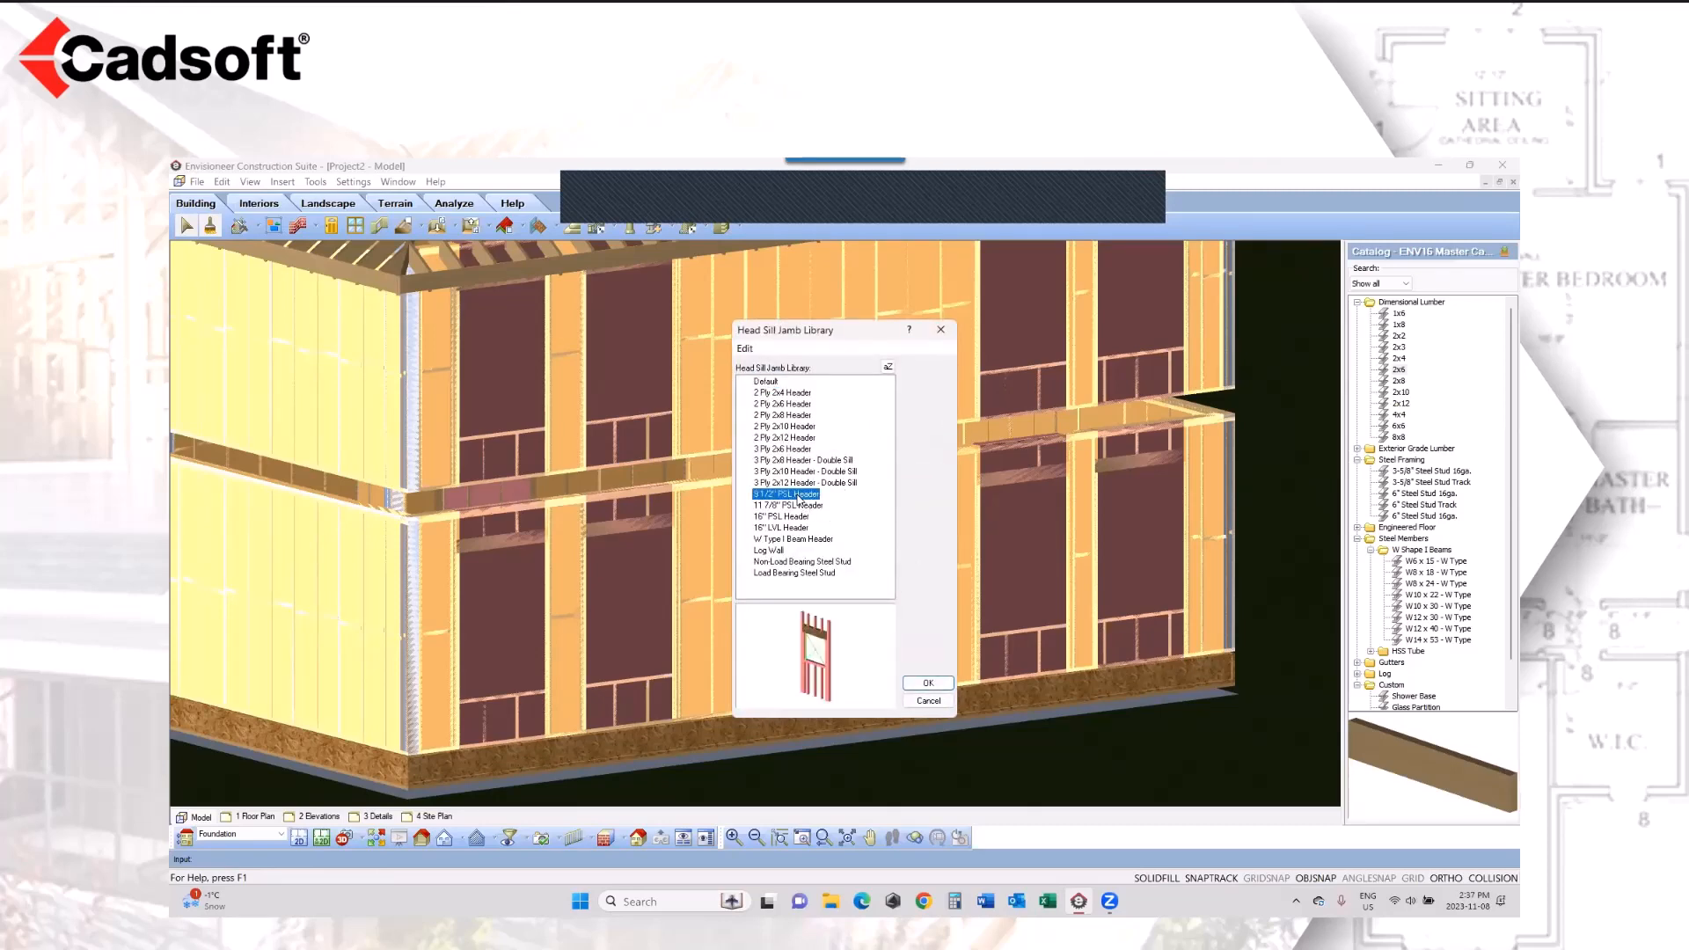
{"action": "left_click", "coordinate": [927, 683]}
{"action": "left_click", "coordinate": [849, 564]}
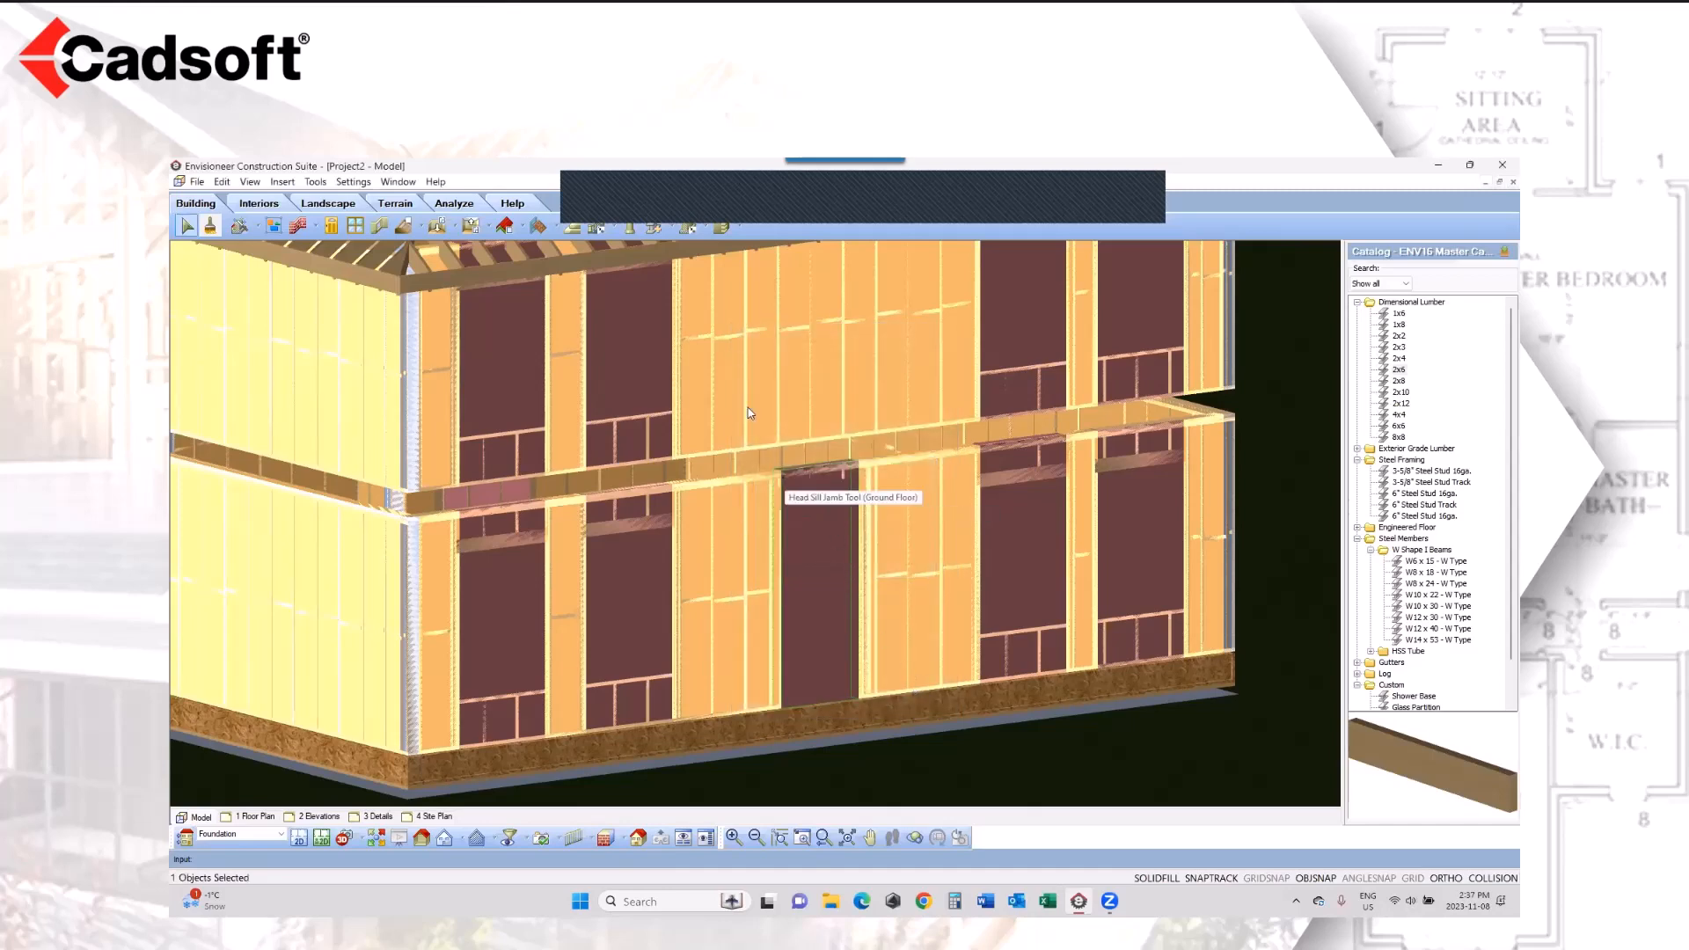
Step: Turn off Framing Mode and display only the framing to check the header above the front door
{"action": "left_click", "coordinate": [251, 181]}
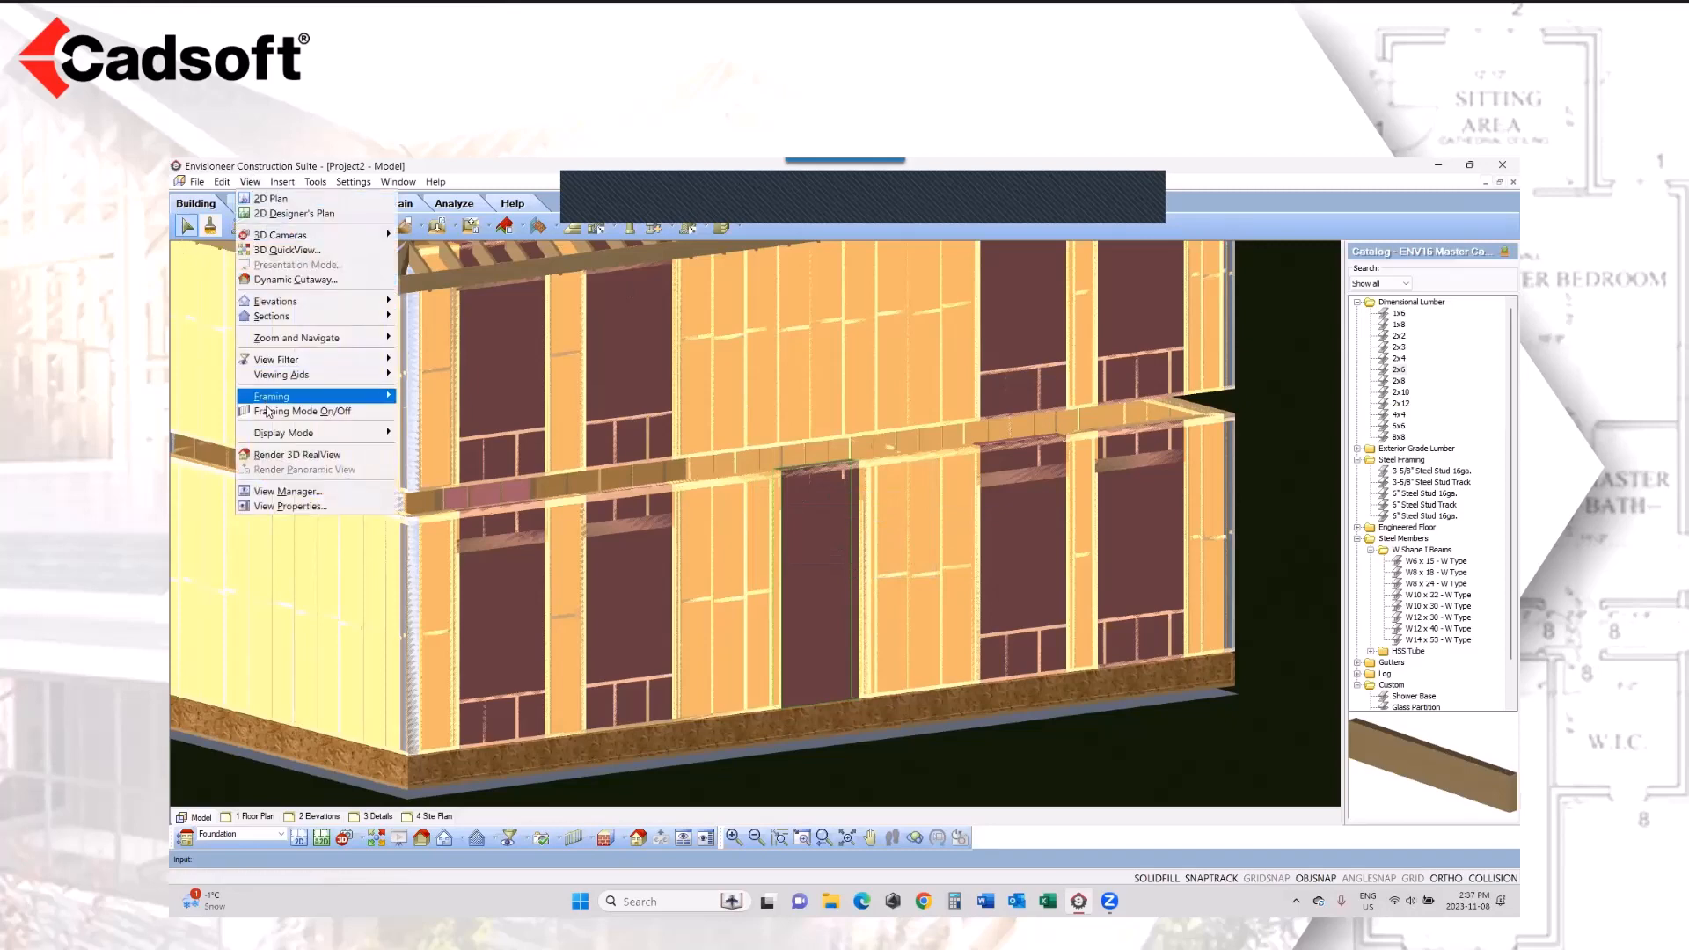
{"action": "left_click", "coordinate": [291, 404]}
{"action": "left_click", "coordinate": [250, 181]}
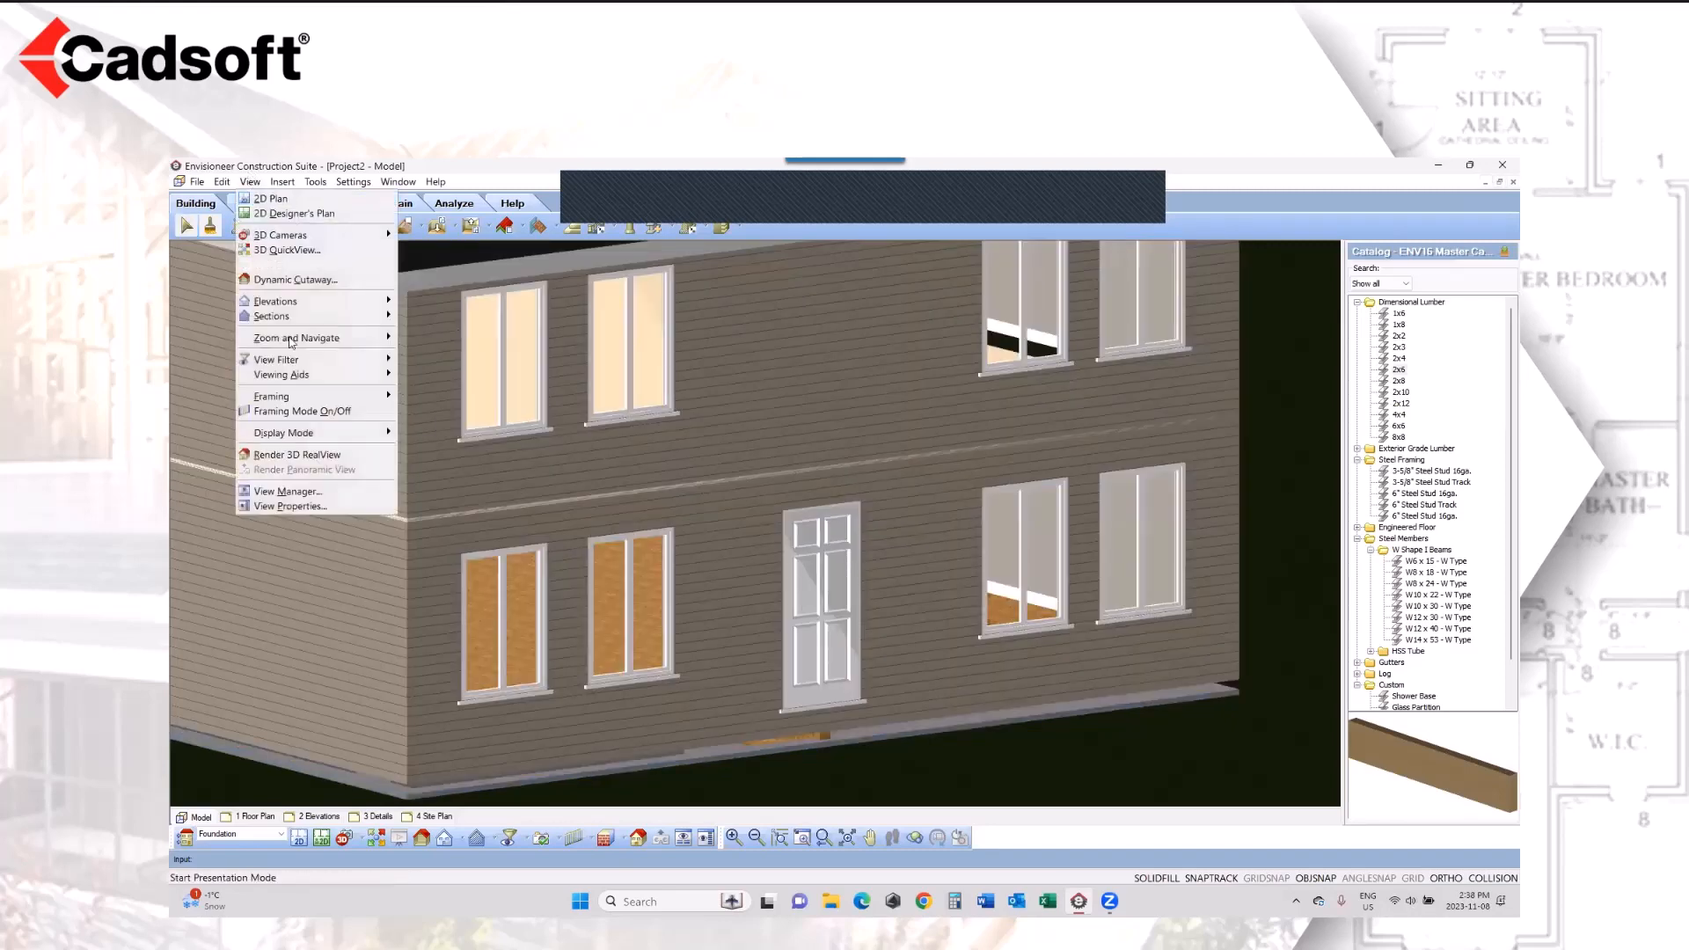
{"action": "mouse_move", "coordinate": [334, 397]}
{"action": "left_click", "coordinate": [432, 398]}
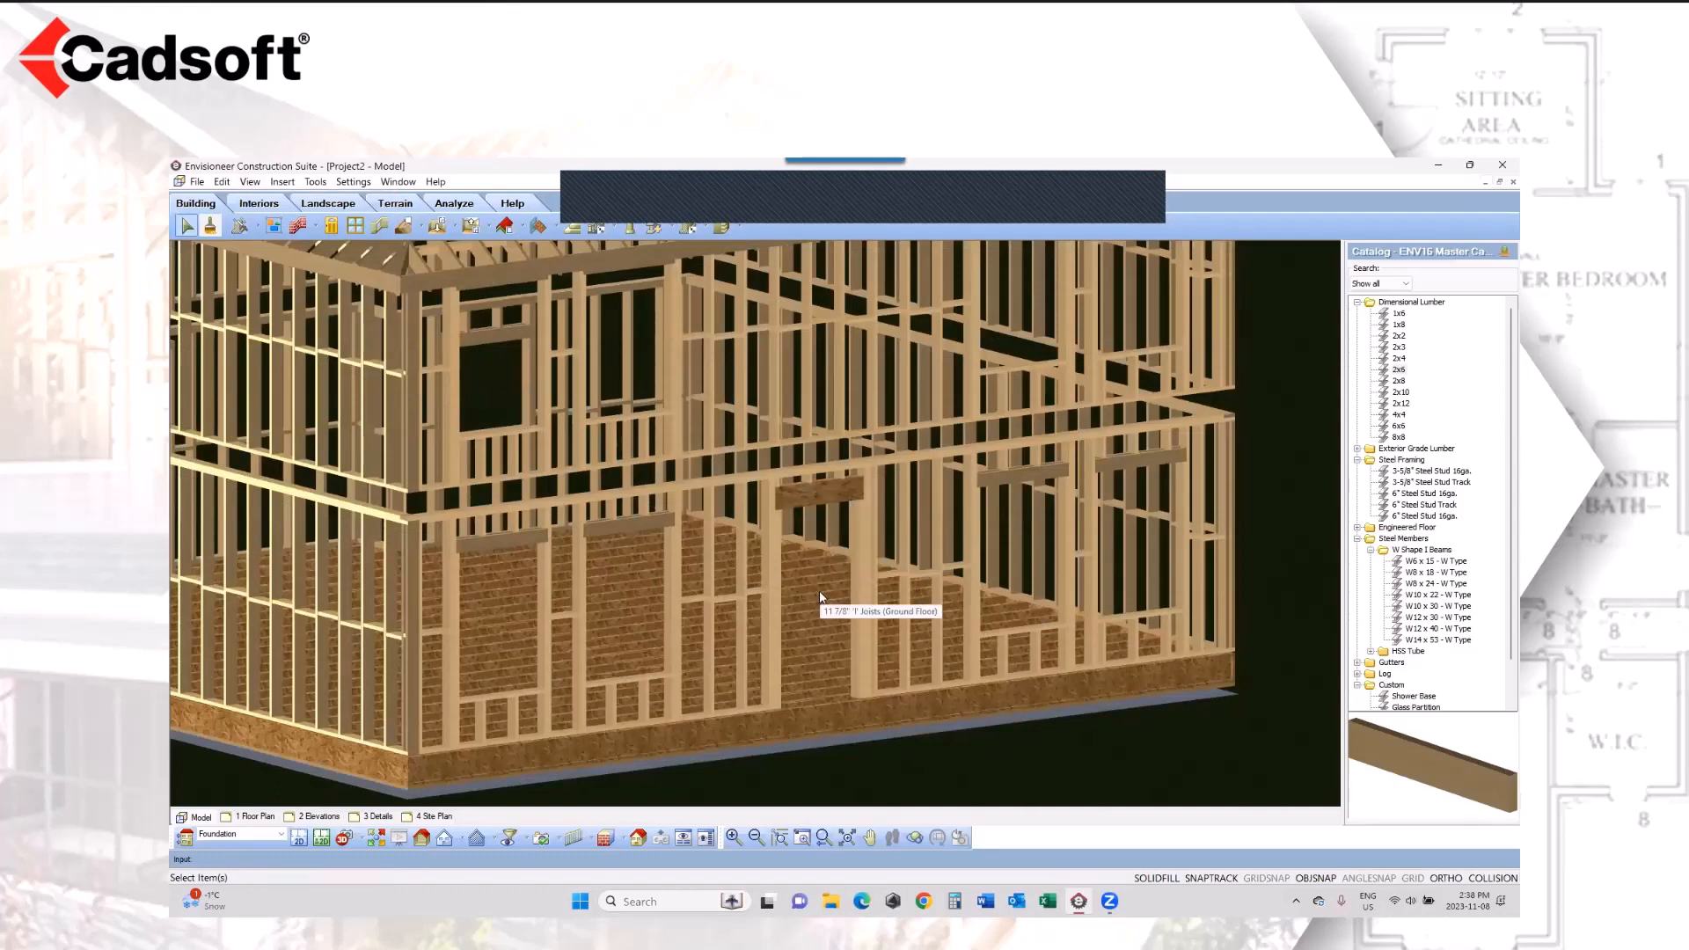
Step: Switch to the 2D plan and make Ground Floor the current location
{"action": "left_click", "coordinate": [299, 838]}
{"action": "left_click", "coordinate": [281, 834]}
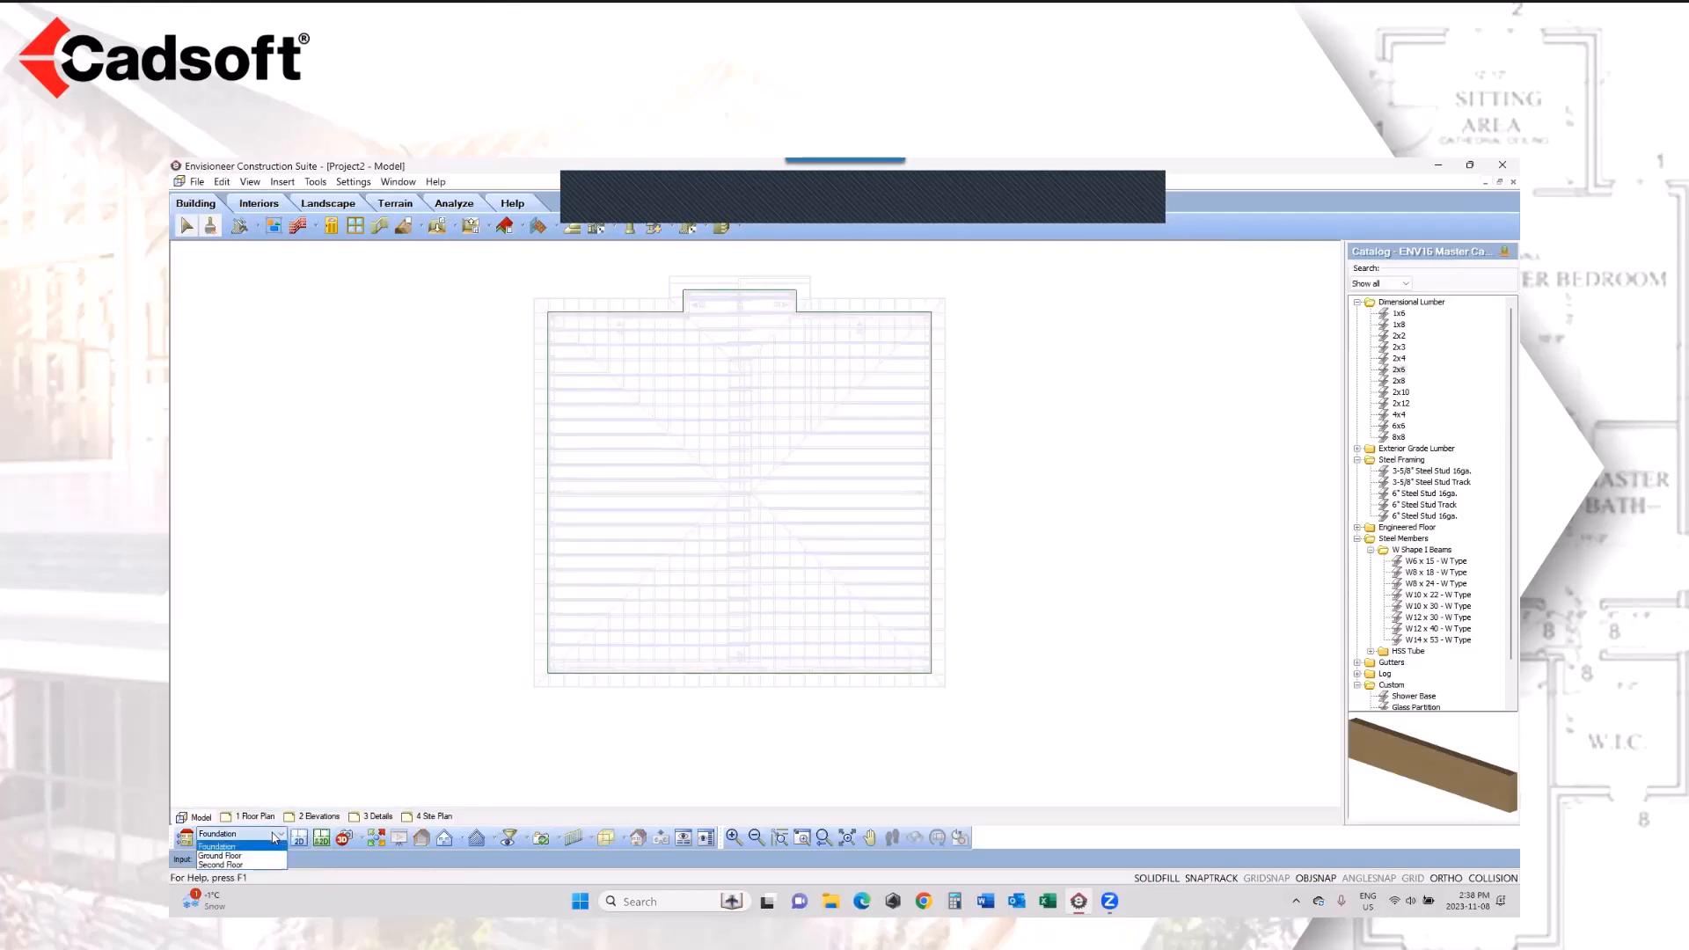
{"action": "left_click", "coordinate": [220, 855]}
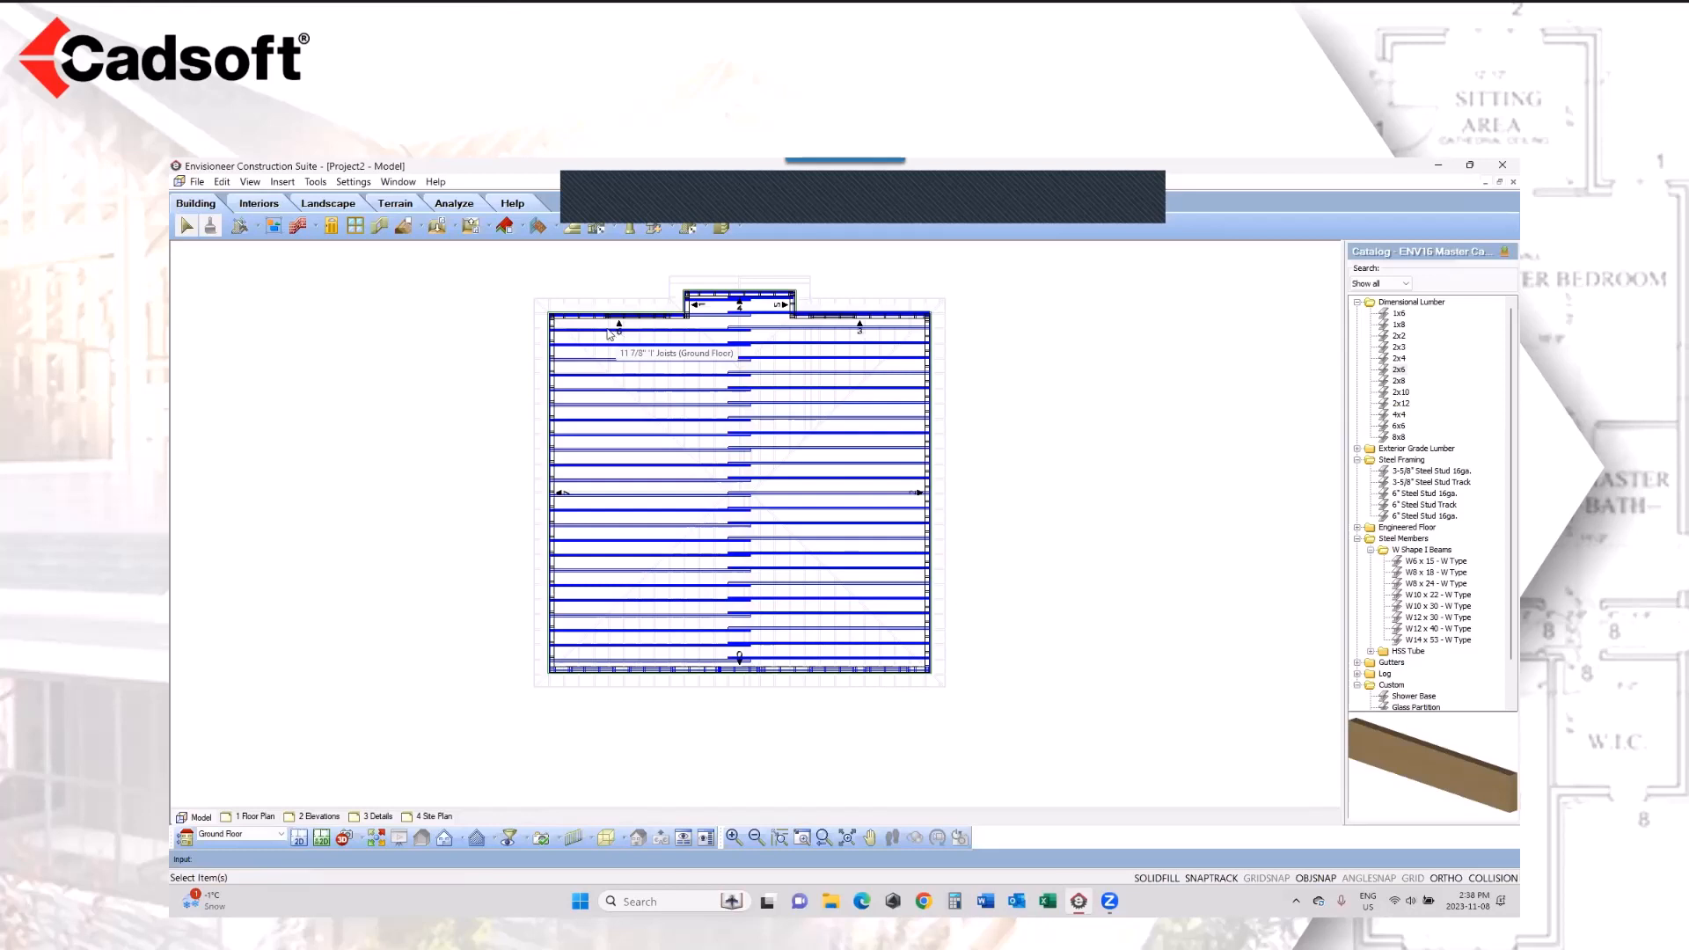
Step: Open the Wall Panels list and preview ground floor panel 0
{"action": "left_click", "coordinate": [317, 182]}
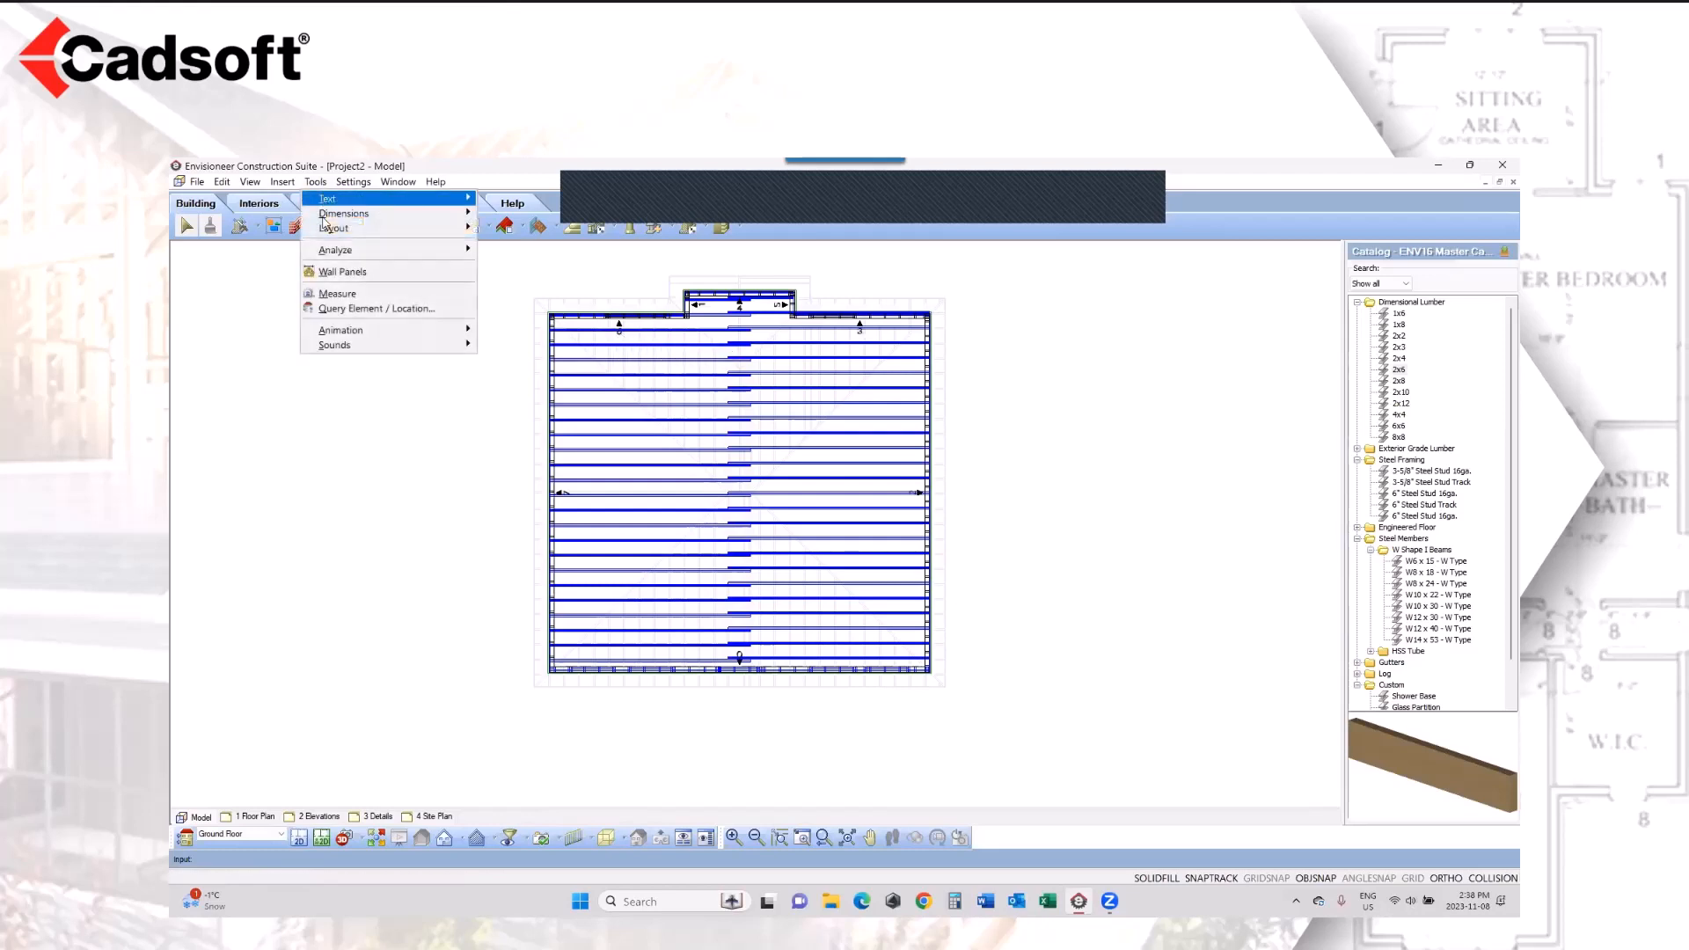
{"action": "left_click", "coordinate": [339, 272]}
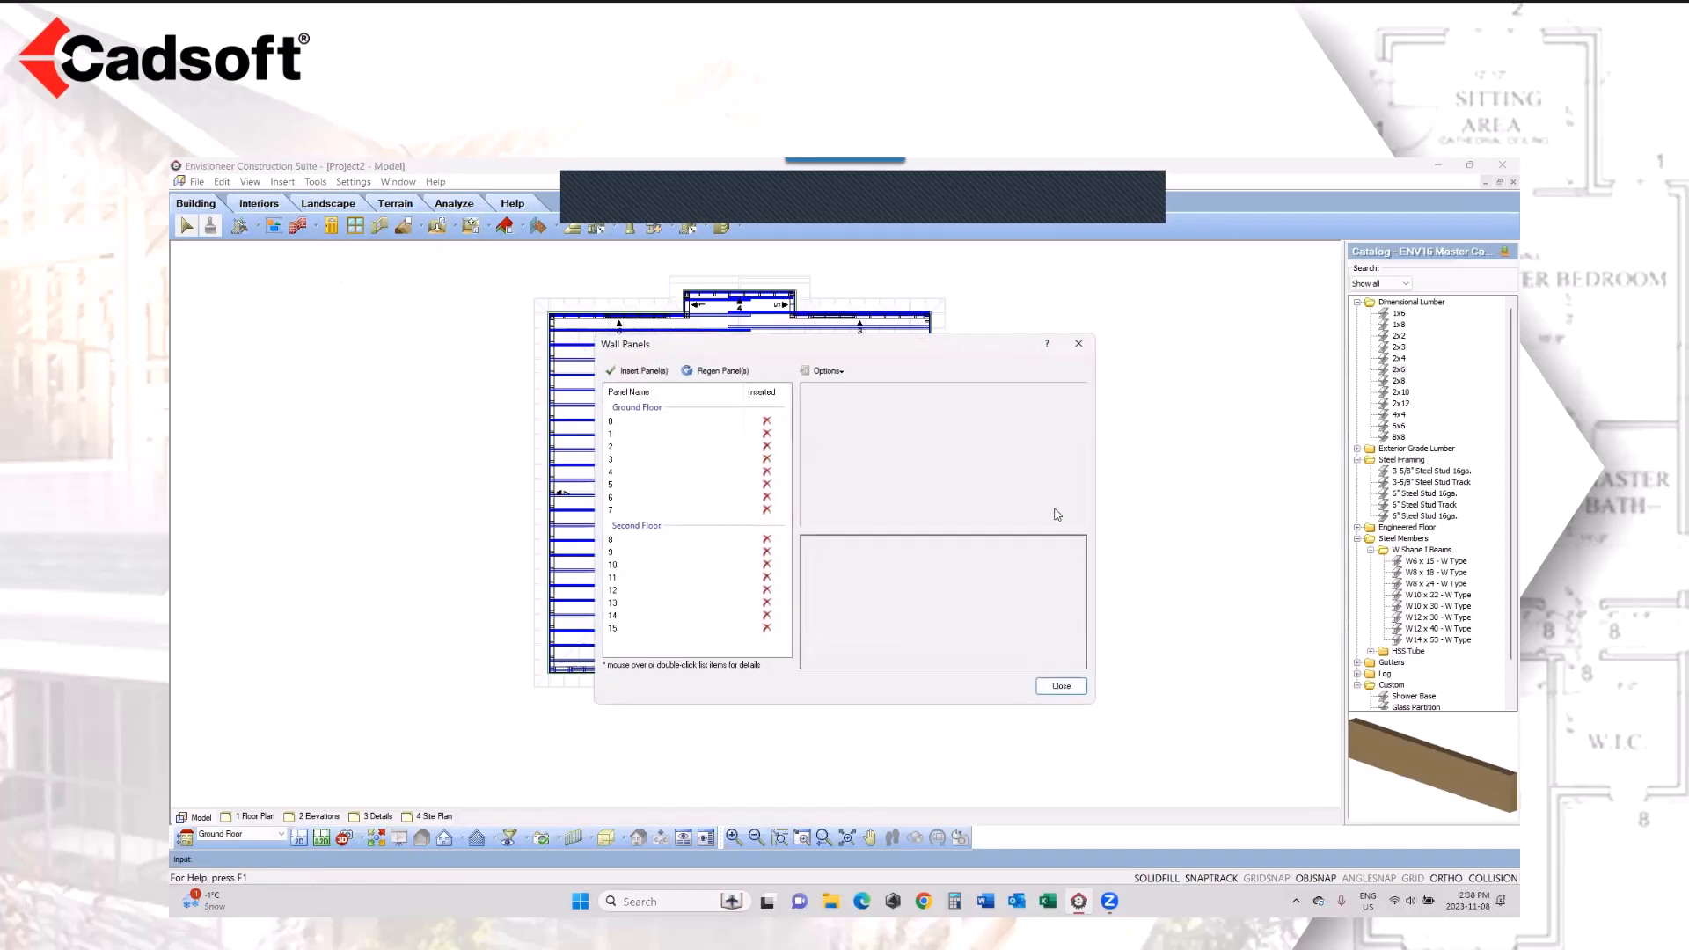
{"action": "left_click", "coordinate": [651, 423]}
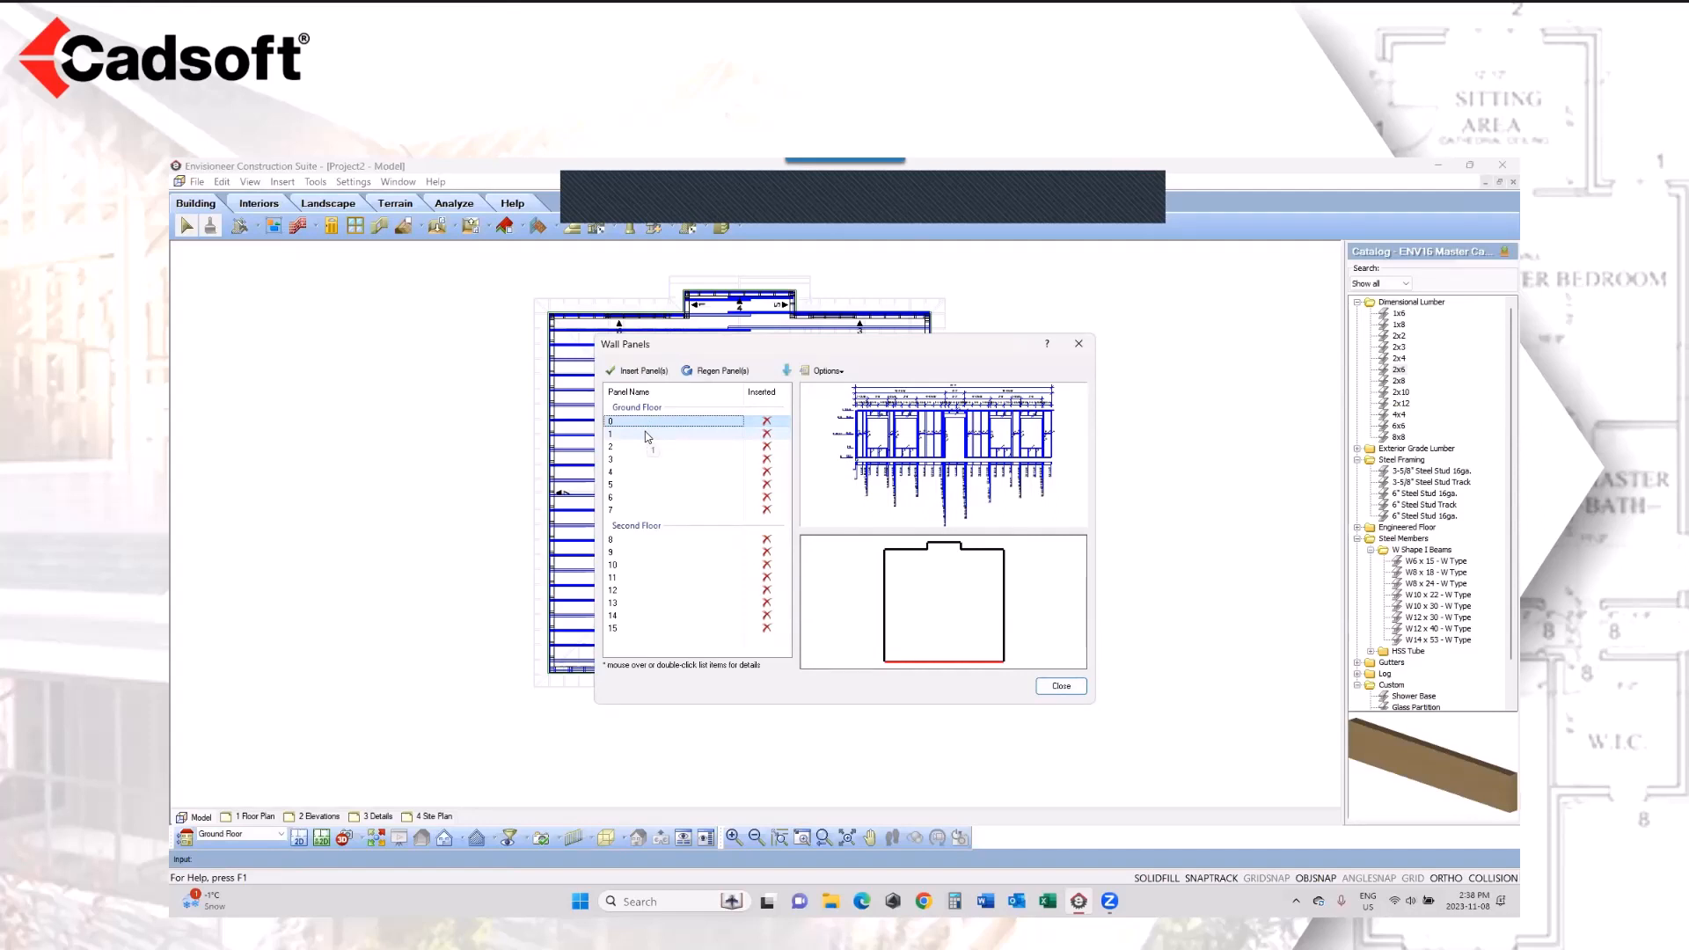
Step: Insert the drawing of ground floor panel 0 and open its sheet
{"action": "left_click", "coordinate": [652, 373]}
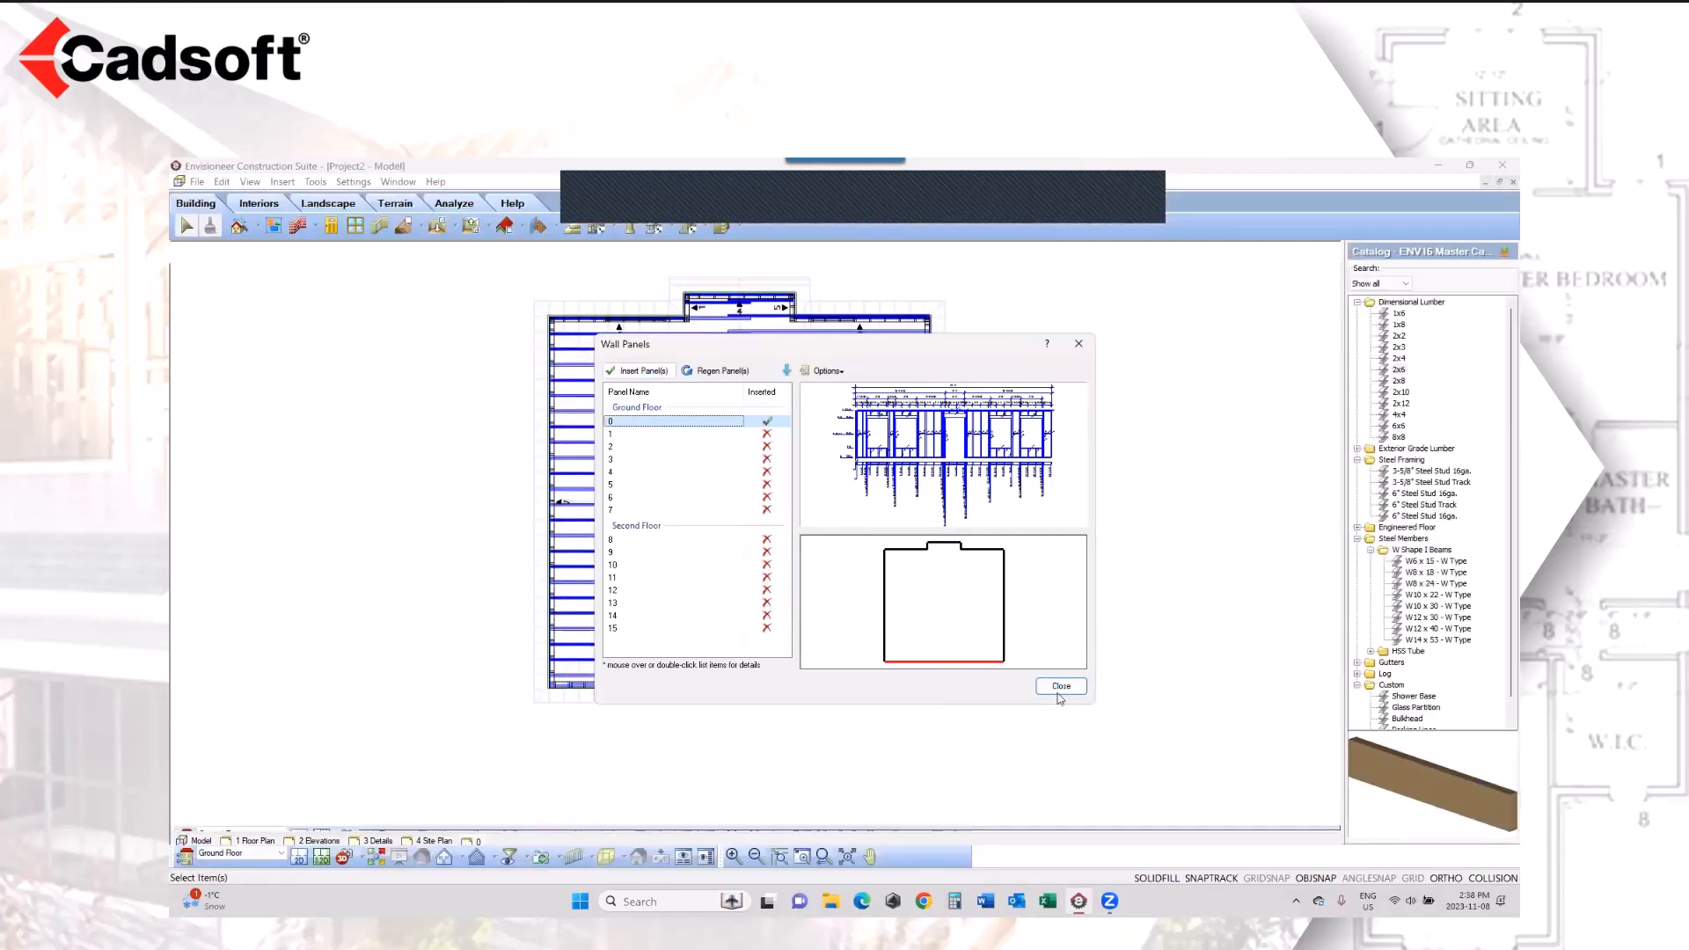
{"action": "left_click", "coordinate": [1062, 687]}
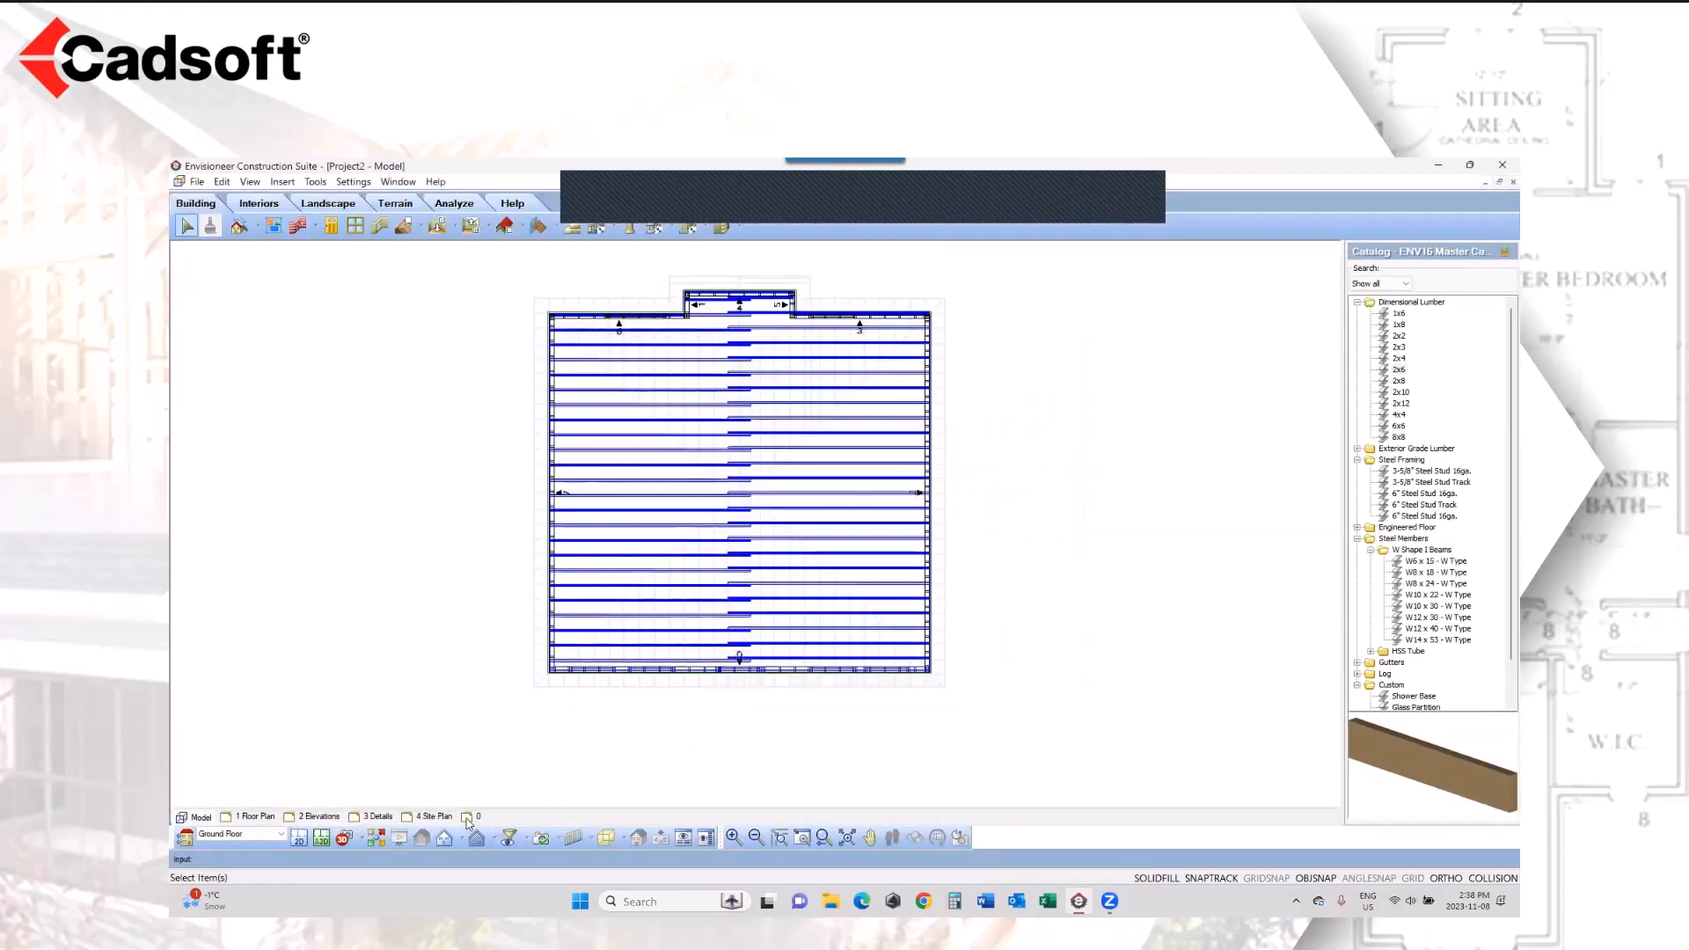
{"action": "left_click", "coordinate": [473, 818]}
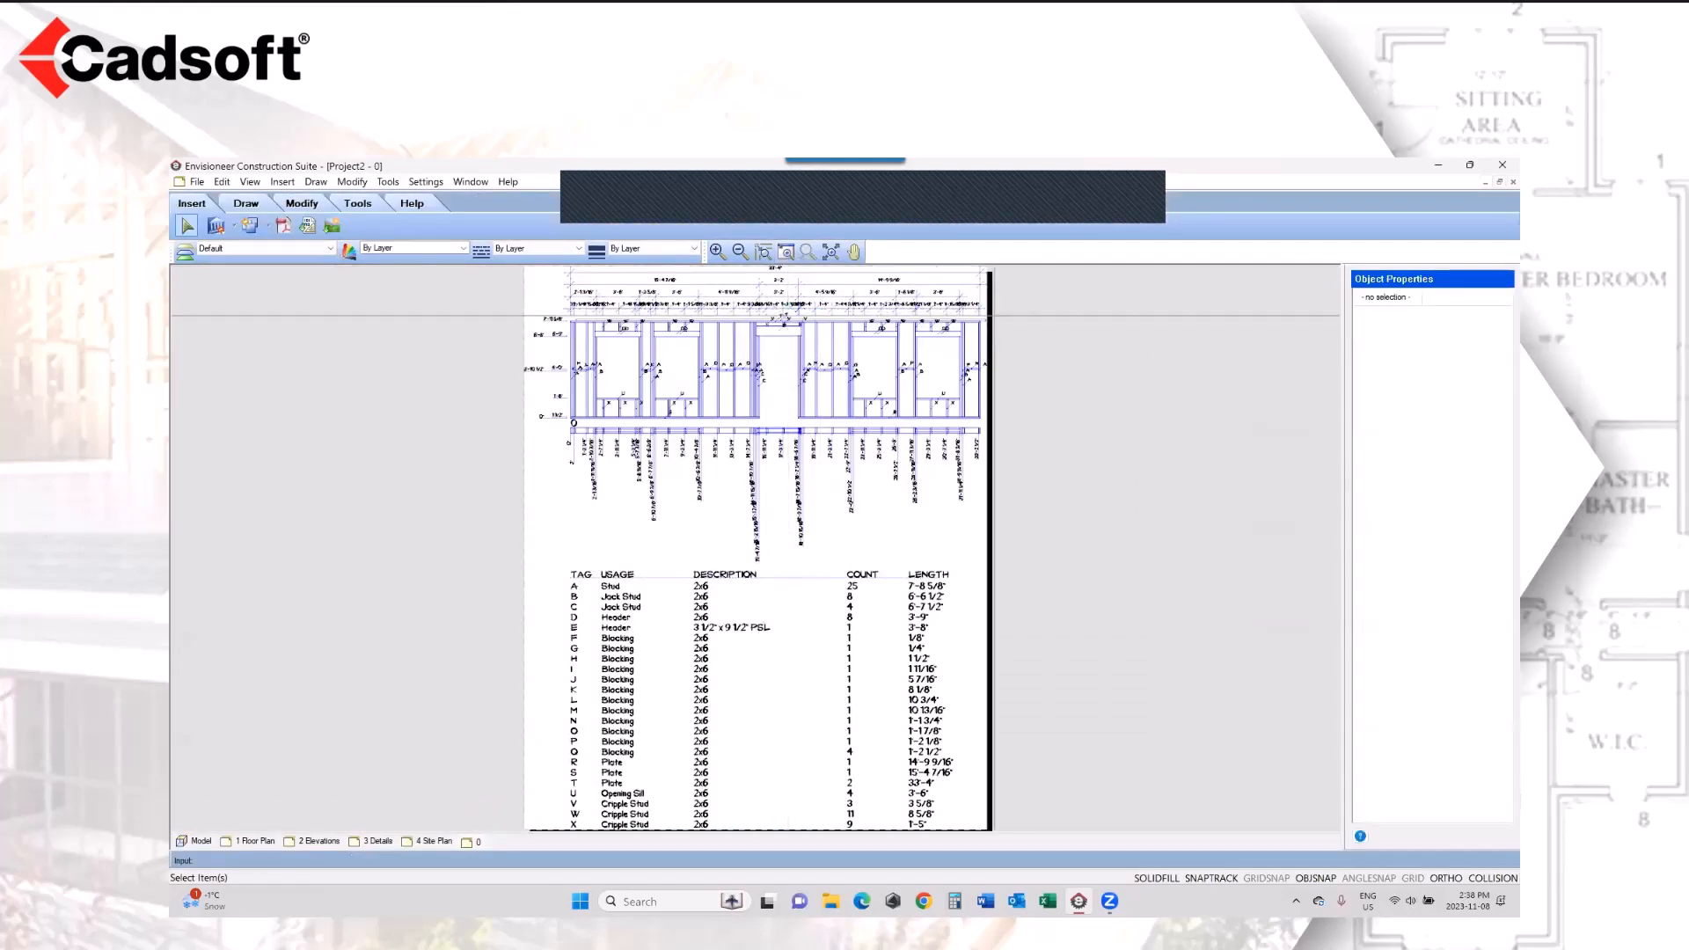
Step: Examine panel 0's framing elevation, stud position dimensions and the member table with tags, descriptions, counts and lengths
{"action": "scroll", "coordinate": [783, 319], "scroll_direction": "up", "scroll_amount": 3}
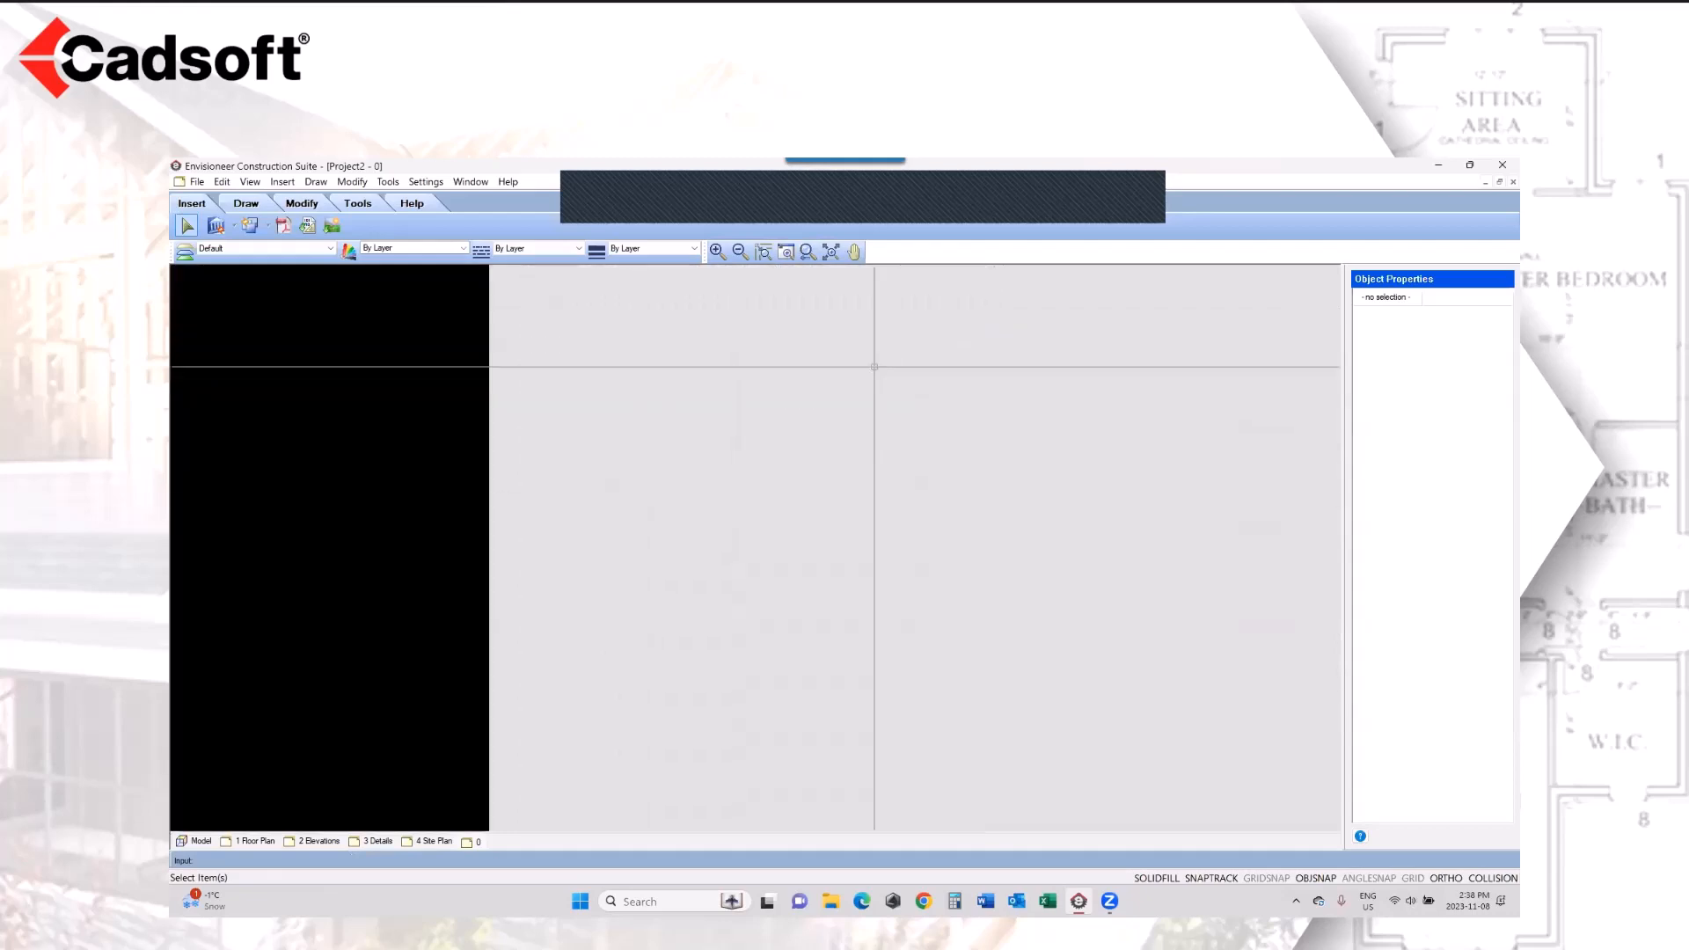
{"action": "left_click", "coordinate": [788, 253]}
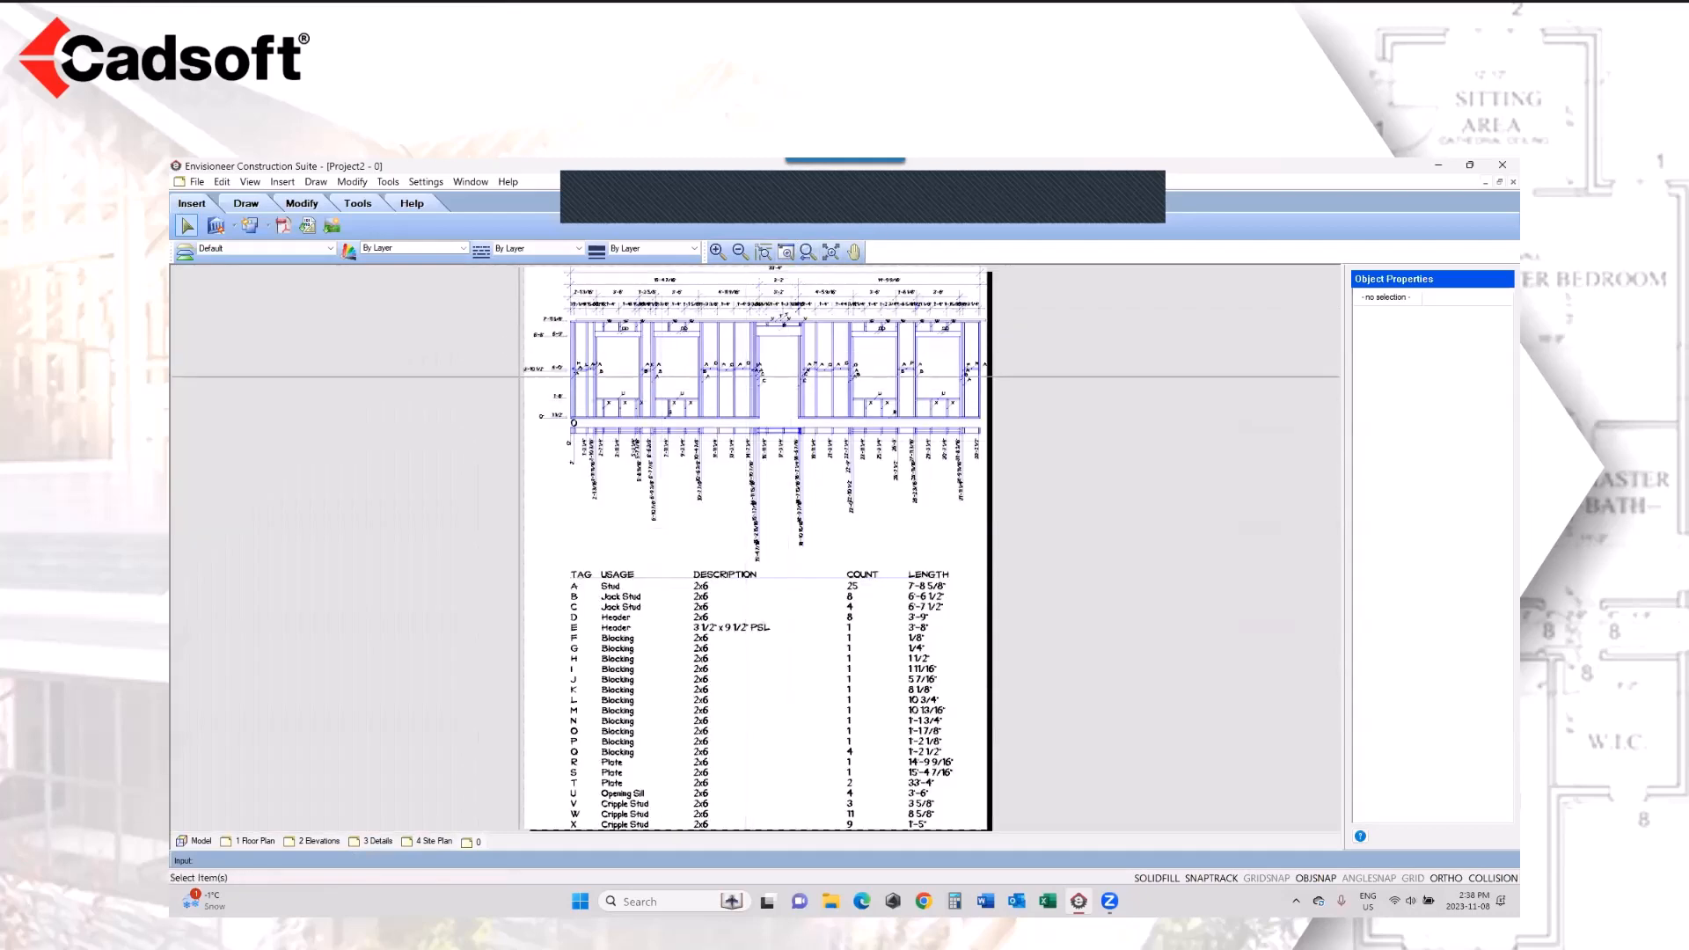
{"action": "left_click_drag", "start_coordinate": [519, 376], "coordinate": [757, 504]}
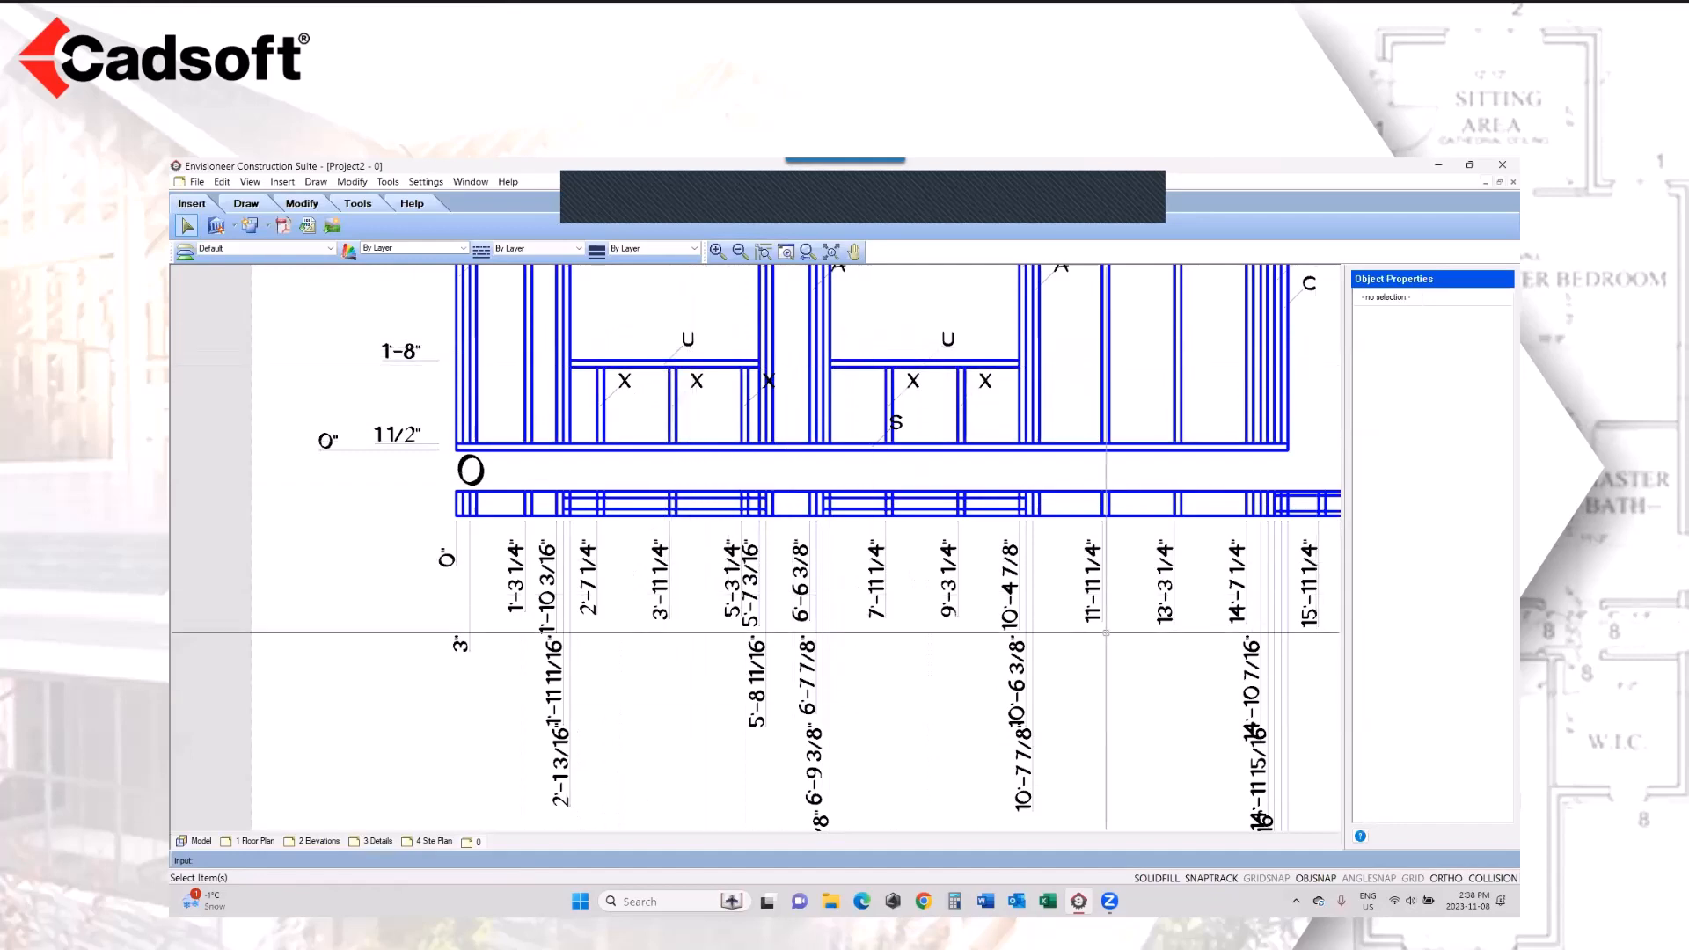
{"action": "scroll", "coordinate": [1099, 620], "scroll_direction": "down", "scroll_amount": 3}
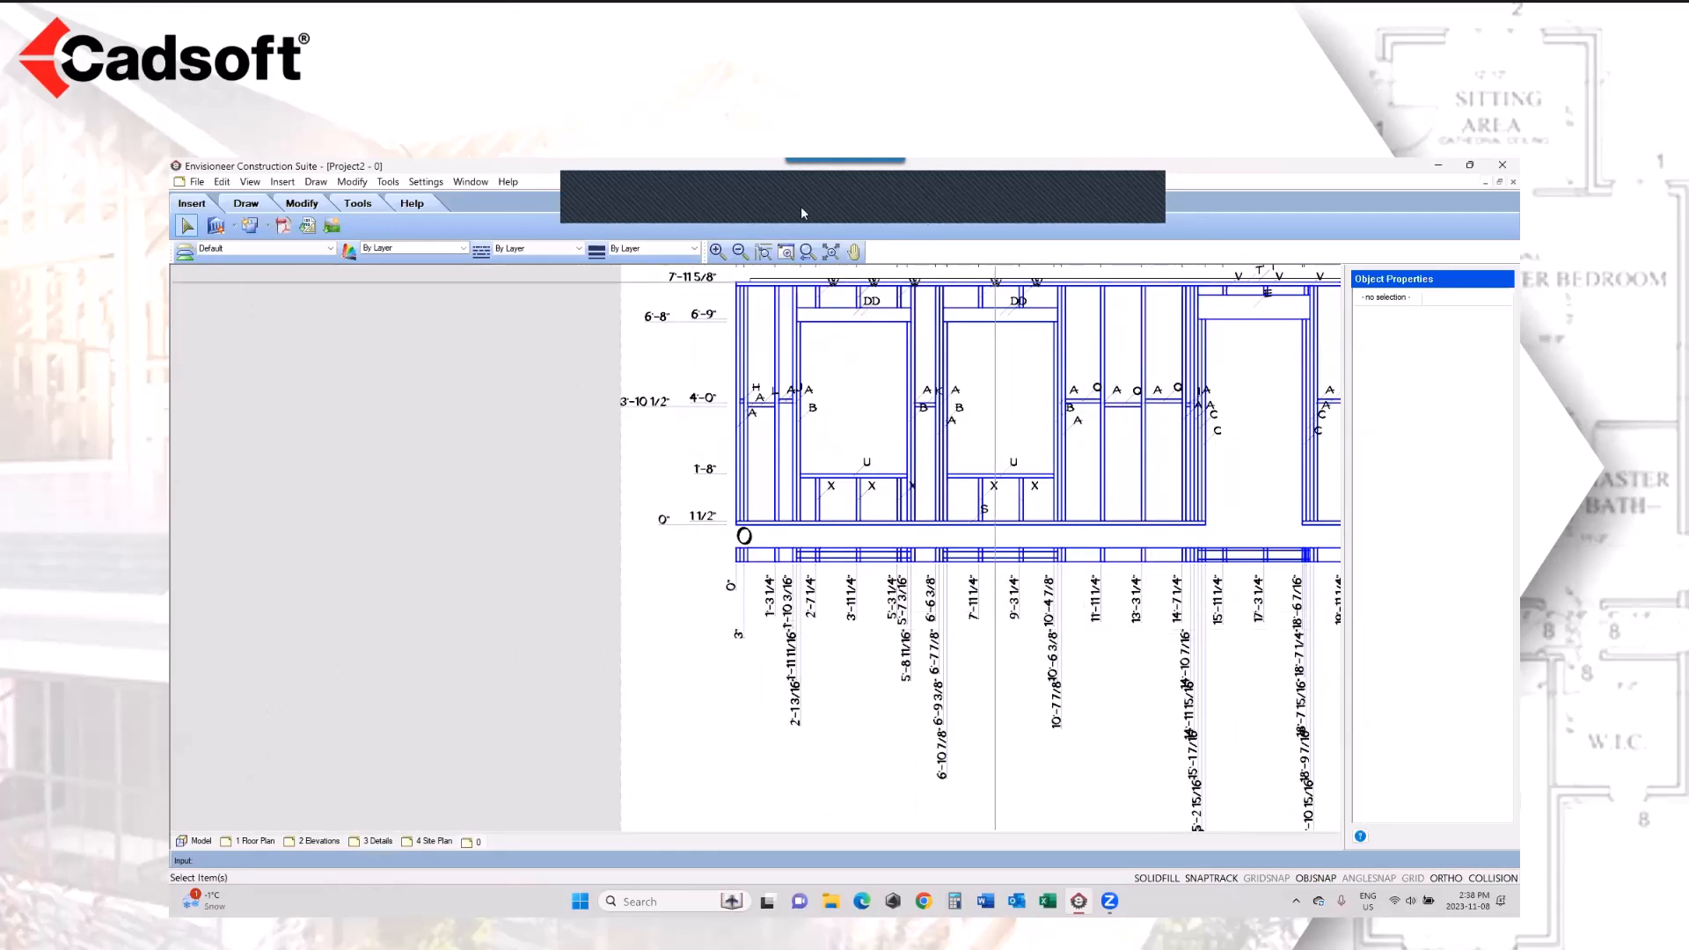
{"action": "left_click", "coordinate": [854, 253]}
{"action": "left_click_drag", "start_coordinate": [883, 687], "coordinate": [607, 365]}
{"action": "left_click_drag", "start_coordinate": [696, 700], "coordinate": [544, 400]}
{"action": "left_click_drag", "start_coordinate": [590, 746], "coordinate": [566, 585]}
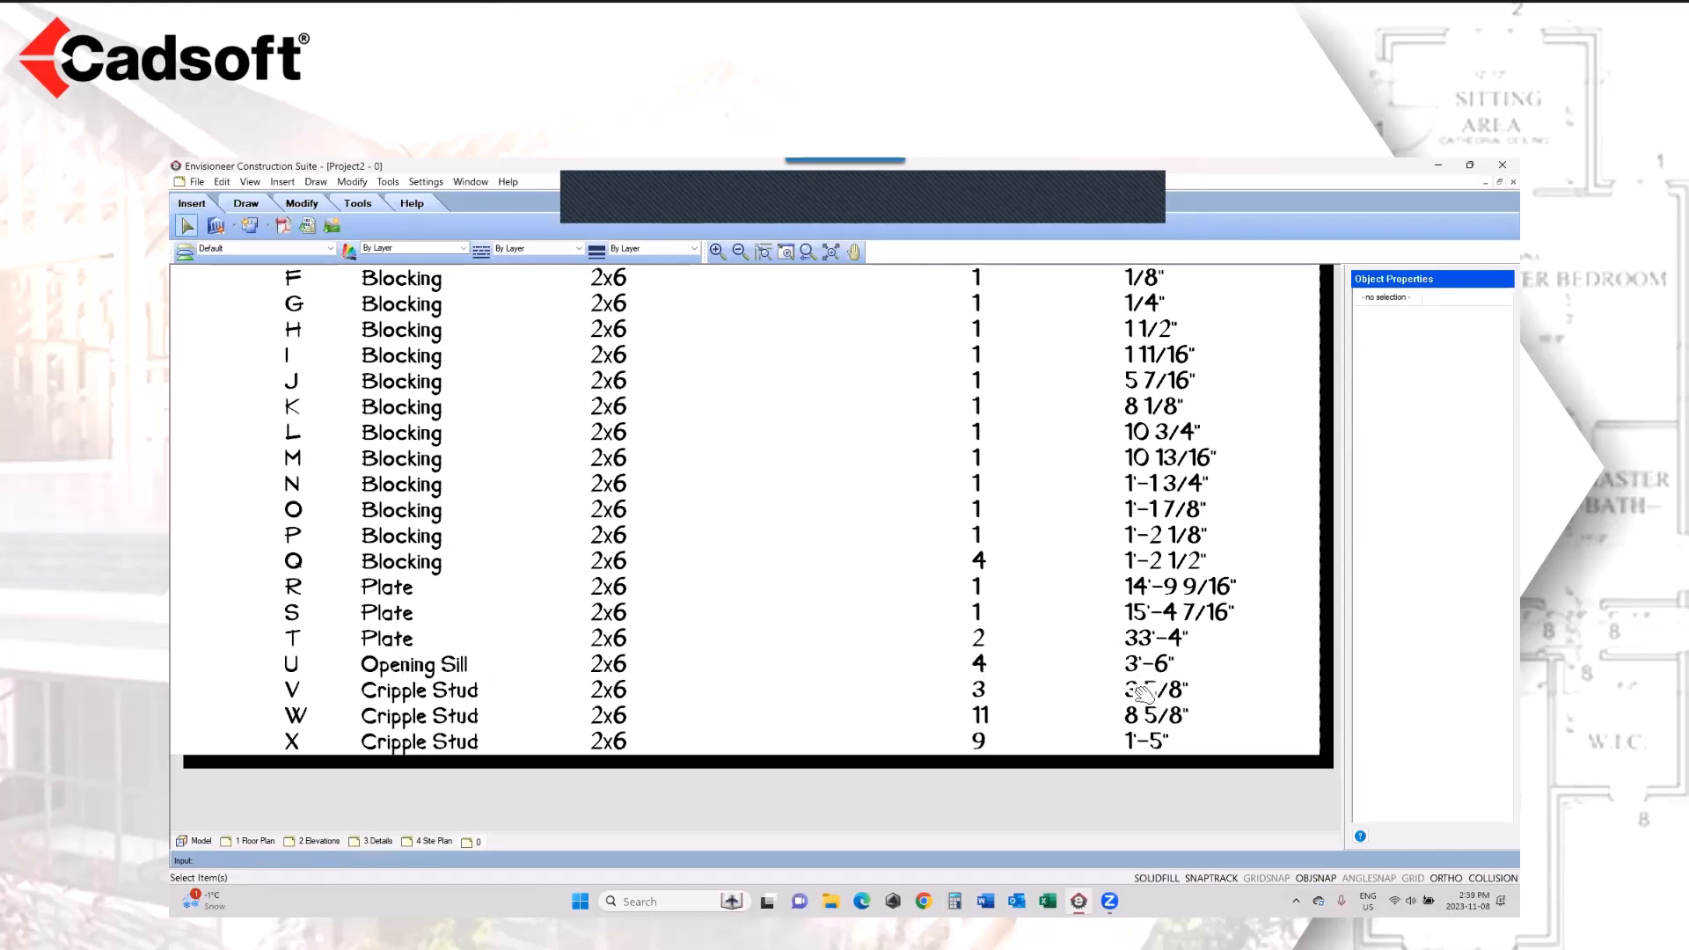
{"action": "scroll", "coordinate": [704, 475], "scroll_direction": "up", "scroll_amount": 2}
{"action": "scroll", "coordinate": [613, 580], "scroll_direction": "down", "scroll_amount": 2}
{"action": "scroll", "coordinate": [612, 580], "scroll_direction": "down", "scroll_amount": 1}
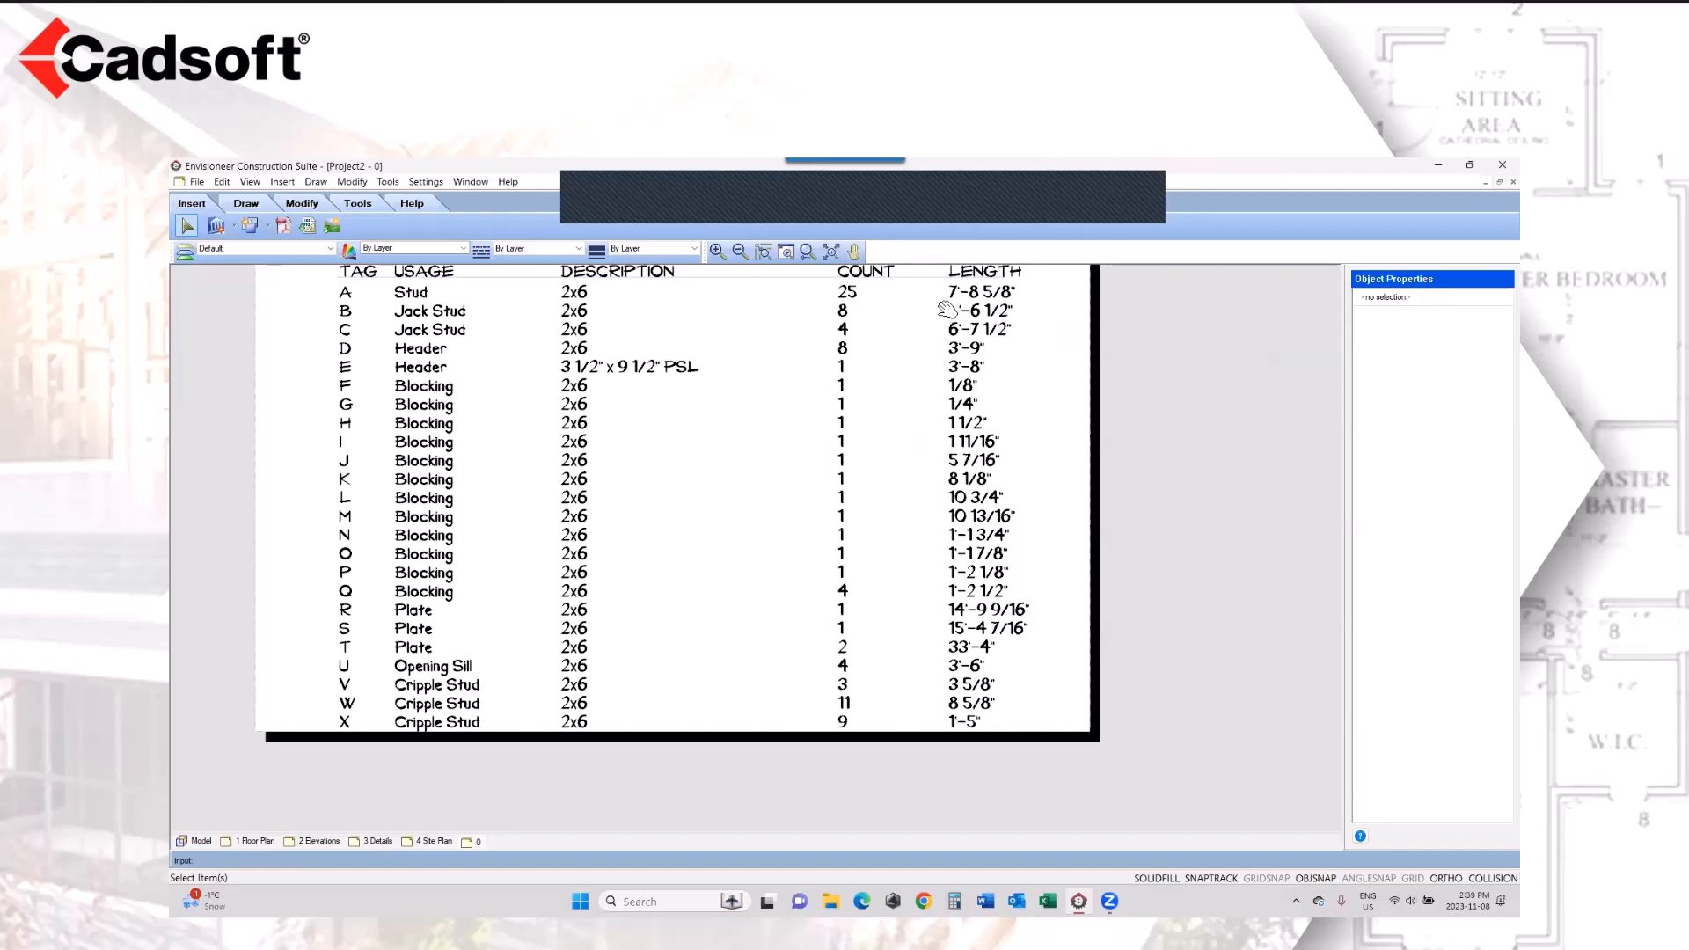
{"action": "left_click_drag", "start_coordinate": [768, 416], "coordinate": [796, 731]}
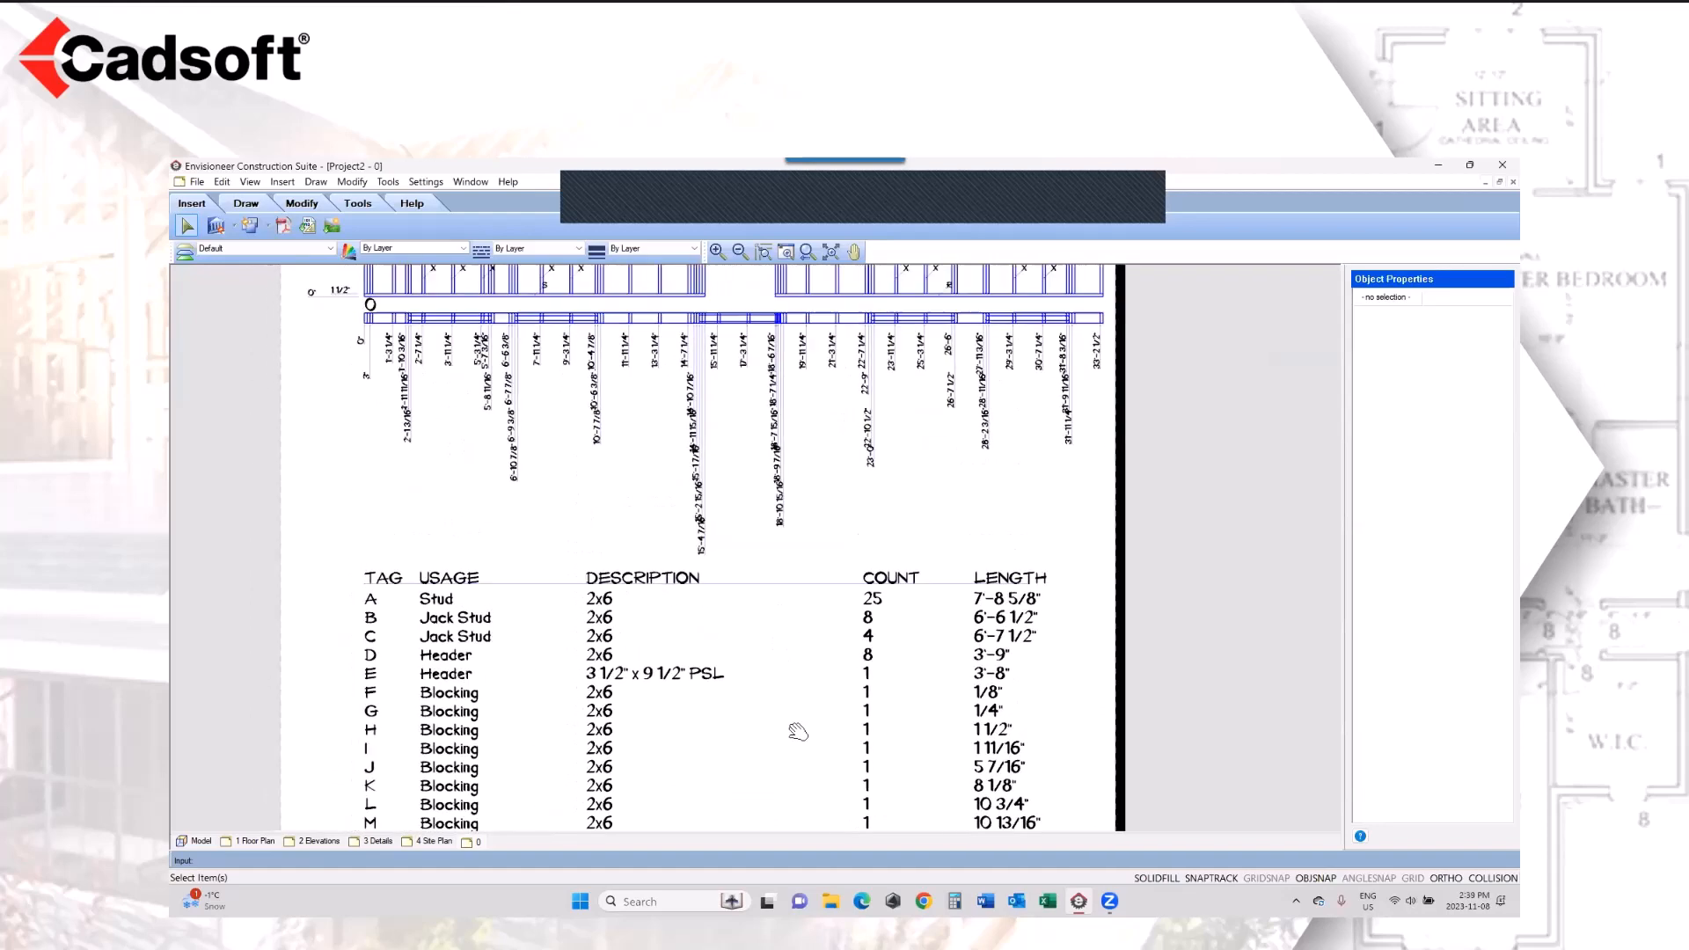
{"action": "mouse_move", "coordinate": [751, 444]}
{"action": "left_mouse_down"}
{"action": "mouse_move", "coordinate": [763, 721]}
{"action": "mouse_move", "coordinate": [750, 641]}
{"action": "left_mouse_up"}
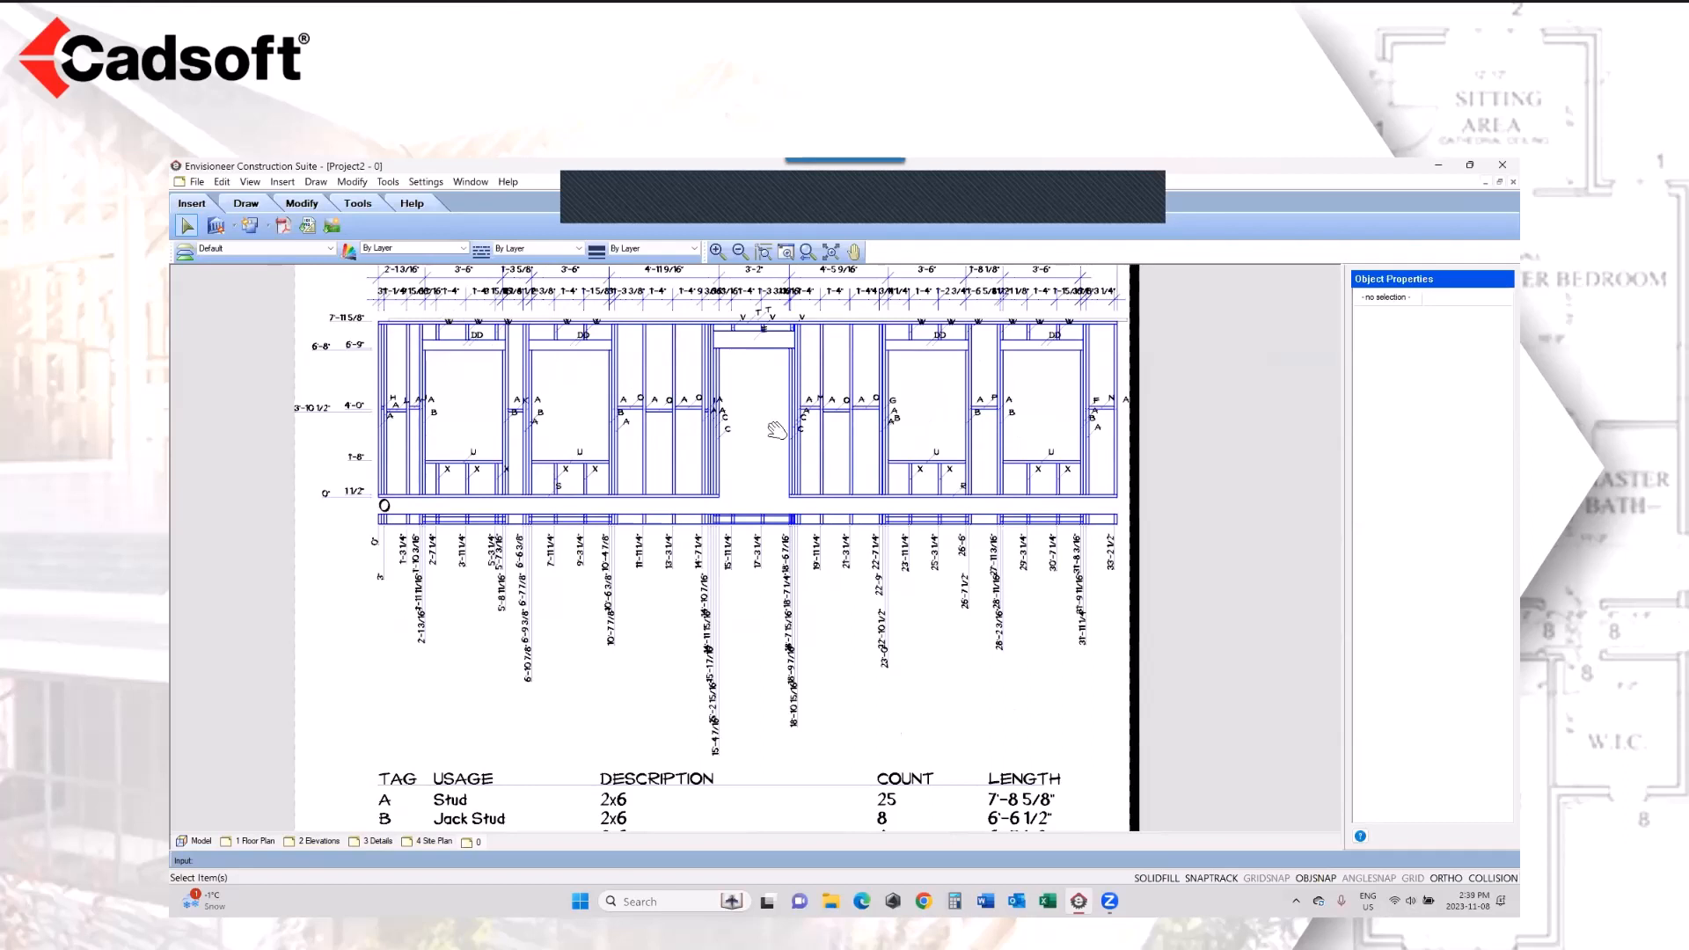
Step: Return to the model plan and display all elements except the framing
{"action": "left_click", "coordinate": [195, 841]}
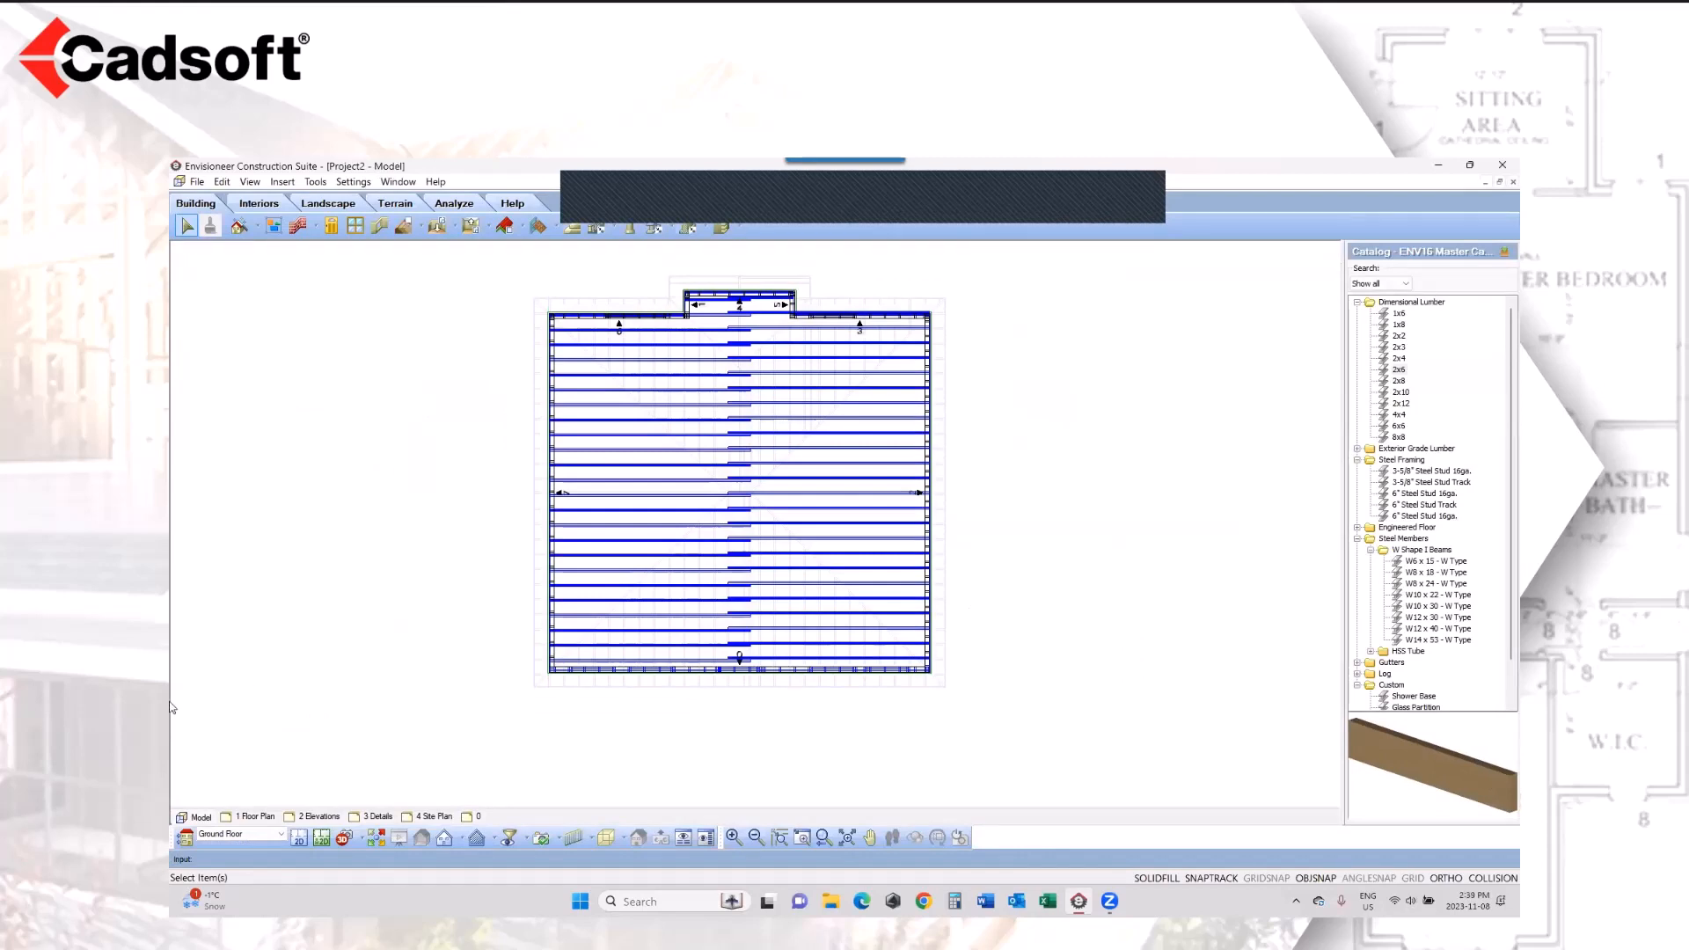
{"action": "left_click", "coordinate": [259, 185]}
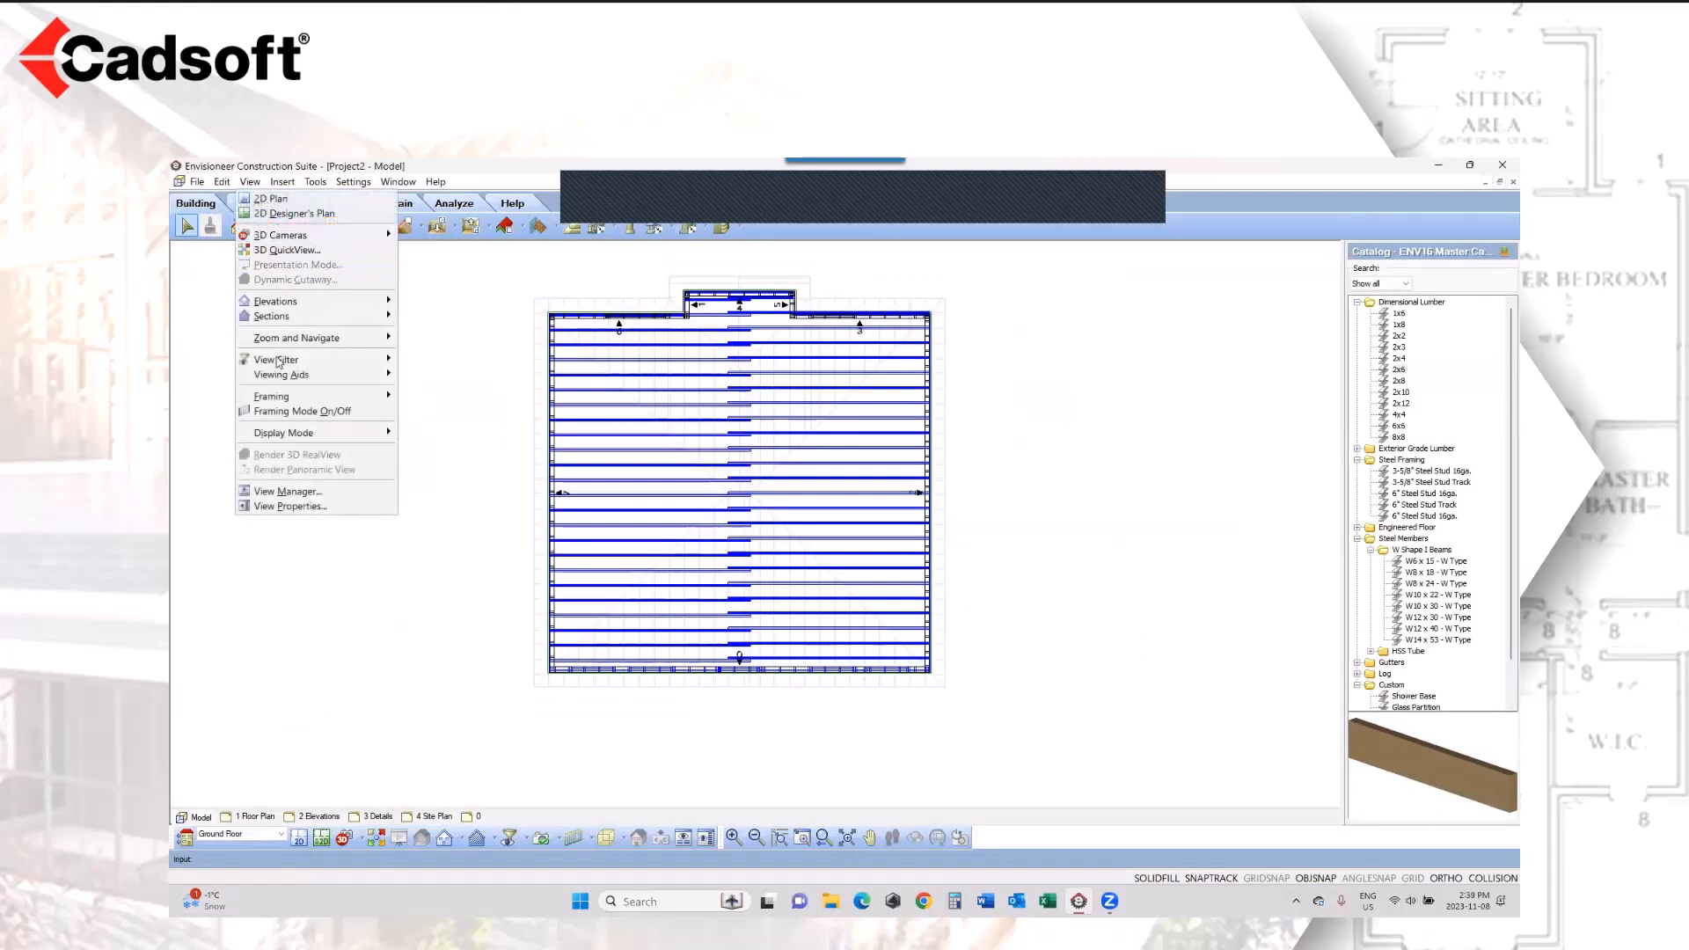
{"action": "mouse_move", "coordinate": [283, 396]}
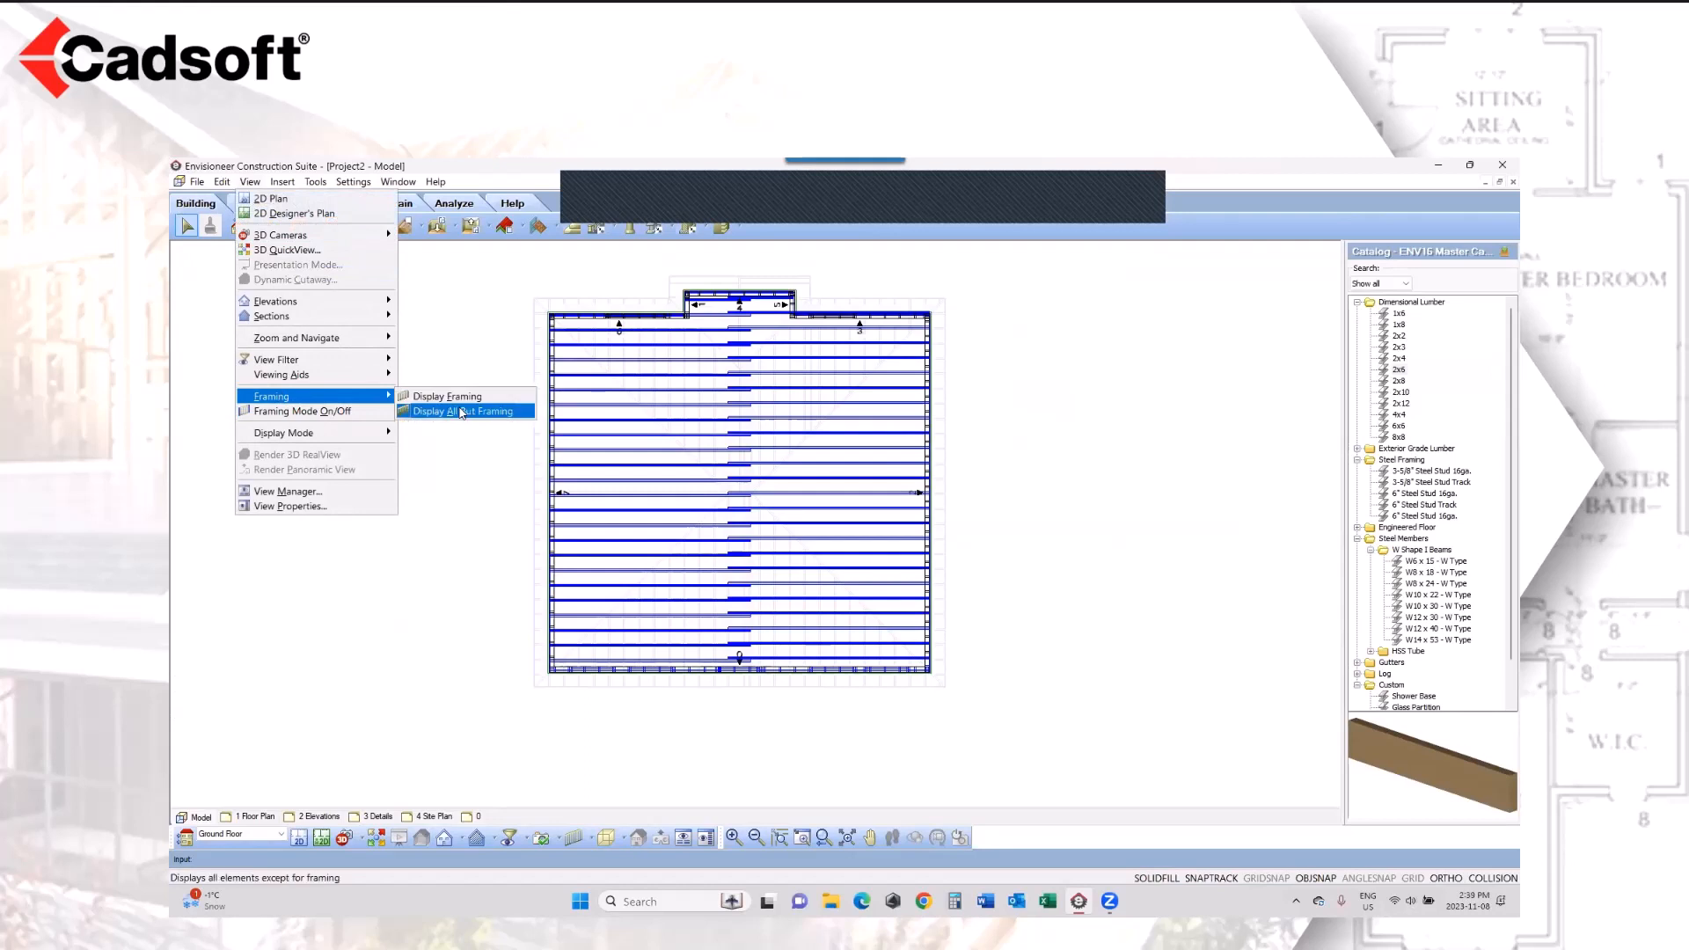
{"action": "left_click", "coordinate": [461, 411]}
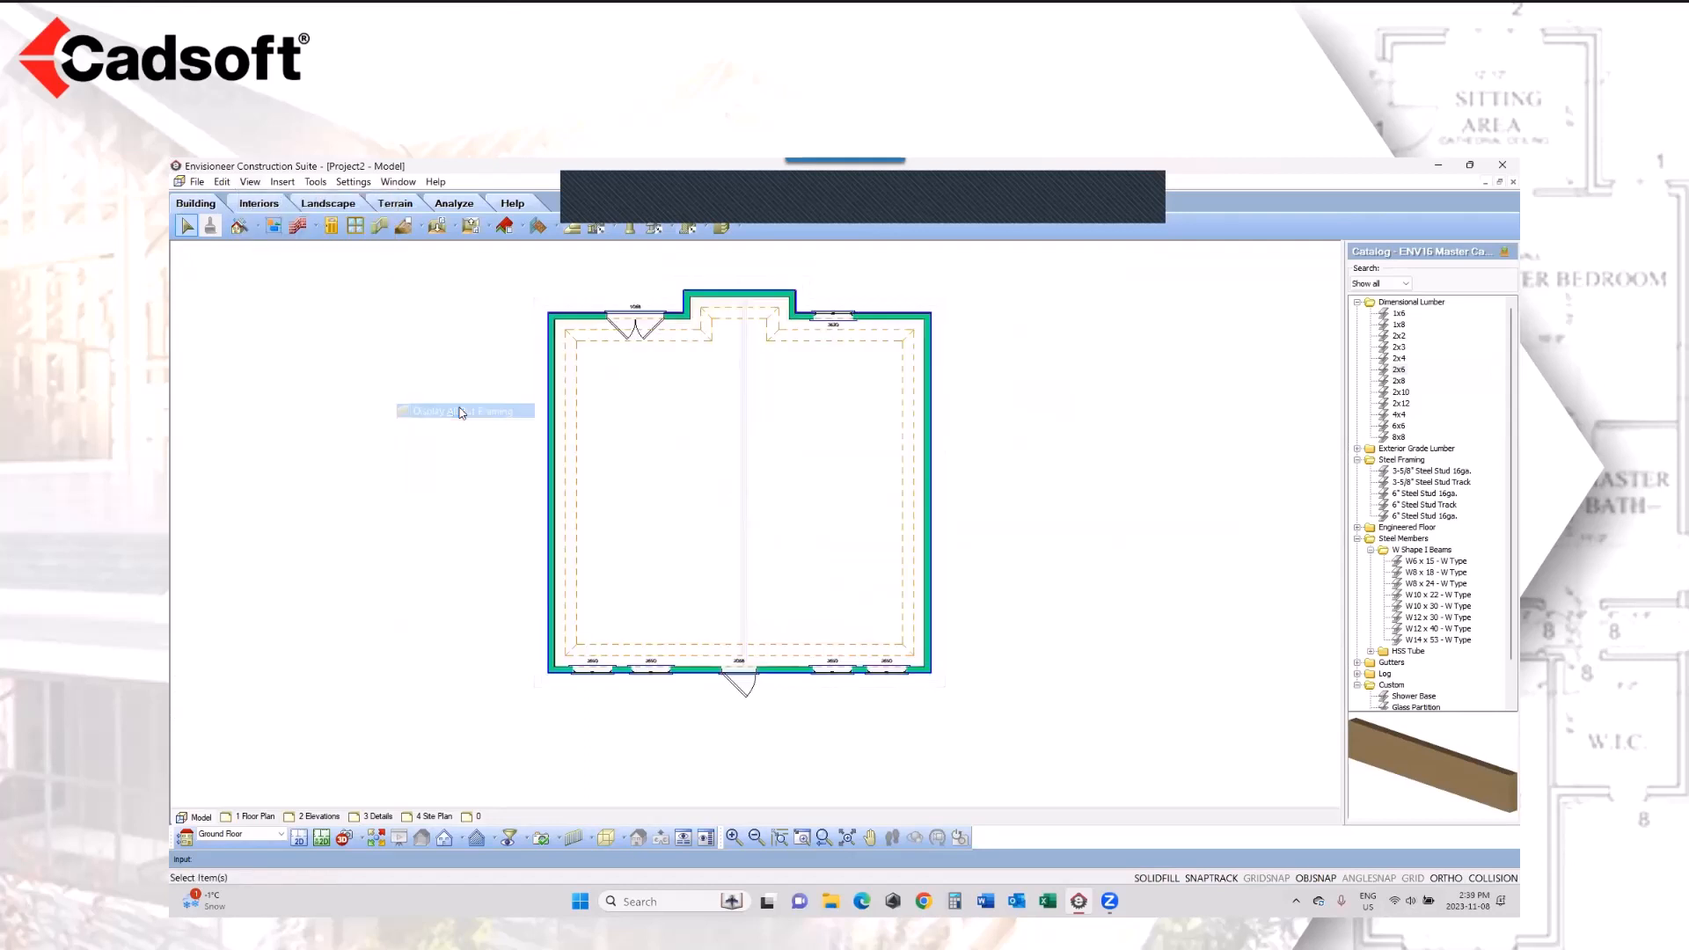
{"action": "left_click", "coordinate": [197, 182]}
{"action": "mouse_move", "coordinate": [269, 397]}
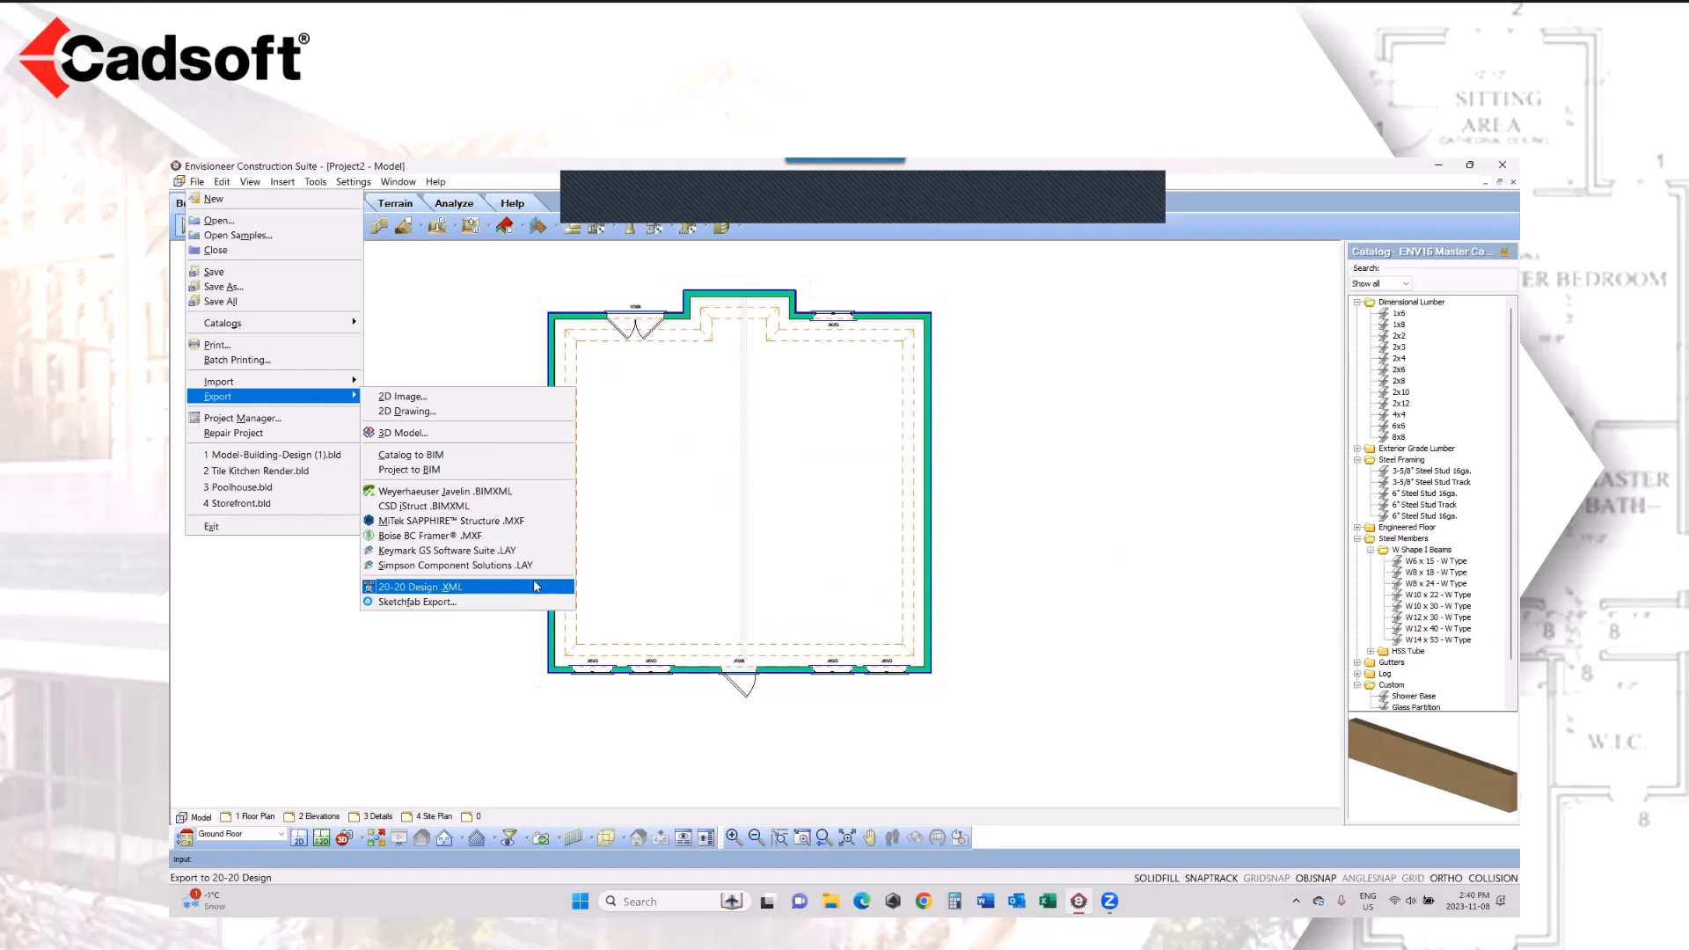
{"action": "mouse_move", "coordinate": [327, 384]}
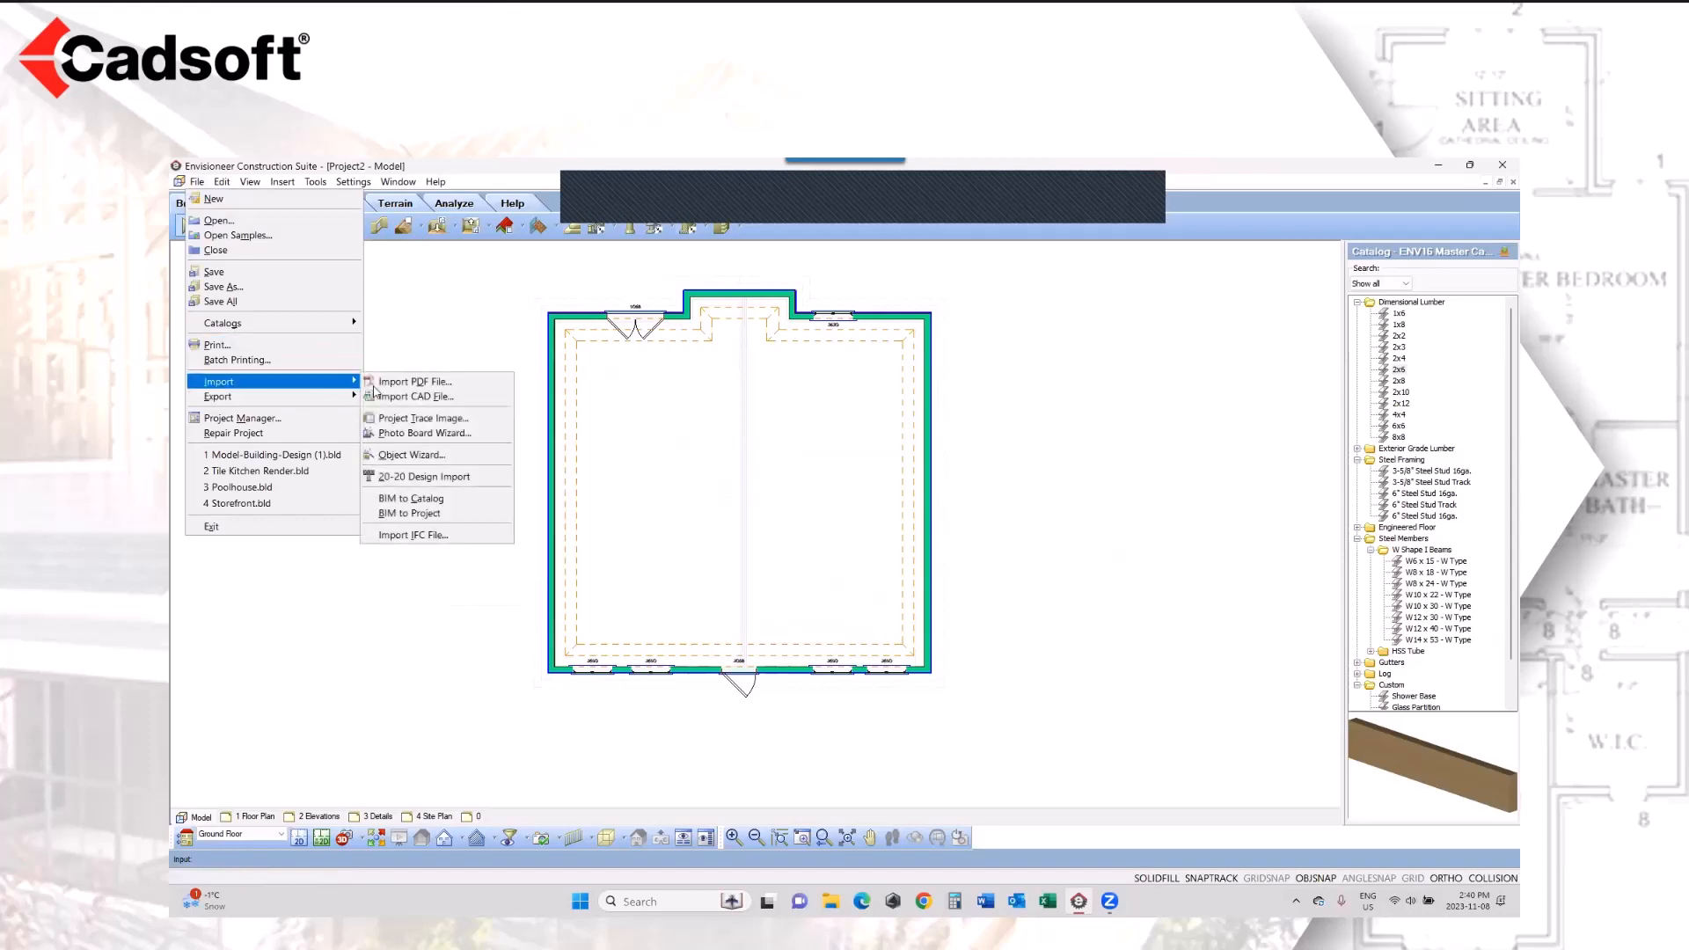
{"action": "left_click", "coordinate": [471, 478]}
{"action": "key", "text": "alt+h"}
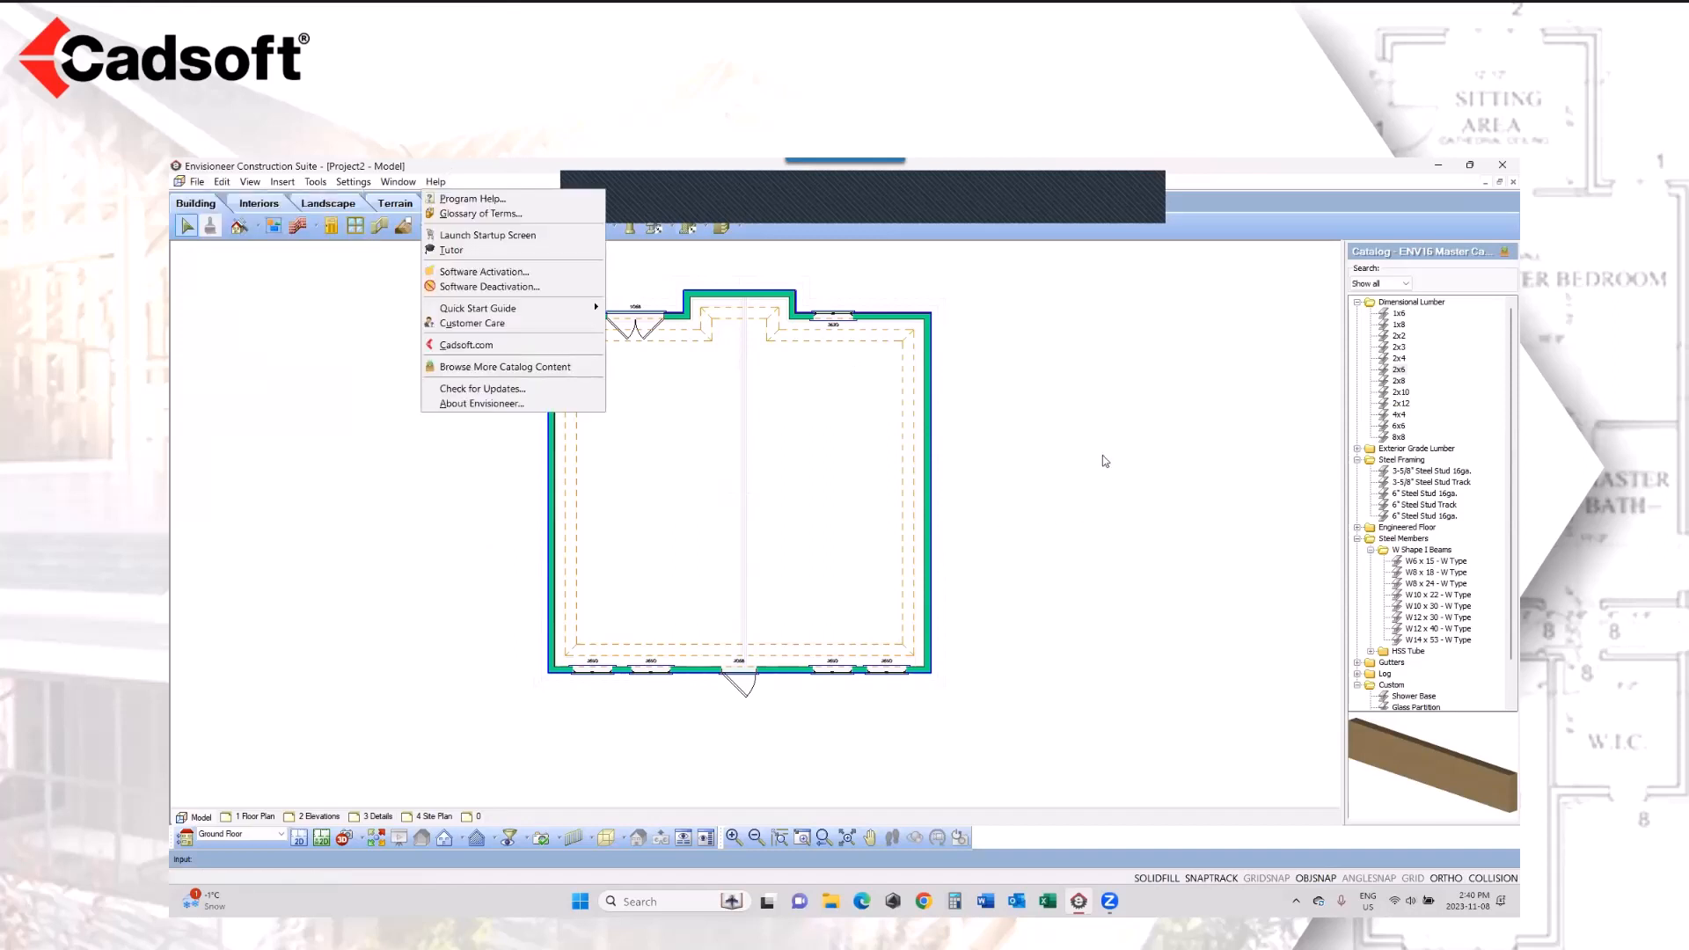
{"action": "left_click", "coordinate": [1104, 456]}
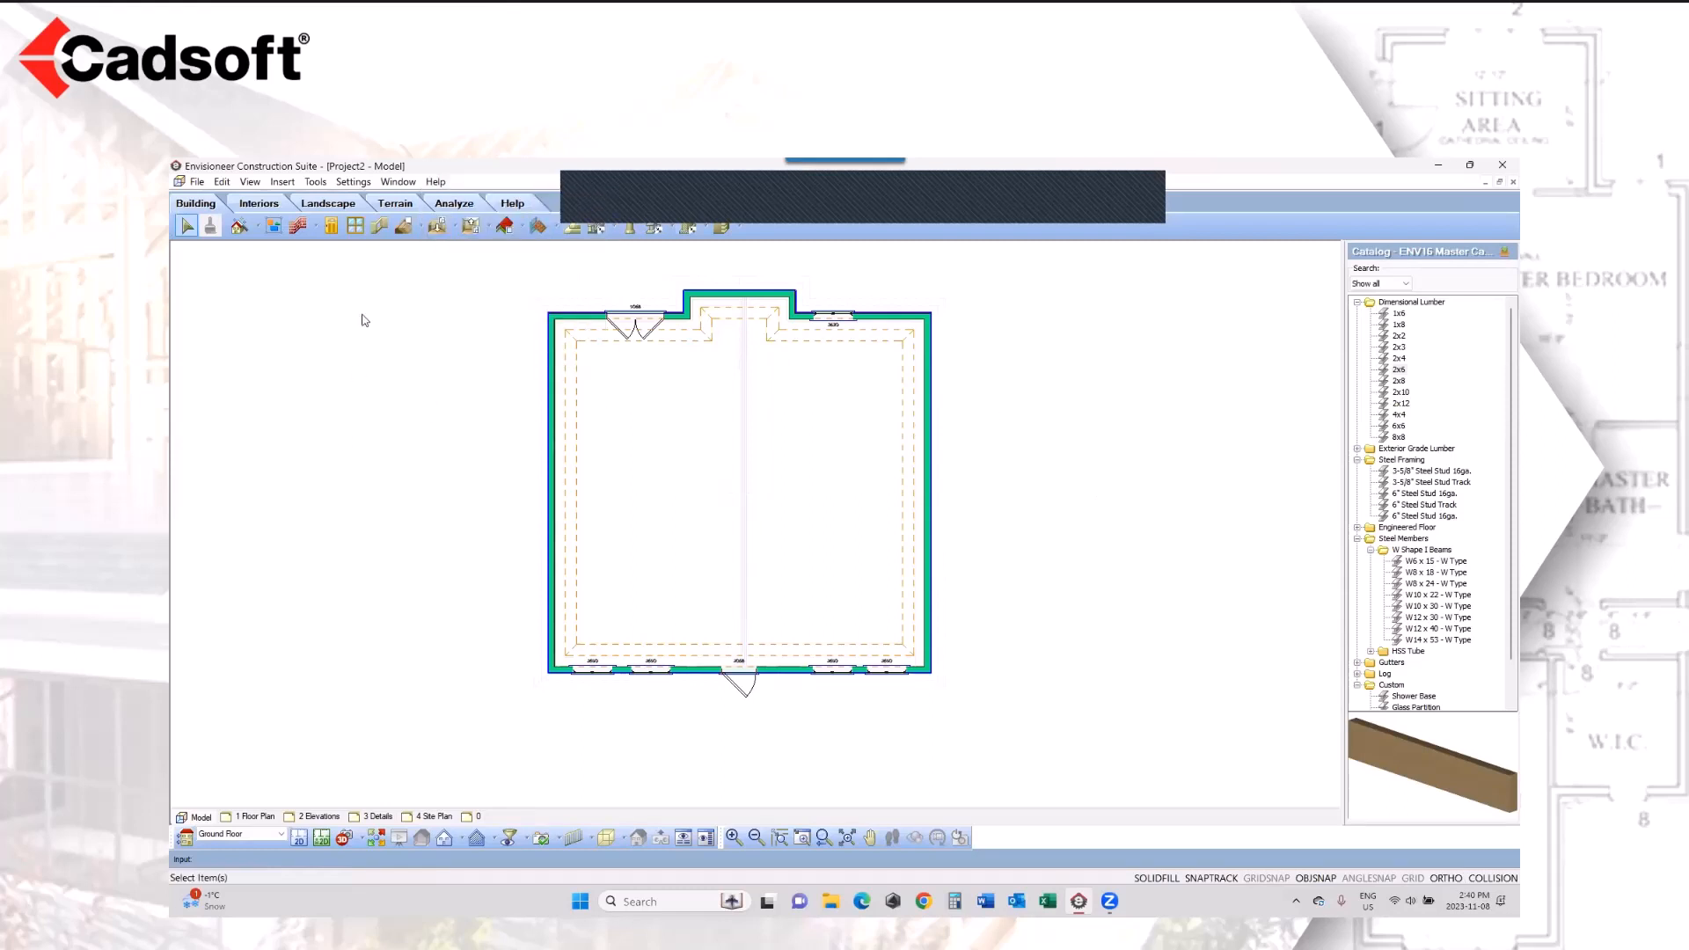
Step: Generate the project quote, loading the version from Envisioneer, and review its foundation and ground floor system sections
{"action": "left_click", "coordinate": [316, 182]}
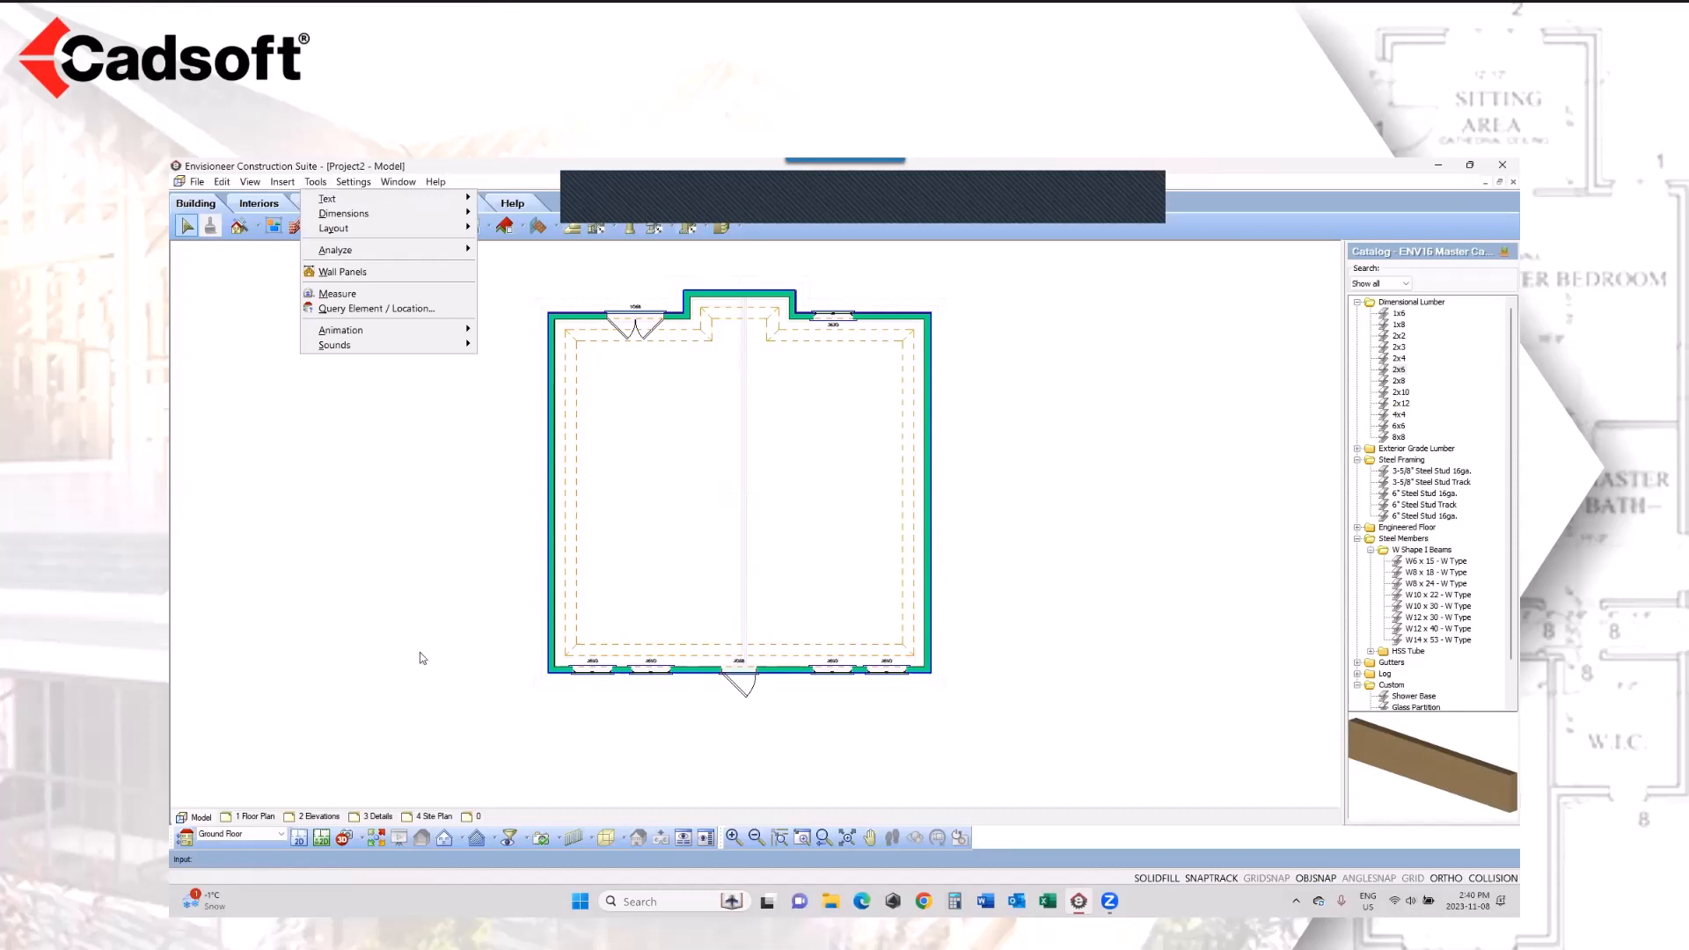
{"action": "mouse_move", "coordinate": [409, 260]}
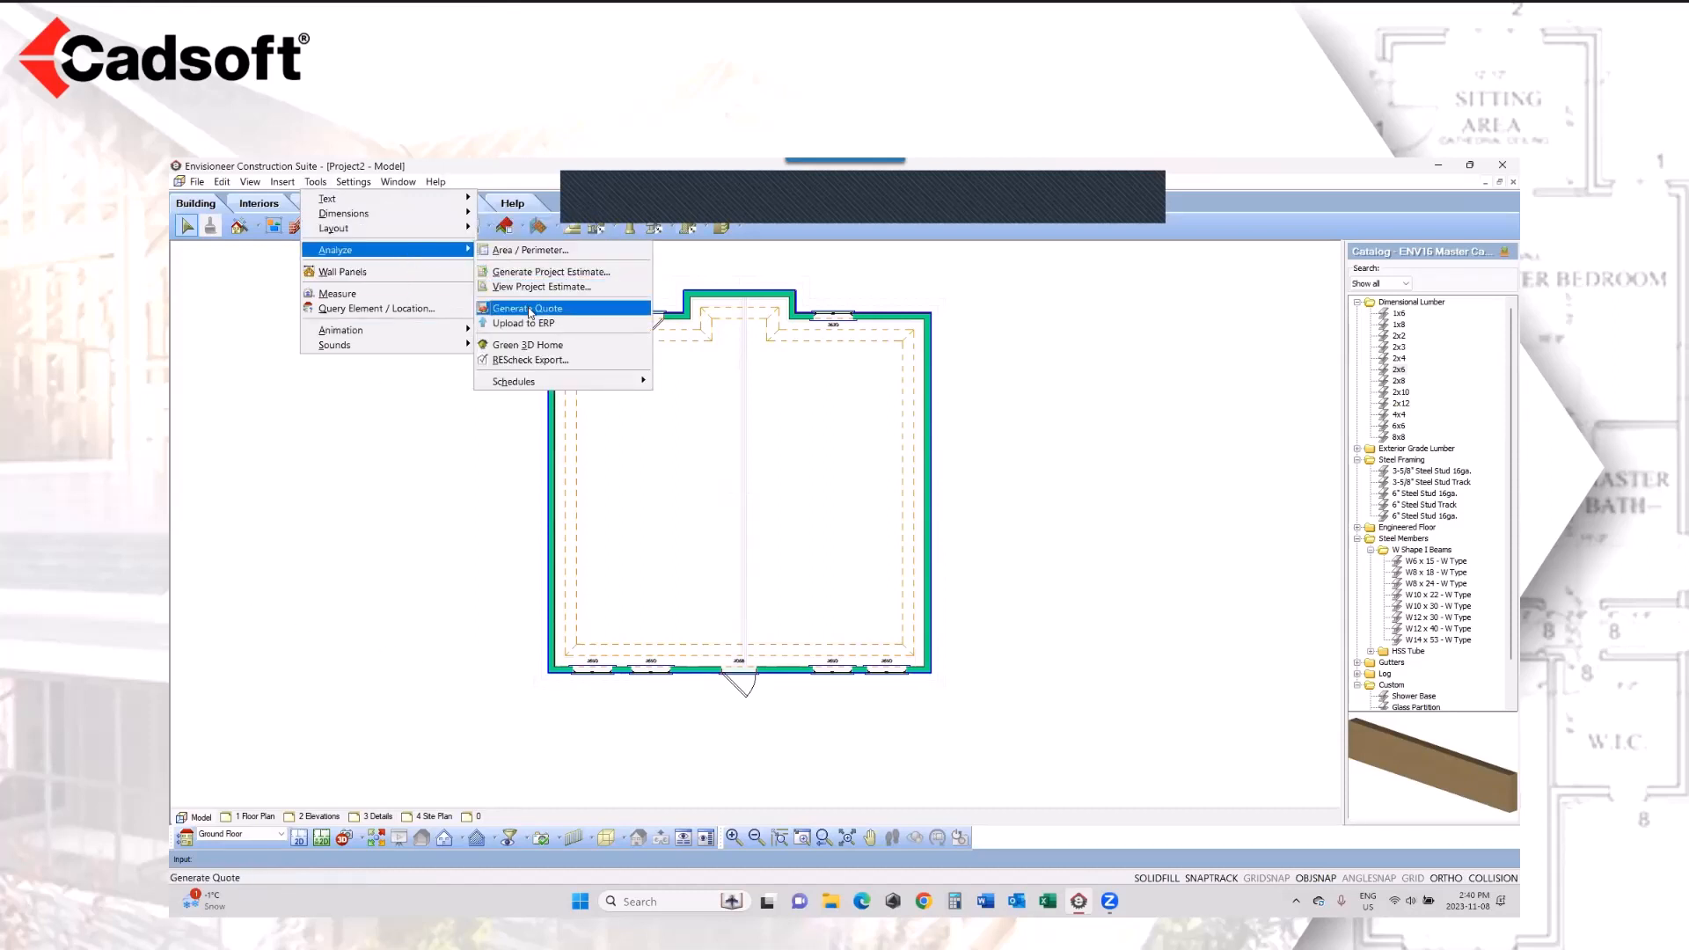
{"action": "left_click", "coordinate": [530, 309]}
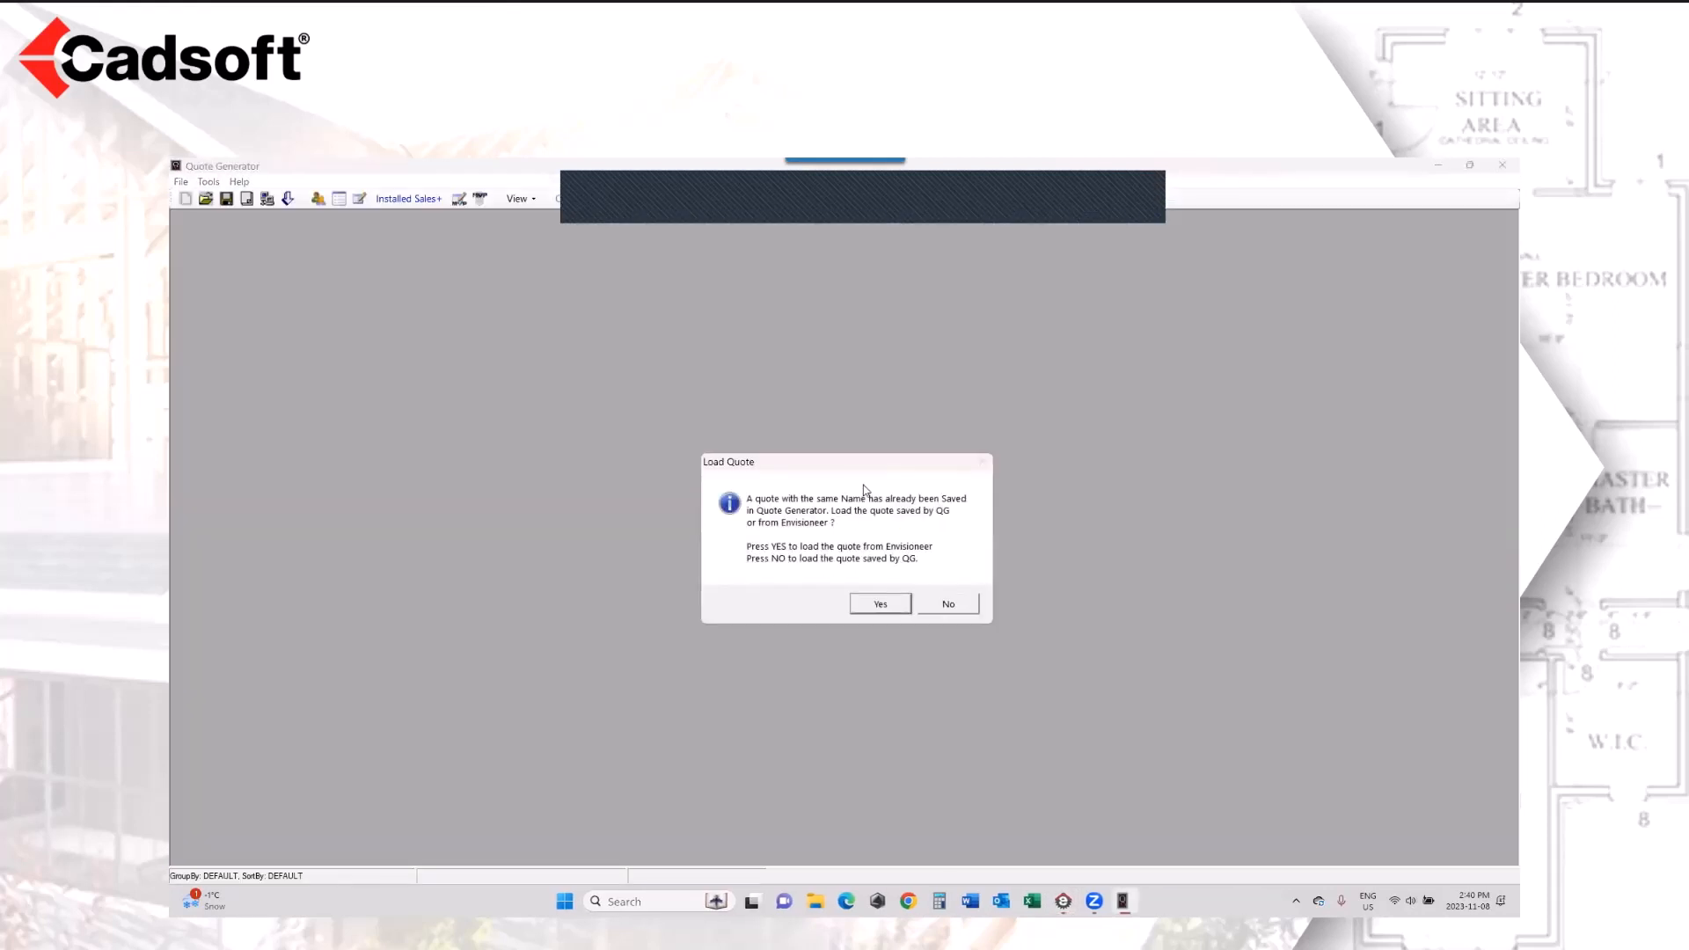
{"action": "left_click", "coordinate": [881, 605]}
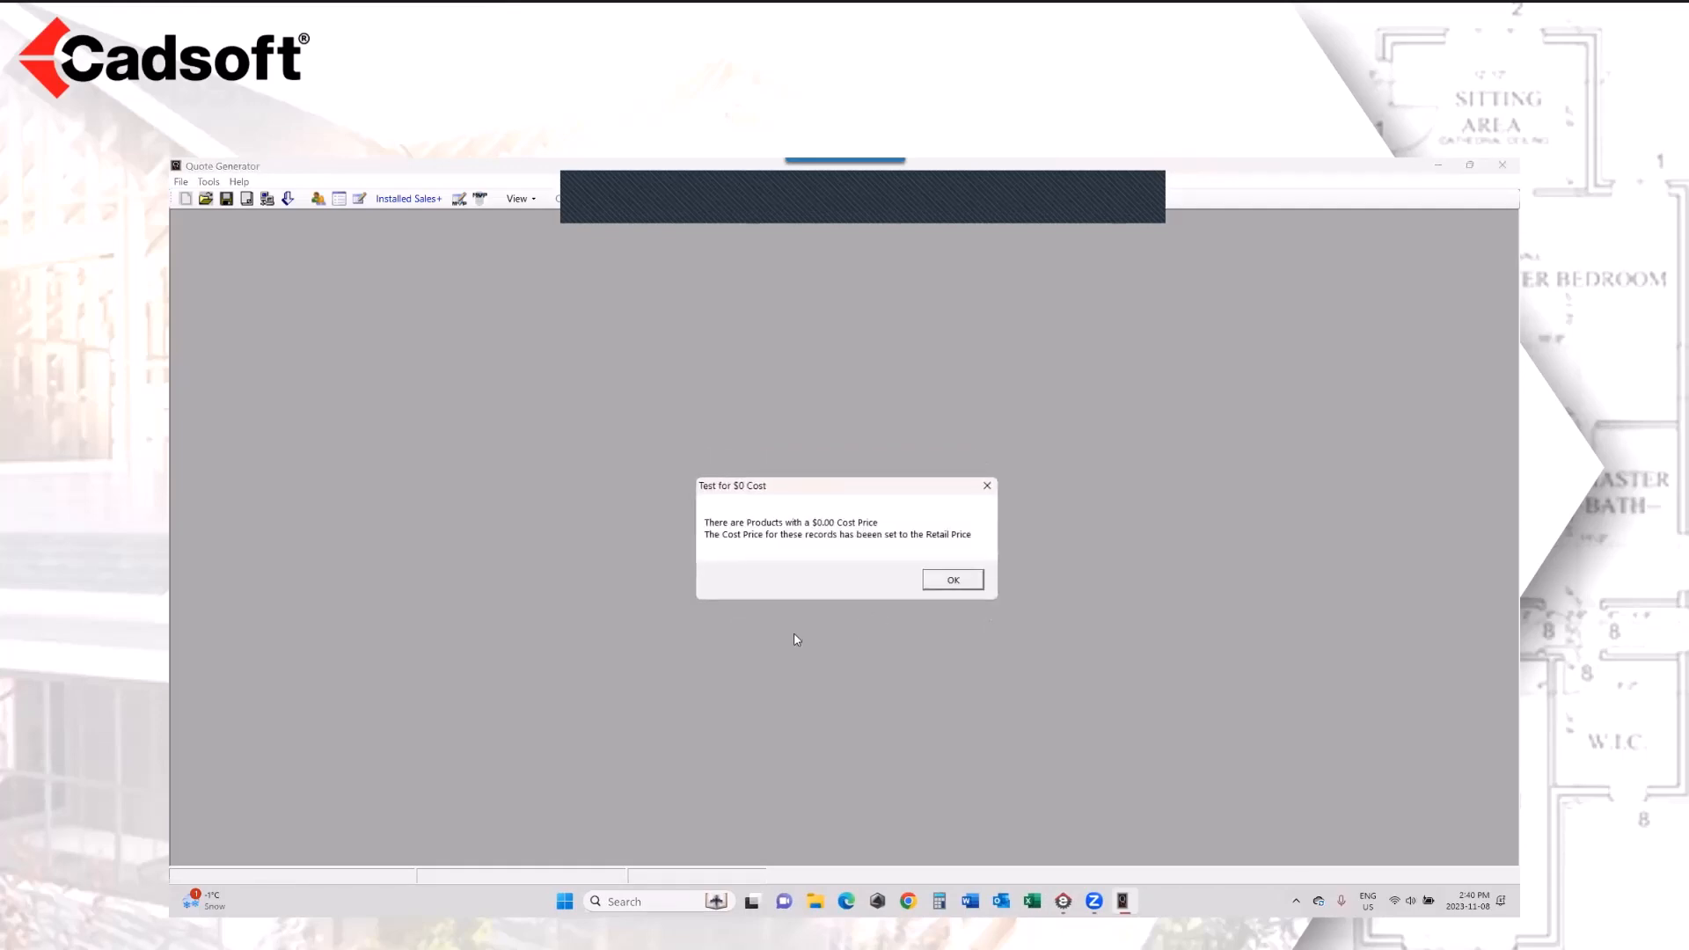
{"action": "left_click", "coordinate": [963, 582]}
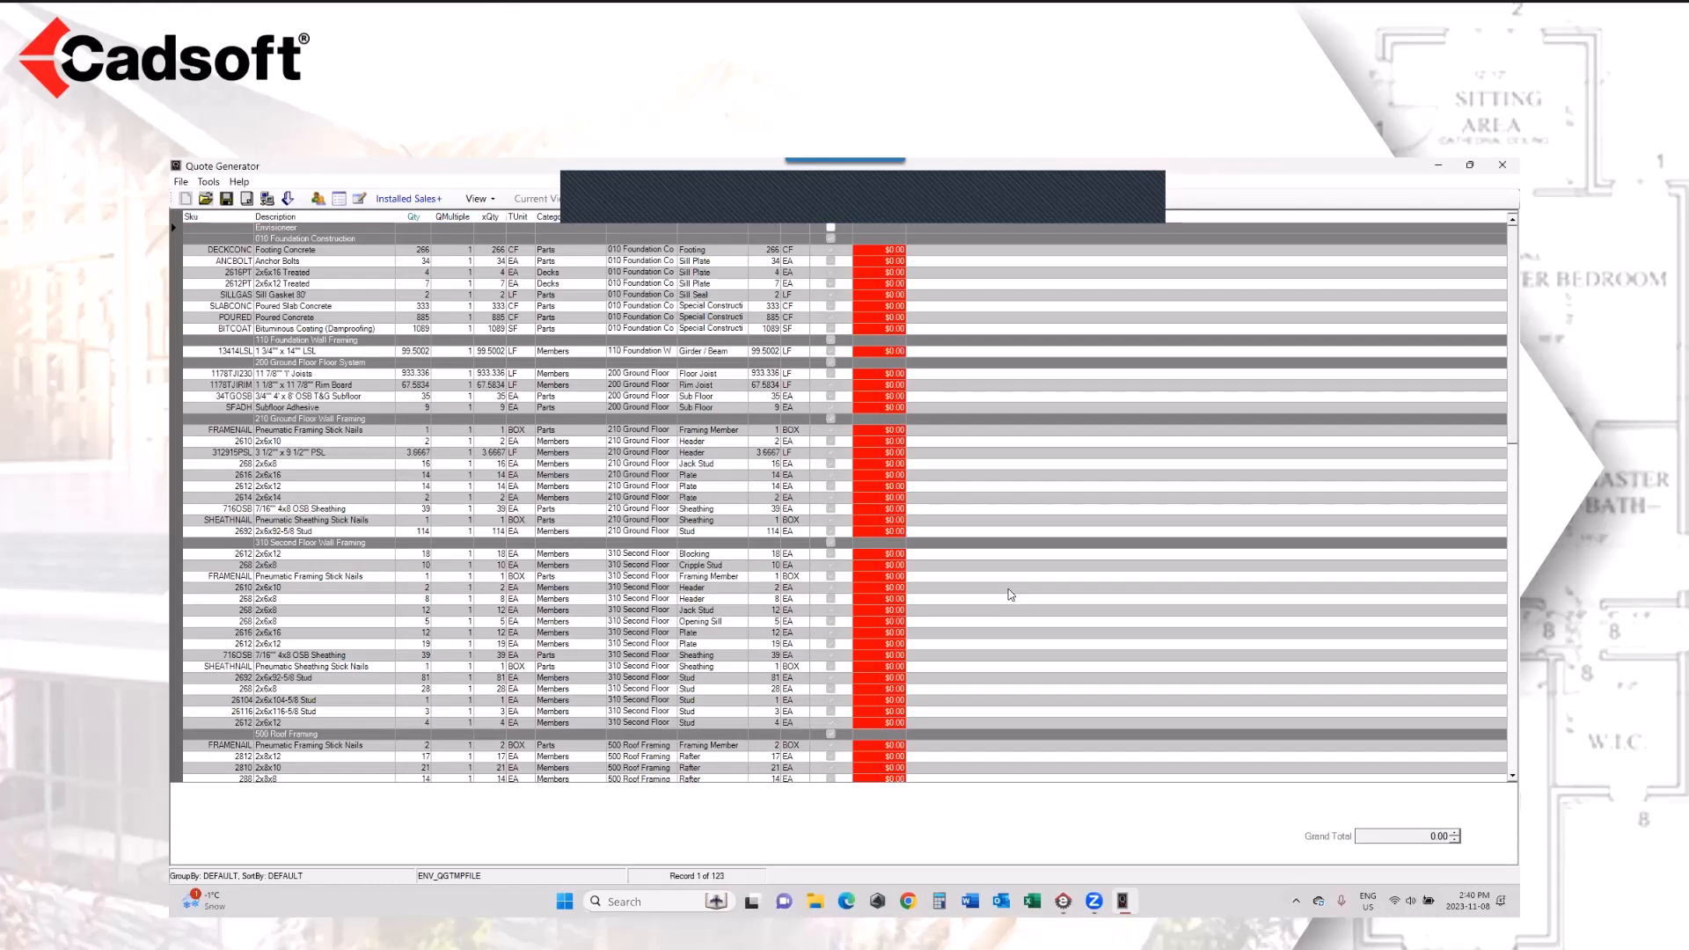
{"action": "left_click", "coordinate": [361, 239]}
{"action": "left_click", "coordinate": [373, 341]}
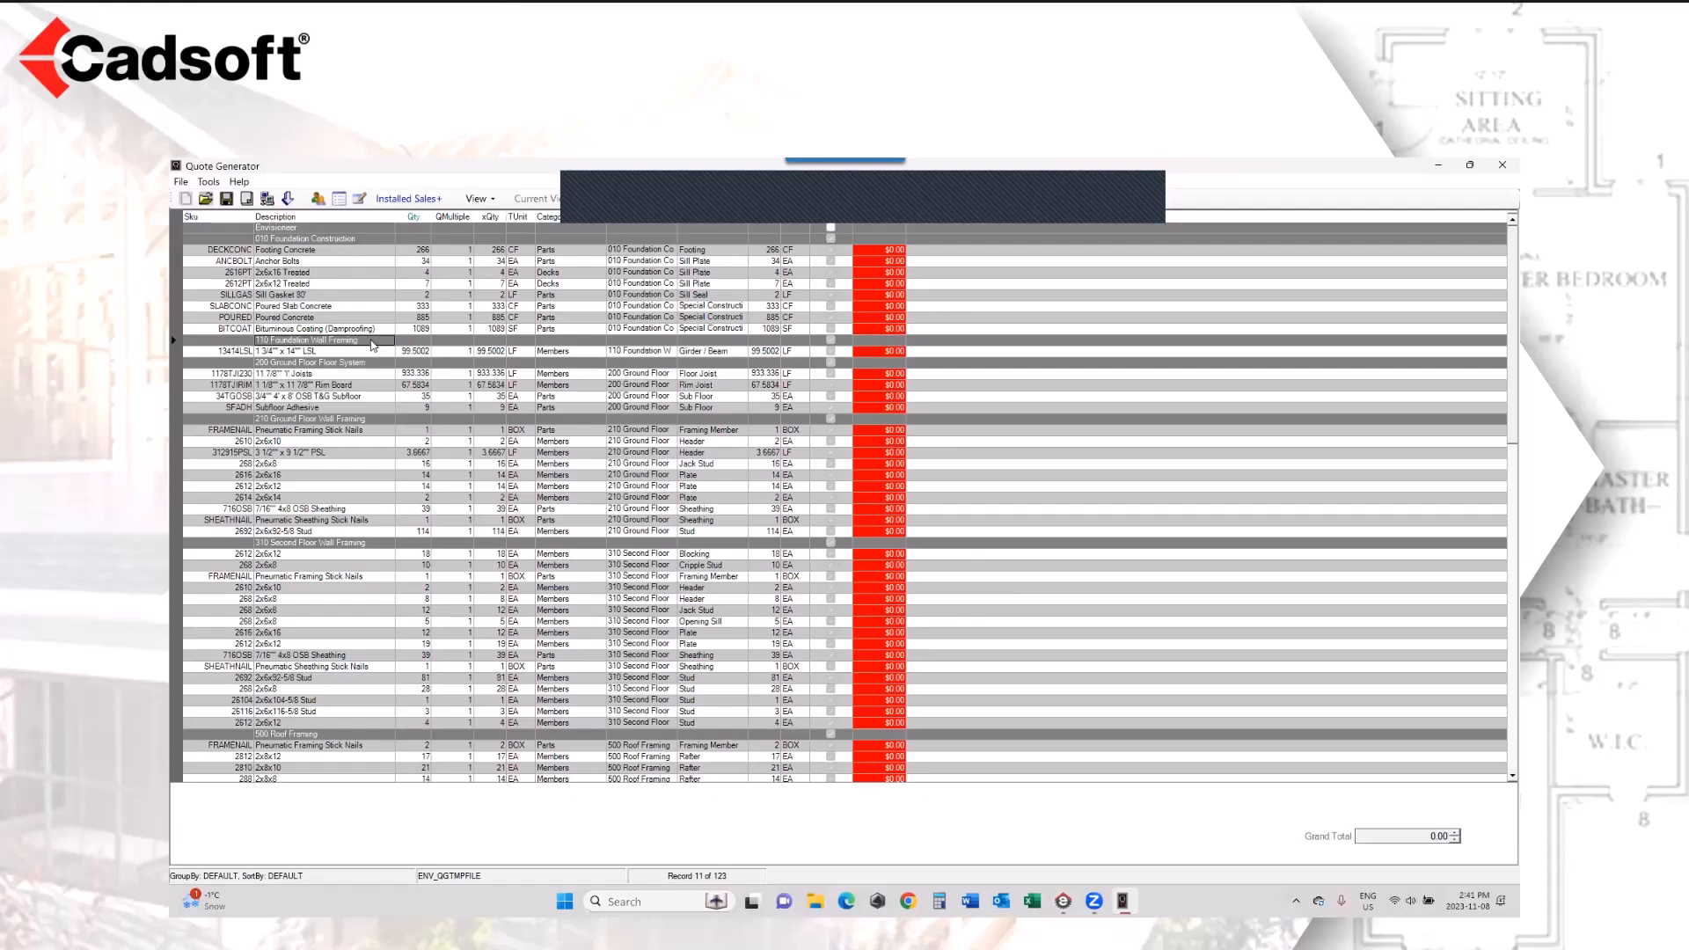
{"action": "left_click", "coordinate": [377, 364]}
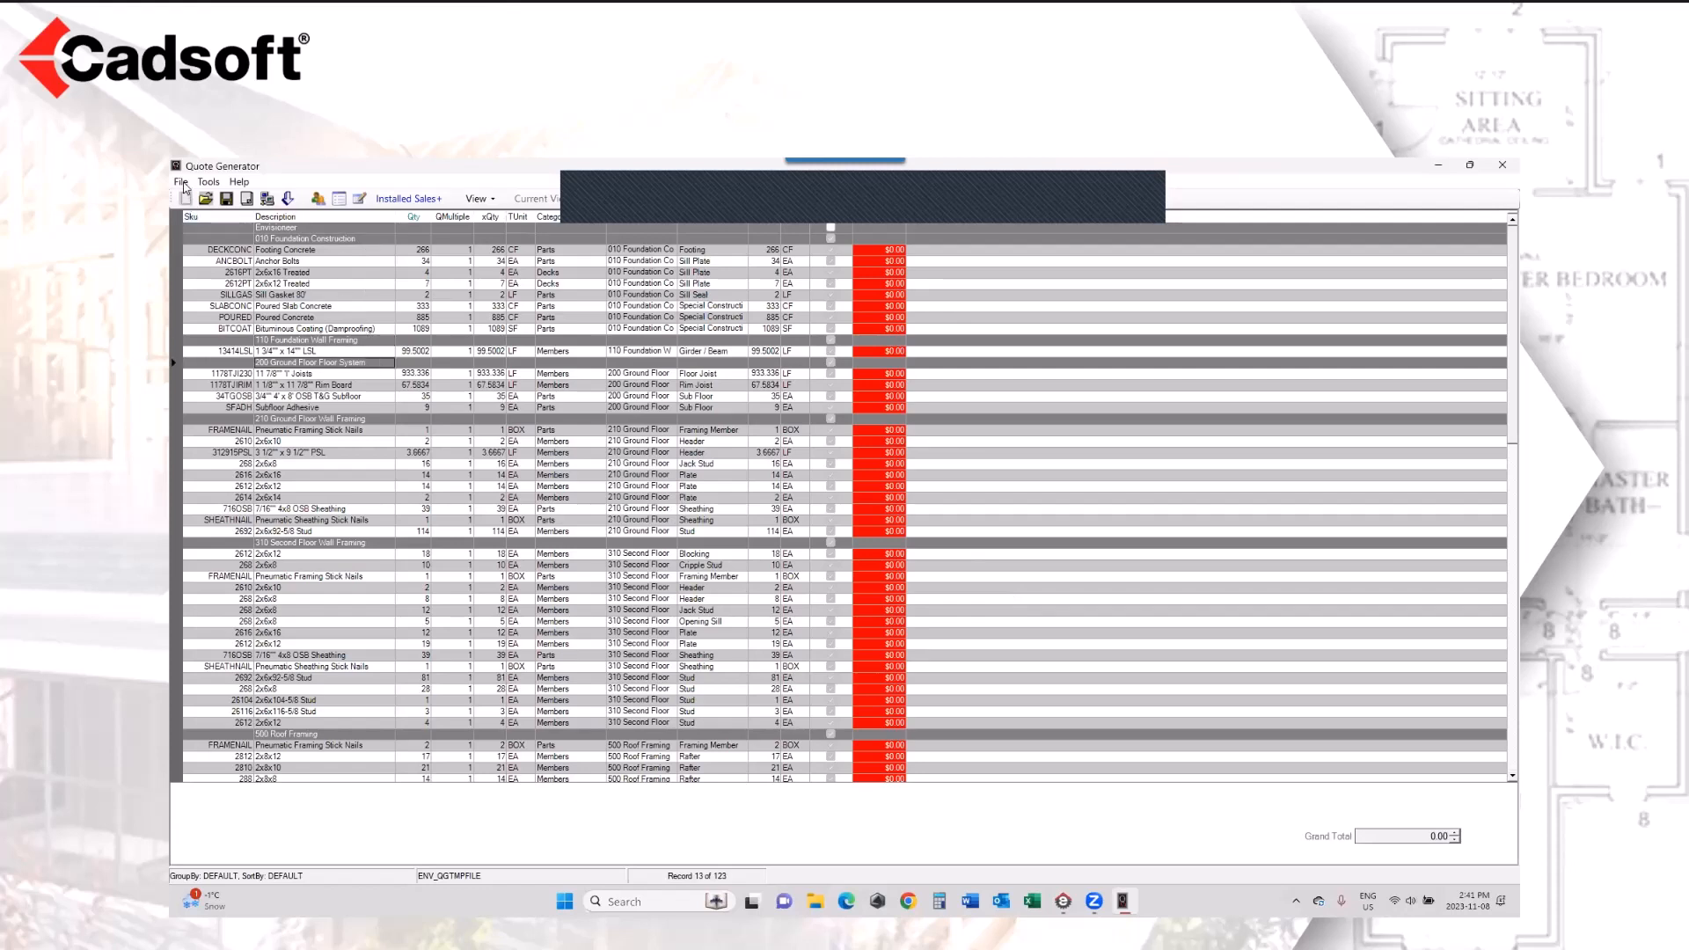
Step: Start exporting the quote to POS under the file name QGTMPFILE
{"action": "left_click", "coordinate": [182, 183]}
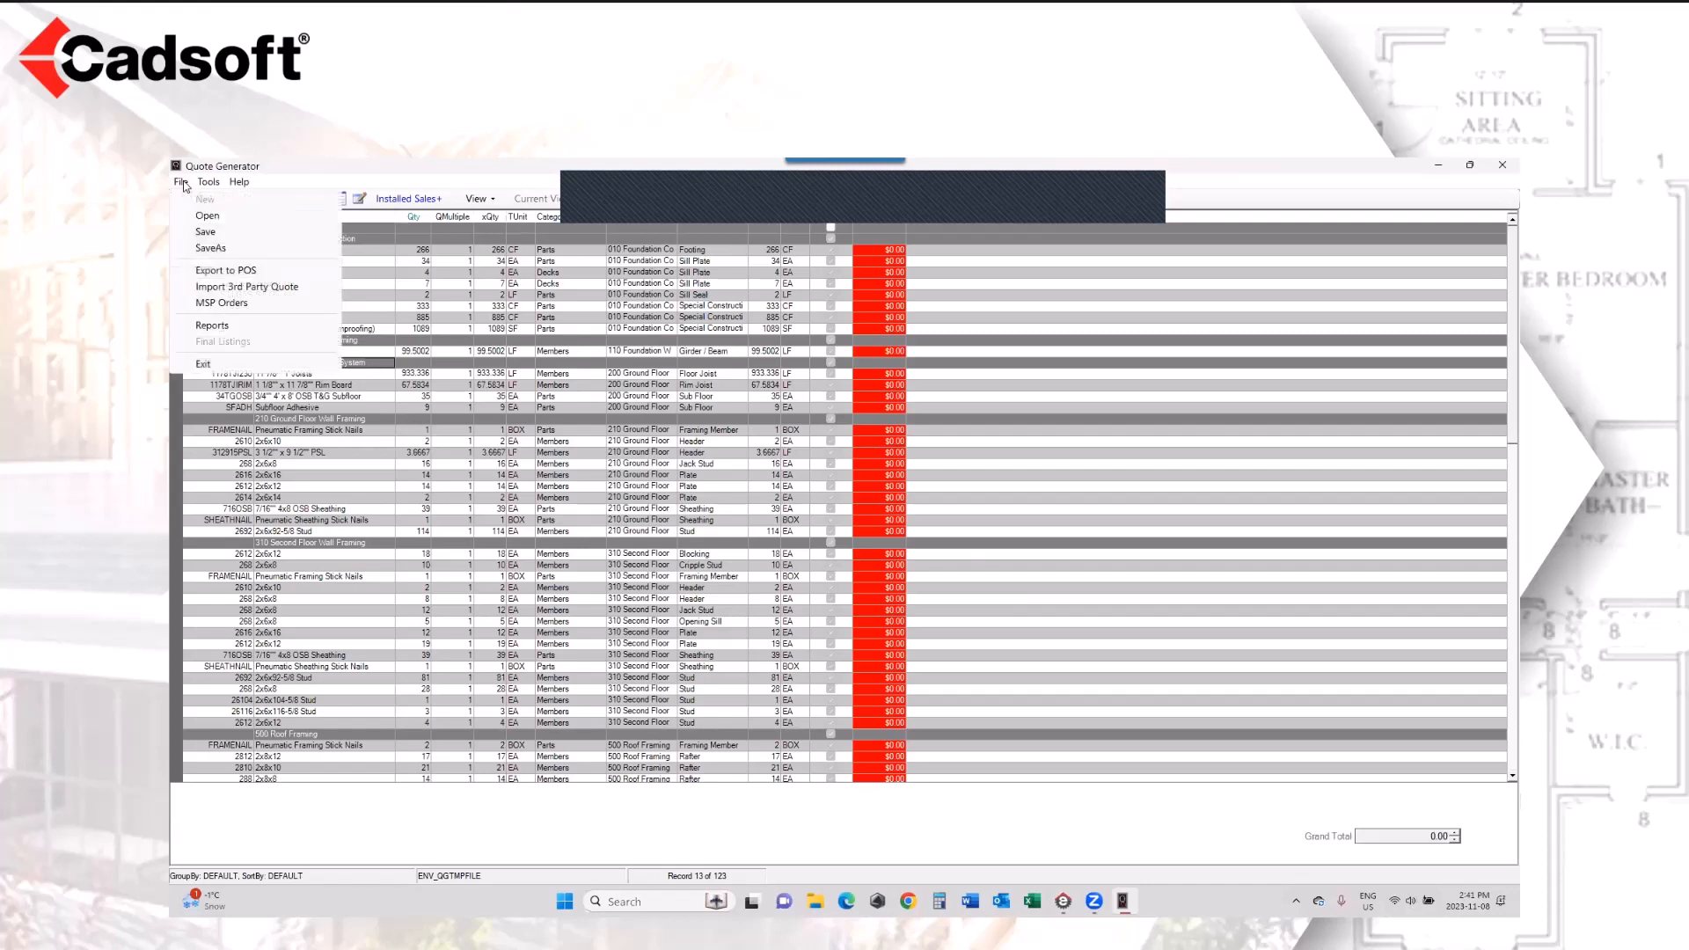
{"action": "left_click", "coordinate": [226, 271]}
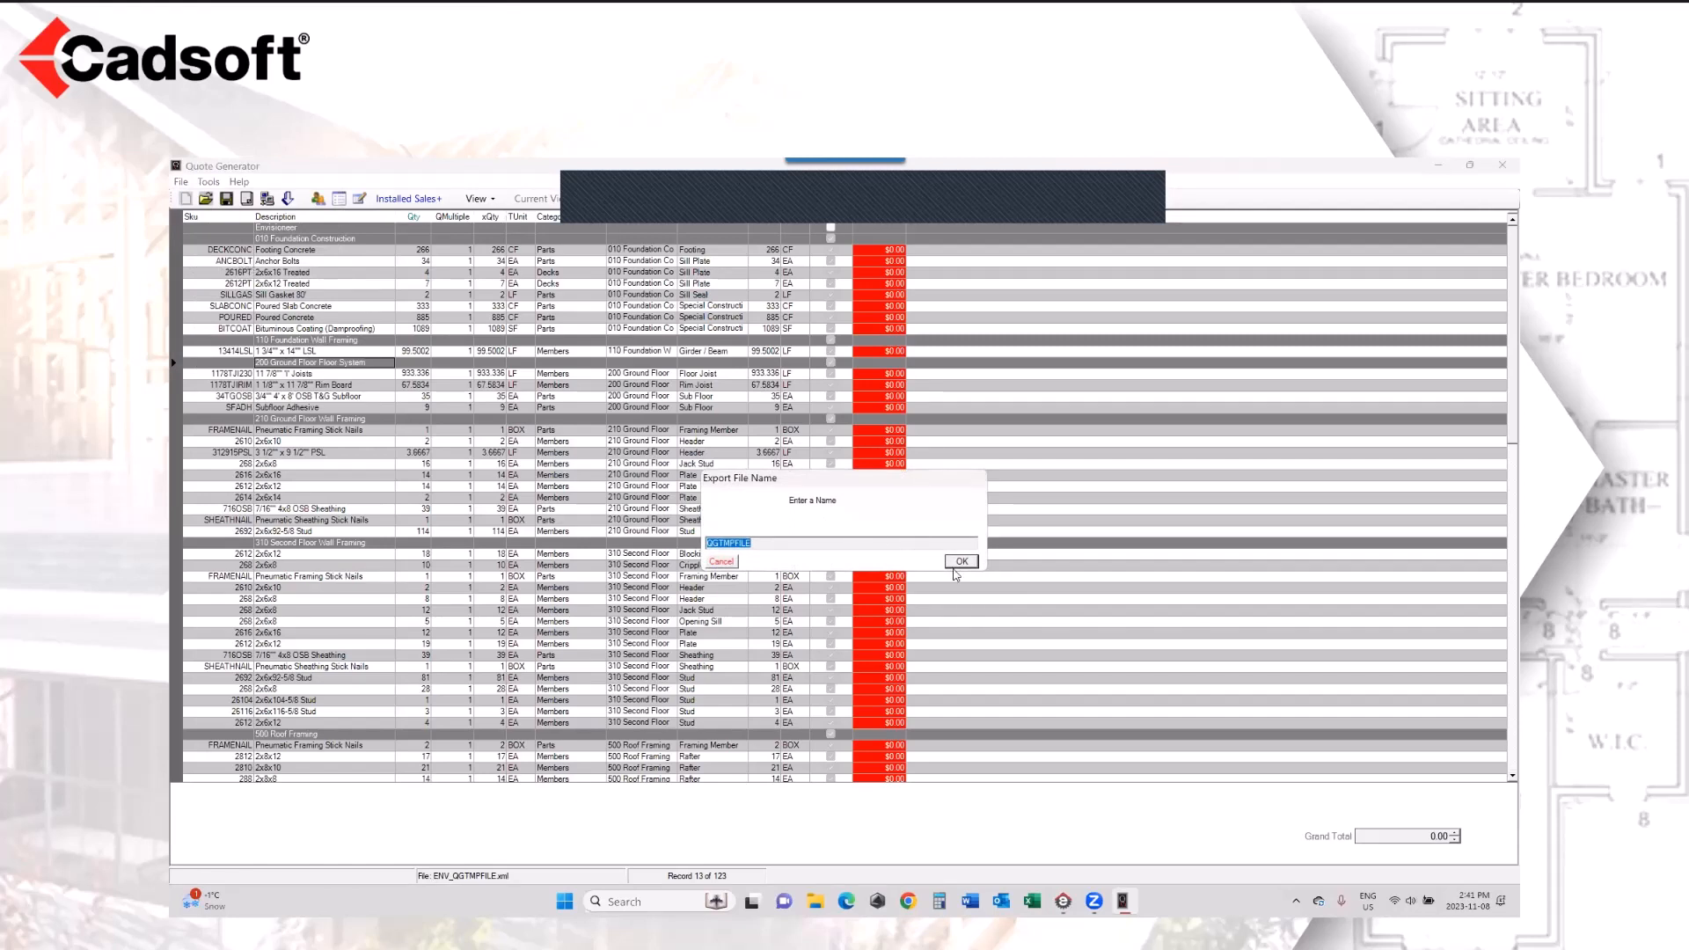
{"action": "left_click", "coordinate": [962, 561]}
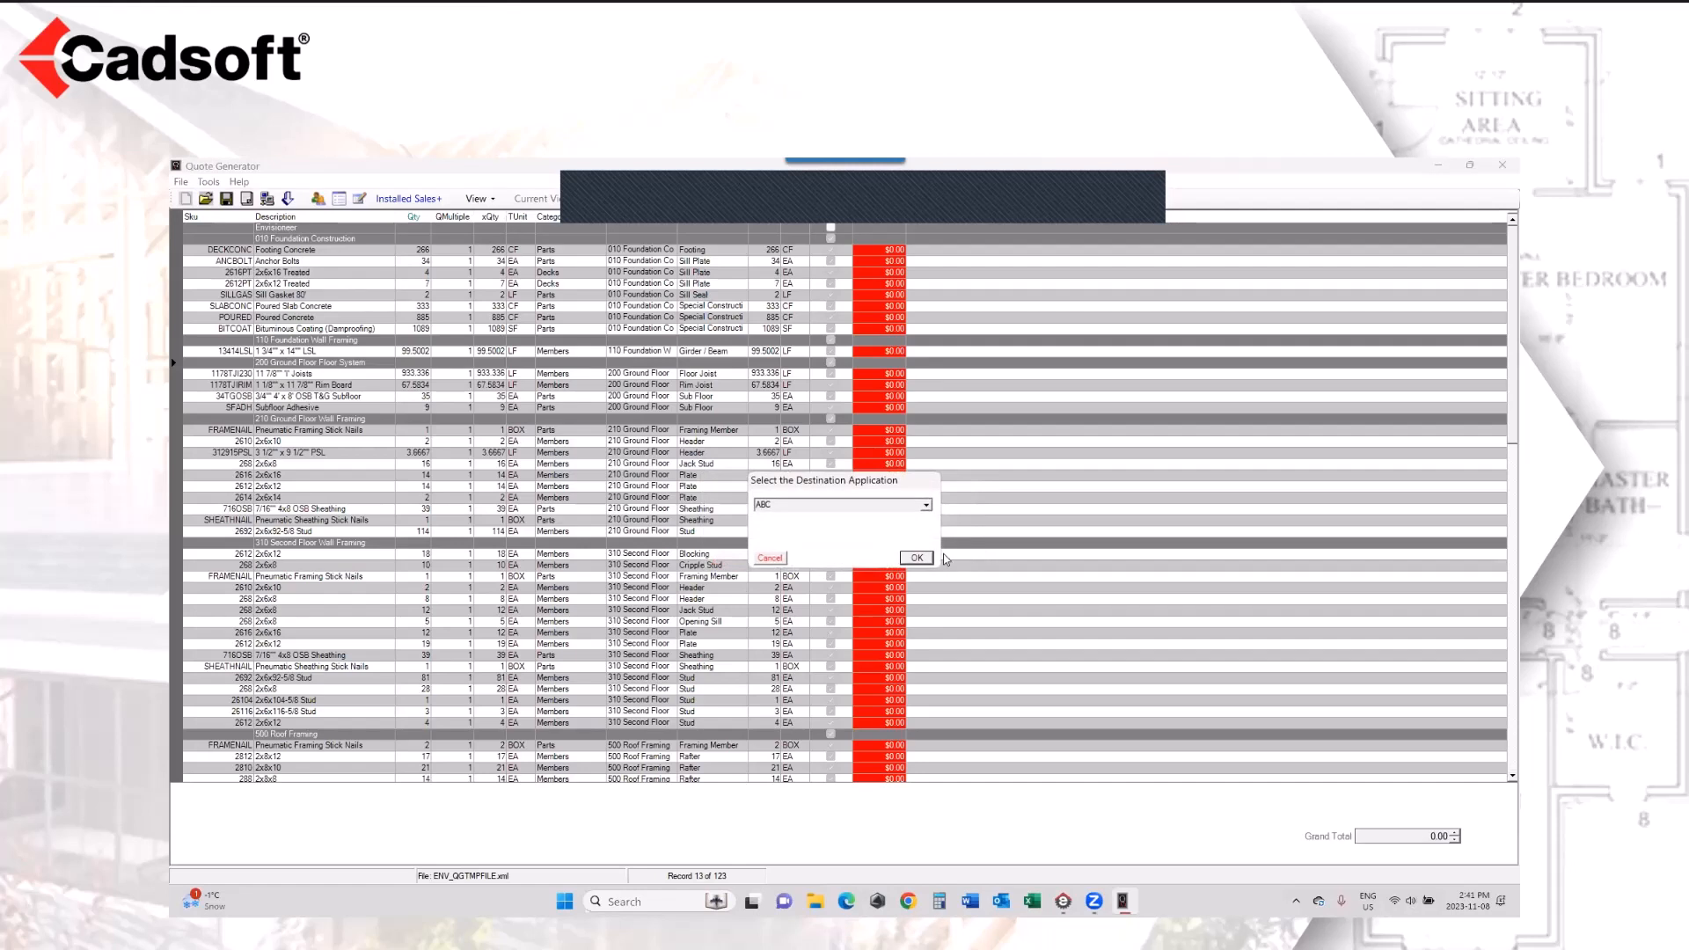
Step: Browse the available POS destination applications and choose BisTrack as the destination for the quote export
{"action": "left_click", "coordinate": [927, 506]}
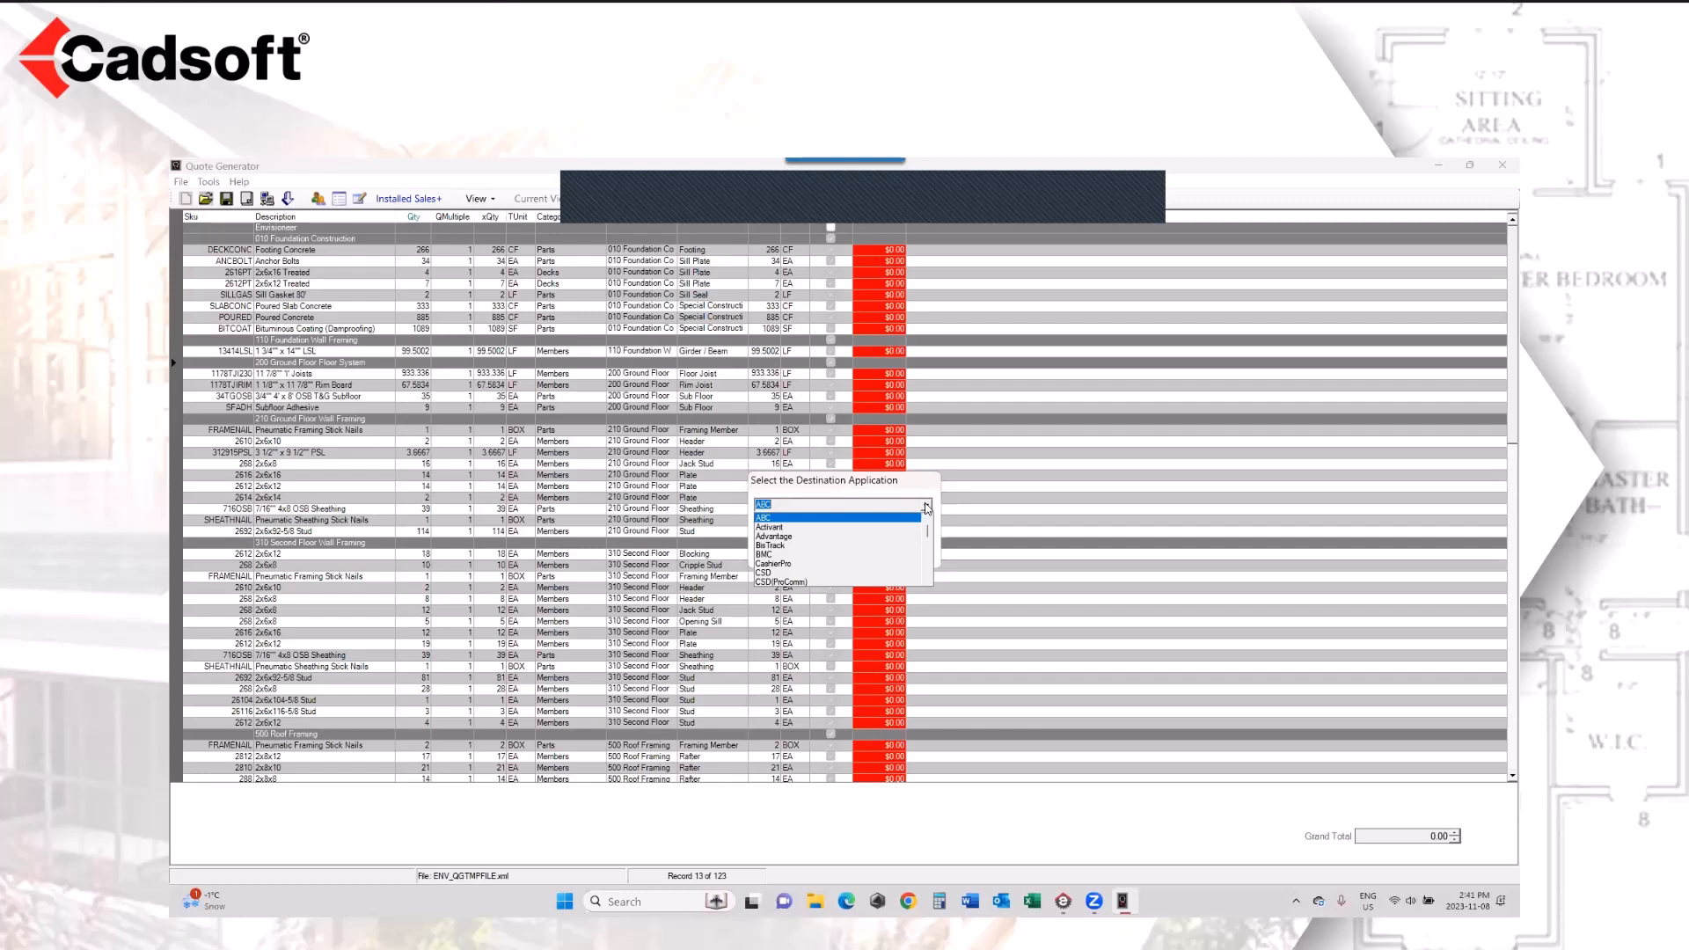
{"action": "scroll", "coordinate": [856, 549], "scroll_direction": "down", "scroll_amount": 3}
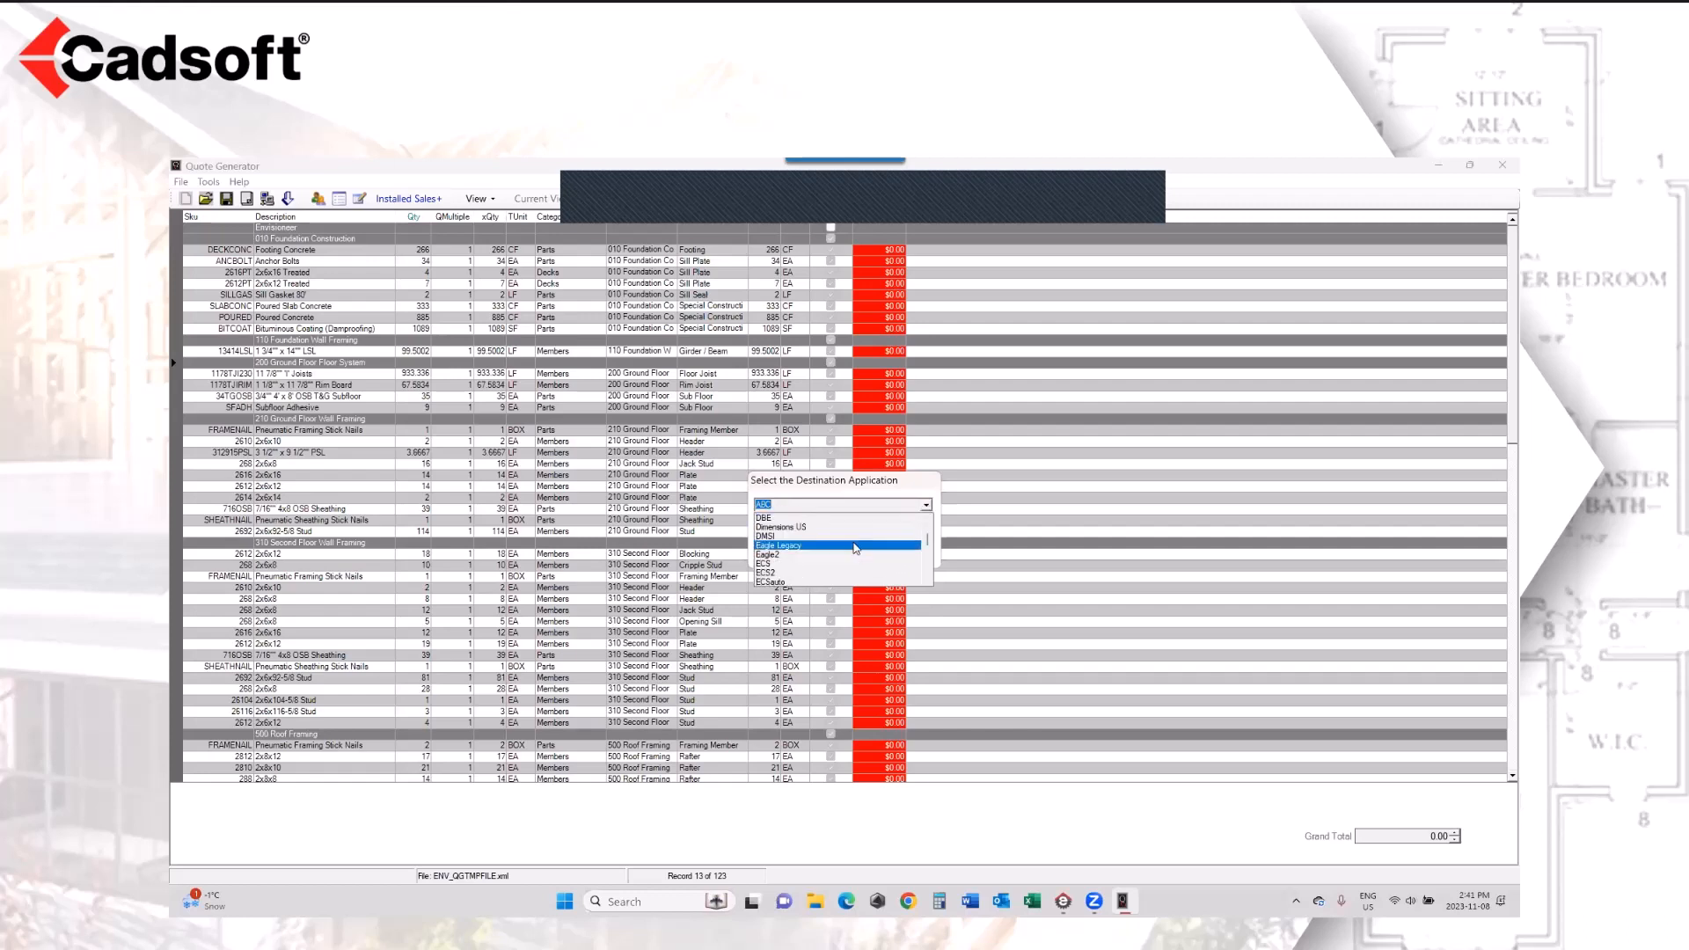
{"action": "scroll", "coordinate": [856, 549], "scroll_direction": "down", "scroll_amount": 5}
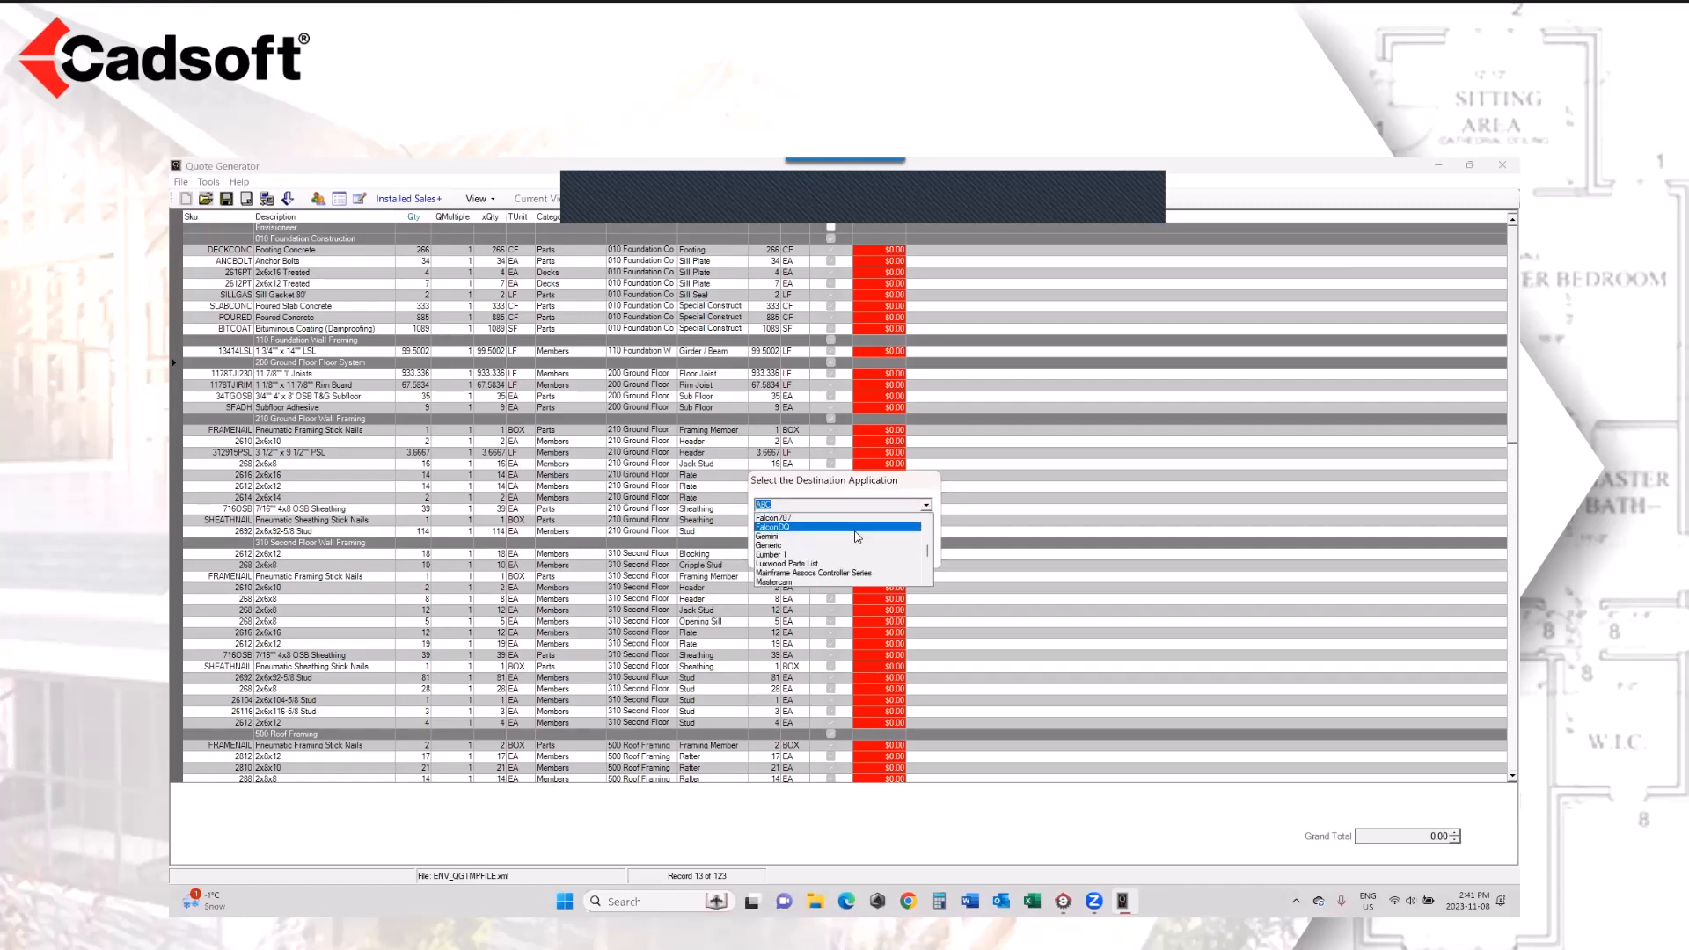
{"action": "scroll", "coordinate": [858, 537], "scroll_direction": "down", "scroll_amount": 6}
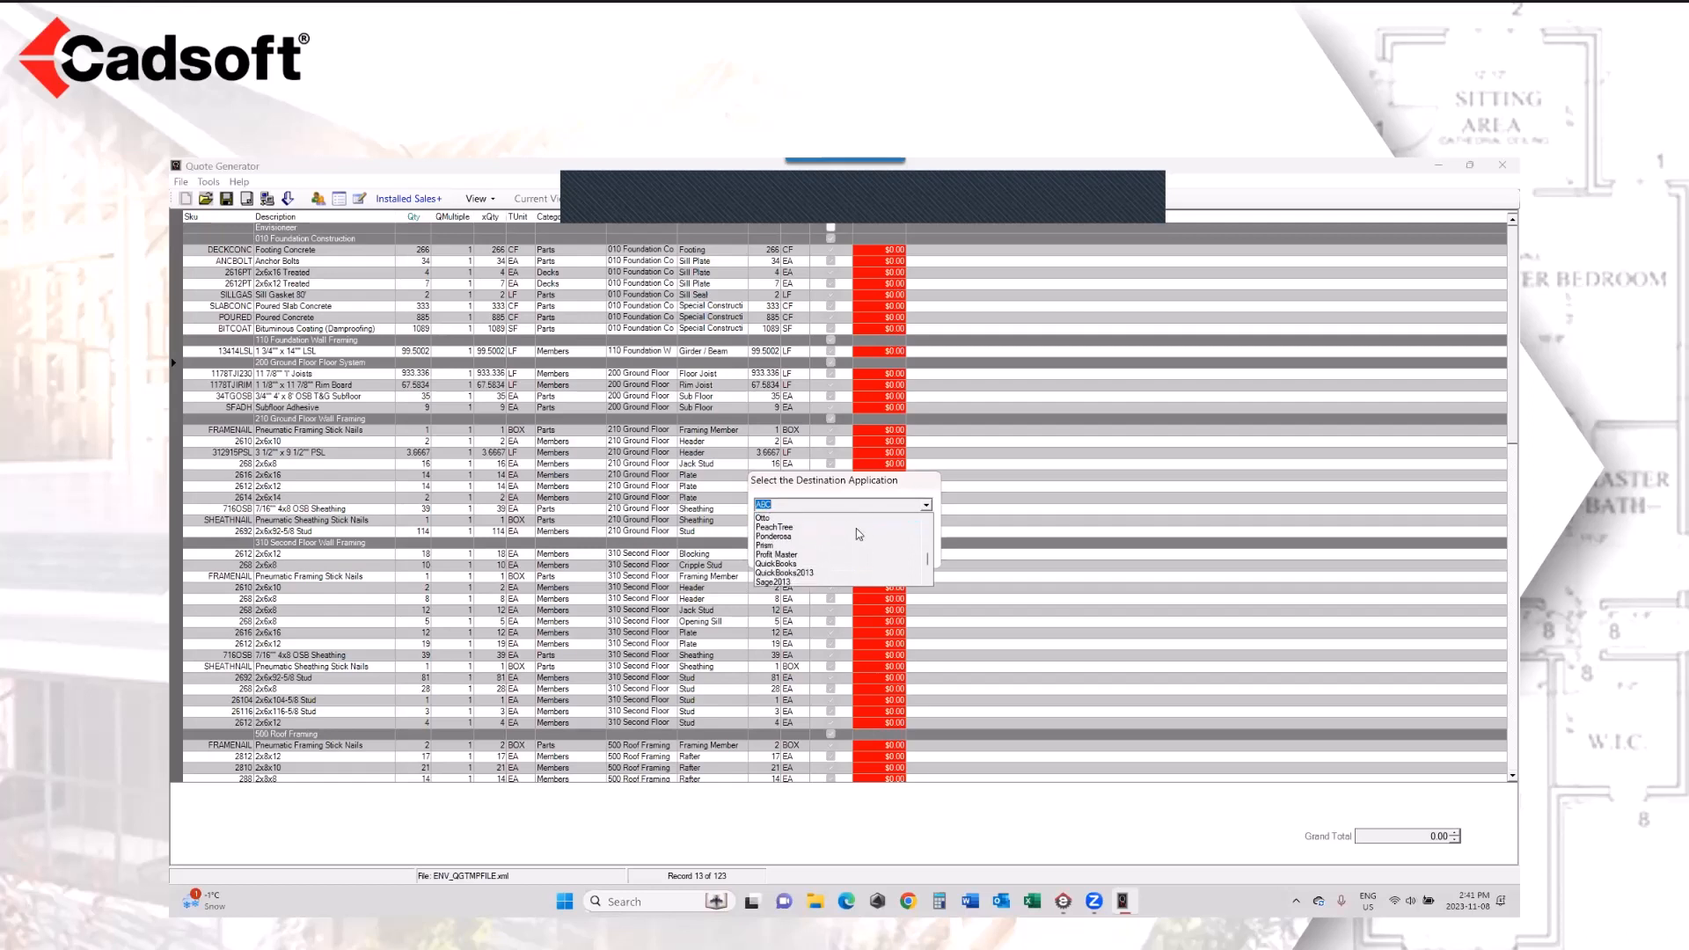
{"action": "scroll", "coordinate": [858, 534], "scroll_direction": "down", "scroll_amount": 3}
{"action": "scroll", "coordinate": [859, 535], "scroll_direction": "down", "scroll_amount": 7}
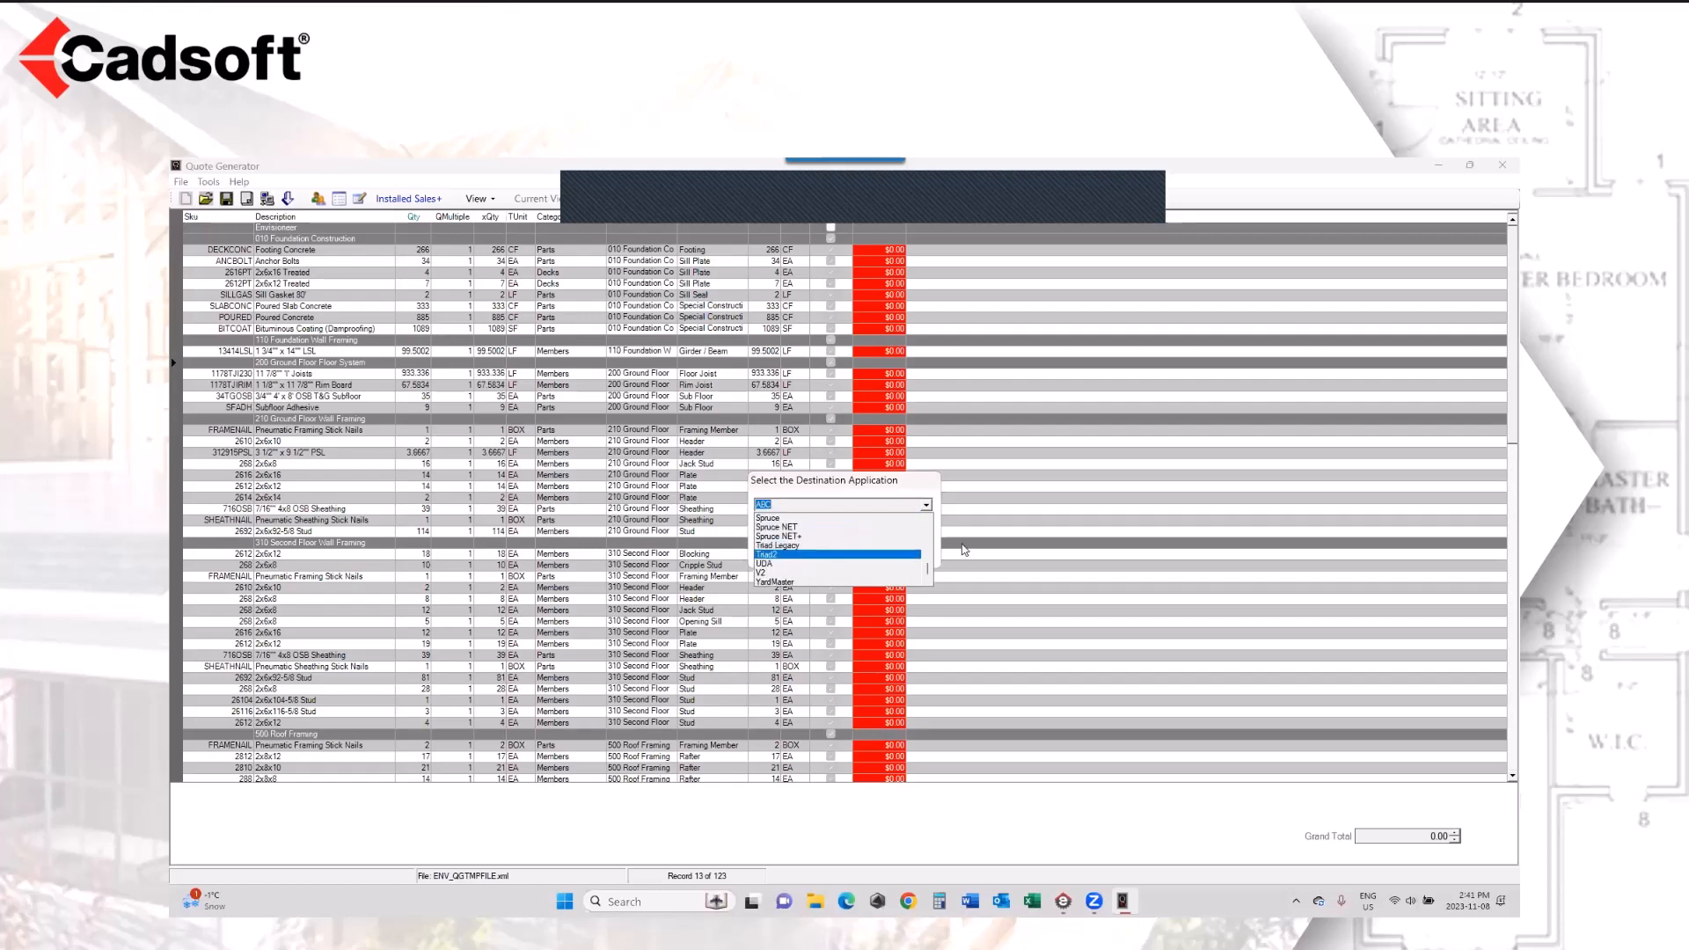
{"action": "scroll", "coordinate": [930, 570], "scroll_direction": "up", "scroll_amount": 1}
{"action": "left_click_drag", "start_coordinate": [930, 571], "coordinate": [911, 534]}
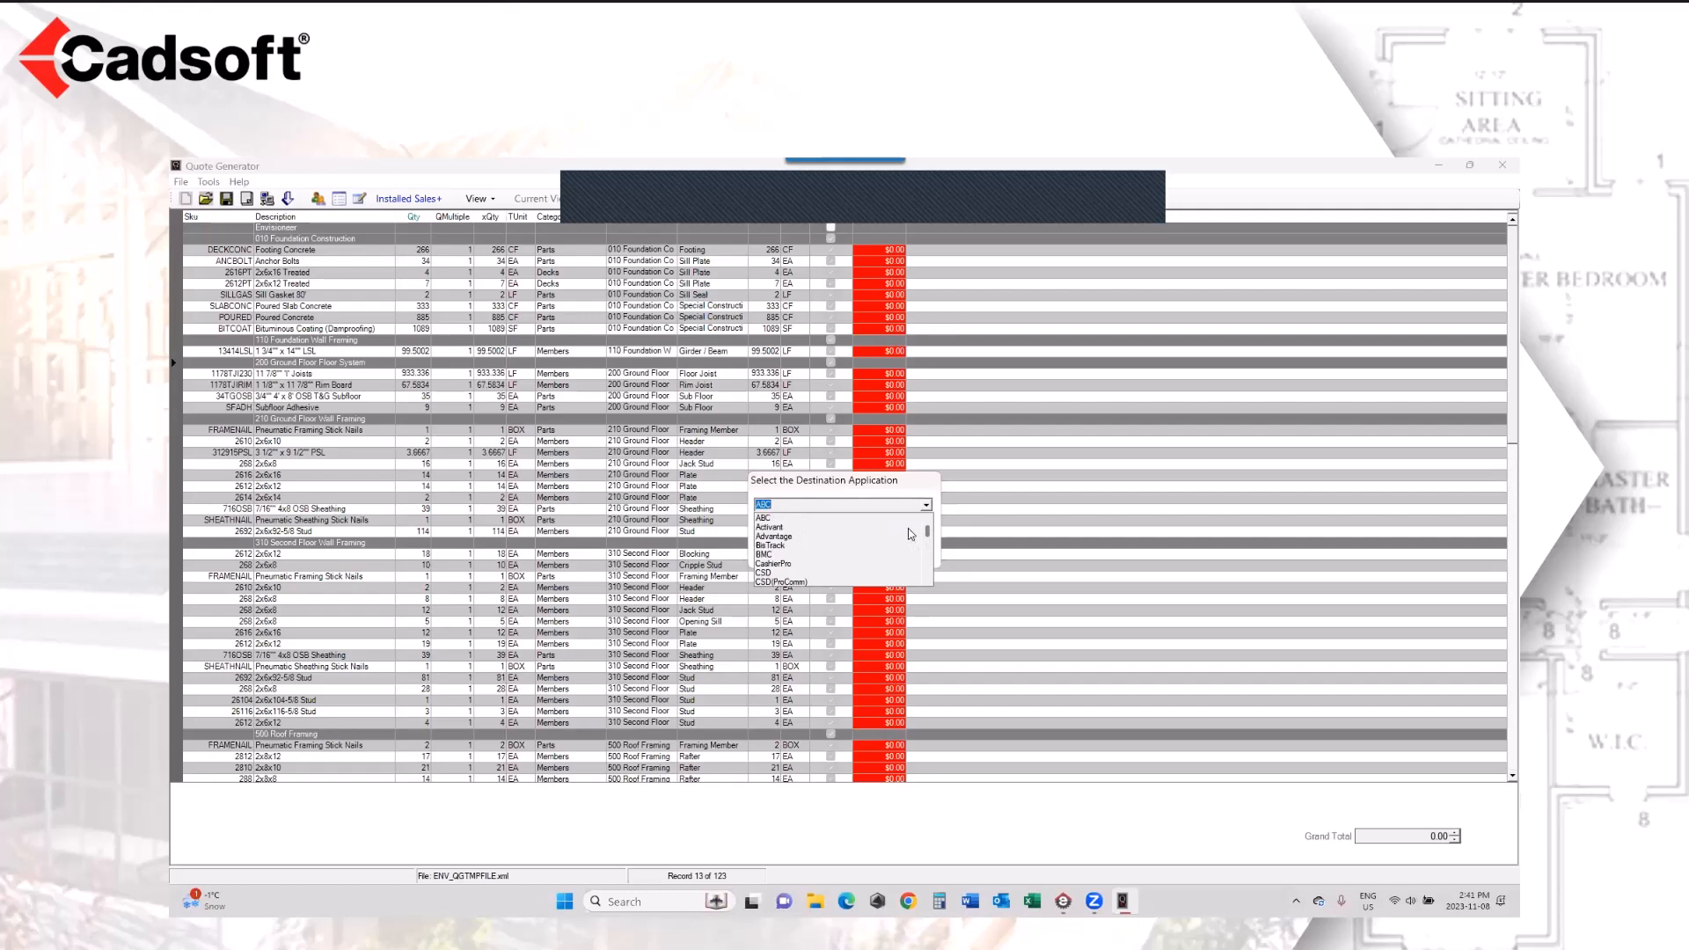
{"action": "left_click", "coordinate": [834, 545]}
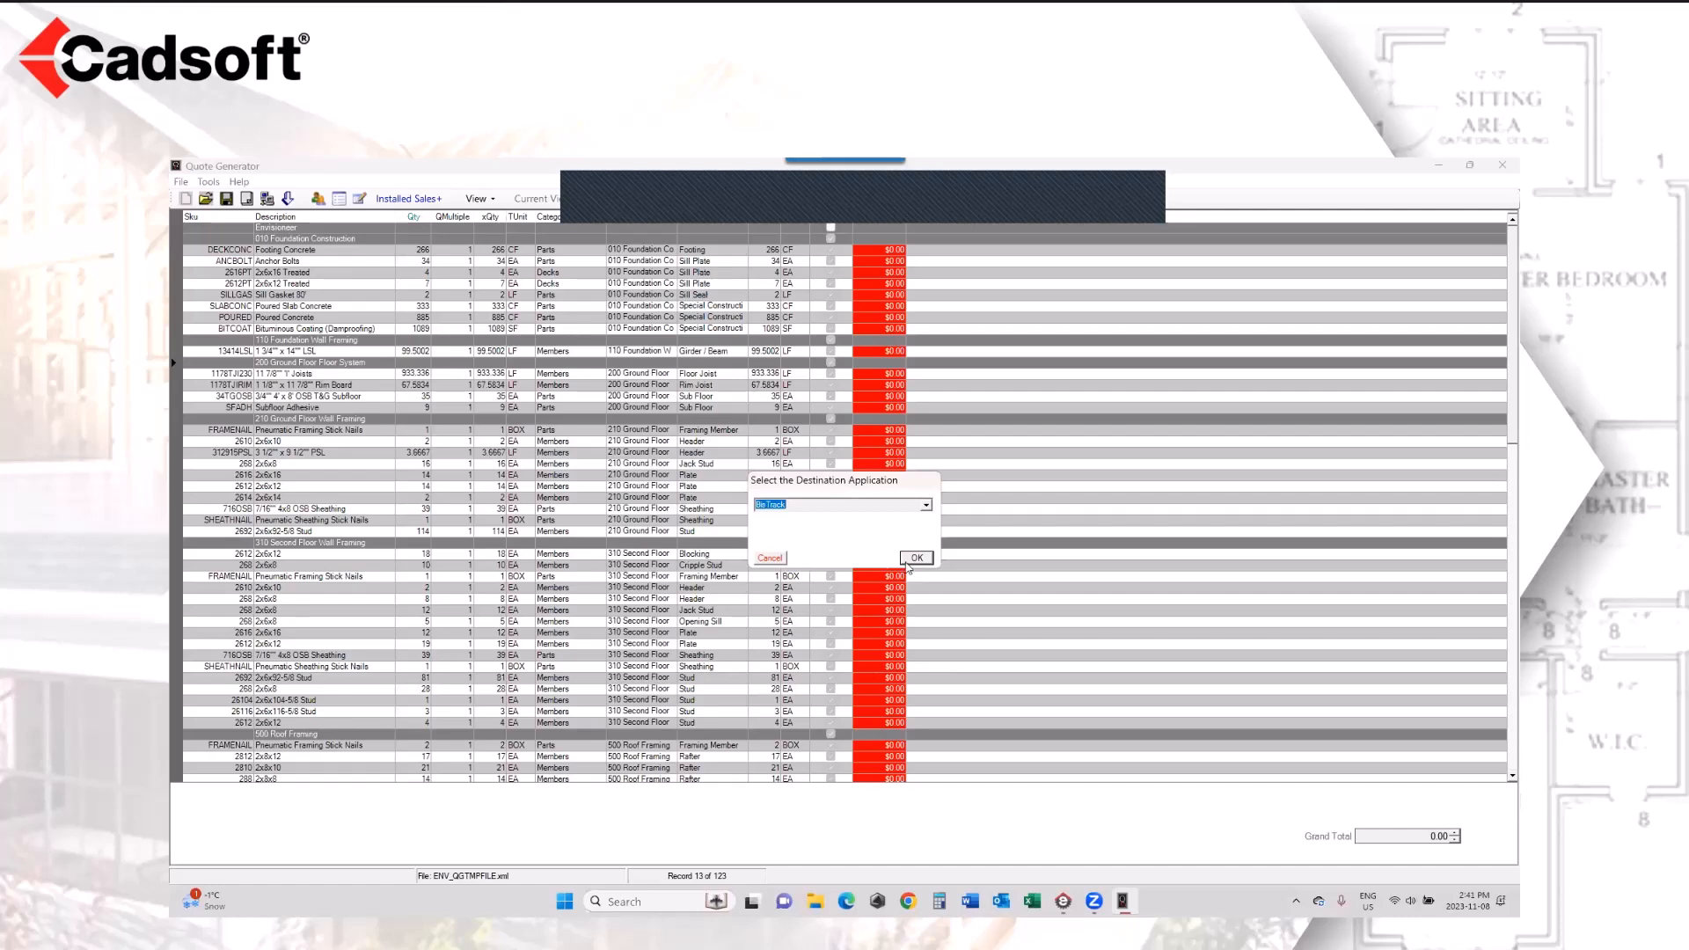
{"action": "left_click", "coordinate": [915, 557]}
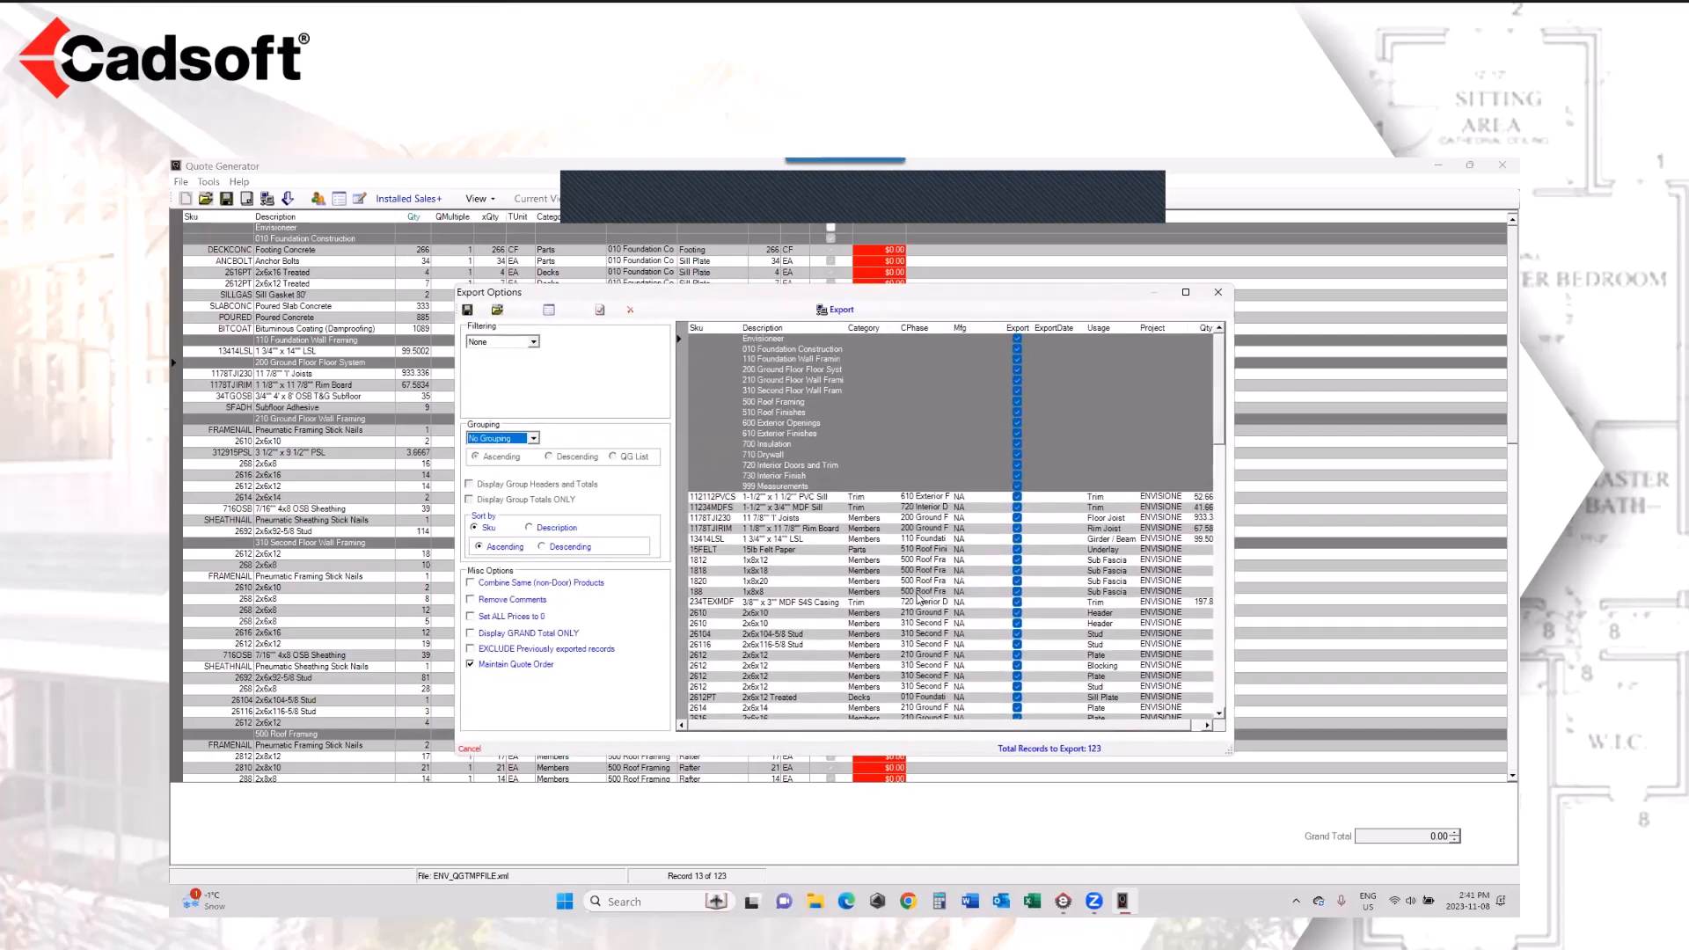
Step: Try to export the quote records grouped by CPhase, cancelling the account ID assignment
{"action": "left_click", "coordinate": [534, 438]}
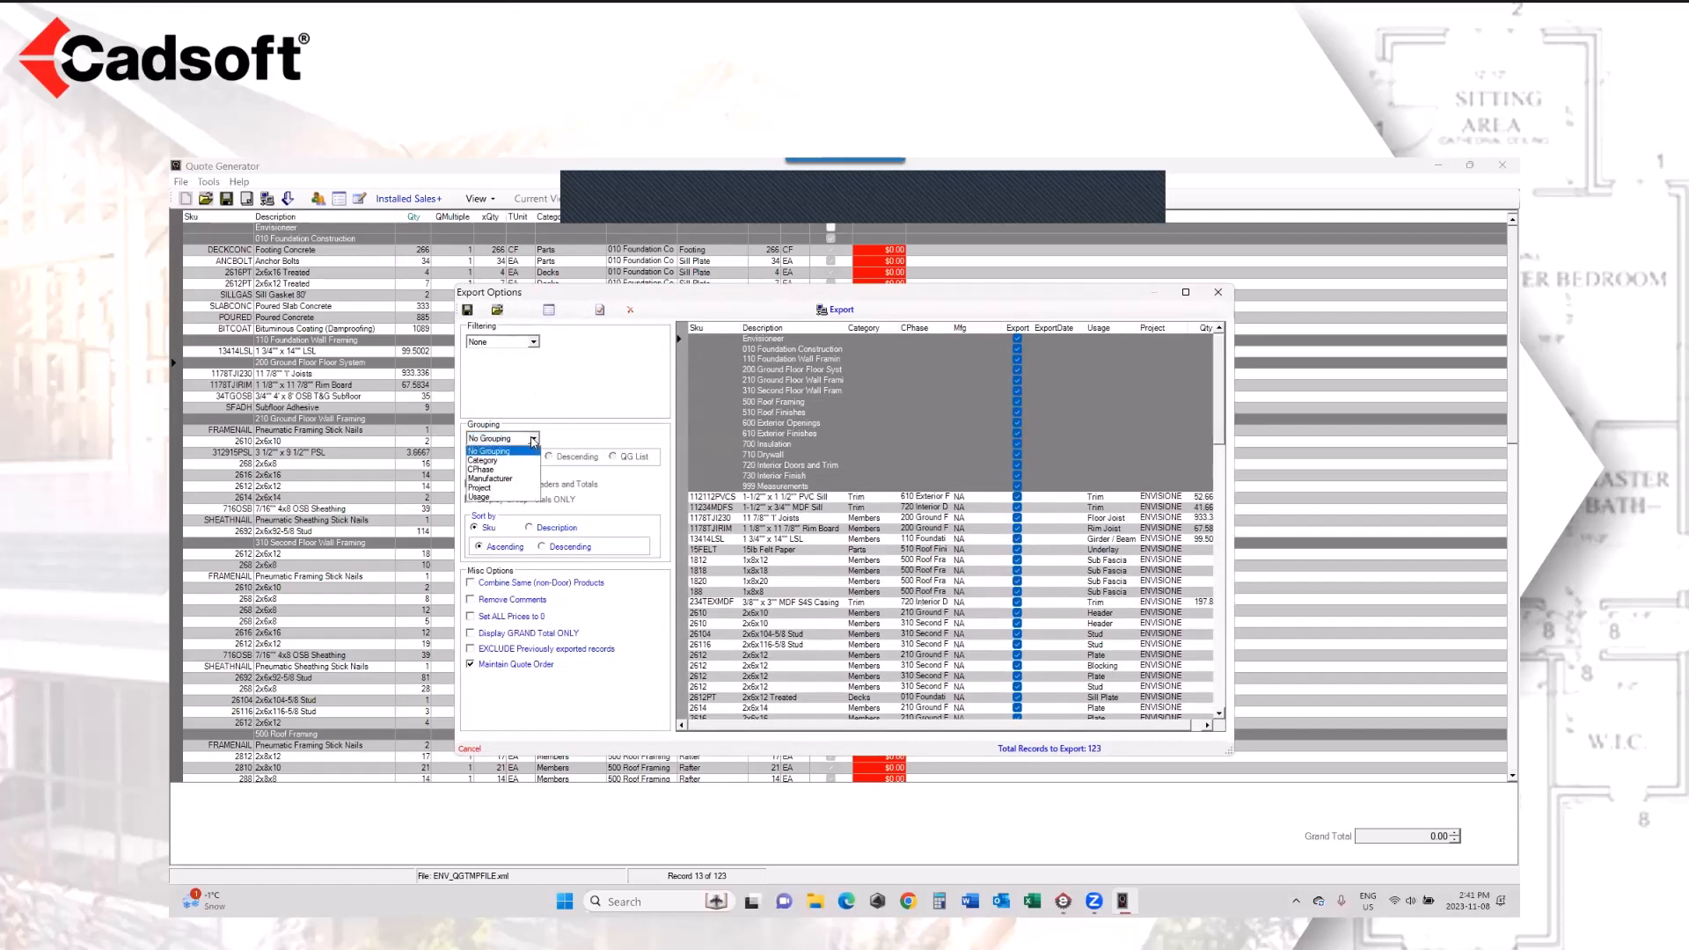
{"action": "left_click", "coordinate": [526, 460]}
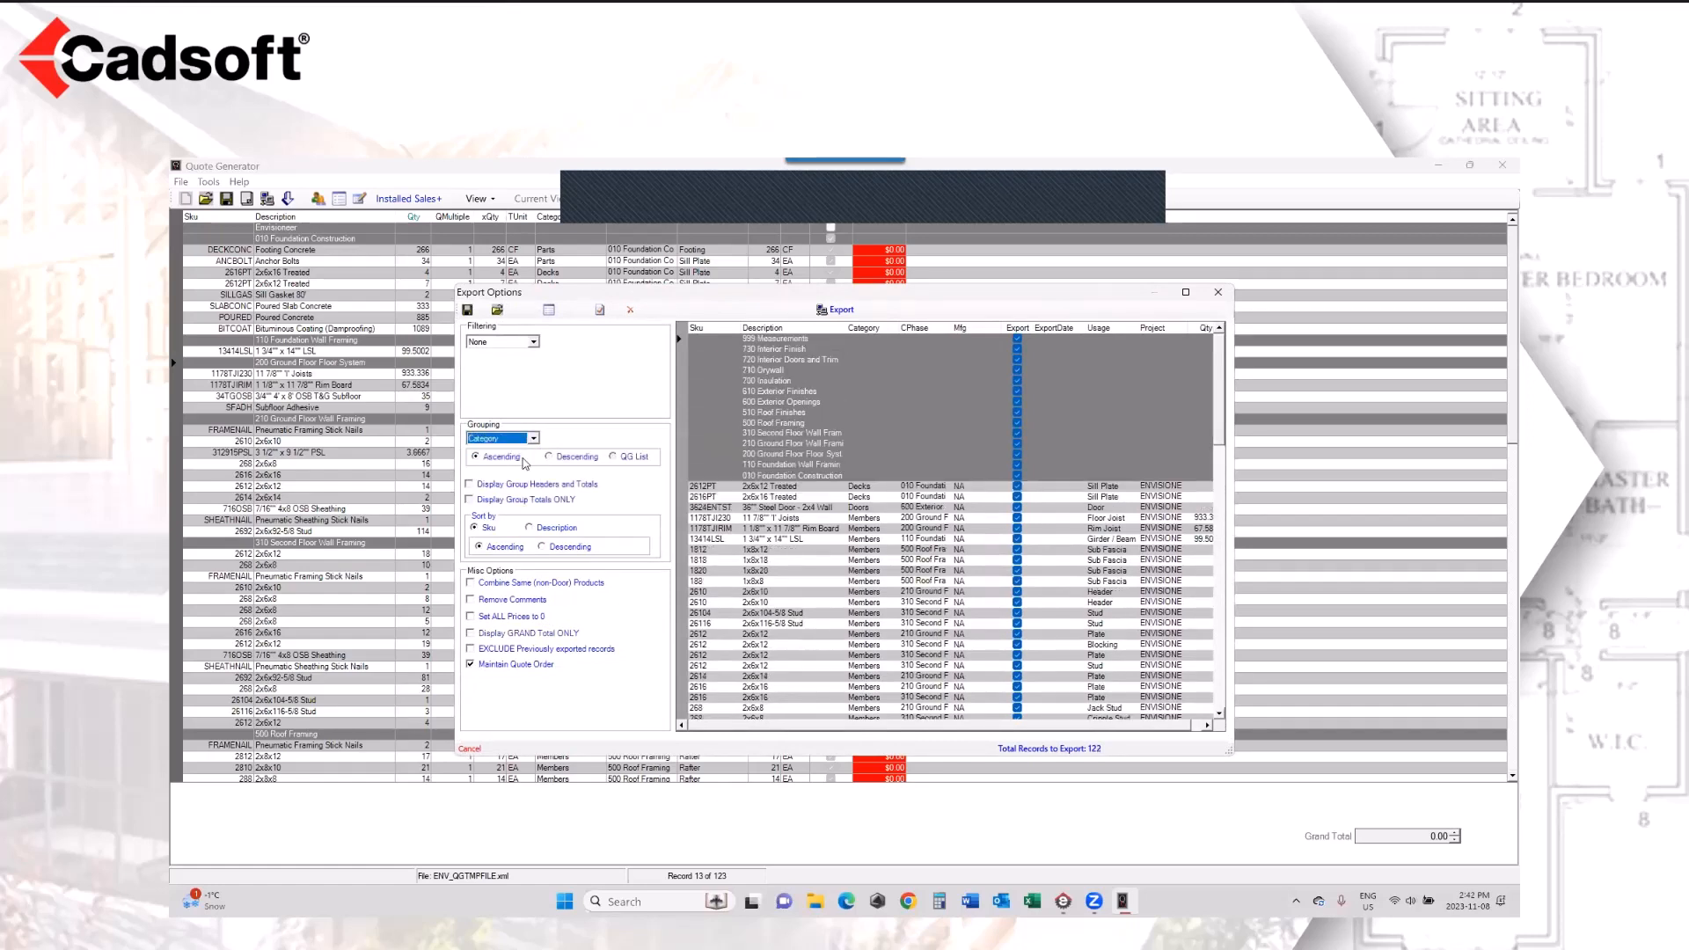
{"action": "left_click", "coordinate": [533, 439]}
{"action": "left_click", "coordinate": [529, 471]}
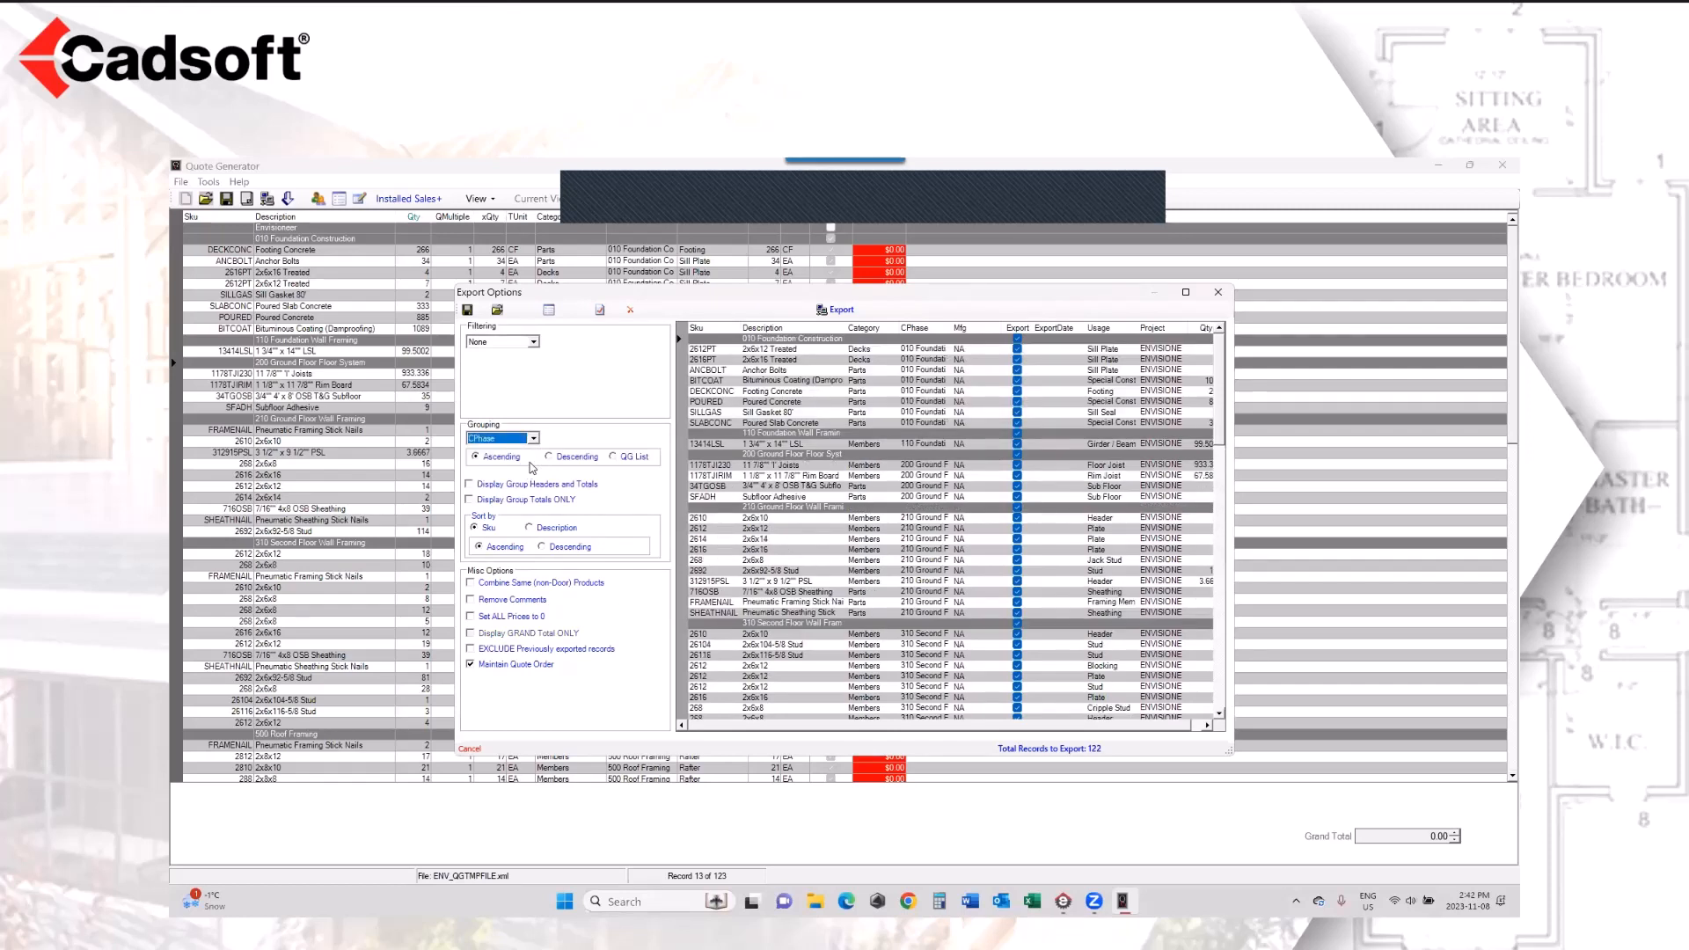
{"action": "left_click", "coordinate": [839, 310]}
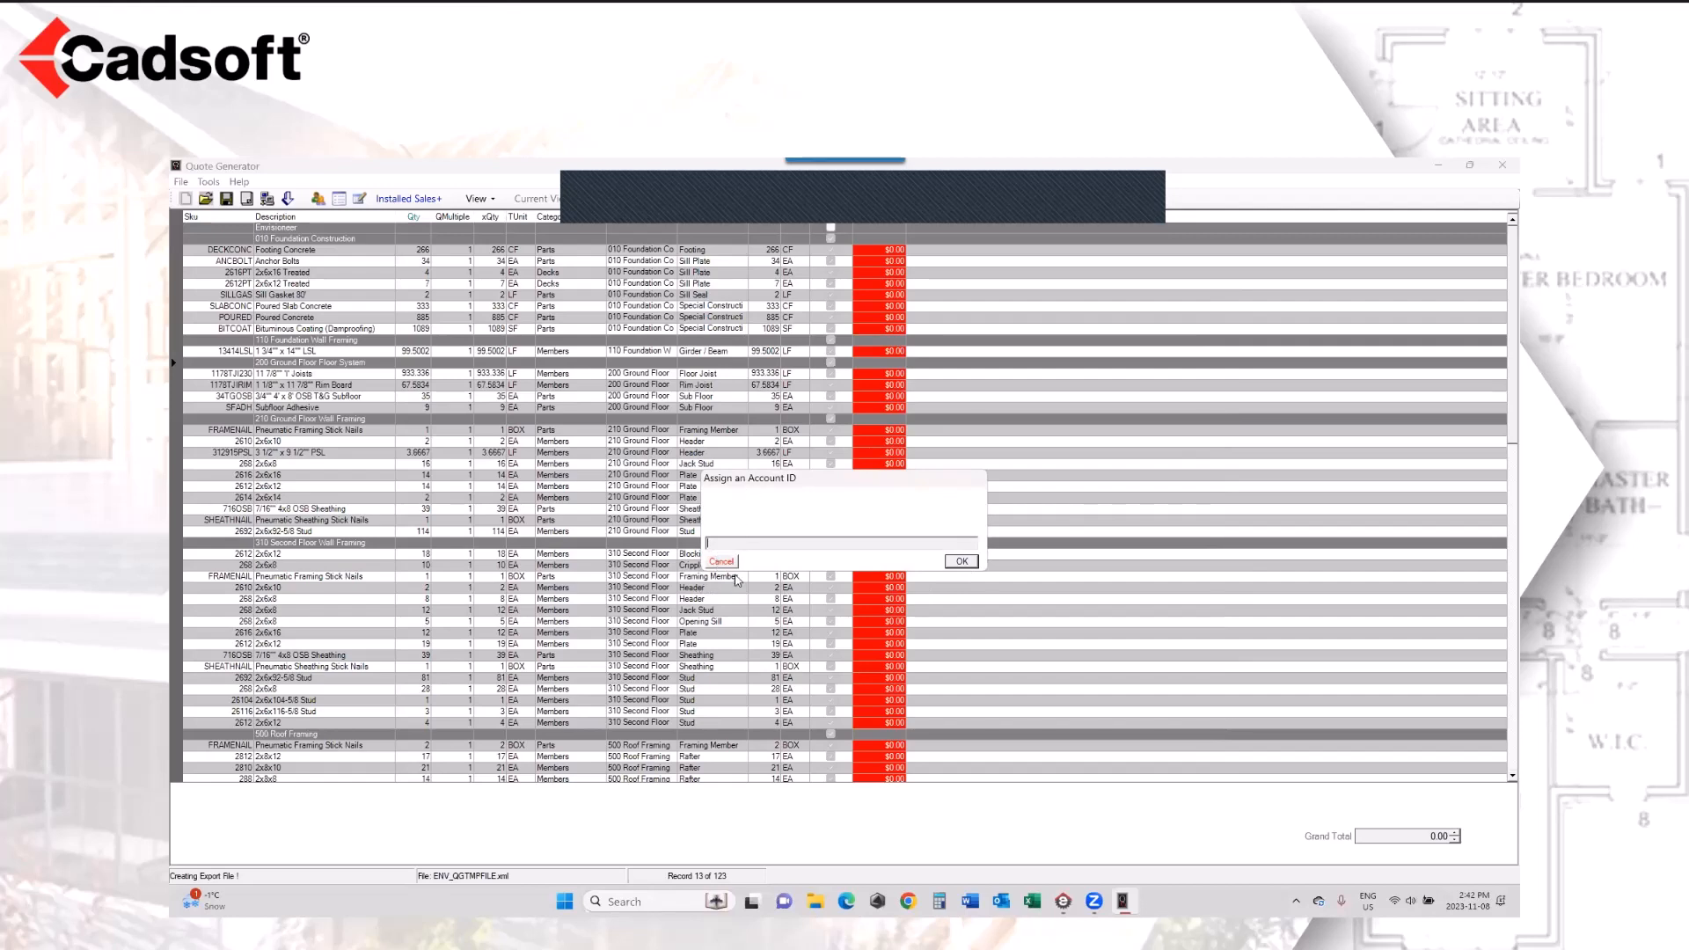
{"action": "left_click", "coordinate": [725, 562]}
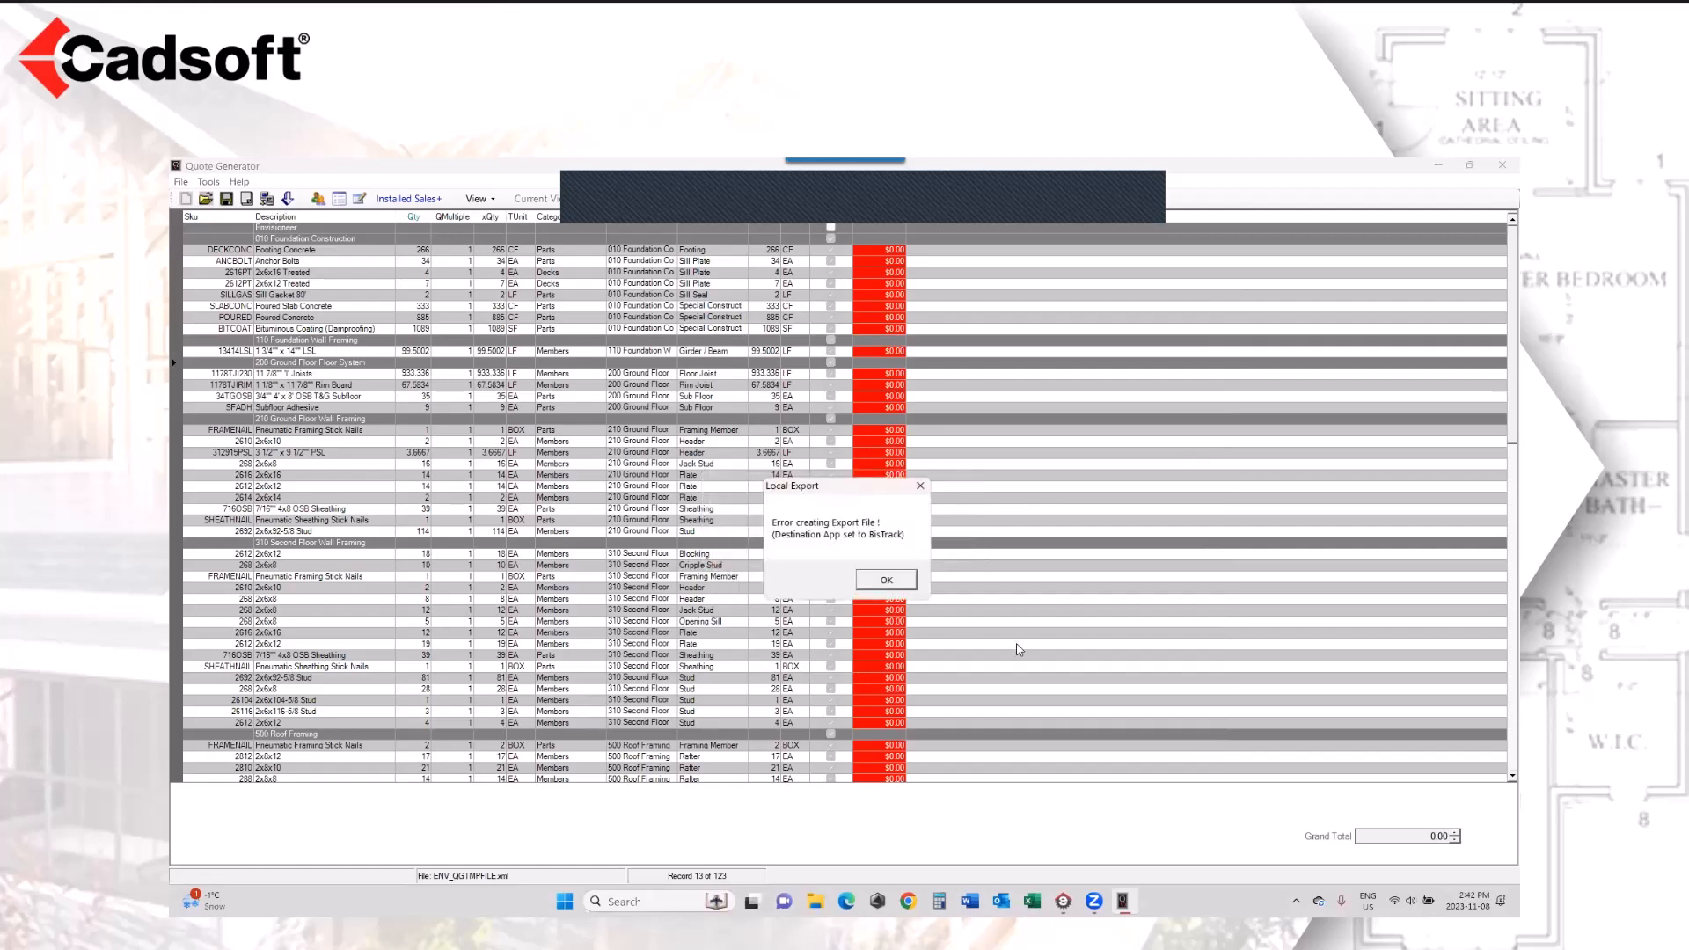
{"action": "left_click", "coordinate": [901, 588]}
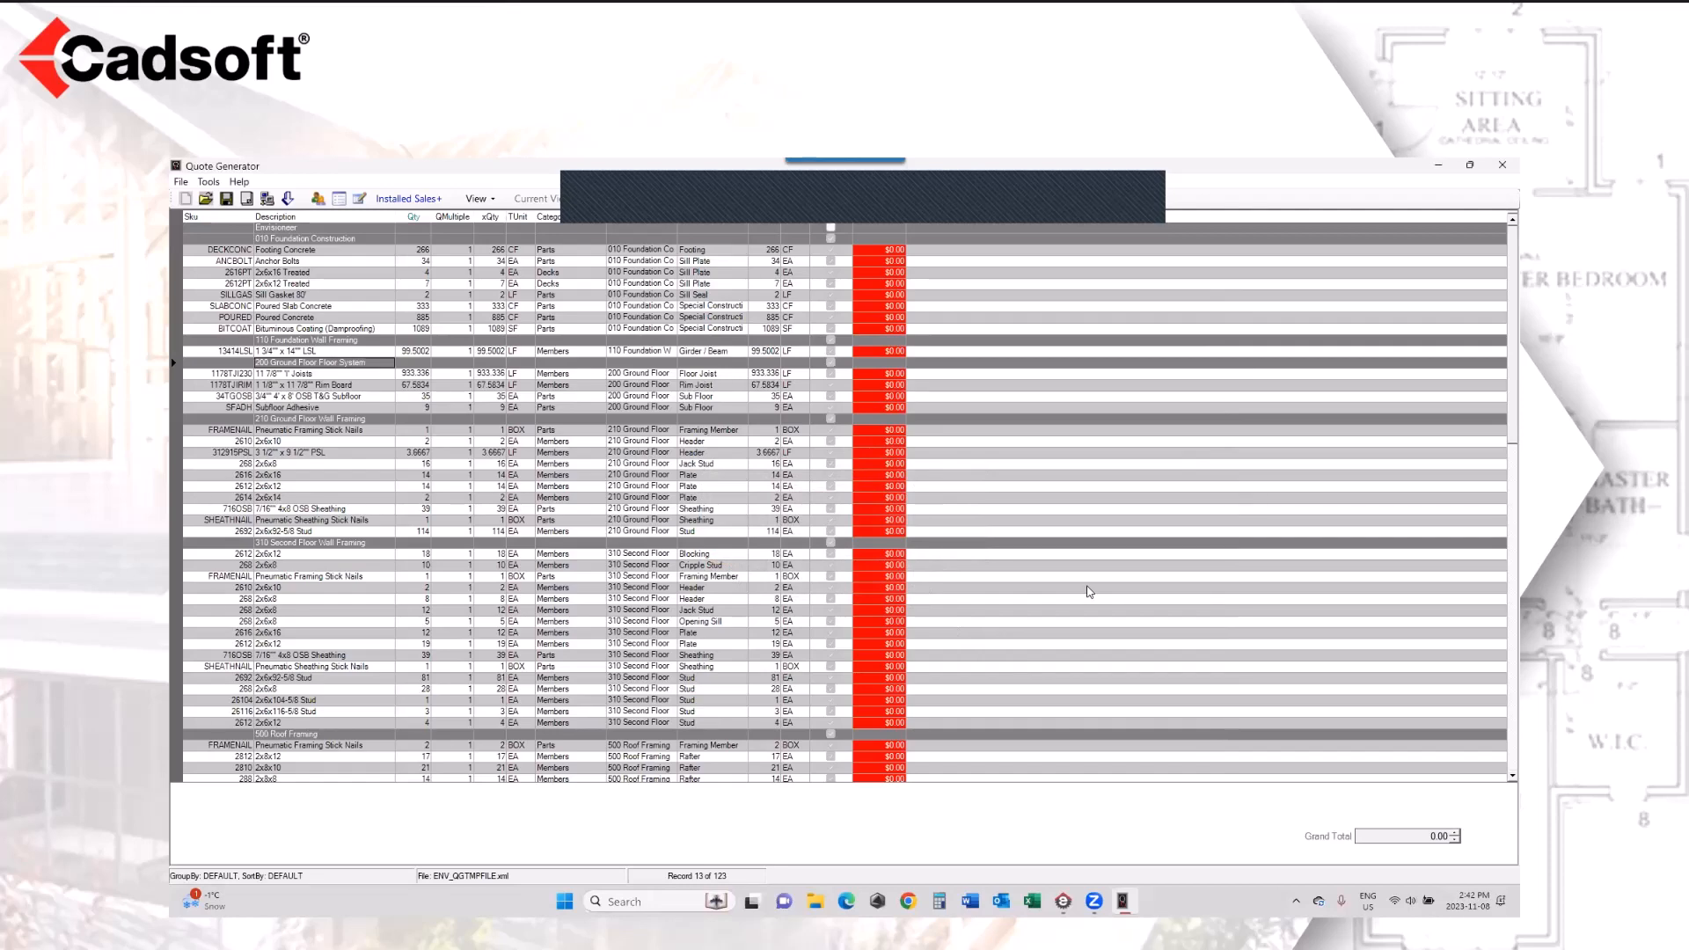
Step: Switch to Envisioneer and examine the file types and sources that can be imported into the project
{"action": "left_click", "coordinate": [1063, 901]}
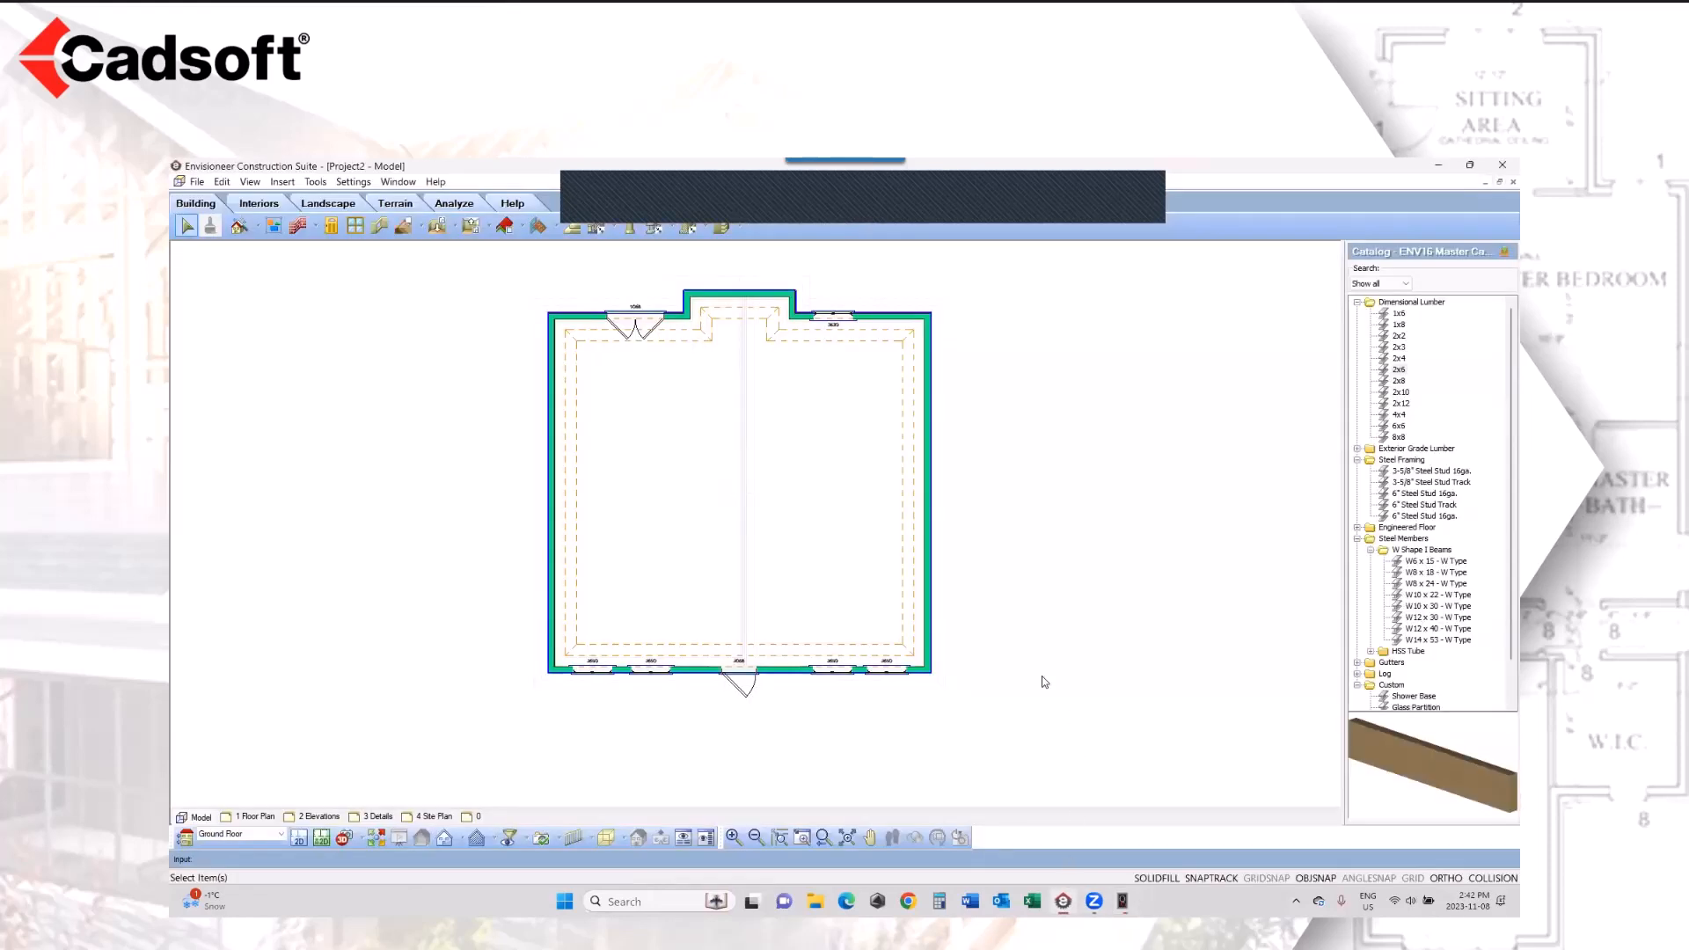
{"action": "left_click", "coordinate": [196, 183]}
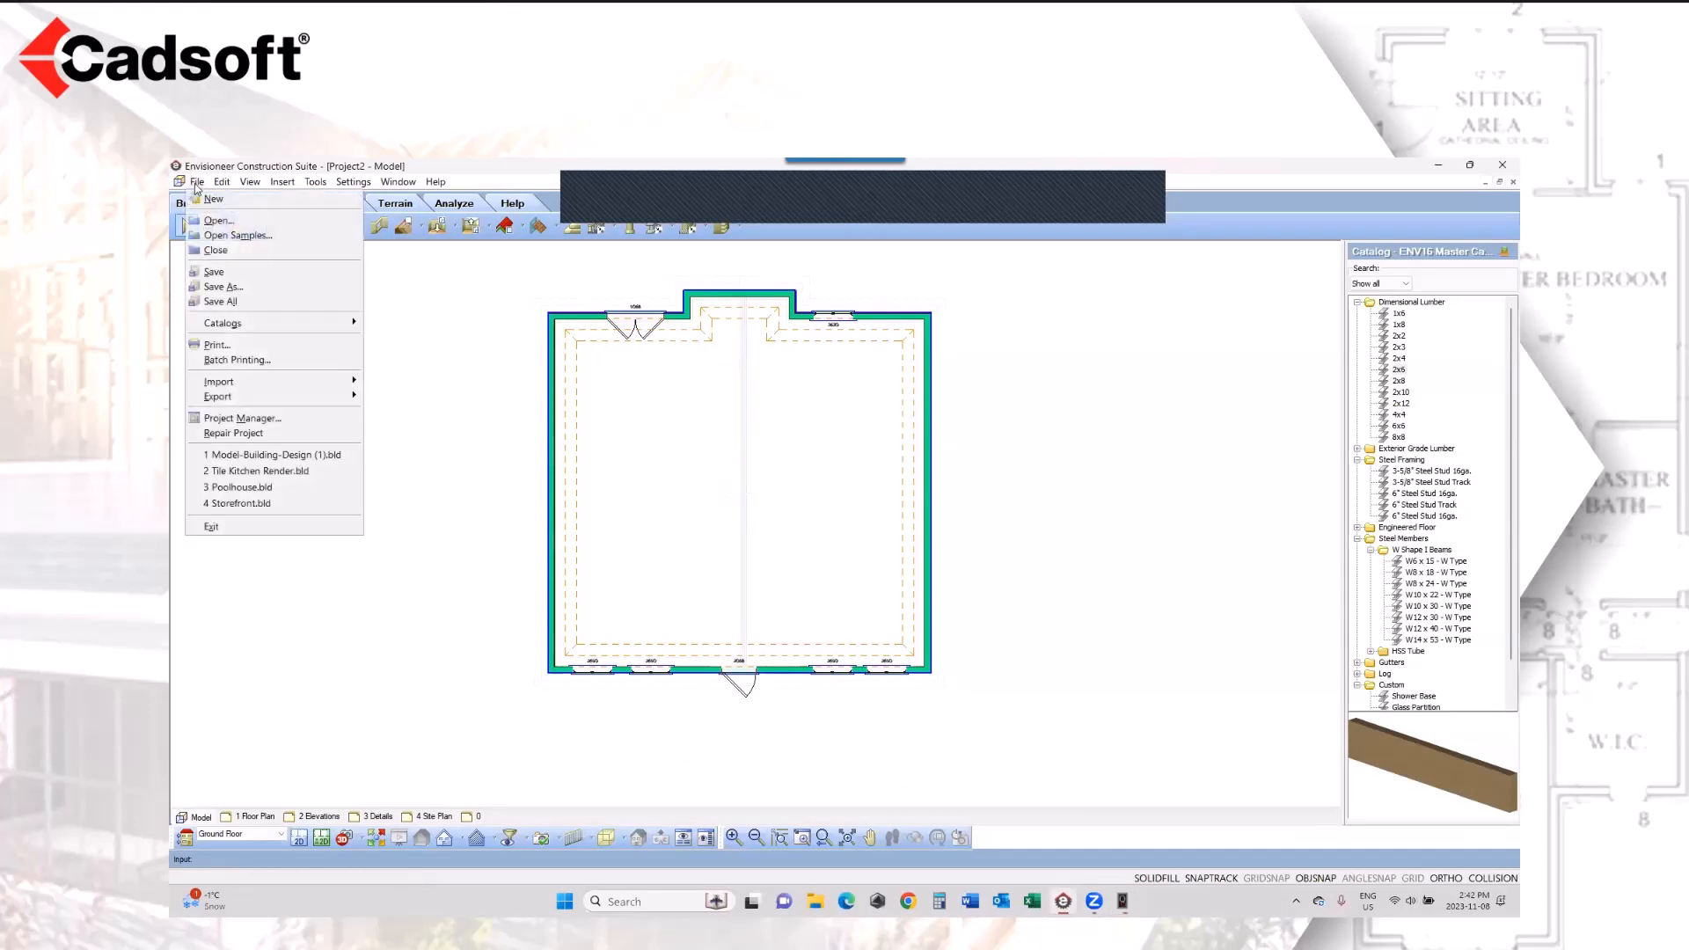
{"action": "mouse_move", "coordinate": [264, 382]}
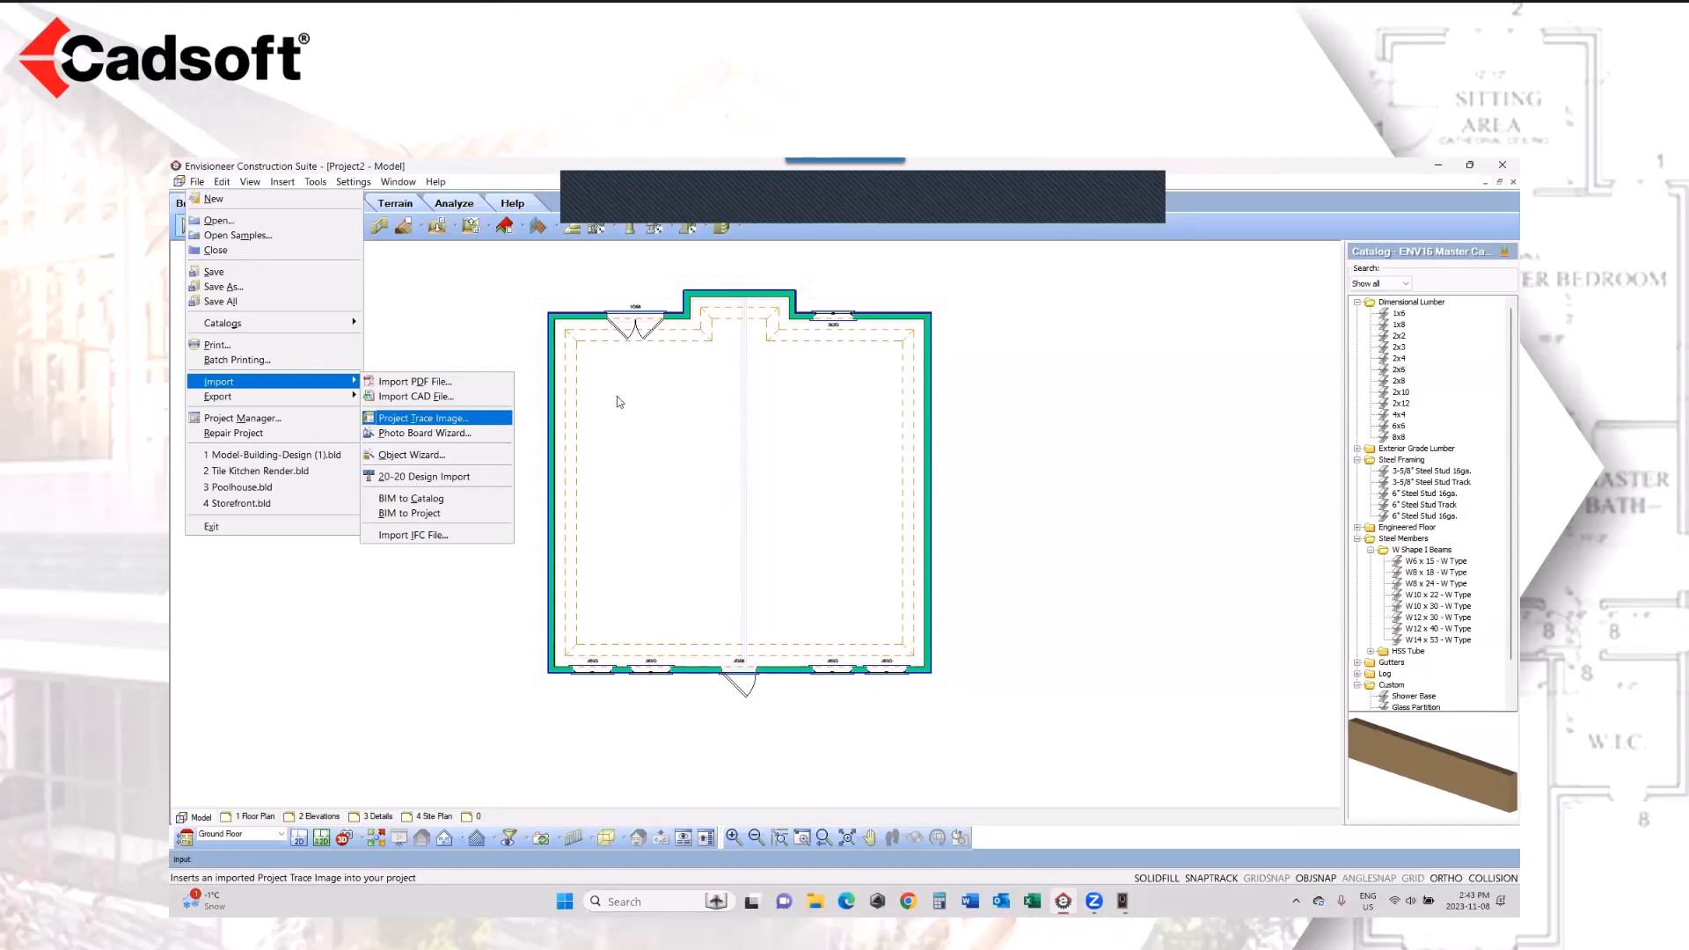
{"action": "left_click", "coordinate": [1019, 423]}
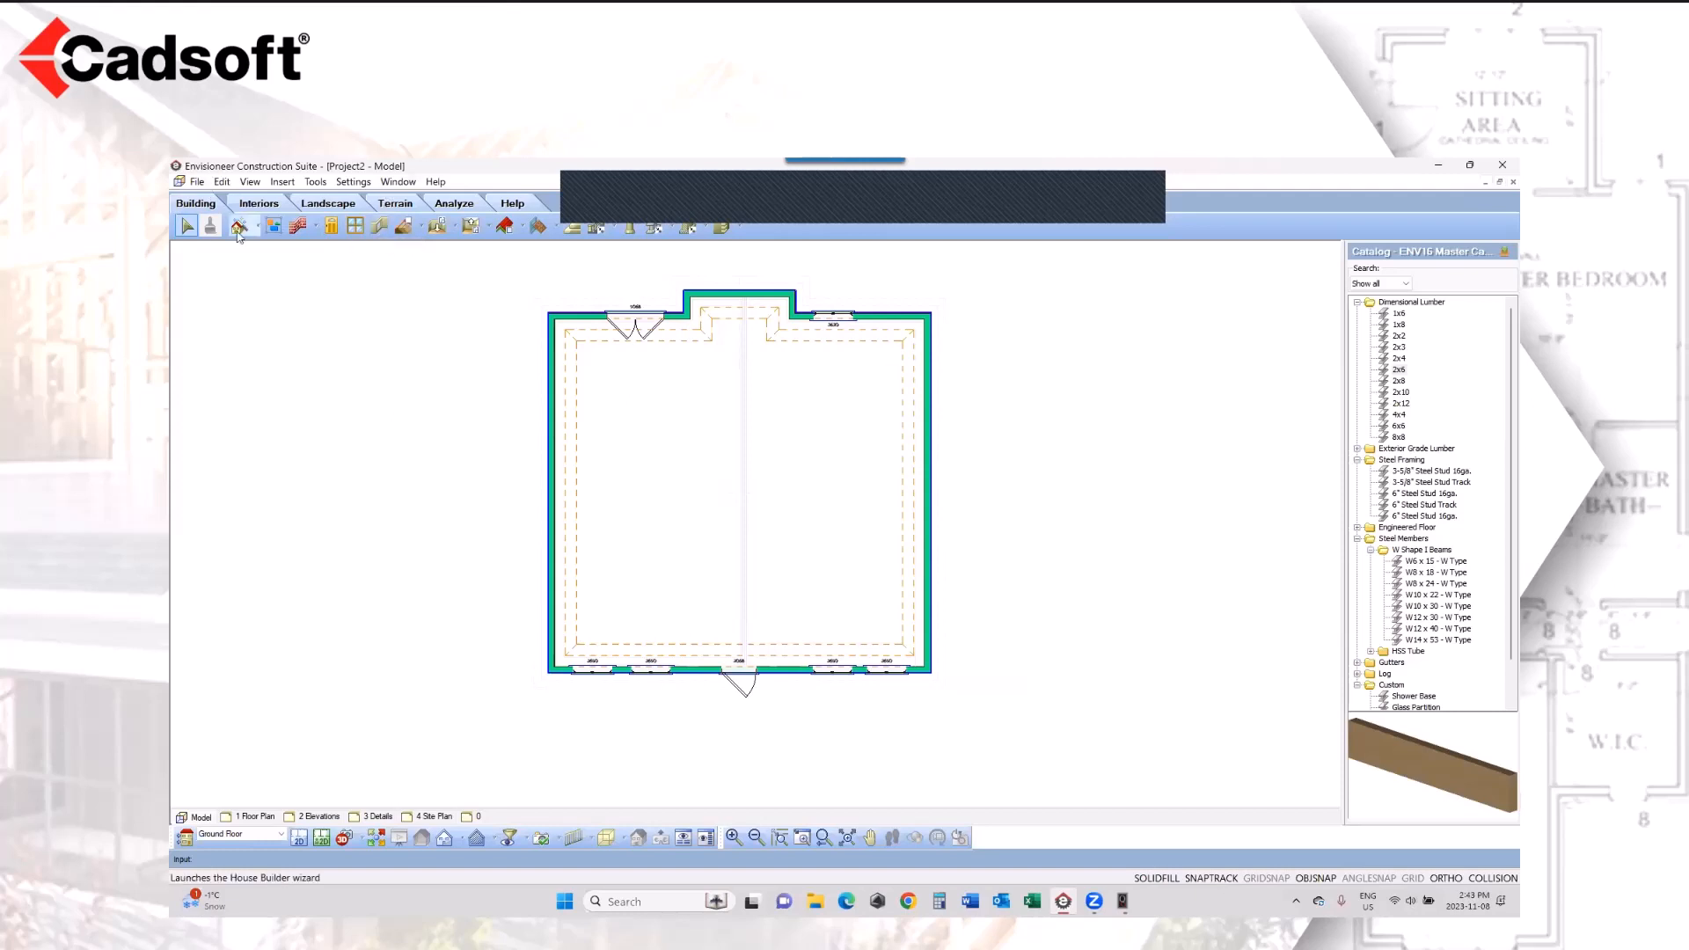
{"action": "left_click", "coordinate": [297, 227]}
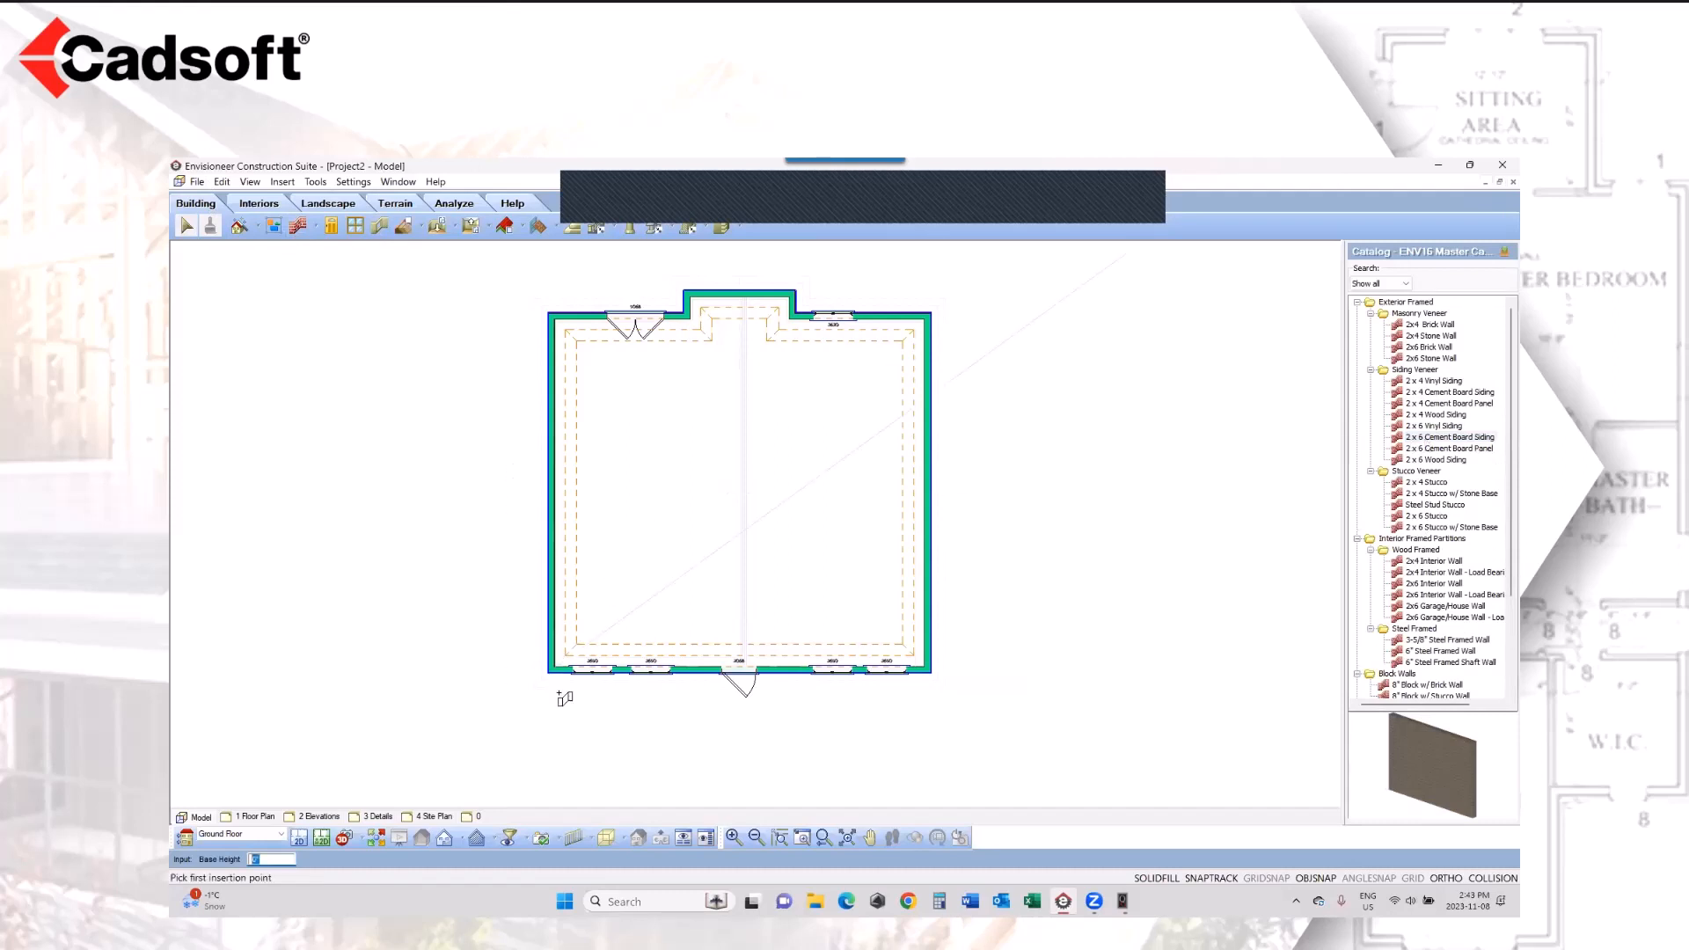
{"action": "right_click", "coordinate": [1038, 398]}
{"action": "left_click", "coordinate": [1082, 409]}
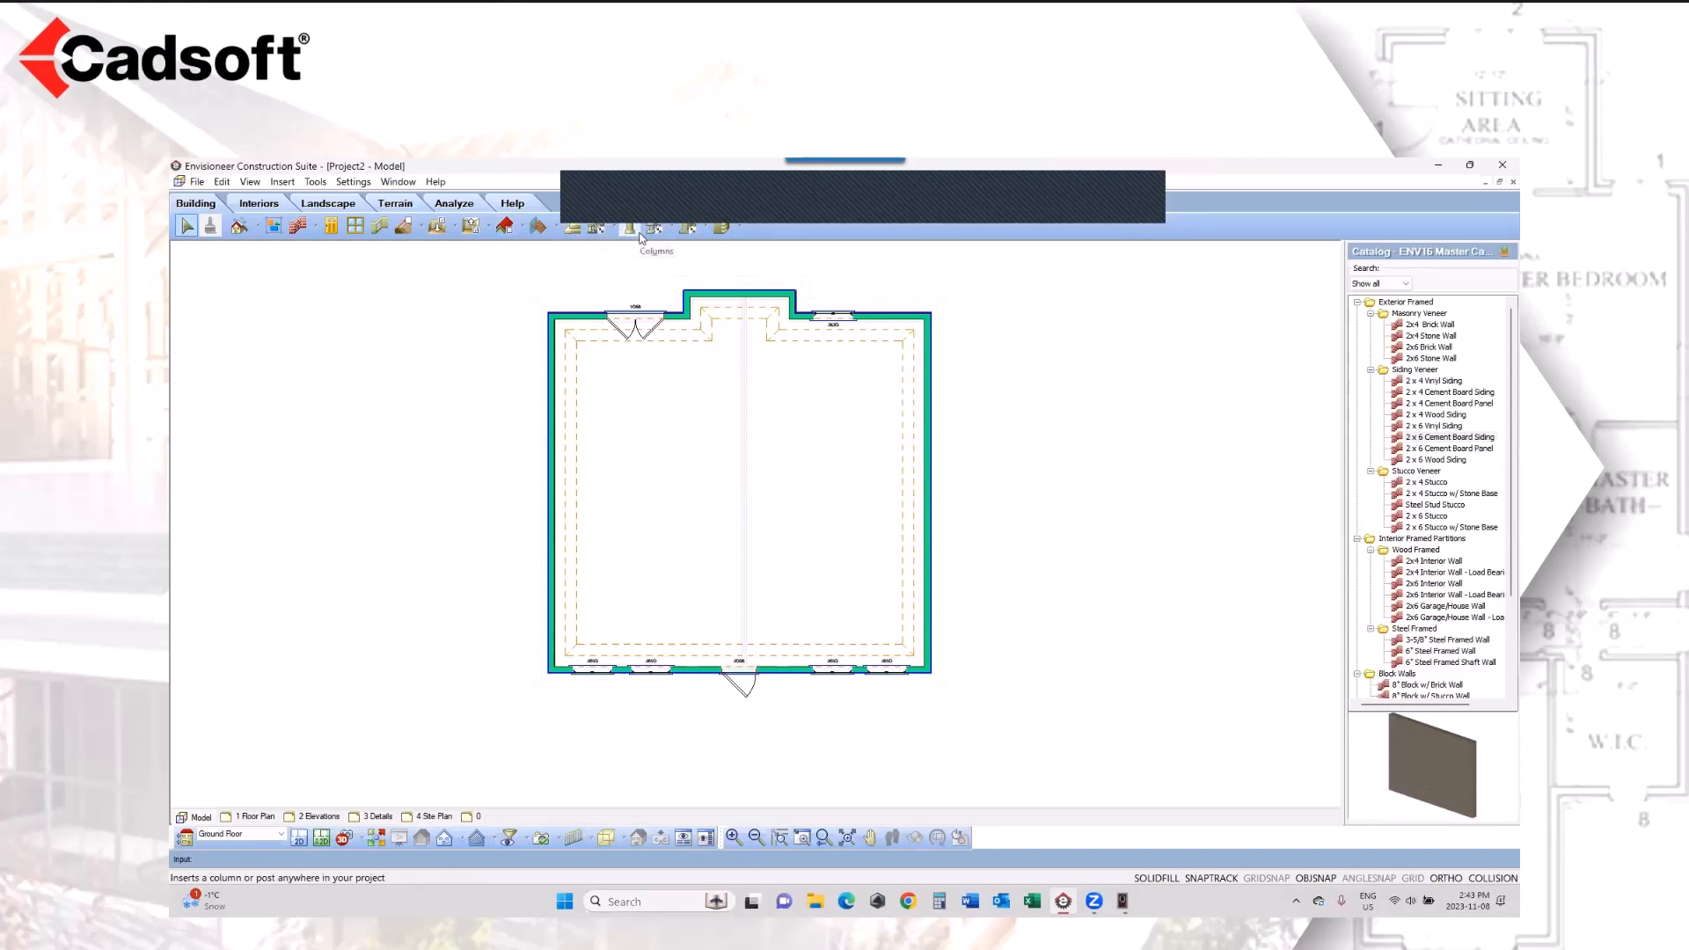
Step: Add 6" Siding Trim corner details to the four main outer corners and the two outer corners of the rear projection
{"action": "left_click", "coordinate": [727, 232]}
{"action": "left_click", "coordinate": [744, 254]}
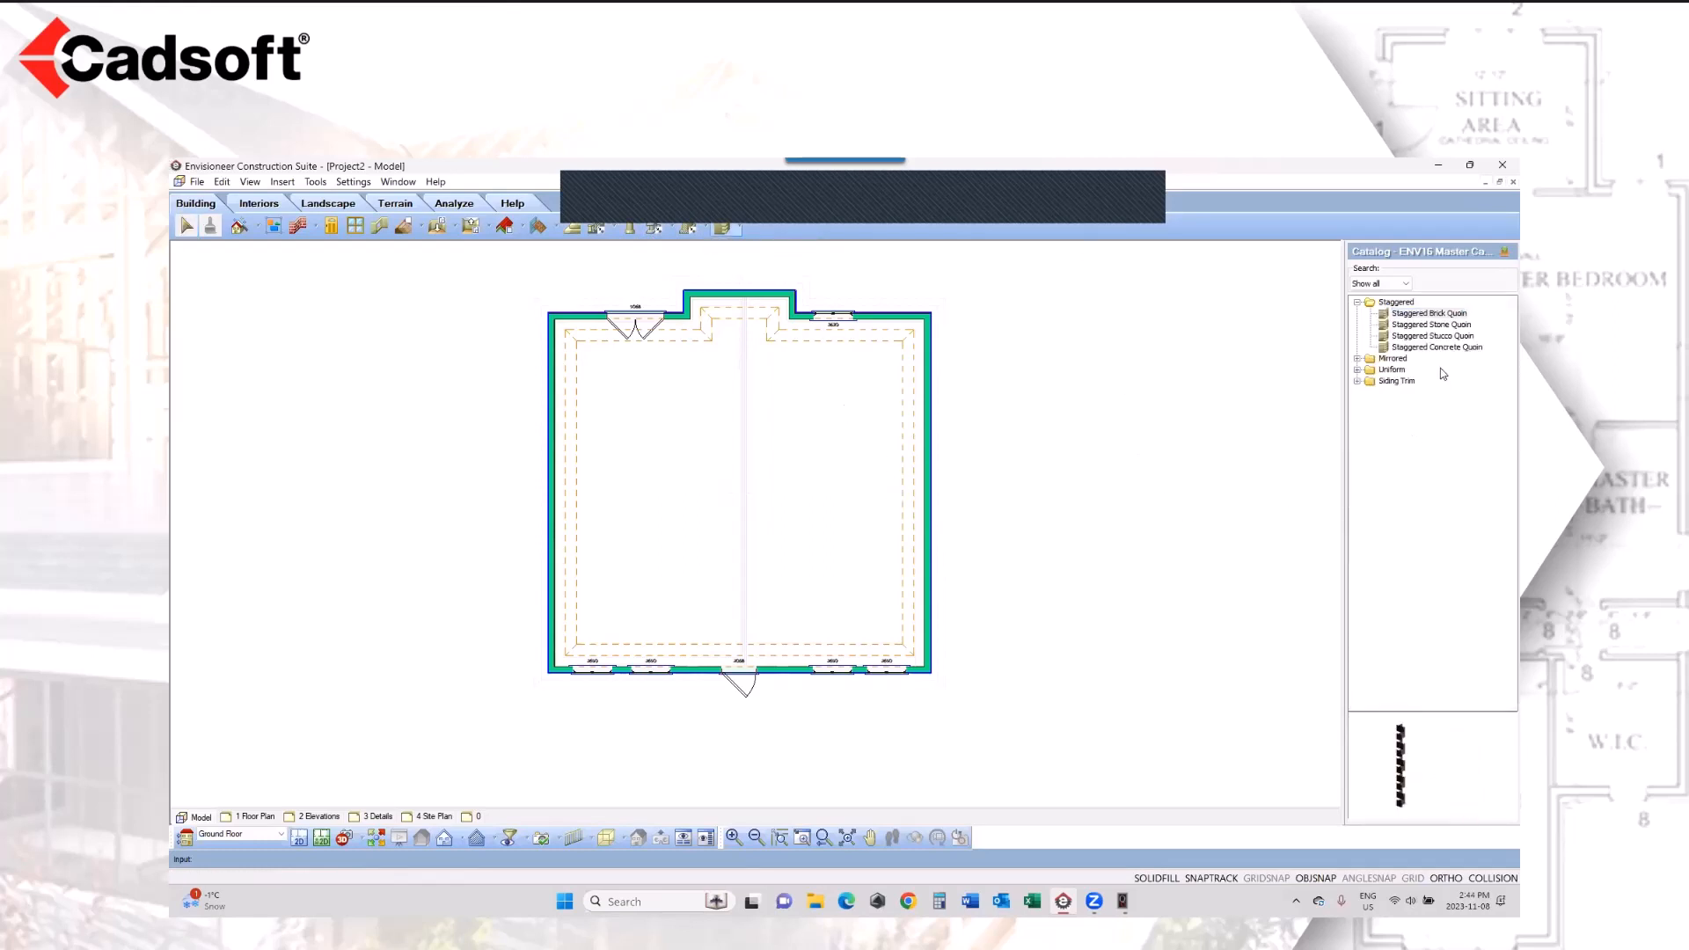
{"action": "double_click", "coordinate": [1396, 381]}
{"action": "left_click", "coordinate": [1414, 403]}
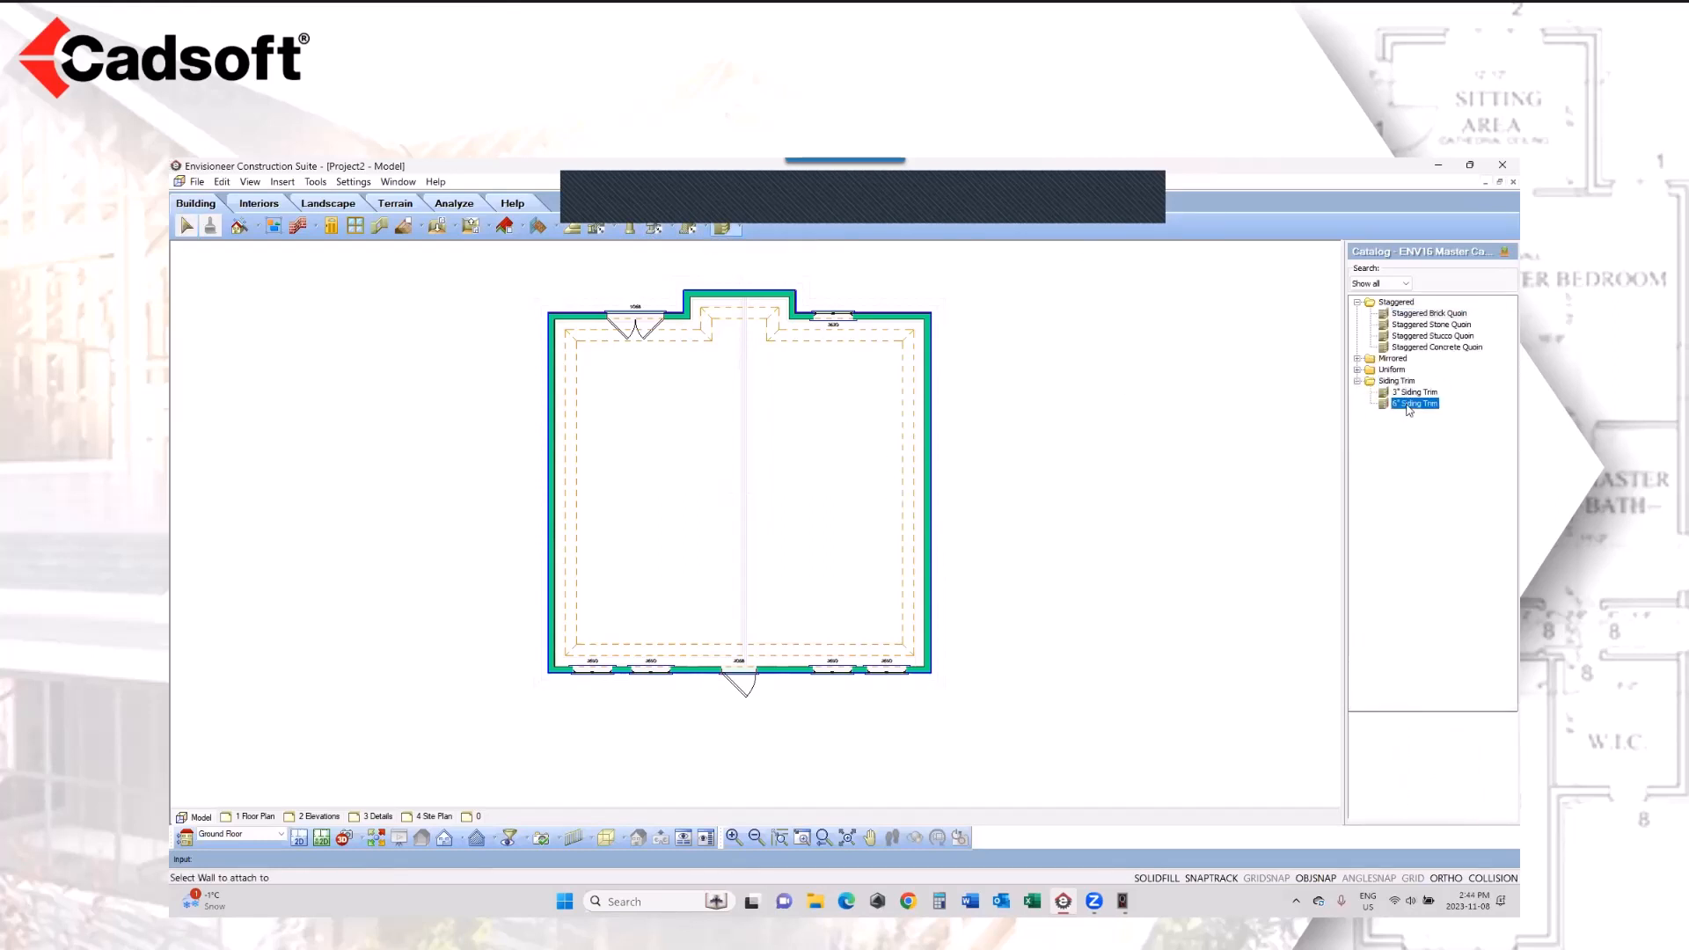
{"action": "left_click", "coordinate": [546, 680]}
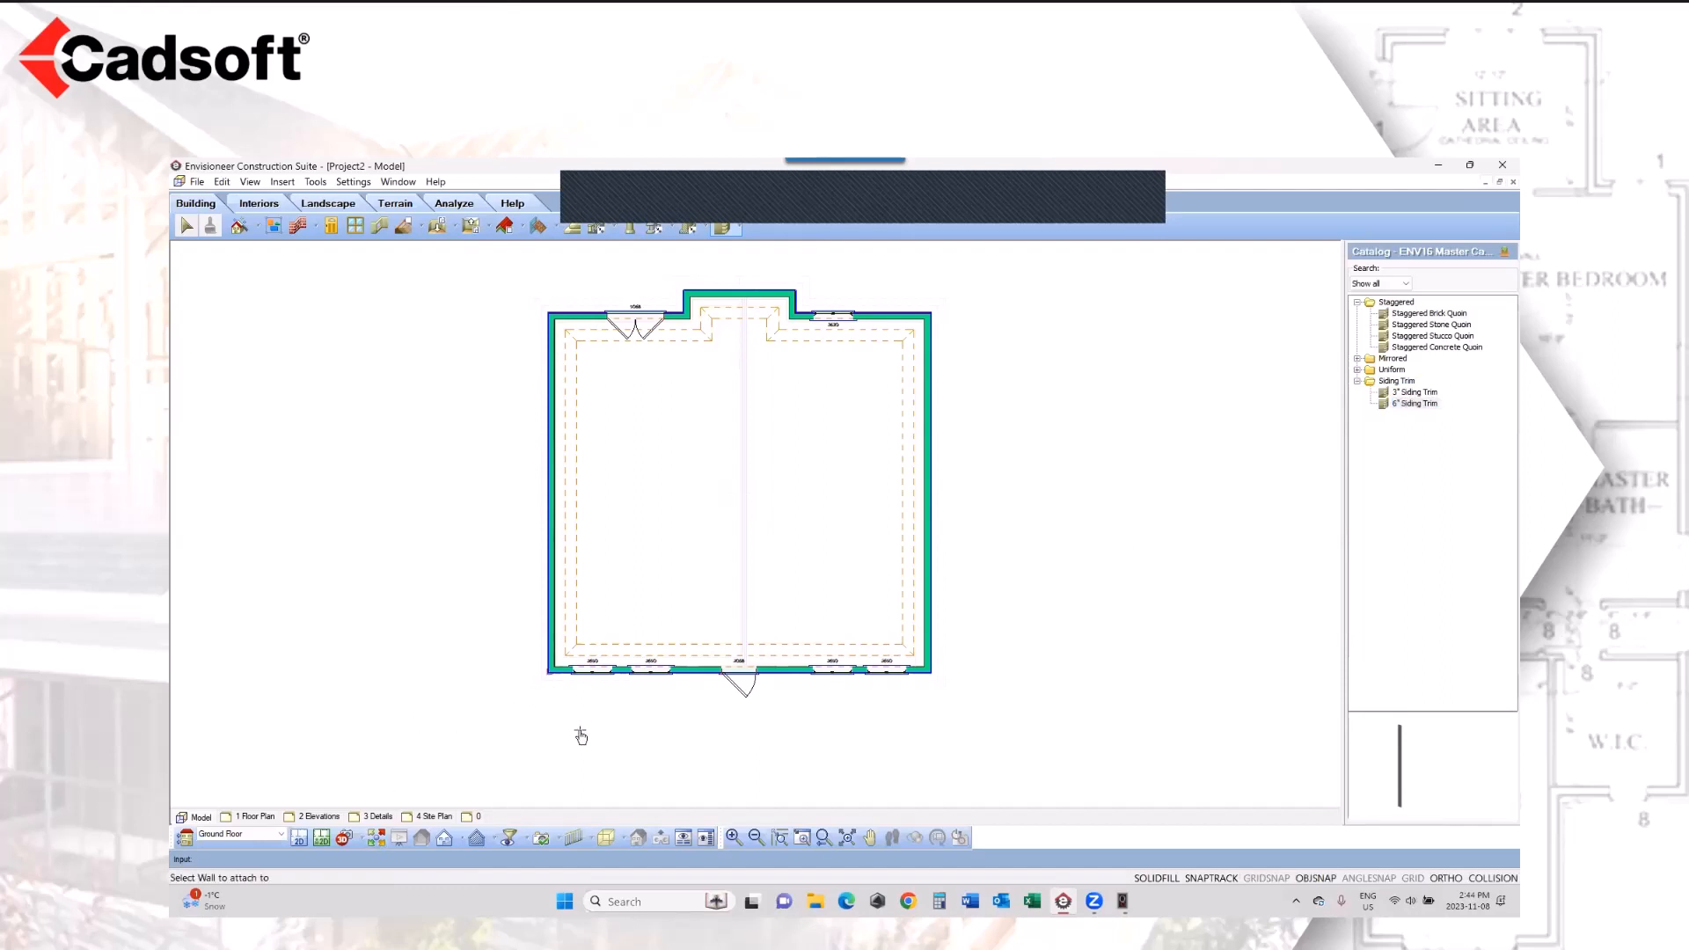
{"action": "left_click", "coordinate": [933, 676]}
{"action": "left_click", "coordinate": [933, 315]}
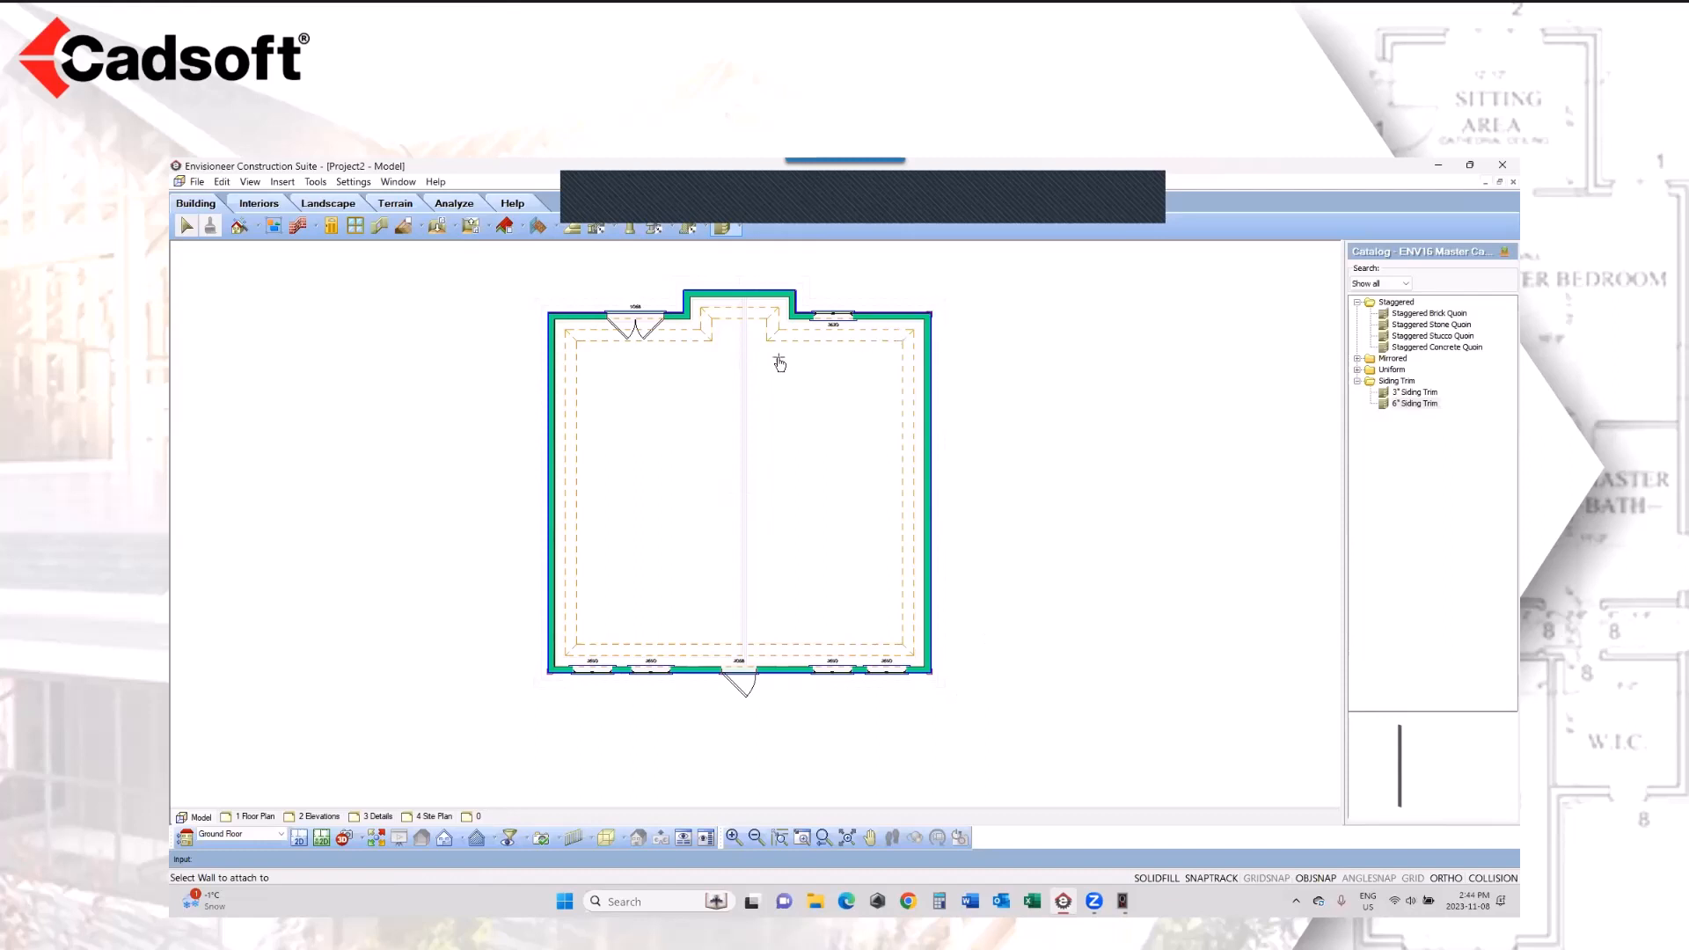
{"action": "left_click", "coordinate": [548, 315]}
{"action": "left_click", "coordinate": [683, 291]}
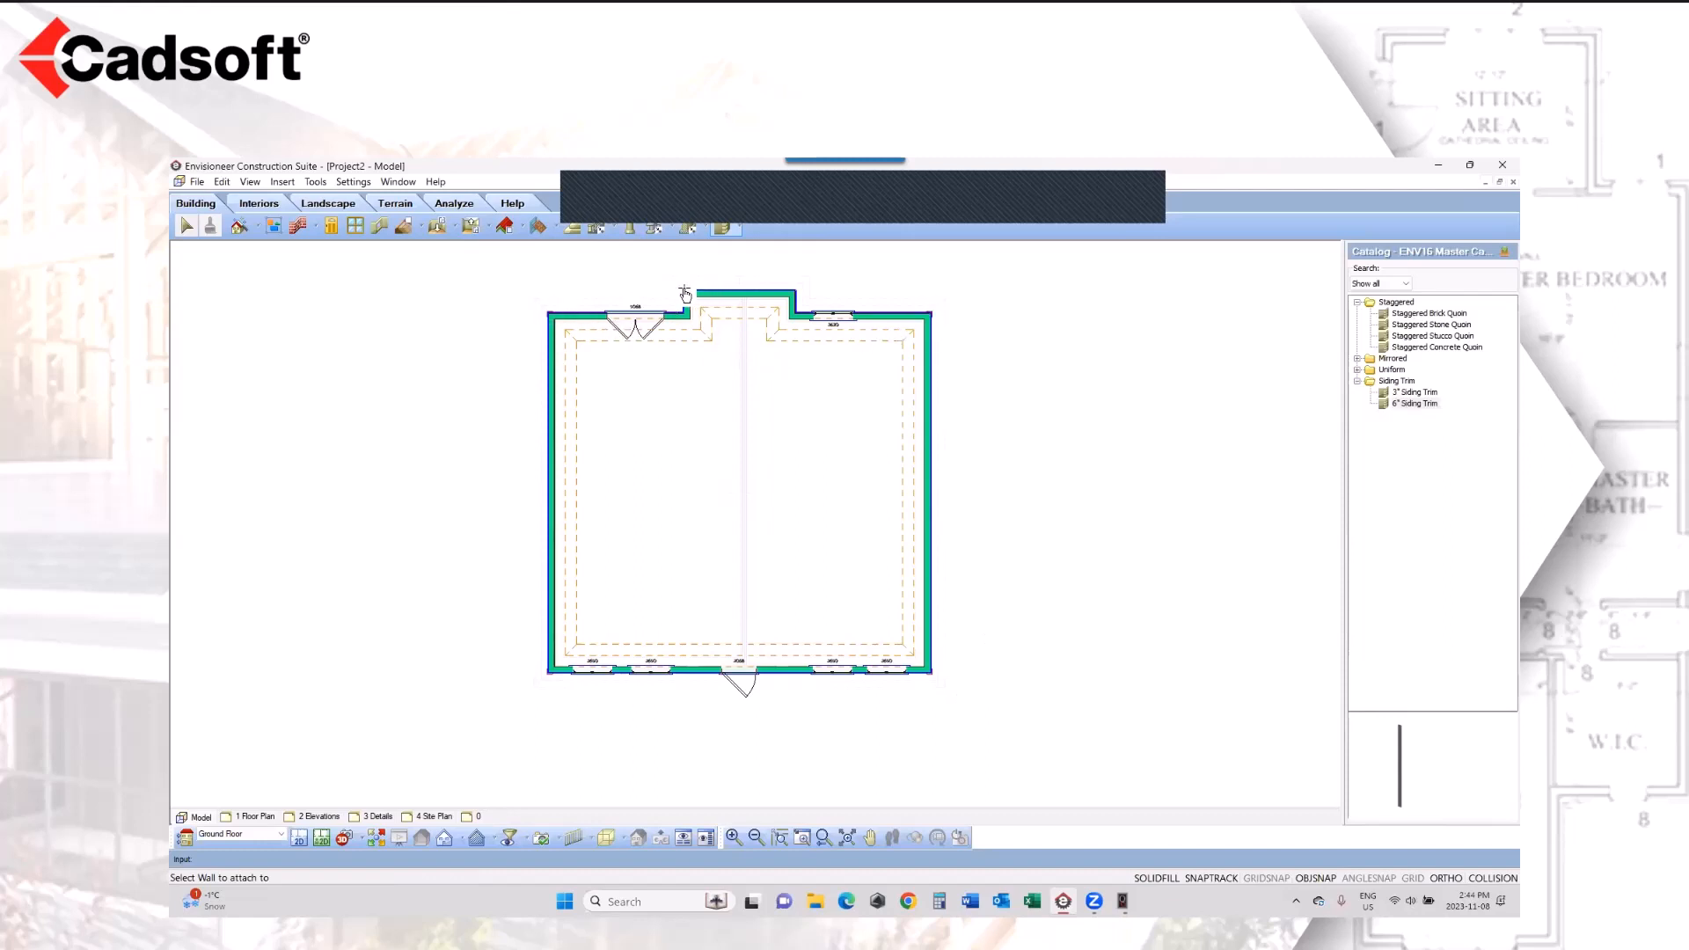
{"action": "left_click", "coordinate": [796, 291]}
{"action": "key", "text": "Escape"}
Step: Draw an L-shaped low-level deck with 2 x 6 Cedar Decking outside the rear double door, extending beyond the house's side wall
{"action": "left_click", "coordinate": [254, 204]}
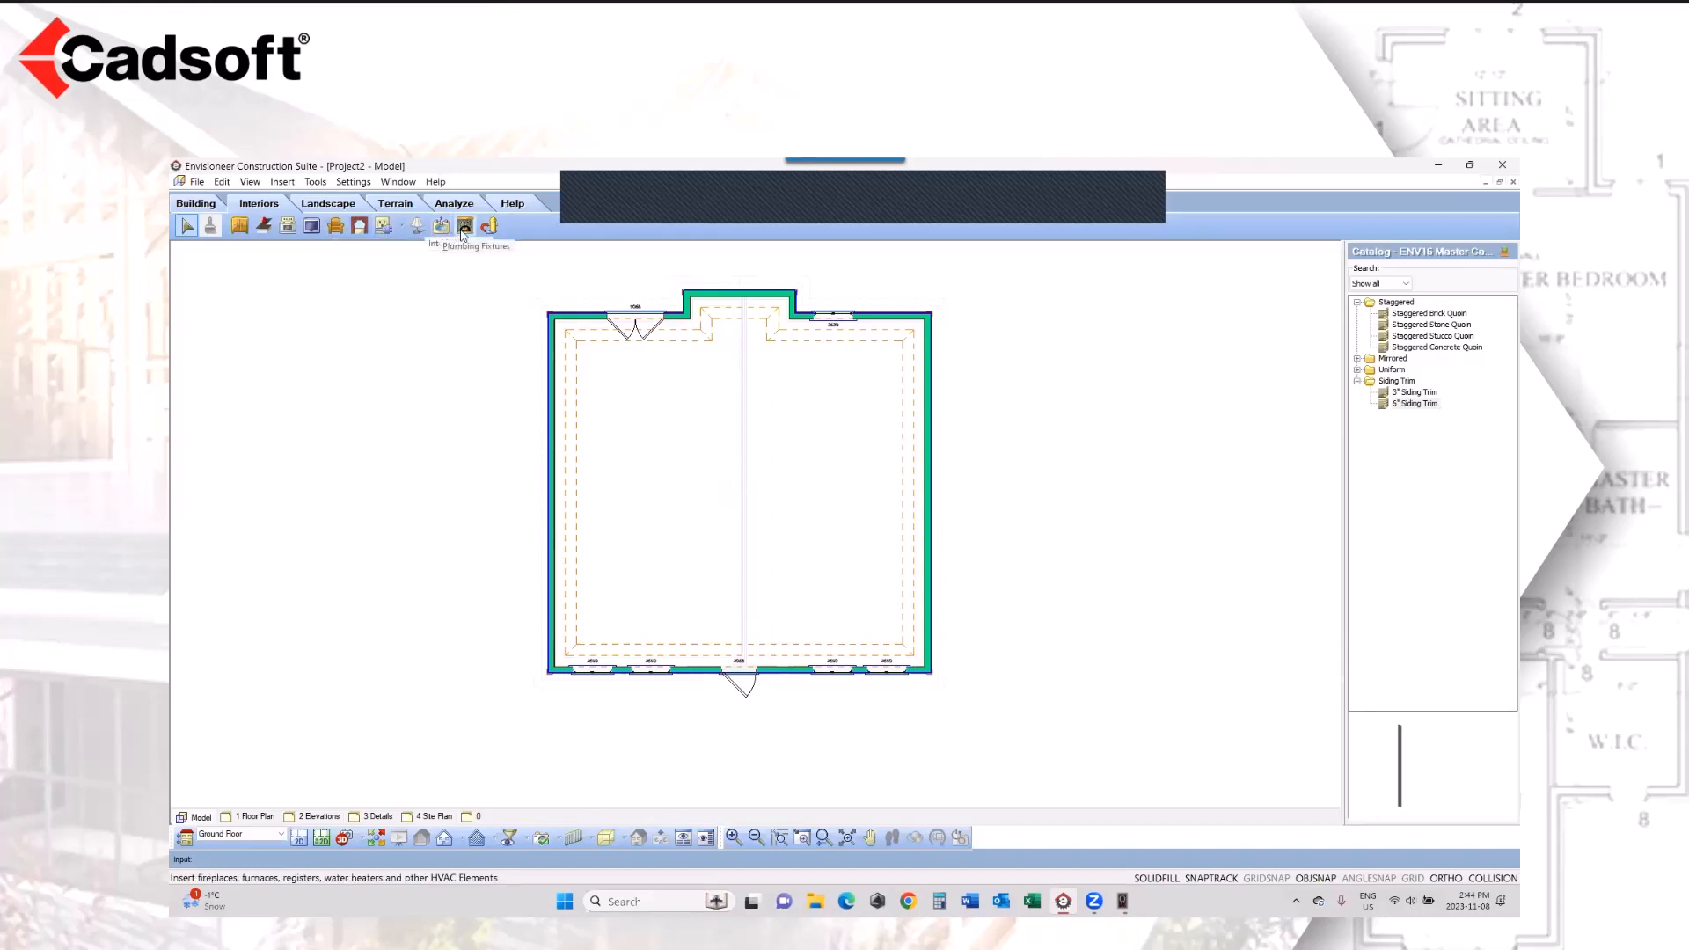
{"action": "left_click", "coordinate": [339, 204]}
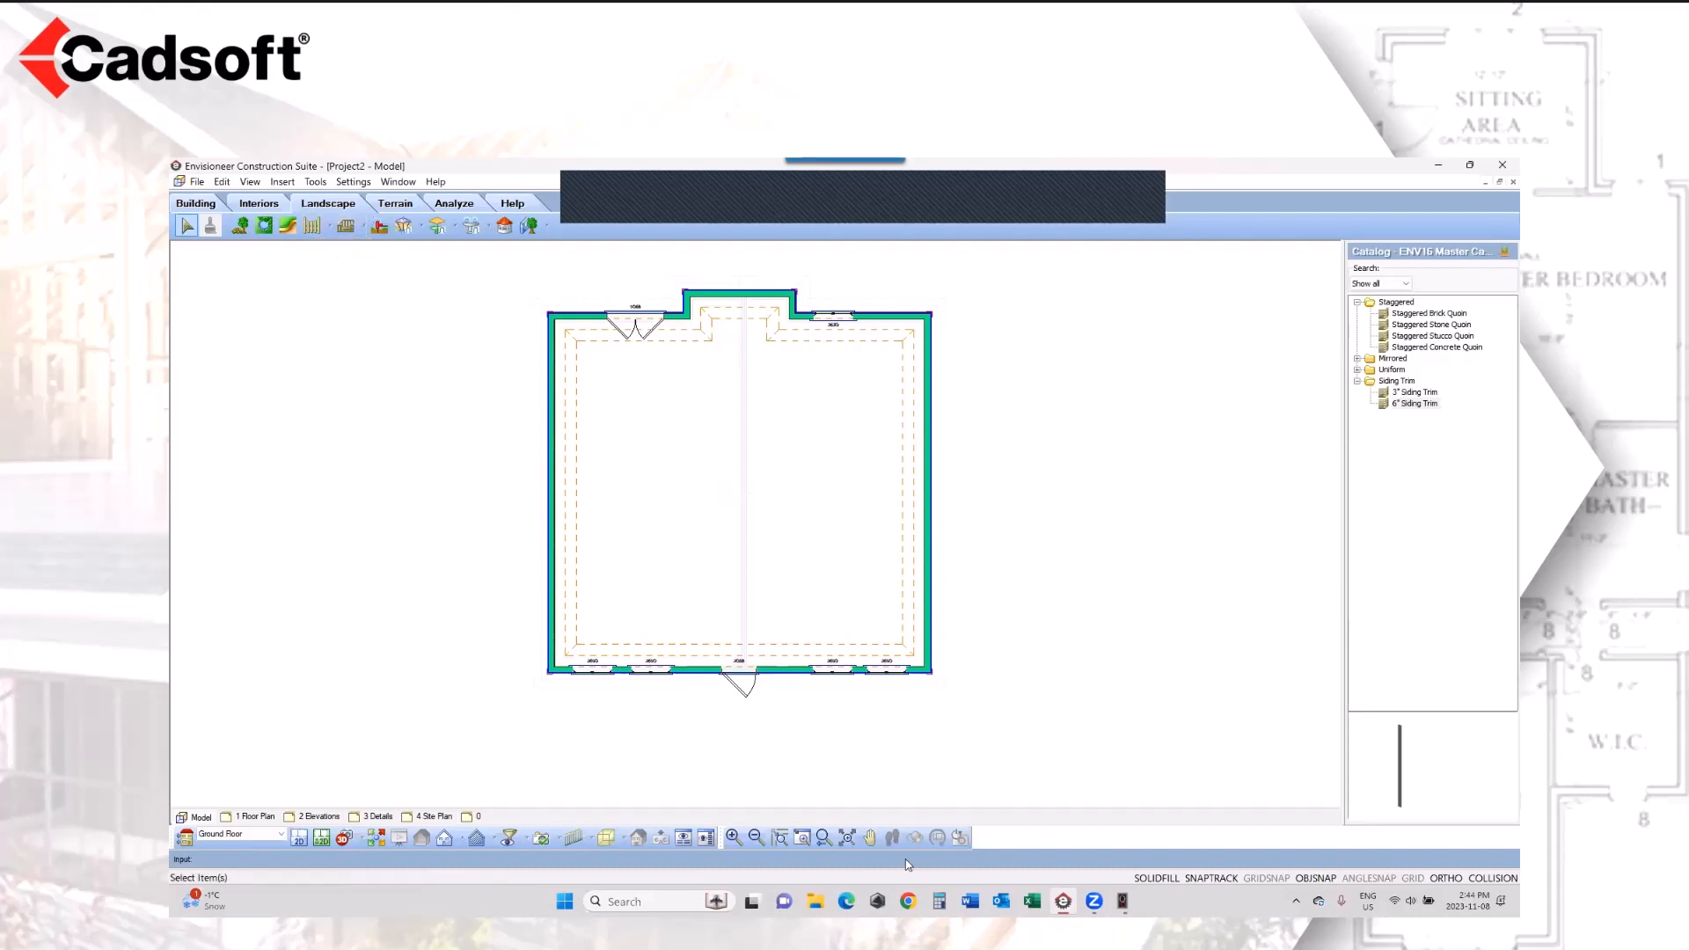
{"action": "left_click", "coordinate": [869, 837]}
{"action": "left_click_drag", "start_coordinate": [460, 449], "coordinate": [487, 628]}
{"action": "right_click", "coordinate": [480, 542]}
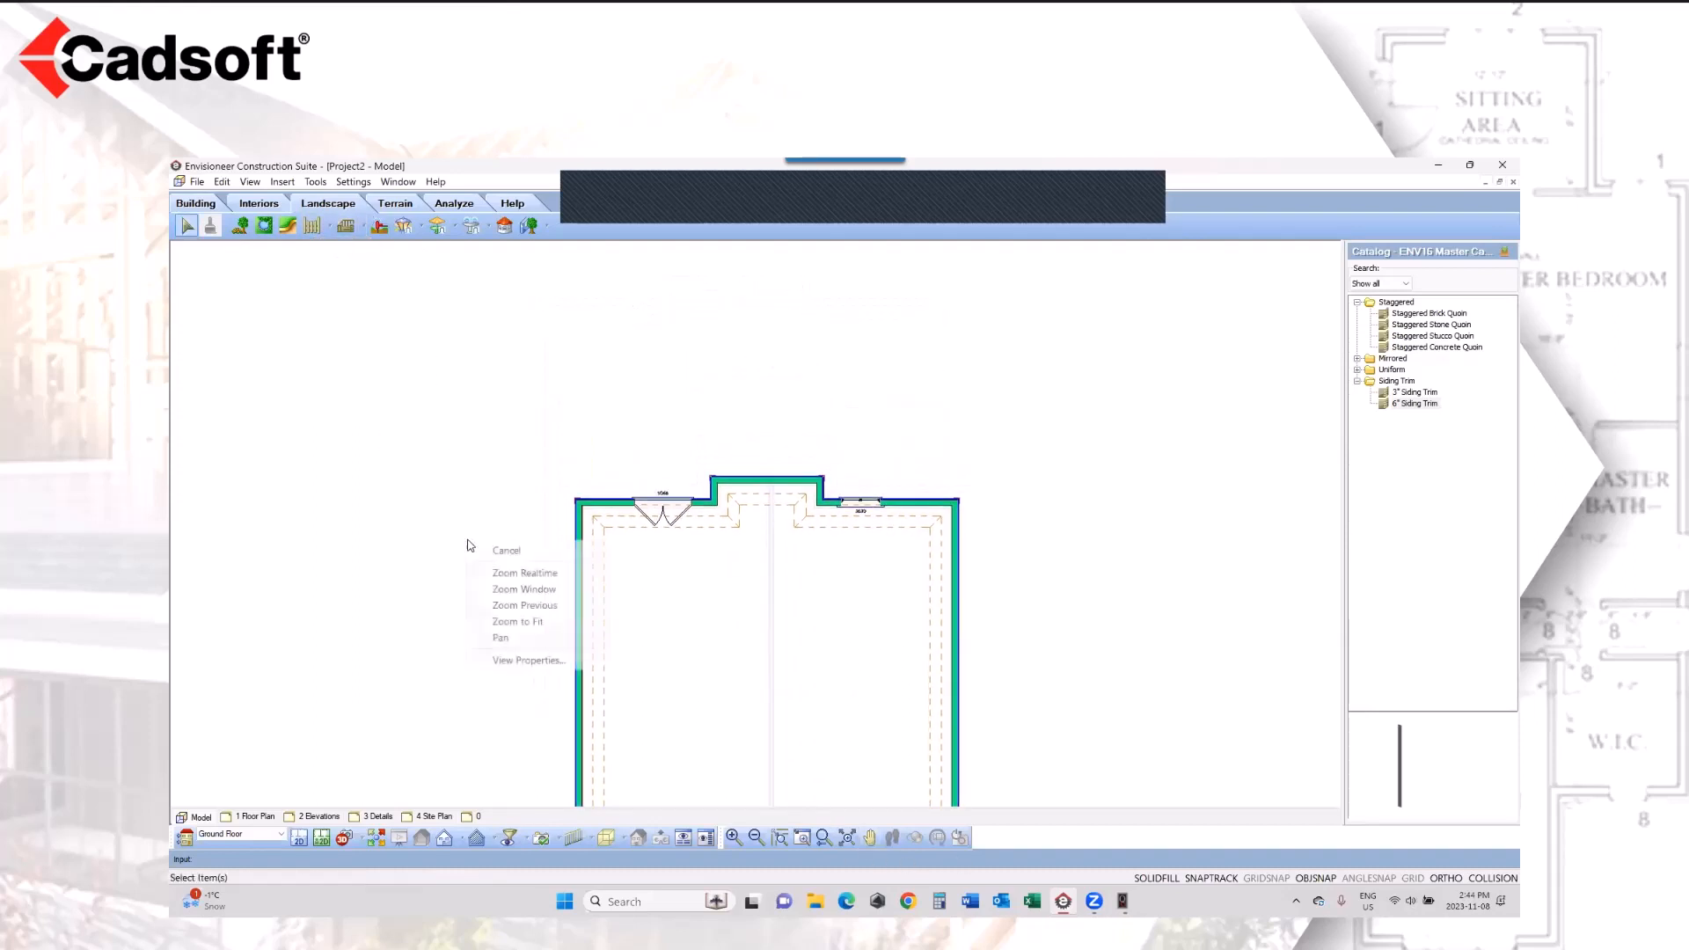
{"action": "left_click", "coordinate": [495, 551]}
{"action": "left_click", "coordinate": [361, 228]}
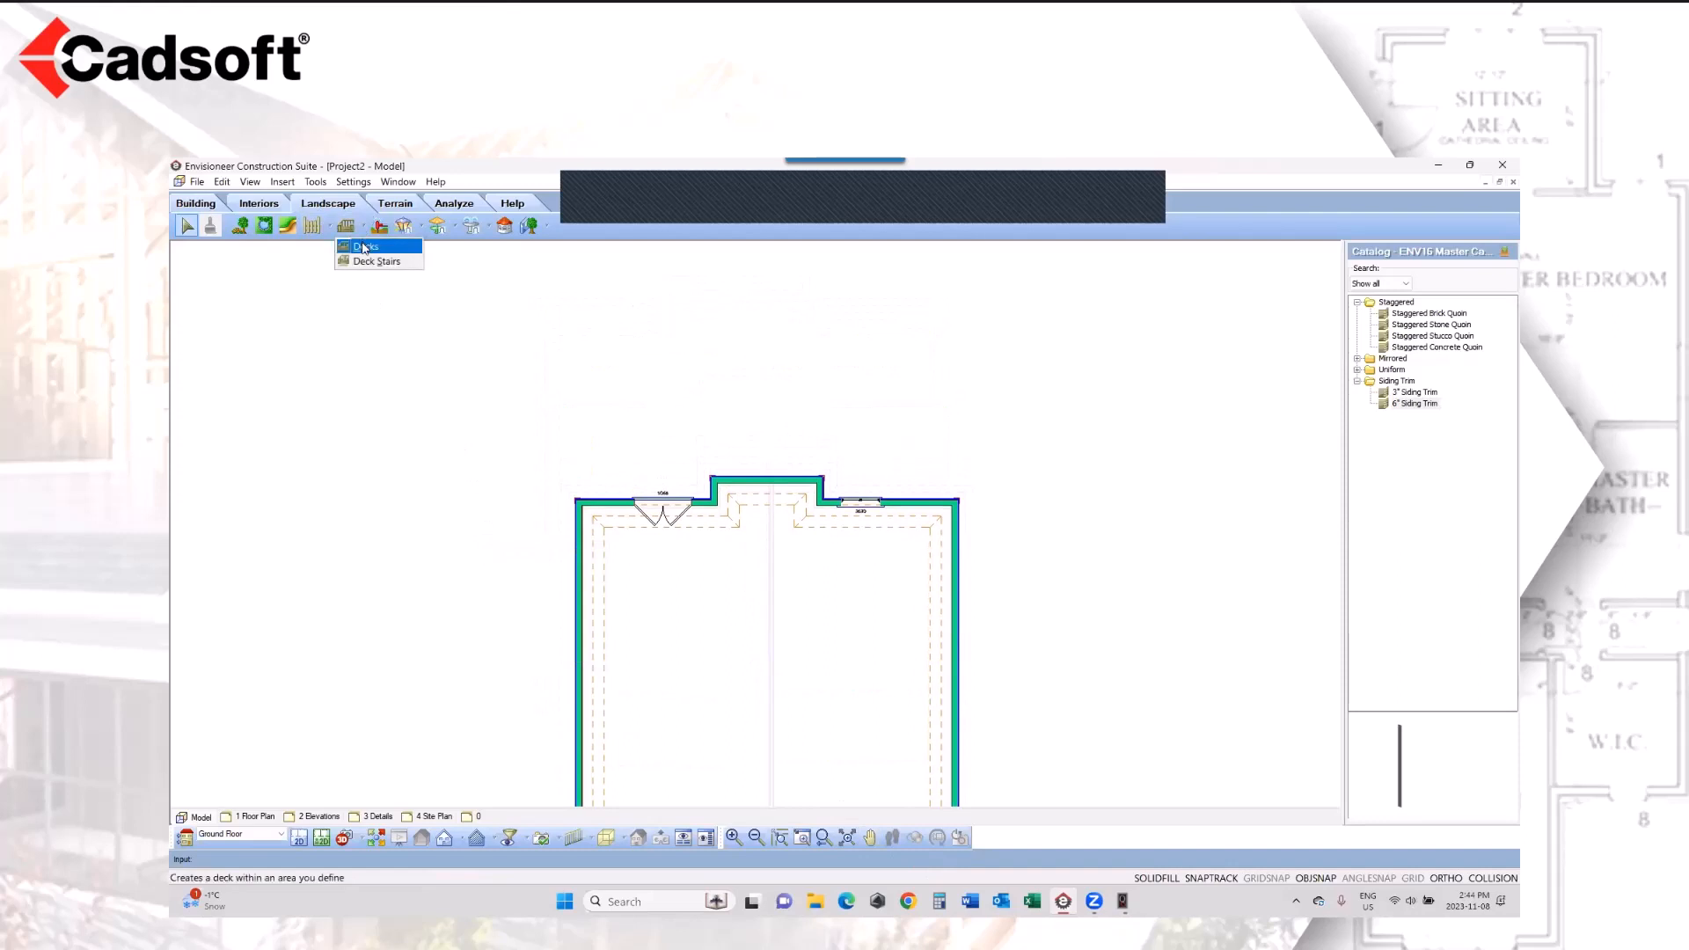
{"action": "left_click", "coordinate": [365, 247]}
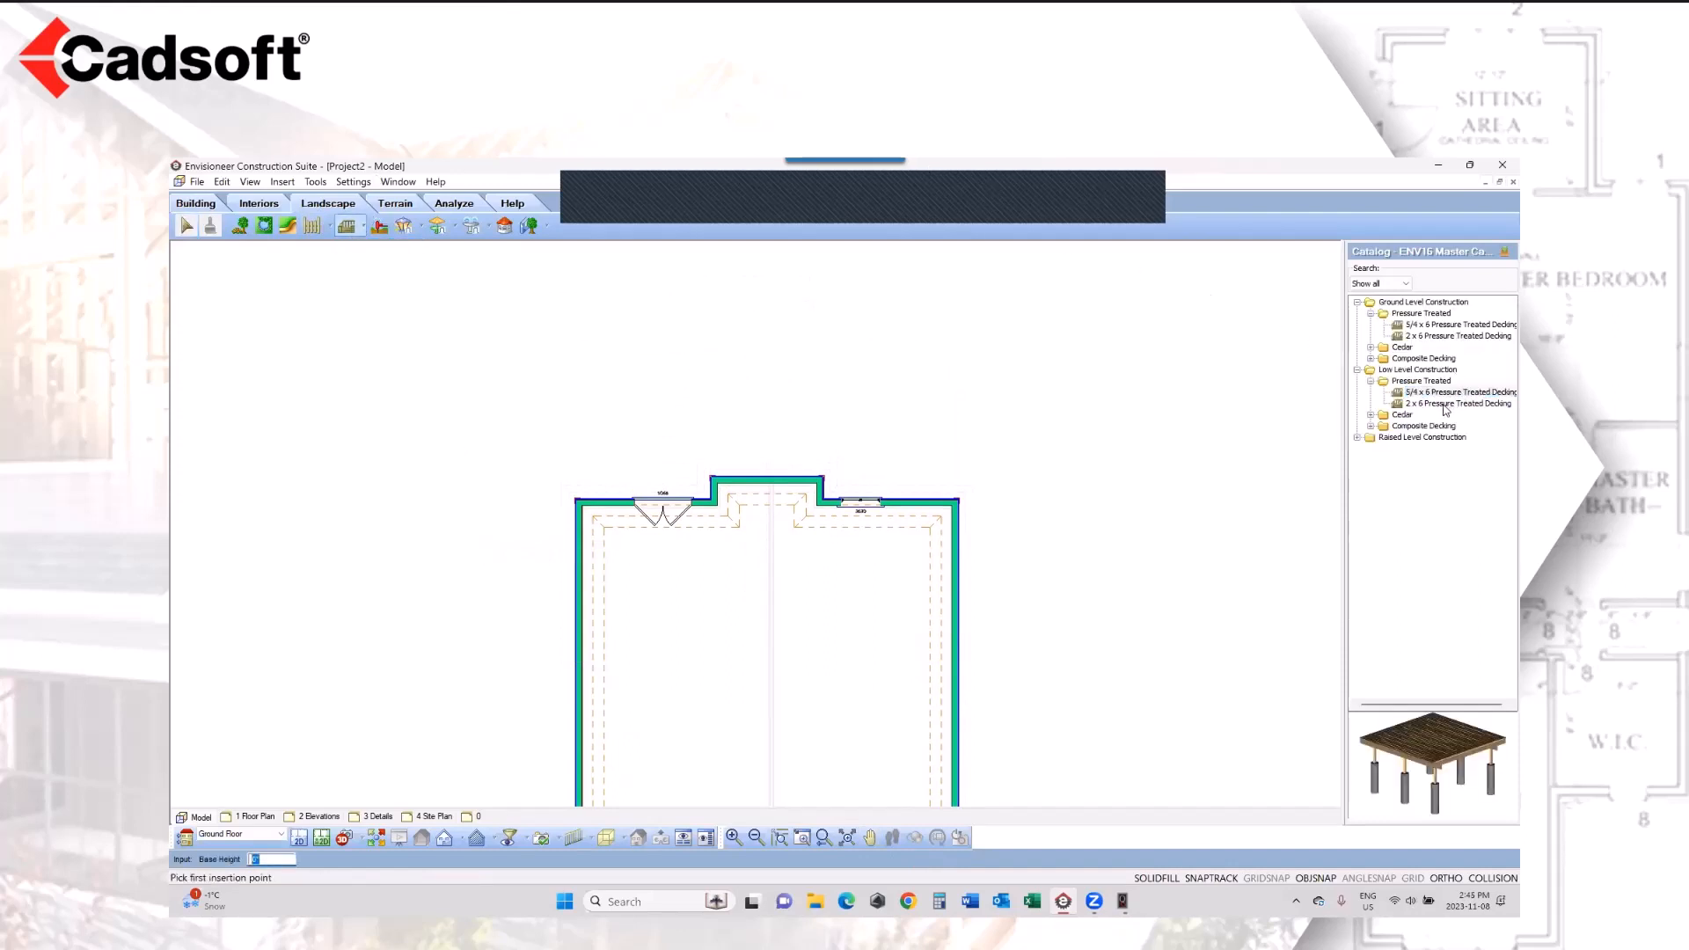
{"action": "double_click", "coordinate": [1378, 417]}
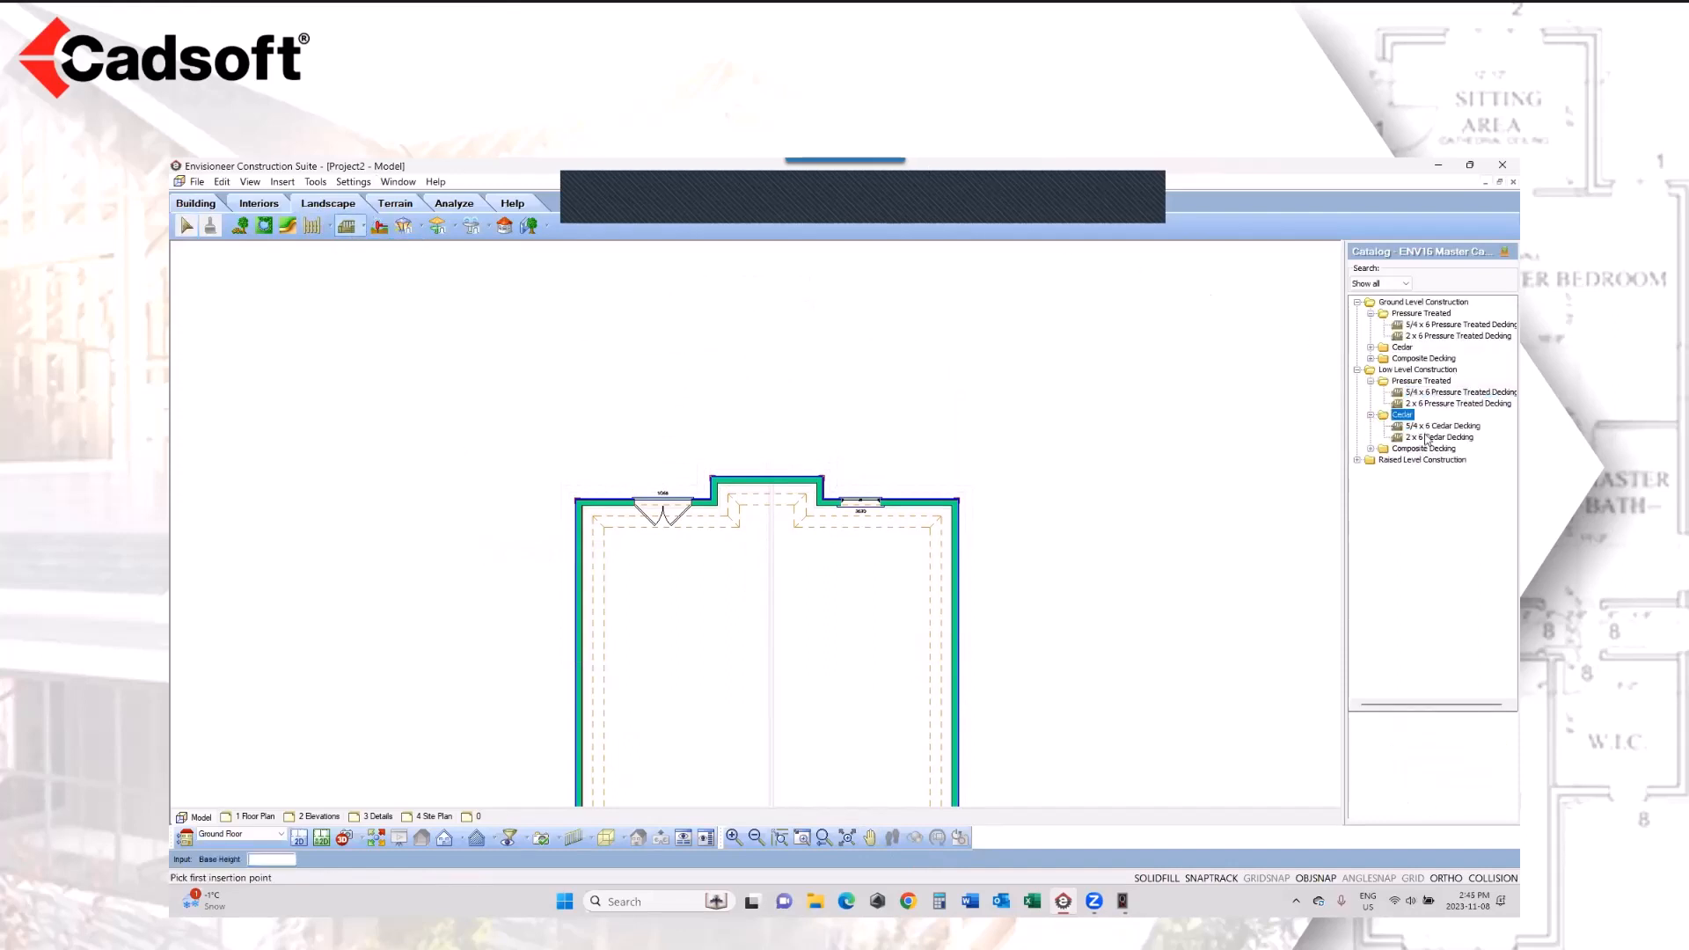
{"action": "left_click", "coordinate": [1429, 438]}
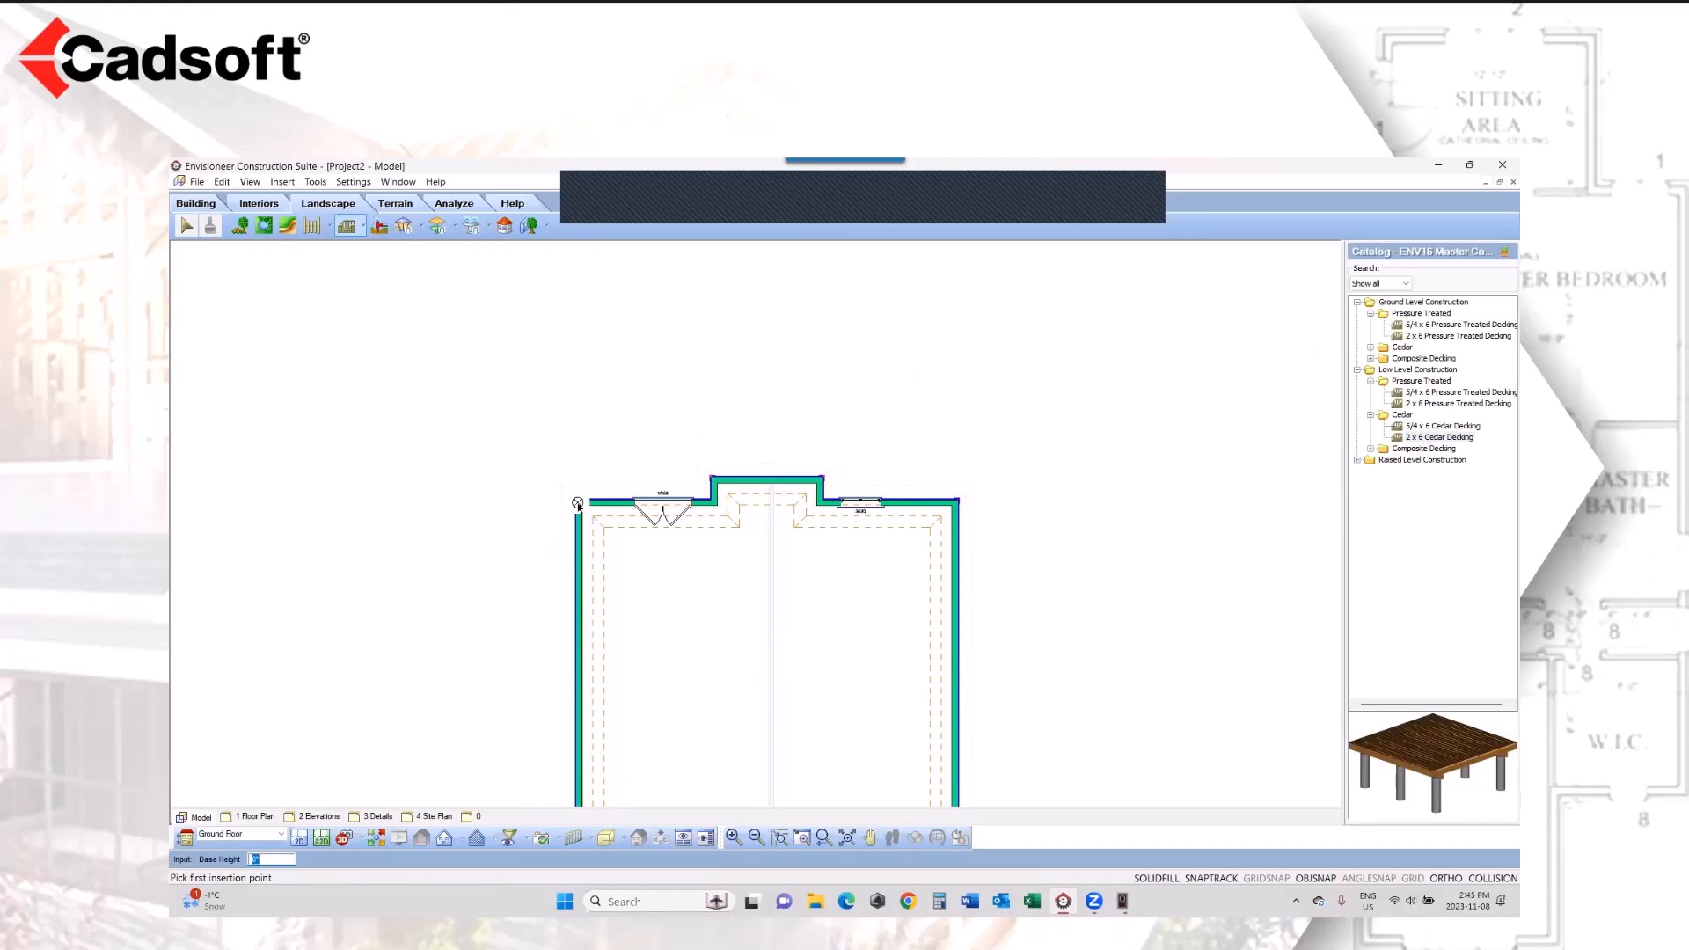
{"action": "left_click", "coordinate": [577, 504]}
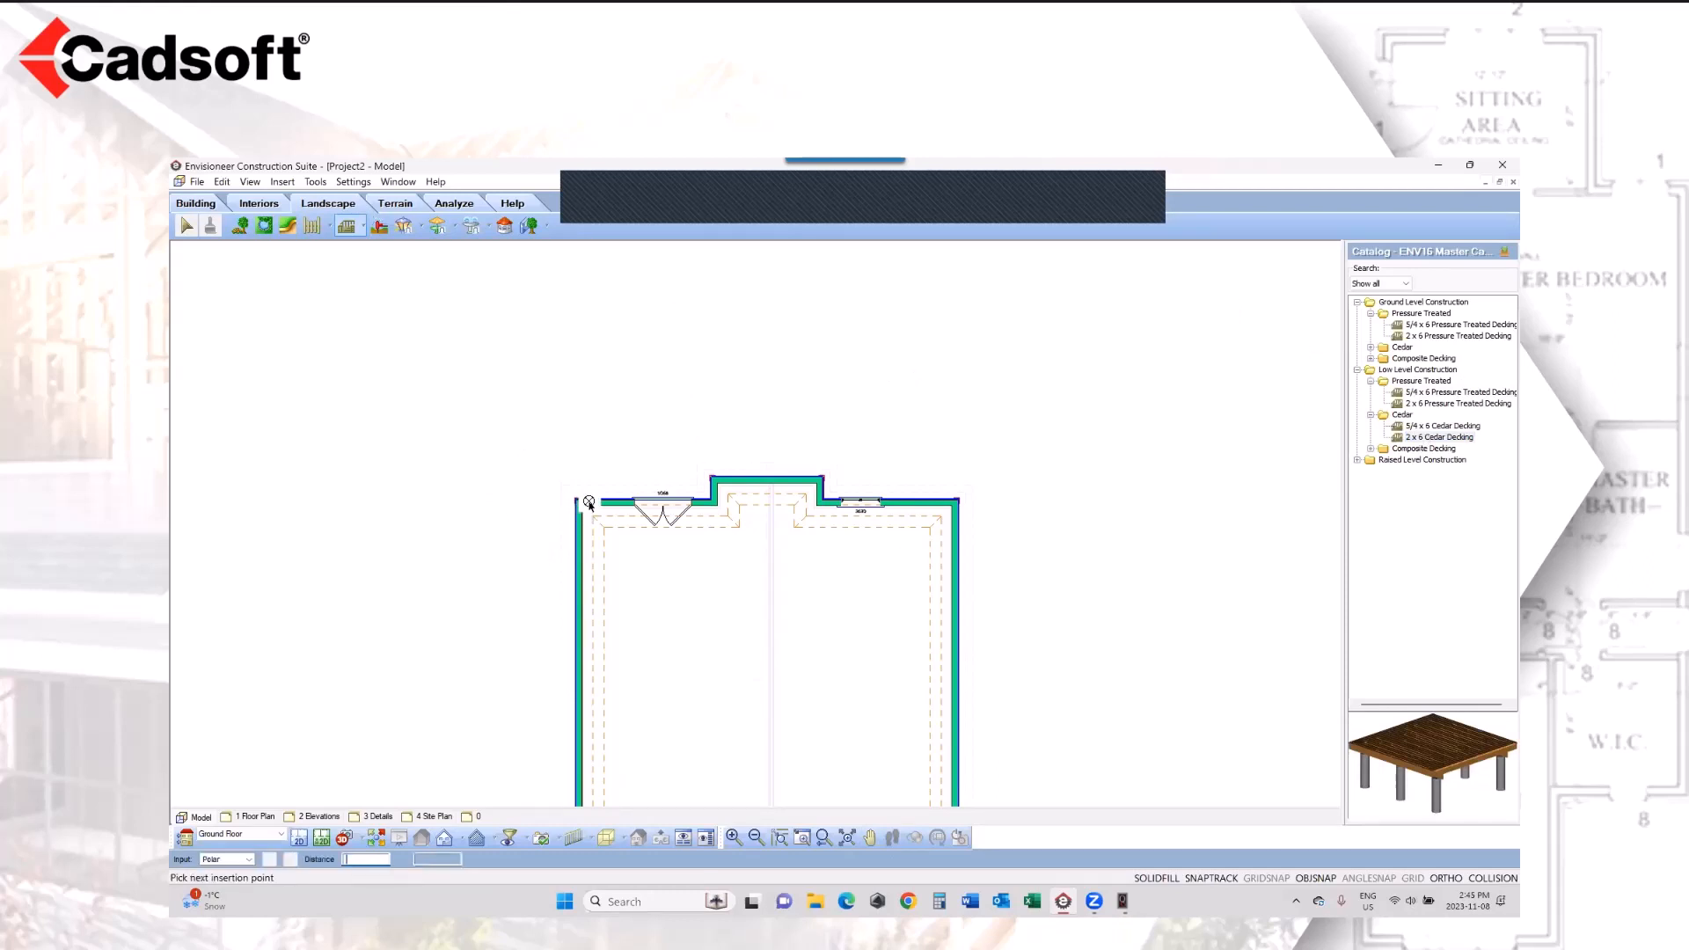
{"action": "left_click", "coordinate": [715, 324]}
{"action": "left_click", "coordinate": [455, 324]}
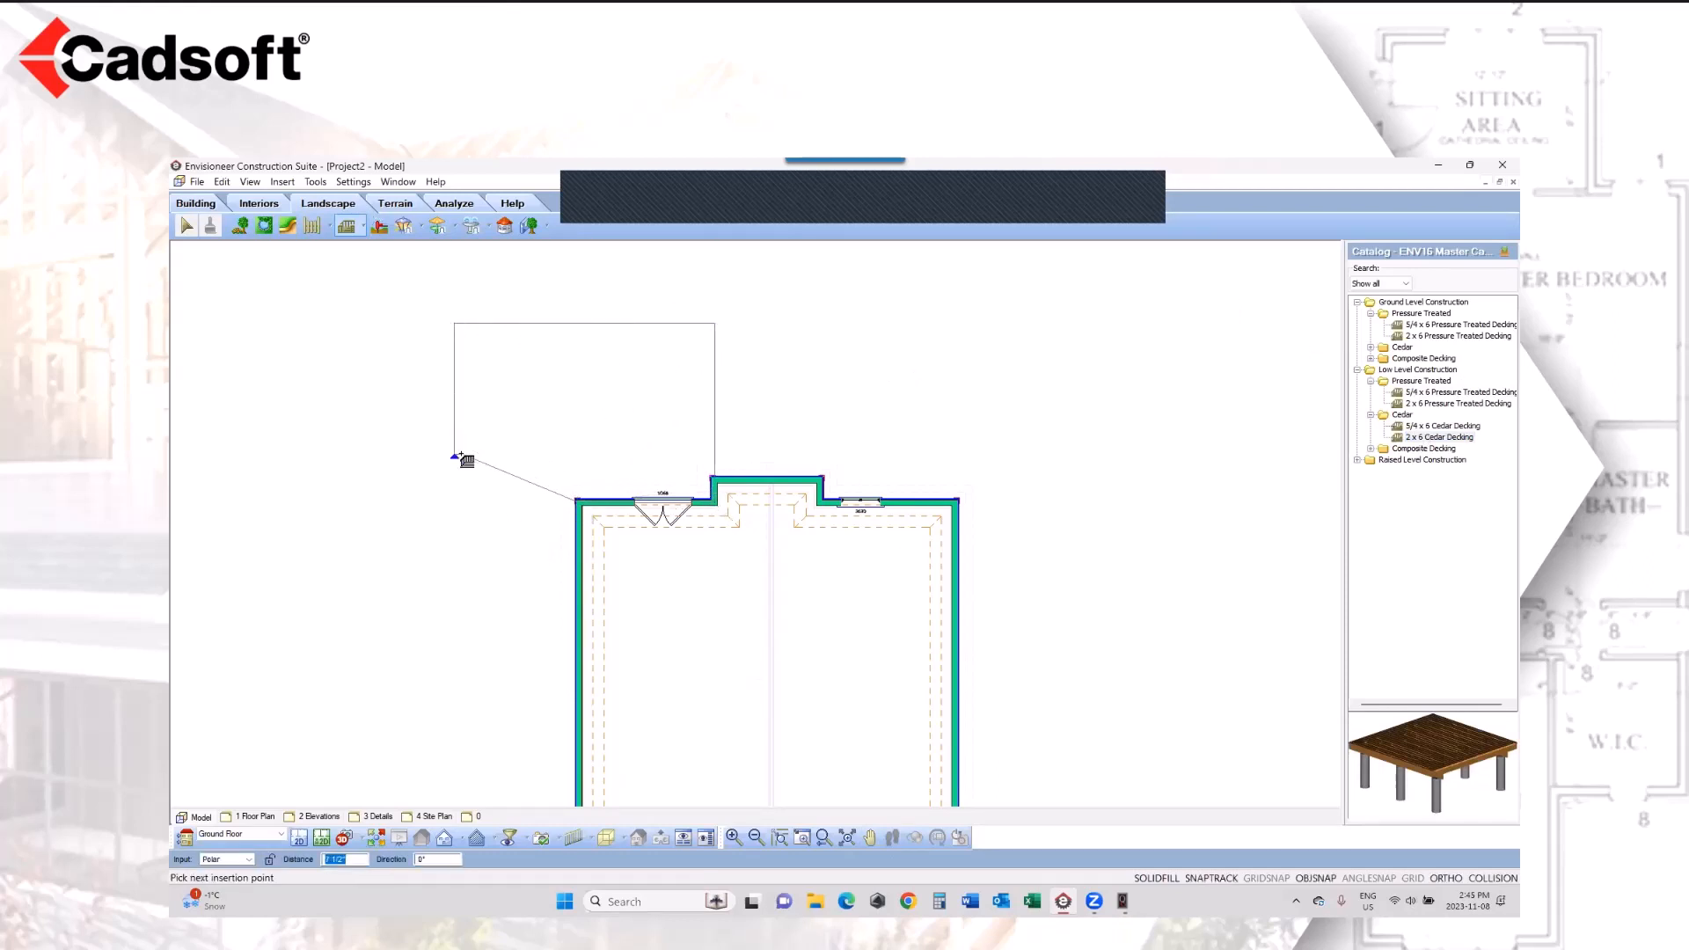
{"action": "left_click", "coordinate": [454, 457]}
{"action": "left_click", "coordinate": [581, 489]}
{"action": "right_click", "coordinate": [582, 489]}
{"action": "left_click", "coordinate": [618, 496]}
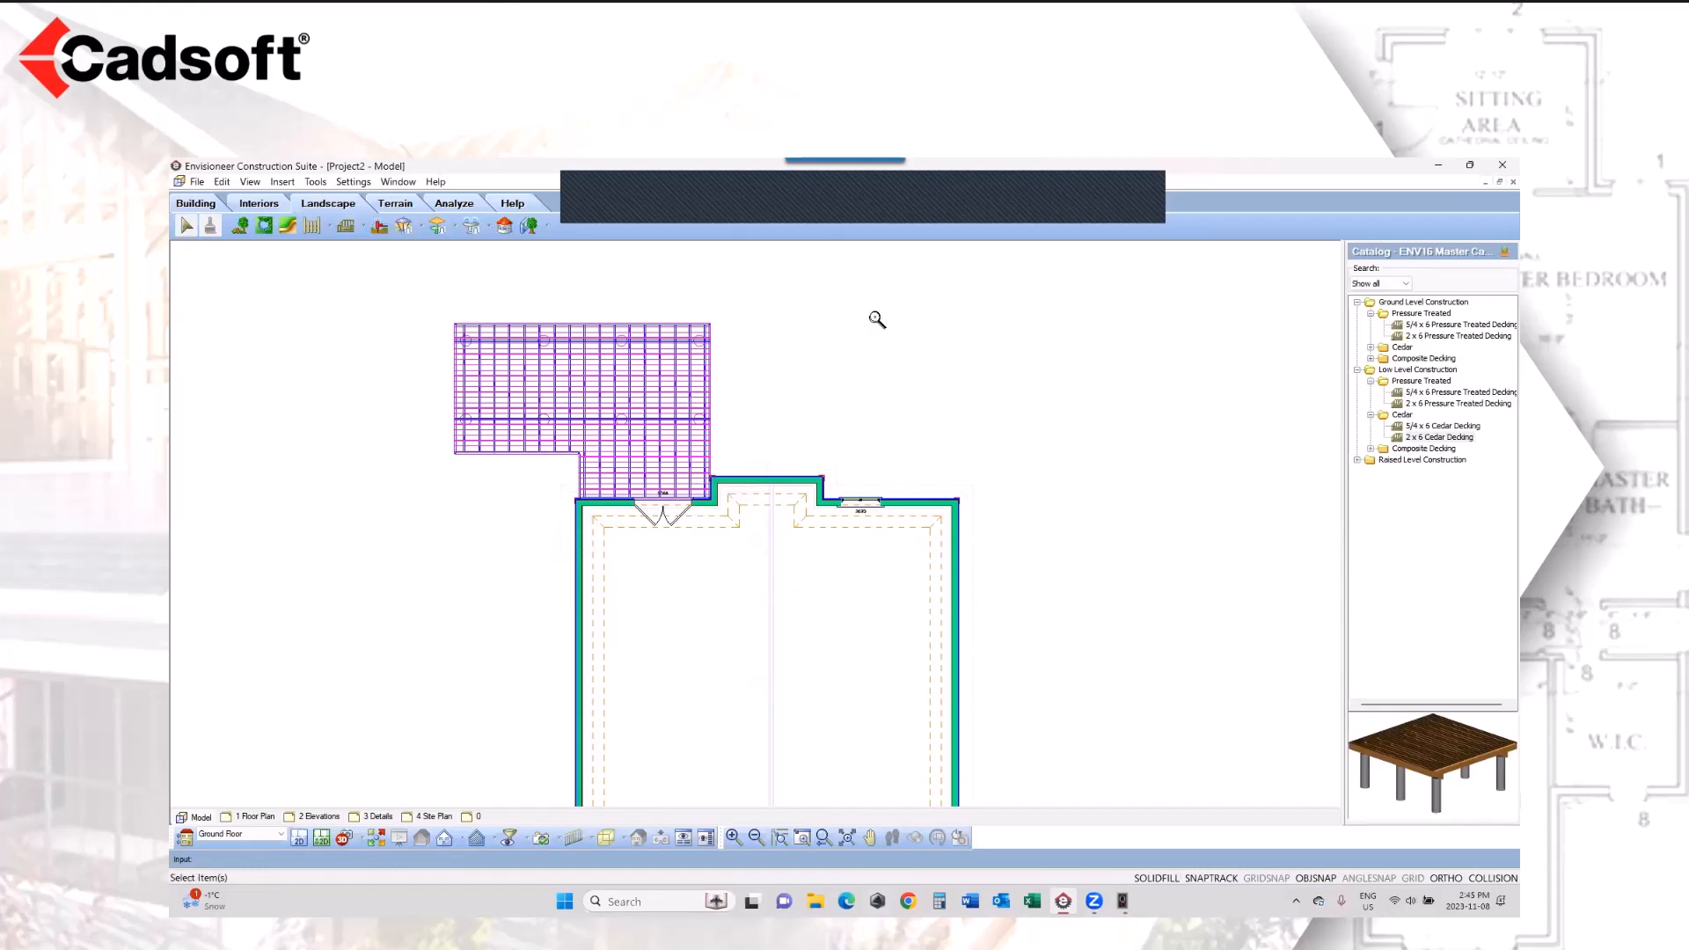
Step: Inspect the new cedar deck's framing in plan, and view the house with its rear deck in 3D
{"action": "left_click_drag", "start_coordinate": [876, 295], "coordinate": [386, 578]}
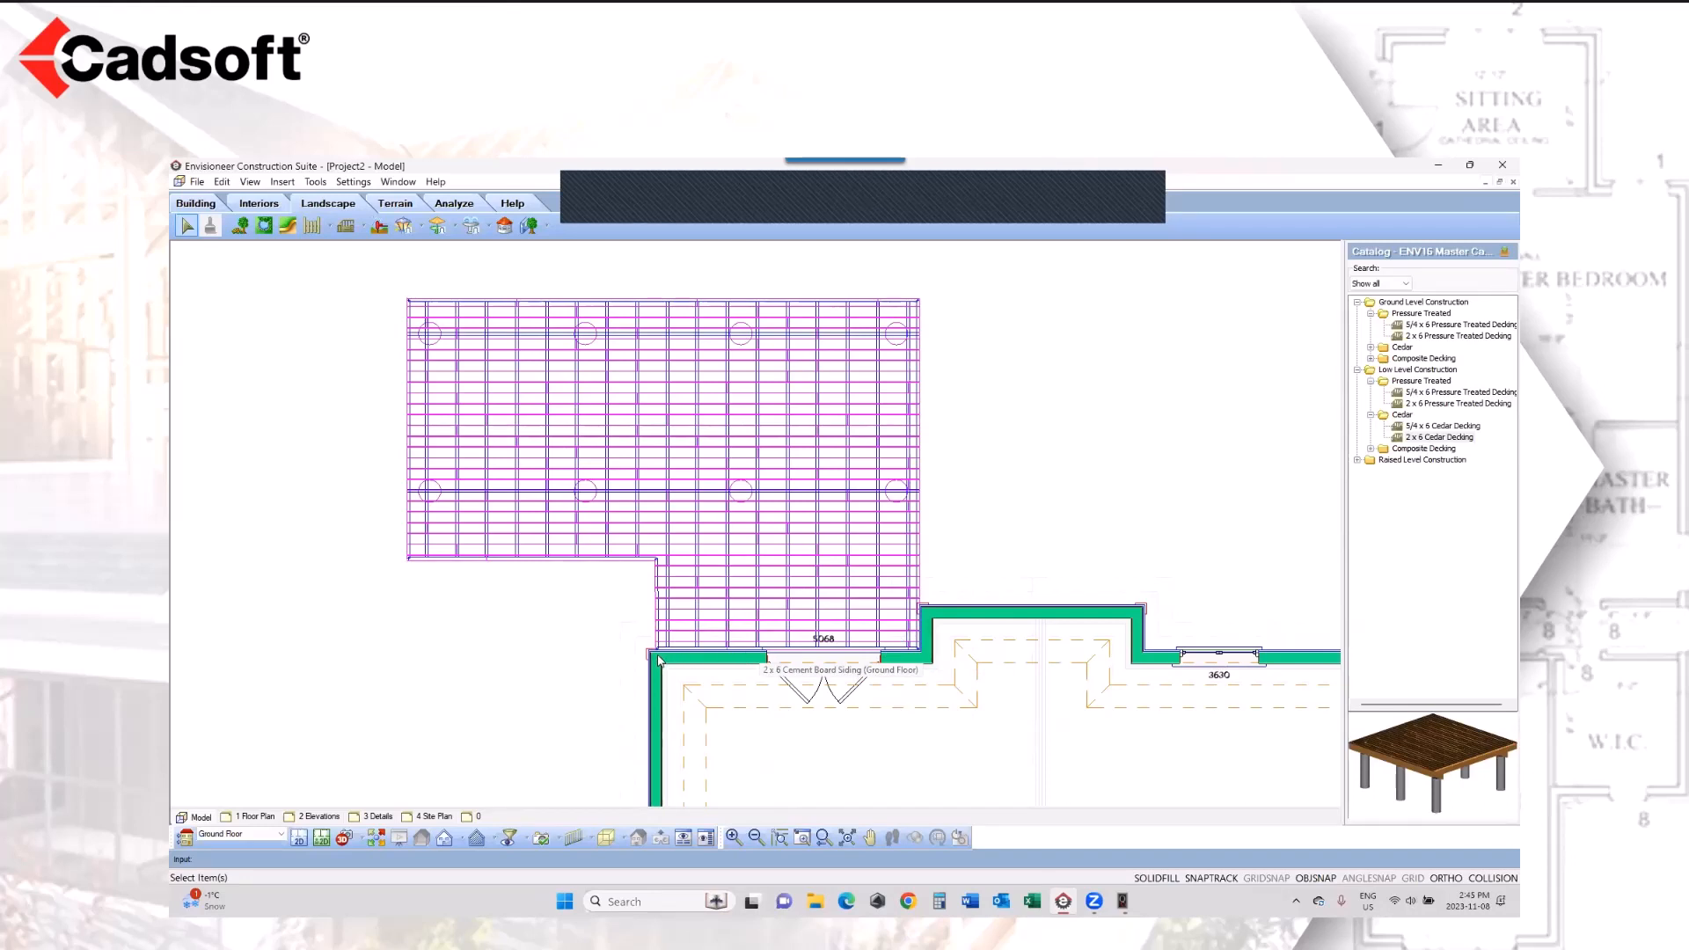
{"action": "left_click", "coordinate": [376, 837]}
{"action": "left_click", "coordinate": [816, 498]}
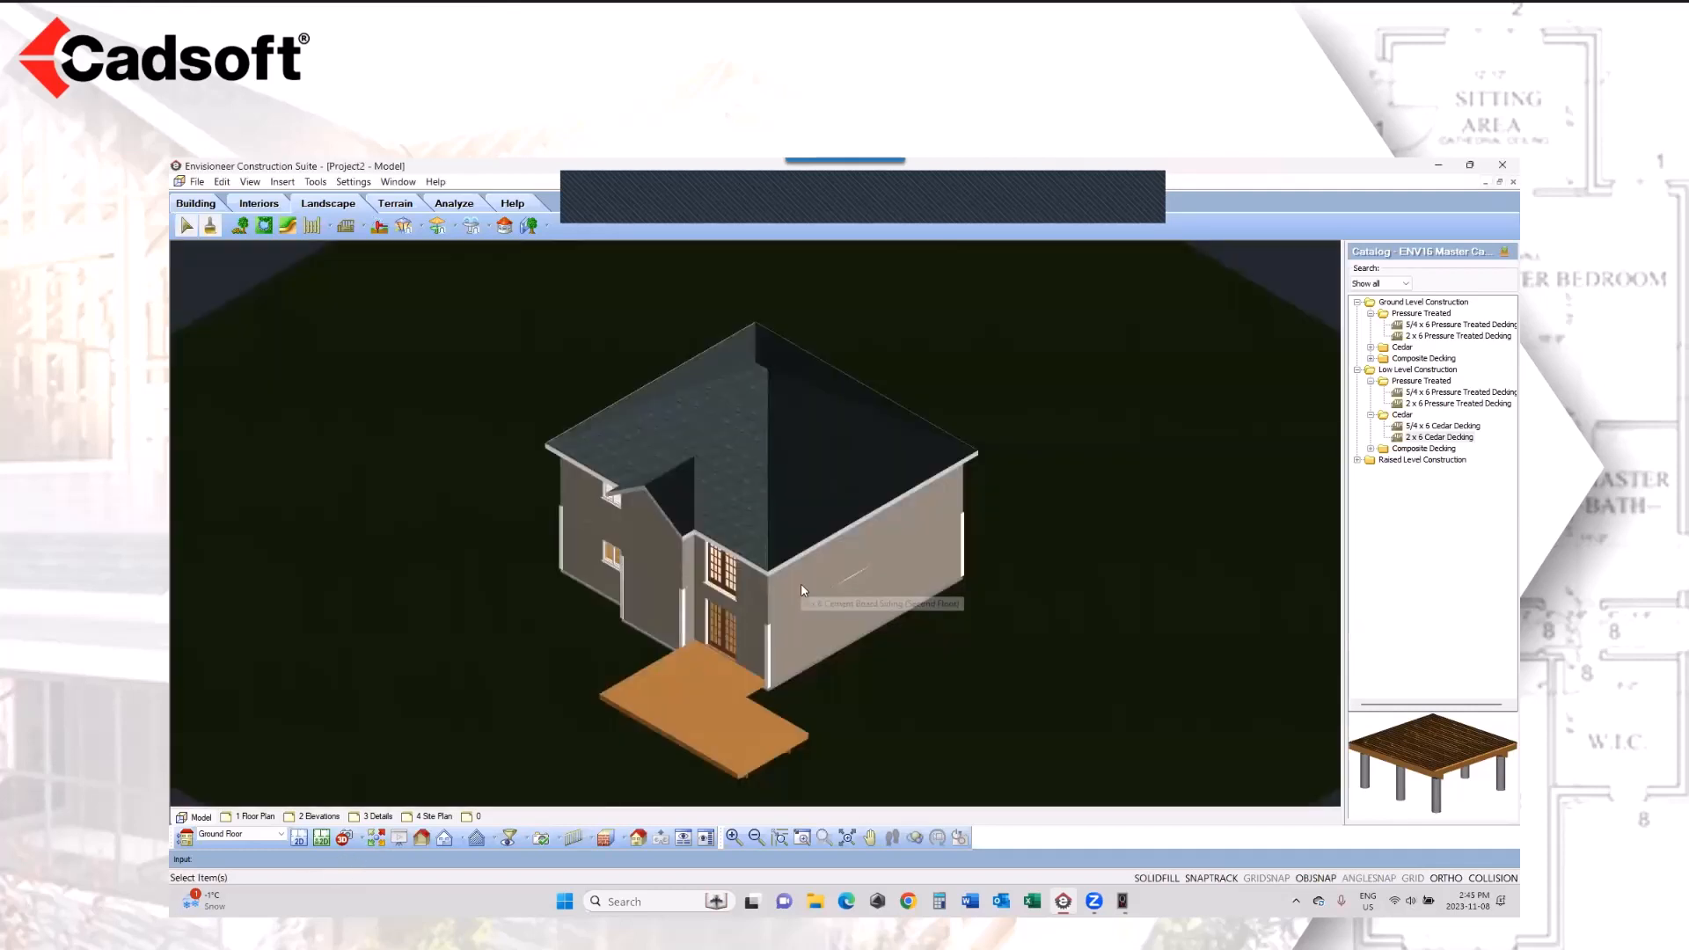
Step: Support the 2 x 6 Cedar Decking deck with 4" x 4" Wood Post posts in its properties
{"action": "left_click", "coordinate": [732, 703]}
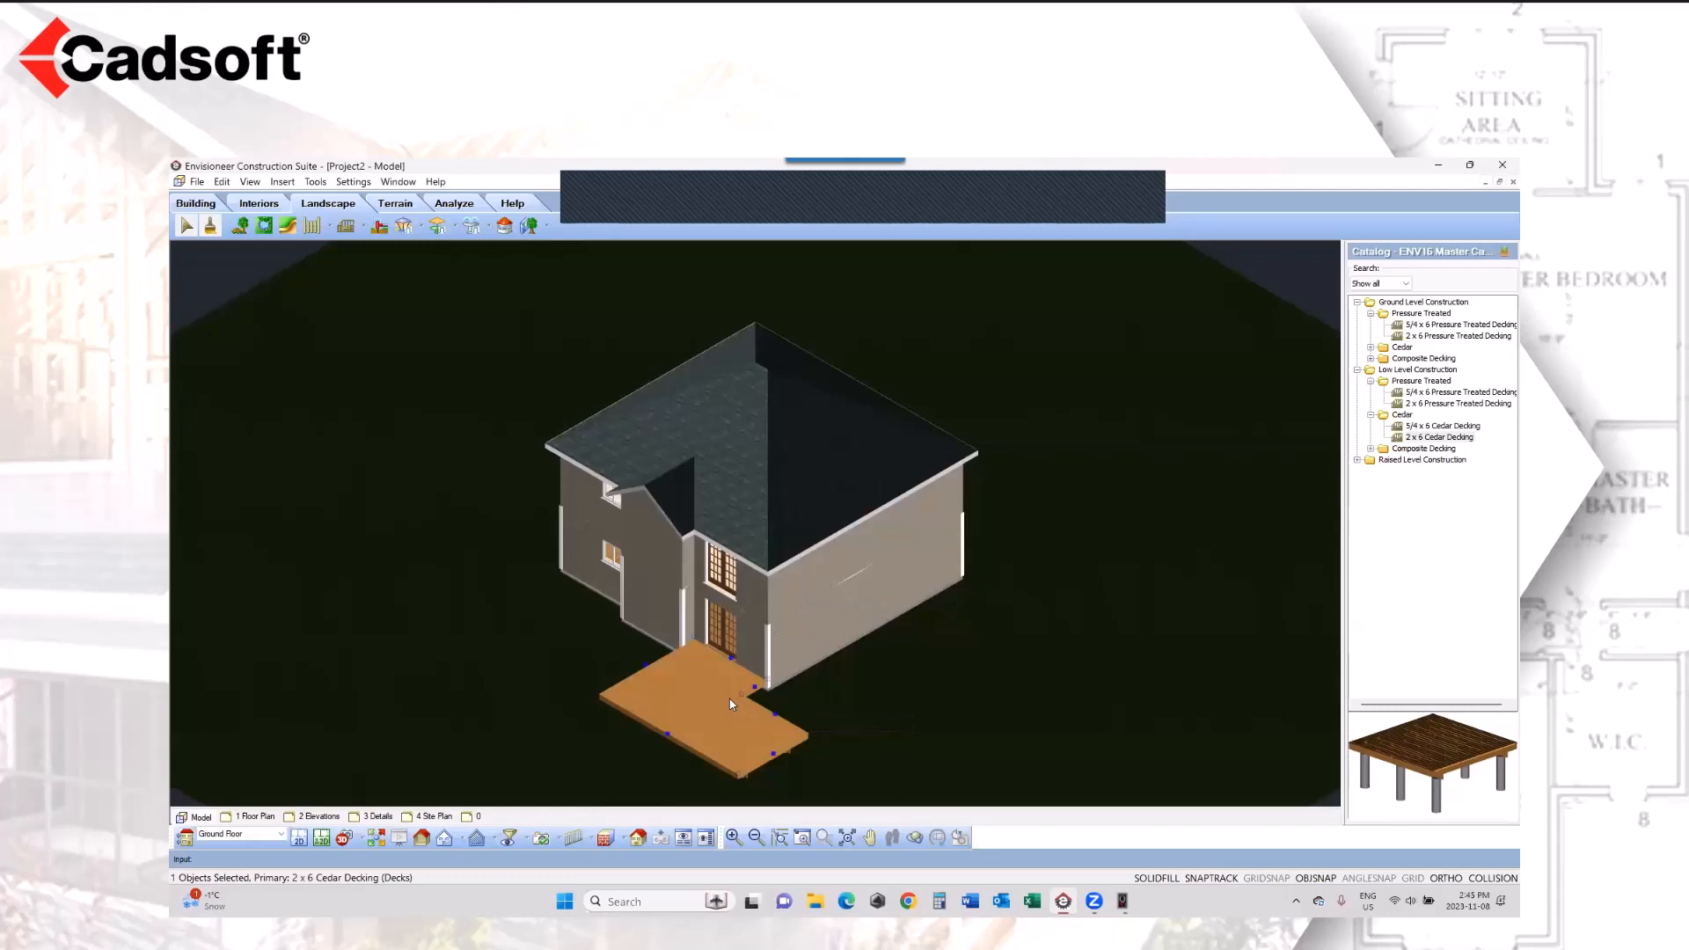
{"action": "right_click", "coordinate": [732, 703]}
{"action": "left_click", "coordinate": [796, 337]}
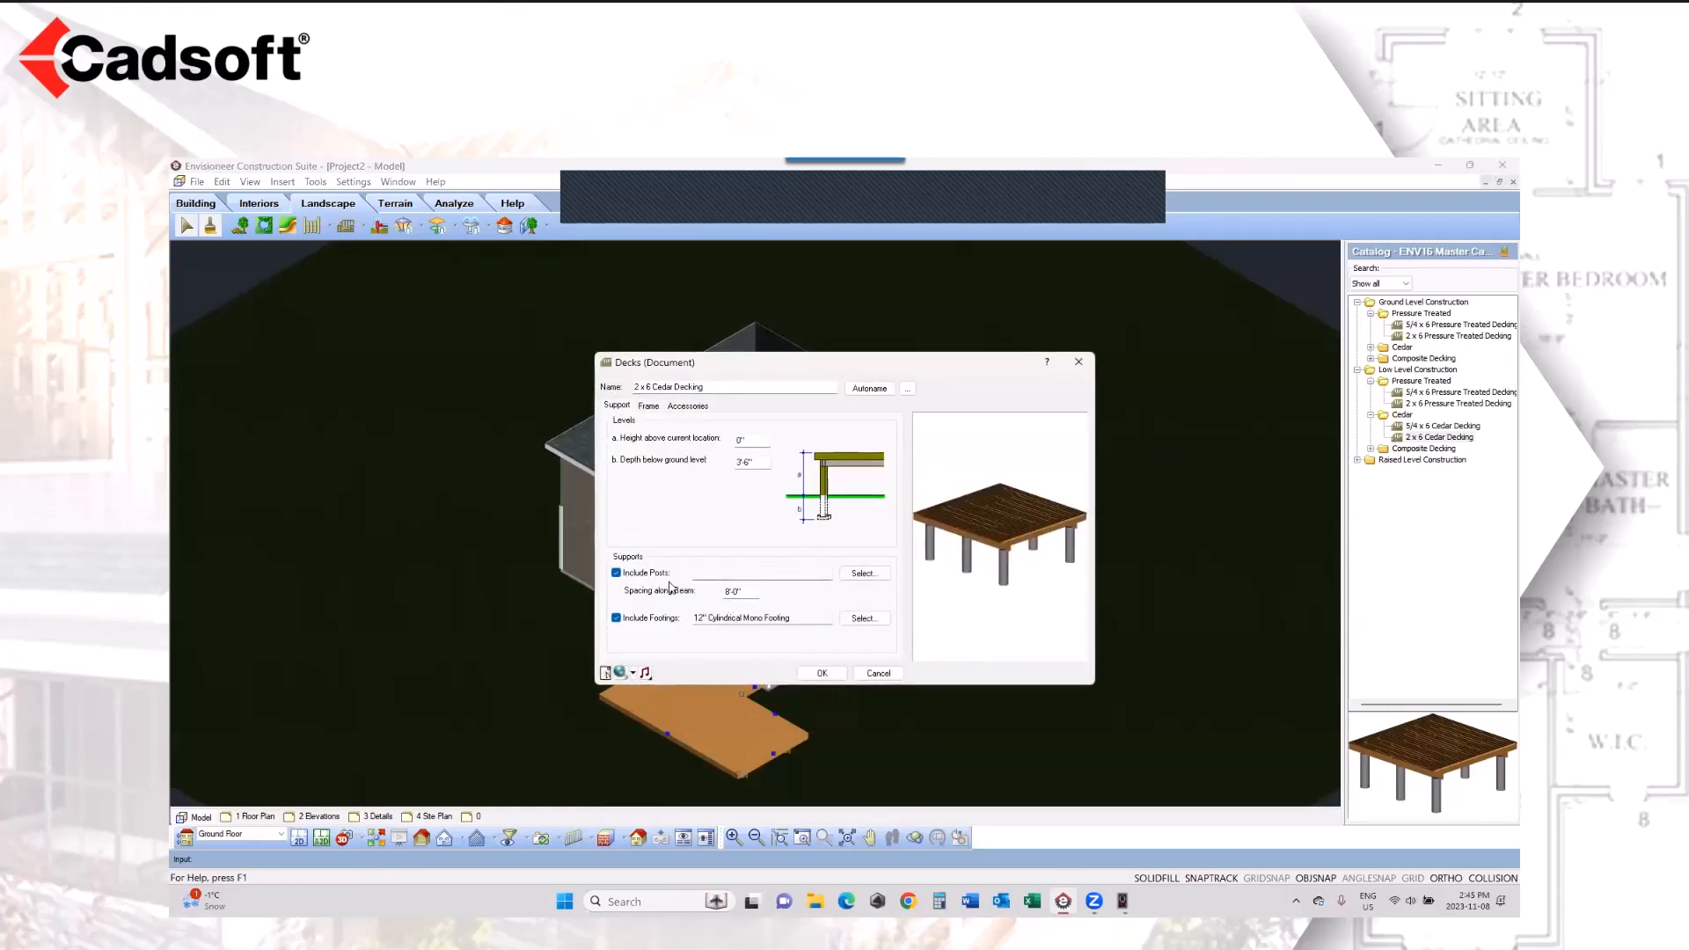
{"action": "left_click", "coordinate": [870, 577]}
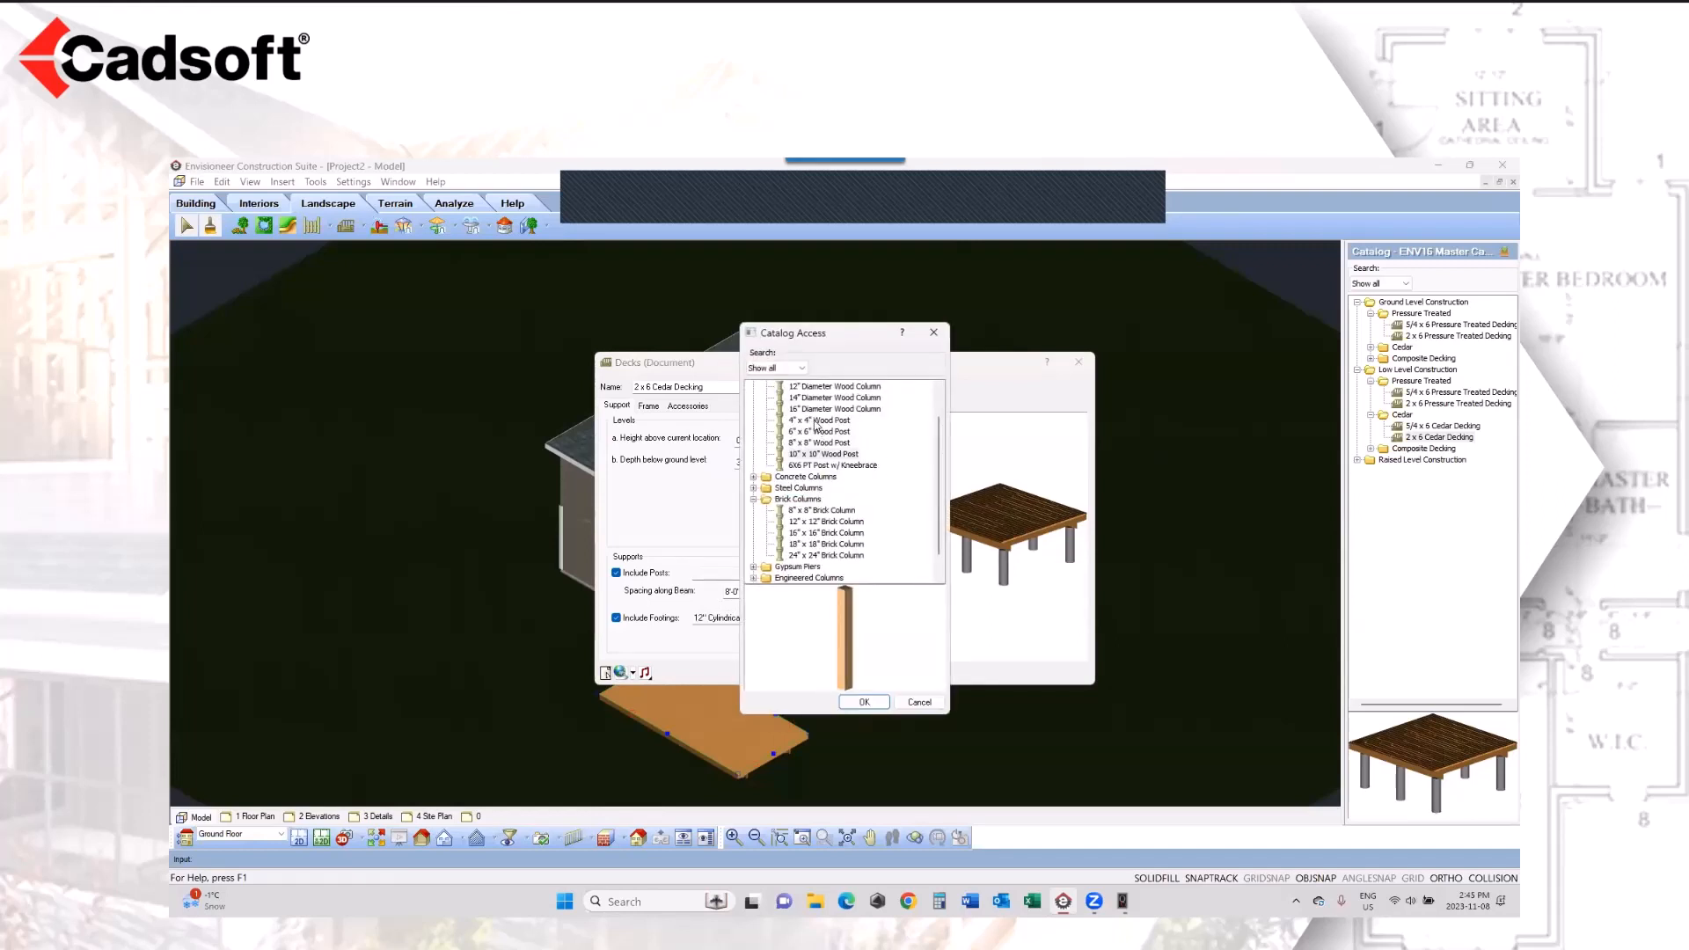
{"action": "left_click", "coordinate": [817, 422]}
{"action": "left_click", "coordinate": [855, 704]}
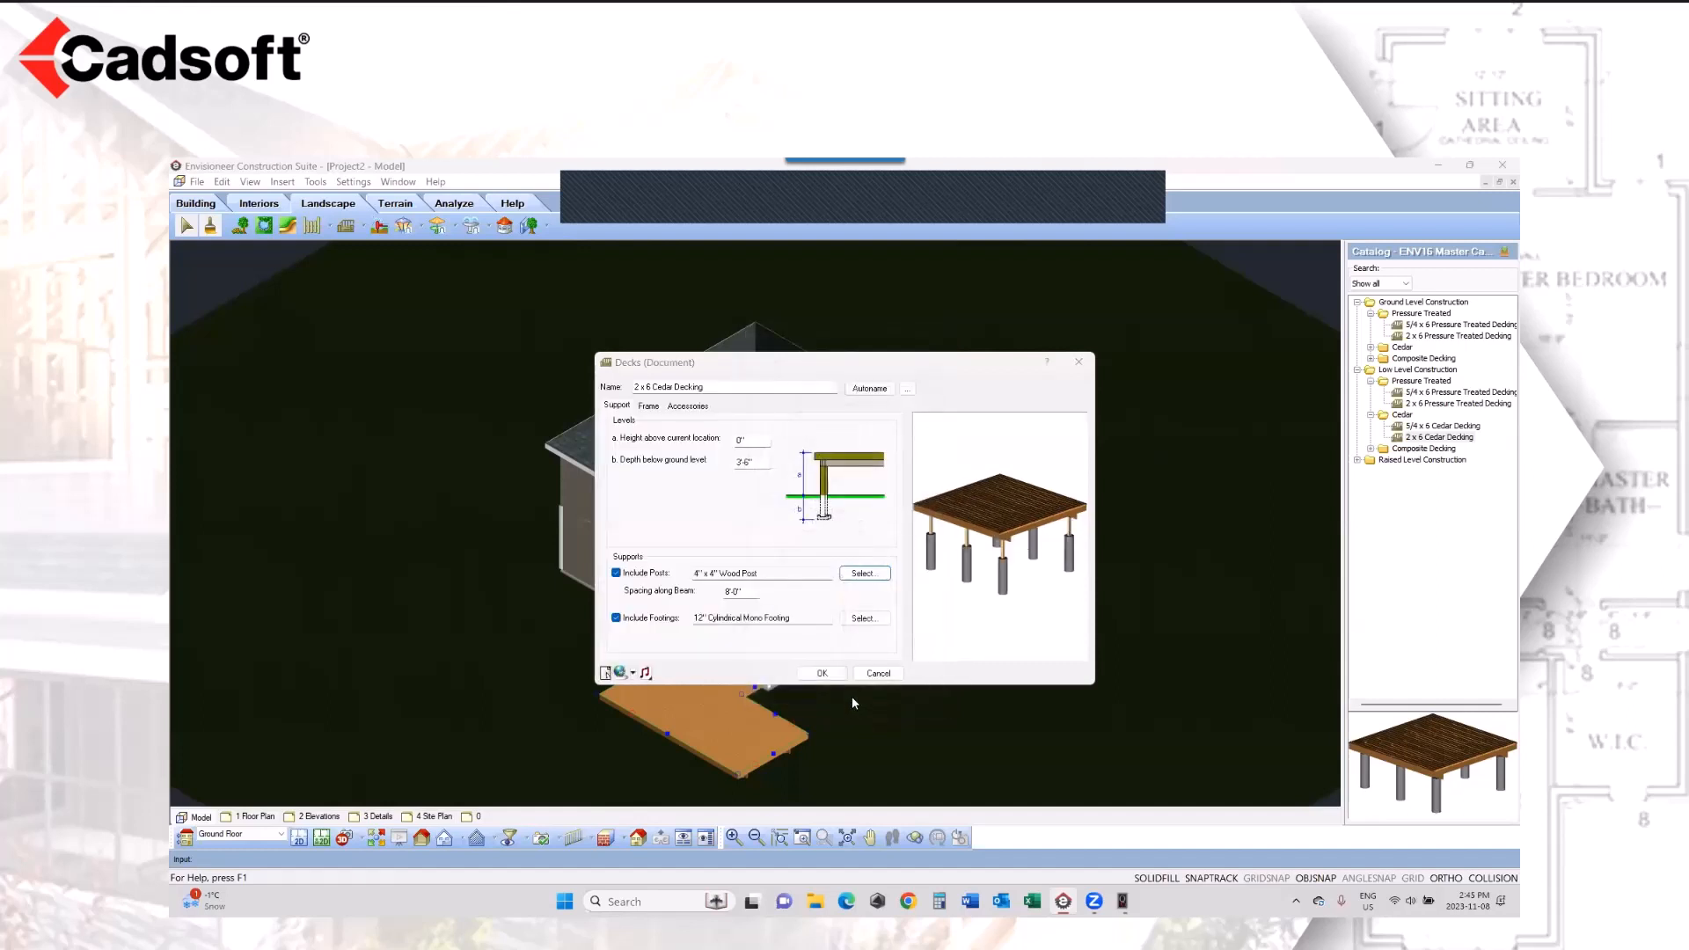
Step: Give the rear cedar deck Black Aluminum Rail with Glass railings and apply the deck's changed properties
{"action": "left_click", "coordinate": [649, 407]}
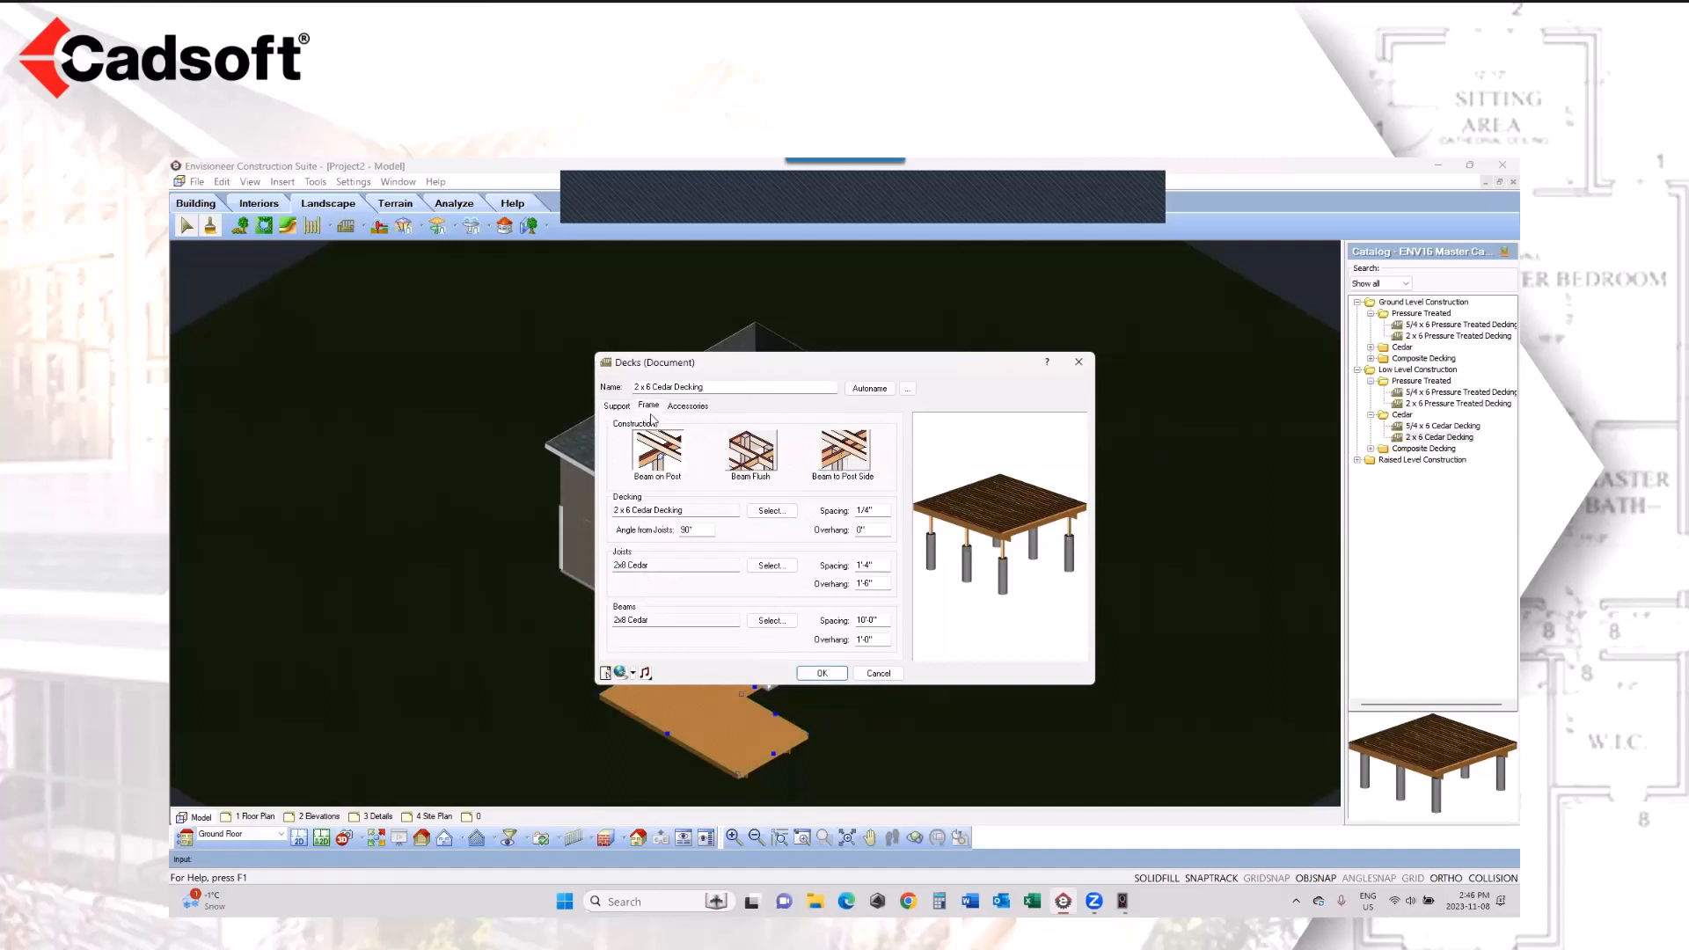
{"action": "left_click", "coordinate": [685, 408]}
{"action": "left_click", "coordinate": [863, 439]}
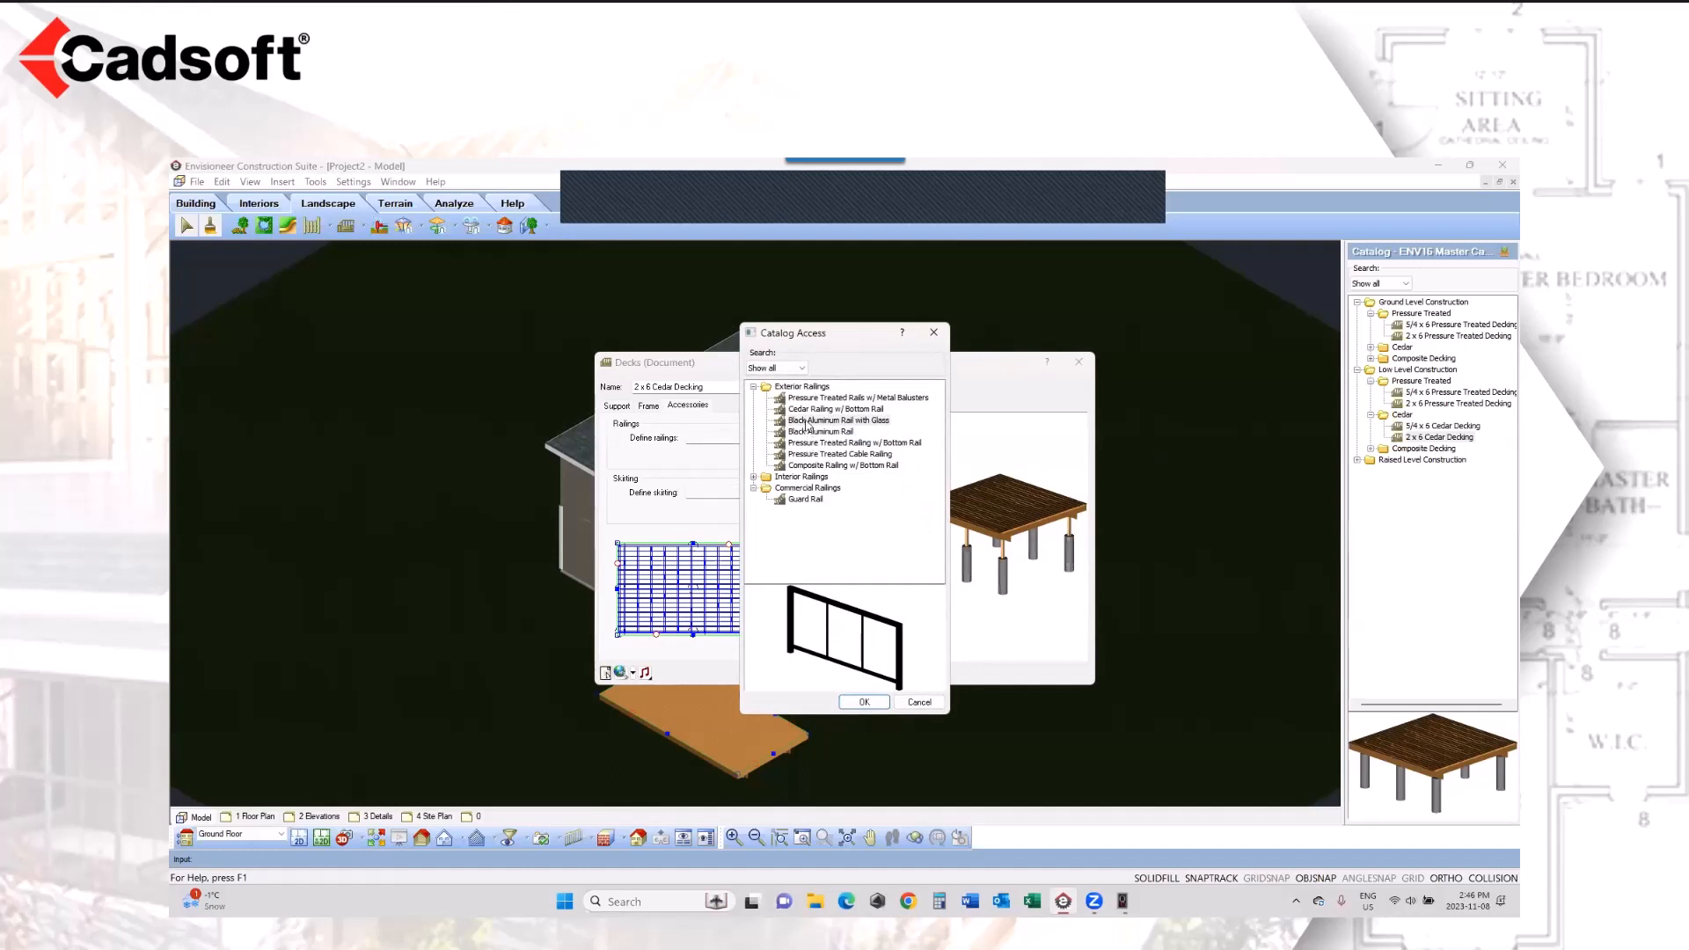
{"action": "left_click", "coordinate": [807, 421]}
{"action": "left_click", "coordinate": [858, 702]}
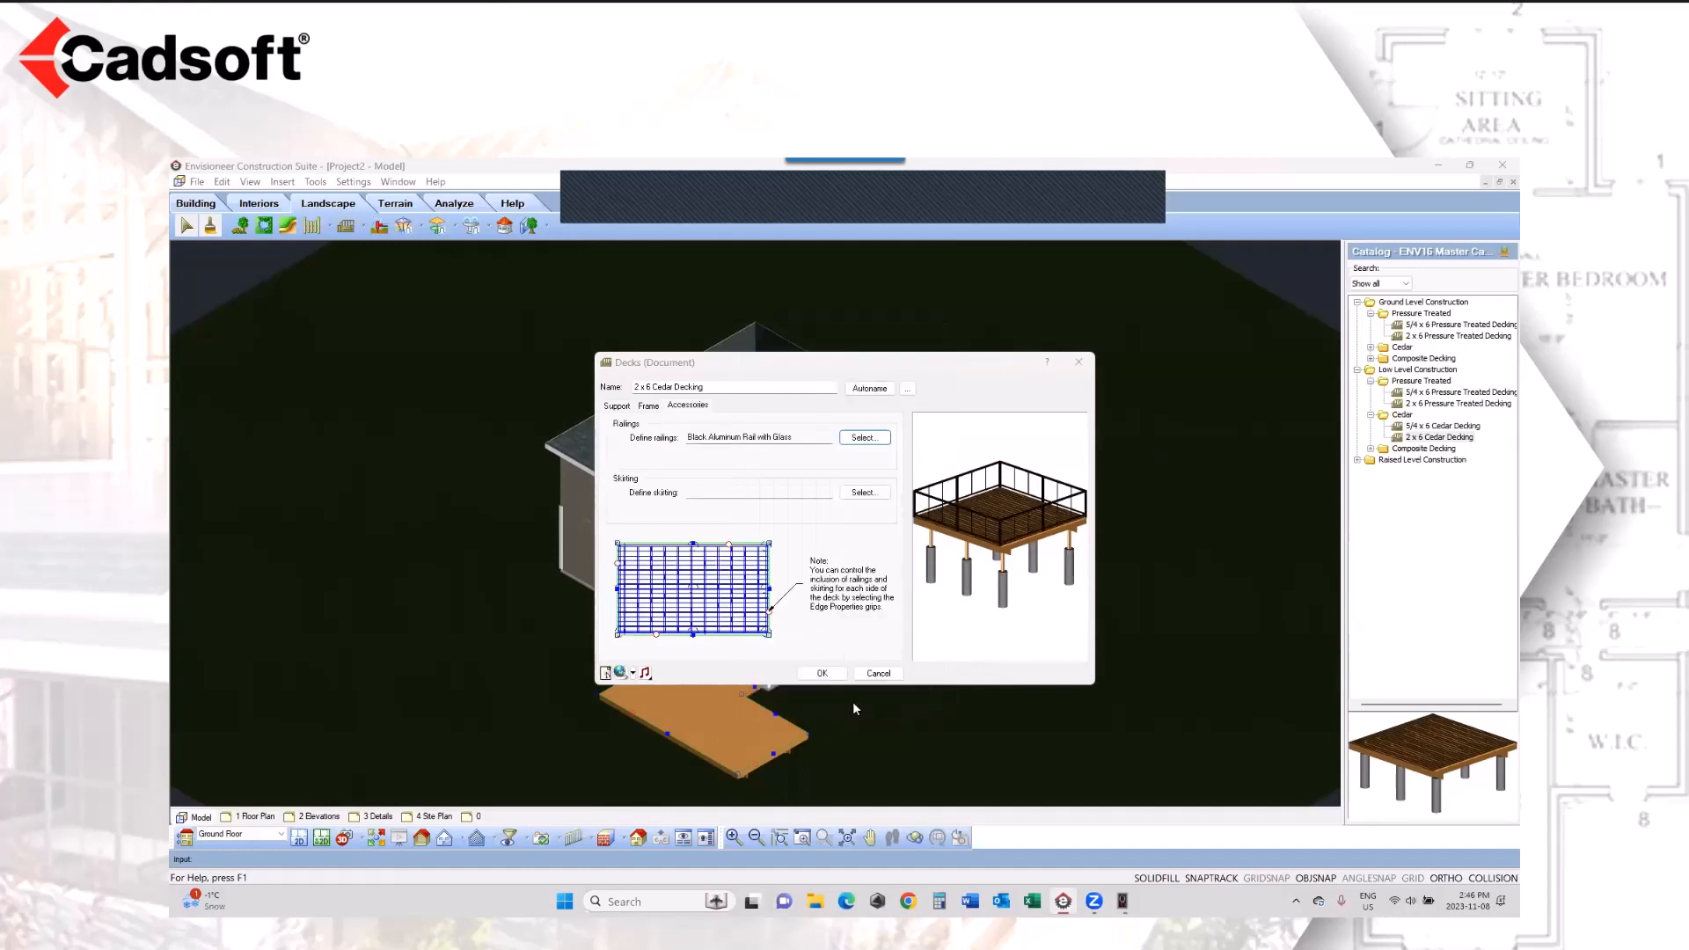
{"action": "left_click", "coordinate": [821, 673]}
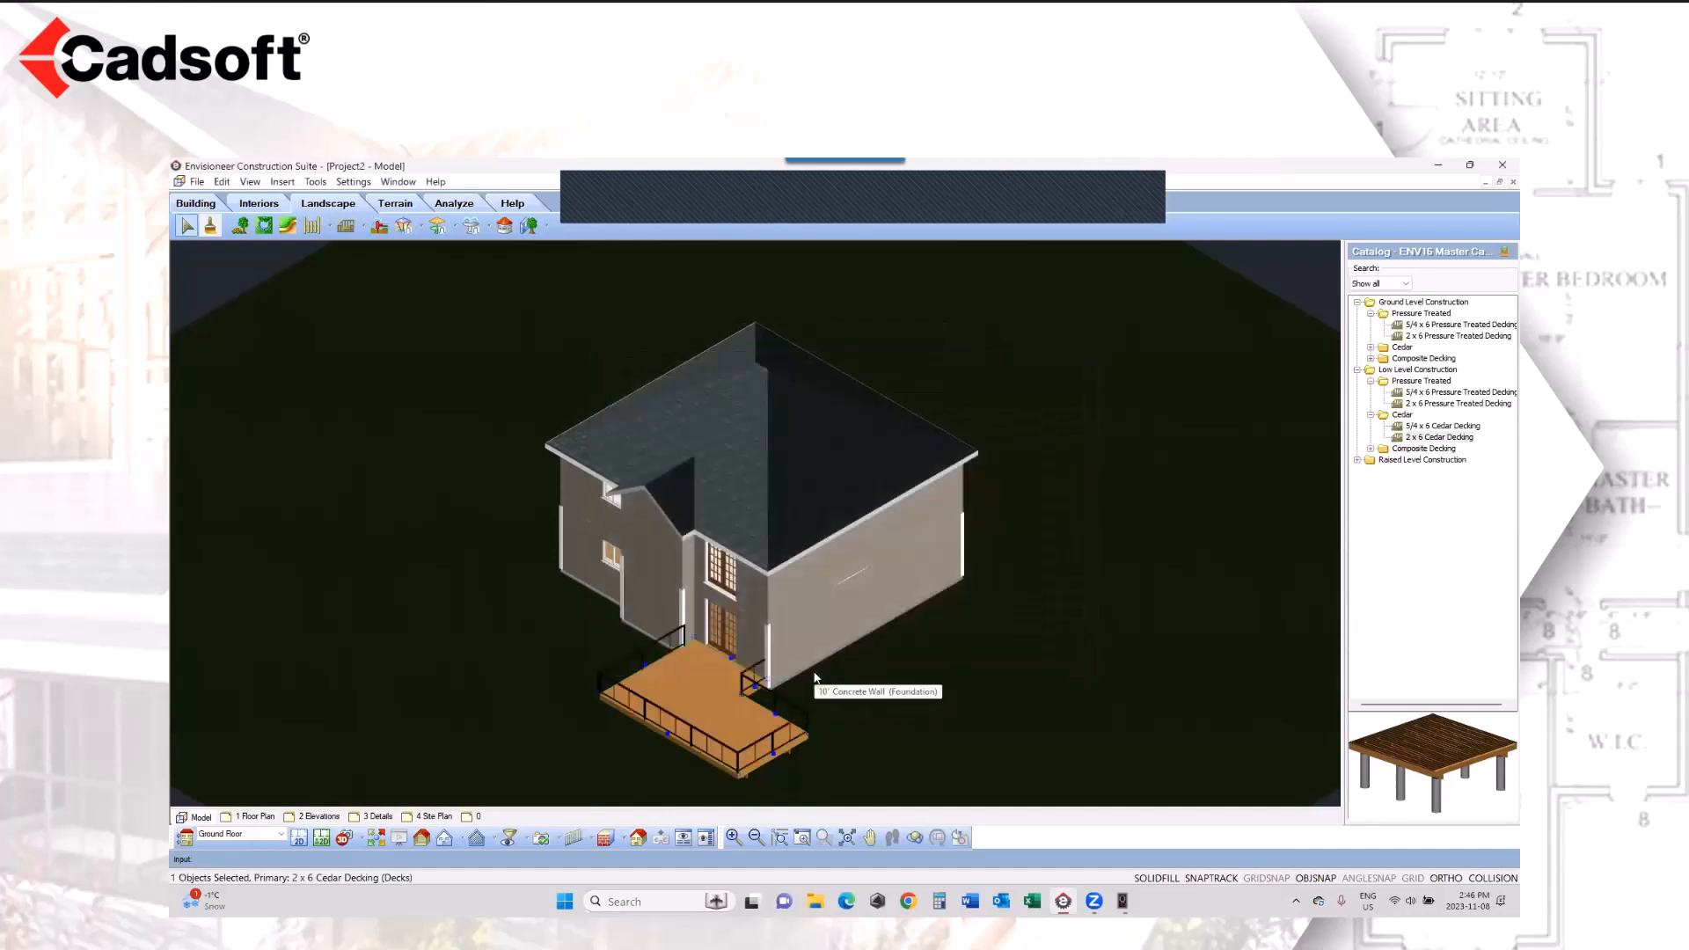
Step: Add deck stairs near the middle of the rear deck's long outer edge, facing away from the house
{"action": "left_click", "coordinate": [362, 227]}
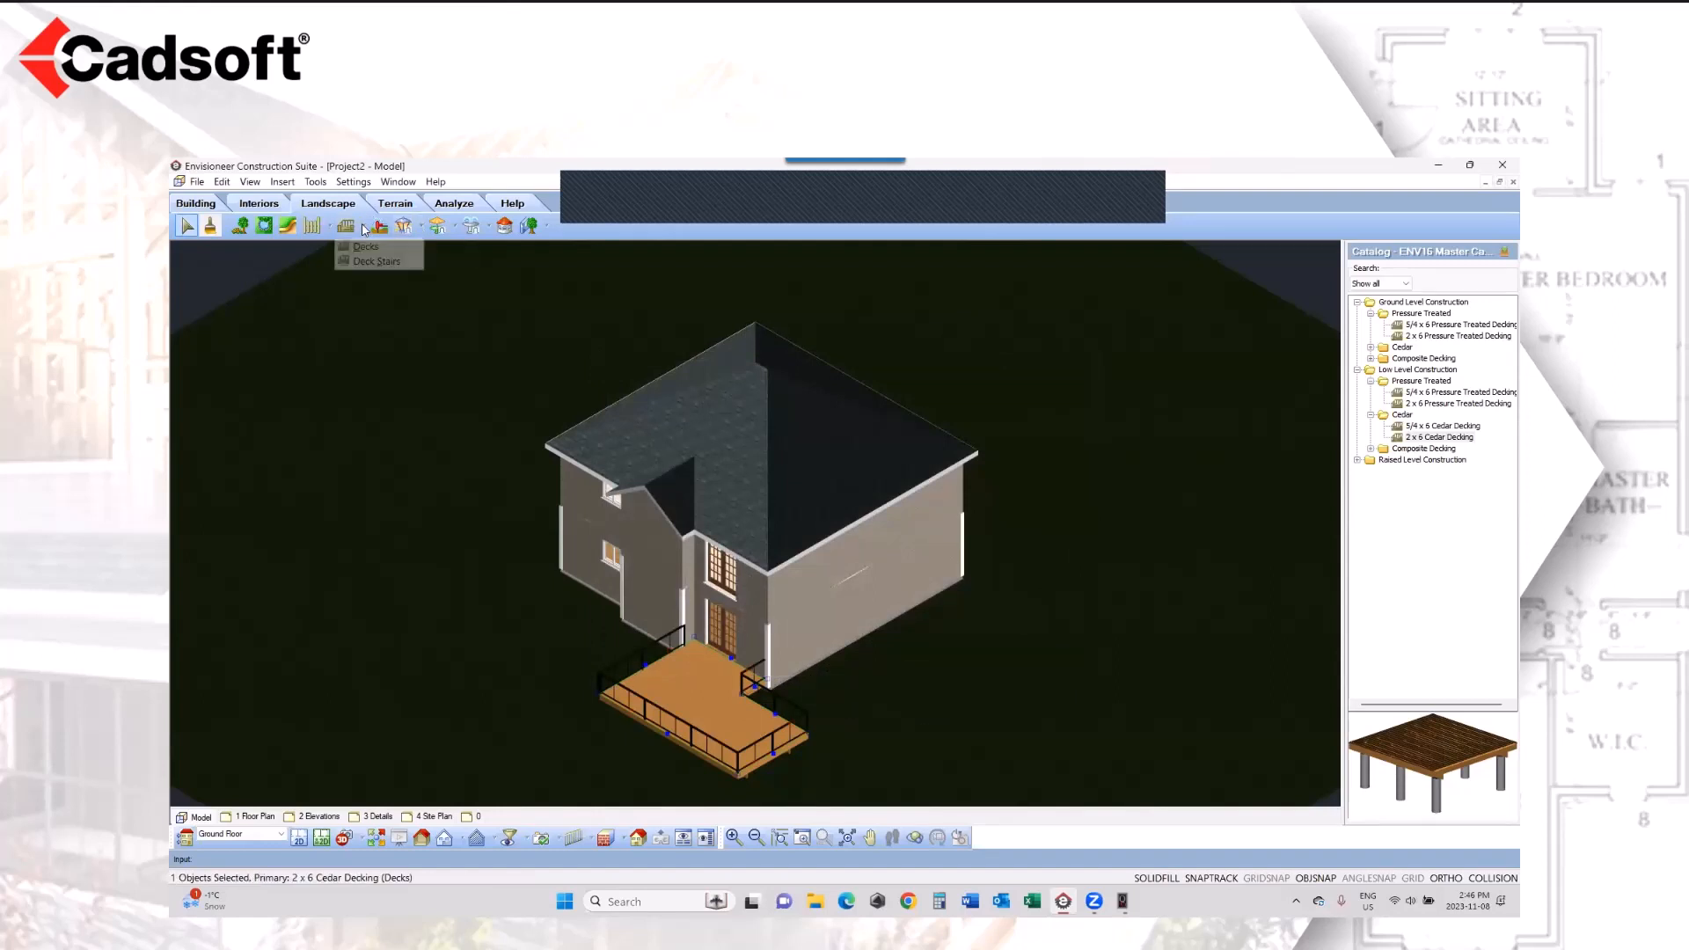
{"action": "left_click", "coordinate": [371, 261]}
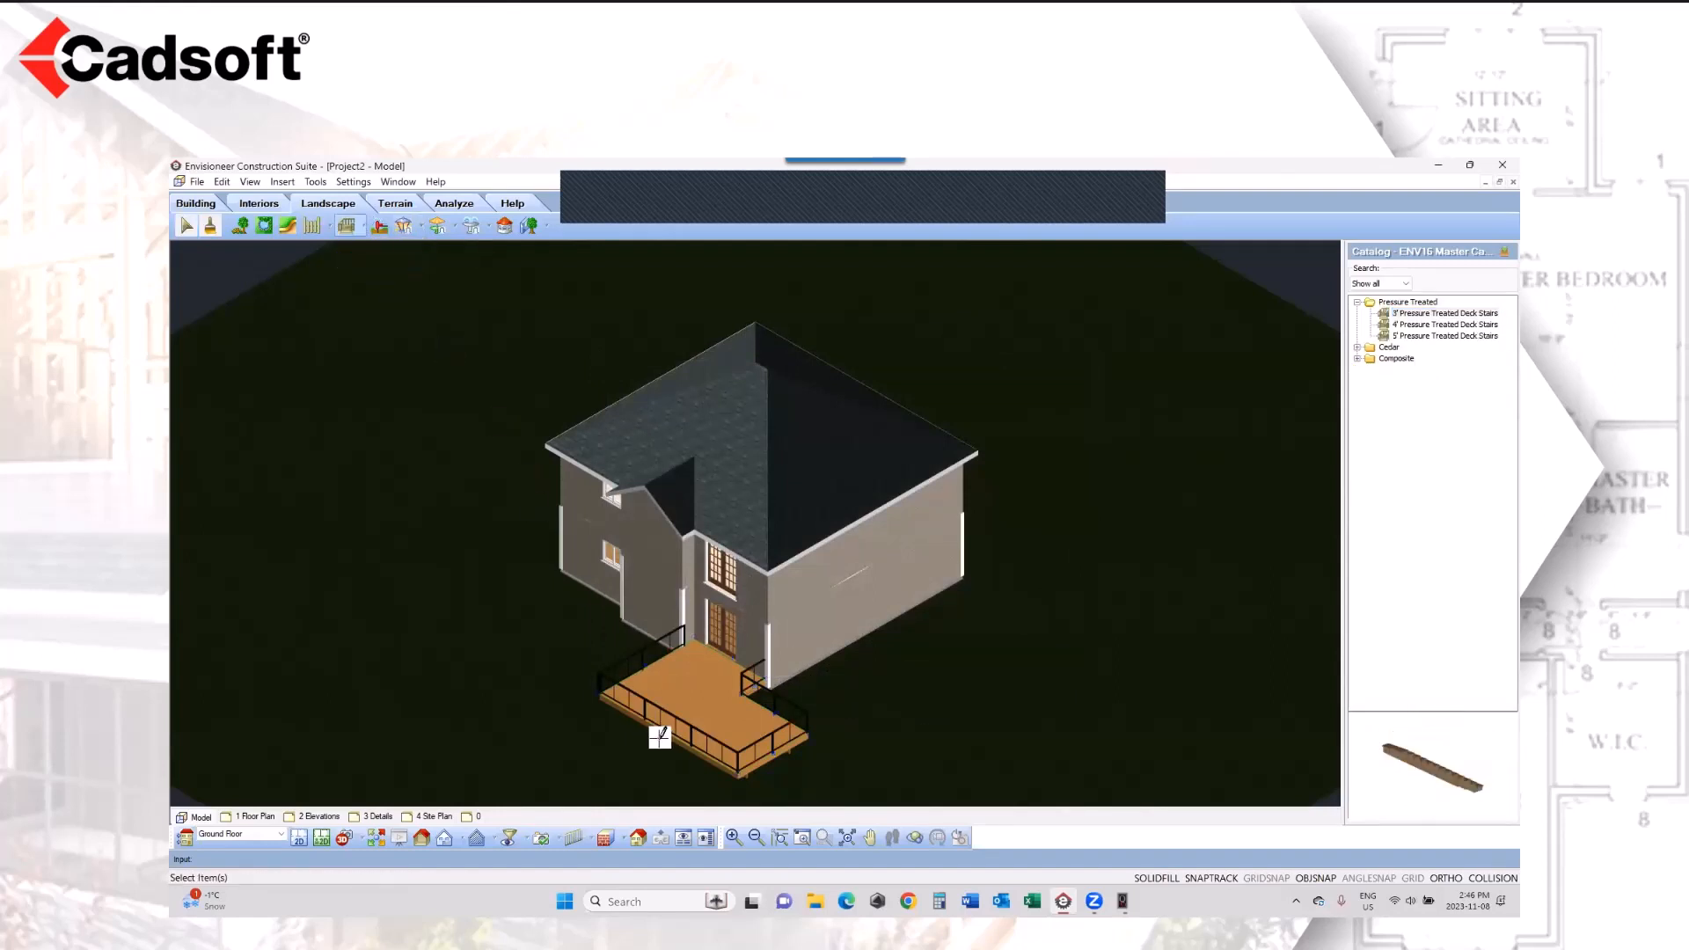
{"action": "left_click", "coordinate": [666, 731]}
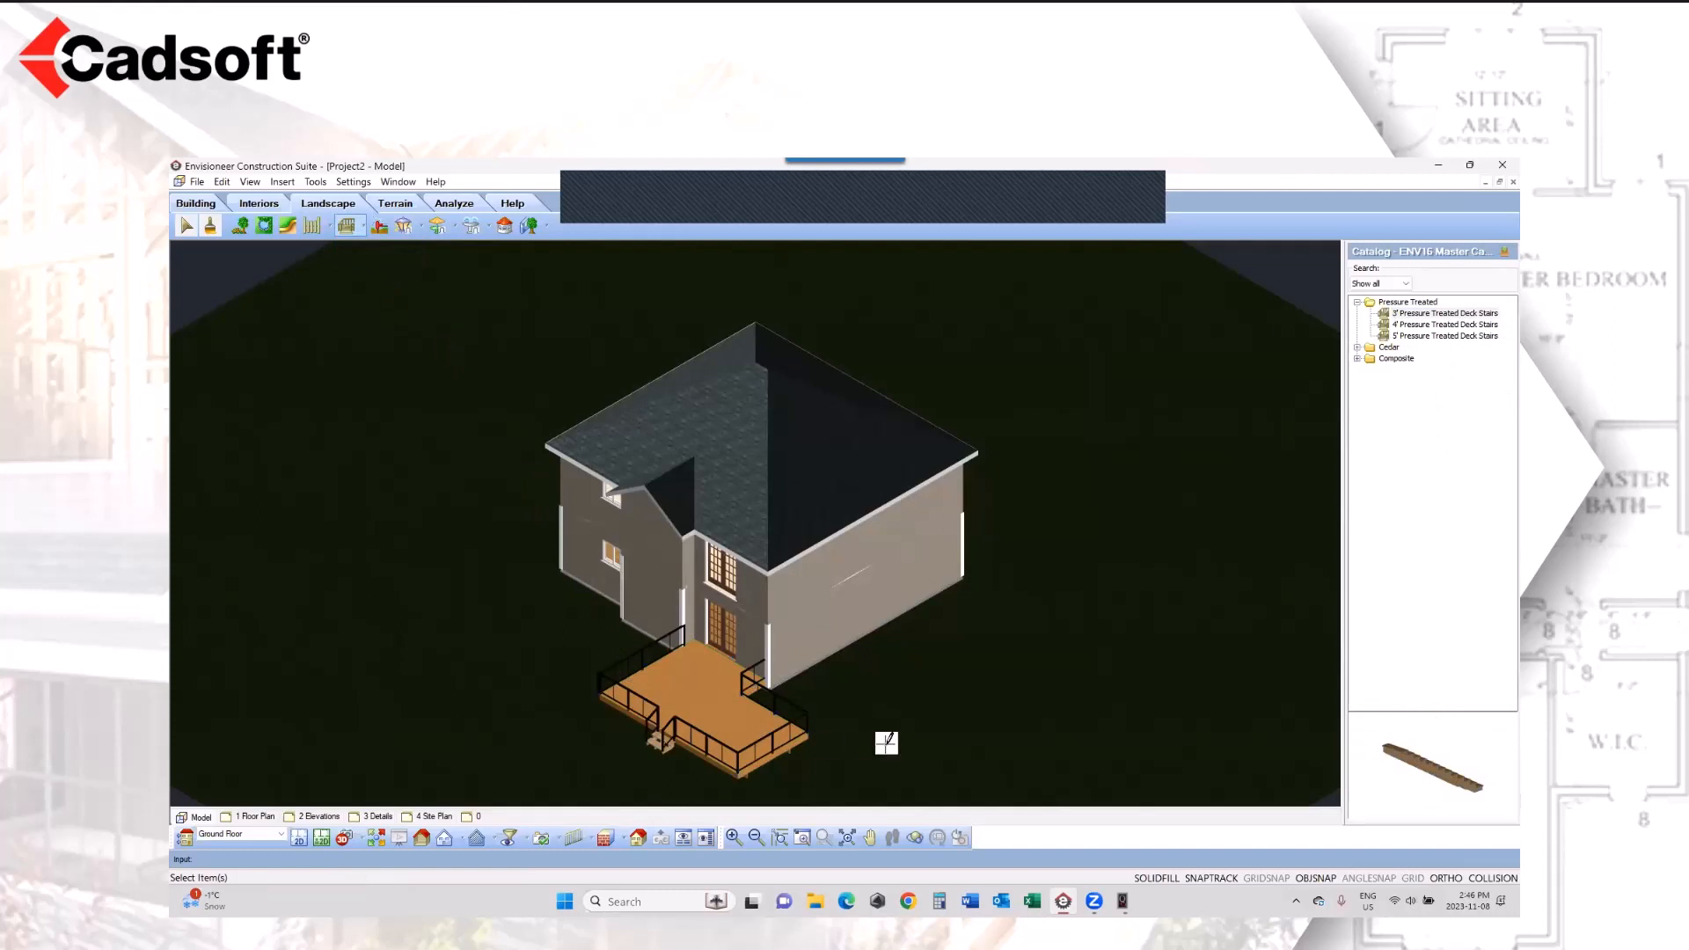
{"action": "right_click", "coordinate": [887, 742]}
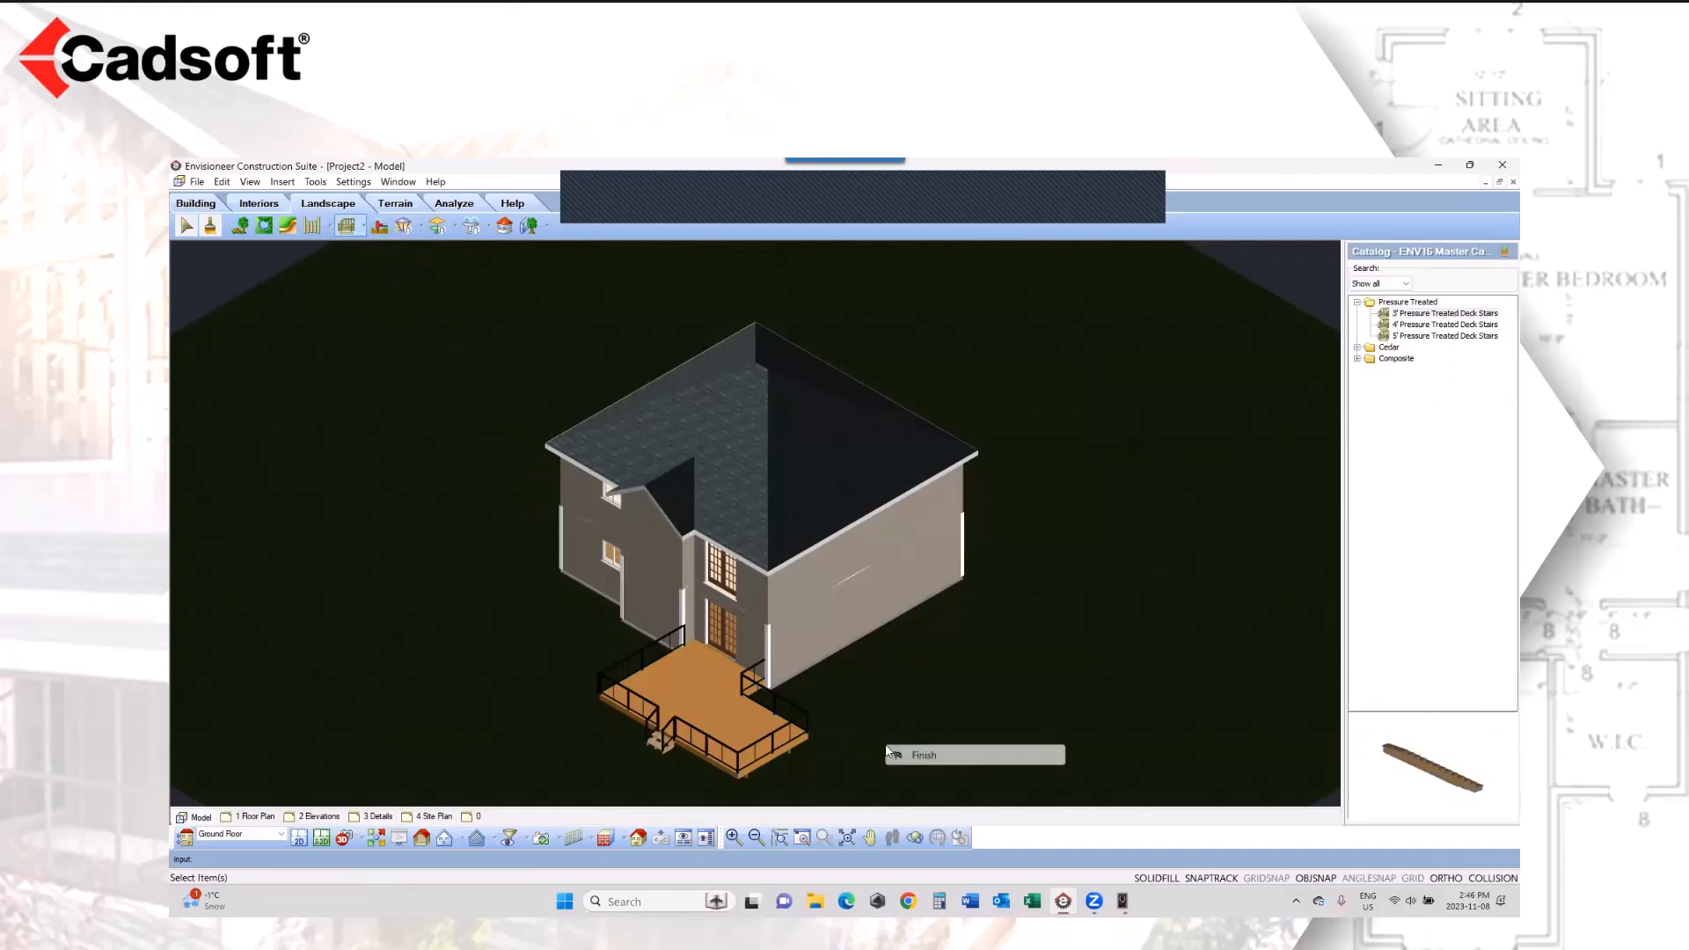
{"action": "left_click", "coordinate": [919, 755]}
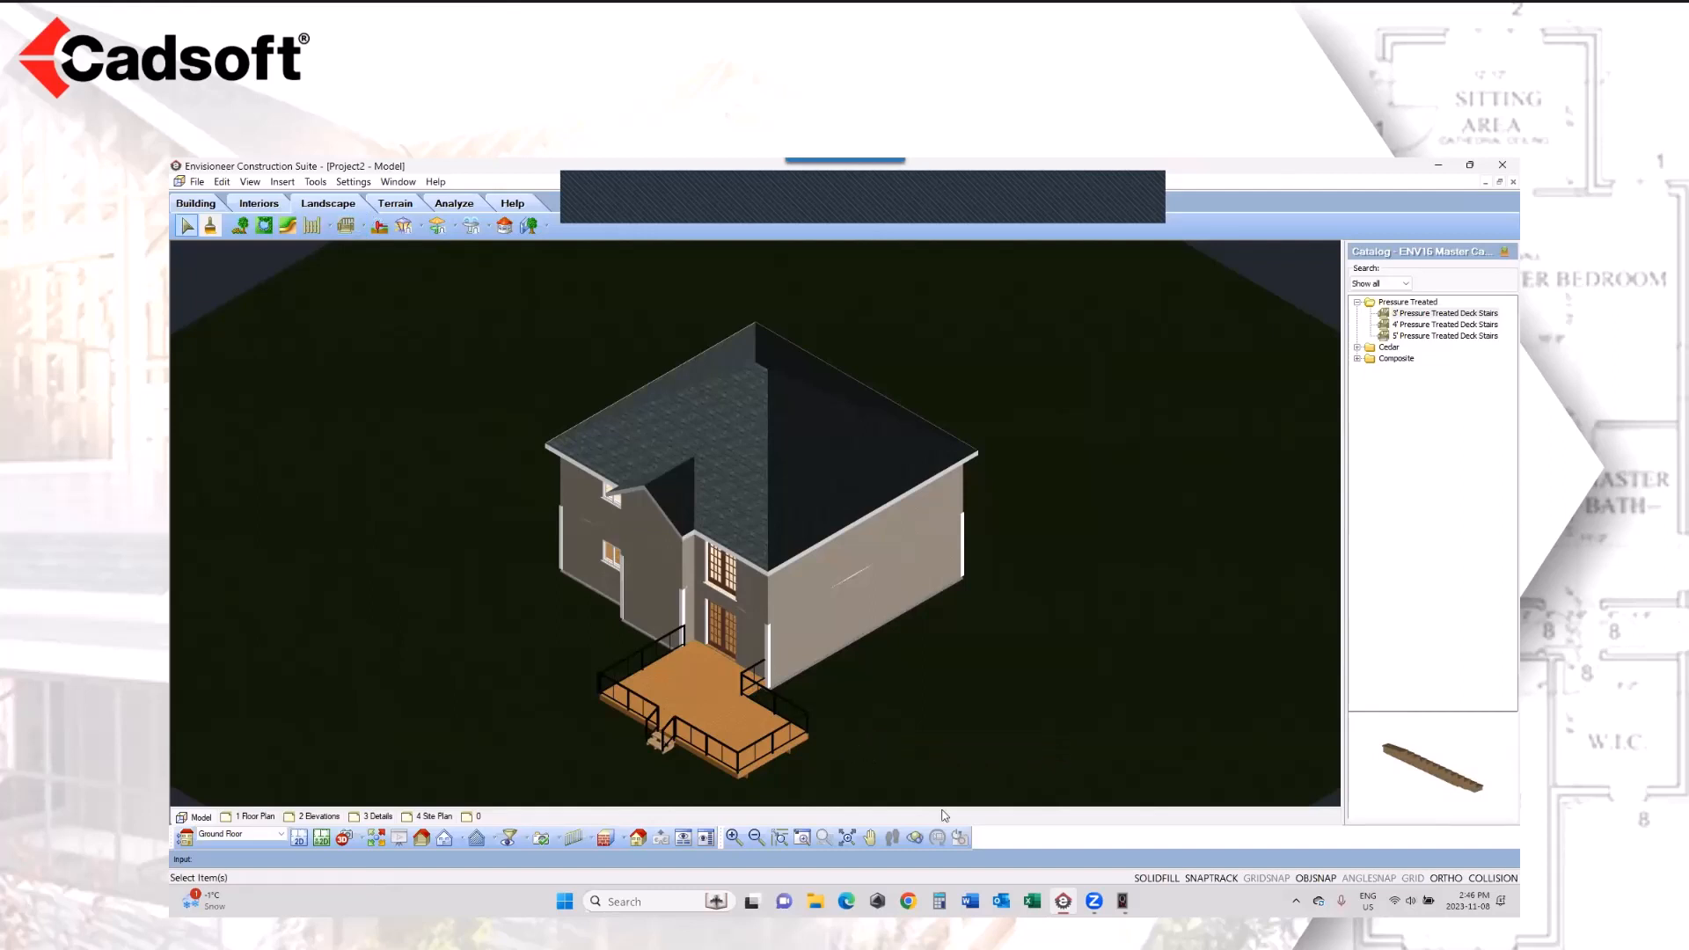
Step: Create a terrain slope with a custom height beside the house and rear deck, lowering the ground beneath the deck and stairs
{"action": "left_click_drag", "start_coordinate": [860, 757], "coordinate": [795, 715]}
{"action": "right_click", "coordinate": [767, 640]}
{"action": "left_click", "coordinate": [818, 648]}
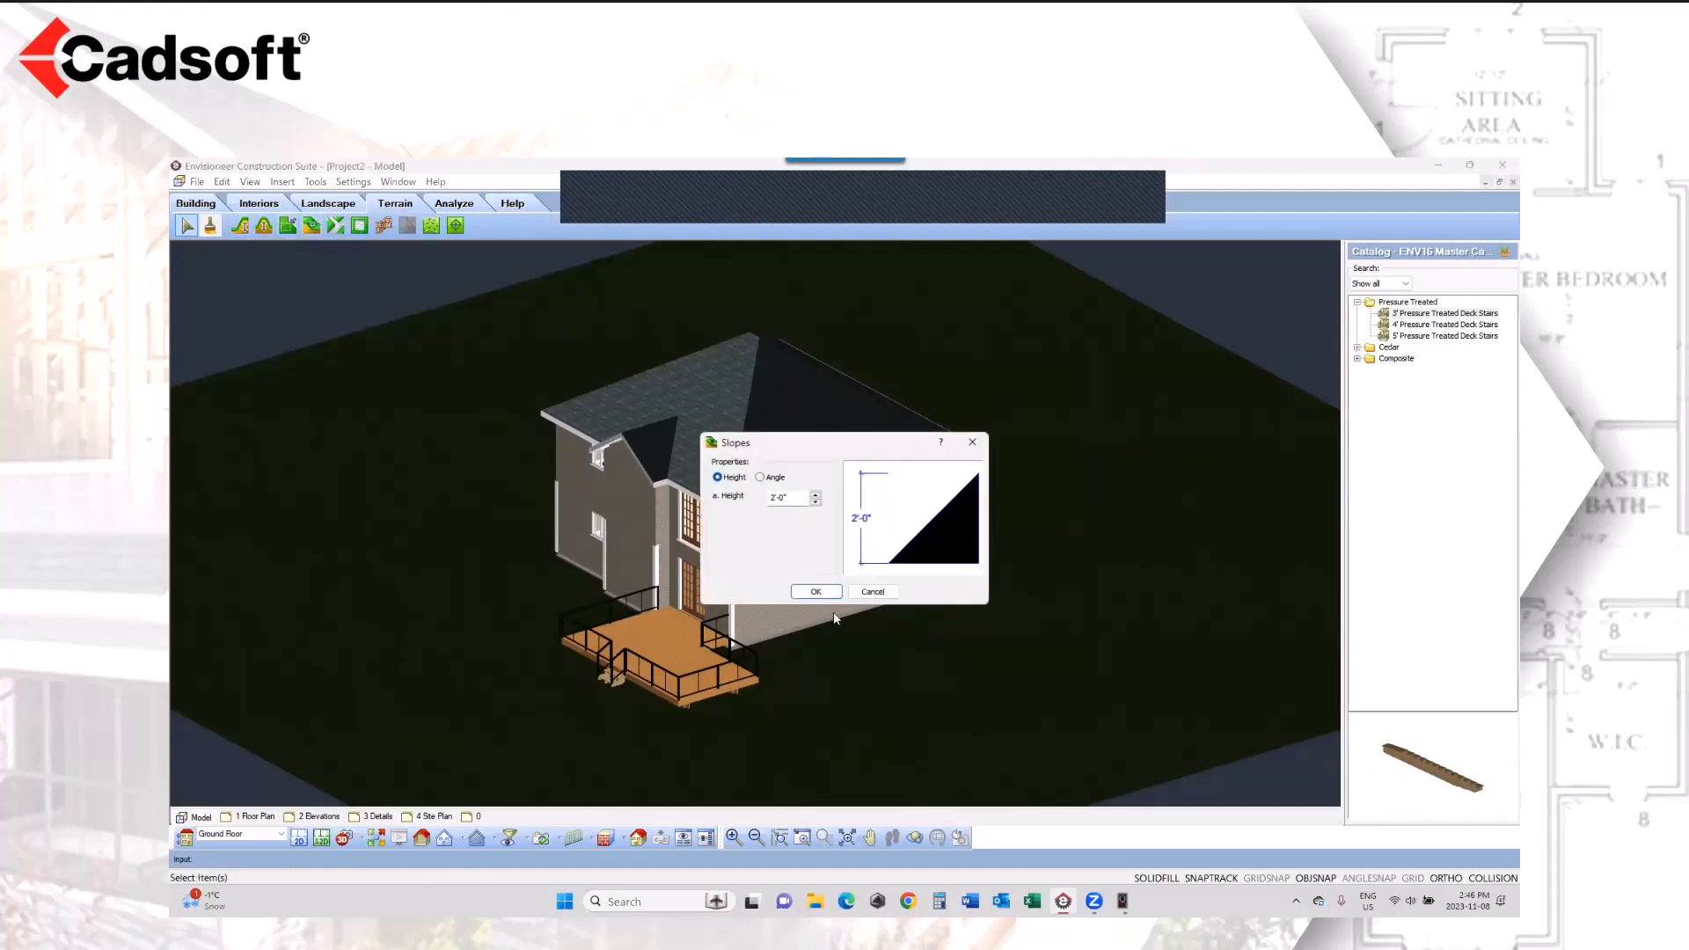
{"action": "left_click_drag", "start_coordinate": [798, 497], "coordinate": [755, 495]}
{"action": "type", "text": "1"}
{"action": "left_click", "coordinate": [816, 592]}
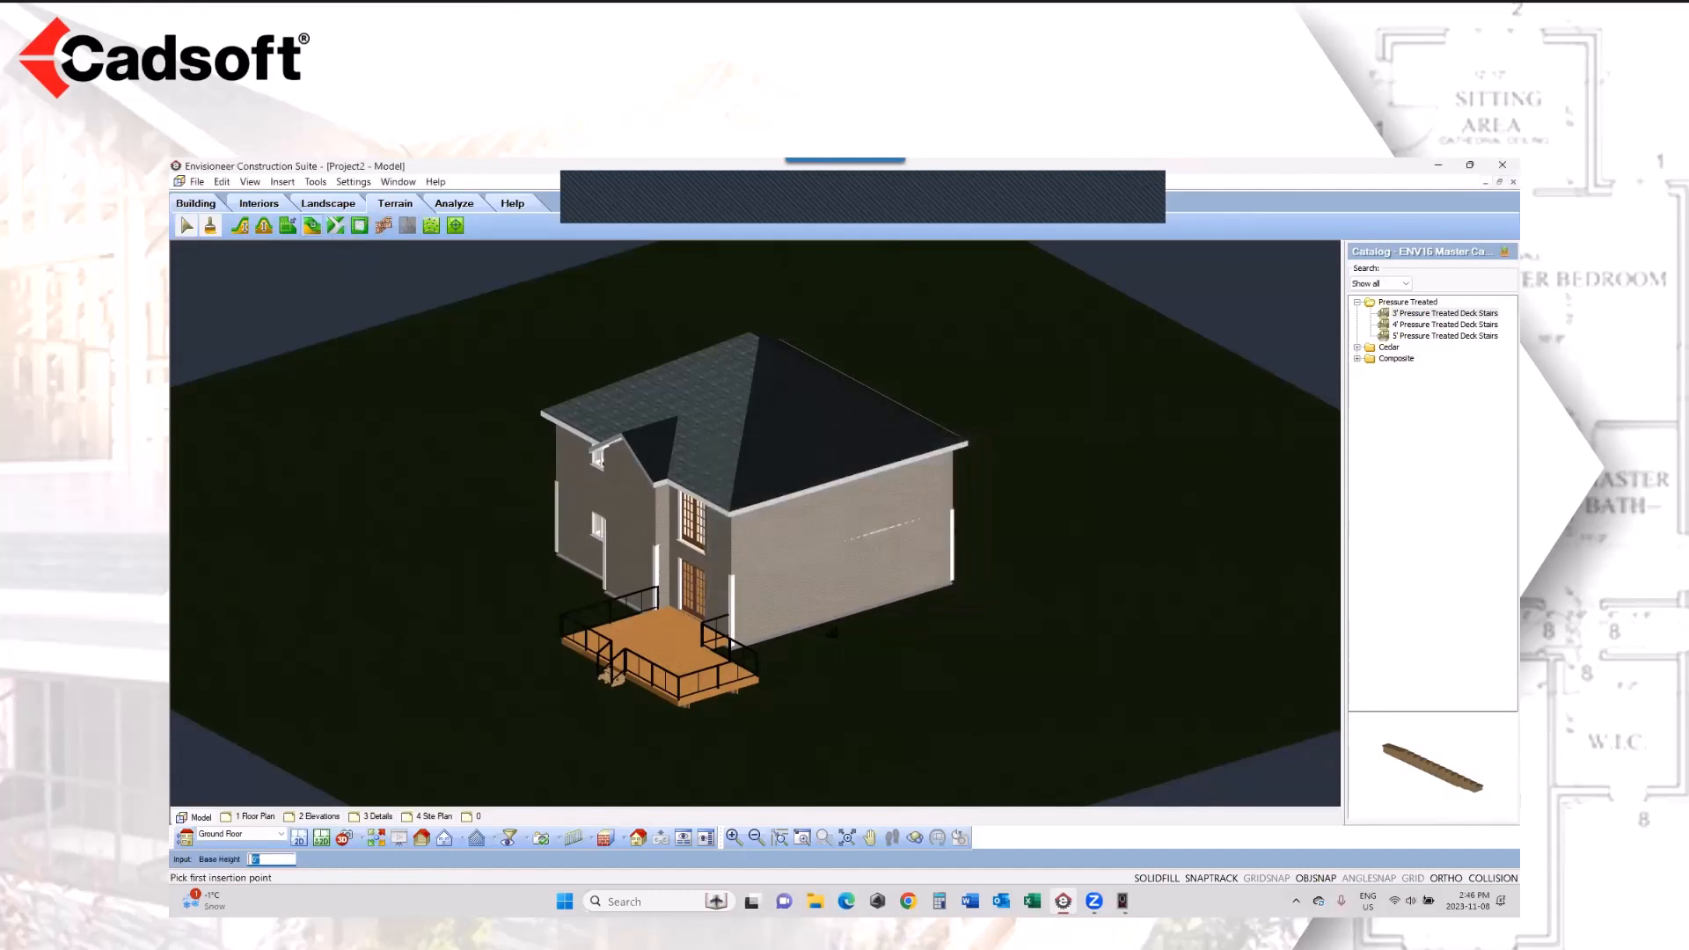
{"action": "left_click", "coordinate": [831, 630]}
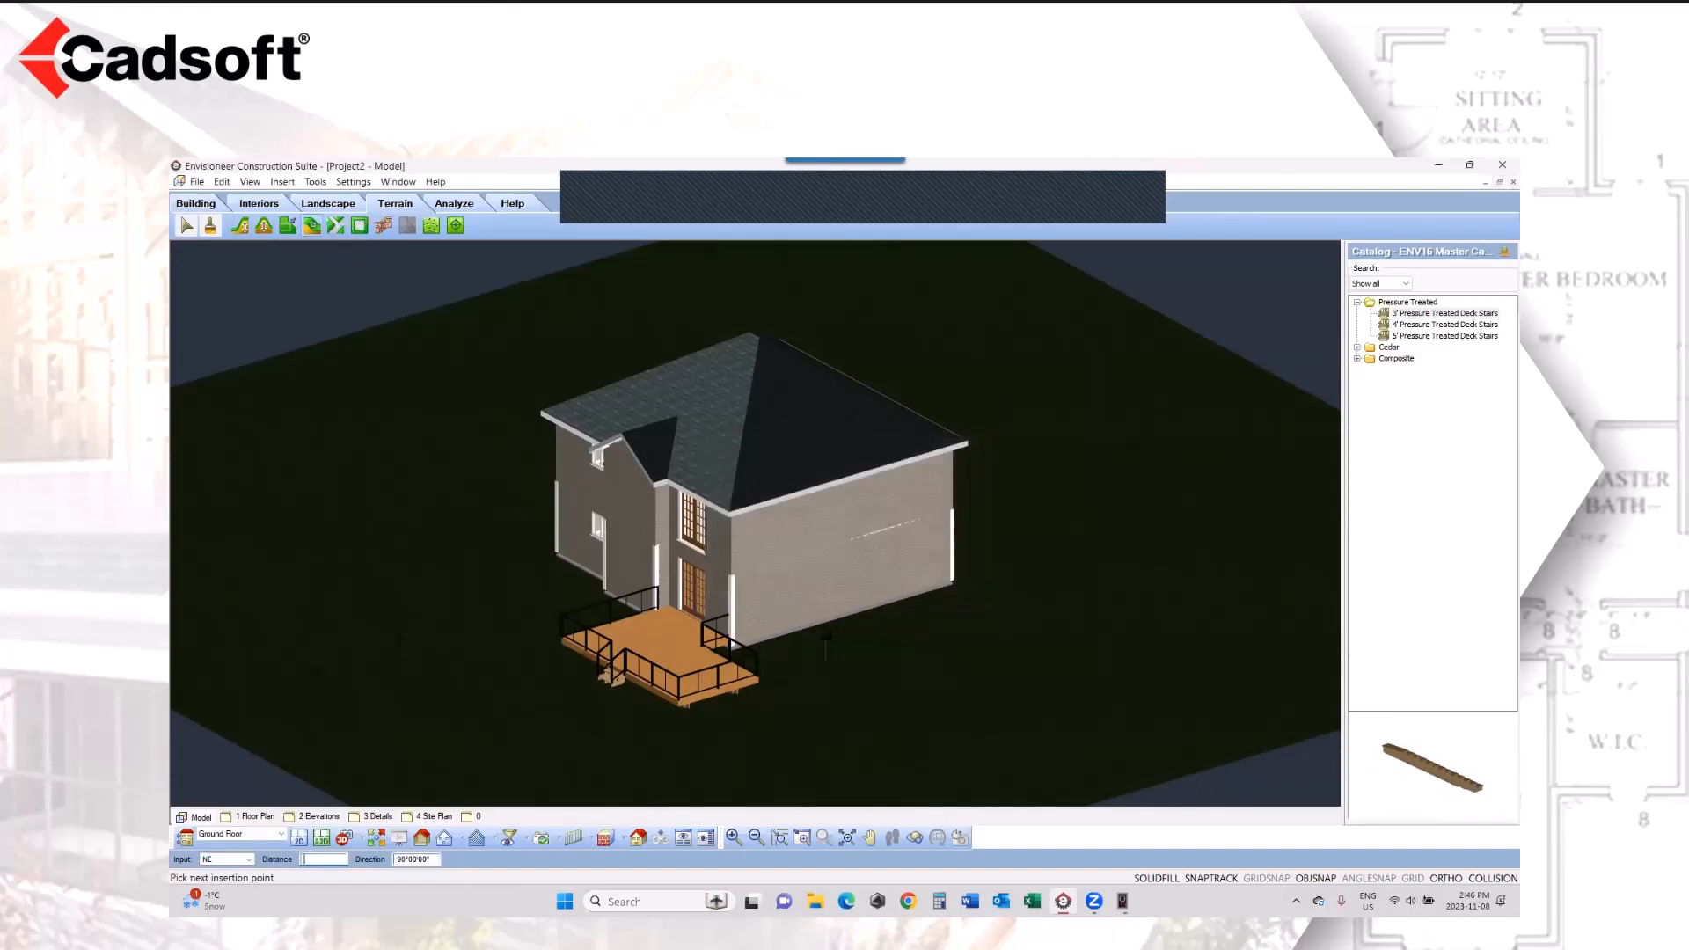
{"action": "left_click", "coordinate": [714, 753]}
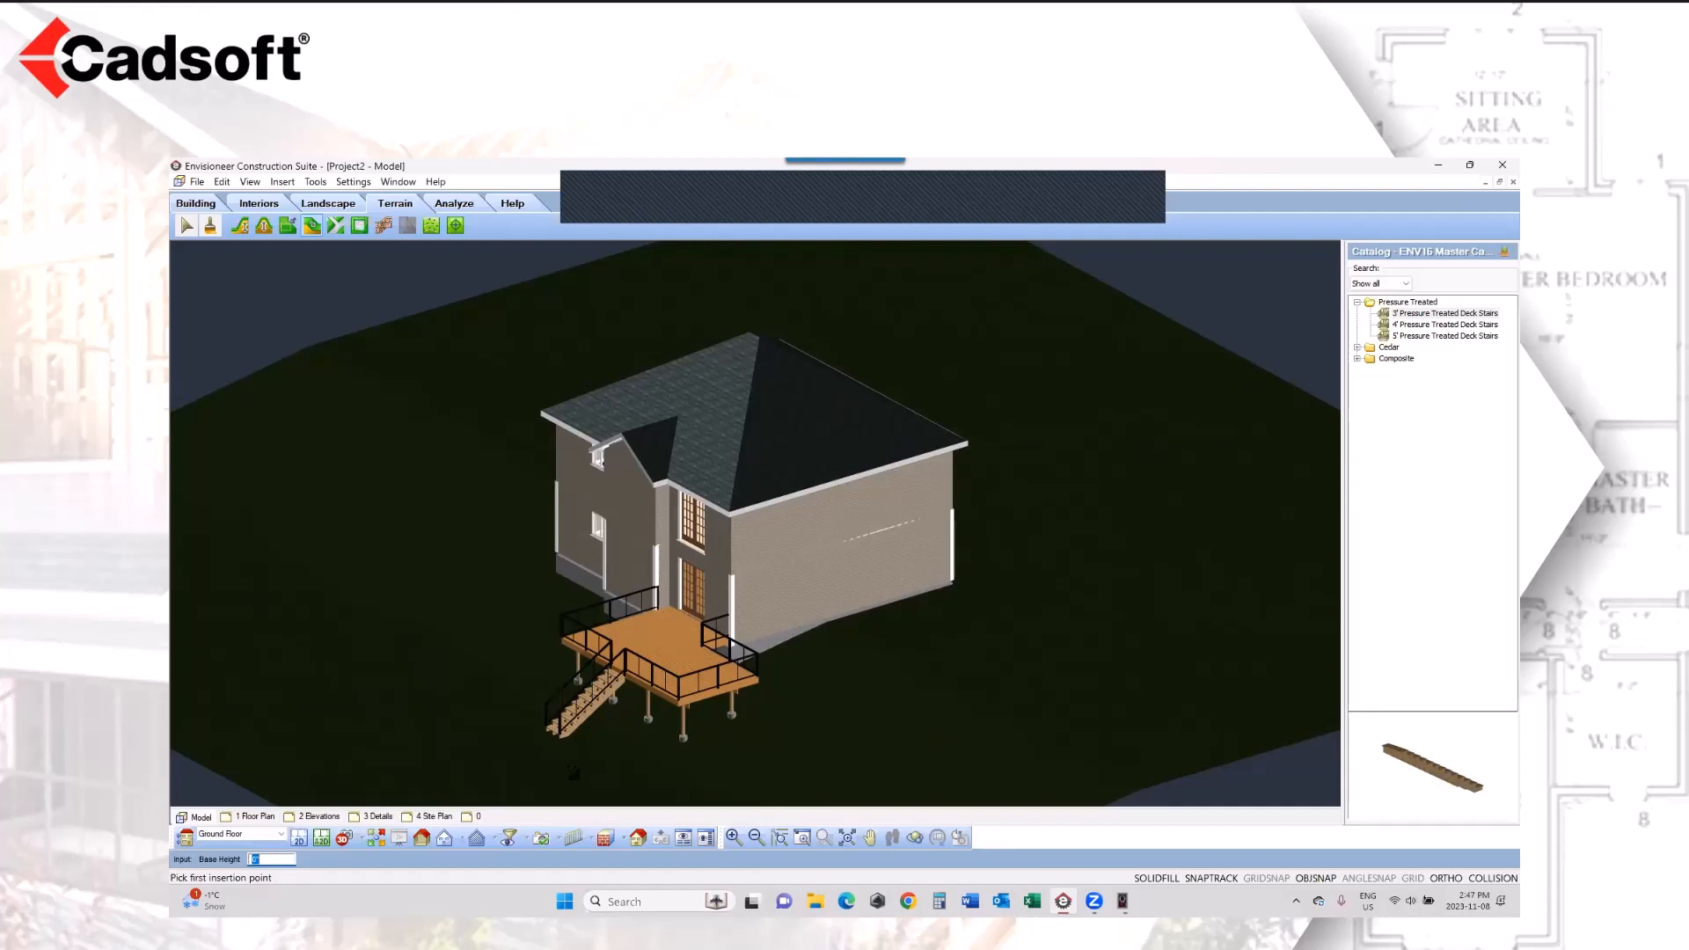
Step: Show the ground floor and its deck in 2D plan view, and generate a quote for the project
{"action": "left_click", "coordinate": [211, 205]}
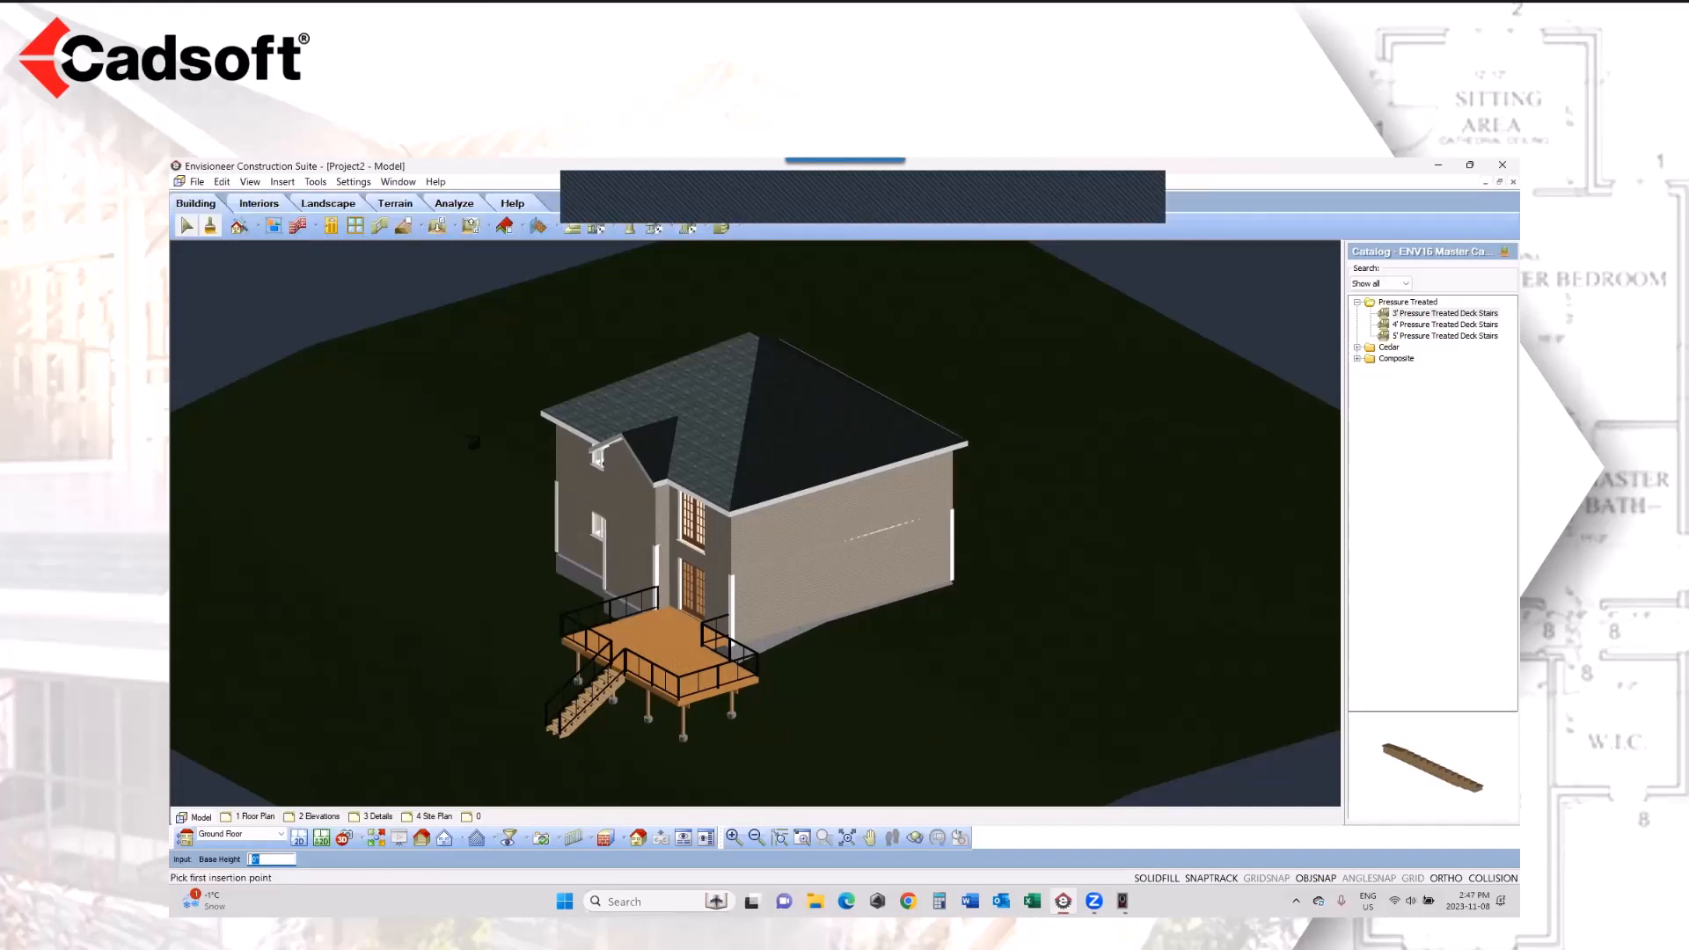
{"action": "left_click", "coordinate": [299, 838]}
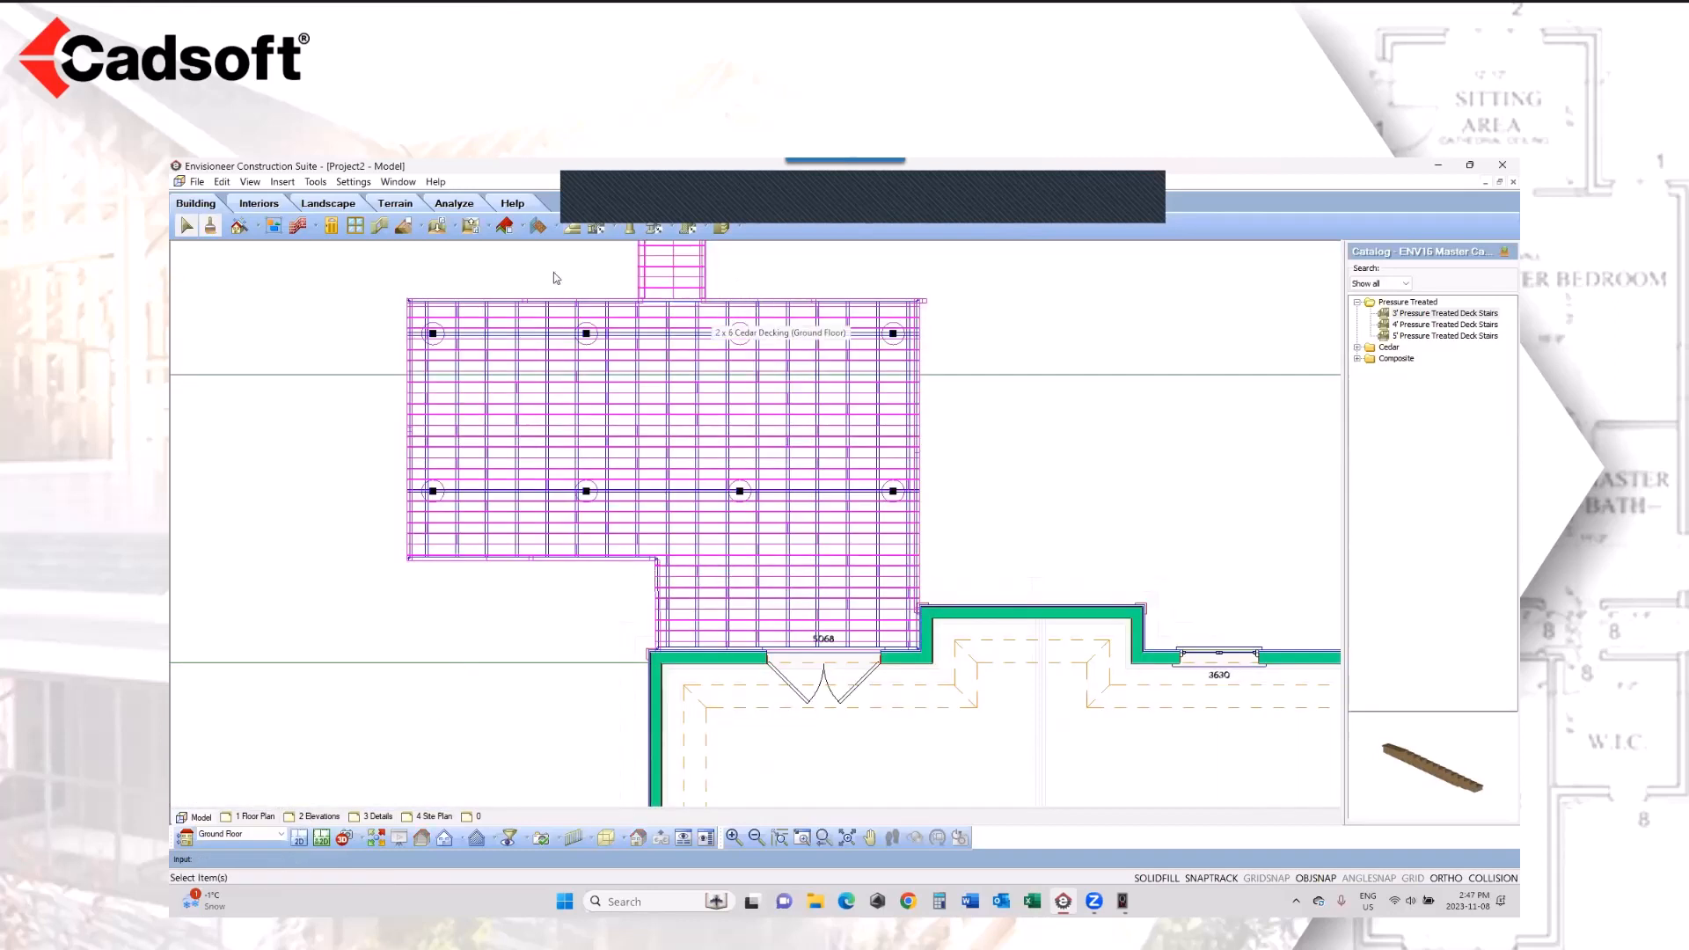
{"action": "left_click", "coordinate": [825, 840]}
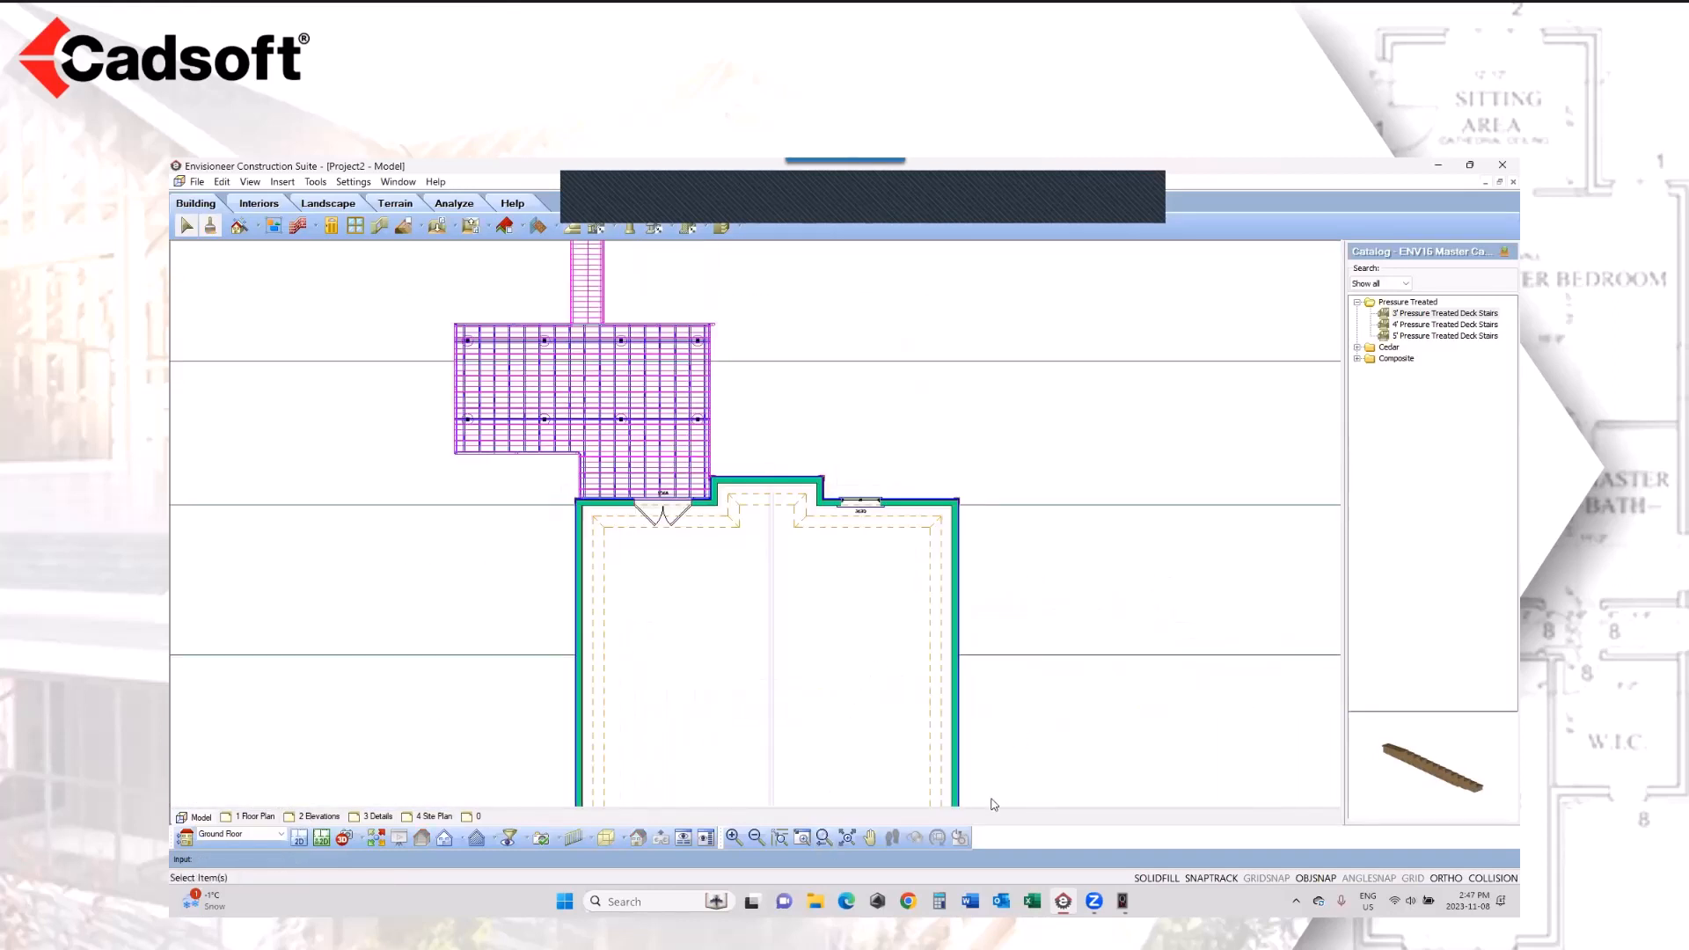
{"action": "left_click", "coordinate": [869, 837]}
{"action": "left_click_drag", "start_coordinate": [862, 707], "coordinate": [862, 593]}
{"action": "right_click", "coordinate": [871, 588]}
{"action": "left_click", "coordinate": [915, 598]}
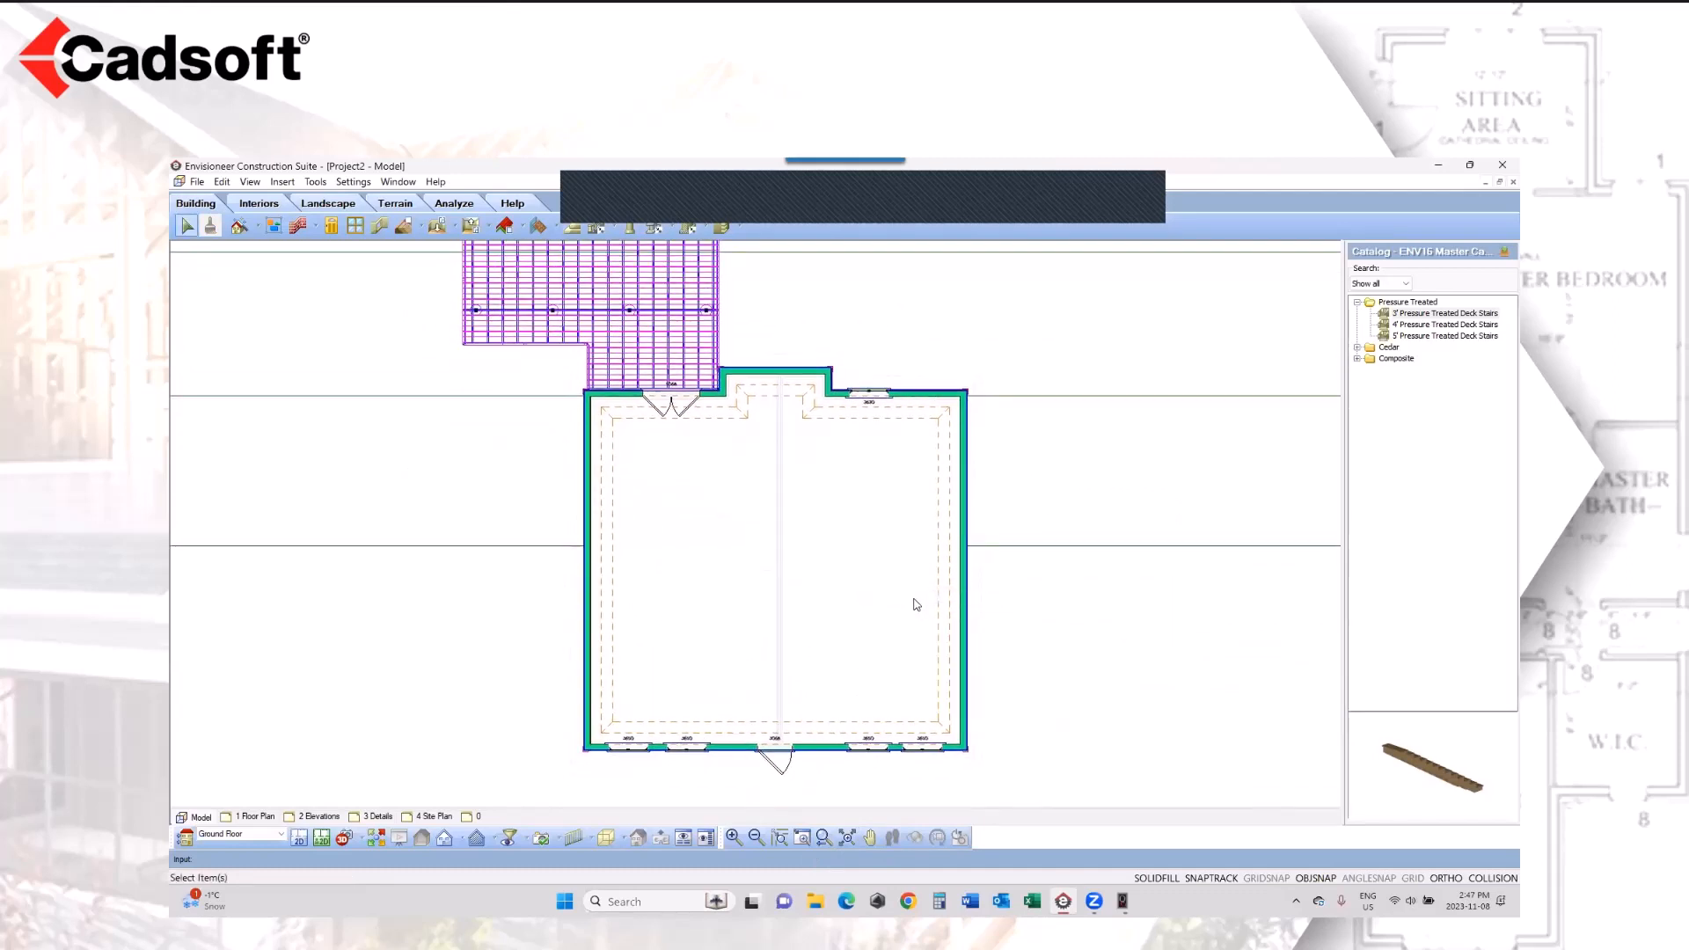
{"action": "left_click", "coordinate": [315, 181]}
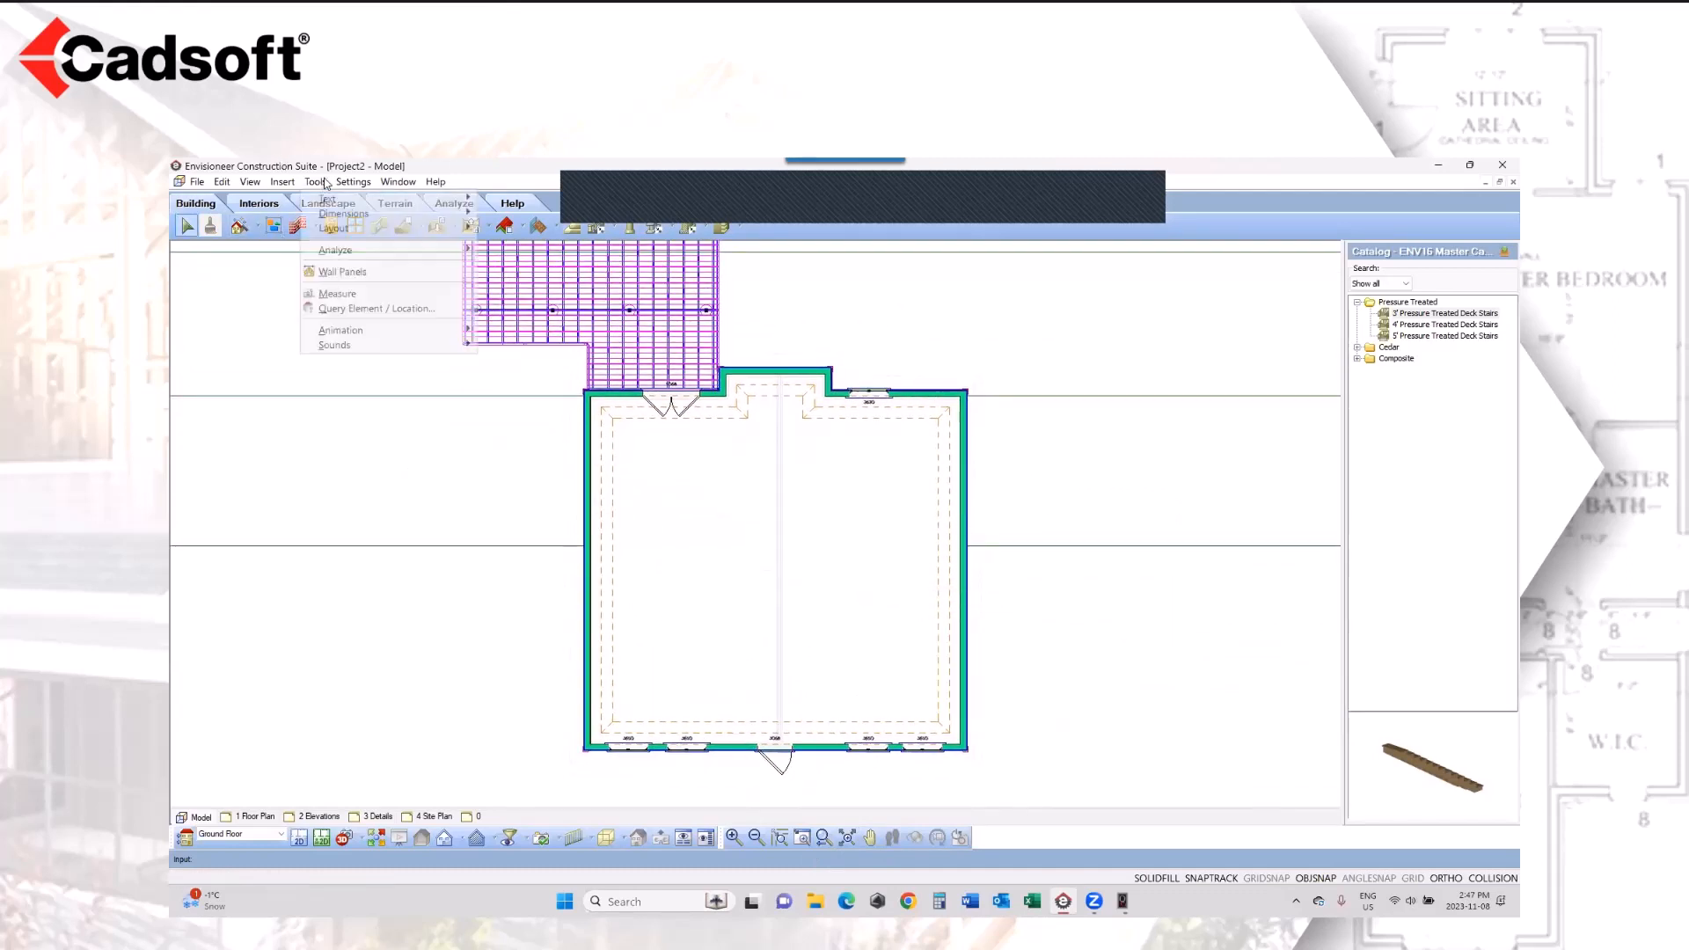
{"action": "mouse_move", "coordinate": [352, 250]}
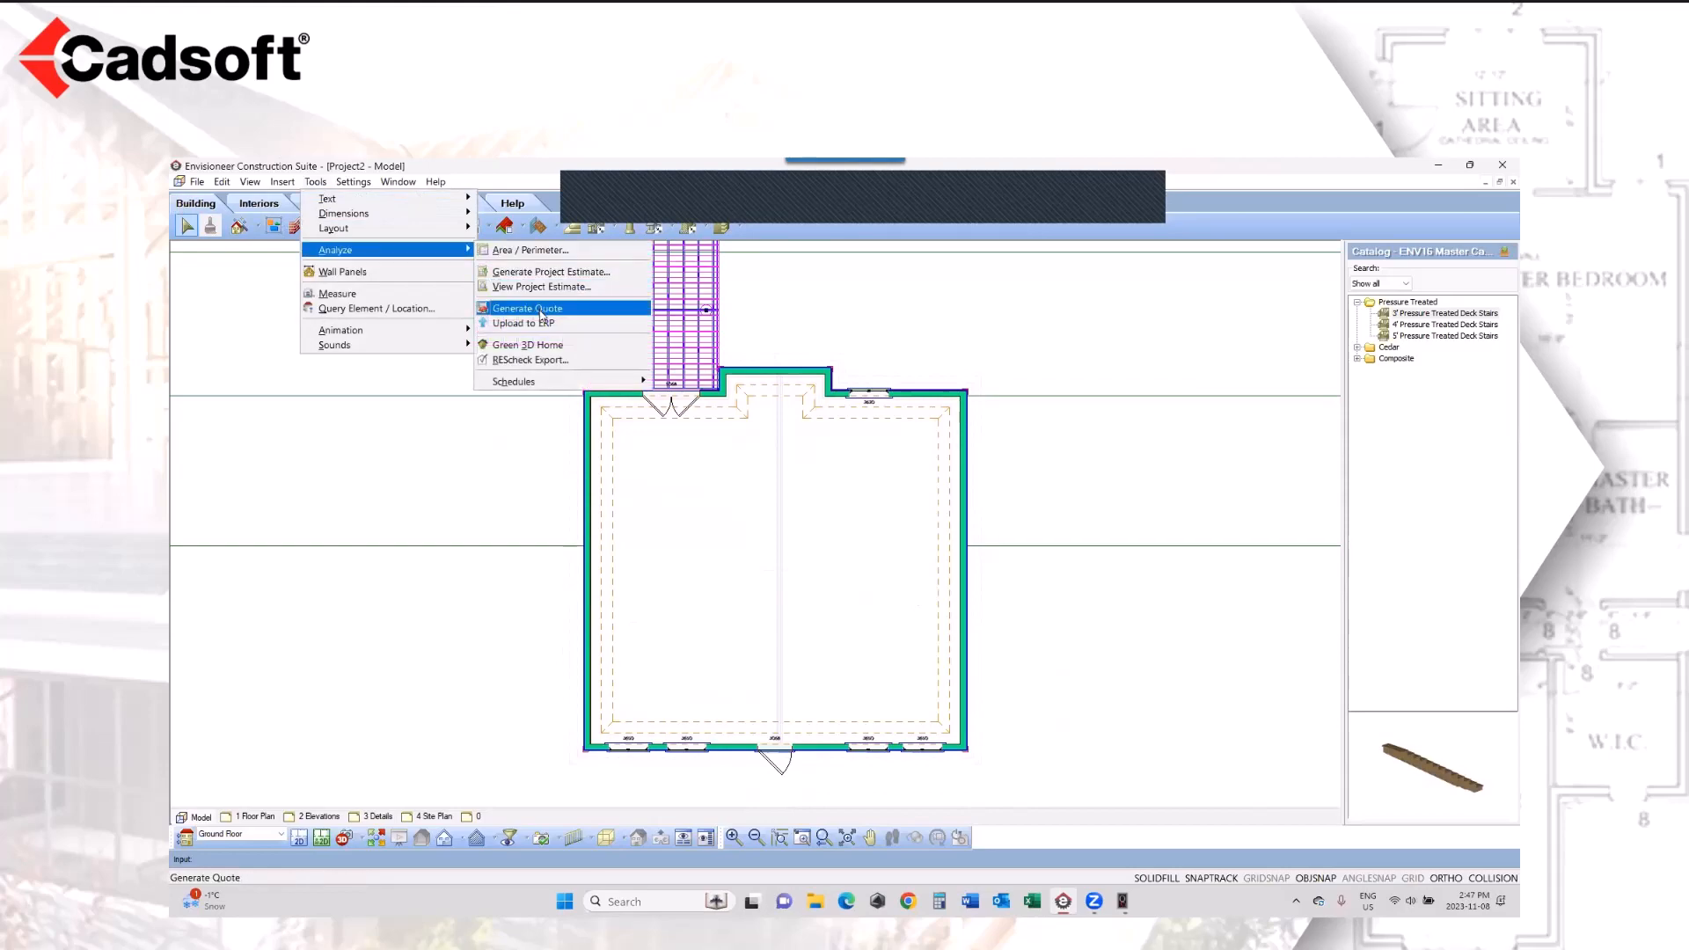